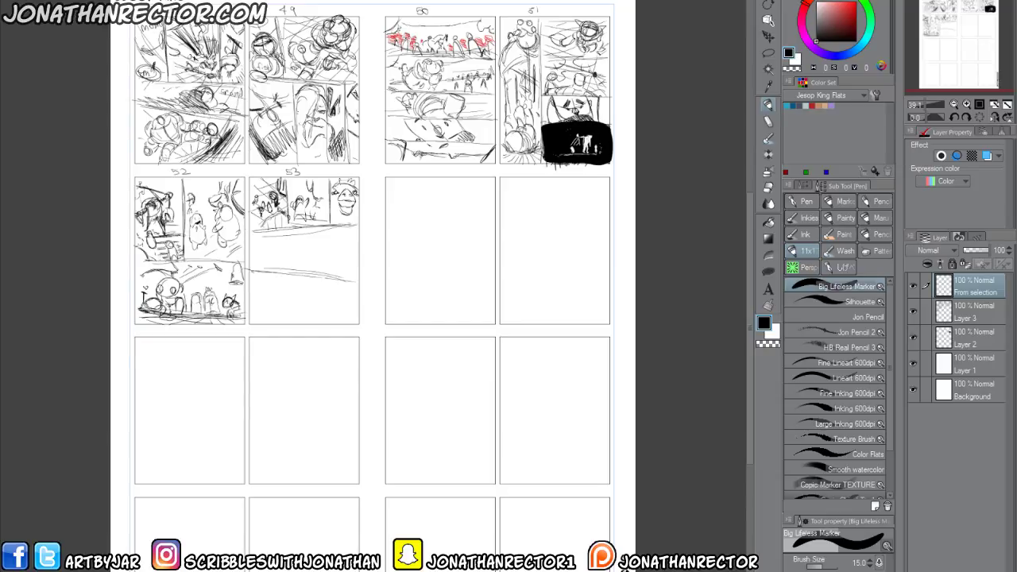
Switch to the page-time tracking spreadsheet in Google Sheets and examine the Thumbnails average and the Silhouette / Roughs hours for individual pages.
drag(1016, 0, 547, 3)
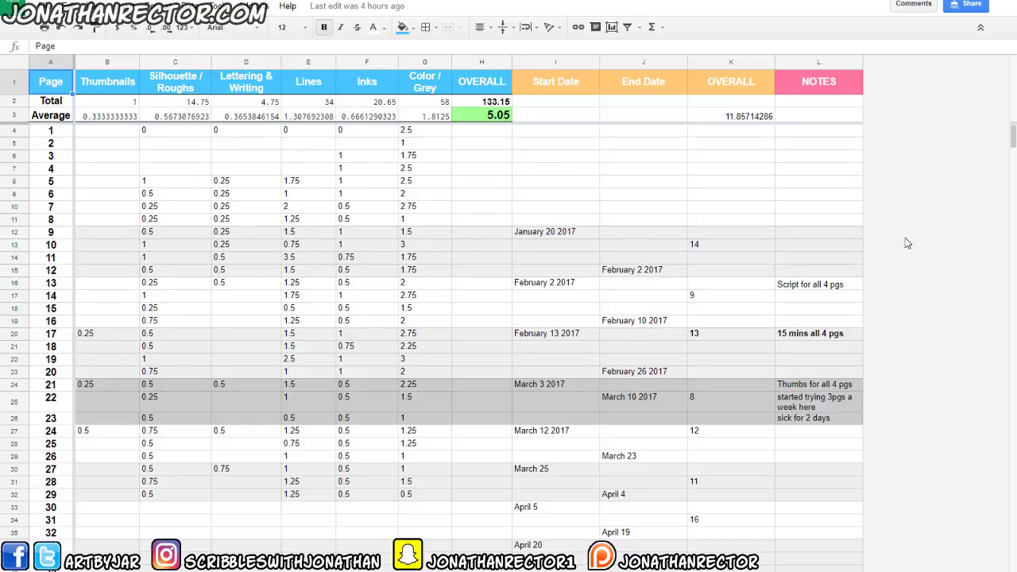
click(842, 233)
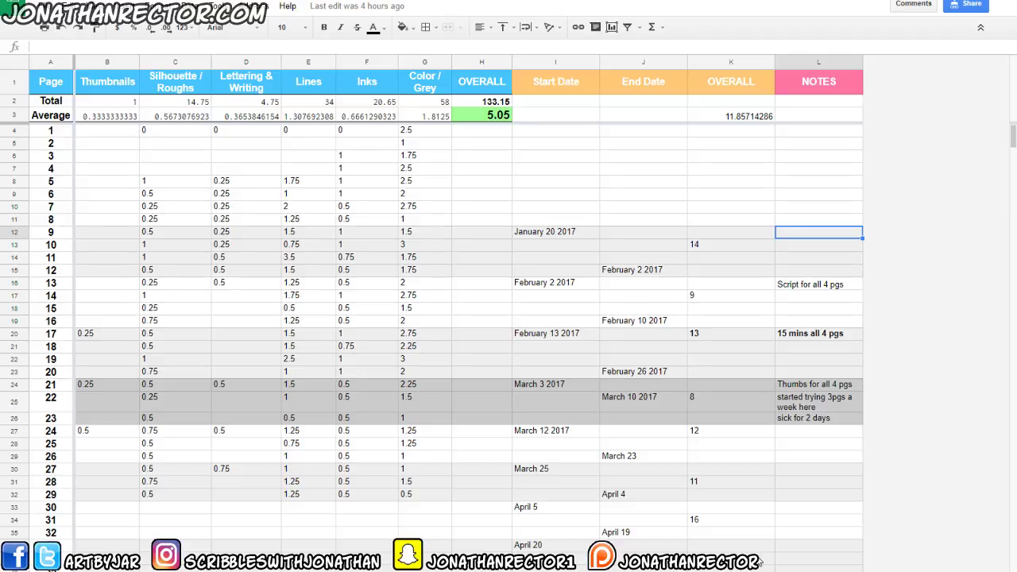
click(105, 118)
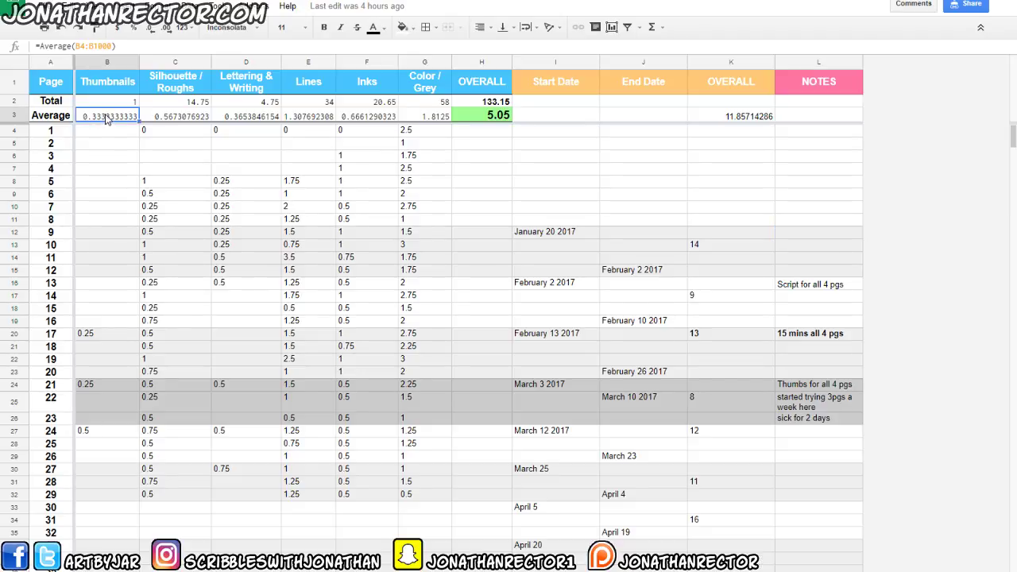
click(165, 184)
click(166, 258)
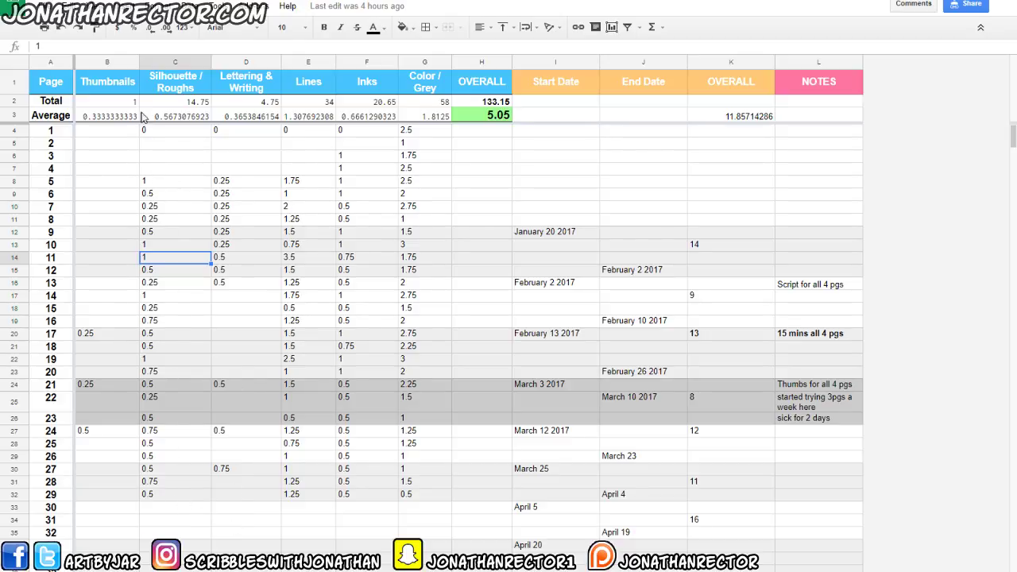
Go through the production stage columns one by one, from Thumbnails through Silhouette / Roughs, Lettering & Writing and Lines to Inks.
click(189, 107)
click(105, 89)
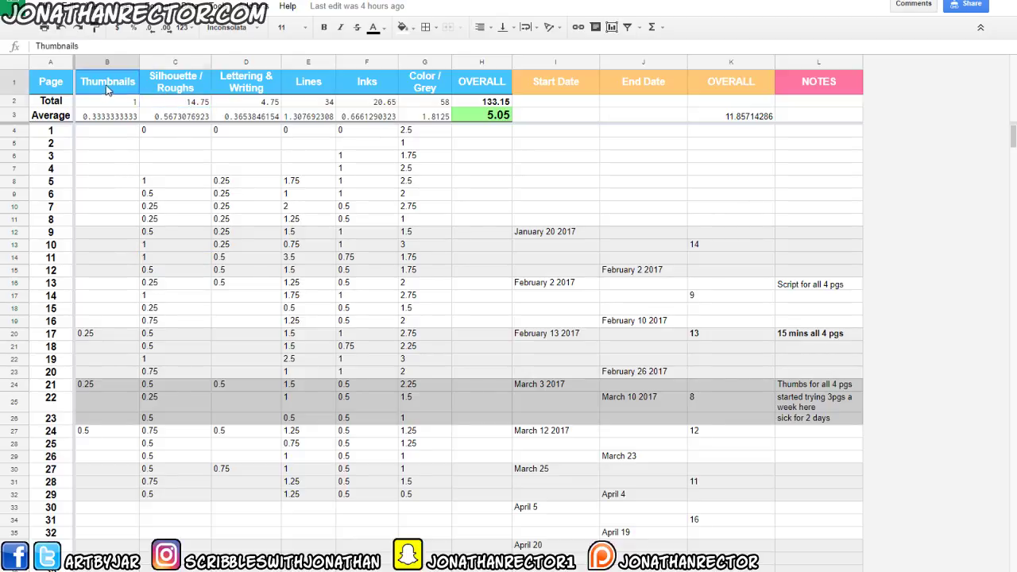
click(177, 90)
click(244, 91)
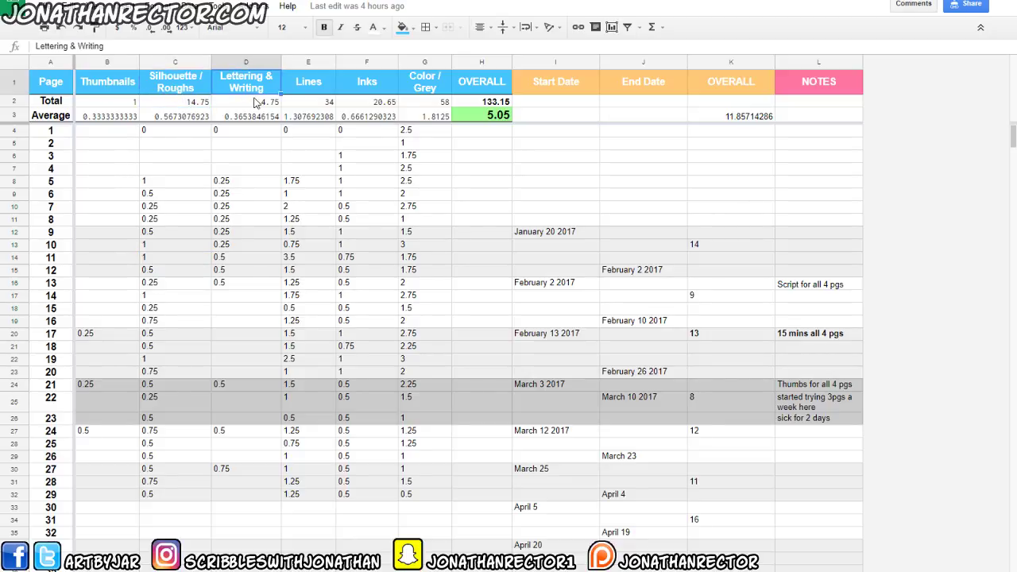
click(300, 89)
click(378, 92)
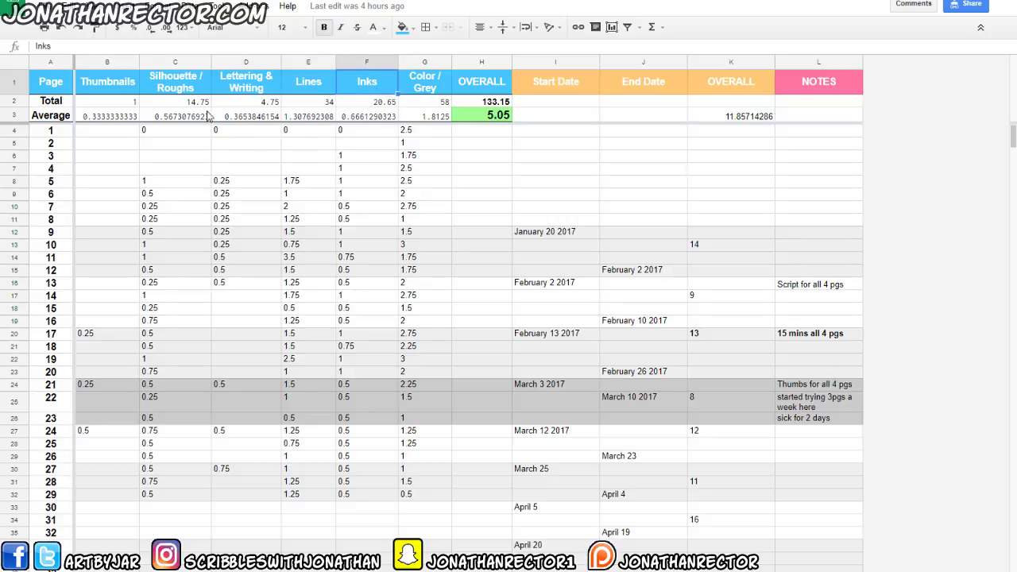
Inspect the average for Silhouette / Roughs, the overall average per page, and an individual Color / Grey entry.
click(176, 121)
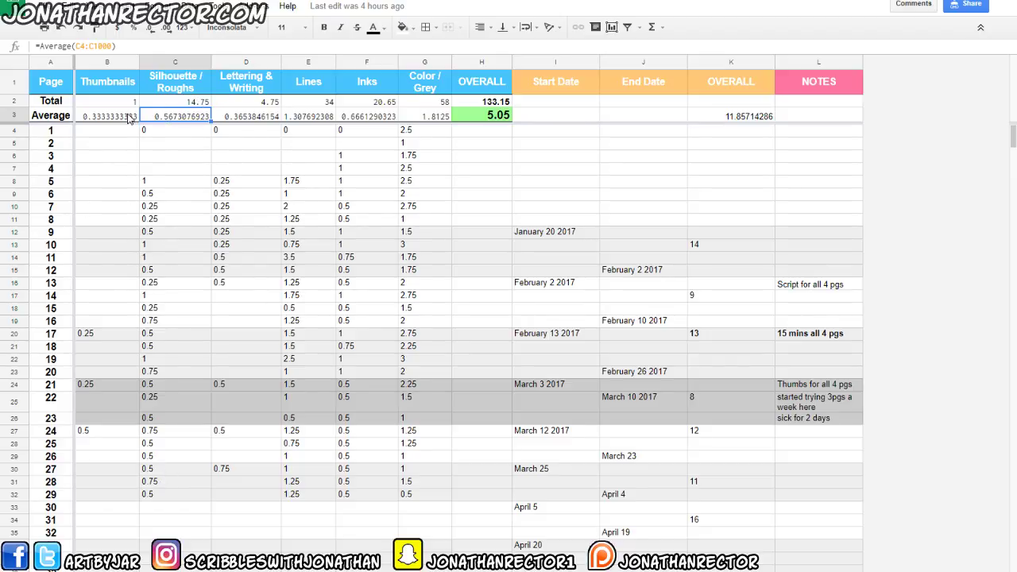
click(474, 113)
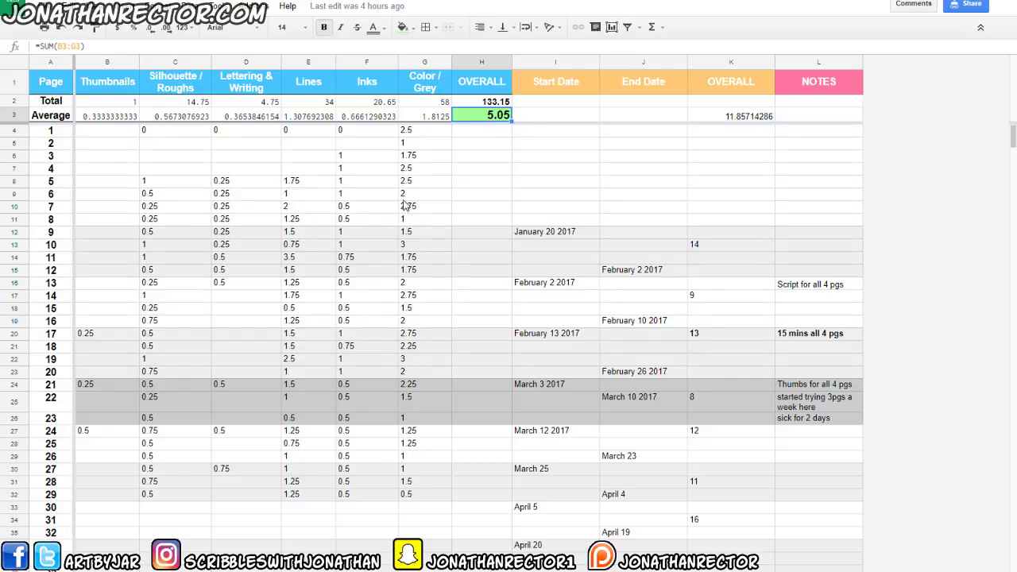
click(414, 247)
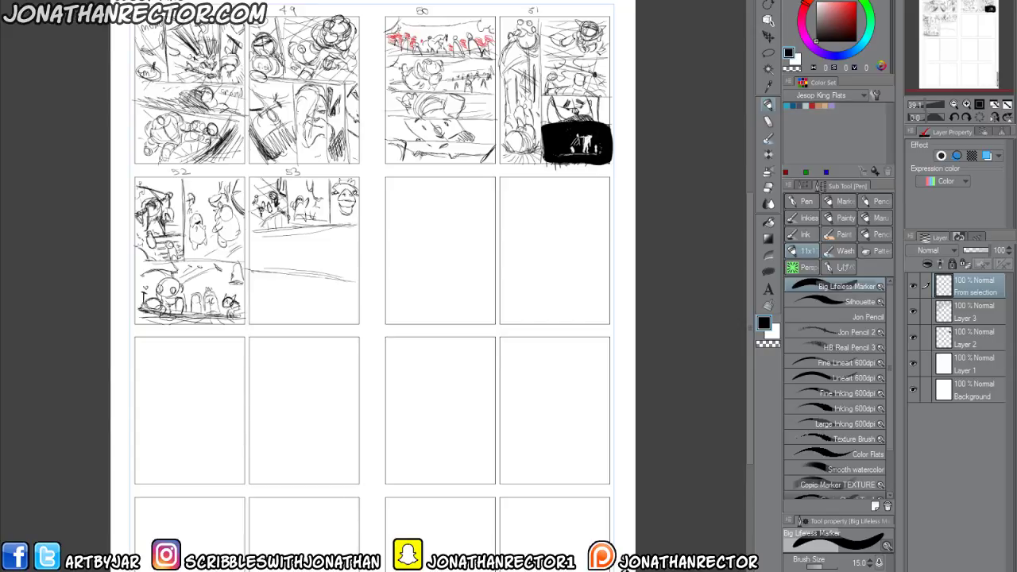
Switch to the browser window with the Google Docs script and open Trello in a new tab.
drag(1016, 101, 356, 0)
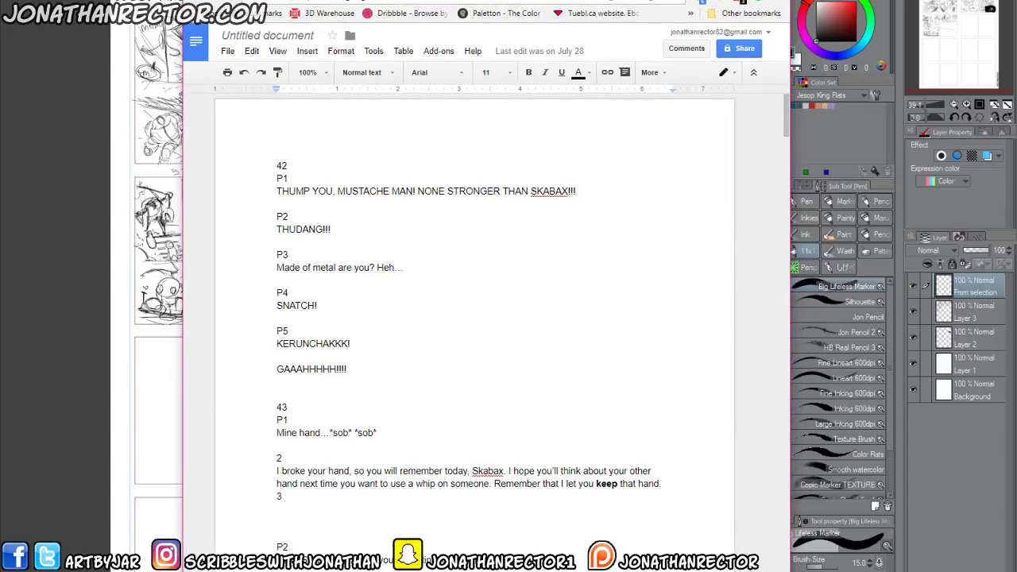
key(ctrl+t)
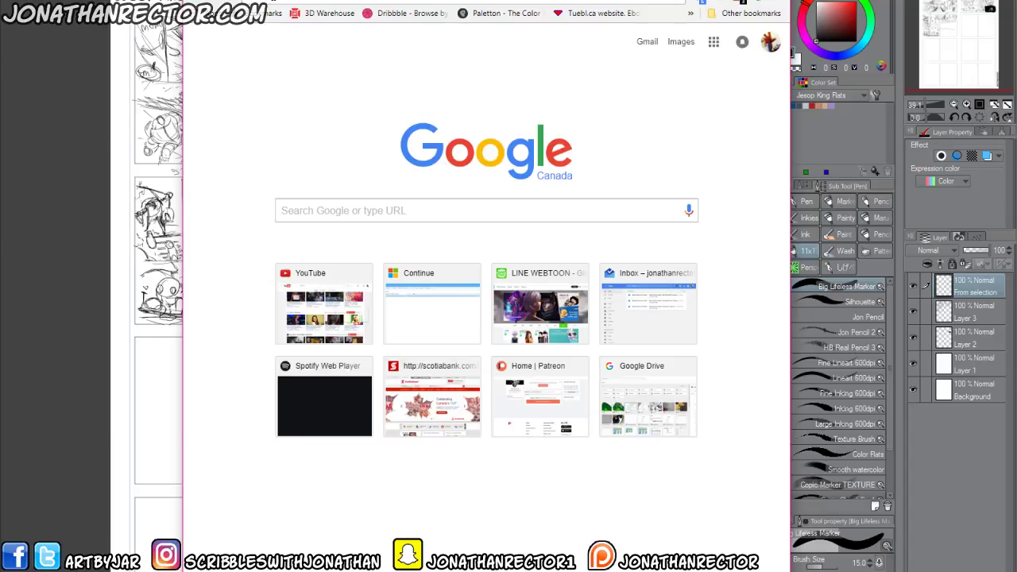
text(tr)
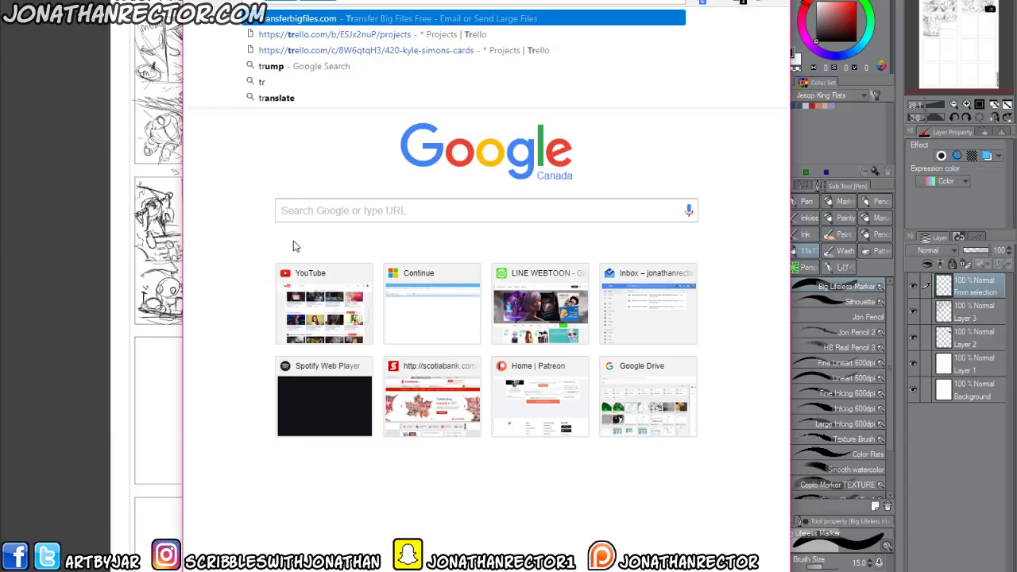
text(ell)
key(Return)
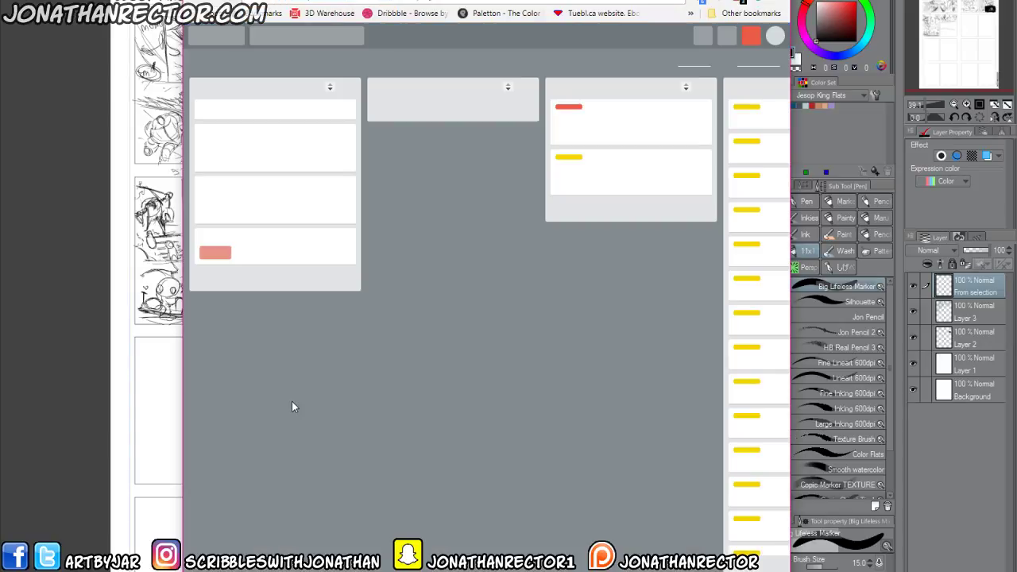
Open the Jesop King Issue 1 - WEBCOMIC board and close its side menu.
click(214, 43)
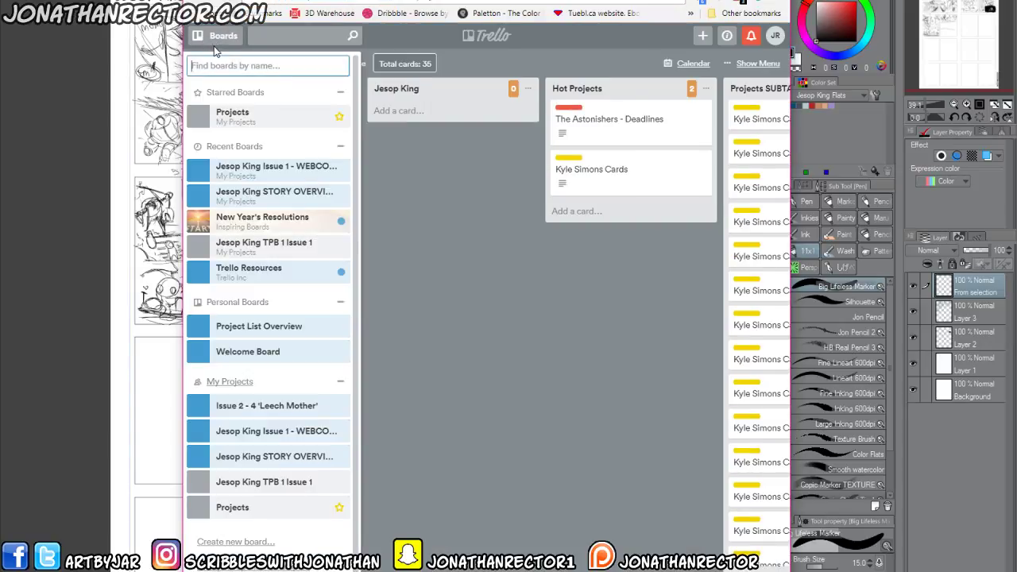
click(219, 173)
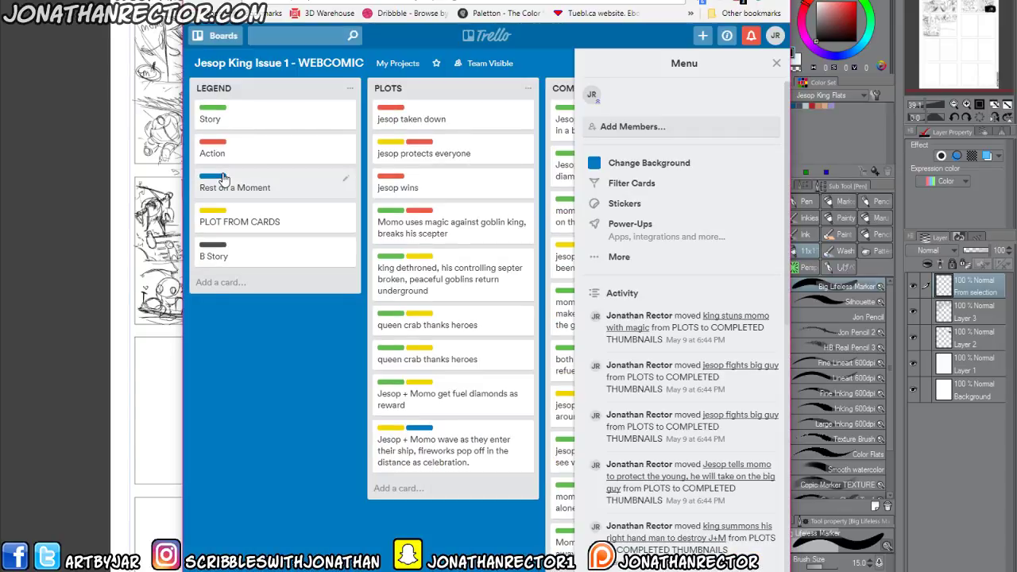
click(775, 64)
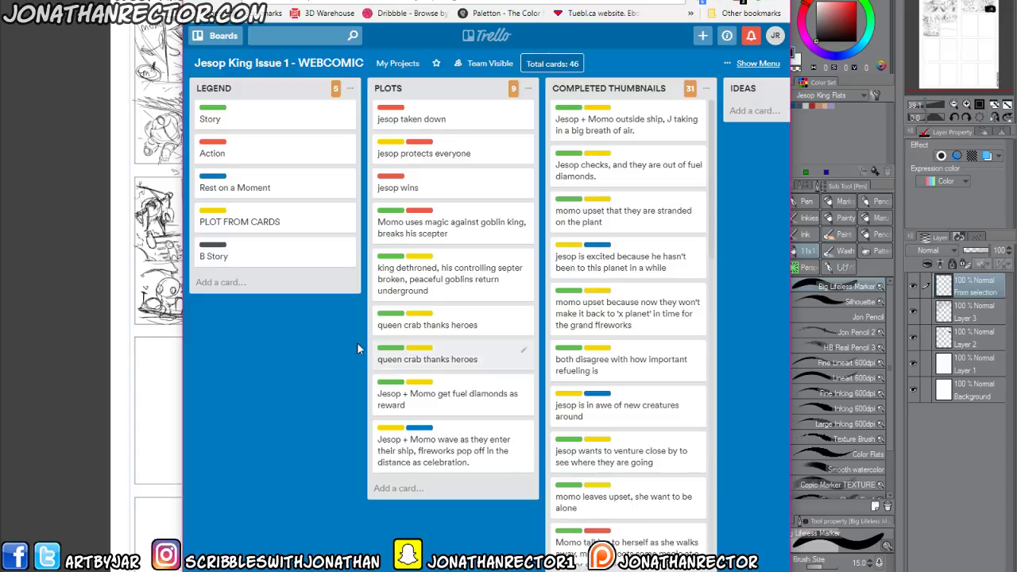
Look across the board's LEGEND, PLOTS, COMPLETED THUMBNAILS and IDEAS lists.
drag(460, 551, 414, 540)
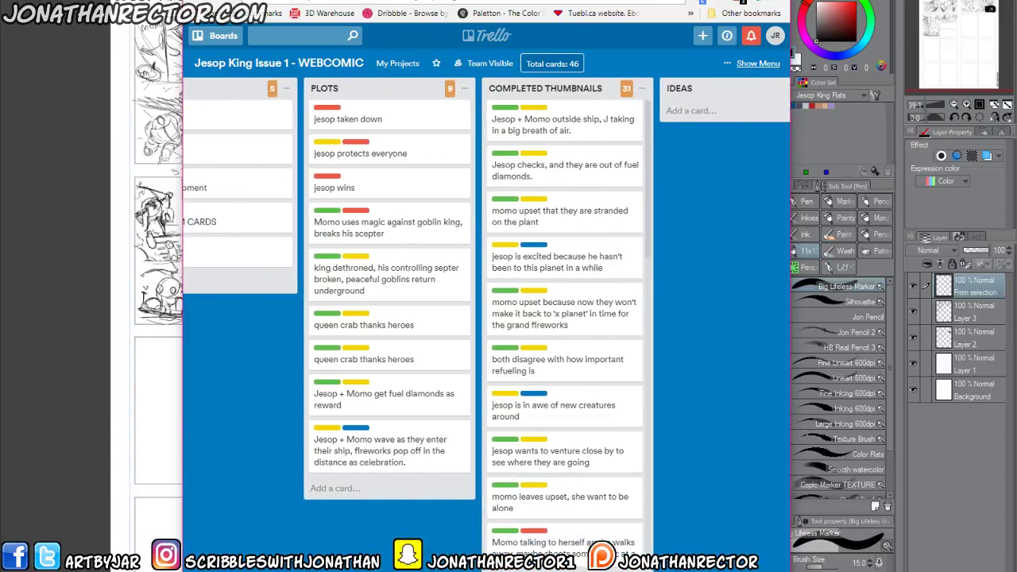
drag(342, 530, 271, 531)
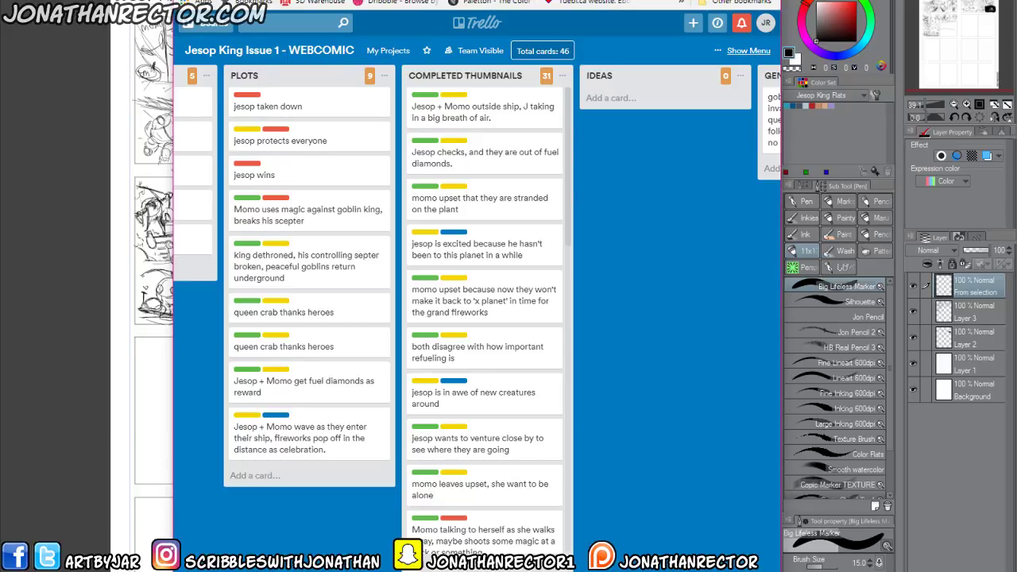
drag(312, 513, 445, 532)
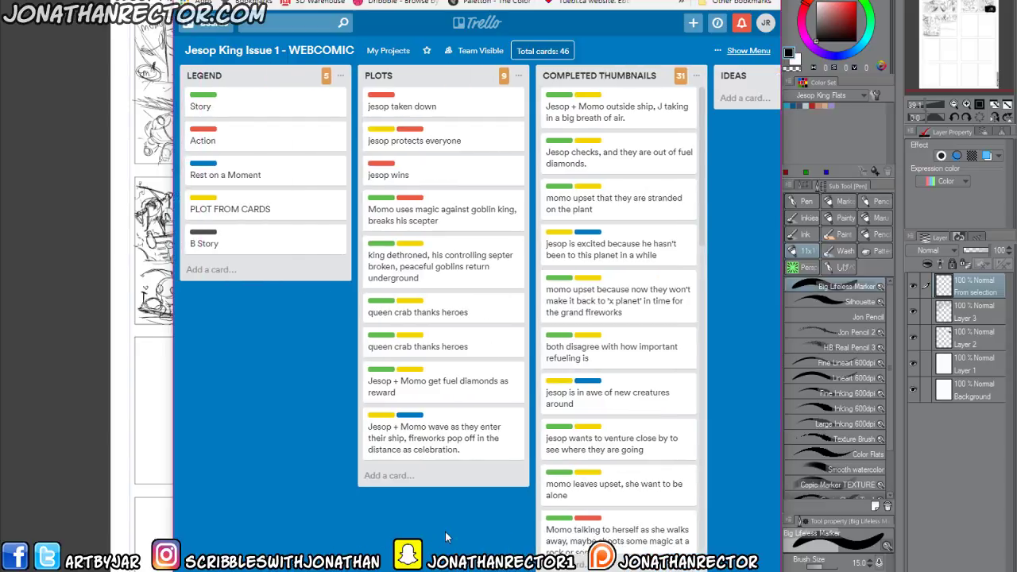
drag(381, 530, 329, 524)
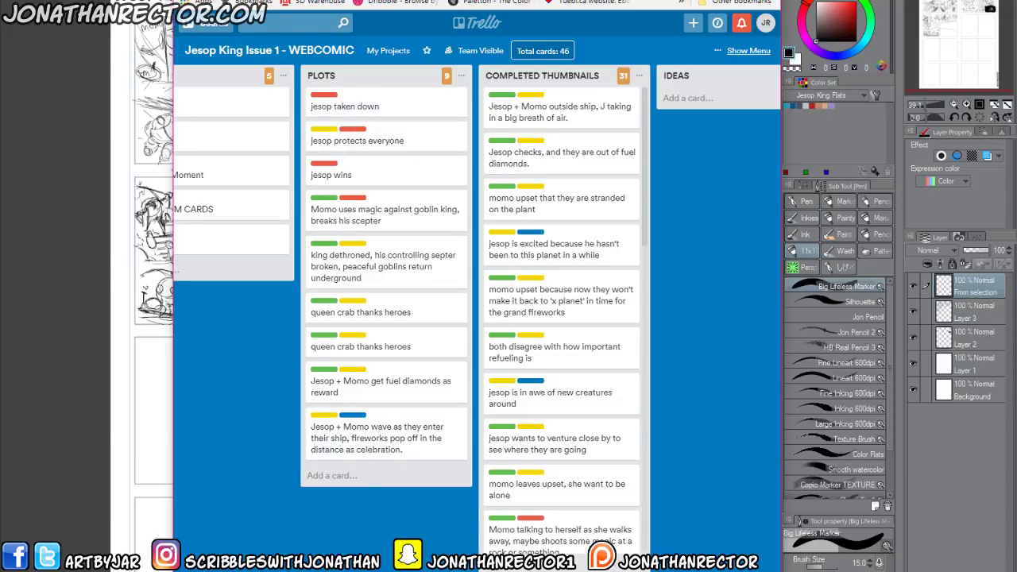
Return to the script document and examine page 42's number, panel label and first line of dialogue.
key(ctrl+Tab)
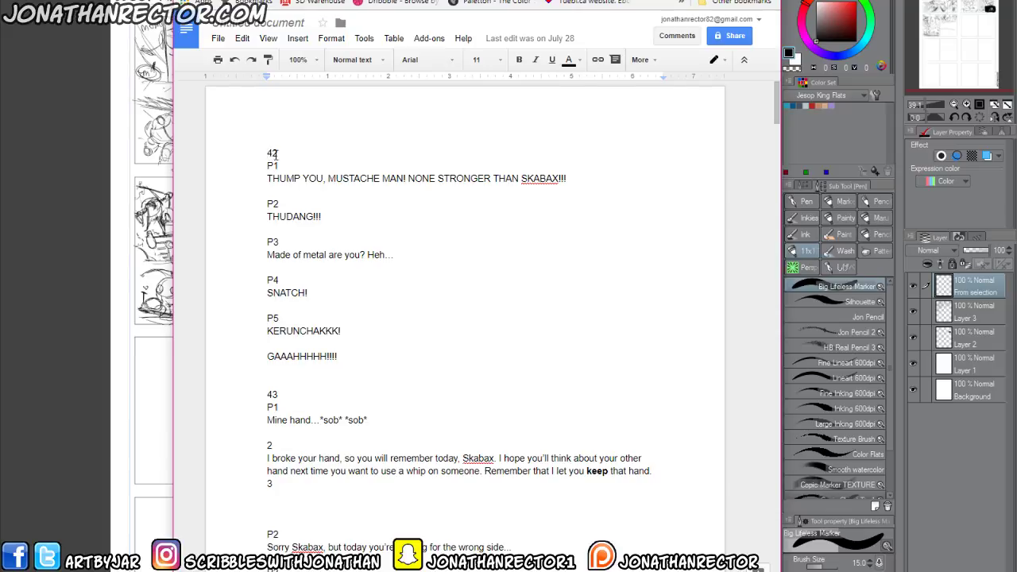
drag(278, 155, 266, 154)
click(267, 166)
drag(269, 178, 625, 208)
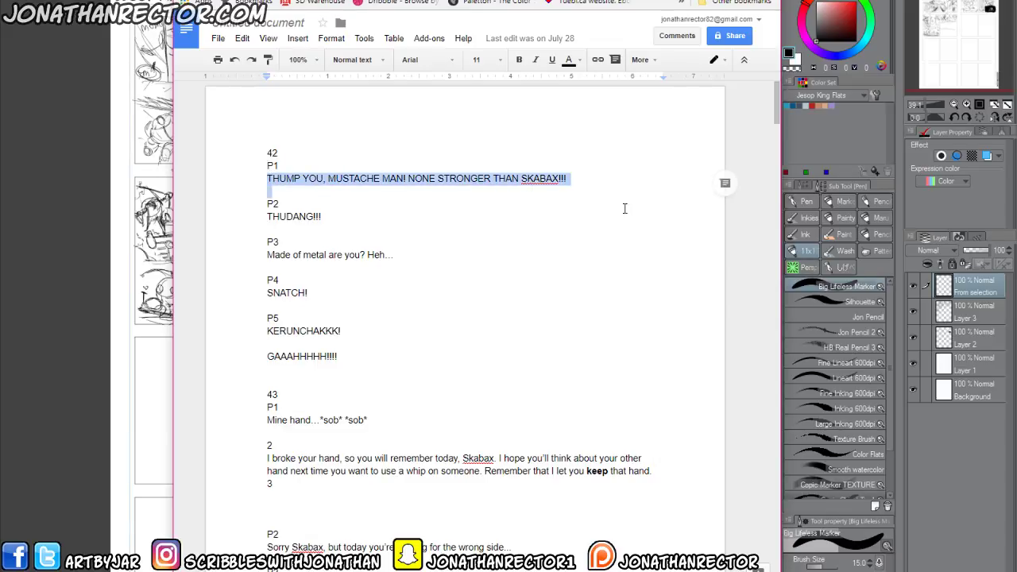
click(422, 177)
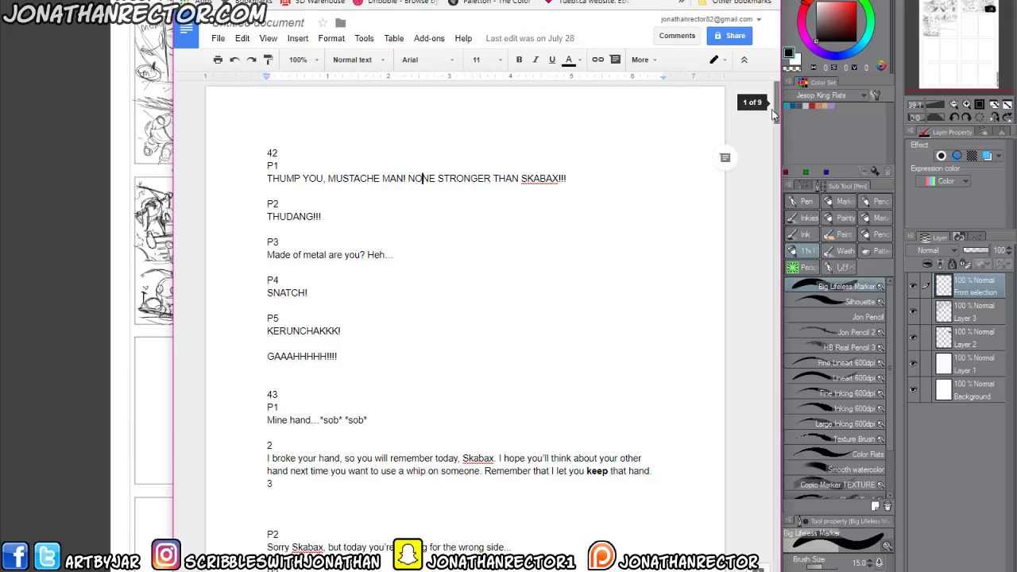
Find page 45 in the script and compare its "Jesop protects everyone" heading with the matching plot card in Trello.
drag(776, 117, 776, 200)
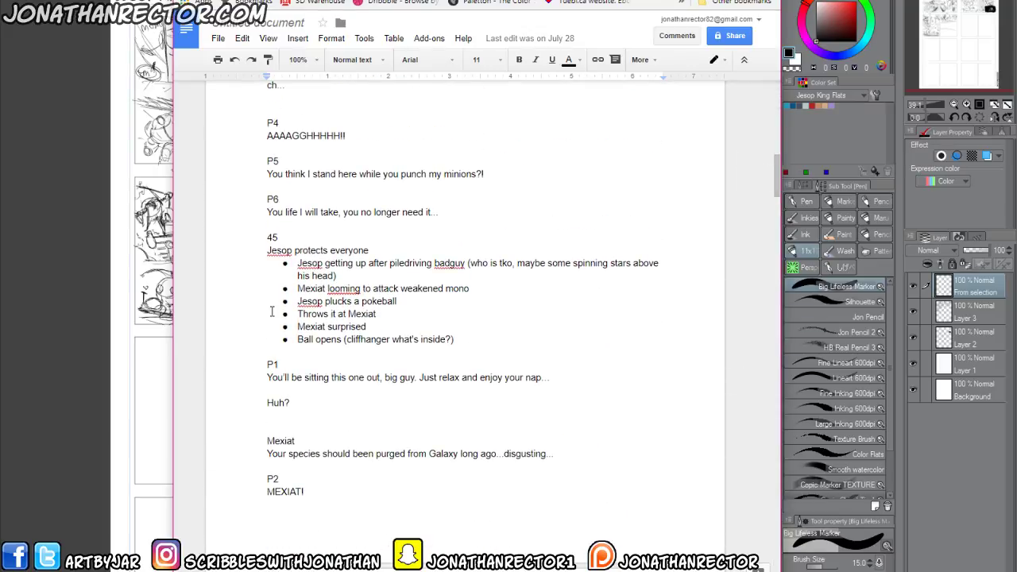
double_click(271, 237)
click(271, 237)
drag(268, 251, 374, 253)
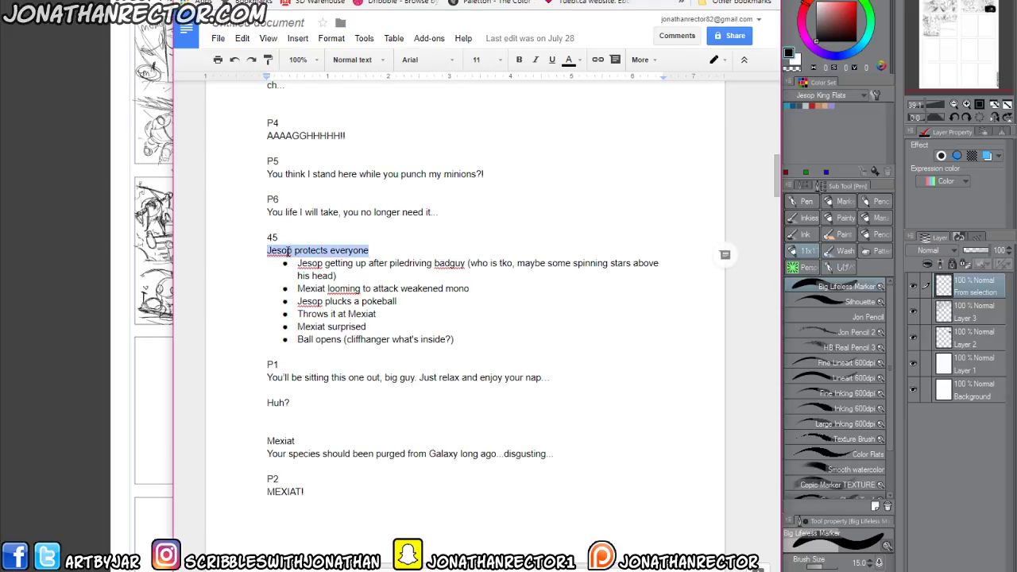
click(326, 1)
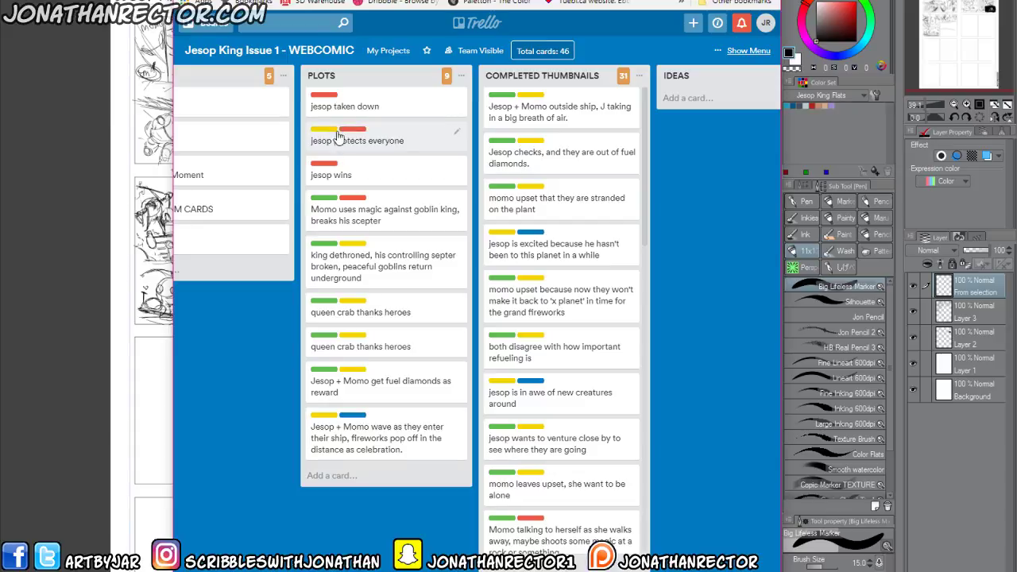
Return to the script and examine page 45's bulleted story beats against the panel dialogue written below them.
key(ctrl+shift+Tab)
click(286, 265)
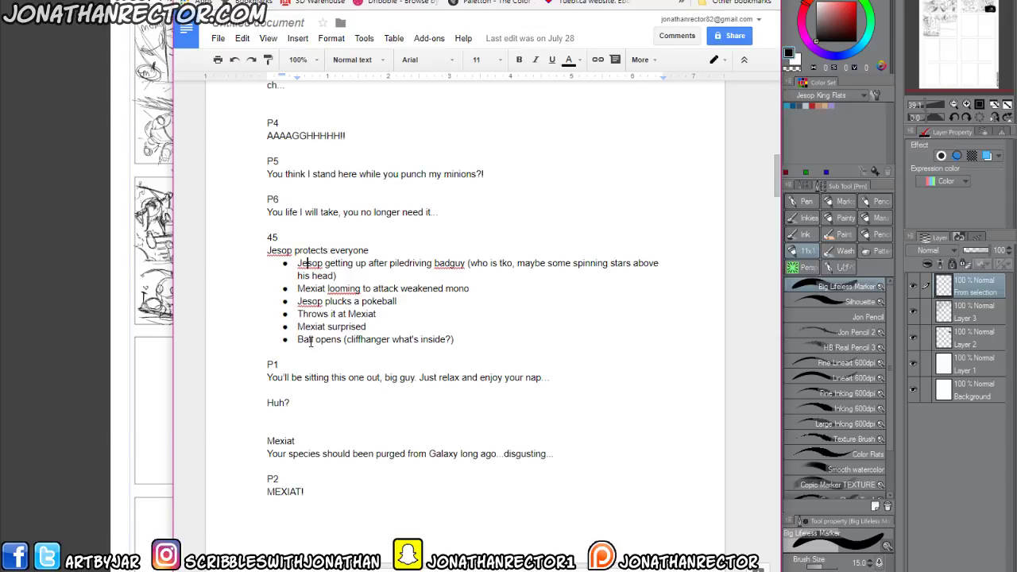
drag(342, 340, 297, 326)
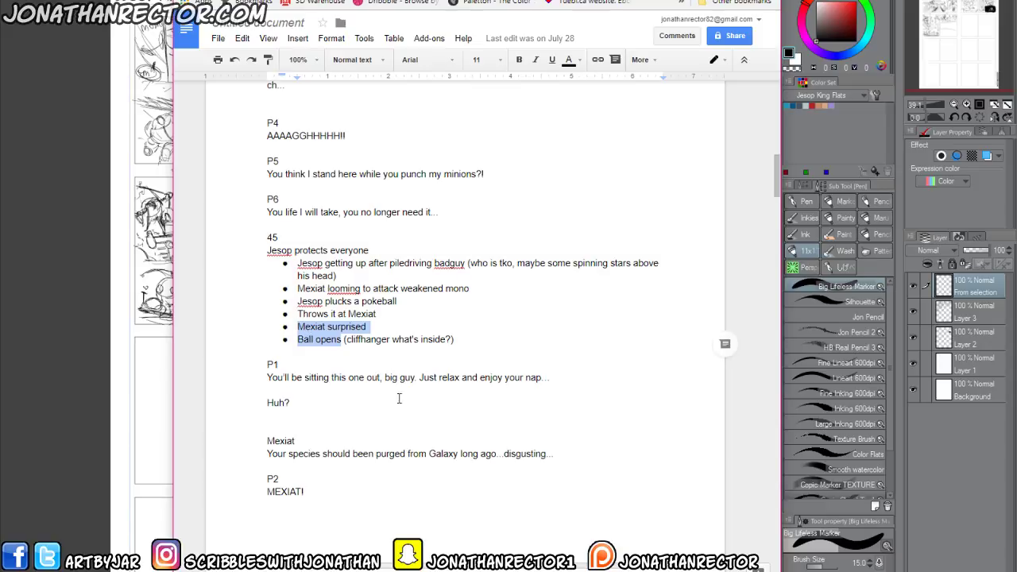
click(309, 327)
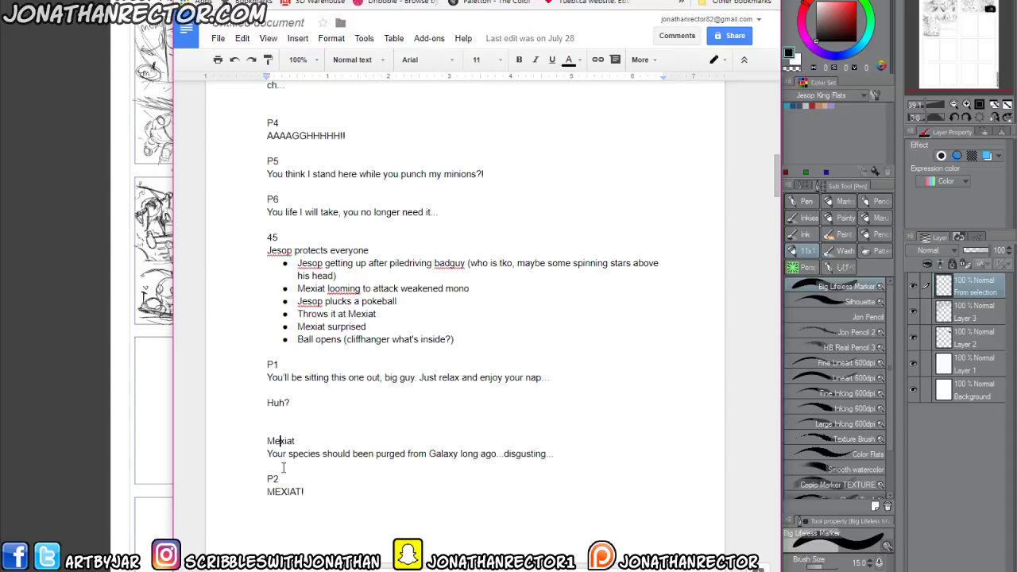
drag(418, 263, 299, 263)
drag(340, 377, 279, 377)
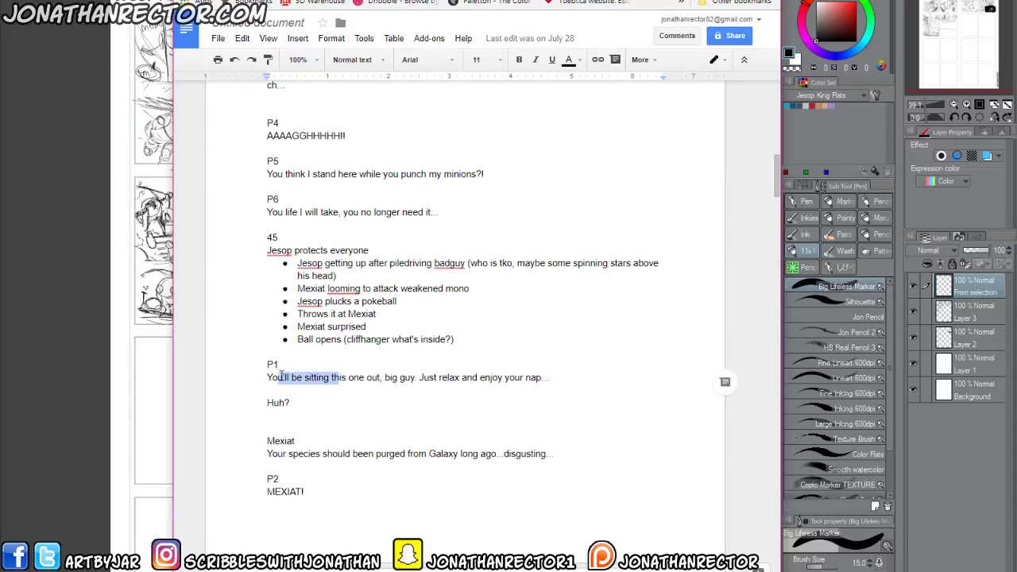
click(569, 263)
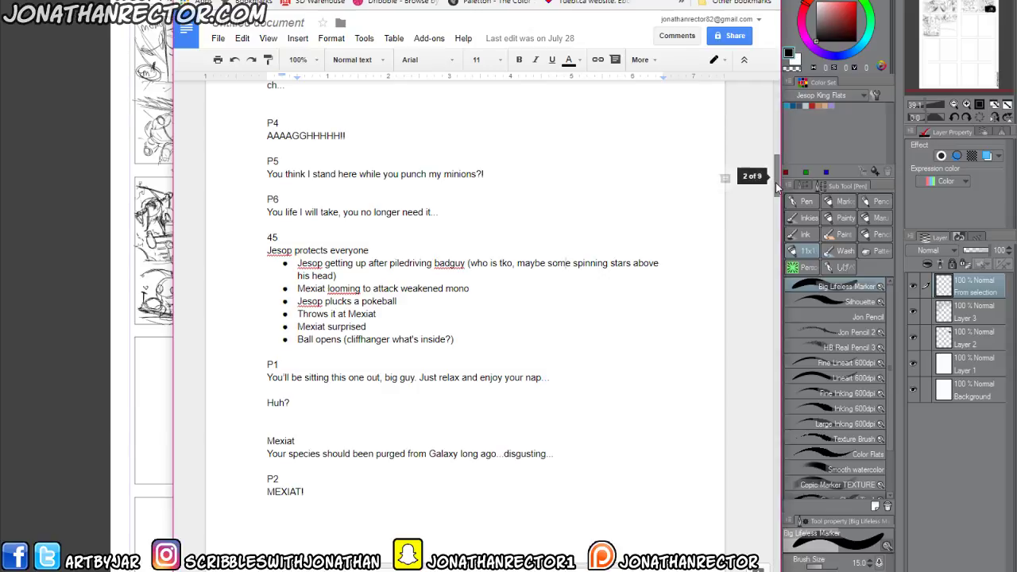
Place the script window beside the thumbnail sketches and browse the script from page 48 to pages 53 and 54.
drag(776, 186, 771, 345)
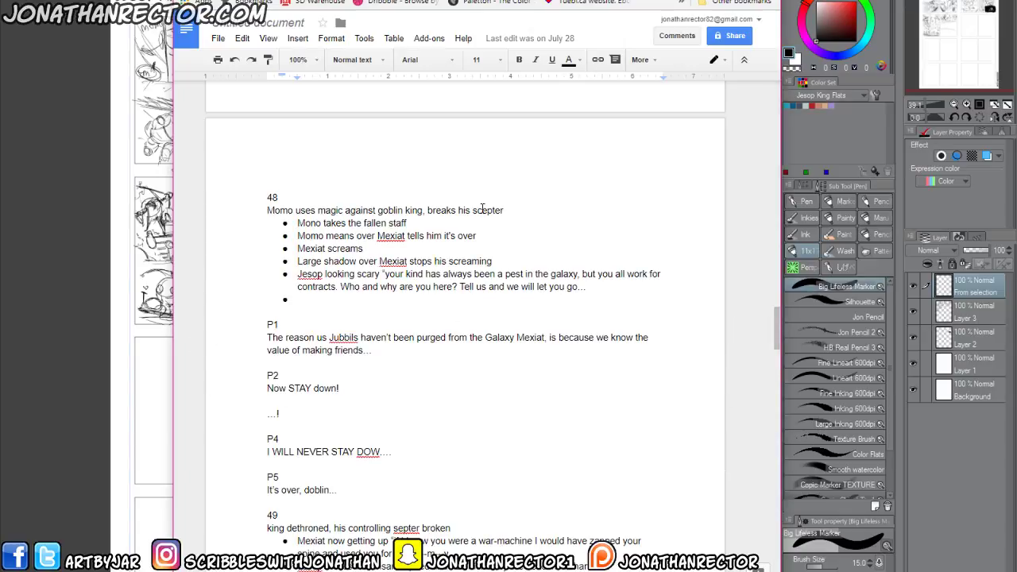
drag(476, 2, 673, 0)
drag(368, 220, 465, 228)
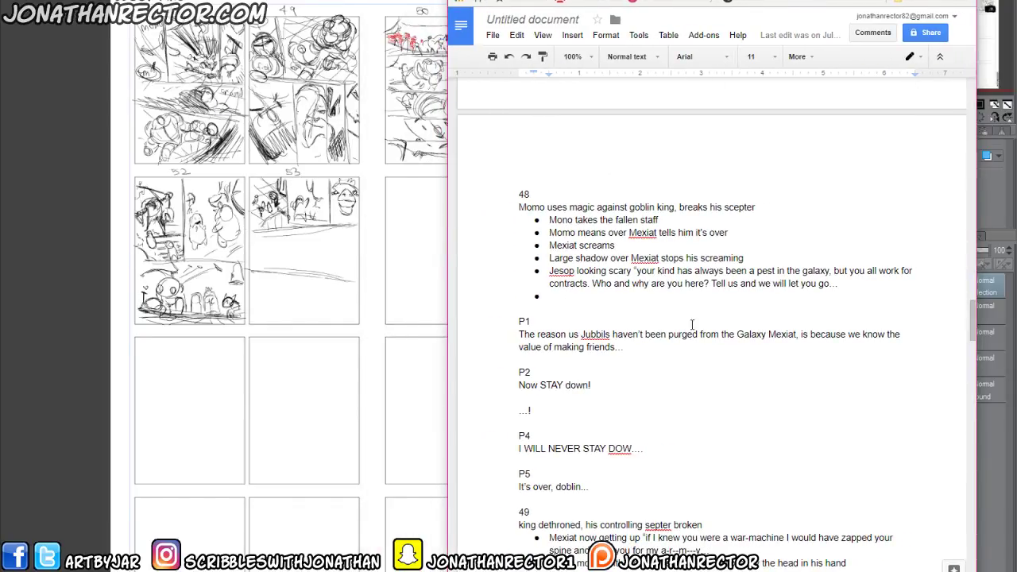
drag(964, 326, 933, 445)
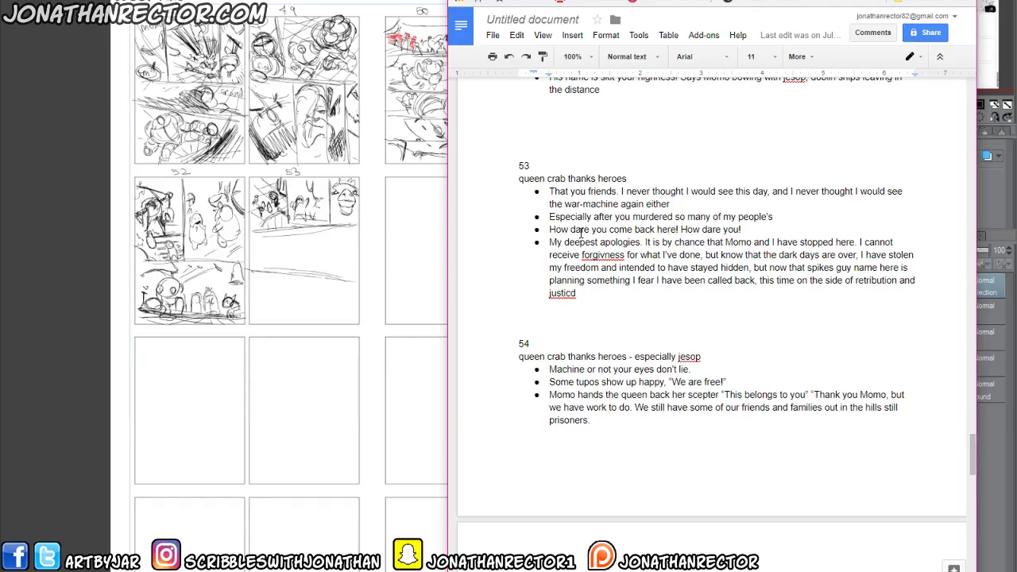
Read page 53's bulleted dialogue in the script and return to the thumbnail sheet in Clip Studio Paint.
drag(555, 191, 560, 191)
click(562, 242)
drag(615, 248, 665, 268)
click(571, 281)
key(alt+Tab)
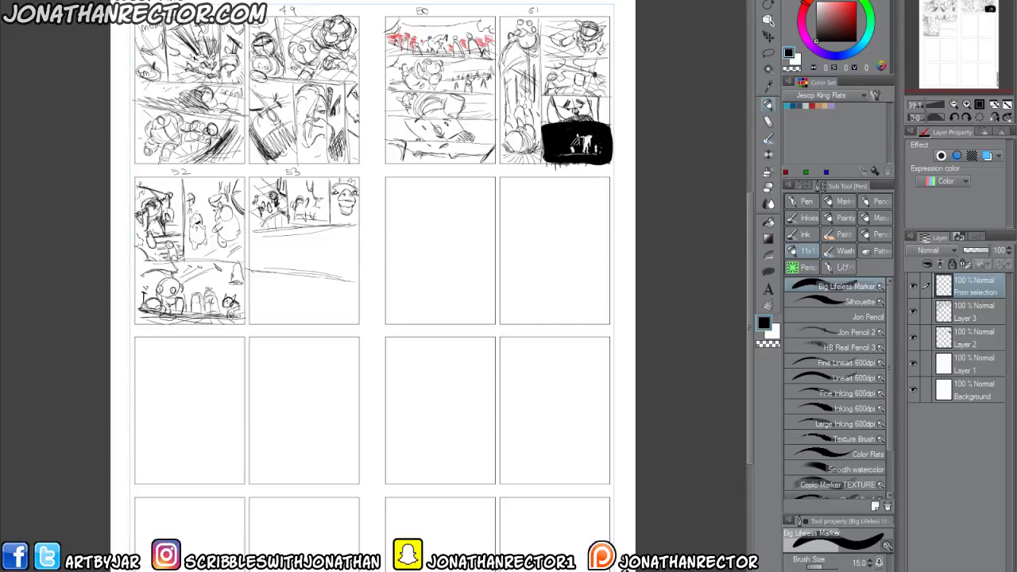
Check the sketch layers by toggling their visibility, make Layer 3 active and choose the Fine Lineart 600dpi pen.
drag(247, 303, 250, 314)
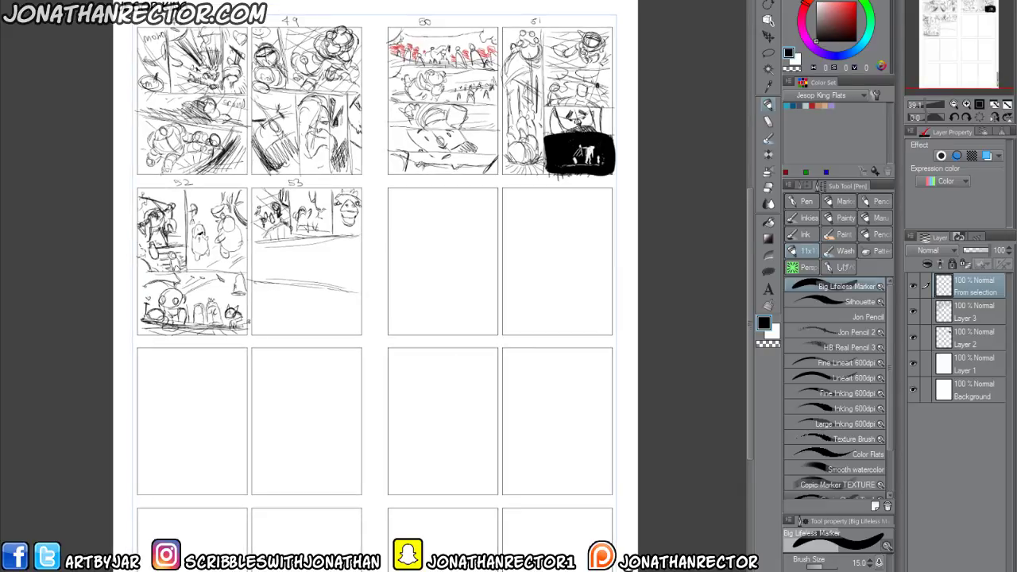
scroll(315, 311, up, 1)
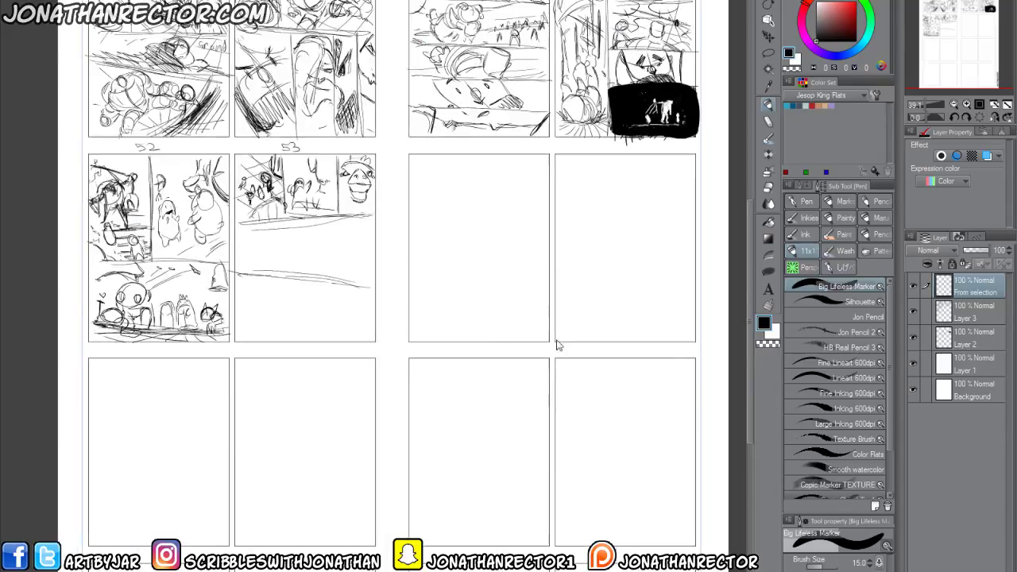
click(913, 312)
click(913, 312)
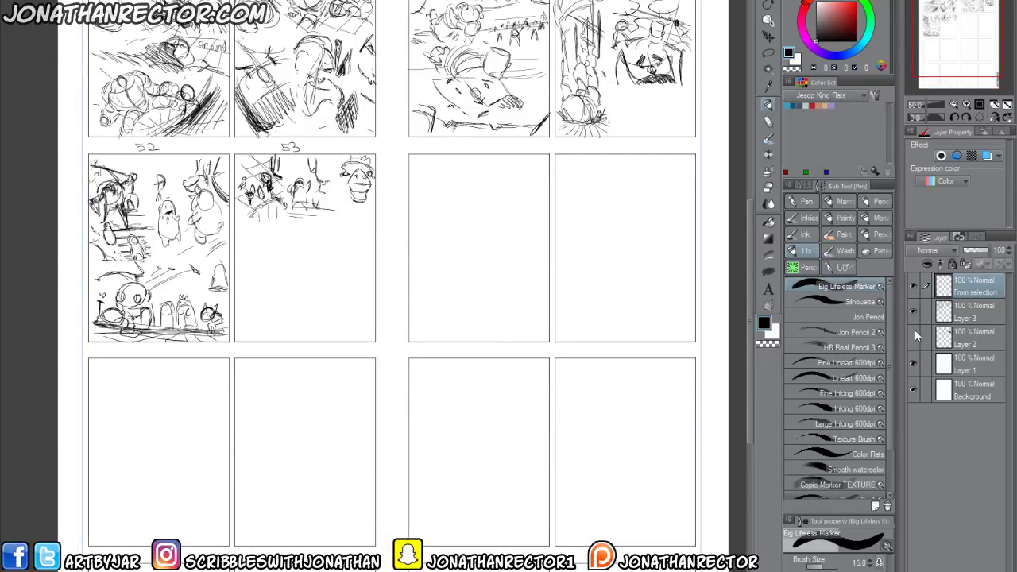
click(963, 317)
drag(331, 388, 342, 424)
click(810, 365)
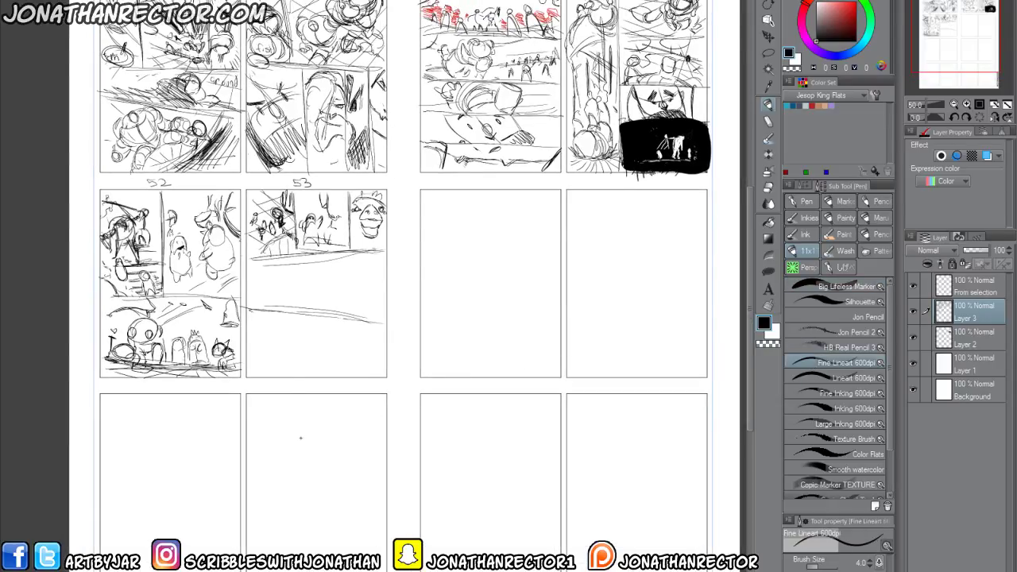
Examine the thumbnail panels of pages 52 and 53 up close, comparing how the two pages' panels are laid out.
scroll(310, 416, up, 1)
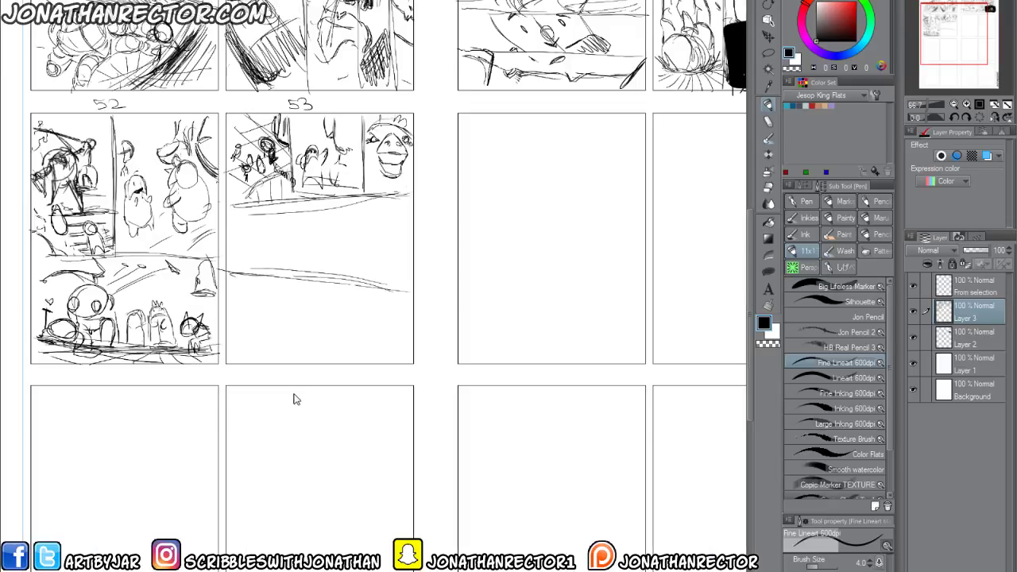
drag(238, 381, 266, 447)
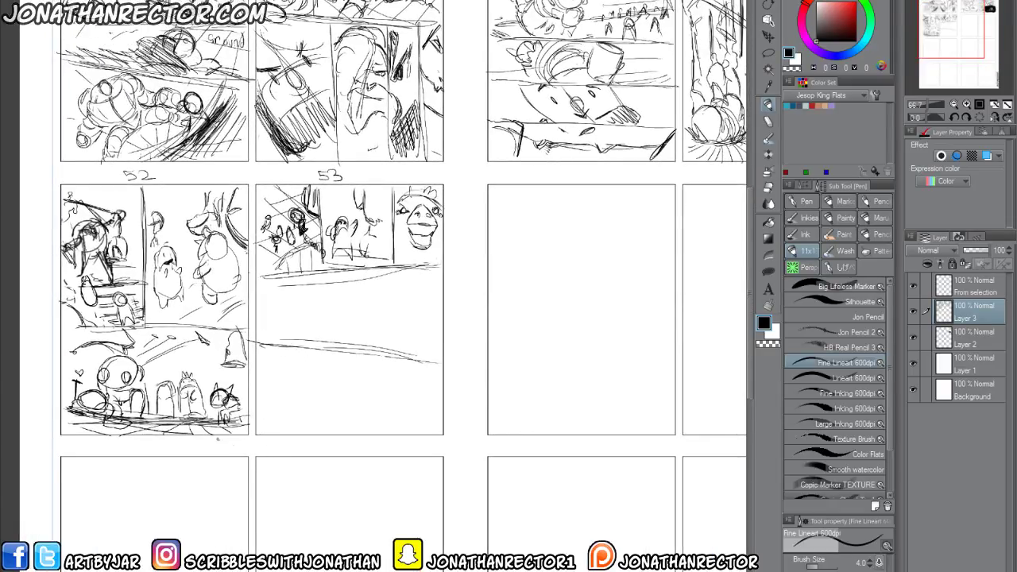
scroll(284, 382, up, 3)
drag(295, 227, 310, 497)
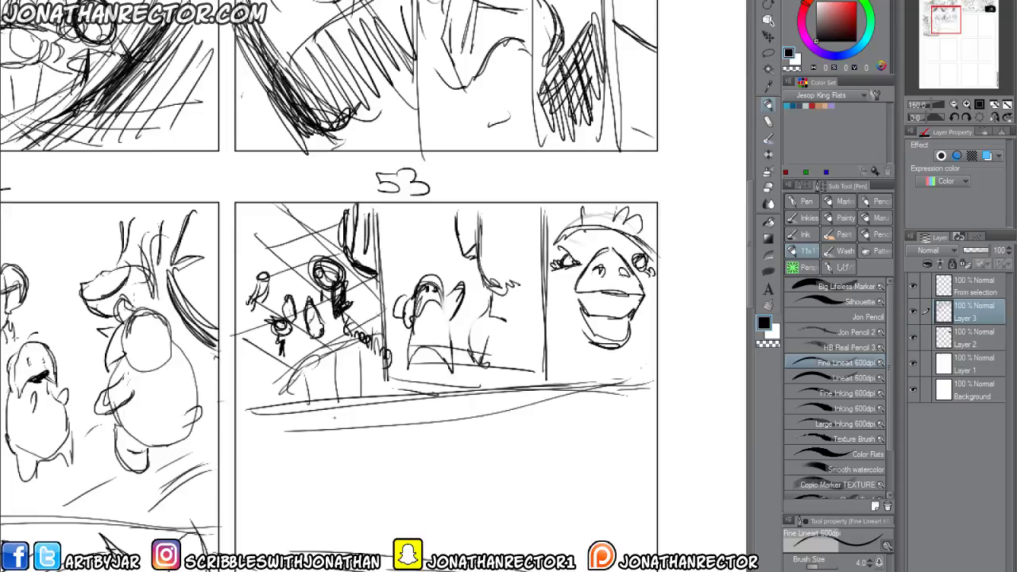
drag(314, 479, 493, 318)
drag(103, 490, 255, 477)
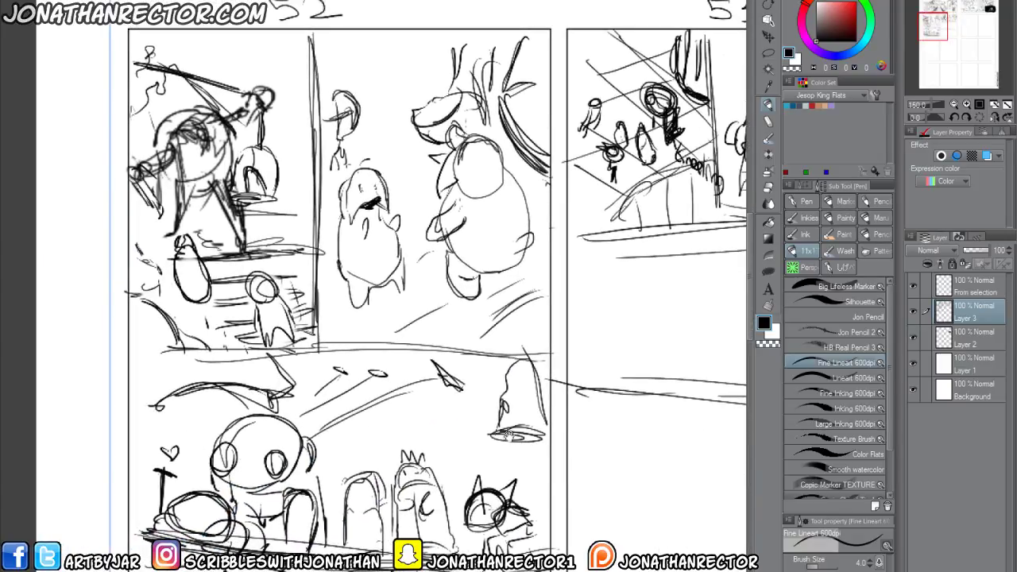
drag(628, 332, 255, 514)
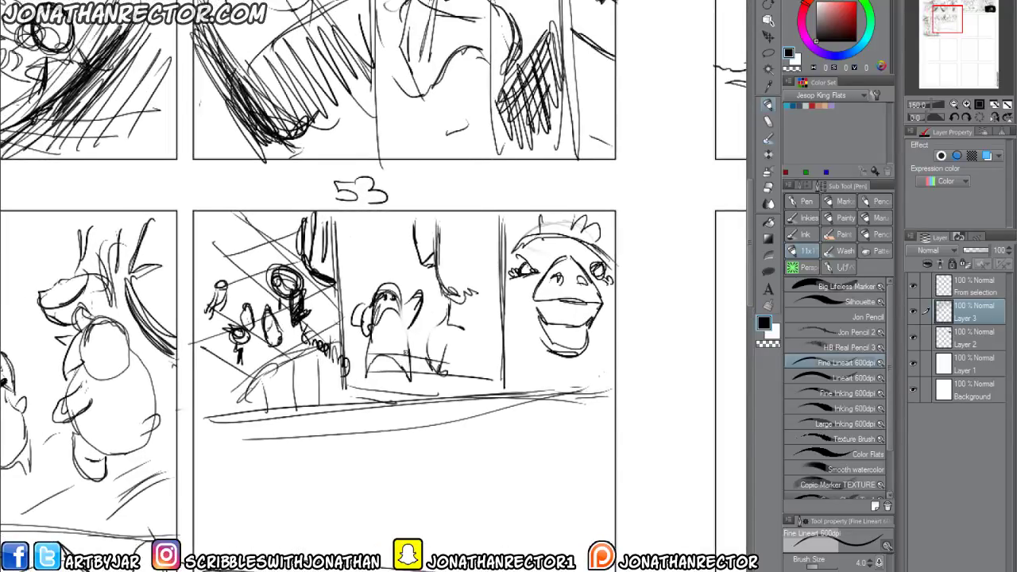
drag(435, 347, 396, 351)
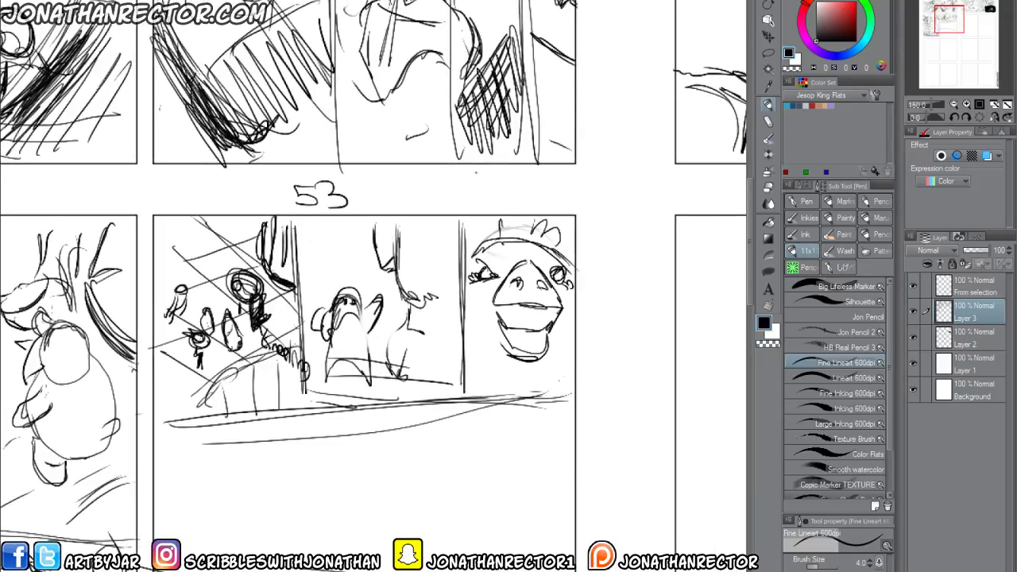
Erase the crowned, beaked face from the third panel in page 53's upper row.
key(e)
mouse_move(522, 307)
mouse_down()
mouse_move(511, 363)
mouse_move(511, 283)
mouse_move(570, 242)
mouse_up()
key(p)
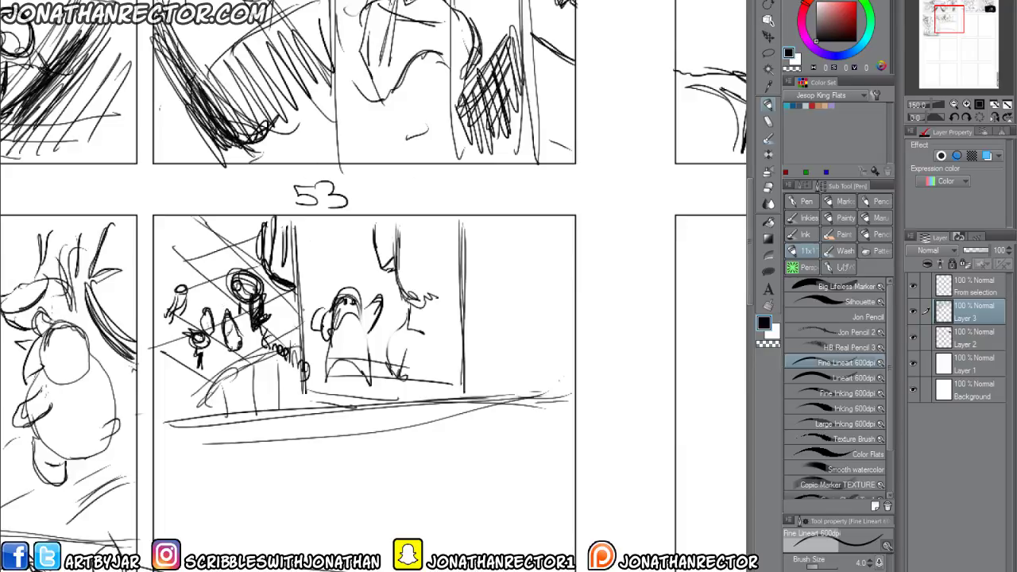
Sketch a close-up round eye under a slanted brow in page 53's third panel, with small dots and bumps beside it.
drag(301, 404, 324, 252)
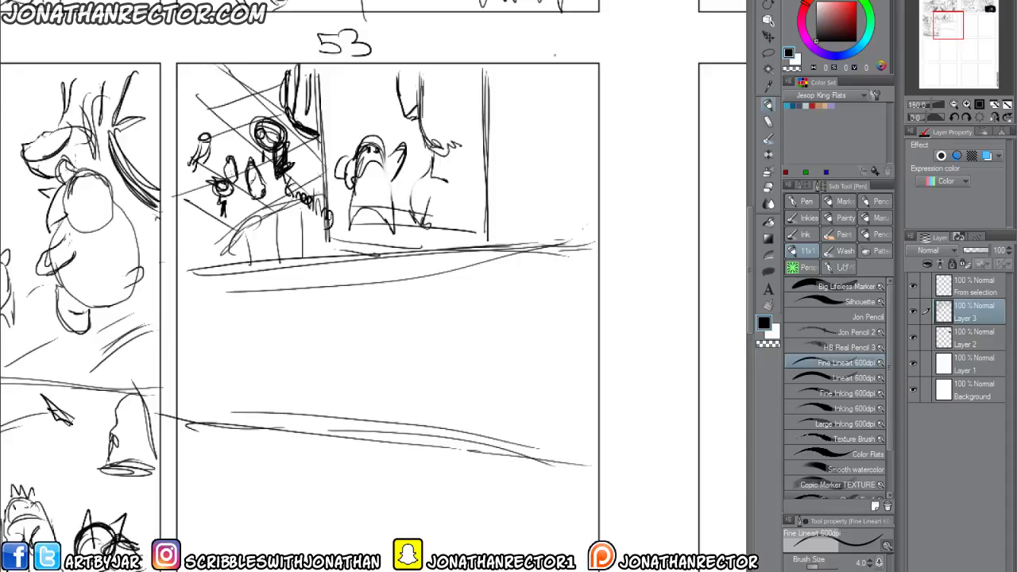
mouse_move(547, 151)
mouse_down()
mouse_move(578, 133)
mouse_move(543, 135)
mouse_up()
mouse_move(575, 170)
mouse_down()
mouse_move(544, 159)
mouse_move(576, 129)
mouse_move(542, 95)
mouse_move(590, 124)
mouse_up()
drag(542, 86, 599, 127)
mouse_move(583, 111)
mouse_down()
mouse_move(599, 157)
mouse_move(566, 182)
mouse_move(513, 154)
mouse_move(533, 141)
mouse_up()
click(502, 151)
click(496, 150)
drag(551, 108, 526, 144)
drag(593, 140, 588, 170)
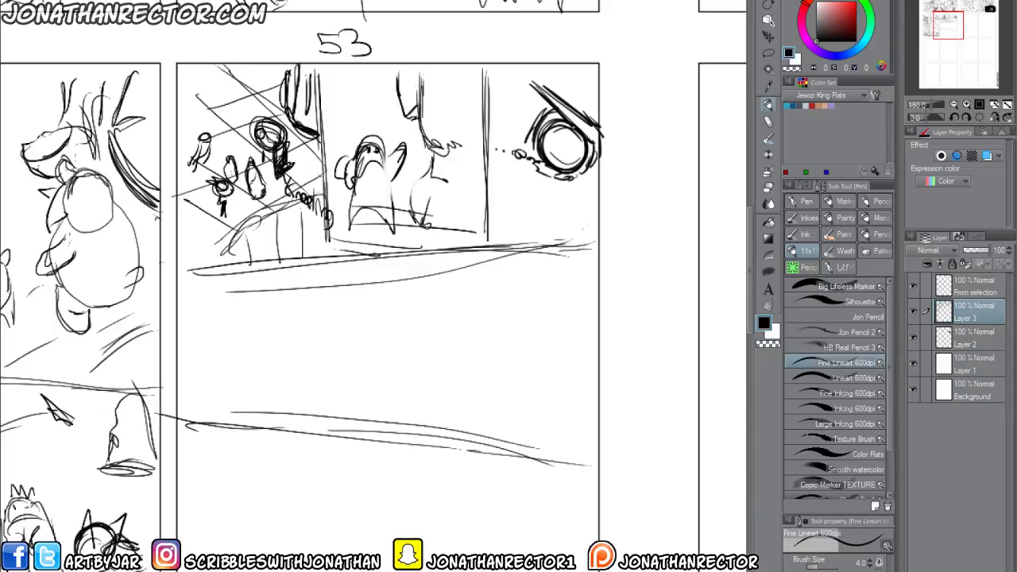
Thicken the slanted brow above the close-up eye and shade in its dark pupil.
drag(526, 79, 575, 131)
drag(535, 85, 586, 117)
drag(567, 70, 597, 109)
mouse_move(578, 153)
mouse_down()
mouse_move(572, 163)
mouse_move(548, 148)
mouse_move(576, 133)
mouse_move(573, 151)
mouse_move(556, 159)
mouse_move(547, 143)
mouse_up()
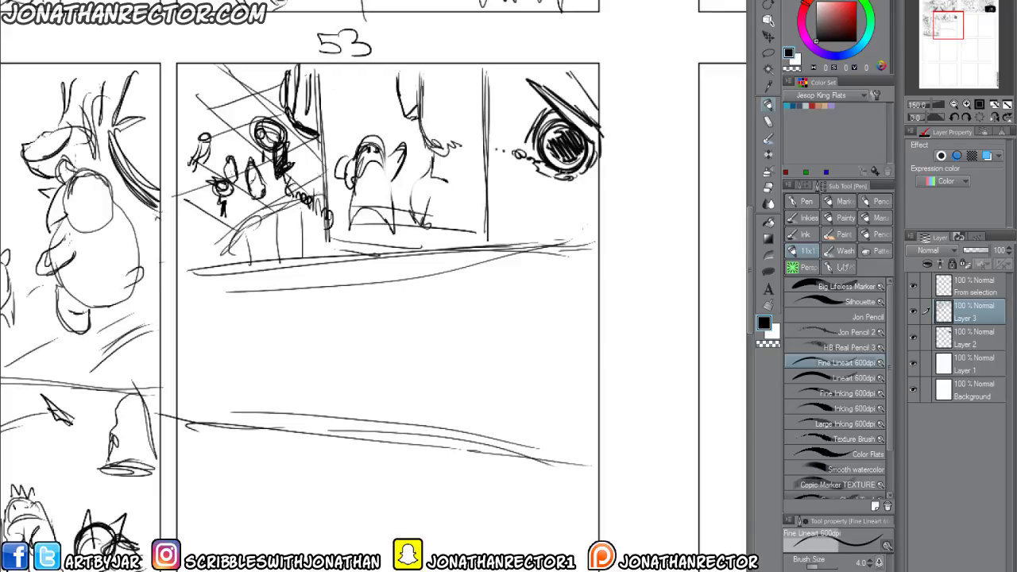
Rework the lower edge of the close-up eye with a firmer line and clean up the stray marks beneath it.
key(e)
key(p)
mouse_move(569, 173)
mouse_down()
mouse_move(547, 159)
mouse_move(534, 168)
mouse_move(567, 178)
mouse_up()
key(e)
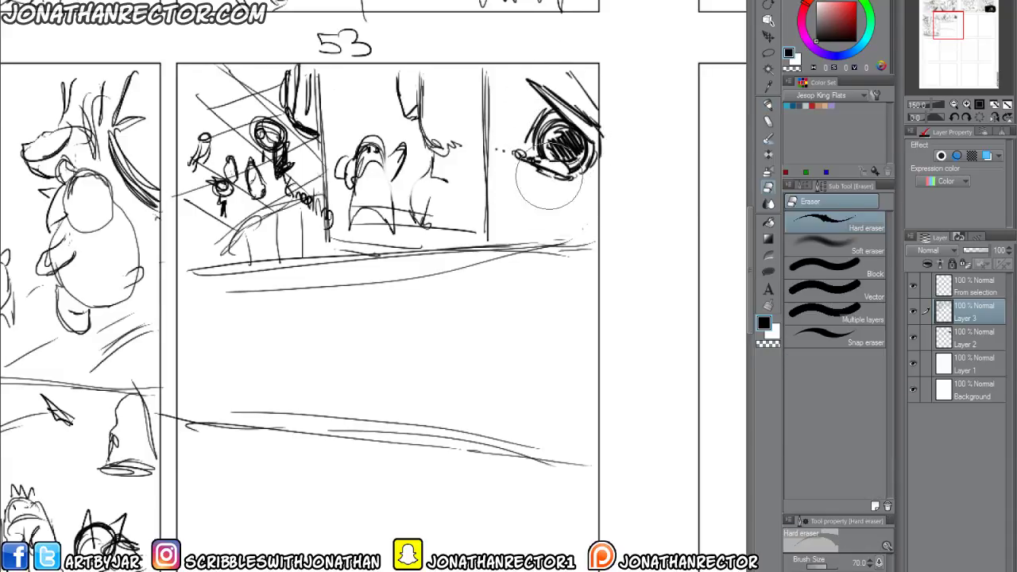
key(p)
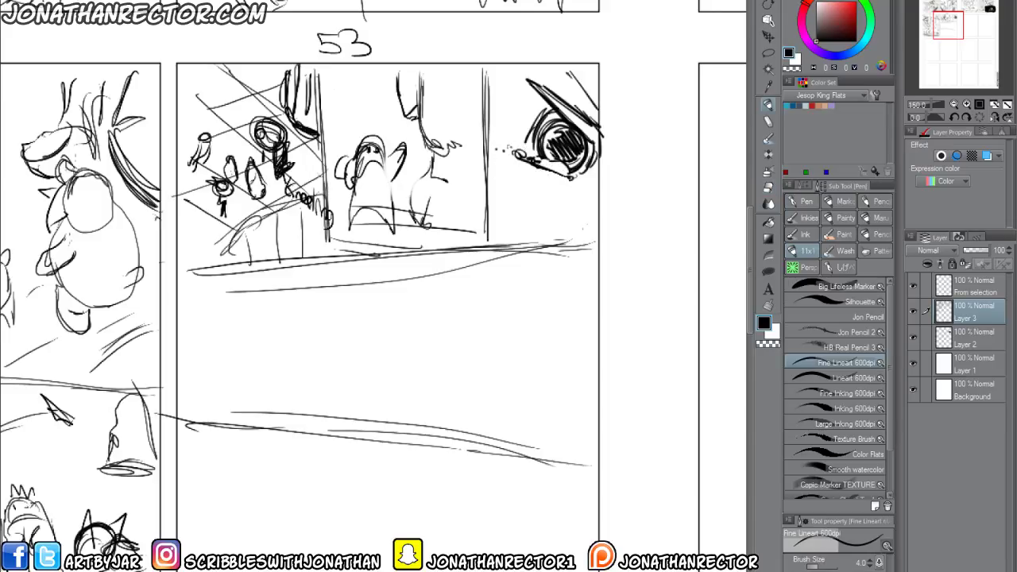
Darken the small mark beside the eye and sketch a speech balloon lettered "howda" at the base of the third panel.
drag(508, 148, 495, 146)
mouse_move(595, 231)
mouse_down()
mouse_move(539, 204)
mouse_move(584, 211)
mouse_move(511, 199)
mouse_move(489, 211)
mouse_move(505, 208)
mouse_move(514, 232)
mouse_up()
mouse_move(526, 218)
mouse_down()
mouse_move(560, 224)
mouse_move(564, 205)
mouse_move(588, 235)
mouse_up()
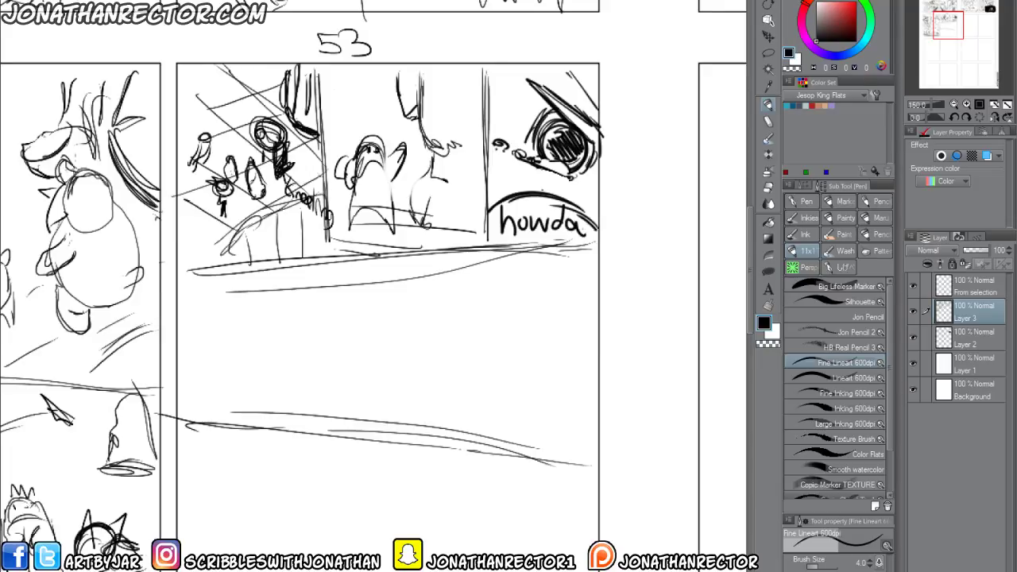
Give the "howda" balloon a pointed tail and surround the eye and balloon with short emphasis lines.
key(e)
mouse_move(553, 197)
mouse_down()
mouse_move(544, 195)
mouse_move(557, 197)
mouse_up()
key(p)
drag(588, 63, 578, 92)
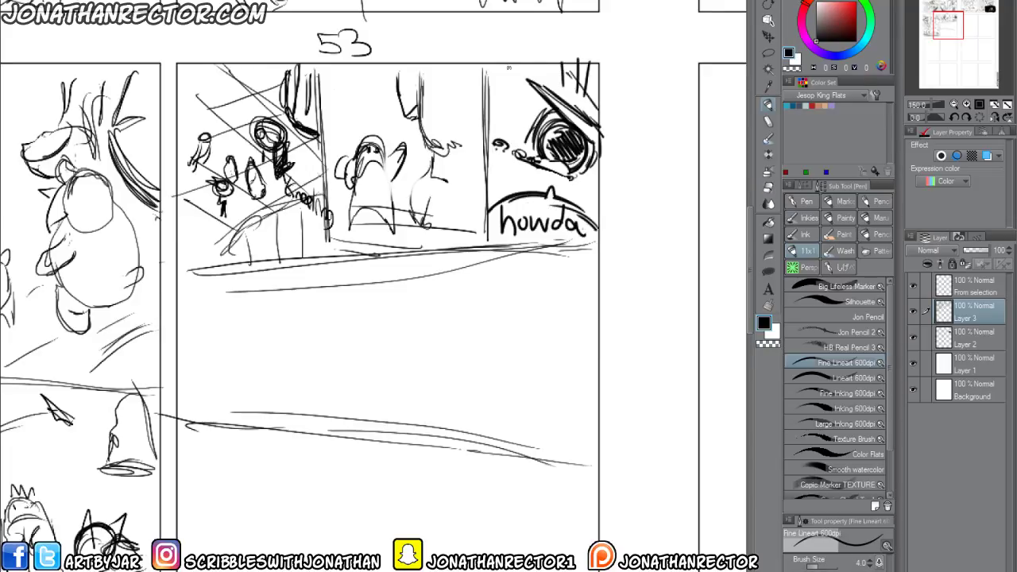
drag(521, 61, 483, 109)
drag(596, 192, 590, 219)
mouse_move(587, 201)
mouse_down()
mouse_move(583, 214)
mouse_move(580, 203)
mouse_up()
mouse_move(509, 182)
mouse_down()
mouse_move(502, 200)
mouse_move(487, 199)
mouse_up()
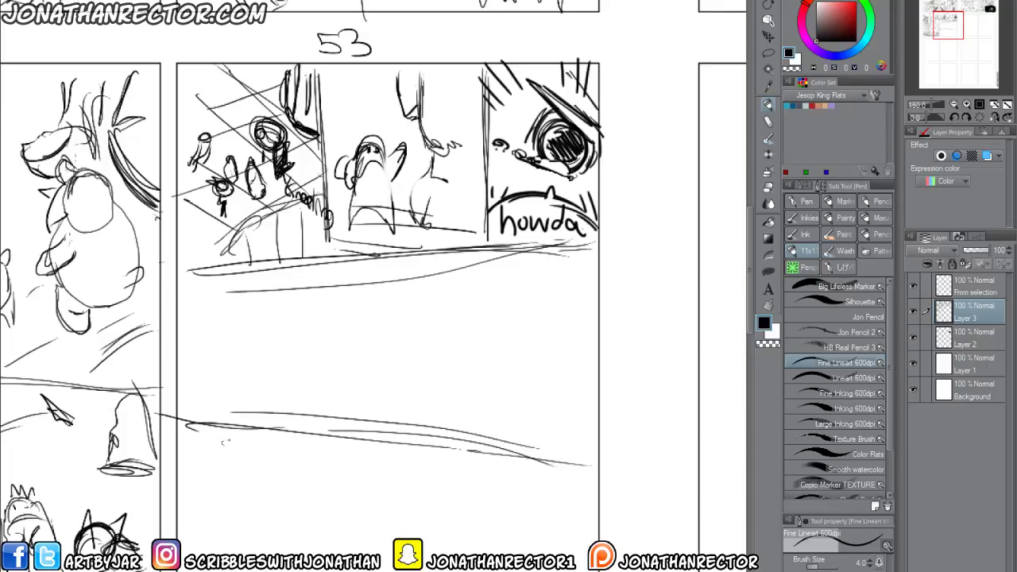
Add a new layer above Layer 3 and turn on a red layer colour for it.
scroll(225, 443, down, 2)
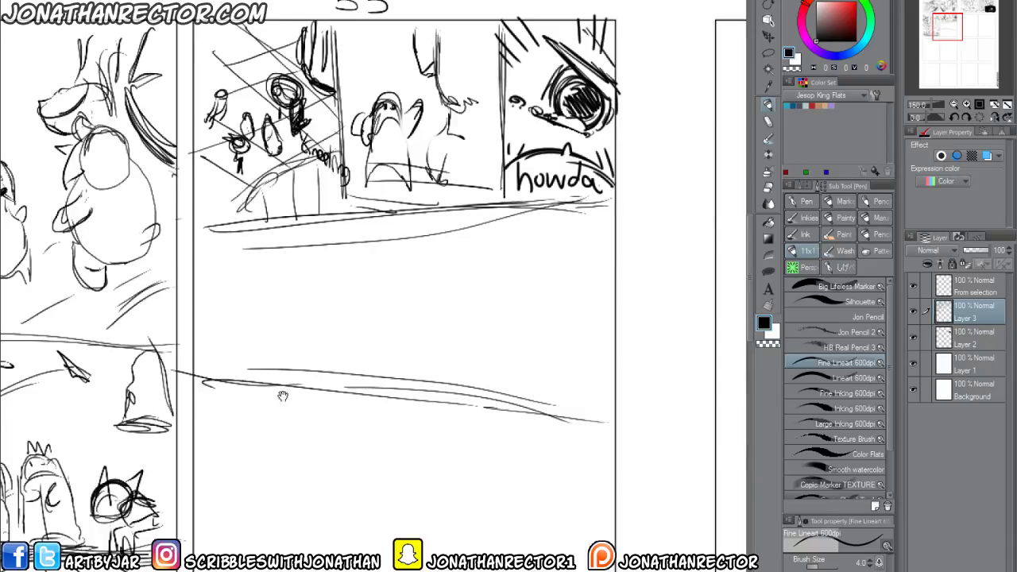
drag(283, 394, 279, 381)
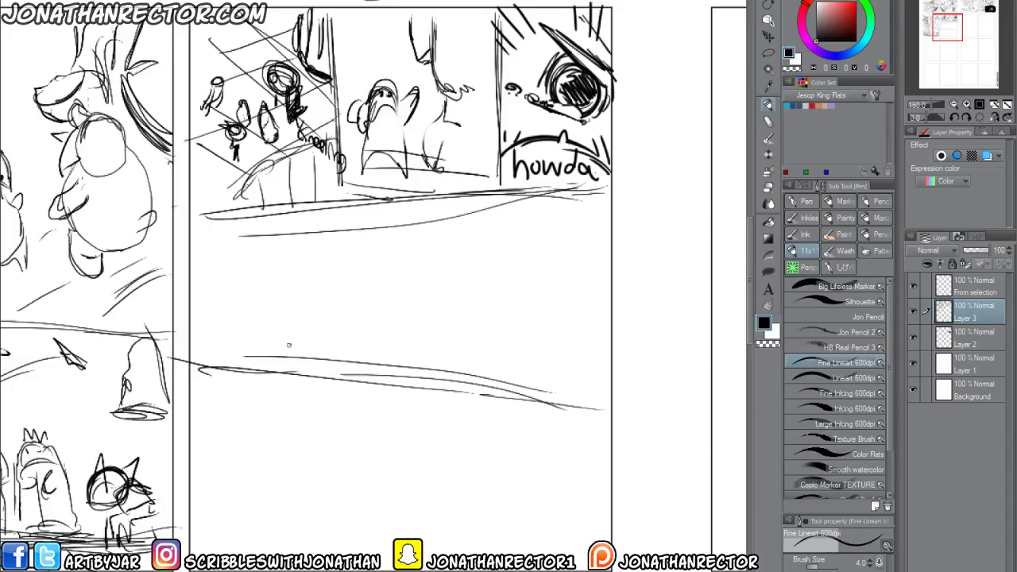
scroll(252, 272, down, 2)
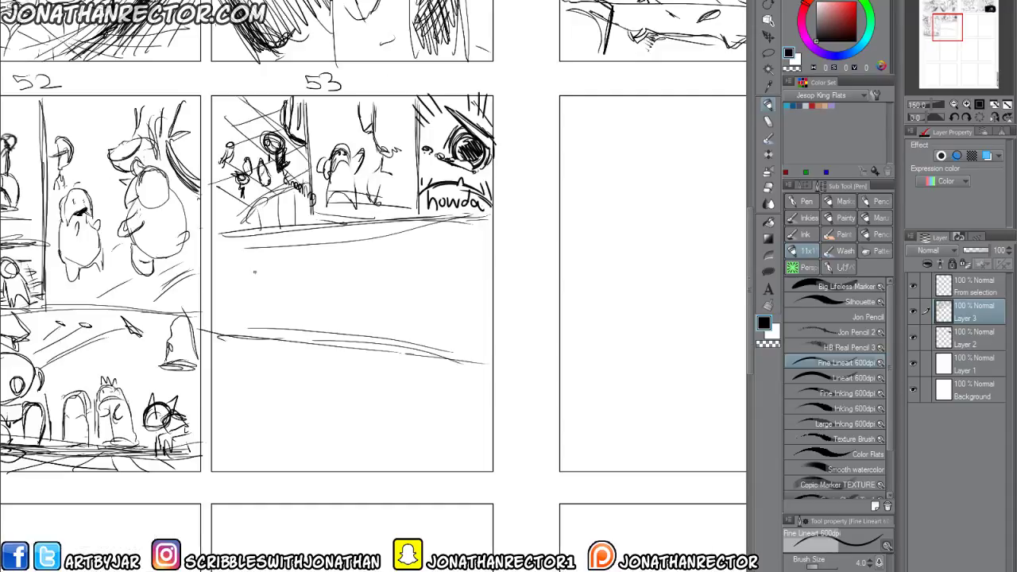
drag(310, 335, 368, 346)
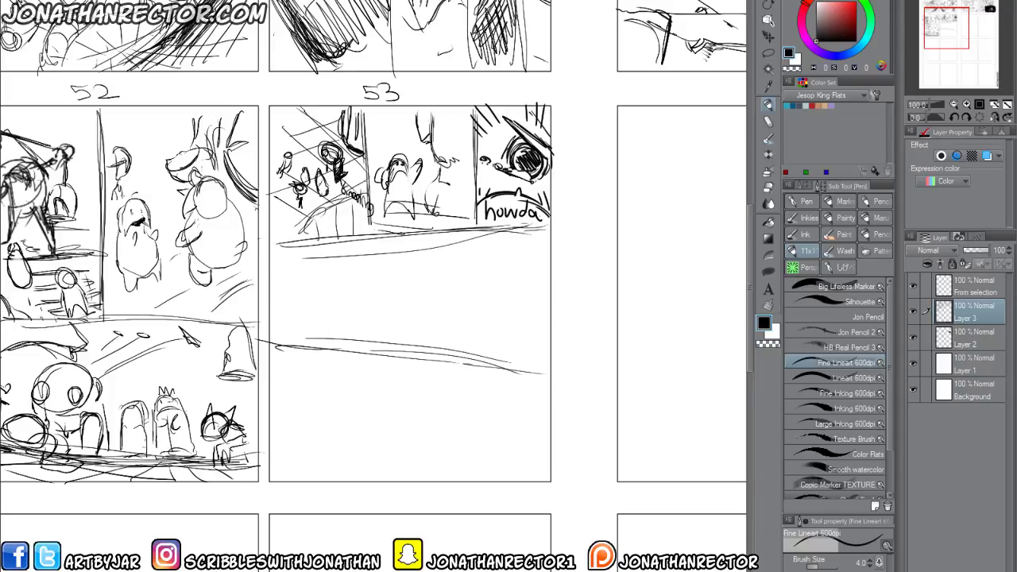
key(ctrl+shift+n)
click(986, 157)
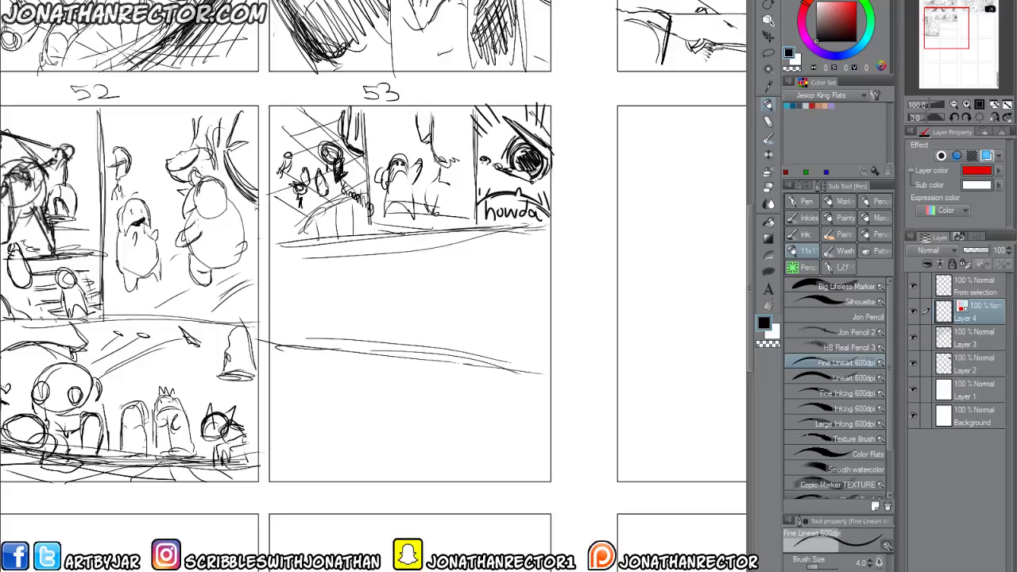
Draw a red reading-flow line through page 53's panels ending in an arrow along the lowest row, and lower the layer's opacity to 52%.
mouse_move(307, 148)
mouse_down()
mouse_move(409, 166)
mouse_move(469, 145)
mouse_move(531, 156)
mouse_move(538, 221)
mouse_move(490, 277)
mouse_move(352, 334)
mouse_move(321, 397)
mouse_up()
drag(351, 430, 506, 437)
mouse_move(437, 418)
mouse_down()
mouse_move(493, 434)
mouse_move(469, 464)
mouse_up()
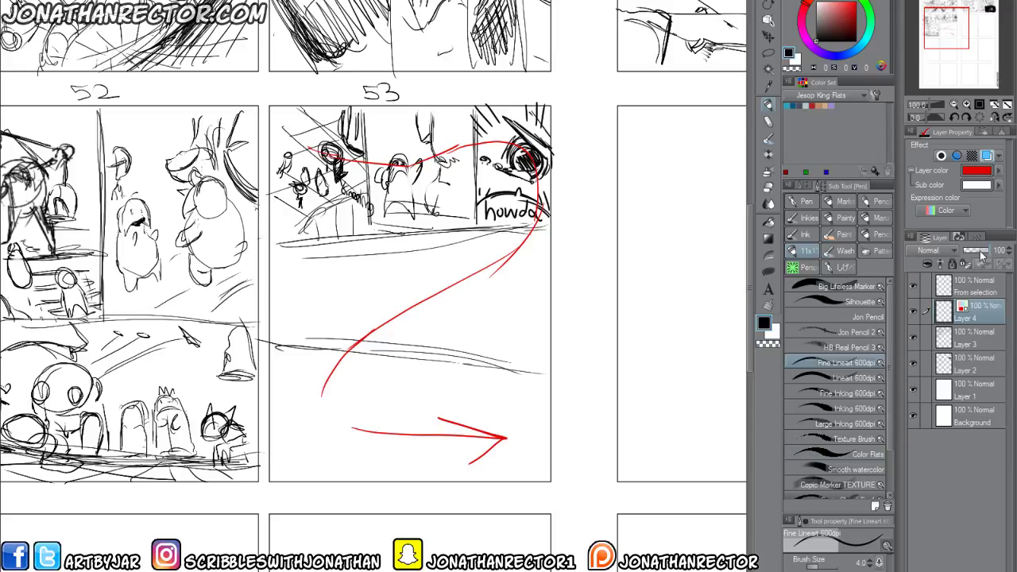
drag(987, 252, 977, 252)
On Layer 3, sketch a cloaked figure with a pointed head in the lower right corner of page 53.
click(961, 340)
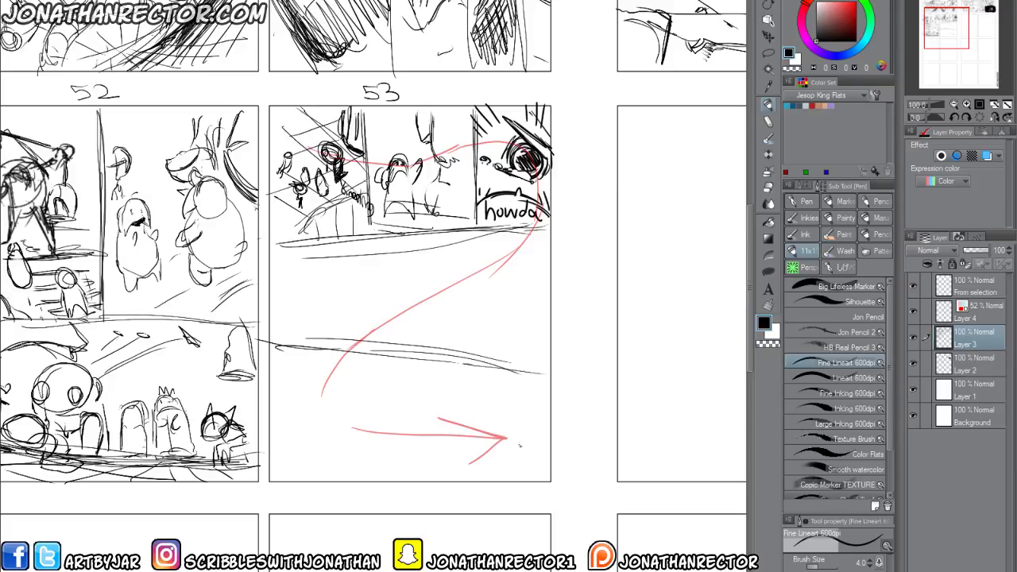
mouse_move(529, 463)
mouse_down()
mouse_move(494, 418)
mouse_move(477, 424)
mouse_move(478, 476)
mouse_move(486, 416)
mouse_move(535, 466)
mouse_move(473, 459)
mouse_move(477, 475)
mouse_move(532, 456)
mouse_move(541, 473)
mouse_move(471, 483)
mouse_up()
mouse_move(506, 422)
mouse_down()
mouse_move(466, 406)
mouse_move(464, 427)
mouse_move(481, 455)
mouse_move(471, 461)
mouse_move(464, 435)
mouse_move(478, 428)
mouse_move(464, 447)
mouse_move(493, 426)
mouse_move(529, 429)
mouse_move(524, 441)
mouse_move(541, 443)
mouse_up()
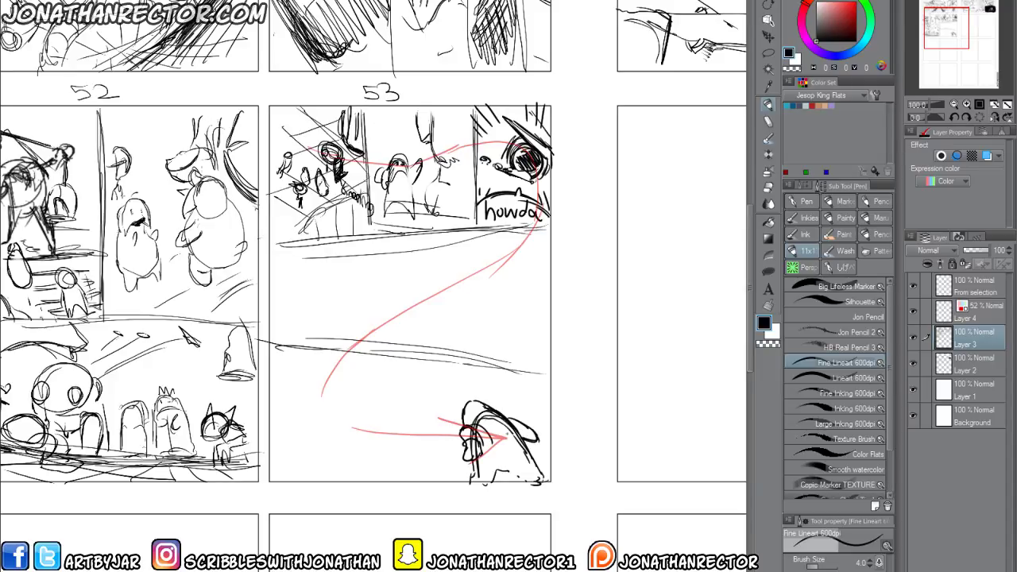
mouse_move(502, 413)
mouse_down()
mouse_move(539, 437)
mouse_move(540, 454)
mouse_up()
mouse_move(534, 449)
mouse_down()
mouse_move(545, 480)
mouse_move(472, 464)
mouse_move(463, 482)
mouse_move(531, 480)
mouse_up()
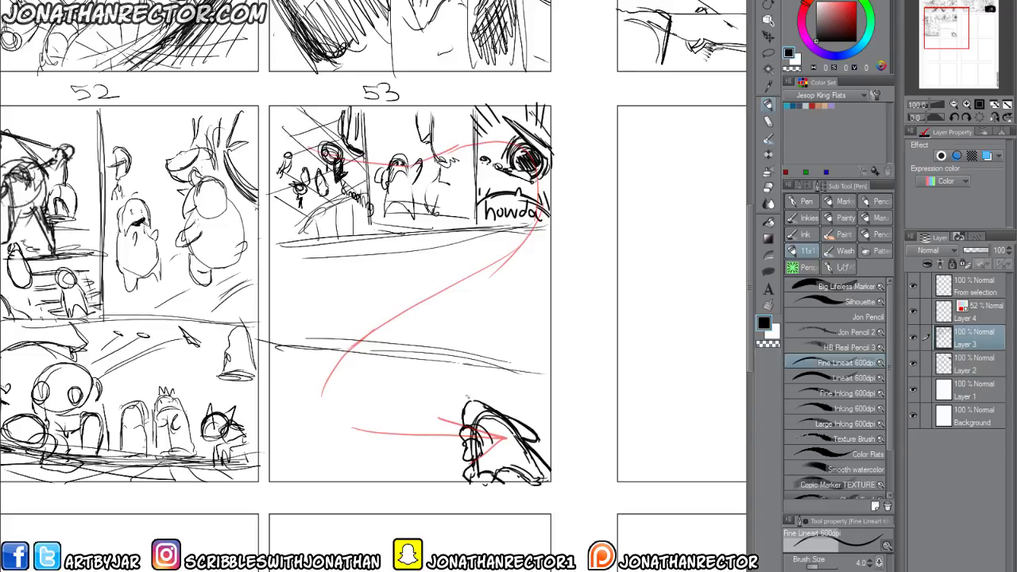
mouse_move(461, 412)
mouse_down()
mouse_move(462, 370)
mouse_move(498, 410)
mouse_move(463, 391)
mouse_up()
On Layer 2, draw a thick vertical panel border beside the cloaked figure in page 53's lowest row.
click(955, 364)
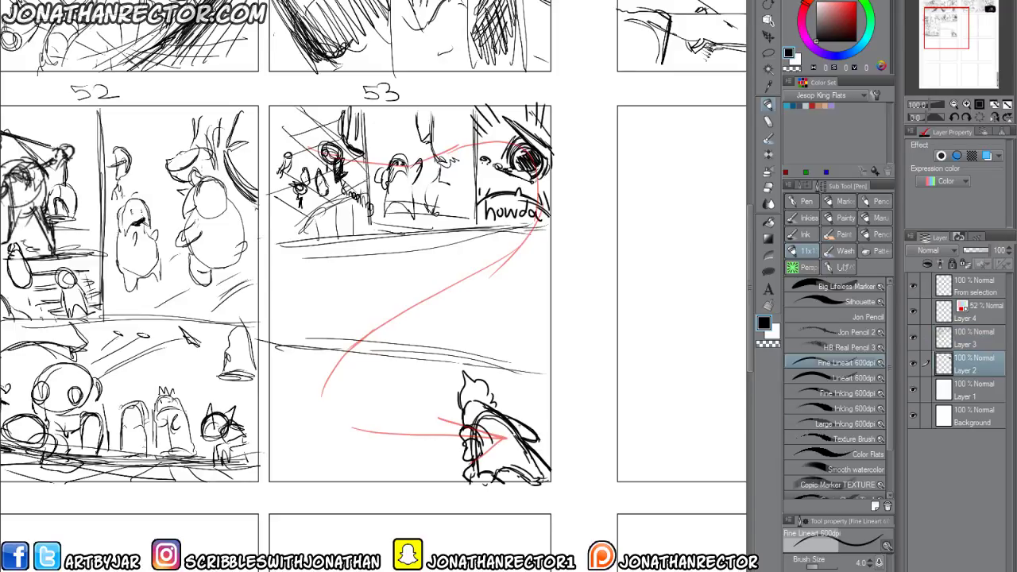
drag(450, 354, 448, 486)
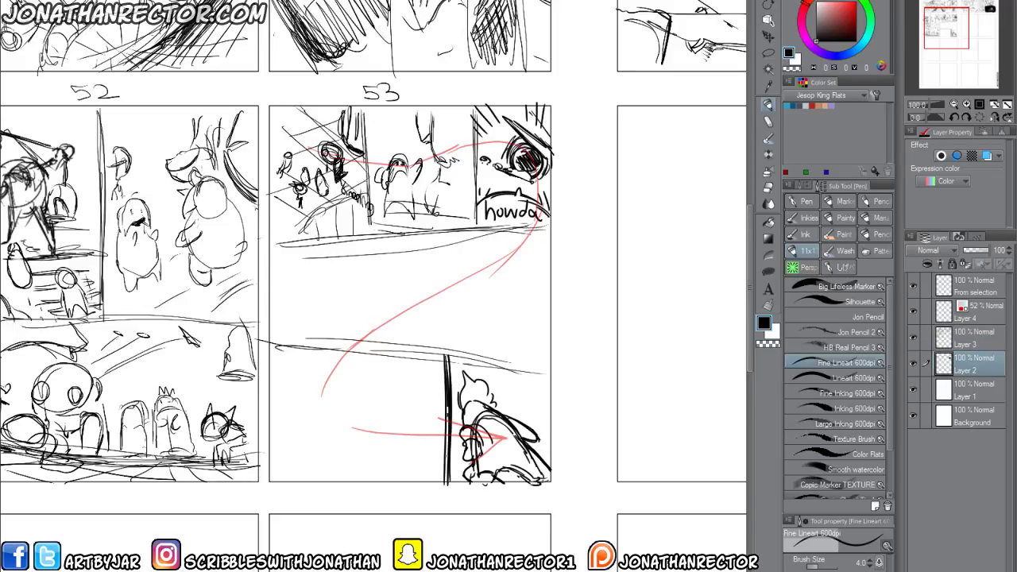
drag(447, 407, 447, 482)
Lasso the cloaked figure on Layer 3 and move it left across the vertical border into the neighbouring panel.
click(957, 343)
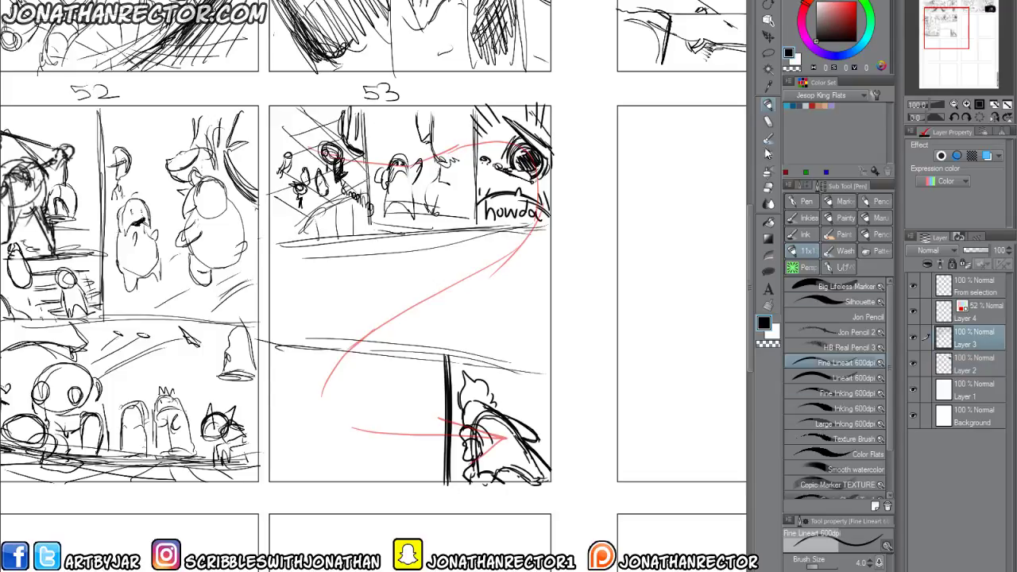
click(768, 54)
mouse_move(502, 329)
mouse_down()
mouse_move(560, 489)
mouse_move(496, 329)
mouse_up()
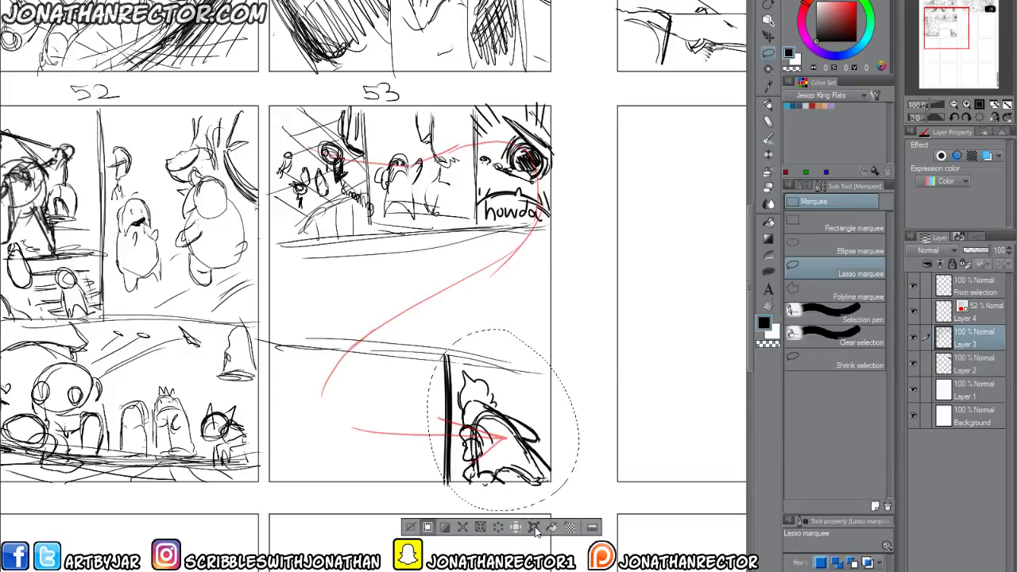
key(ctrl+t)
drag(504, 469, 400, 467)
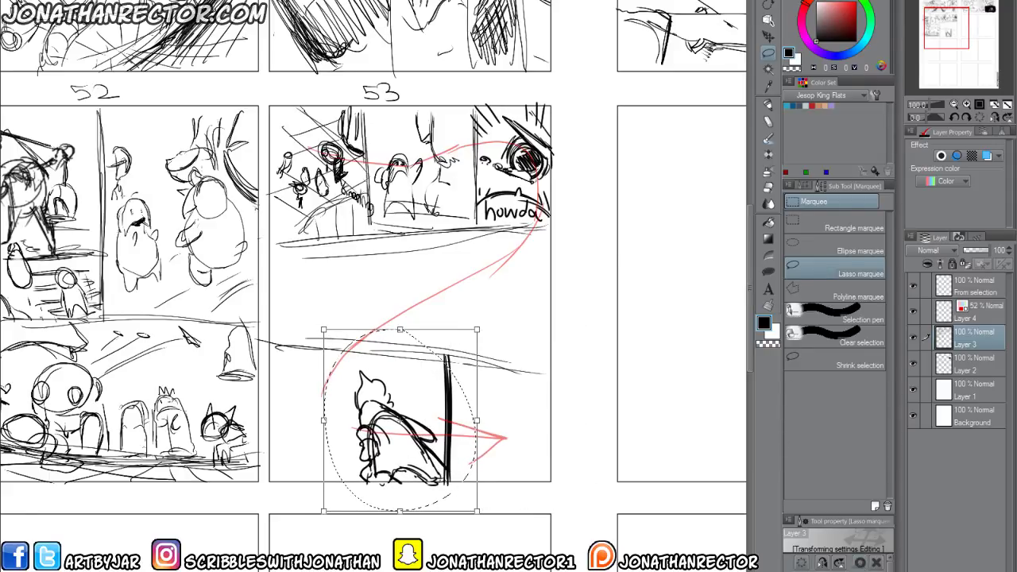
click(860, 562)
click(308, 527)
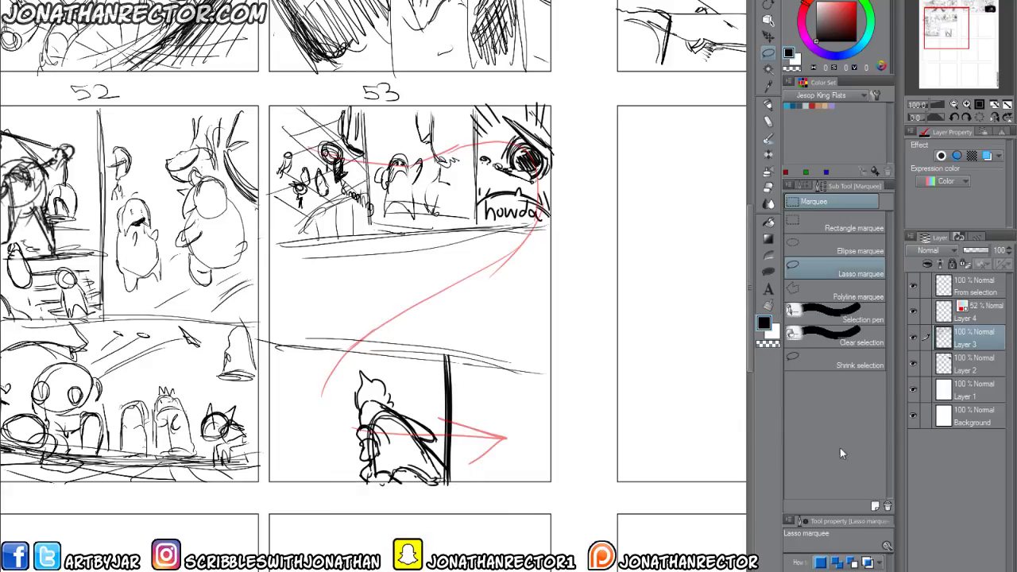
On a new layer, sketch a large round head with an eye and a curved arm behind the cloaked figure in page 53's lowest row.
key(p)
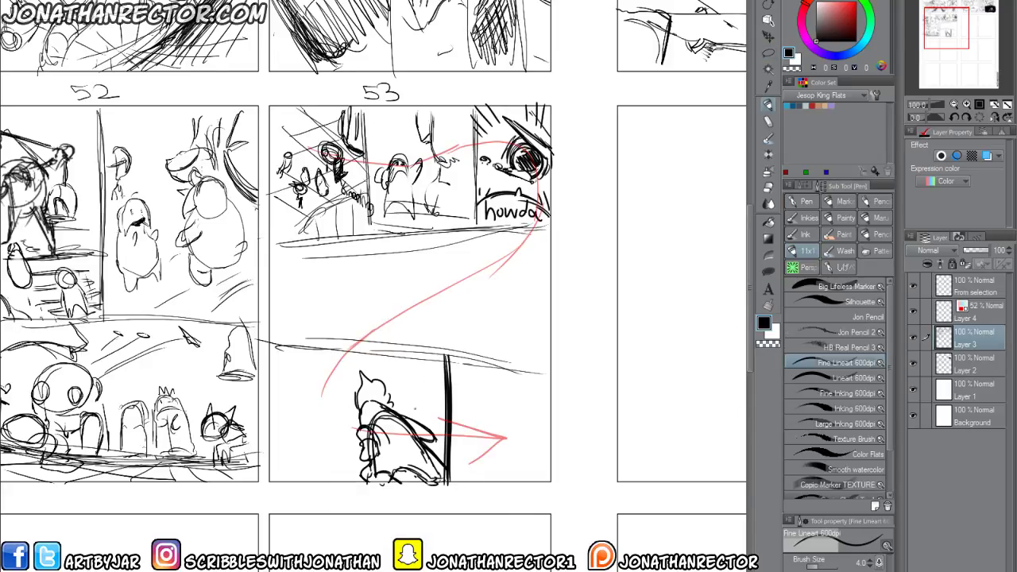
key(ctrl+shift+n)
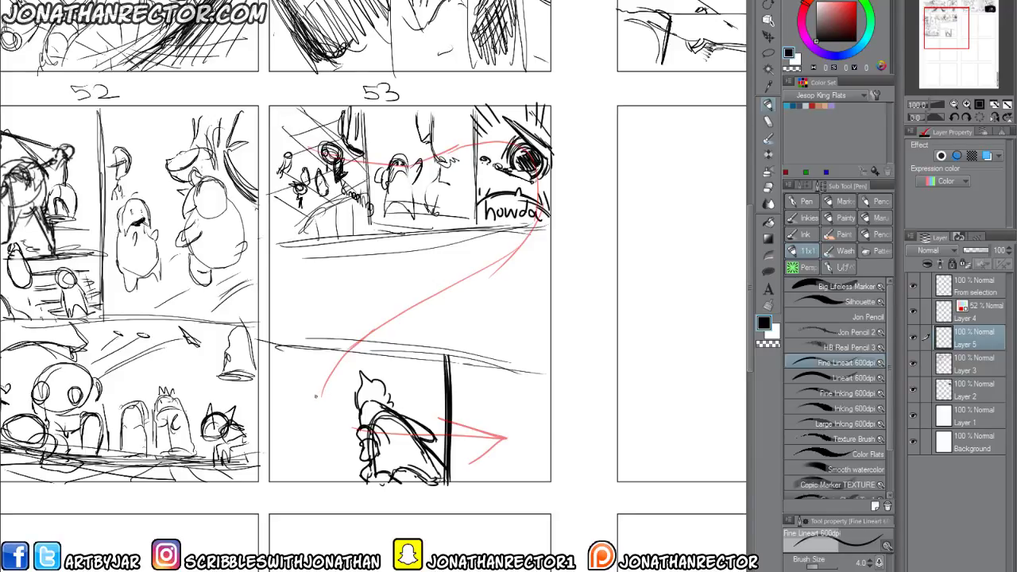
mouse_move(313, 396)
mouse_down()
mouse_move(326, 409)
mouse_move(310, 413)
mouse_move(313, 388)
mouse_move(323, 394)
mouse_move(362, 358)
mouse_move(392, 368)
mouse_up()
mouse_move(383, 364)
mouse_down()
mouse_move(292, 387)
mouse_move(314, 435)
mouse_up()
mouse_move(292, 397)
mouse_down()
mouse_move(351, 362)
mouse_move(410, 406)
mouse_up()
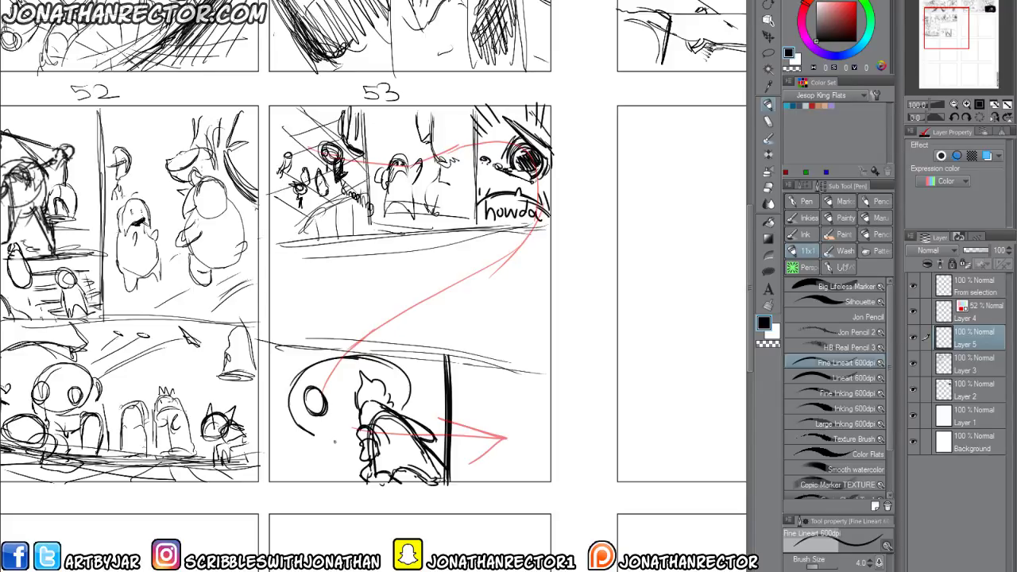
mouse_move(334, 437)
mouse_down()
mouse_move(308, 465)
mouse_move(354, 442)
mouse_move(358, 464)
mouse_move(341, 442)
mouse_move(340, 464)
mouse_move(364, 468)
mouse_move(354, 456)
mouse_move(345, 468)
mouse_up()
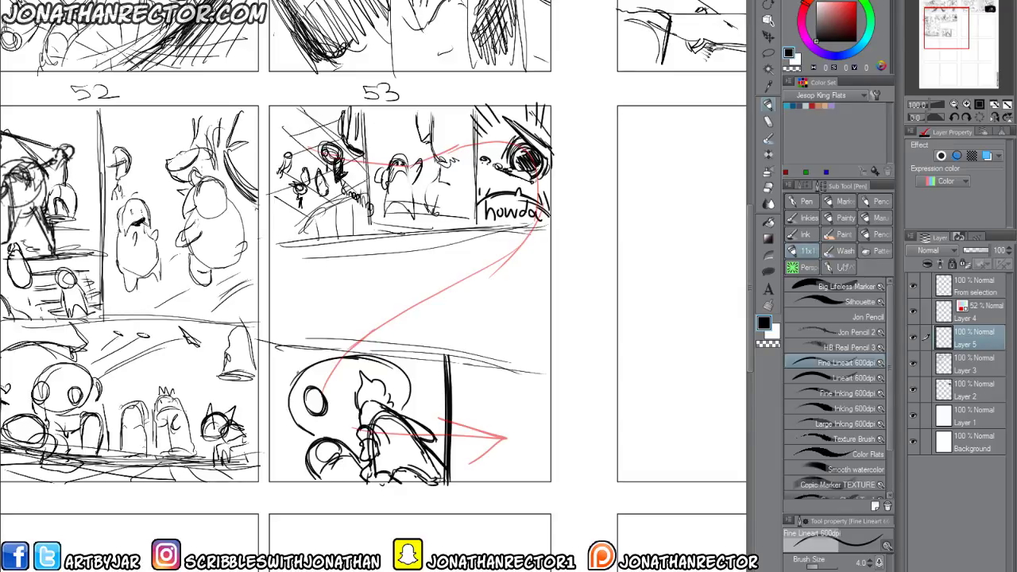
Add hair, muzzle and facial detail strokes to the large head behind the cloaked figure.
drag(301, 371, 286, 385)
drag(284, 383, 283, 412)
drag(402, 367, 418, 393)
drag(292, 418, 294, 454)
mouse_move(311, 403)
mouse_down()
mouse_move(325, 403)
mouse_move(309, 422)
mouse_move(336, 408)
mouse_move(333, 426)
mouse_move(334, 409)
mouse_move(309, 443)
mouse_move(301, 426)
mouse_up()
drag(299, 428, 286, 466)
drag(285, 462, 303, 476)
mouse_move(279, 434)
mouse_down()
mouse_move(287, 476)
mouse_move(288, 384)
mouse_move(294, 379)
mouse_move(321, 415)
mouse_move(325, 407)
mouse_up()
drag(308, 409, 316, 417)
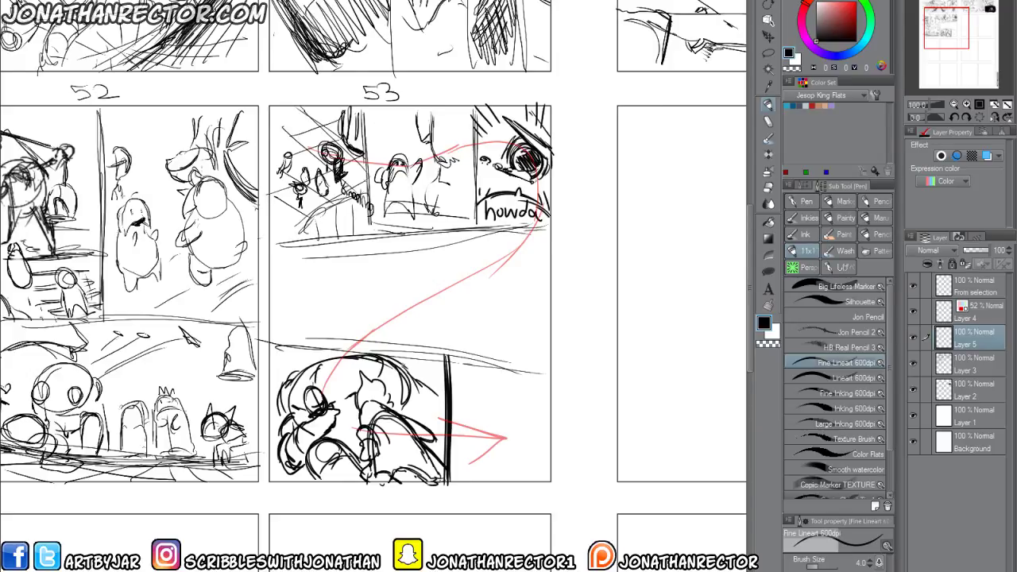
mouse_move(402, 364)
mouse_down()
mouse_move(437, 401)
mouse_move(424, 422)
mouse_up()
Handwrite a three-line note beginning "make him look like" above the large head.
mouse_move(274, 359)
mouse_down()
mouse_move(351, 356)
mouse_move(285, 364)
mouse_move(324, 372)
mouse_up()
drag(327, 359, 334, 370)
drag(337, 366, 348, 367)
mouse_move(283, 370)
mouse_down()
mouse_move(298, 381)
mouse_move(317, 371)
mouse_move(333, 382)
mouse_move(341, 370)
mouse_up()
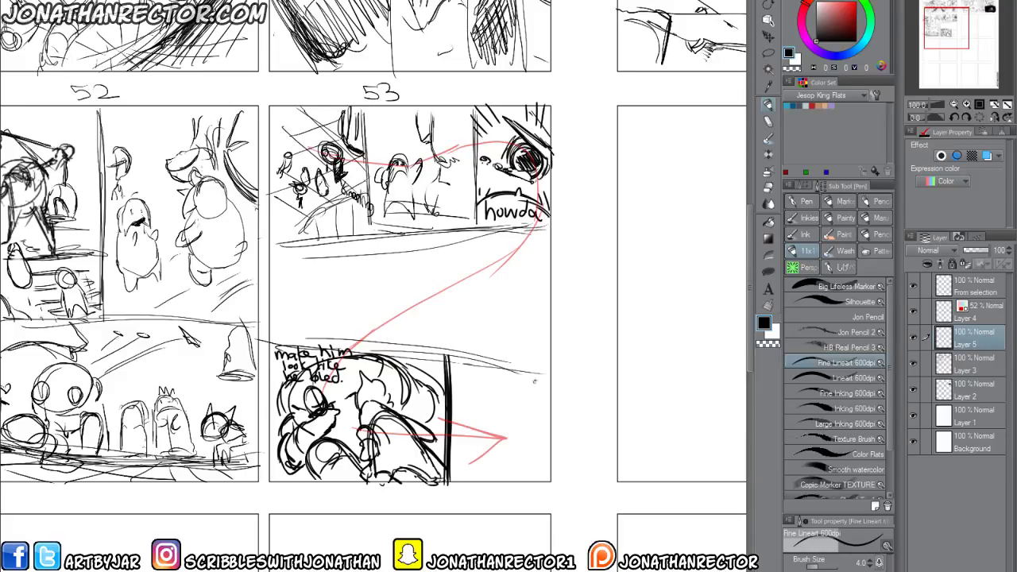
drag(543, 398, 537, 436)
drag(547, 392, 539, 469)
mouse_move(544, 422)
mouse_down()
mouse_move(512, 429)
mouse_move(550, 415)
mouse_up()
mouse_move(464, 412)
mouse_down()
mouse_move(557, 412)
mouse_move(539, 466)
mouse_up()
key(e)
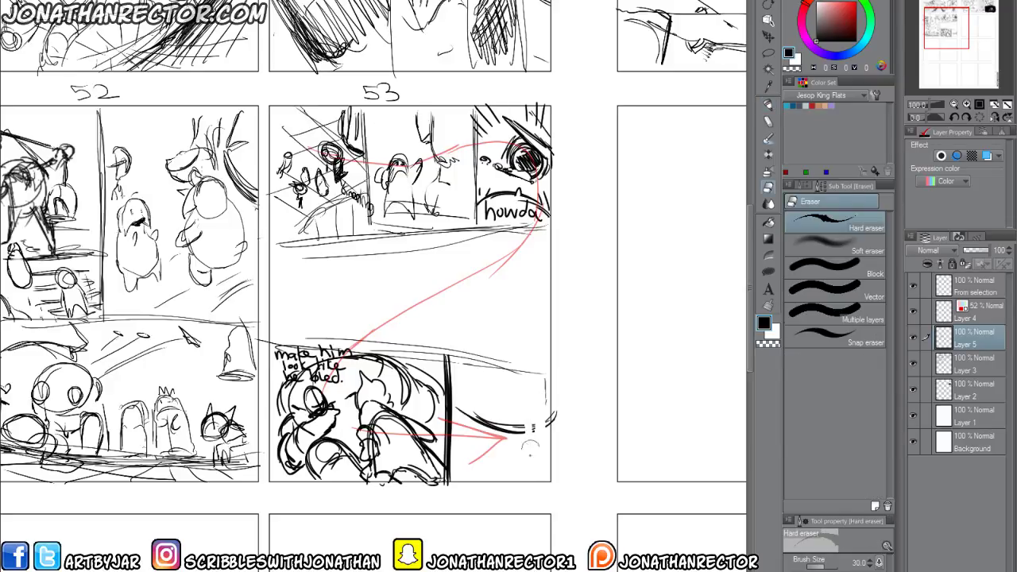
mouse_move(537, 429)
mouse_down()
mouse_move(471, 418)
mouse_move(538, 401)
mouse_move(548, 426)
mouse_up()
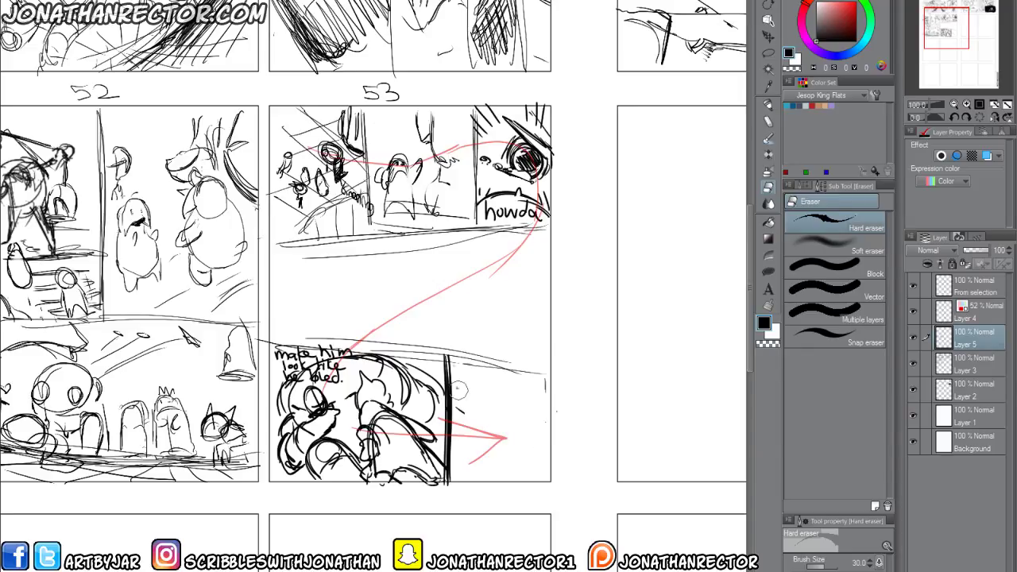
Sketch a tilted close-up face with a slanted centre line, two eyes and a small round nose in page 53's last panel.
key(p)
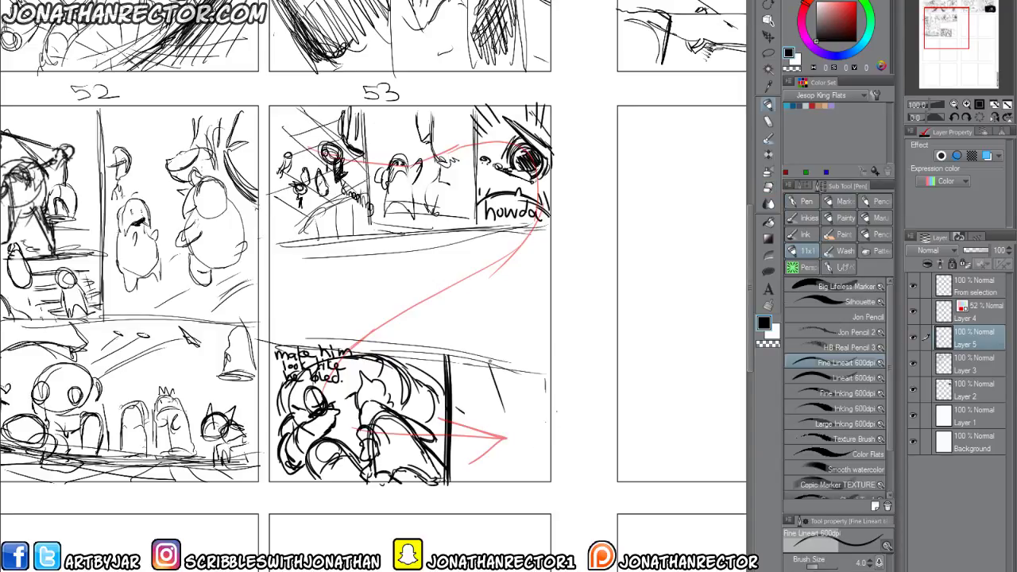
key(e)
key(p)
mouse_move(544, 397)
mouse_down()
mouse_move(530, 416)
mouse_move(454, 405)
mouse_up()
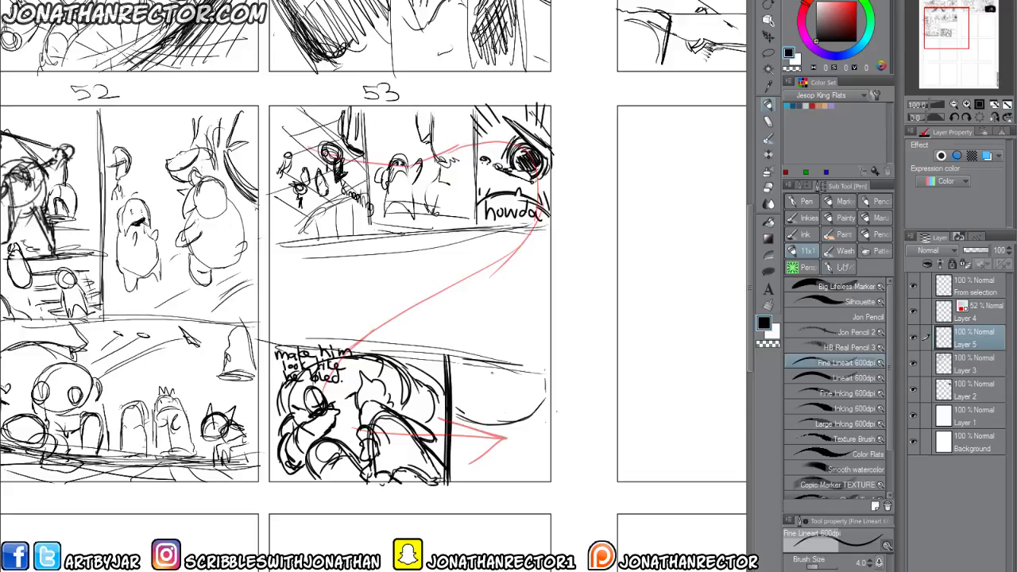
drag(501, 380, 525, 470)
mouse_move(495, 393)
mouse_down()
mouse_move(495, 405)
mouse_move(467, 414)
mouse_up()
mouse_move(535, 383)
mouse_down()
mouse_move(512, 391)
mouse_move(545, 383)
mouse_move(534, 379)
mouse_move(533, 418)
mouse_move(516, 426)
mouse_move(526, 449)
mouse_up()
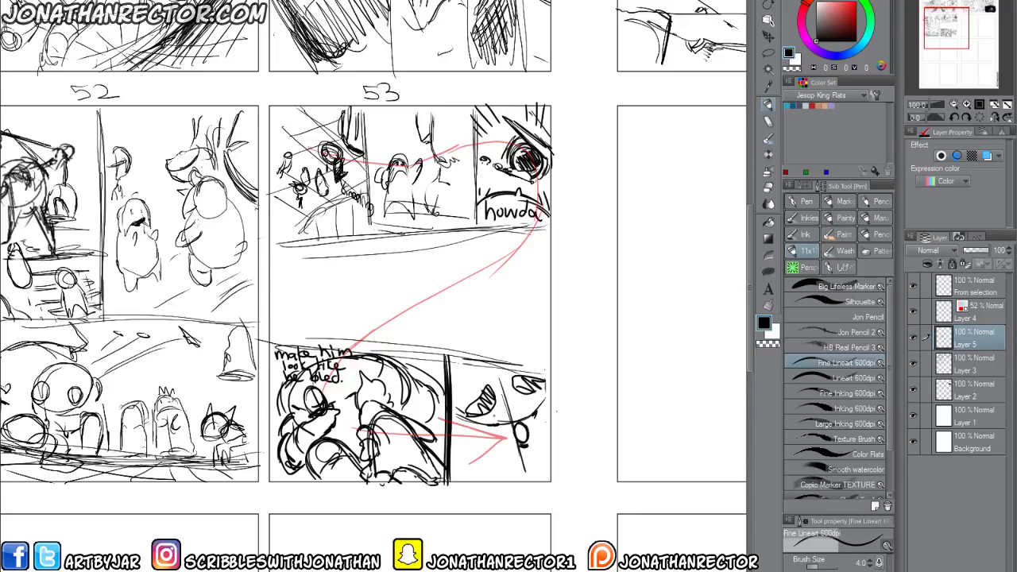
Add shoulder strokes below the close-up face and hatch diagonal lines across it in the last panel.
mouse_move(452, 461)
mouse_down()
mouse_move(512, 476)
mouse_move(463, 466)
mouse_up()
key(e)
key(p)
mouse_move(552, 450)
mouse_down()
mouse_move(522, 478)
mouse_move(491, 462)
mouse_move(470, 477)
mouse_move(550, 441)
mouse_up()
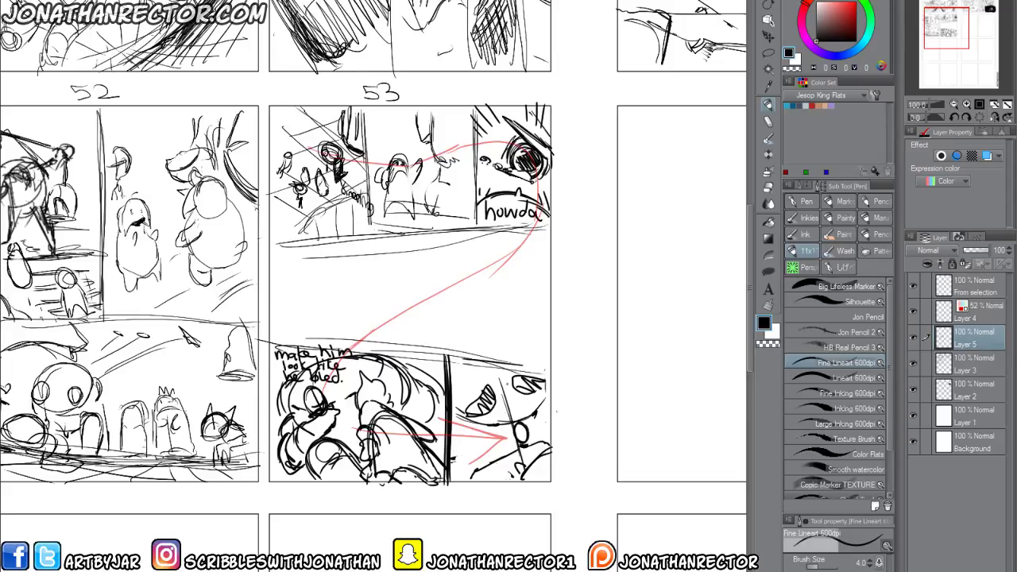
drag(493, 360, 553, 413)
drag(501, 376, 557, 425)
drag(482, 370, 550, 437)
drag(488, 397, 526, 433)
Handwrite the note "Tears" with a small arrow pointing up toward the close-up face's eye.
mouse_move(484, 415)
mouse_down()
mouse_move(511, 442)
mouse_move(495, 456)
mouse_move(468, 444)
mouse_up()
drag(464, 445, 463, 455)
drag(469, 450, 481, 453)
mouse_move(482, 450)
mouse_down()
mouse_move(490, 453)
mouse_move(473, 435)
mouse_up()
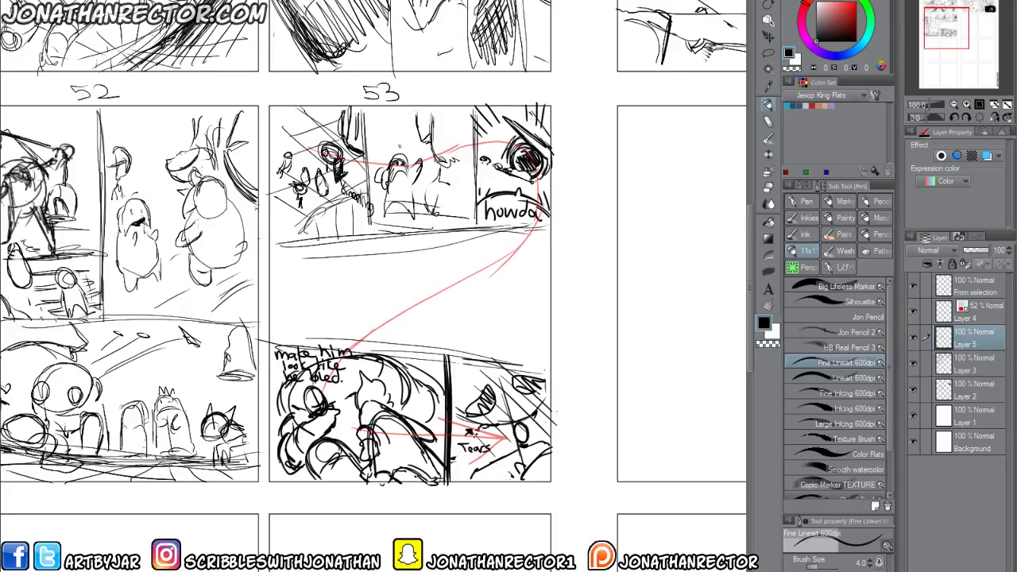
Draw a thick diagonal line with a small marker shape at each end over the blank page frame beside page 53.
drag(667, 209, 606, 400)
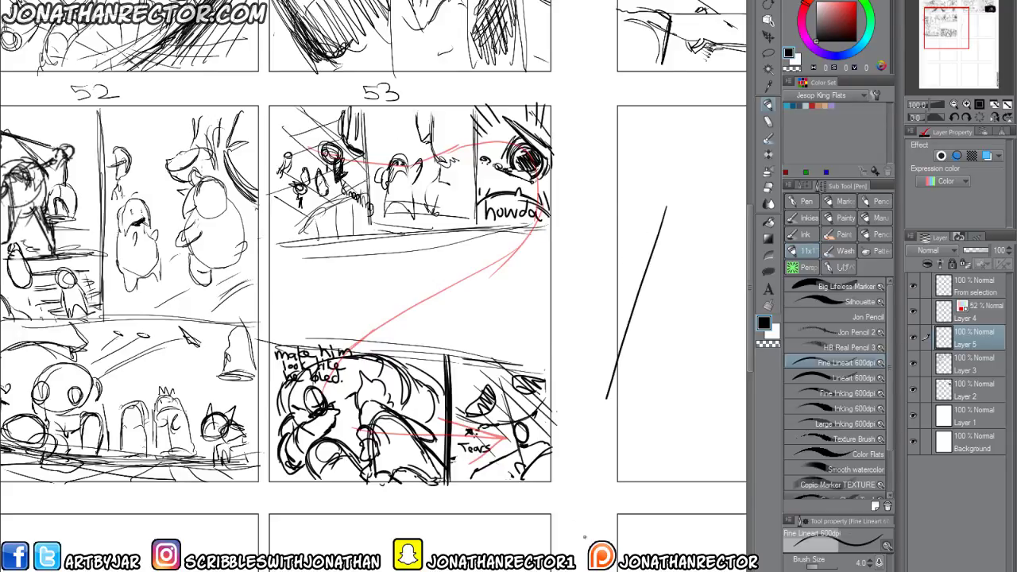
drag(662, 200, 659, 200)
drag(599, 391, 596, 395)
drag(665, 206, 592, 423)
drag(601, 394, 683, 156)
drag(666, 205, 612, 354)
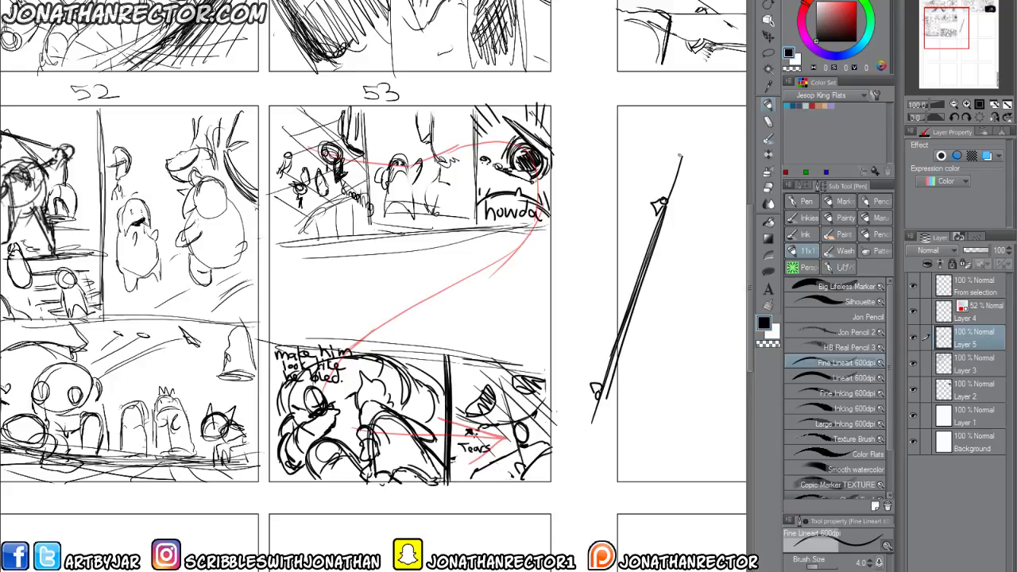
Complete the diagonal-line diagram with an arc on one side, a row of crosses on the other and two small circles beside the line.
mouse_move(647, 158)
mouse_down()
mouse_move(621, 168)
mouse_move(579, 205)
mouse_move(556, 258)
mouse_move(571, 410)
mouse_move(649, 159)
mouse_move(692, 201)
mouse_up()
drag(697, 253, 704, 283)
mouse_move(689, 324)
mouse_down()
mouse_move(679, 362)
mouse_move(636, 410)
mouse_up()
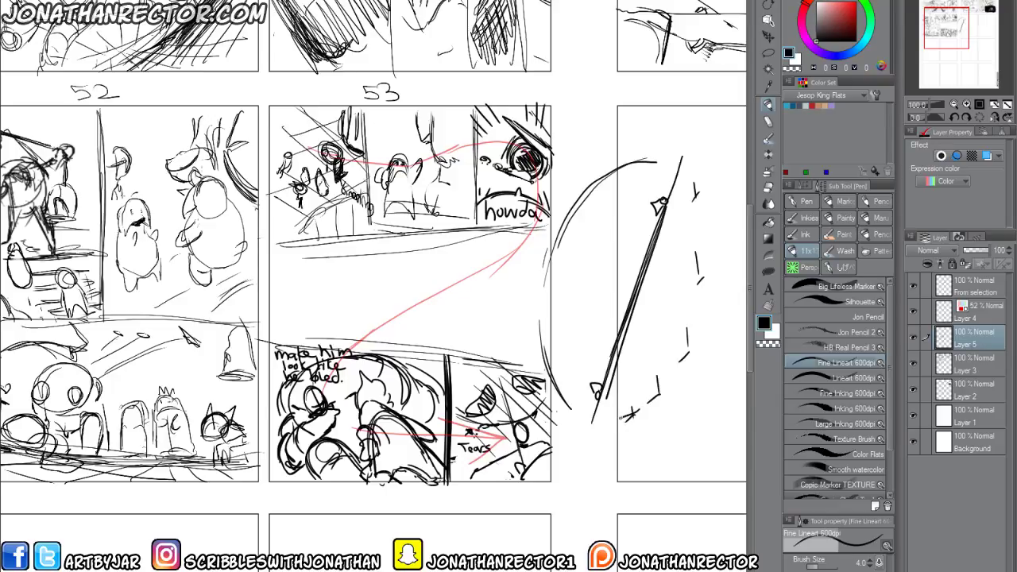
drag(659, 376, 651, 403)
mouse_move(689, 338)
mouse_down()
mouse_move(684, 369)
mouse_move(694, 351)
mouse_up()
drag(695, 259, 701, 287)
mouse_move(688, 140)
mouse_down()
mouse_move(591, 440)
mouse_move(686, 146)
mouse_up()
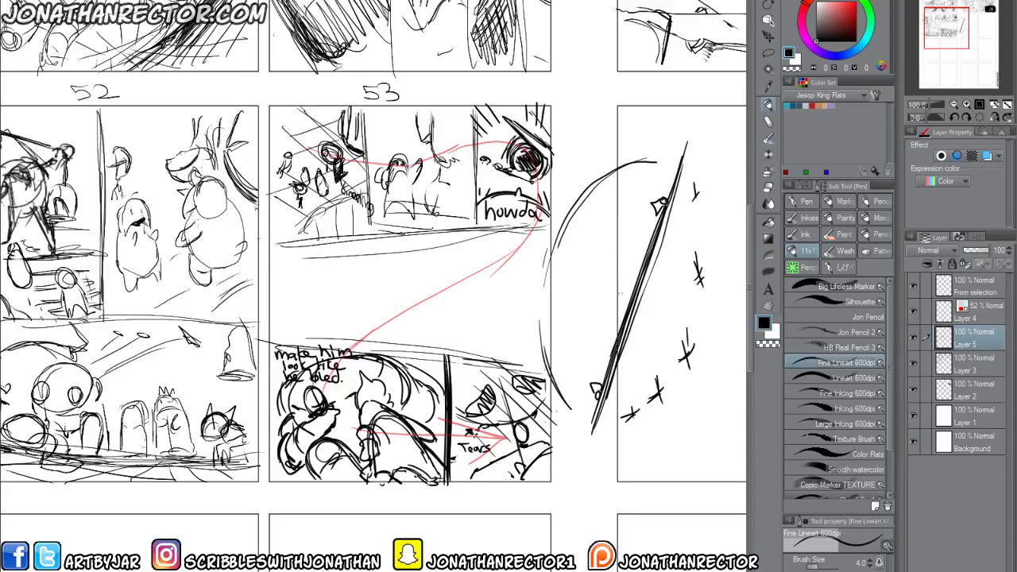
mouse_move(602, 297)
mouse_down()
mouse_move(607, 289)
mouse_move(604, 303)
mouse_up()
mouse_move(615, 264)
mouse_down()
mouse_move(608, 274)
mouse_move(623, 269)
mouse_move(617, 262)
mouse_up()
Toggle the visibility of Layers 2 and 3 to check their contents, and make Layer 3 active for pen drawing.
click(914, 388)
click(914, 388)
click(913, 362)
click(955, 367)
click(915, 362)
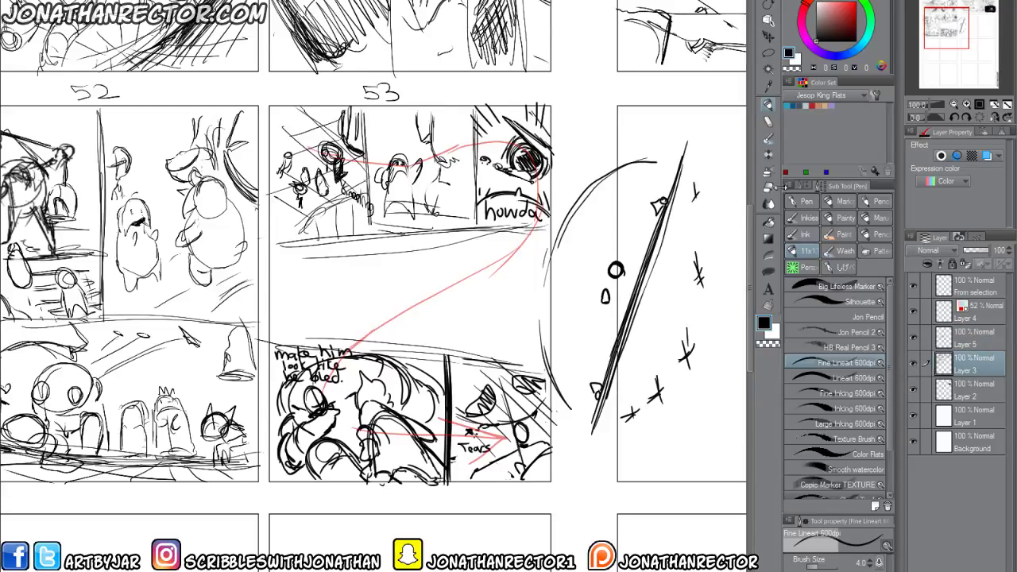
click(768, 51)
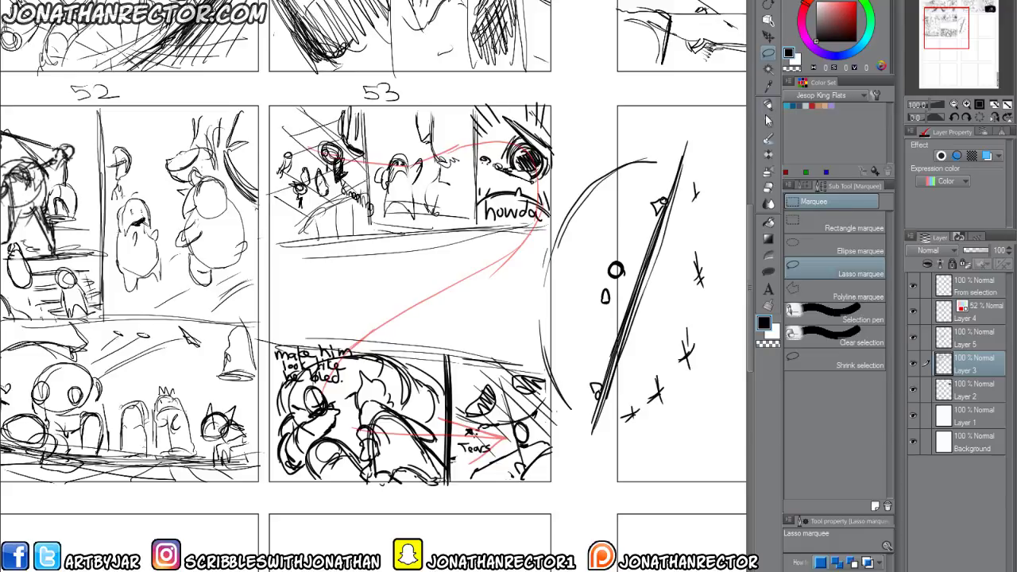
key(p)
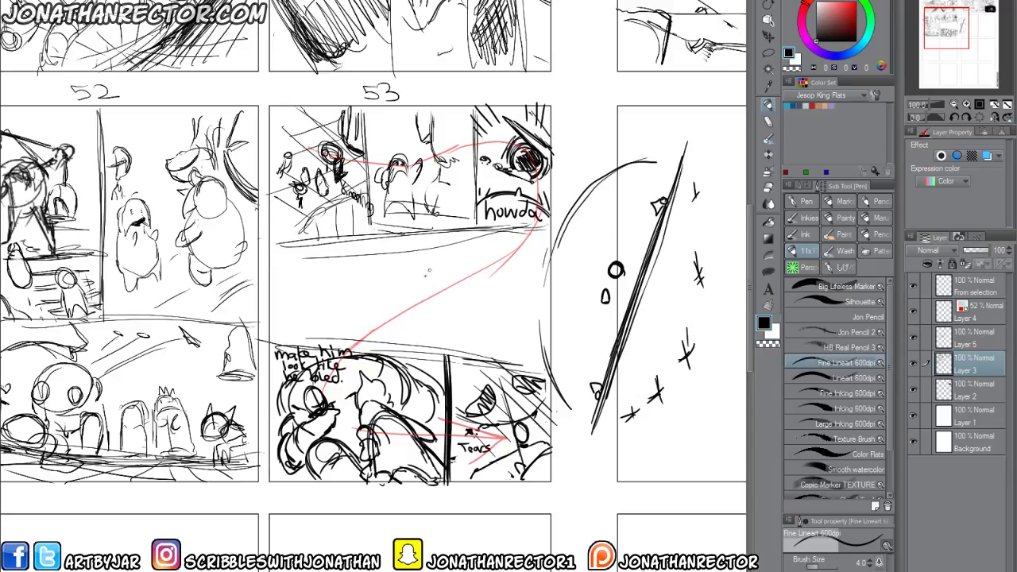
Rough in a small scribbled figure in page 53's middle panel and handwrite "!?" above "Ara" beside it.
mouse_move(436, 264)
mouse_down()
mouse_move(383, 316)
mouse_move(426, 317)
mouse_move(457, 299)
mouse_up()
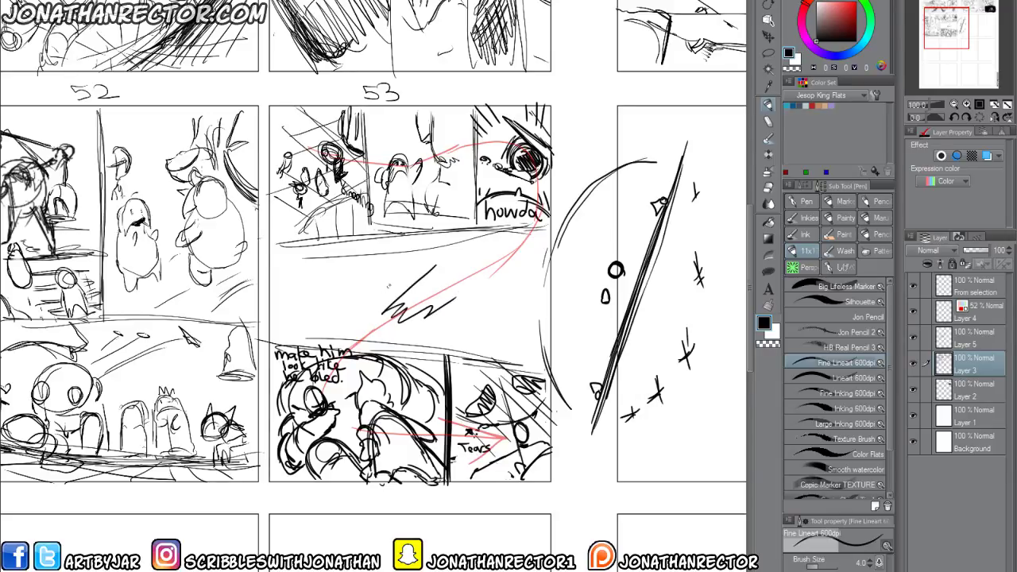
mouse_move(382, 299)
mouse_down()
mouse_move(388, 322)
mouse_move(404, 277)
mouse_move(370, 291)
mouse_move(389, 262)
mouse_up()
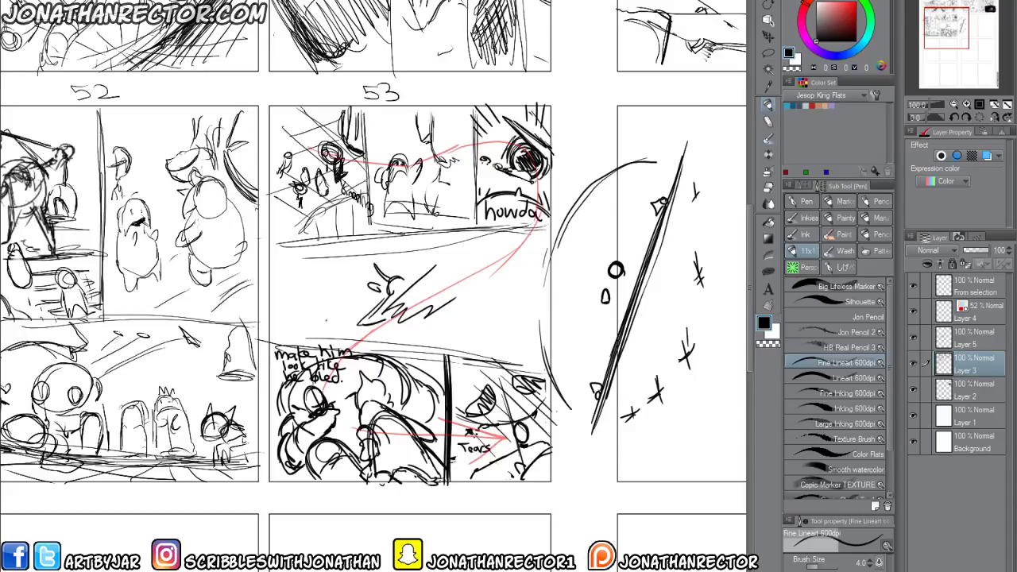
mouse_move(311, 330)
mouse_down()
mouse_move(325, 319)
mouse_move(295, 330)
mouse_up()
drag(282, 321, 292, 320)
mouse_move(309, 285)
mouse_down()
mouse_move(322, 284)
mouse_move(317, 295)
mouse_move(299, 283)
mouse_up()
click(318, 299)
click(299, 288)
Try a cross and heavy diagonal strokes in the middle panel, and erase them together with the scribbled figure.
drag(428, 255, 416, 279)
drag(420, 273, 428, 295)
drag(486, 243, 449, 284)
drag(480, 236, 427, 319)
drag(480, 233, 425, 329)
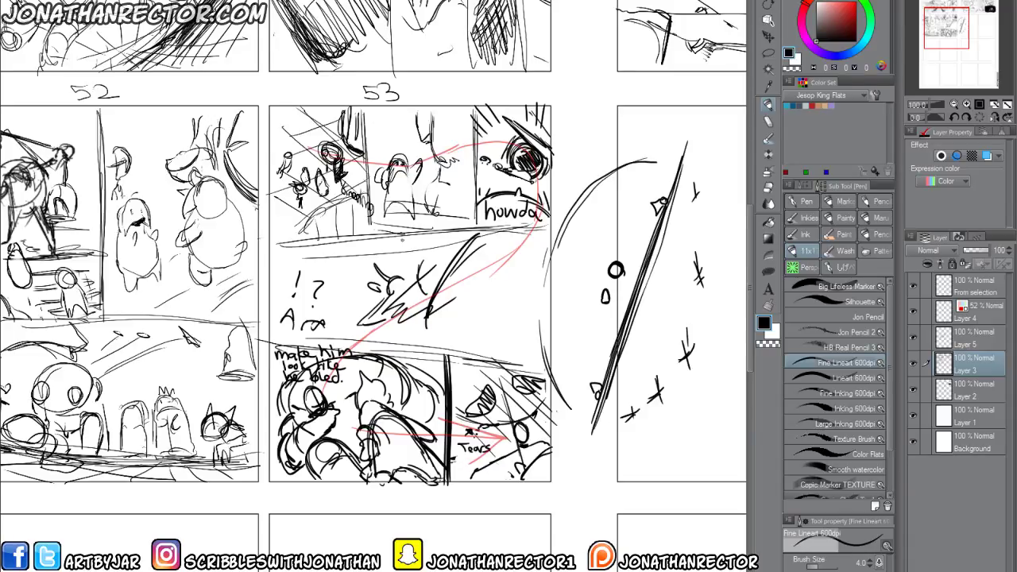
key(e)
mouse_move(475, 241)
mouse_down()
mouse_move(466, 260)
mouse_move(384, 297)
mouse_move(388, 324)
mouse_up()
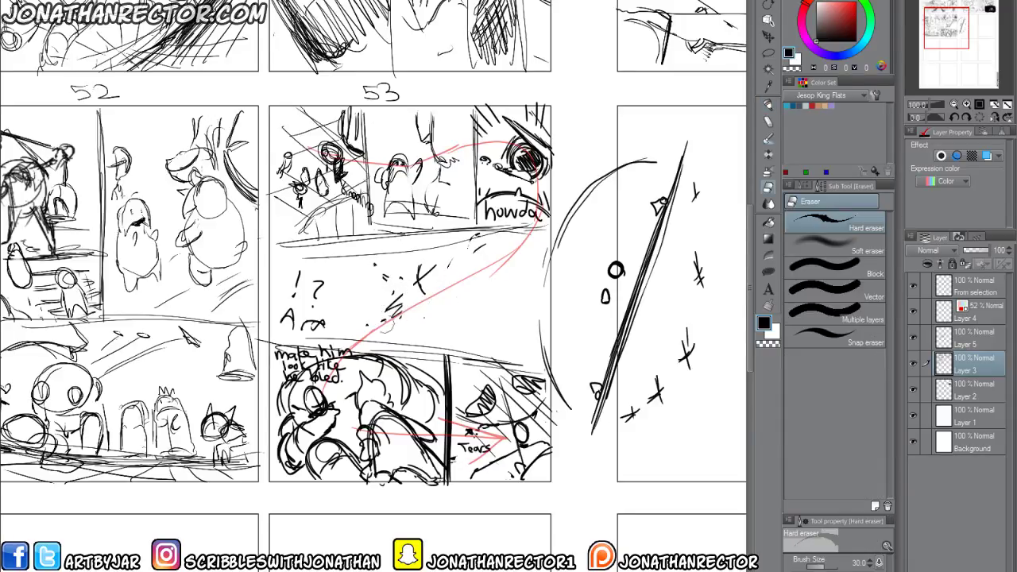
mouse_move(425, 278)
mouse_down()
mouse_move(389, 314)
mouse_move(441, 250)
mouse_up()
Sketch a large hunched figure with a rounded back in the middle panel and erase its stray strokes near the lower border.
key(p)
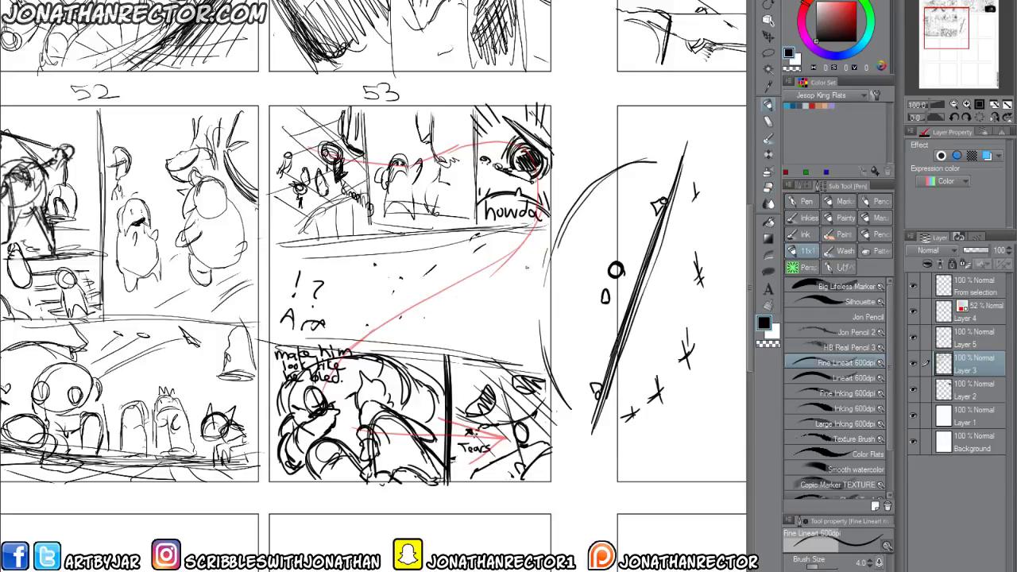
mouse_move(547, 256)
mouse_down()
mouse_move(509, 254)
mouse_move(448, 295)
mouse_move(447, 337)
mouse_up()
mouse_move(442, 337)
mouse_down()
mouse_move(441, 300)
mouse_move(520, 253)
mouse_move(530, 261)
mouse_up()
mouse_move(469, 346)
mouse_down()
mouse_move(546, 301)
mouse_move(485, 256)
mouse_move(447, 271)
mouse_move(424, 264)
mouse_move(424, 283)
mouse_move(439, 294)
mouse_move(417, 286)
mouse_move(426, 318)
mouse_move(400, 340)
mouse_move(356, 345)
mouse_up()
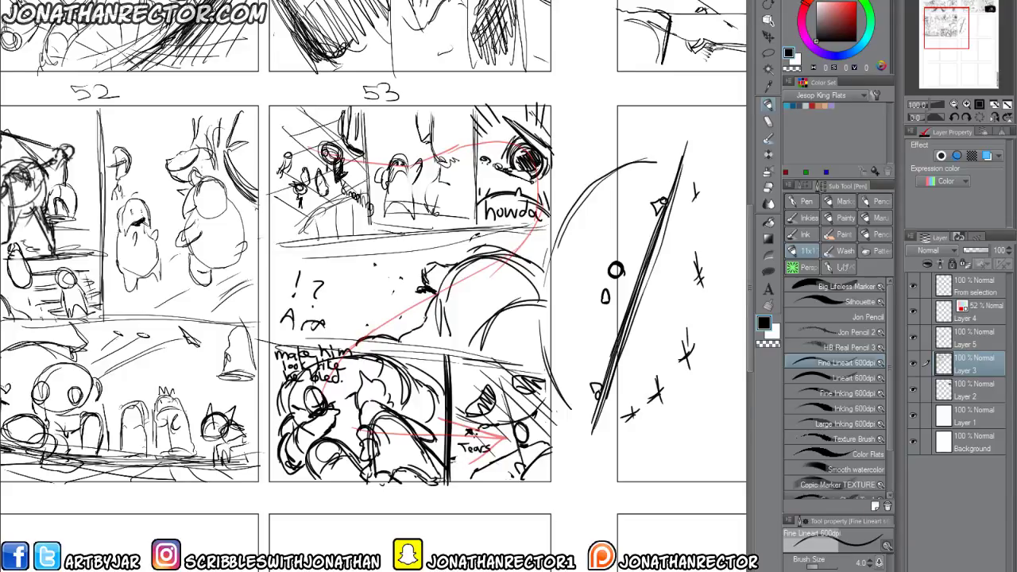
mouse_move(429, 331)
mouse_down()
mouse_move(416, 345)
mouse_move(356, 345)
mouse_up()
key(e)
drag(422, 318, 415, 340)
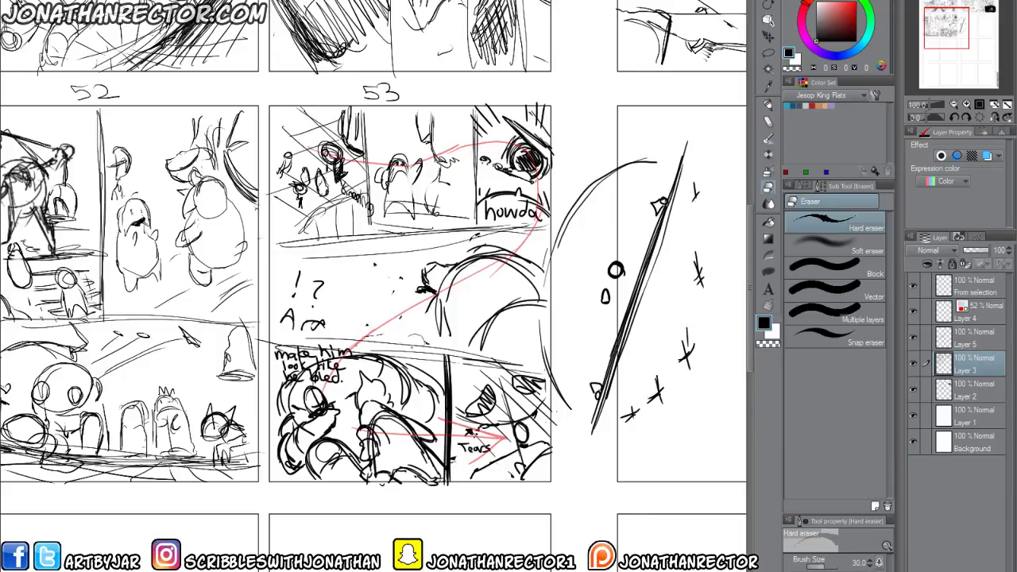
Add the hunched figure's rounded front contours and thicken its back outline in the middle panel.
key(p)
mouse_move(437, 296)
mouse_down()
mouse_move(478, 330)
mouse_move(482, 352)
mouse_up()
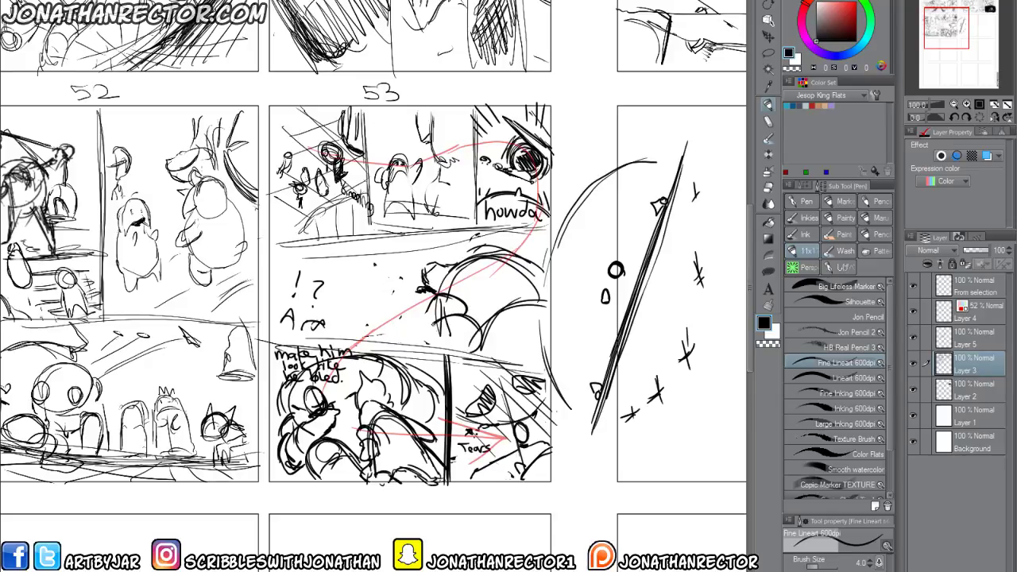
drag(429, 324, 410, 347)
drag(428, 303, 416, 332)
drag(475, 295, 539, 259)
drag(539, 299, 543, 328)
drag(546, 270, 524, 367)
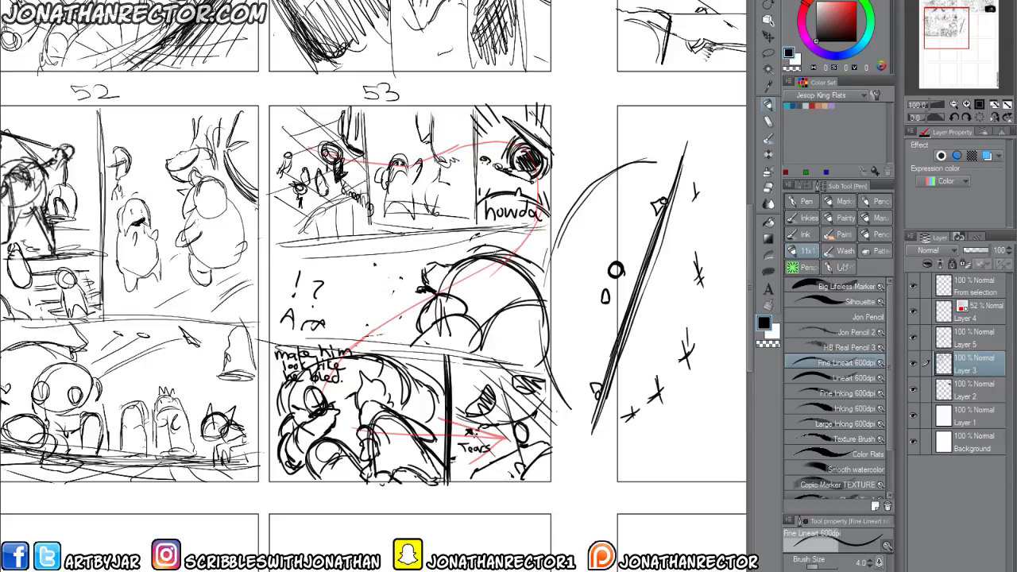
Add a stroke on the hunched figure's back and letter the sound effect "SUDP!" above it in the middle panel.
drag(493, 269, 548, 243)
mouse_move(356, 242)
mouse_down()
mouse_move(334, 271)
mouse_move(374, 243)
mouse_move(381, 264)
mouse_up()
mouse_move(401, 238)
mouse_down()
mouse_move(401, 263)
mouse_move(421, 248)
mouse_up()
click(419, 253)
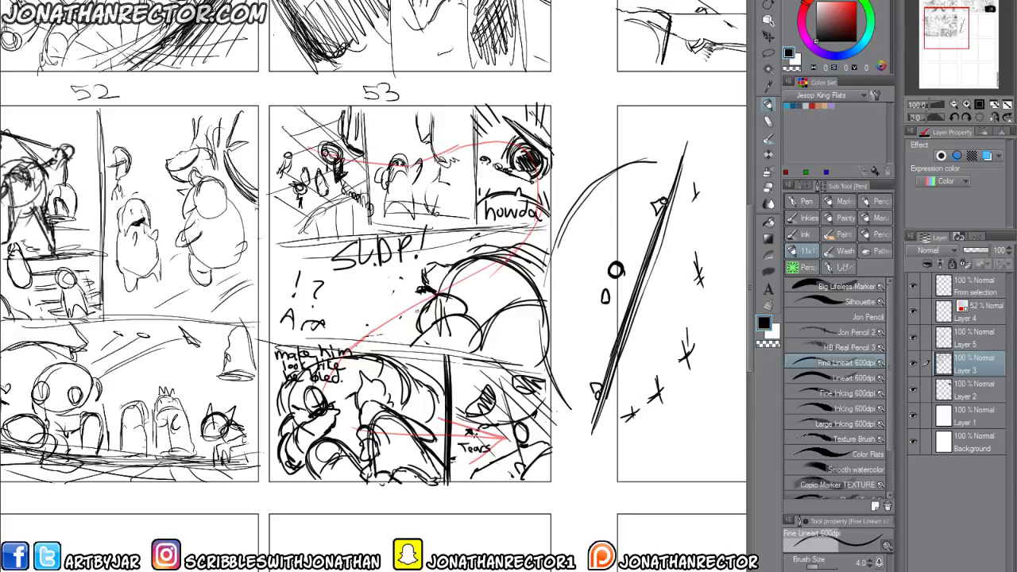
Draw a long diagonal shaft running down from the hunched figure's head, with small splash shapes around its upper end.
drag(426, 307, 399, 321)
drag(426, 305, 376, 321)
mouse_move(404, 301)
mouse_down()
mouse_move(385, 312)
mouse_move(403, 293)
mouse_up()
mouse_move(415, 290)
mouse_down()
mouse_move(401, 294)
mouse_move(412, 285)
mouse_move(414, 328)
mouse_move(390, 307)
mouse_move(371, 336)
mouse_move(396, 342)
mouse_up()
key(e)
key(p)
drag(396, 295, 390, 297)
drag(394, 289, 388, 307)
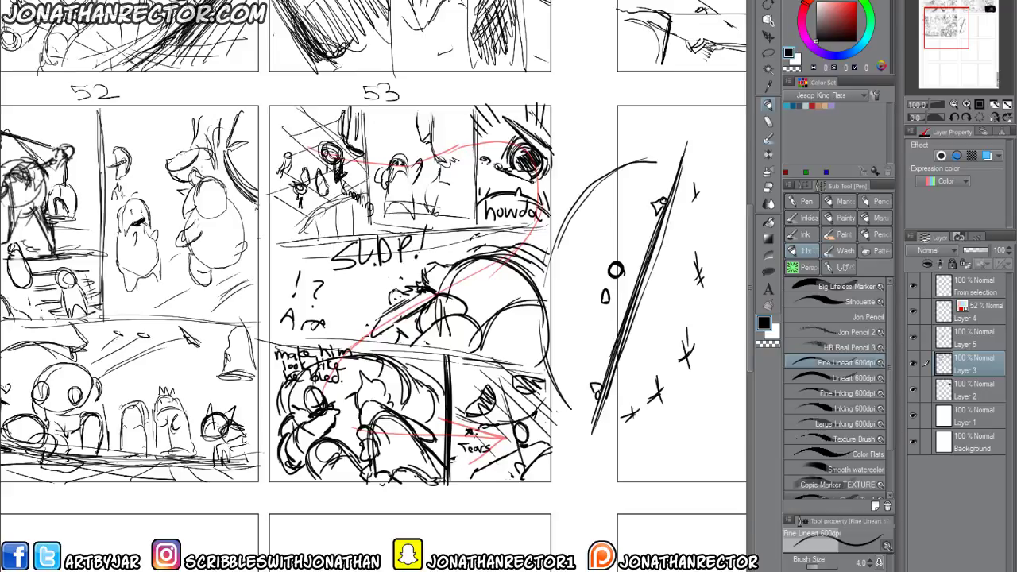
mouse_move(392, 275)
mouse_down()
mouse_move(386, 293)
mouse_move(407, 286)
mouse_up()
mouse_move(387, 287)
mouse_down()
mouse_move(369, 297)
mouse_move(369, 329)
mouse_move(395, 322)
mouse_up()
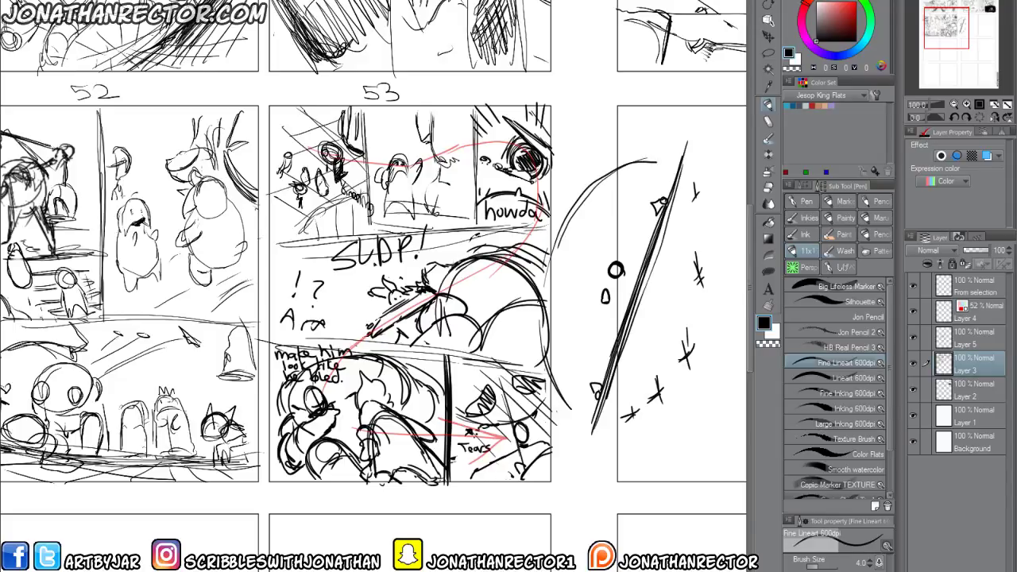
Hatch short strokes along the hunched figure's back, and check the page with Layer 4's red flow line hidden and shown again.
drag(467, 257, 508, 234)
mouse_move(491, 242)
mouse_down()
mouse_move(516, 228)
mouse_move(507, 237)
mouse_move(529, 237)
mouse_up()
drag(520, 243, 534, 230)
drag(493, 258, 520, 238)
click(913, 311)
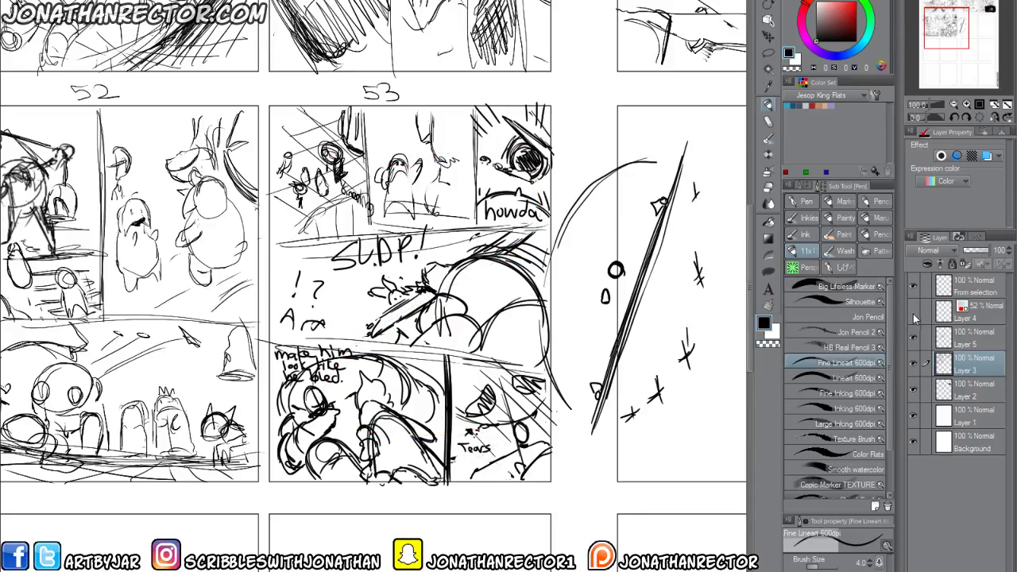
click(913, 312)
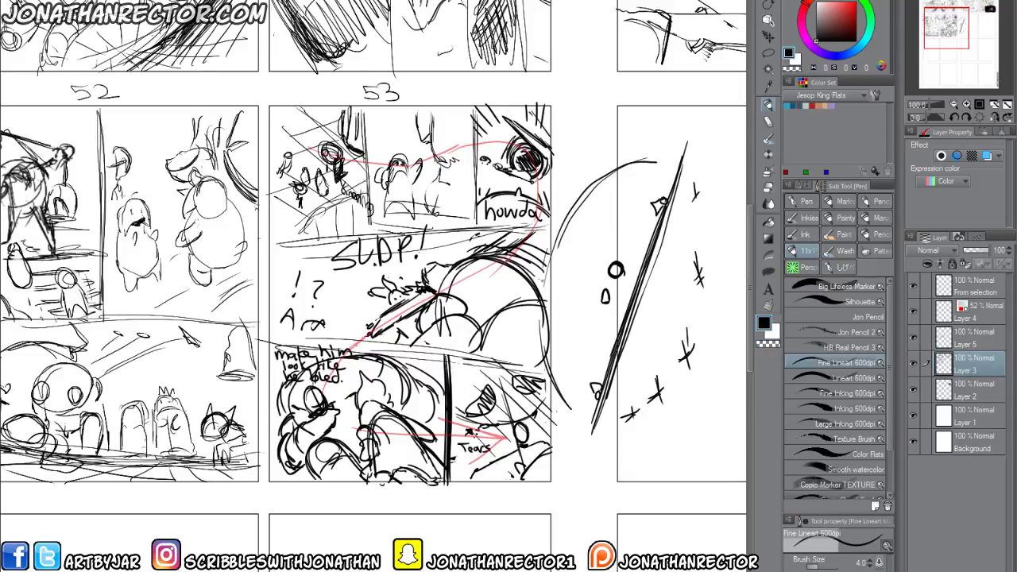
Draw nested curved contour lines across the hunched figure's body in the middle panel.
drag(543, 273, 474, 298)
drag(477, 295, 469, 308)
drag(526, 269, 478, 308)
mouse_move(554, 319)
mouse_down()
mouse_move(485, 332)
mouse_move(464, 351)
mouse_move(475, 307)
mouse_move(442, 308)
mouse_move(420, 340)
mouse_up()
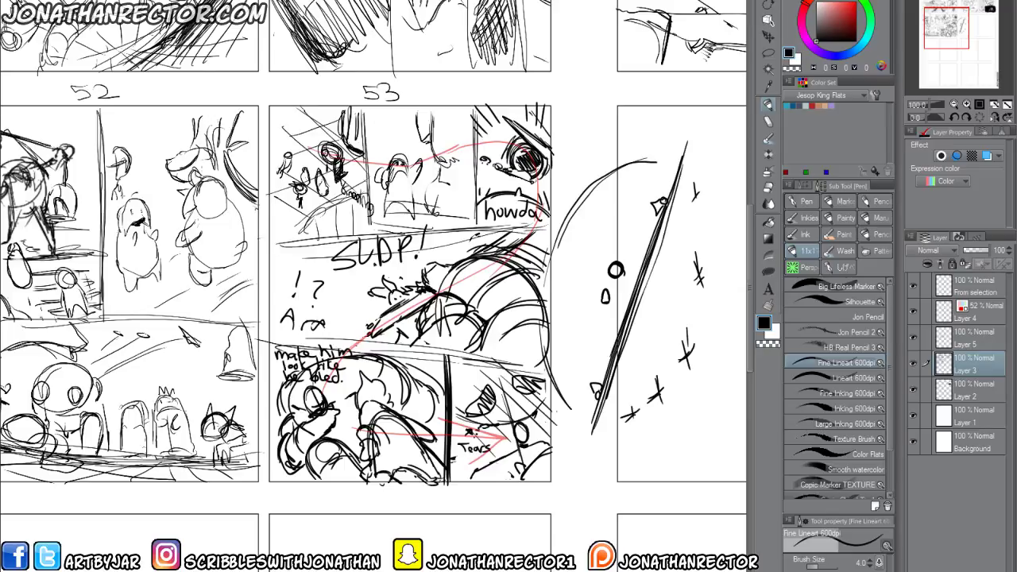
Erase the rough marks beside the diagonal shaft in page 53's middle panel and sketch three small startled figures with "?!" above them.
key(e)
mouse_move(290, 264)
mouse_down()
mouse_move(317, 293)
mouse_move(285, 292)
mouse_move(314, 326)
mouse_move(296, 285)
mouse_up()
key(p)
mouse_move(320, 303)
mouse_down()
mouse_move(307, 308)
mouse_move(321, 305)
mouse_move(316, 298)
mouse_up()
mouse_move(328, 321)
mouse_down()
mouse_move(340, 319)
mouse_move(341, 336)
mouse_up()
mouse_move(329, 322)
mouse_down()
mouse_move(325, 336)
mouse_move(340, 310)
mouse_move(348, 318)
mouse_move(327, 322)
mouse_move(344, 291)
mouse_up()
drag(339, 291, 339, 300)
mouse_move(342, 297)
mouse_down()
mouse_move(305, 320)
mouse_move(287, 316)
mouse_move(296, 308)
mouse_move(284, 315)
mouse_move(302, 294)
mouse_move(304, 311)
mouse_up()
mouse_move(291, 315)
mouse_down()
mouse_move(278, 297)
mouse_move(308, 332)
mouse_move(291, 332)
mouse_move(327, 323)
mouse_move(355, 332)
mouse_move(284, 335)
mouse_up()
drag(286, 269, 291, 281)
mouse_move(290, 286)
mouse_down()
mouse_move(301, 277)
mouse_move(362, 284)
mouse_move(317, 304)
mouse_move(319, 344)
mouse_move(310, 346)
mouse_up()
drag(308, 325, 294, 342)
drag(293, 334, 285, 341)
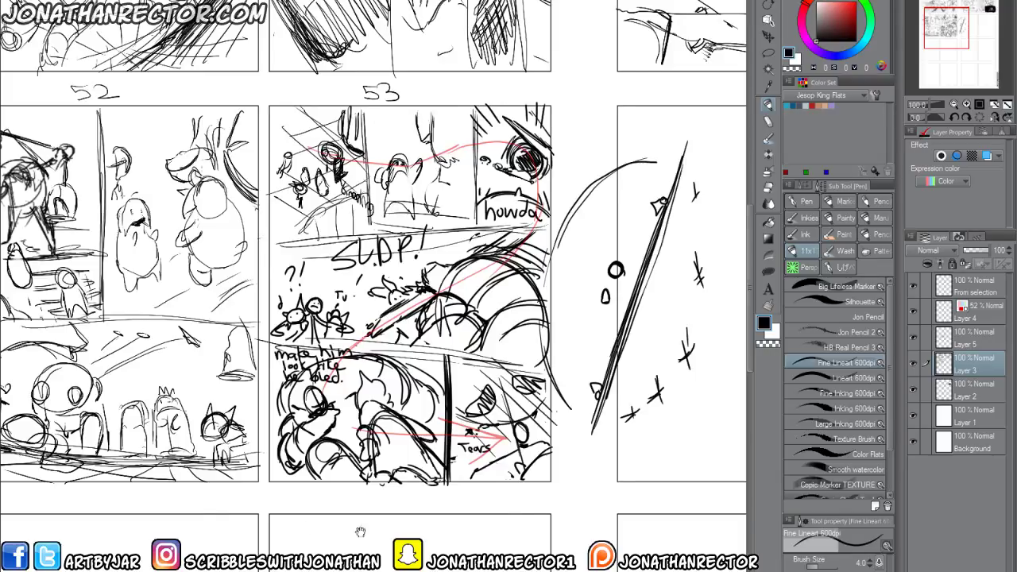
Lasso the large scratch sketch beside page 53 on Layer 5, delete it and clear the selection.
drag(360, 531, 296, 534)
key(e)
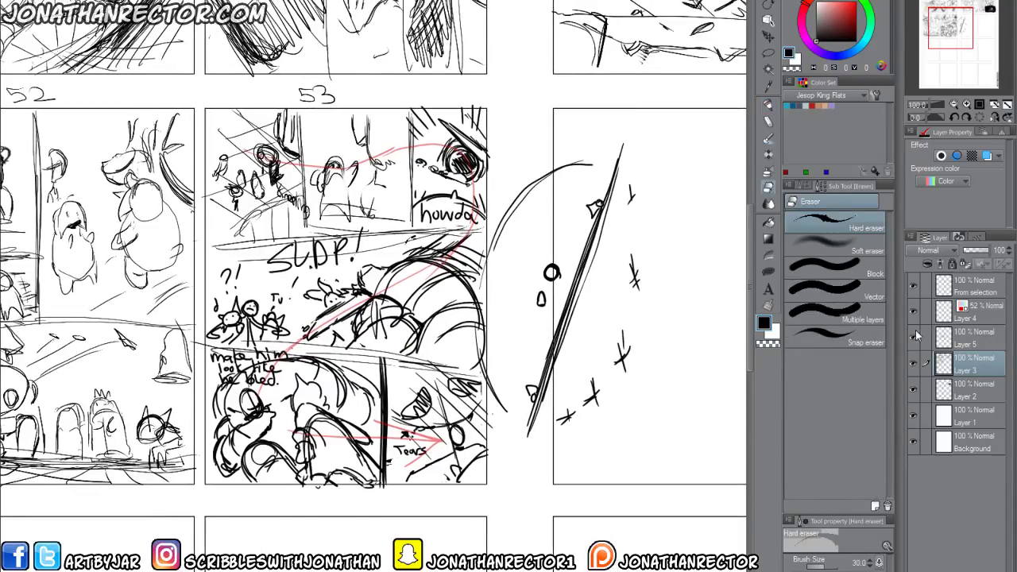
click(913, 339)
click(912, 339)
click(966, 340)
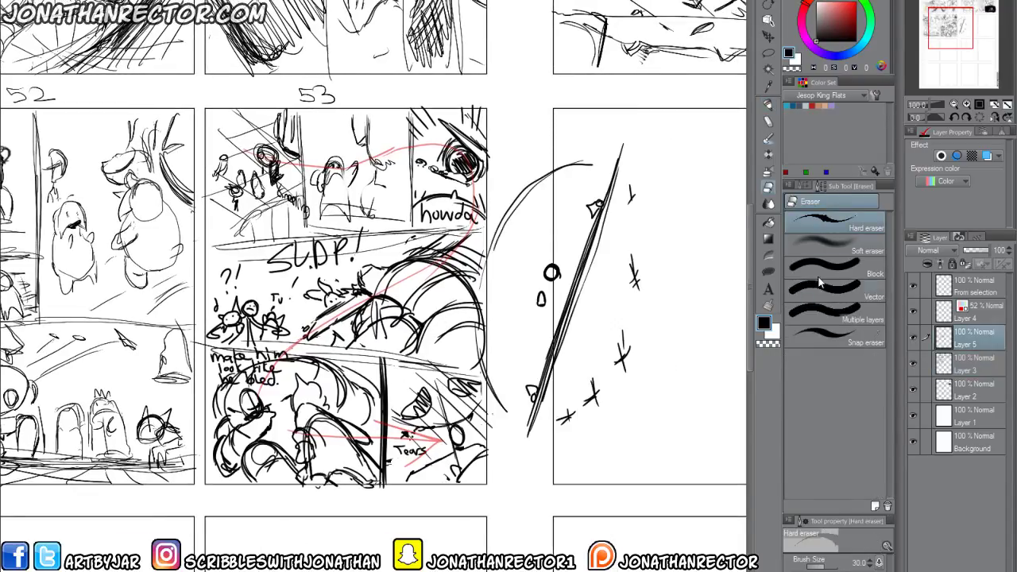
click(768, 54)
mouse_move(645, 92)
mouse_down()
mouse_move(691, 183)
mouse_move(491, 439)
mouse_move(482, 322)
mouse_move(584, 93)
mouse_move(636, 103)
mouse_up()
key(Delete)
click(493, 502)
scroll(410, 512, down, 1)
drag(410, 513, 382, 489)
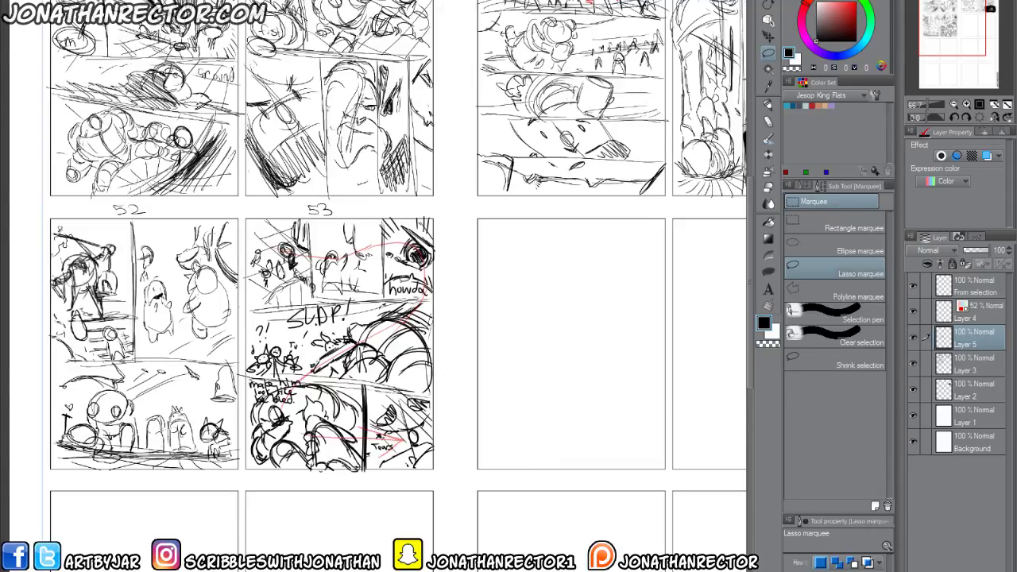
Check what Layers 5 and 3 contain, and letter the page number "54" above the next empty page on Layer 3.
click(912, 337)
click(913, 336)
click(914, 362)
click(914, 362)
click(969, 363)
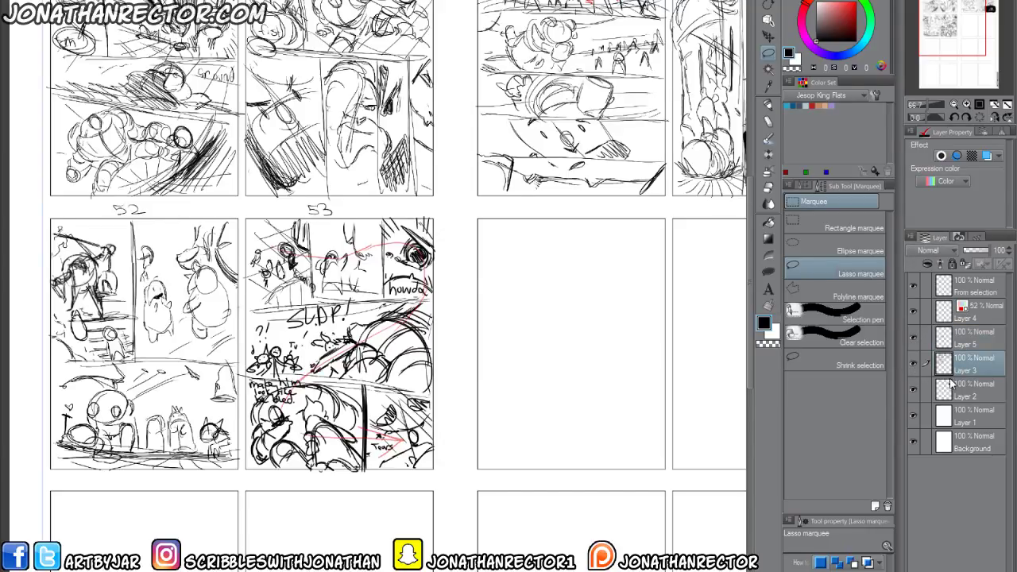
key(p)
drag(546, 205, 540, 215)
drag(550, 206, 556, 210)
Divide page 54 into panels on Layer 2 with two horizontal borders and a vertical border splitting the lowest tier.
drag(461, 484, 332, 440)
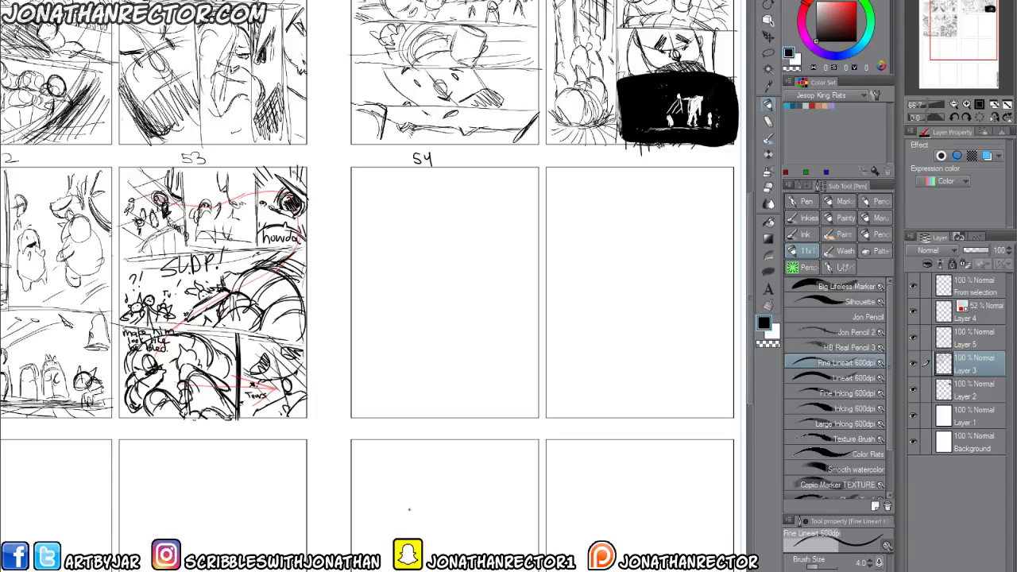
drag(386, 461, 363, 458)
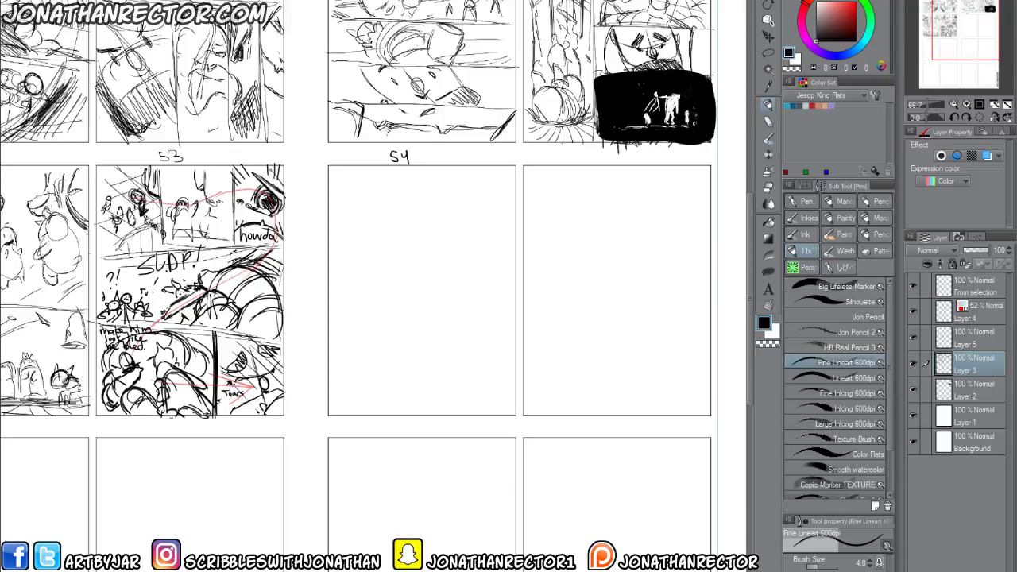
click(913, 362)
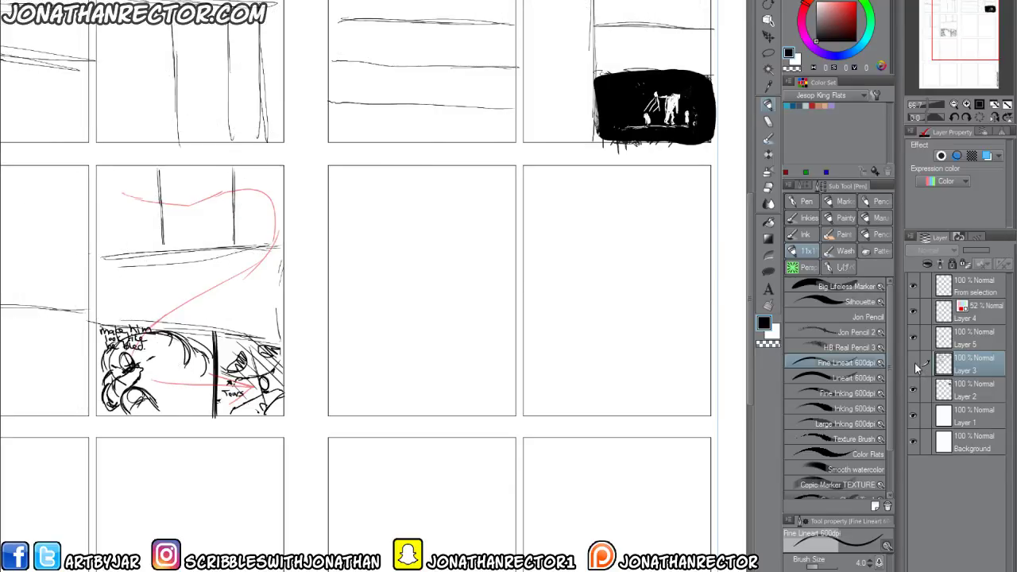
click(913, 363)
click(913, 389)
click(913, 389)
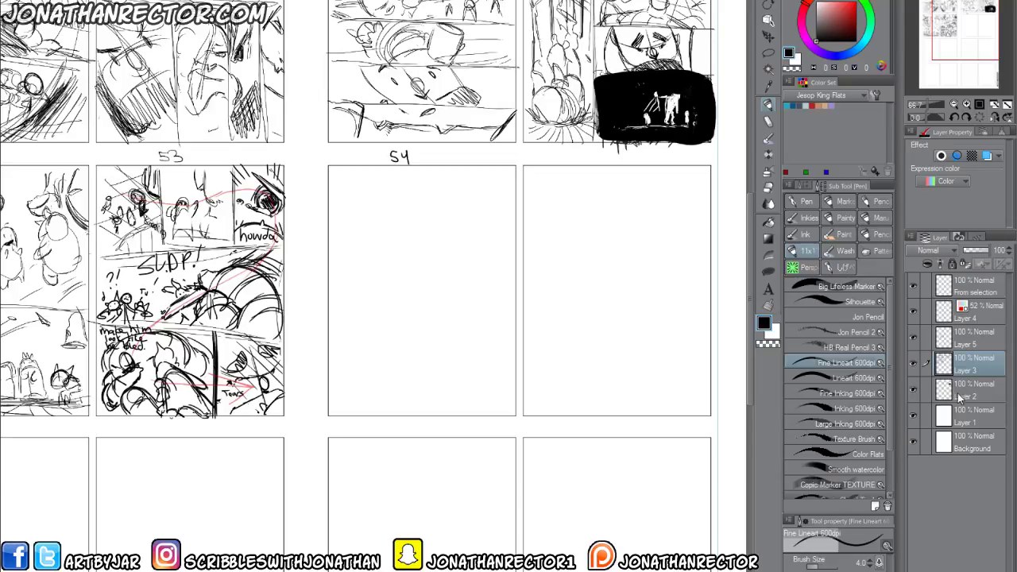
click(946, 387)
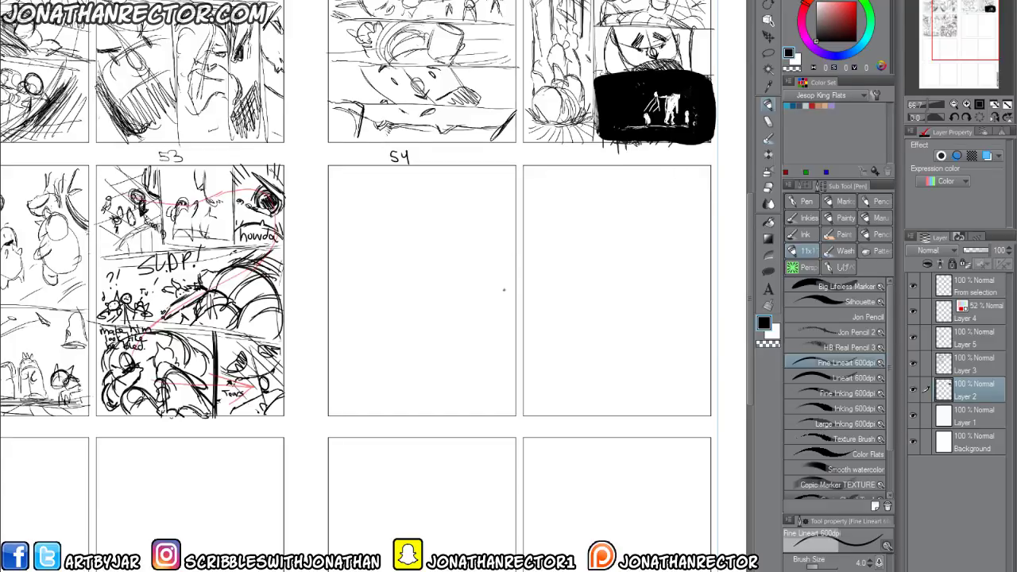
drag(514, 300, 335, 300)
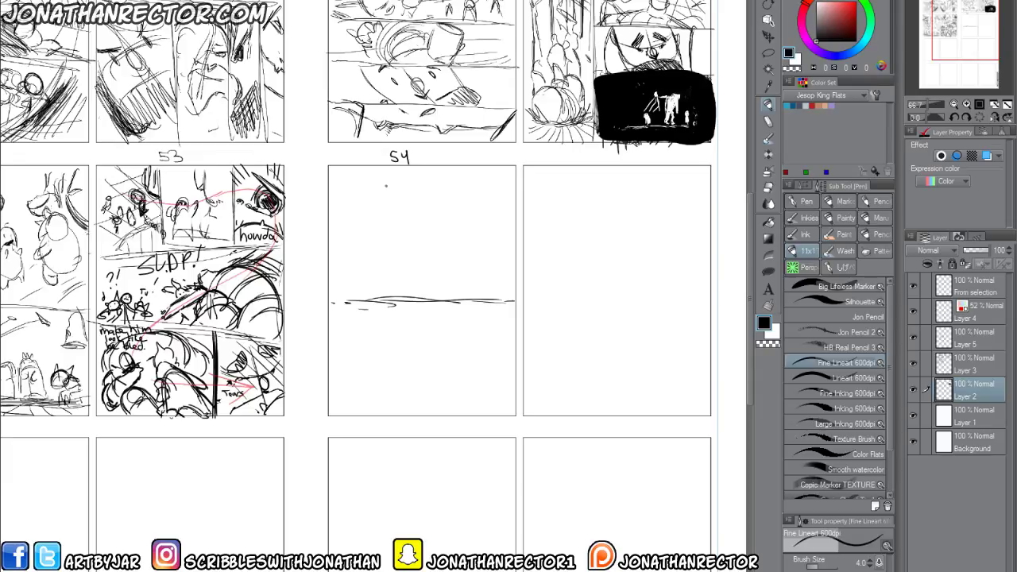
drag(512, 205, 342, 208)
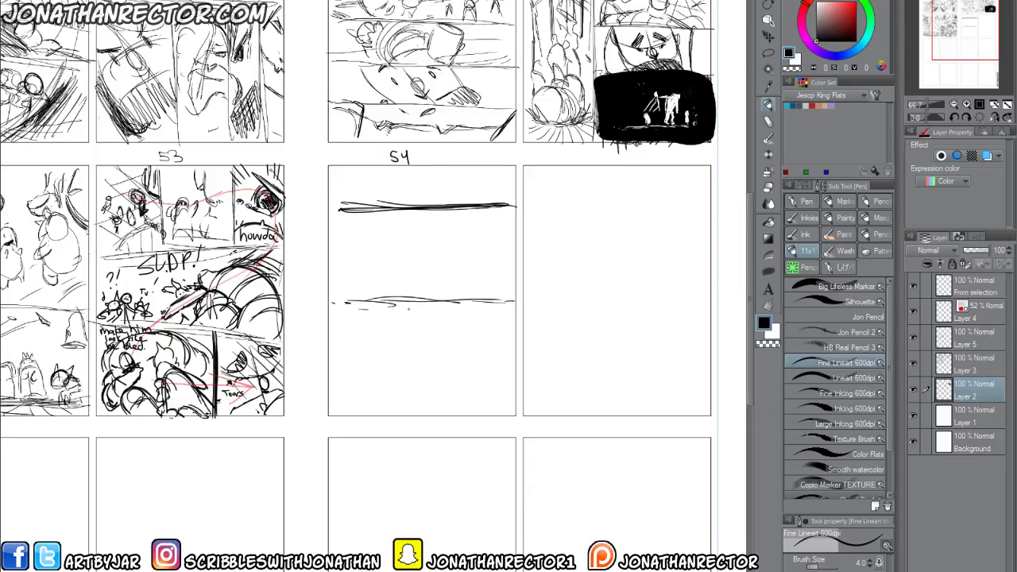
drag(423, 303, 428, 410)
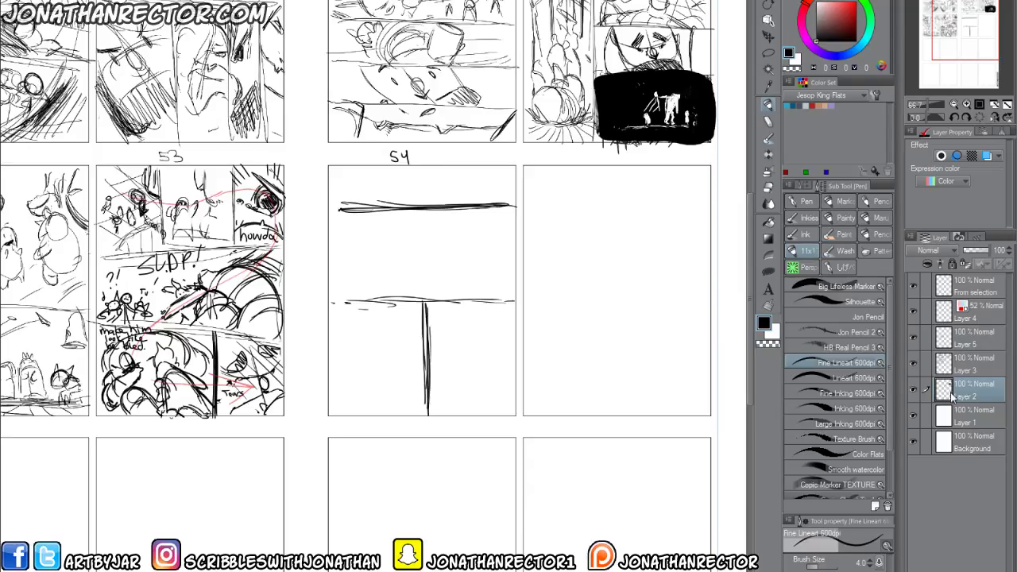
Sketch a hunched figure, a round head beside its raised hand and a domed shape in page 54's top panel on Layer 3.
click(966, 364)
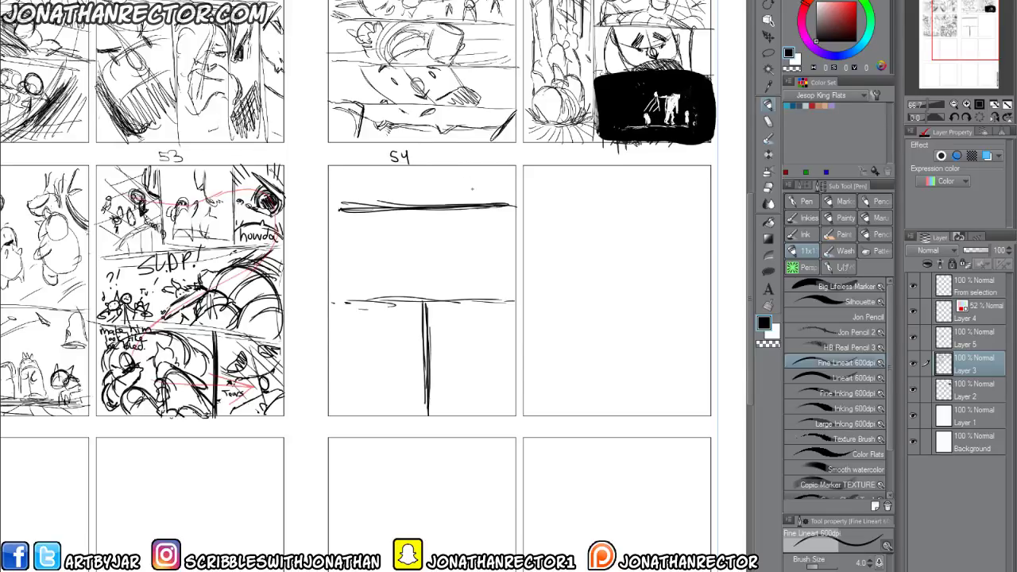
scroll(472, 195, up, 2)
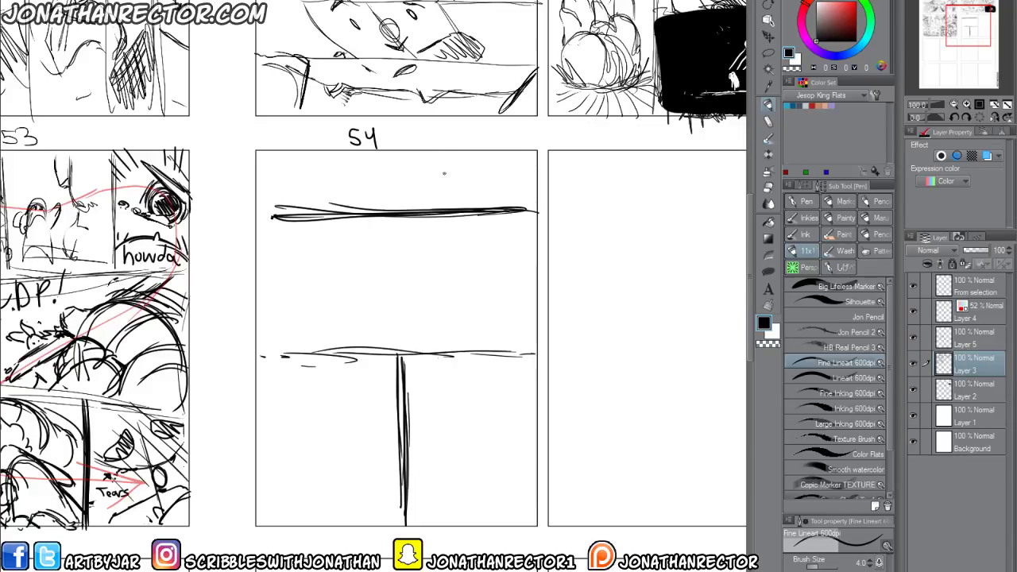
mouse_move(458, 179)
mouse_down()
mouse_move(434, 174)
mouse_move(469, 188)
mouse_move(427, 201)
mouse_move(423, 171)
mouse_move(425, 188)
mouse_move(412, 160)
mouse_move(407, 175)
mouse_move(419, 190)
mouse_move(402, 156)
mouse_move(432, 208)
mouse_move(423, 185)
mouse_move(431, 162)
mouse_move(431, 184)
mouse_move(477, 209)
mouse_up()
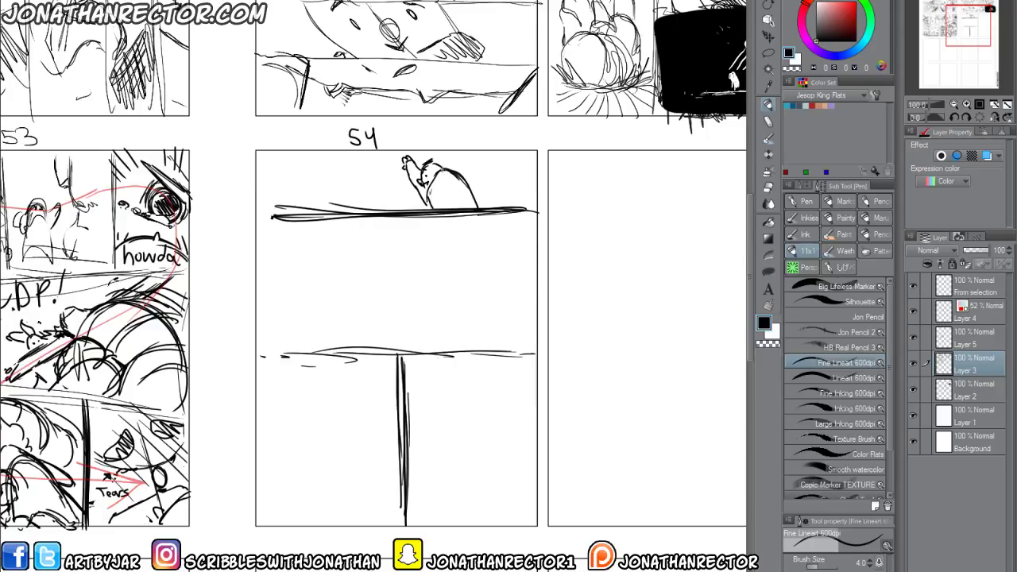
drag(429, 158, 447, 152)
mouse_move(453, 153)
mouse_down()
mouse_move(457, 166)
mouse_move(382, 161)
mouse_move(401, 180)
mouse_move(388, 180)
mouse_up()
mouse_move(396, 150)
mouse_down()
mouse_move(380, 172)
mouse_move(404, 184)
mouse_move(382, 179)
mouse_move(392, 183)
mouse_move(386, 172)
mouse_move(397, 167)
mouse_up()
mouse_move(337, 156)
mouse_down()
mouse_move(365, 183)
mouse_move(292, 161)
mouse_move(349, 188)
mouse_move(311, 210)
mouse_up()
mouse_move(337, 180)
mouse_down()
mouse_move(361, 209)
mouse_move(310, 192)
mouse_up()
drag(348, 185, 361, 207)
mouse_move(315, 183)
mouse_down()
mouse_move(312, 214)
mouse_move(364, 213)
mouse_up()
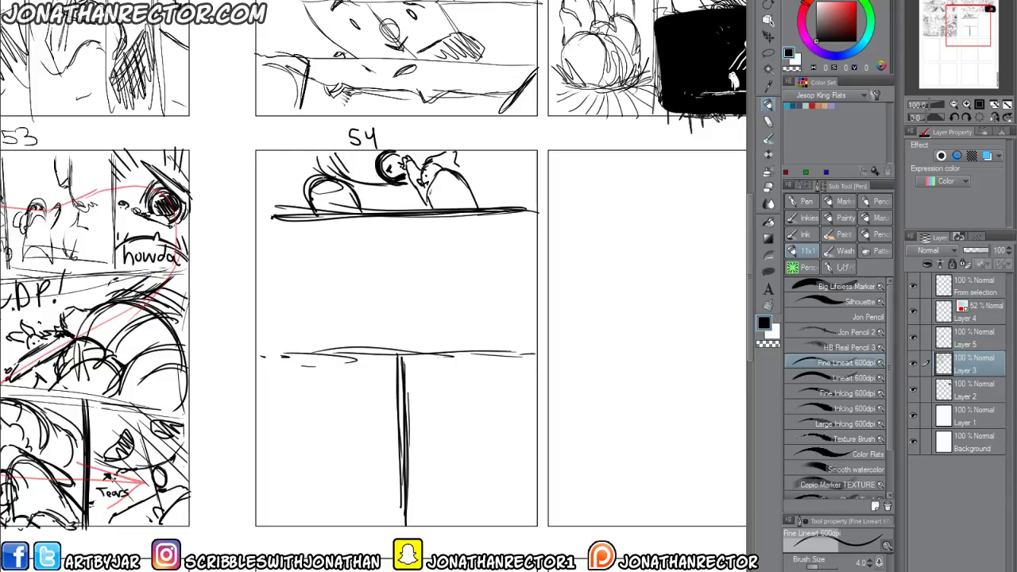
Add strokes around the domed shape and redraw the hunched figure's back as large rounded contours in page 54's top panel.
drag(414, 188, 394, 208)
drag(294, 158, 310, 181)
drag(299, 59, 305, 105)
drag(475, 150, 500, 208)
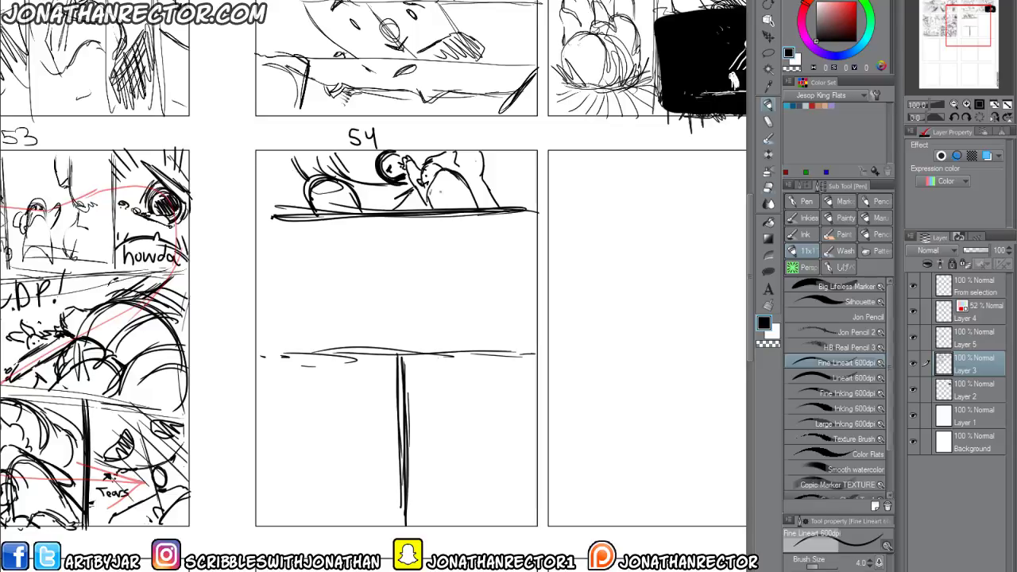
key(e)
mouse_move(478, 156)
mouse_down()
mouse_move(486, 190)
mouse_move(484, 179)
mouse_move(465, 188)
mouse_move(462, 173)
mouse_move(489, 187)
mouse_move(467, 192)
mouse_move(488, 206)
mouse_move(517, 203)
mouse_up()
key(p)
drag(475, 151, 518, 203)
mouse_move(478, 176)
mouse_down()
mouse_move(457, 194)
mouse_move(496, 205)
mouse_up()
drag(485, 154, 511, 198)
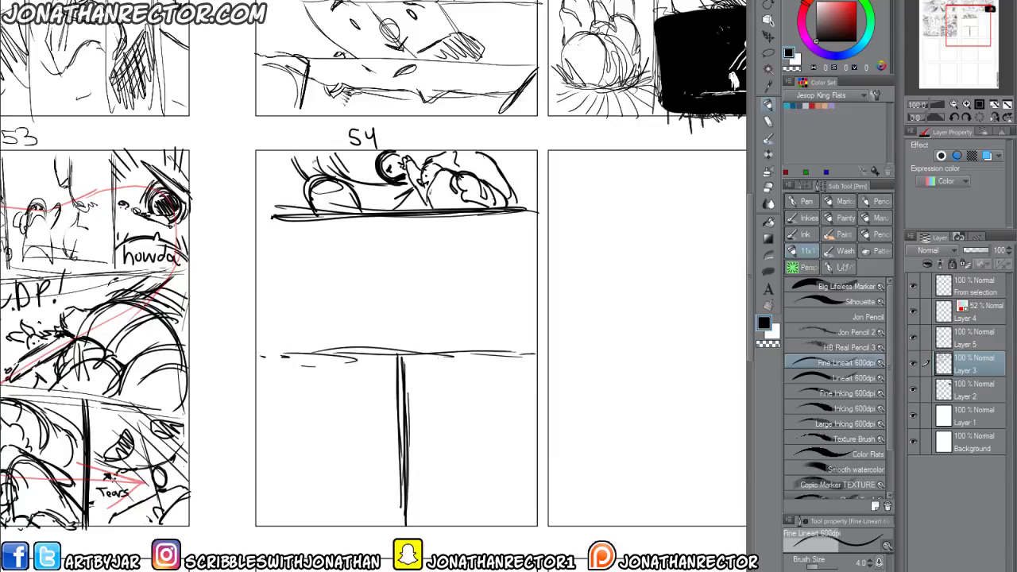
Erase part of the reclining figure's line and redraw its body with sweeping curves reaching the top panel's left edge.
key(e)
mouse_move(338, 173)
mouse_down()
mouse_move(303, 164)
mouse_move(369, 179)
mouse_up()
key(p)
mouse_move(364, 176)
mouse_down()
mouse_move(377, 194)
mouse_move(302, 201)
mouse_move(281, 156)
mouse_up()
drag(298, 199, 313, 213)
mouse_move(275, 154)
mouse_down()
mouse_move(271, 178)
mouse_move(299, 191)
mouse_up()
drag(414, 187, 371, 205)
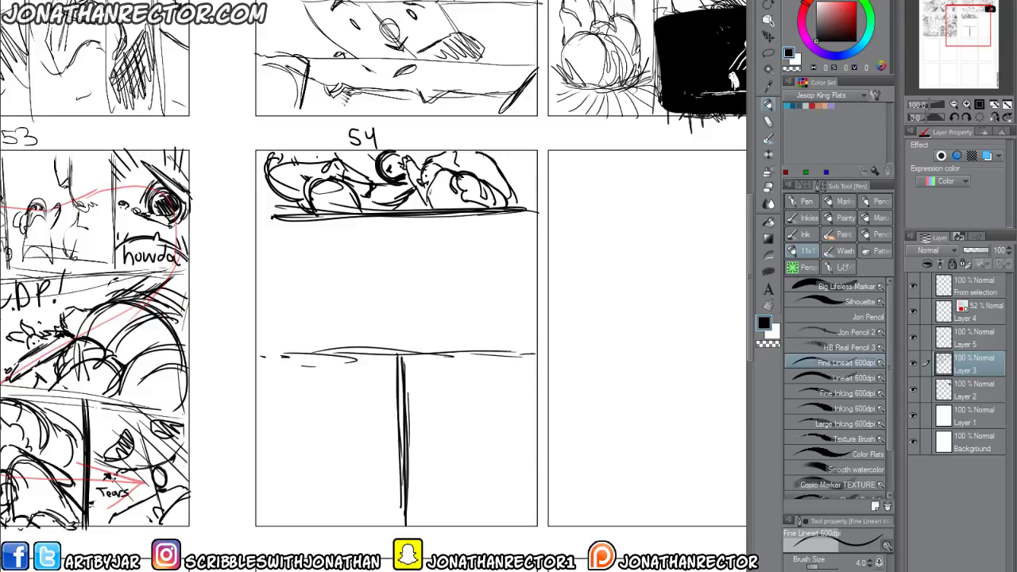
Draw a red reading-flow line on Layer 4 from page 54's top panel through the middle panel and across the two lowest panels.
drag(327, 402, 334, 425)
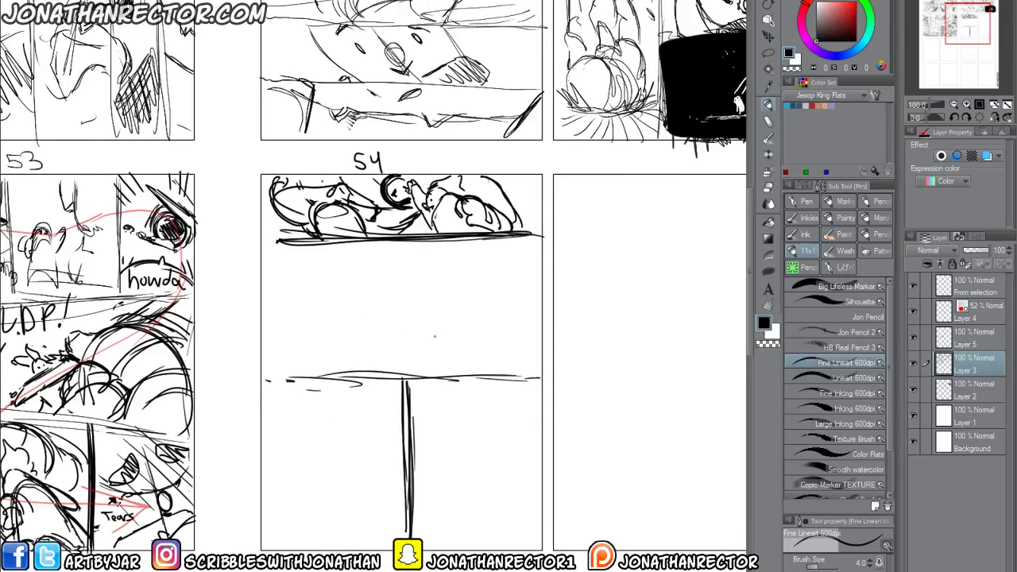
click(977, 312)
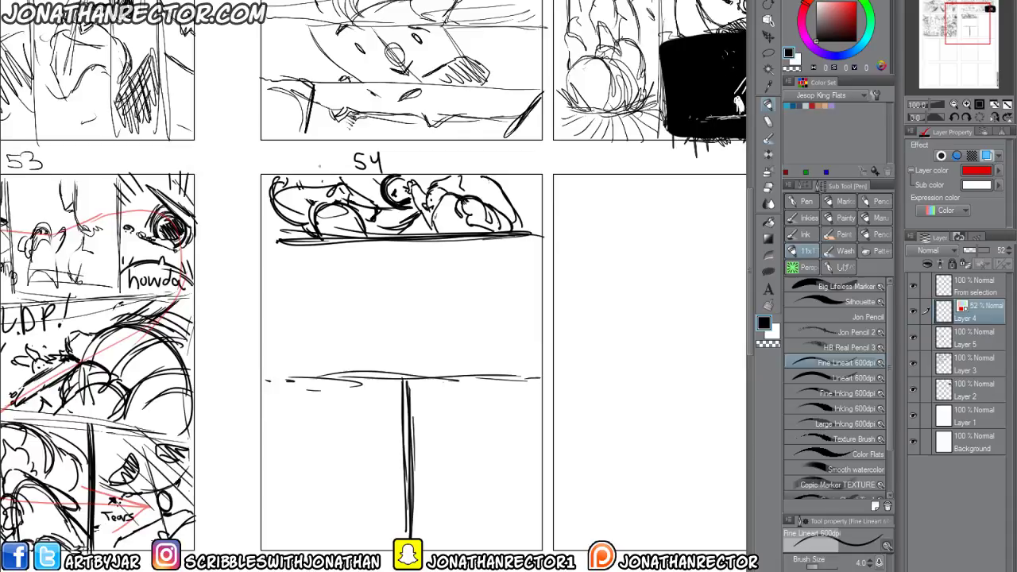
mouse_move(285, 193)
mouse_down()
mouse_move(392, 192)
mouse_move(444, 207)
mouse_move(407, 316)
mouse_up()
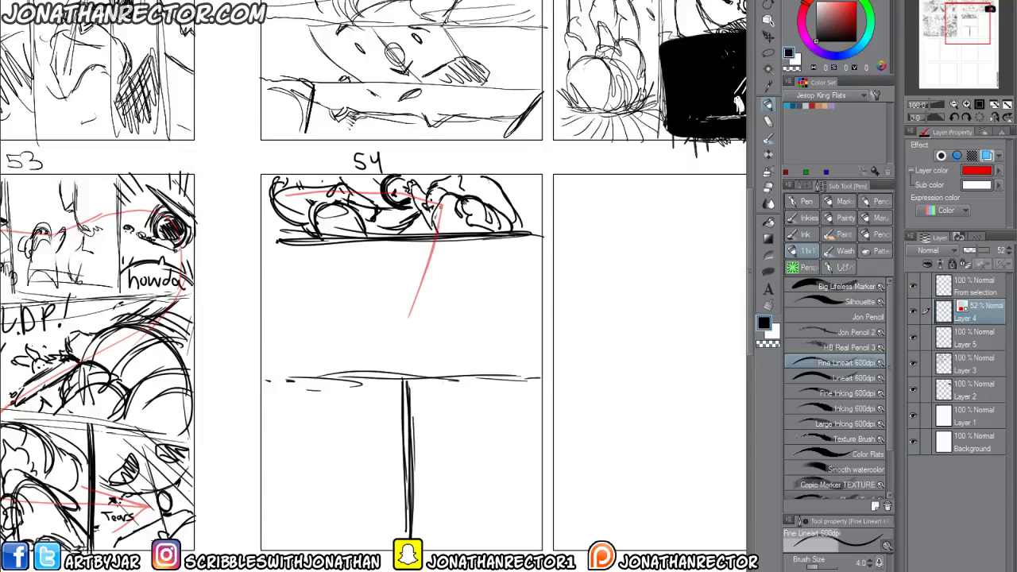
mouse_move(433, 239)
mouse_down()
mouse_move(370, 423)
mouse_move(502, 482)
mouse_up()
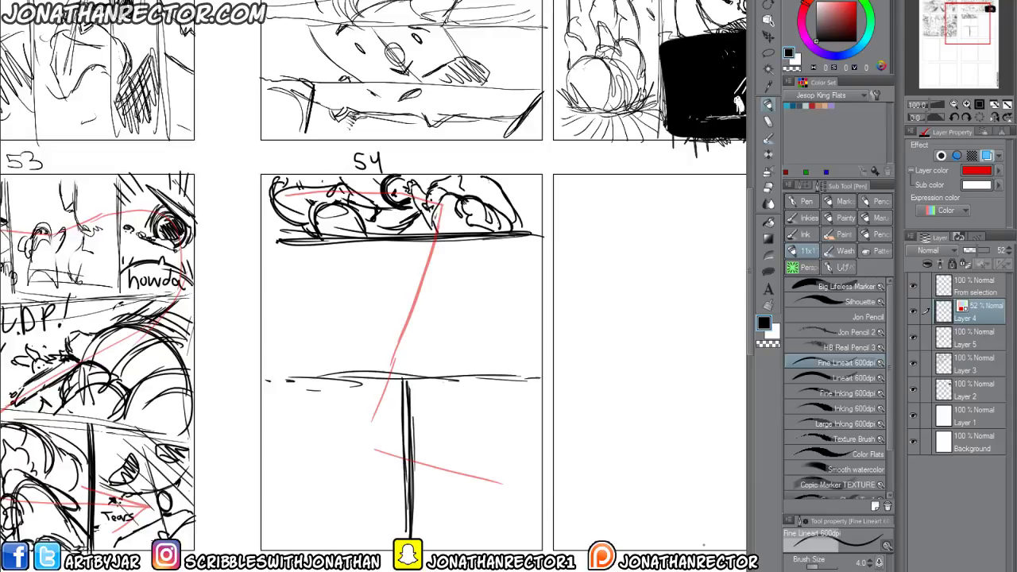
Sketch a small group of figures on Layer 3 along the lower edge of page 54's middle panel.
click(913, 364)
click(913, 364)
click(953, 368)
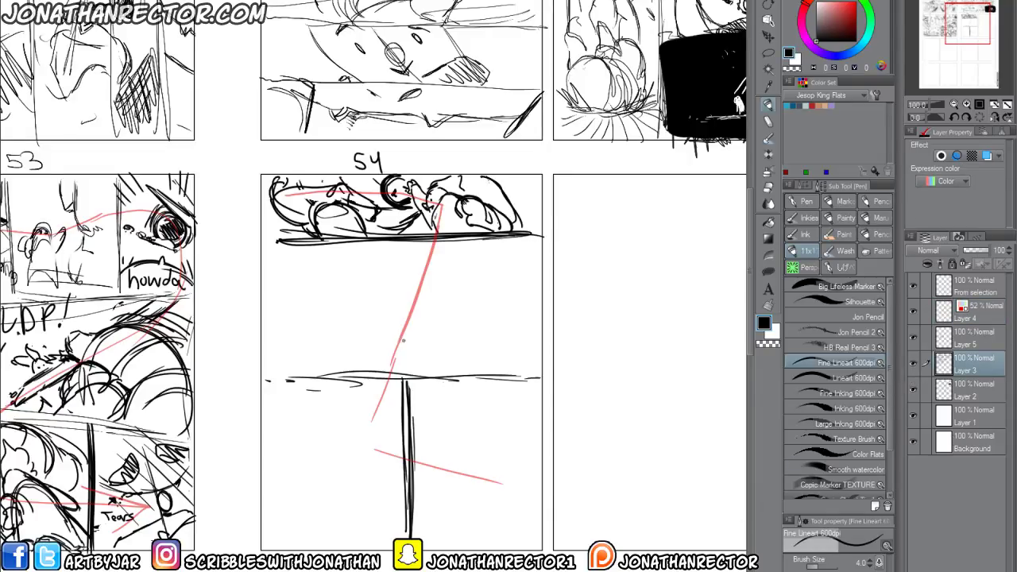
mouse_move(398, 337)
mouse_down()
mouse_move(390, 346)
mouse_move(397, 333)
mouse_move(392, 344)
mouse_move(408, 354)
mouse_move(412, 343)
mouse_move(415, 371)
mouse_move(405, 373)
mouse_move(429, 364)
mouse_move(418, 342)
mouse_move(448, 368)
mouse_move(439, 363)
mouse_up()
mouse_move(391, 355)
mouse_down()
mouse_move(379, 371)
mouse_move(424, 371)
mouse_up()
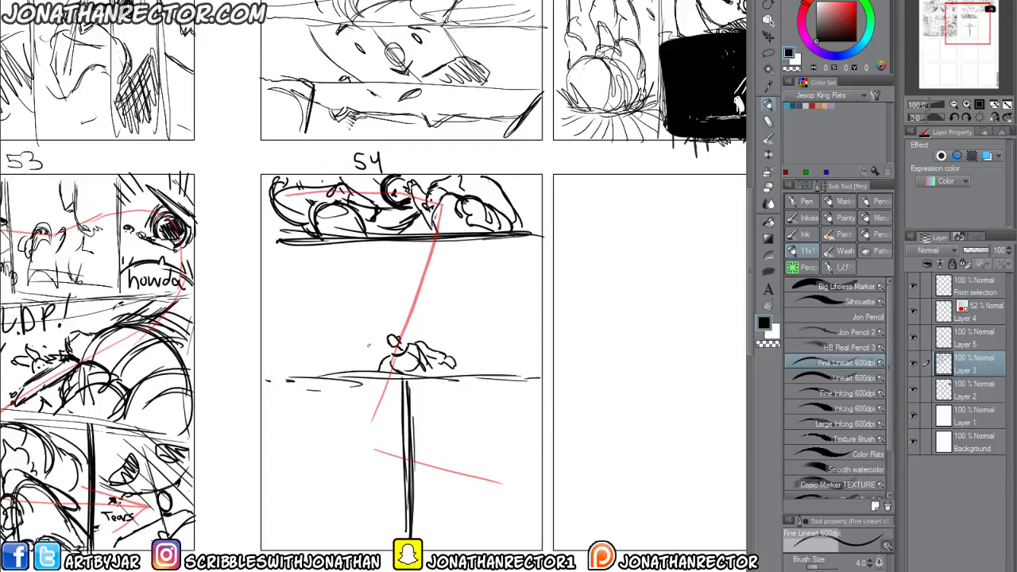
mouse_move(373, 350)
mouse_down()
mouse_move(365, 360)
mouse_move(357, 346)
mouse_move(371, 342)
mouse_move(374, 364)
mouse_move(359, 362)
mouse_move(363, 337)
mouse_up()
mouse_move(434, 316)
mouse_down()
mouse_move(441, 339)
mouse_move(419, 327)
mouse_up()
drag(435, 326, 447, 343)
Draw a jagged rock formation with small marks at the left side of page 54's middle panel.
mouse_move(285, 372)
mouse_down()
mouse_move(325, 348)
mouse_move(309, 326)
mouse_move(334, 302)
mouse_move(271, 292)
mouse_up()
mouse_move(305, 348)
mouse_down()
mouse_move(271, 381)
mouse_move(283, 356)
mouse_up()
drag(294, 349, 307, 340)
mouse_move(303, 346)
mouse_down()
mouse_move(302, 328)
mouse_move(317, 325)
mouse_up()
drag(291, 300, 291, 320)
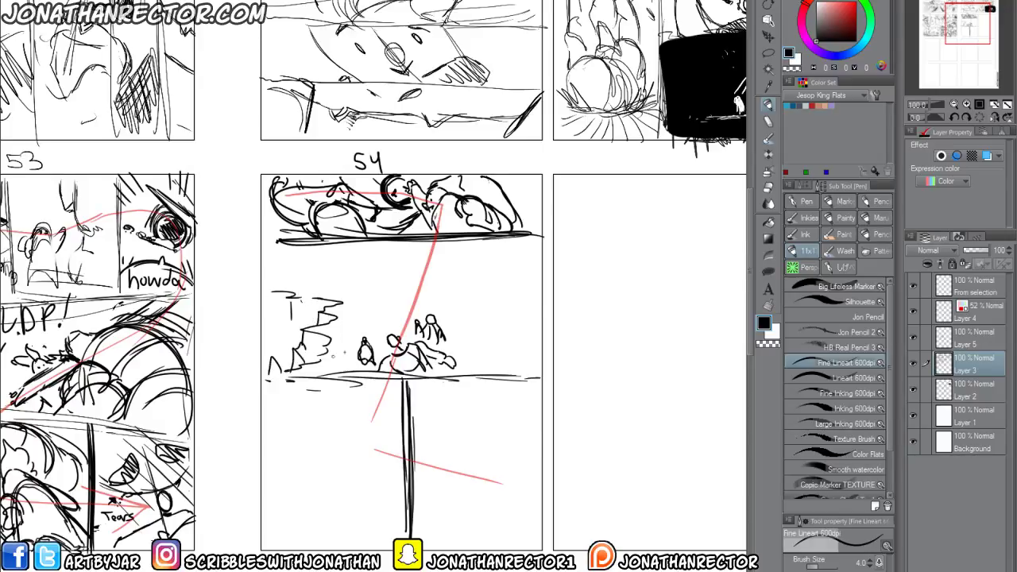
Draw stacked horizontal lines that narrow upward behind the small figures in page 54's middle panel.
mouse_move(349, 303)
mouse_down()
mouse_move(382, 316)
mouse_move(462, 307)
mouse_up()
mouse_move(489, 315)
mouse_down()
mouse_move(507, 318)
mouse_move(357, 305)
mouse_move(448, 301)
mouse_up()
drag(372, 300, 460, 301)
drag(370, 297, 467, 294)
drag(399, 291, 459, 284)
drag(413, 278, 442, 273)
mouse_move(426, 270)
mouse_down()
mouse_move(441, 268)
mouse_move(443, 255)
mouse_move(408, 264)
mouse_move(388, 287)
mouse_up()
Scatter small inverted-V crowd marks around the stacked lines in page 54's middle panel, erasing and redrawing a few strokes.
drag(443, 281, 453, 270)
mouse_move(462, 291)
mouse_down()
mouse_move(469, 278)
mouse_move(480, 288)
mouse_up()
mouse_move(427, 256)
mouse_down()
mouse_move(434, 243)
mouse_move(414, 246)
mouse_up()
drag(360, 297, 366, 286)
key(e)
mouse_move(442, 271)
mouse_down()
mouse_move(409, 306)
mouse_move(424, 265)
mouse_move(431, 274)
mouse_up()
key(p)
mouse_move(431, 286)
mouse_down()
mouse_move(440, 271)
mouse_move(437, 292)
mouse_up()
mouse_move(410, 304)
mouse_down()
mouse_move(418, 291)
mouse_move(450, 300)
mouse_up()
mouse_move(389, 317)
mouse_down()
mouse_move(400, 305)
mouse_move(377, 306)
mouse_up()
mouse_move(366, 318)
mouse_down()
mouse_move(371, 306)
mouse_move(348, 275)
mouse_move(372, 257)
mouse_up()
drag(380, 260, 388, 251)
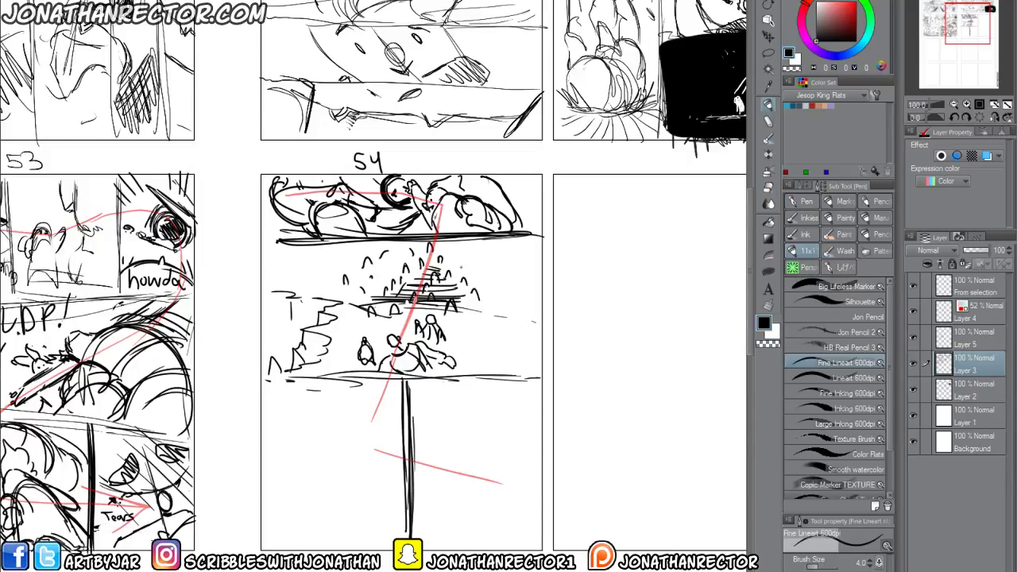
Extend the crowd with more inverted-V marks and draw horizontal ground lines toward both sides of page 54's middle panel.
drag(461, 271, 467, 262)
mouse_move(474, 274)
mouse_down()
mouse_move(481, 262)
mouse_move(499, 270)
mouse_up()
drag(331, 280, 334, 271)
mouse_move(293, 304)
mouse_down()
mouse_move(353, 291)
mouse_move(295, 288)
mouse_up()
drag(262, 292, 305, 287)
mouse_move(312, 291)
mouse_down()
mouse_move(338, 286)
mouse_move(311, 288)
mouse_up()
drag(274, 280, 307, 284)
drag(472, 298, 518, 293)
mouse_move(504, 301)
mouse_down()
mouse_move(534, 297)
mouse_move(539, 261)
mouse_up()
drag(468, 263, 521, 251)
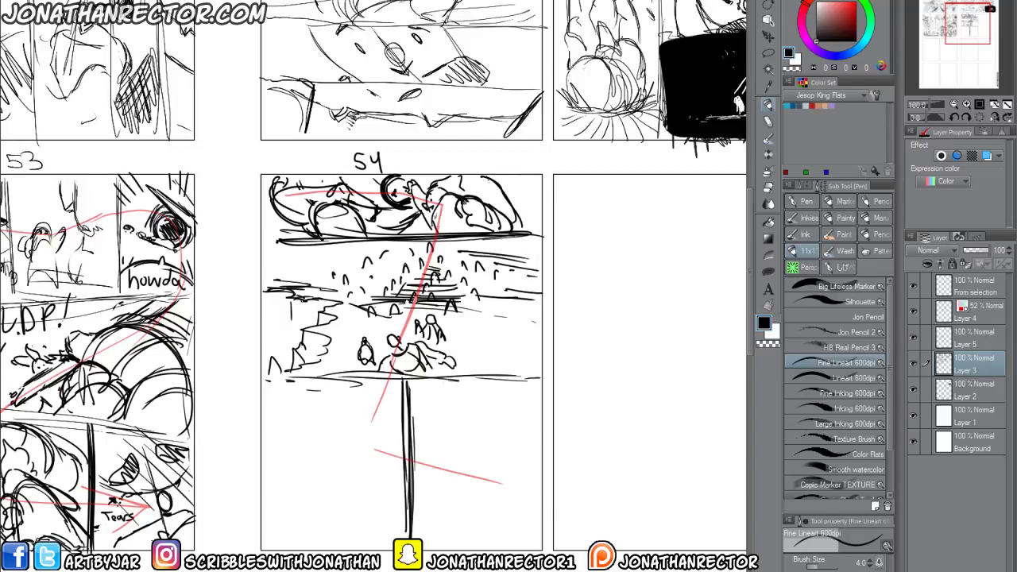
Draw a bold curved foreground silhouette with a short leg at the right edge of page 54's middle panel.
mouse_move(469, 303)
mouse_down()
mouse_move(540, 265)
mouse_move(518, 301)
mouse_up()
key(e)
key(p)
mouse_move(524, 260)
mouse_down()
mouse_move(529, 246)
mouse_move(501, 287)
mouse_up()
mouse_move(545, 243)
mouse_down()
mouse_move(498, 308)
mouse_move(488, 344)
mouse_move(538, 356)
mouse_move(485, 346)
mouse_up()
drag(503, 294, 488, 343)
drag(493, 351, 491, 380)
mouse_move(544, 241)
mouse_down()
mouse_move(488, 343)
mouse_move(538, 351)
mouse_move(493, 378)
mouse_move(499, 350)
mouse_up()
drag(512, 353, 534, 362)
drag(534, 253, 494, 347)
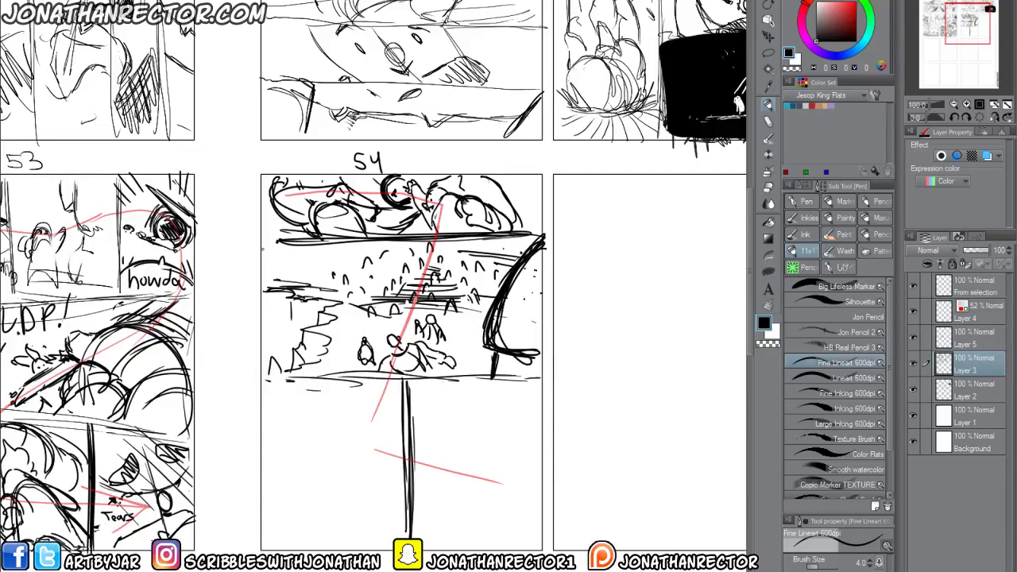
Fill in a heavy diagonal foreground shape at the middle panel's left edge and thicken the curved silhouette opposite it.
mouse_move(269, 280)
mouse_down()
mouse_move(322, 374)
mouse_move(310, 370)
mouse_move(323, 370)
mouse_move(284, 307)
mouse_up()
mouse_move(263, 248)
mouse_down()
mouse_move(270, 341)
mouse_move(322, 374)
mouse_up()
drag(305, 335, 323, 370)
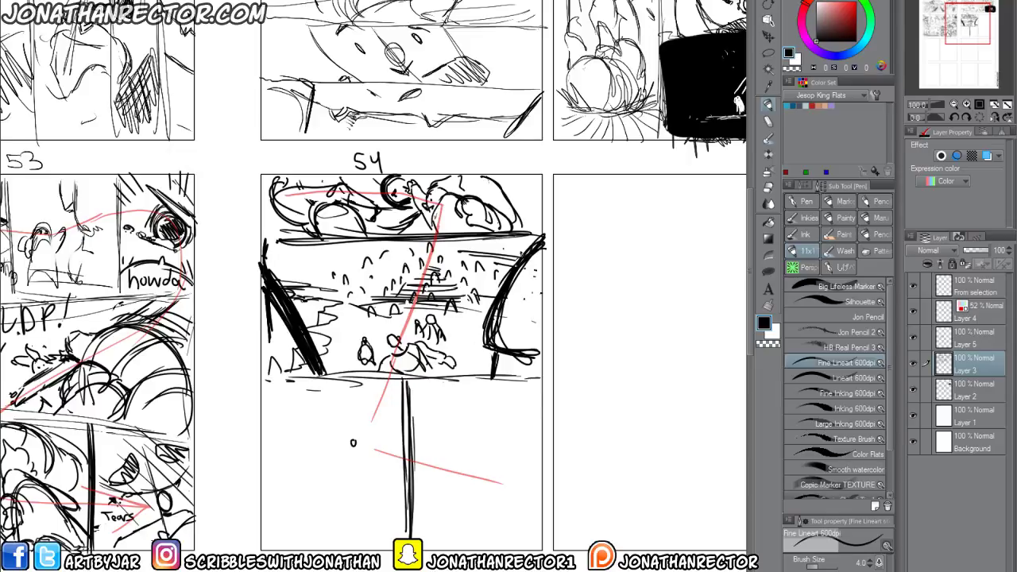
drag(508, 264, 490, 335)
mouse_move(551, 221)
mouse_down()
mouse_move(486, 339)
mouse_move(480, 330)
mouse_move(524, 354)
mouse_move(489, 376)
mouse_up()
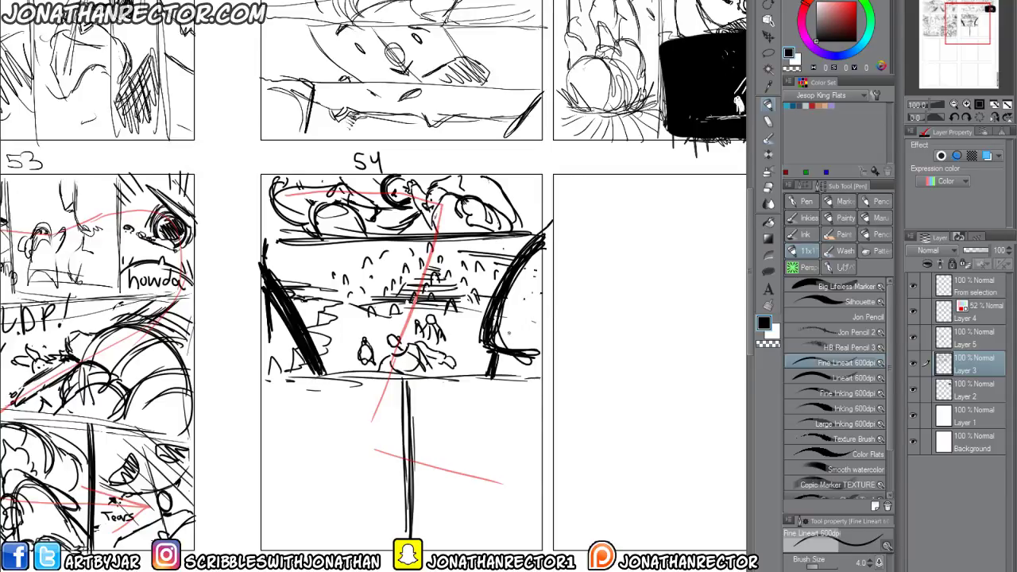
Open the coloured page JK_Chap1_pg13.clip from the 7Colours folder for reference.
key(ctrl+o)
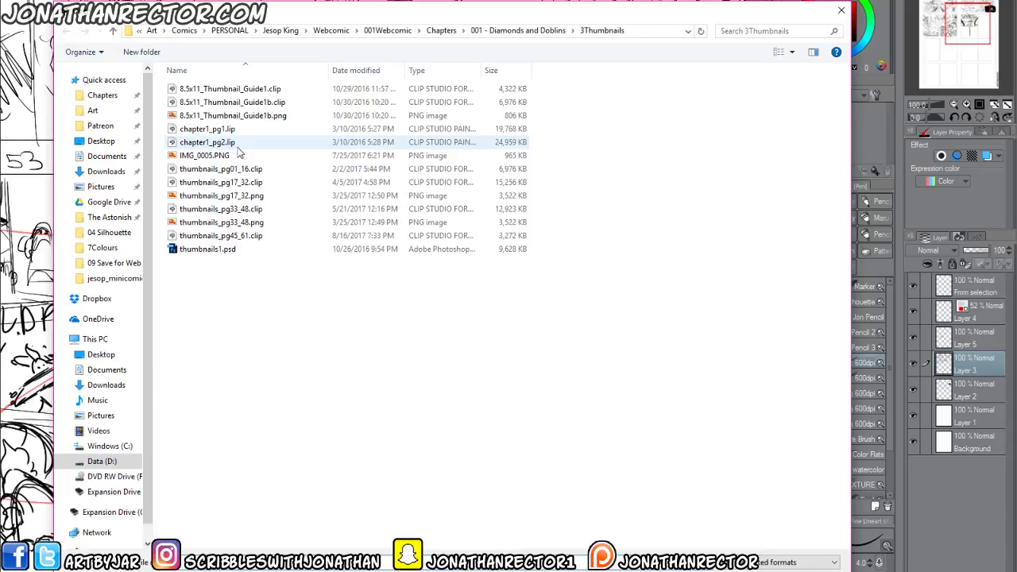
click(102, 248)
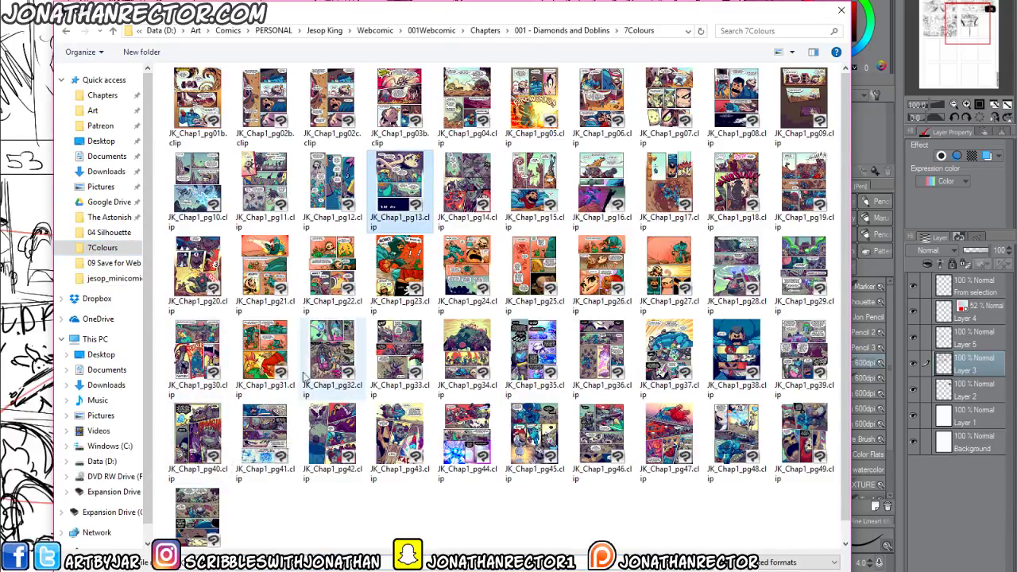
double_click(283, 397)
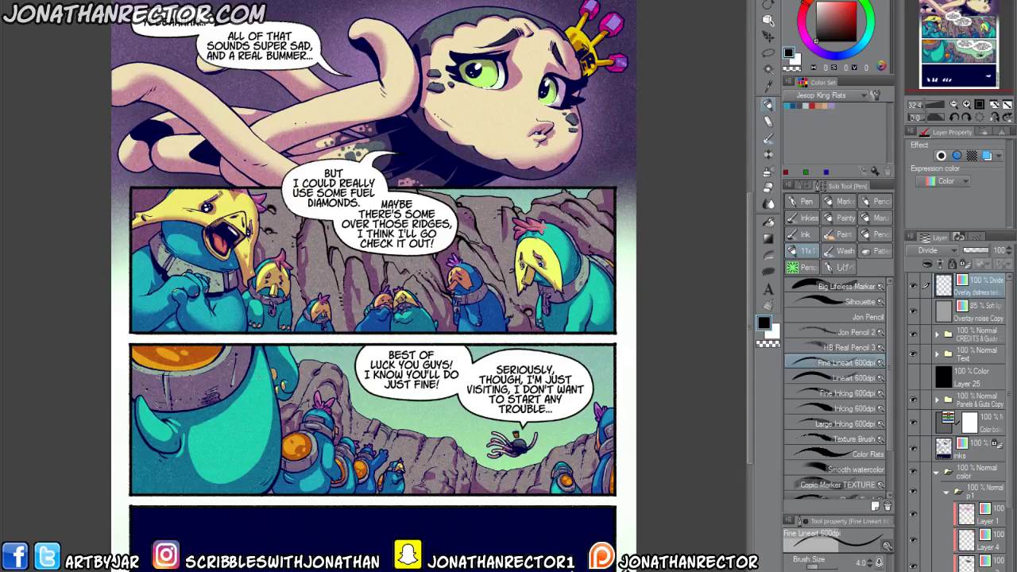
Hide the distress texture and noise overlay layers above the page artwork.
click(911, 311)
click(913, 291)
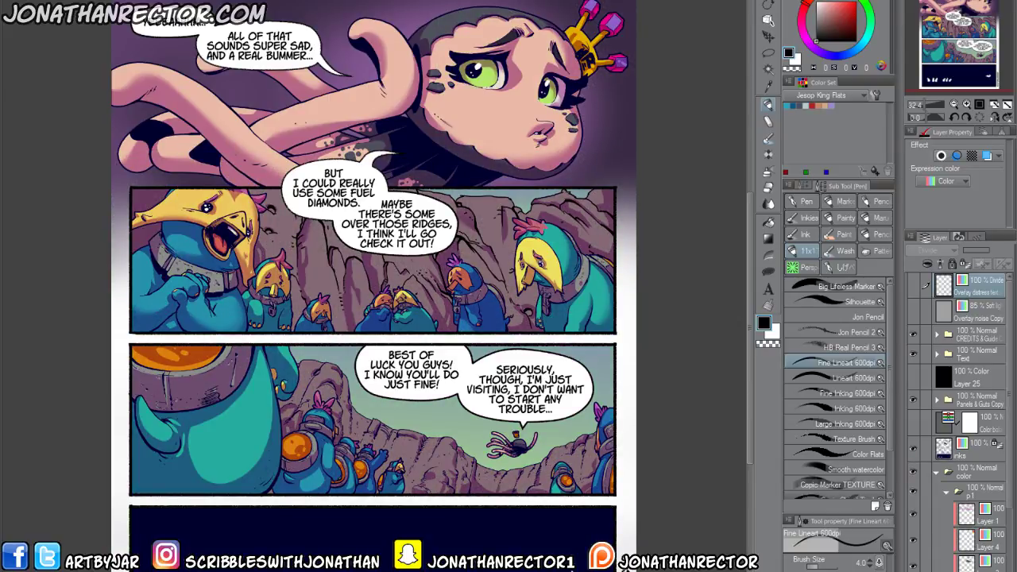
mouse_move(396, 181)
mouse_down()
mouse_move(377, 443)
mouse_move(362, 472)
mouse_up()
scroll(351, 448, up, 1)
Compare the top panel with the shading on Layer 1 of the p1 folder switched off and on.
click(913, 514)
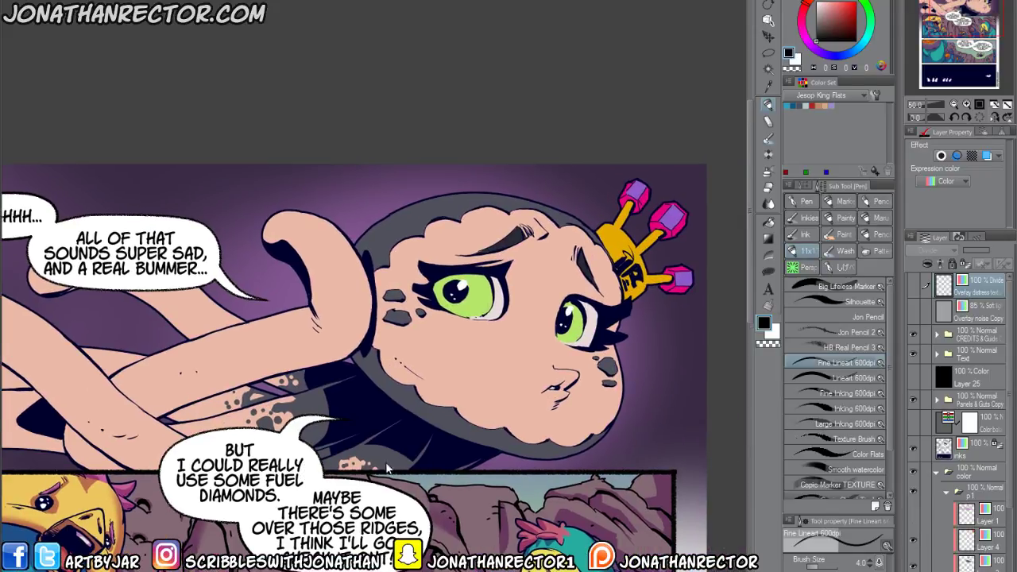
scroll(387, 469, up, 2)
scroll(262, 443, up, 1)
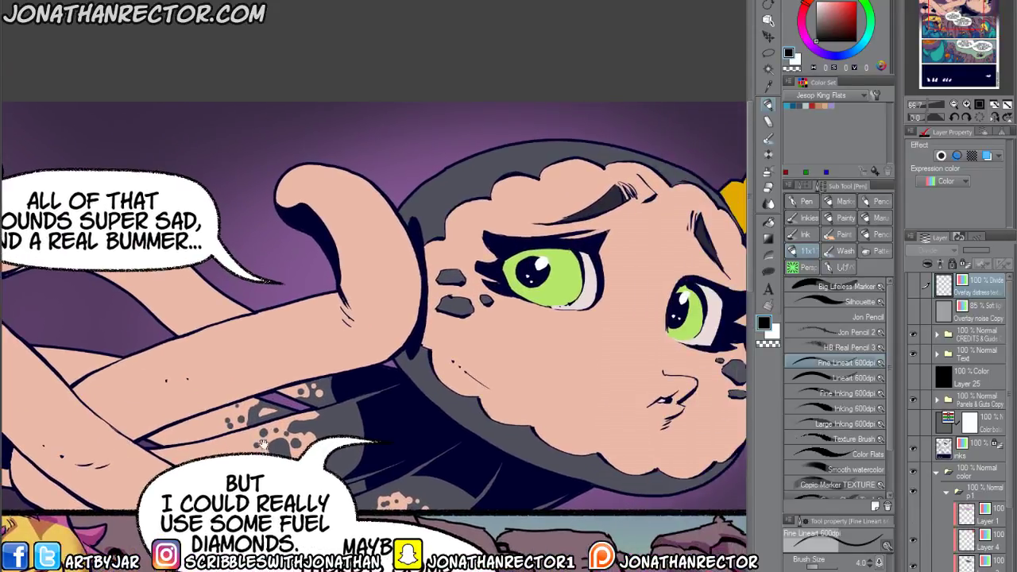
click(913, 515)
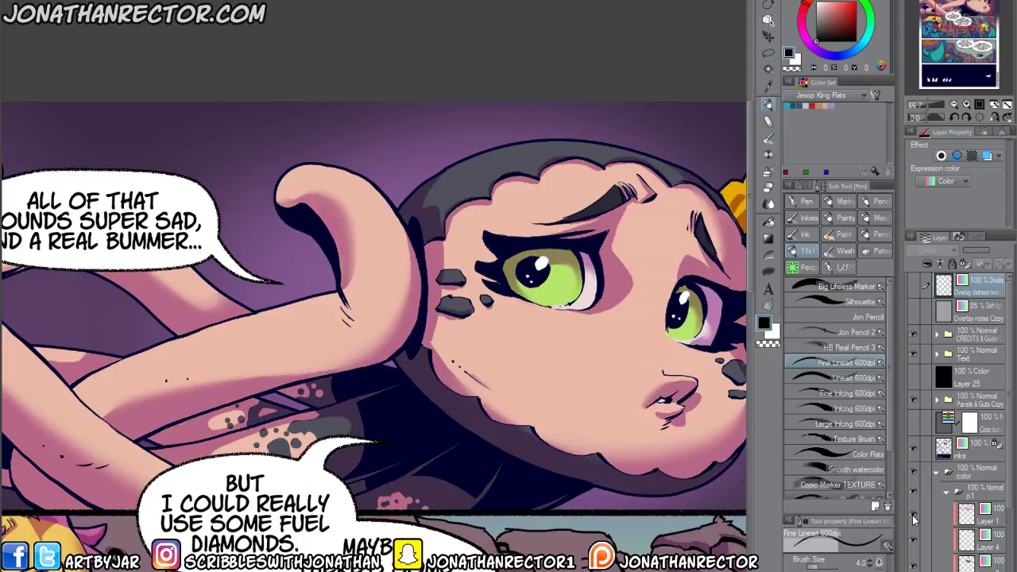
Show Layer 1's shading in Normal mode, float the colour wheel over the canvas, and sample the lilac shadow colour.
click(971, 510)
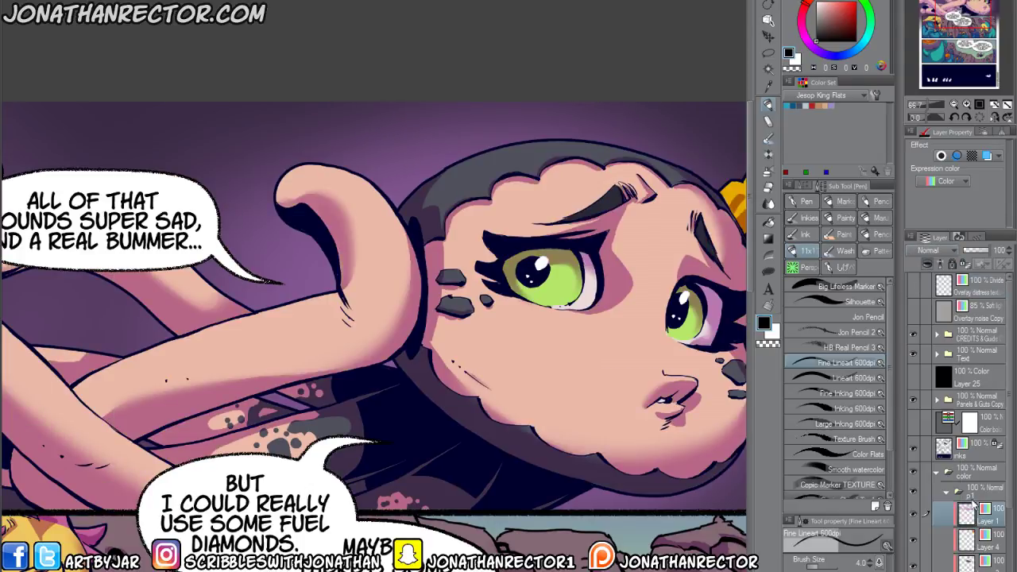
mouse_move(341, 506)
mouse_down()
mouse_move(262, 445)
mouse_move(250, 407)
mouse_move(259, 480)
mouse_up()
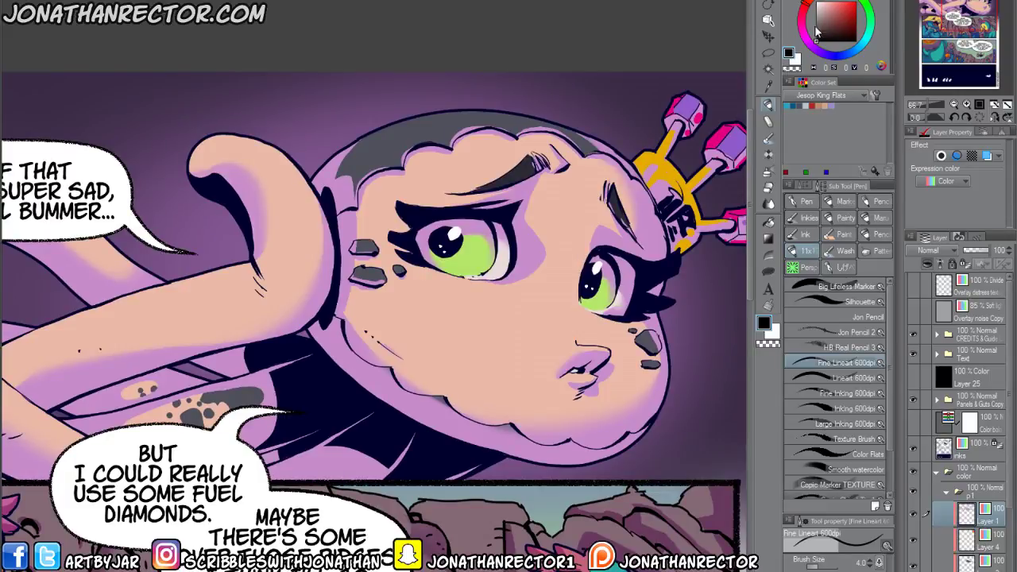
drag(795, 3, 636, 94)
drag(591, 194, 493, 298)
drag(318, 409, 271, 401)
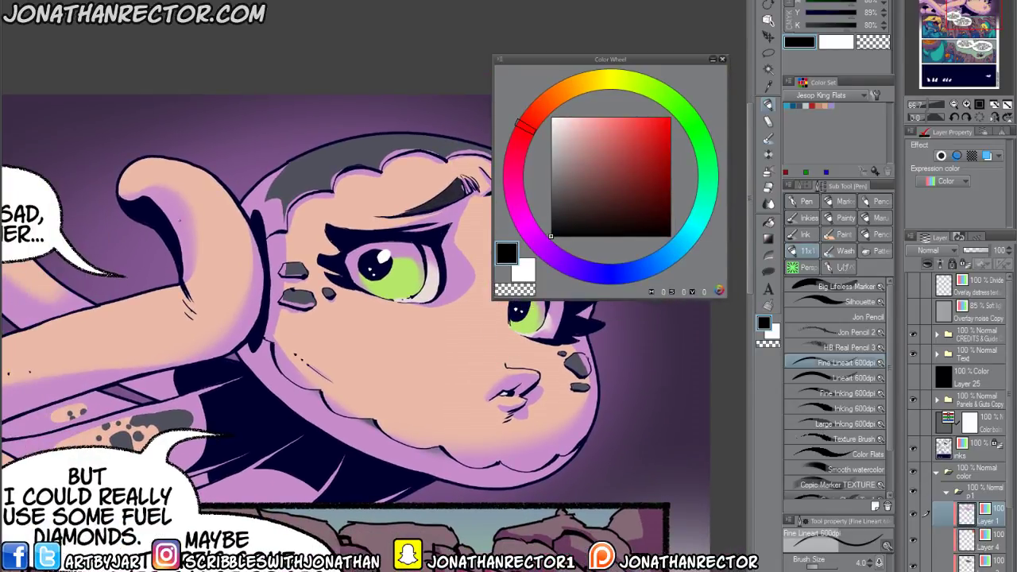
alt+click(264, 368)
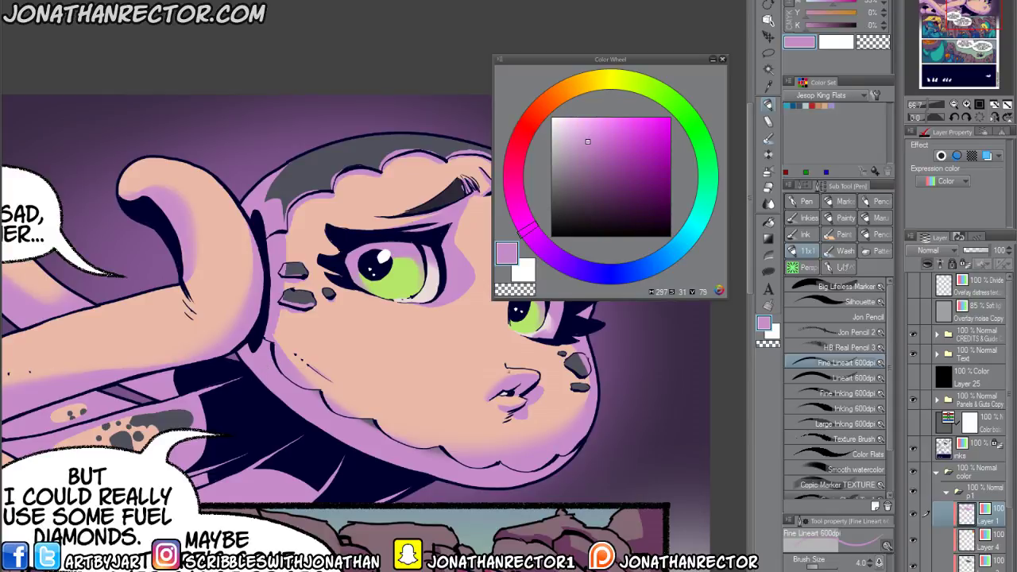
Lock Layer 1's transparent pixels and refill its shading with a blue-violet of hue 245.
drag(626, 83, 616, 79)
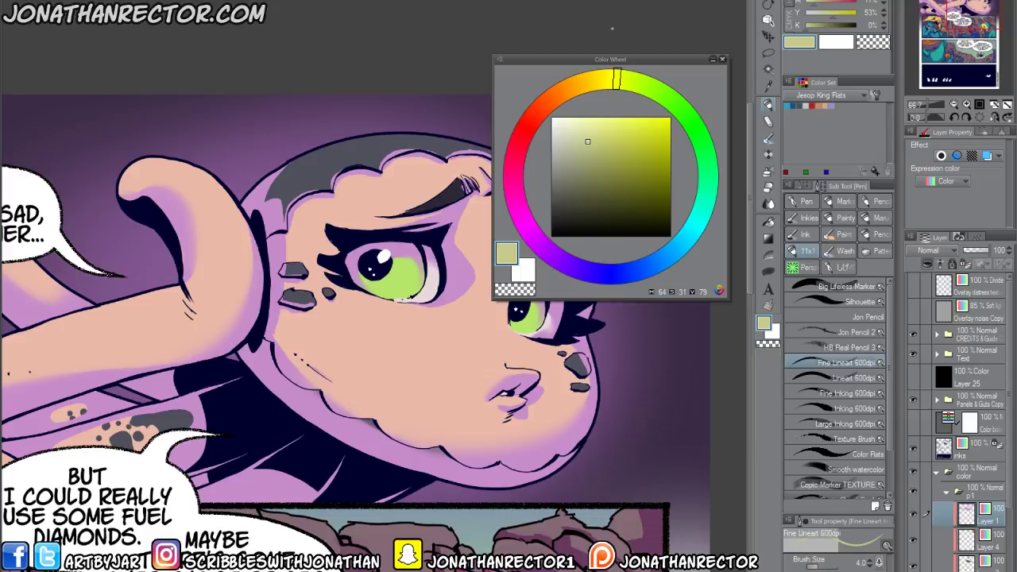
drag(617, 79, 607, 84)
click(607, 274)
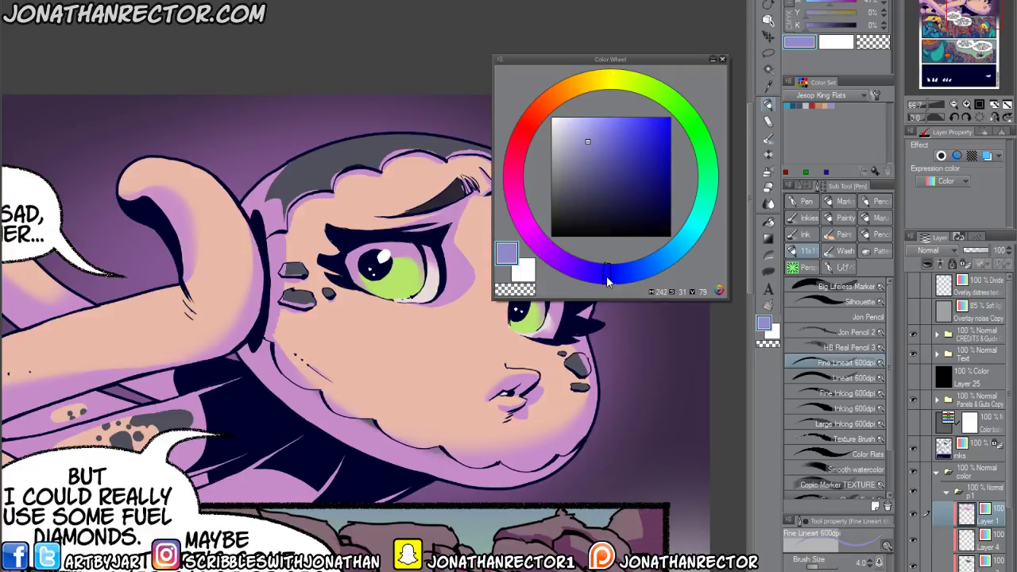
click(604, 272)
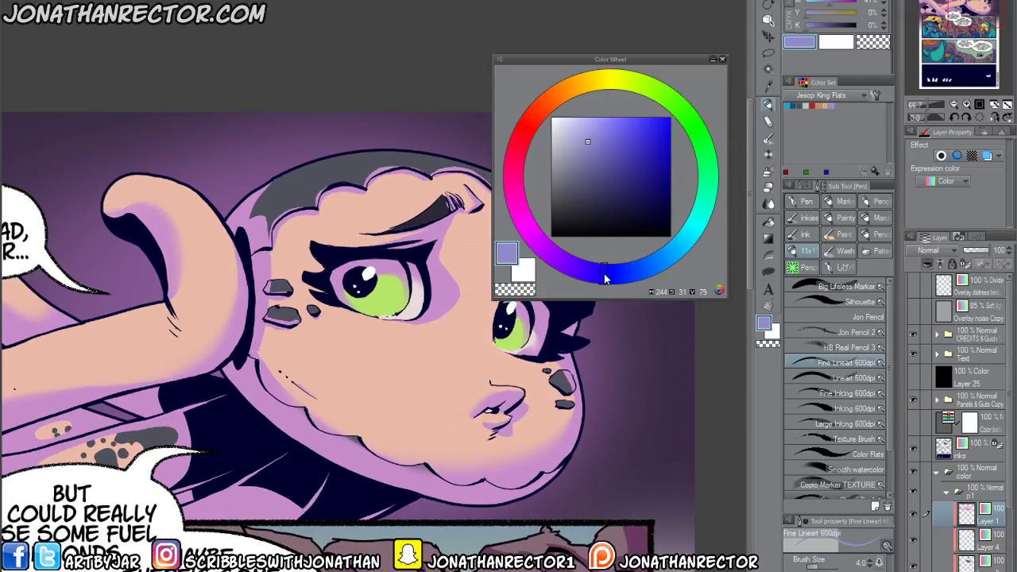
click(604, 274)
key(slash)
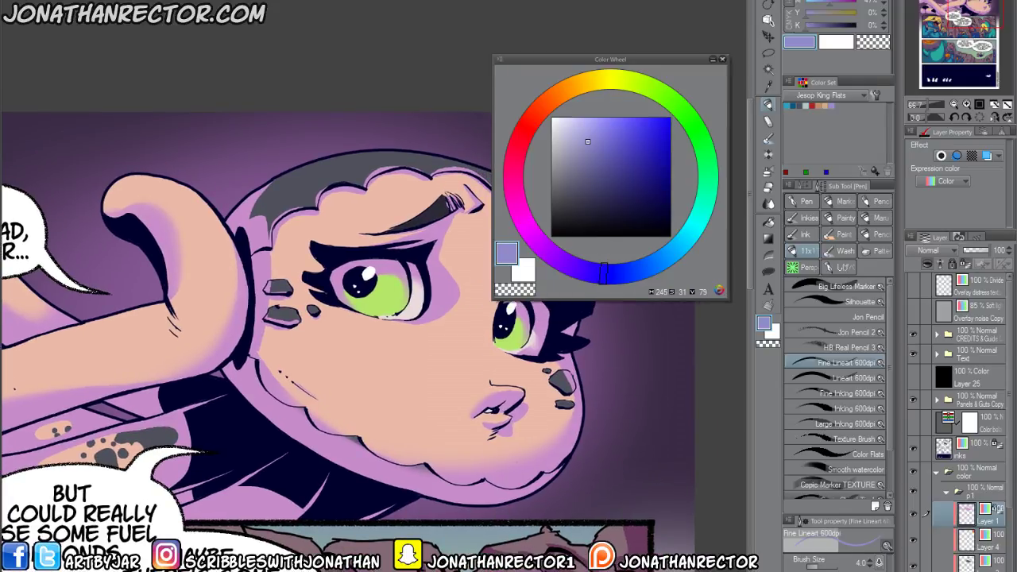
key(alt+Delete)
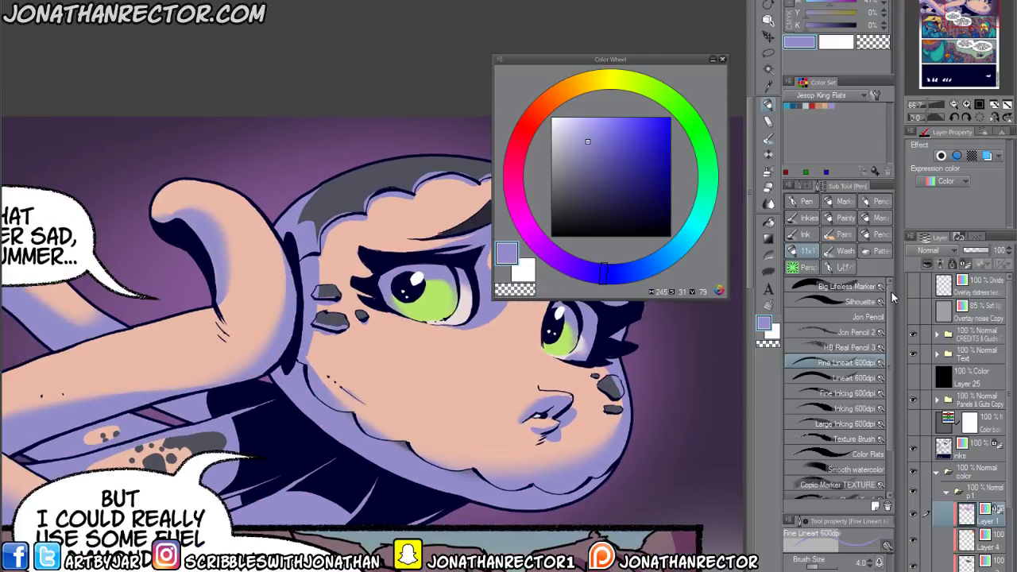
Set Layer 1's blending mode to Multiply and check the shading across the top panel.
click(928, 250)
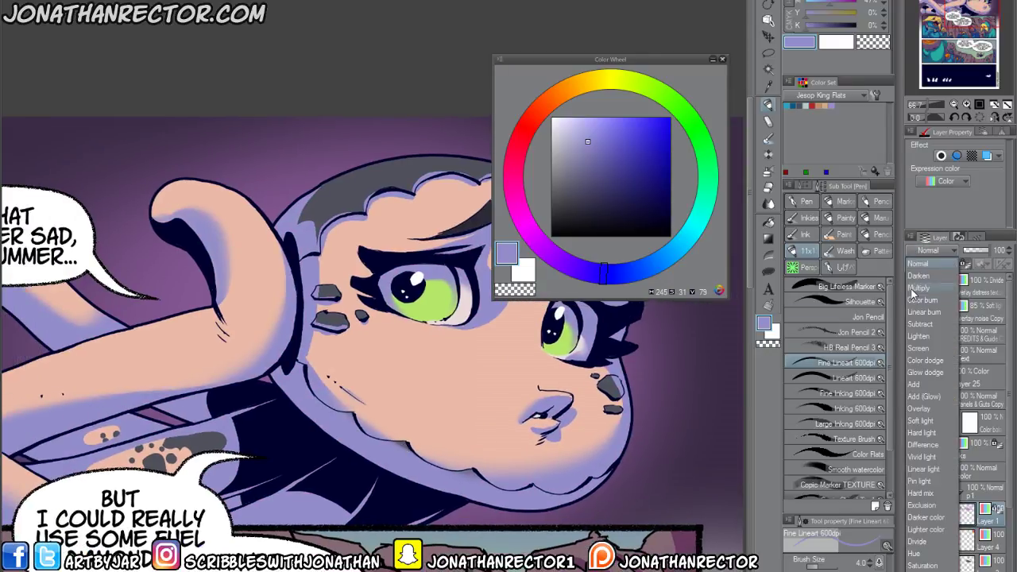
click(915, 289)
drag(330, 472, 552, 513)
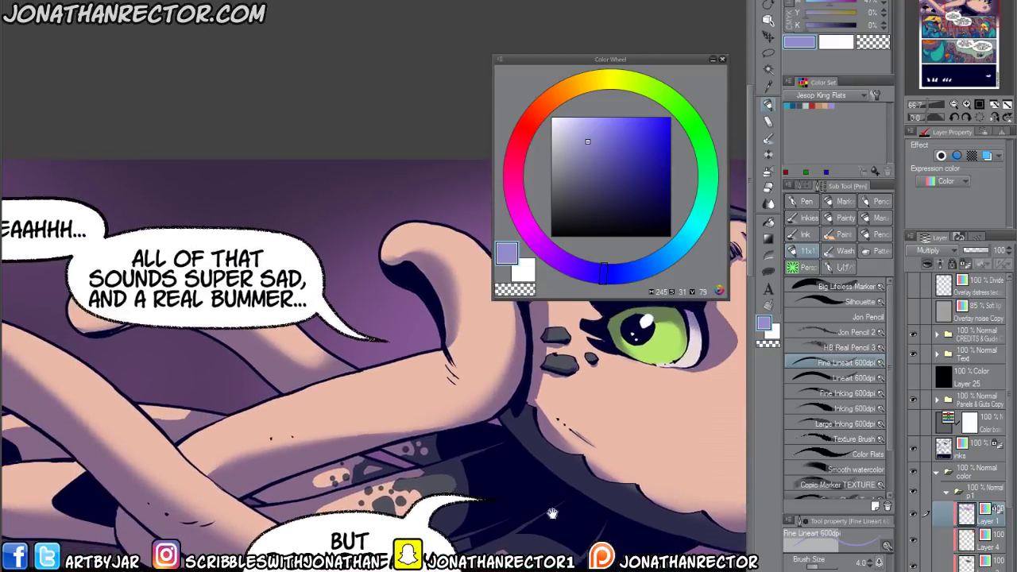
drag(511, 479, 242, 450)
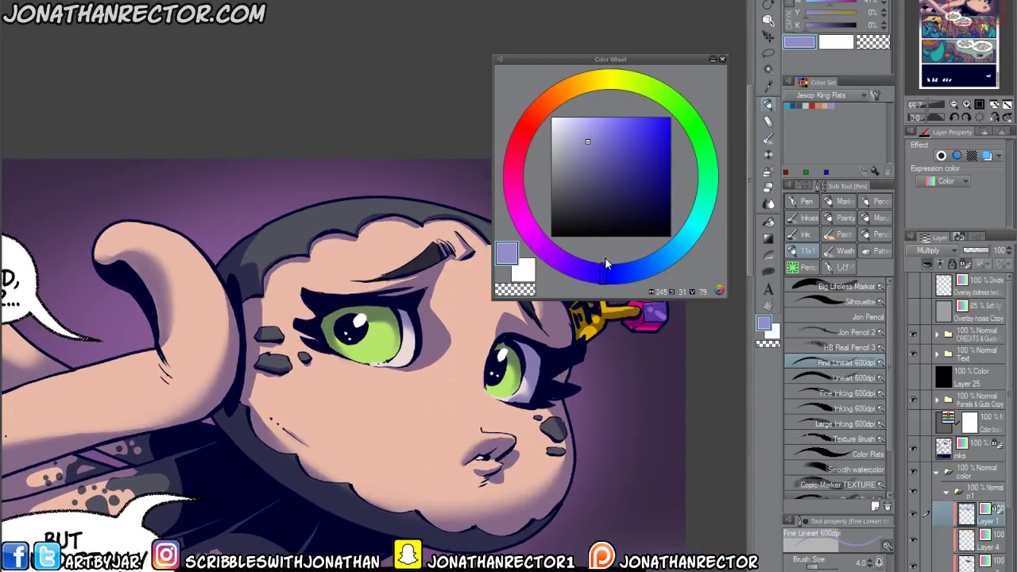
Refill Layer 1's shading first with a purple of hue 283 and finally with a blue of hue 203.
click(555, 262)
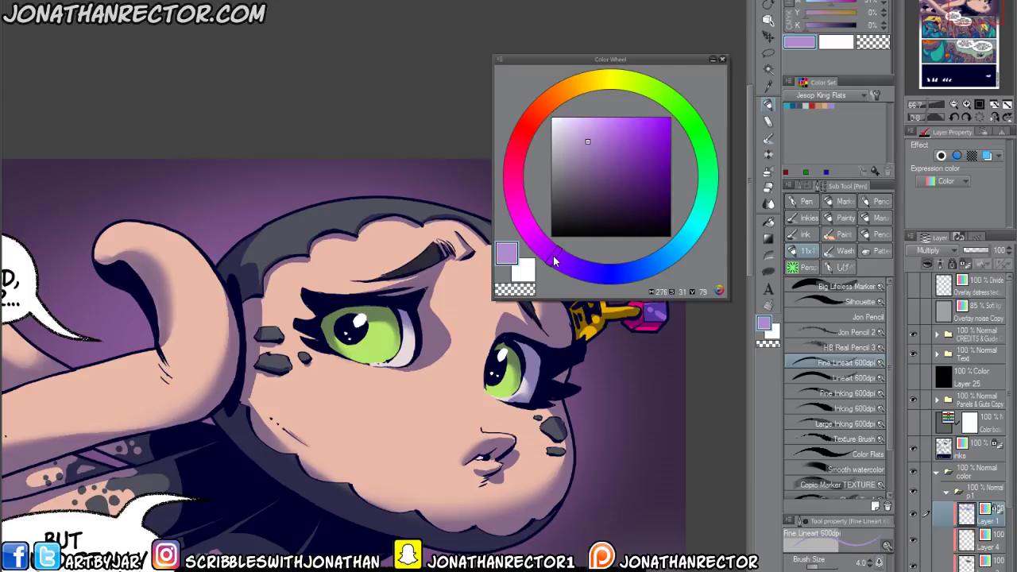
click(657, 268)
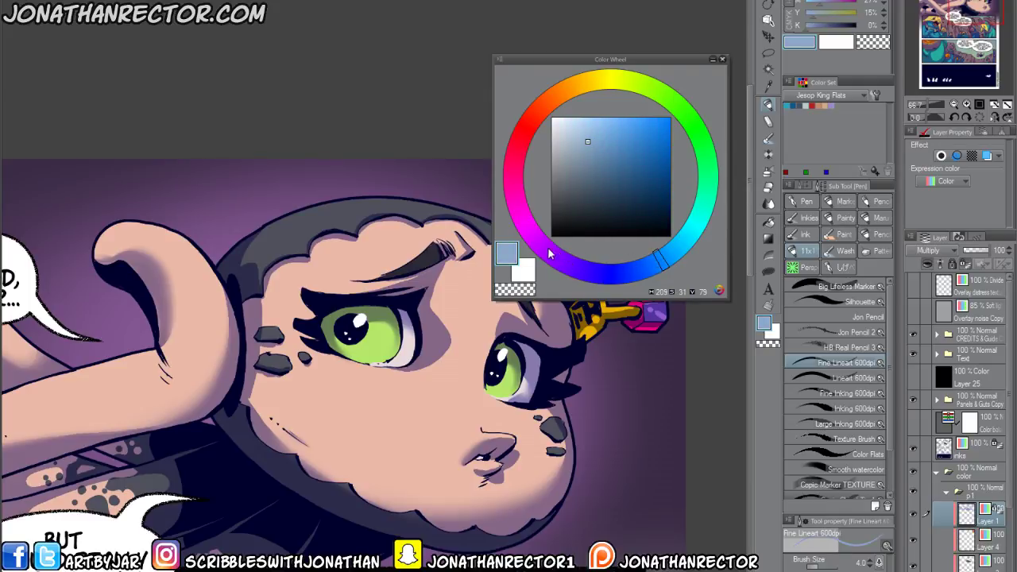
click(545, 255)
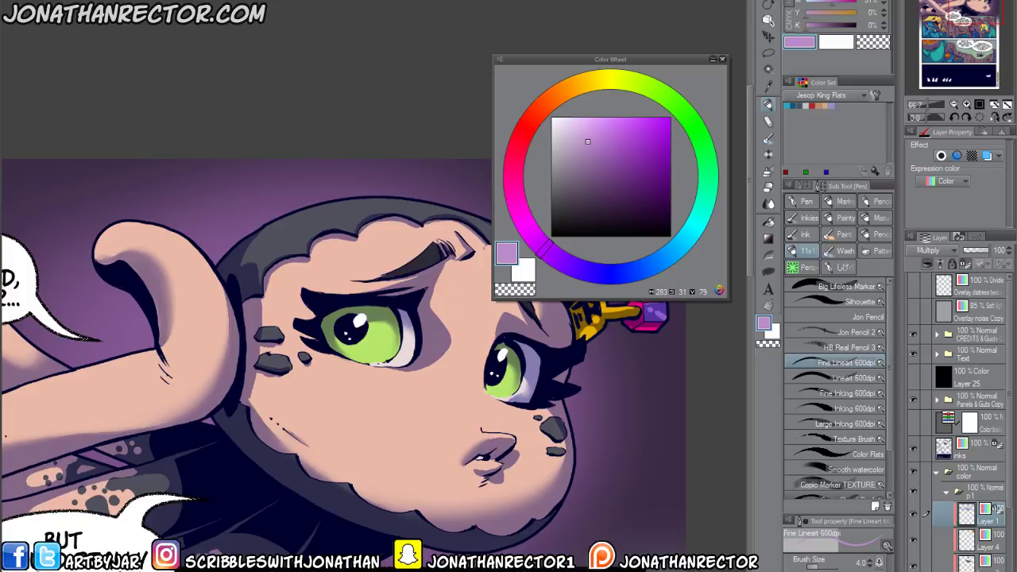
key(alt+Delete)
mouse_move(256, 461)
mouse_down()
mouse_move(364, 432)
mouse_move(320, 470)
mouse_move(300, 435)
mouse_up()
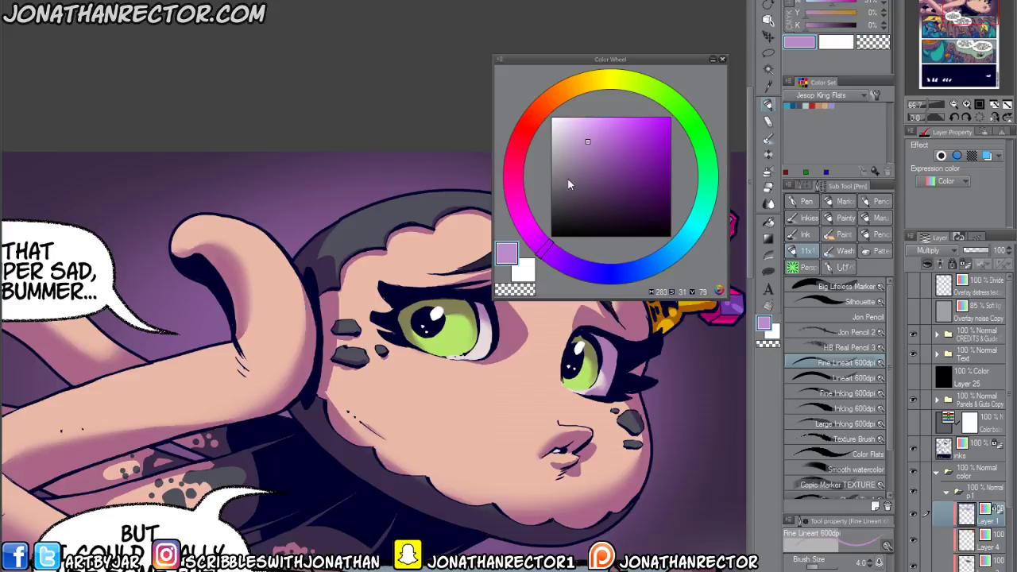
click(667, 251)
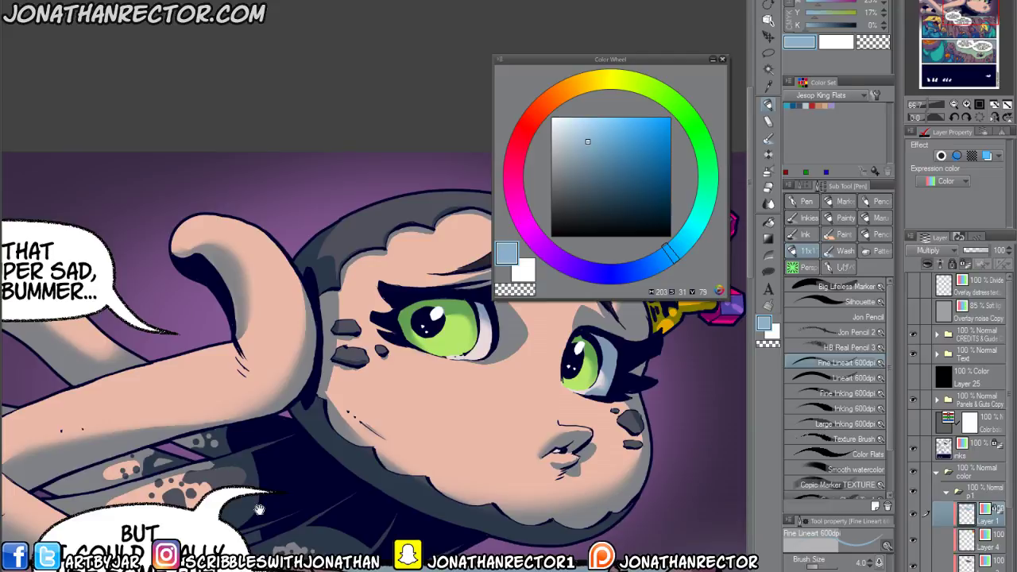
Examine the second panel's character shading by toggling the lupo folder and hiding the top shading layer inside it.
drag(259, 511, 221, 108)
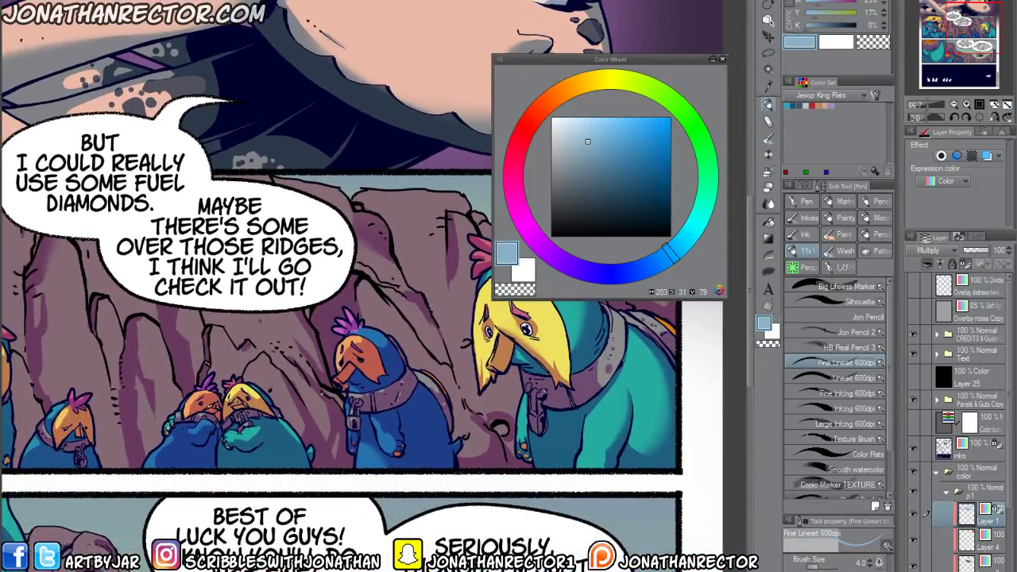
click(947, 492)
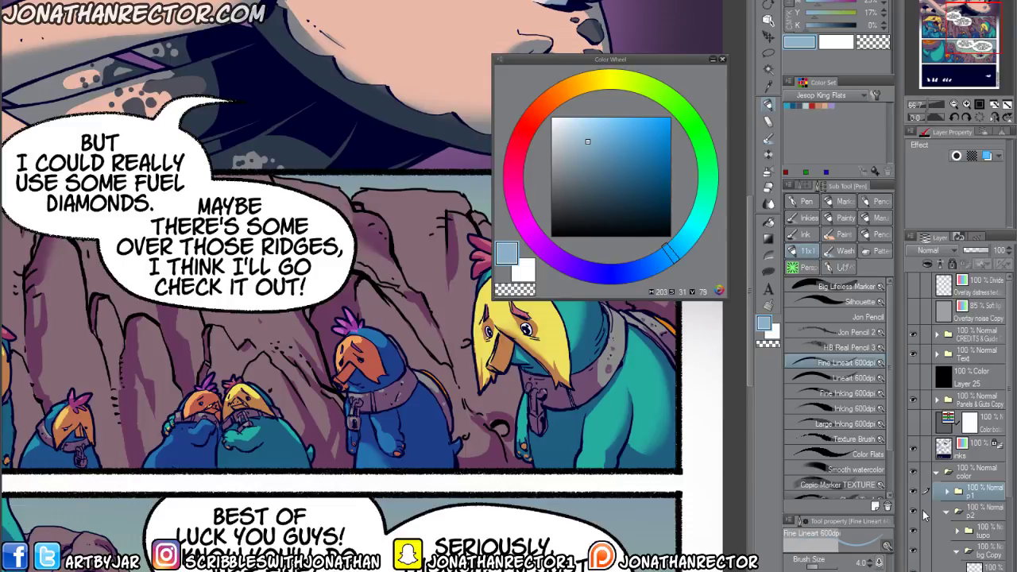
click(915, 531)
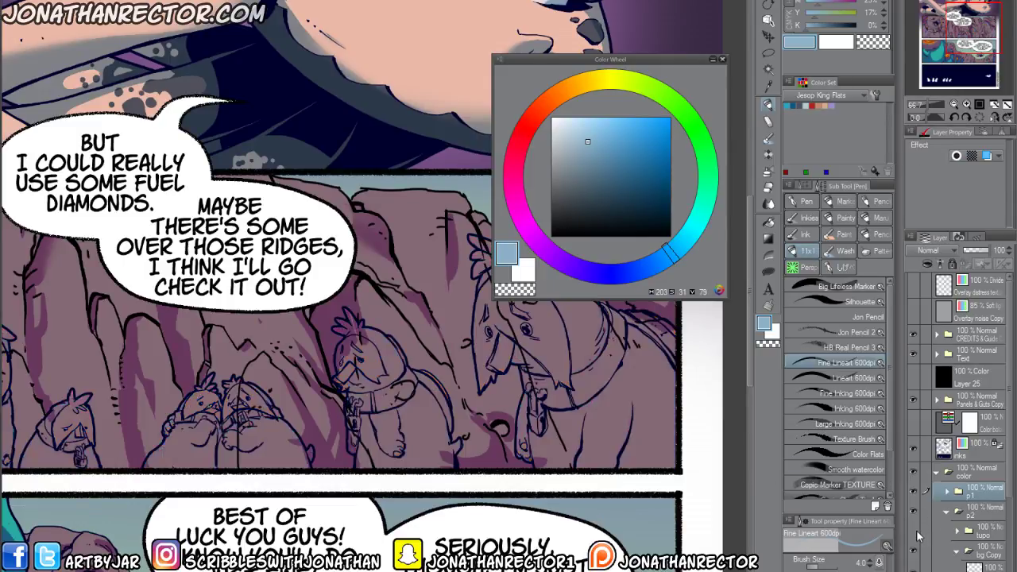
click(915, 531)
click(956, 530)
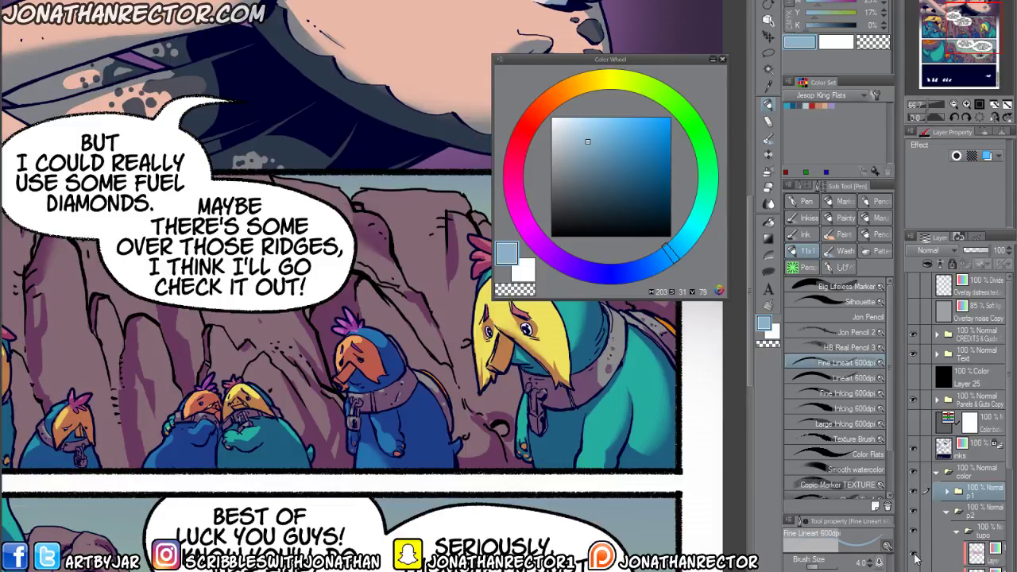
click(914, 552)
Sample the sky colour in the second panel and shift it to a muted red of hue 349.
drag(237, 355, 333, 534)
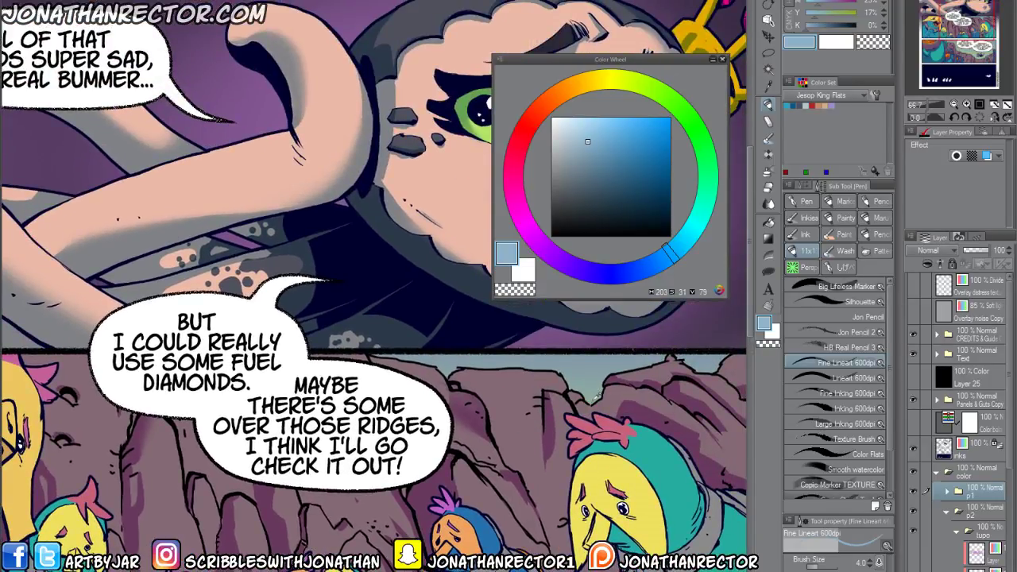
alt+click(595, 400)
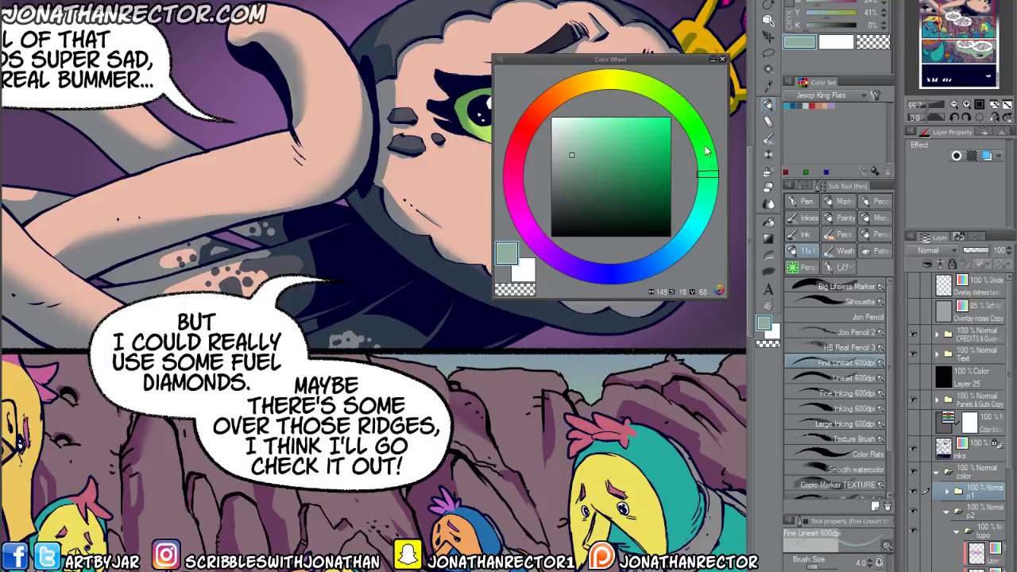
mouse_move(711, 174)
mouse_down()
mouse_move(708, 162)
mouse_move(707, 180)
mouse_up()
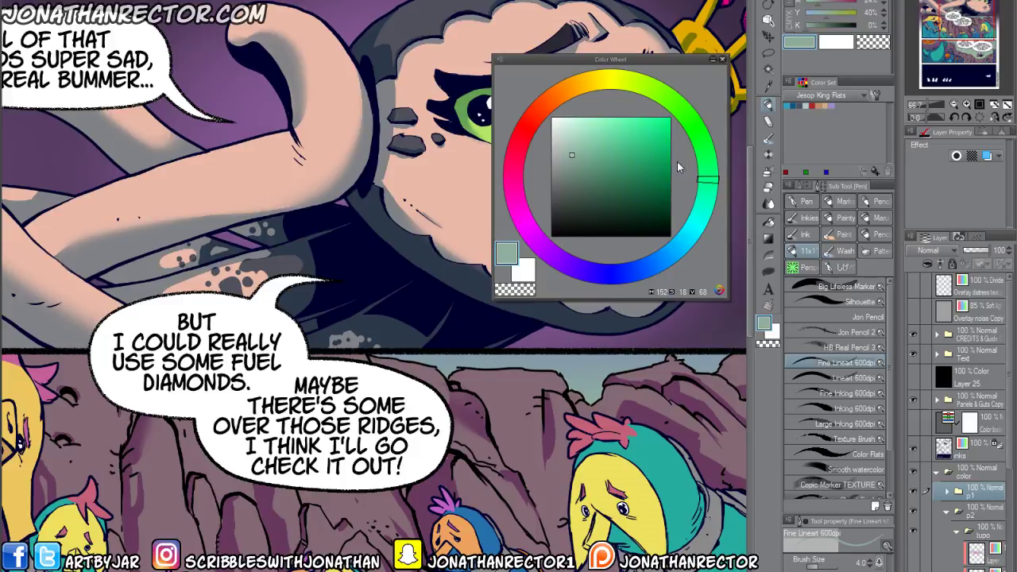
click(516, 171)
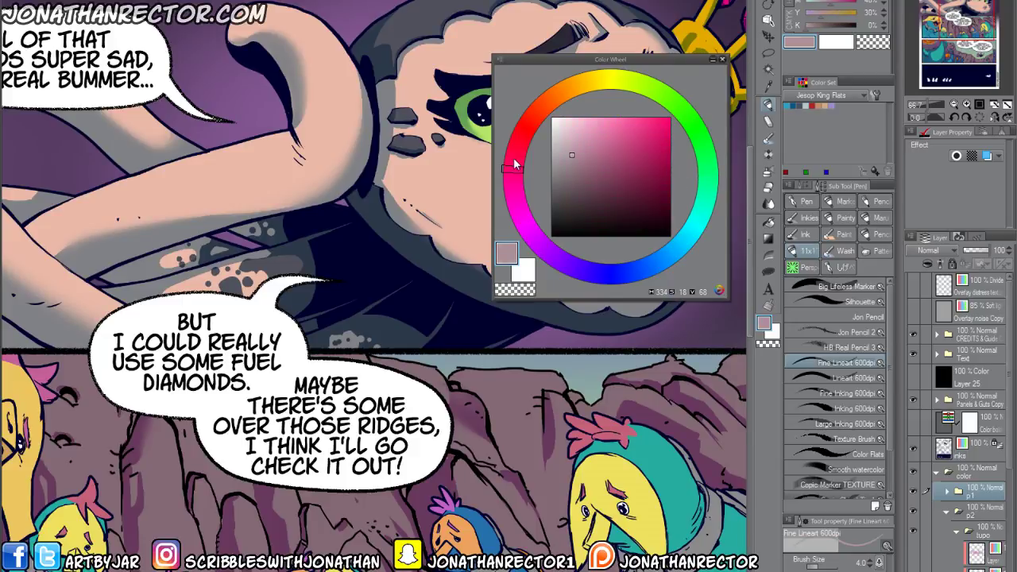
drag(515, 159, 515, 142)
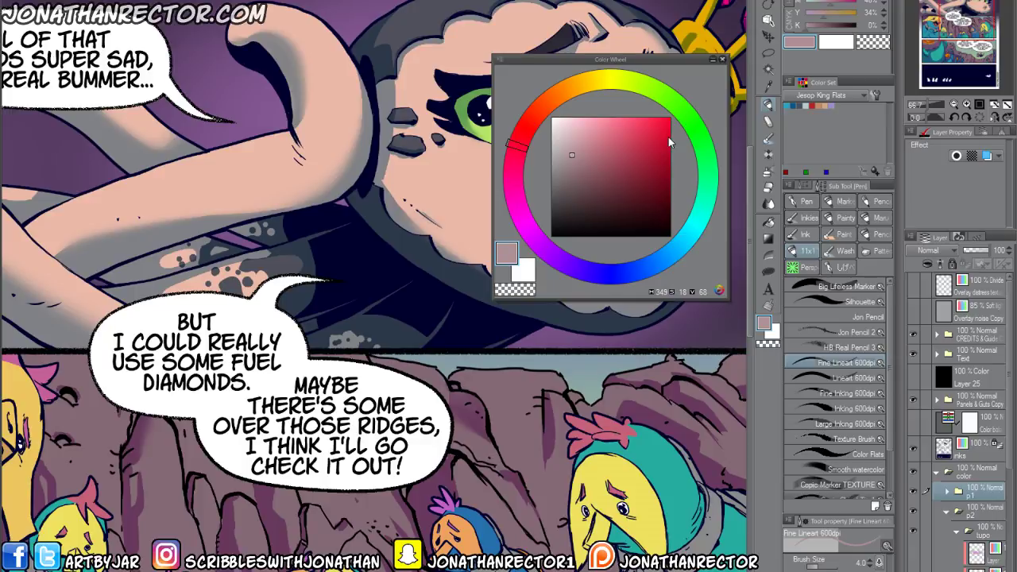
Lock the transparent pixels of the lupo folder's top shading layer and refill the characters' shadows with the muted red.
click(926, 553)
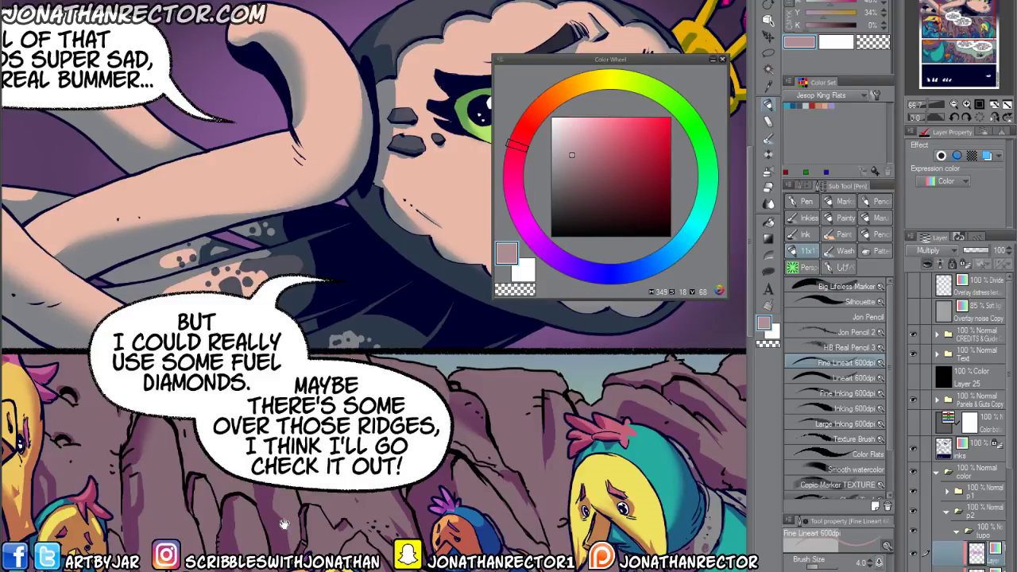
drag(284, 524, 279, 514)
key(alt+Delete)
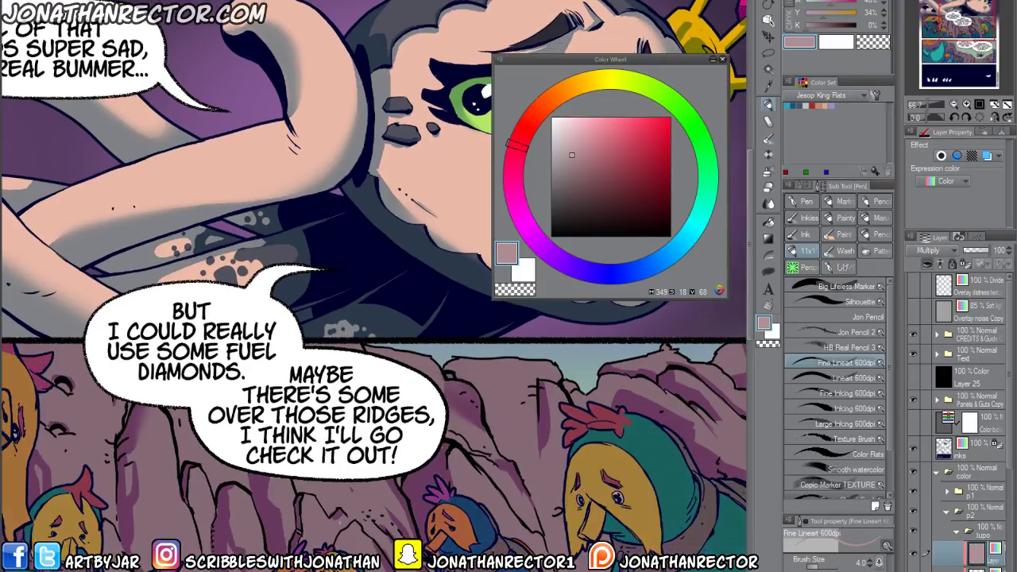
key(ctrl+z)
key(slash)
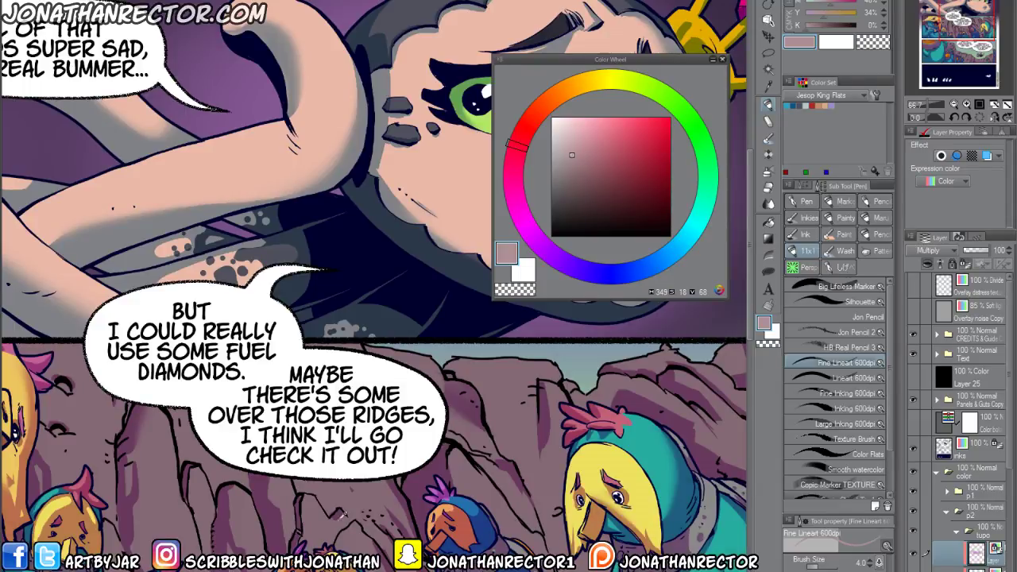
drag(253, 522, 251, 512)
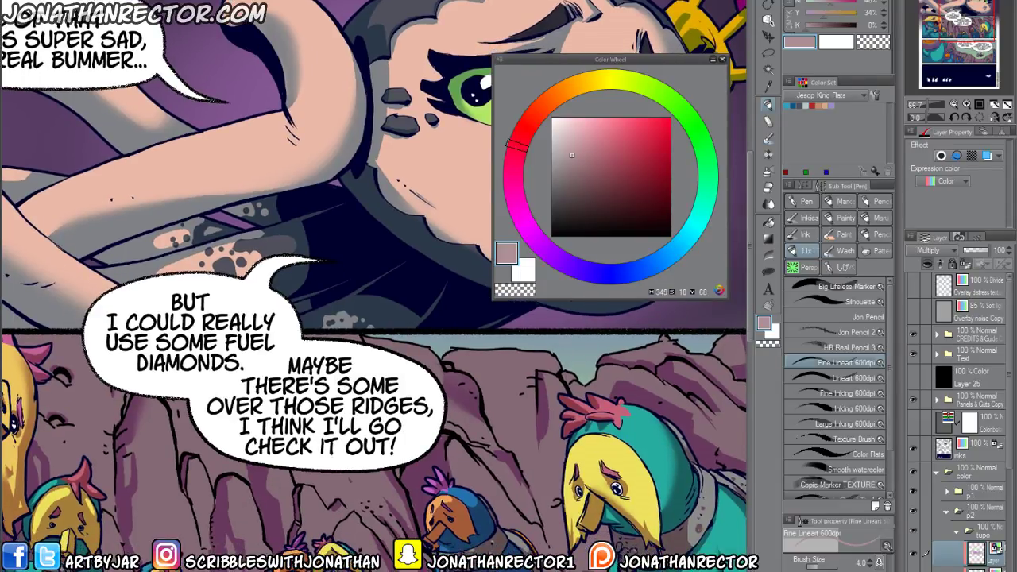
scroll(1000, 508, down, 5)
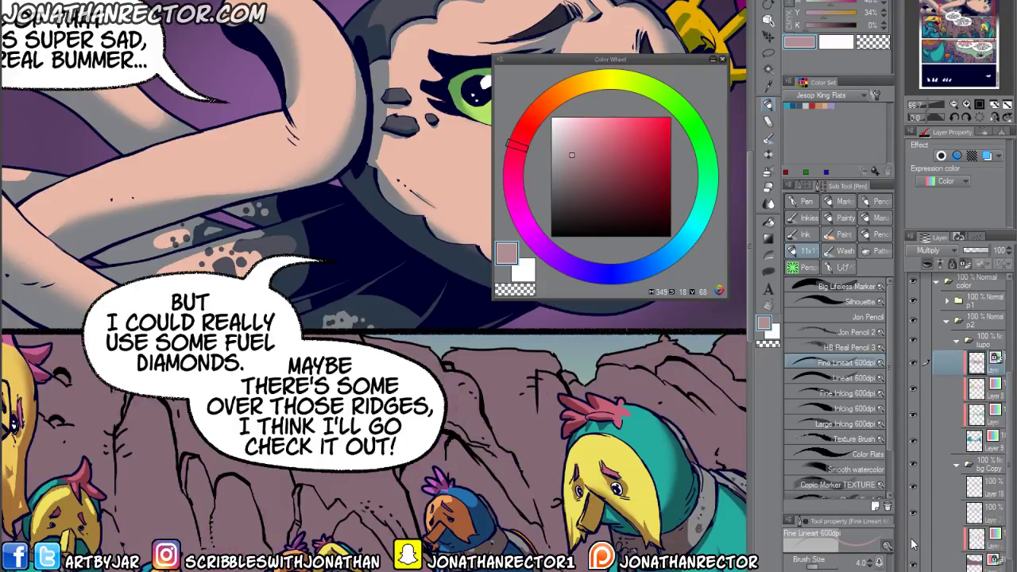
Show the bg Copy folder's rock shading layer and examine how the rock and character shadows work across the second and third panels.
click(928, 539)
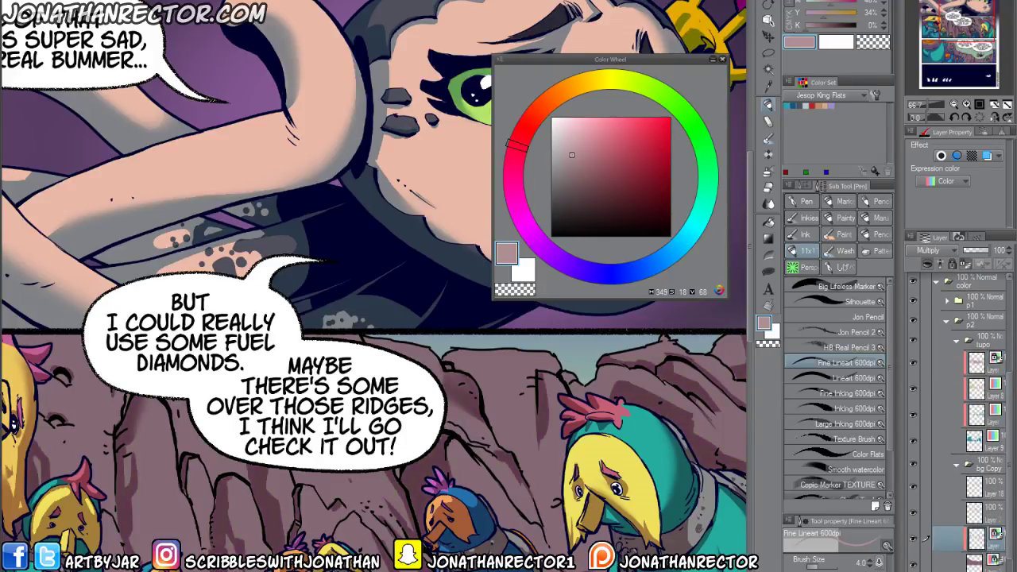
drag(534, 541, 453, 503)
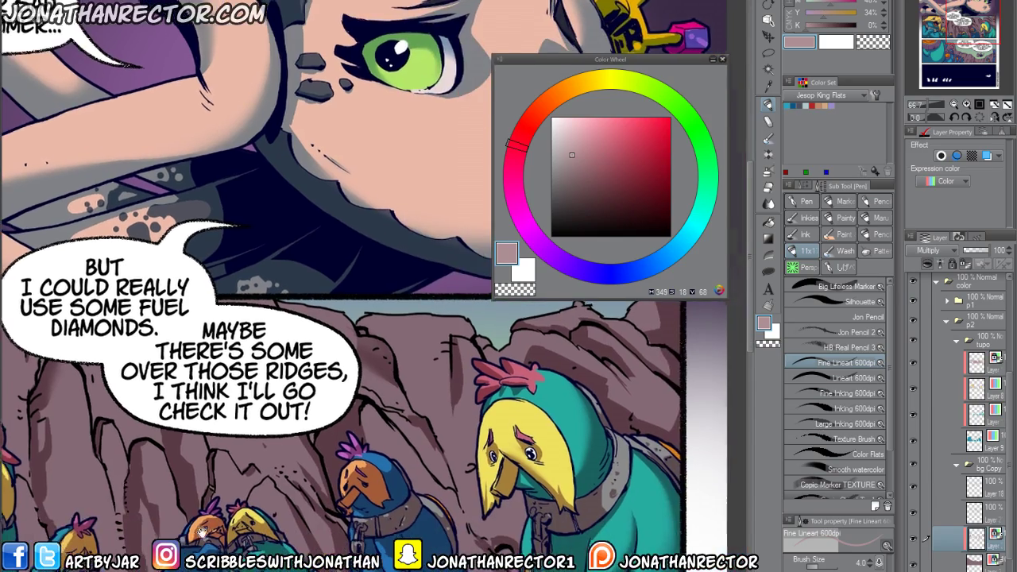
drag(205, 528, 362, 549)
drag(289, 550, 436, 540)
scroll(165, 438, down, 1)
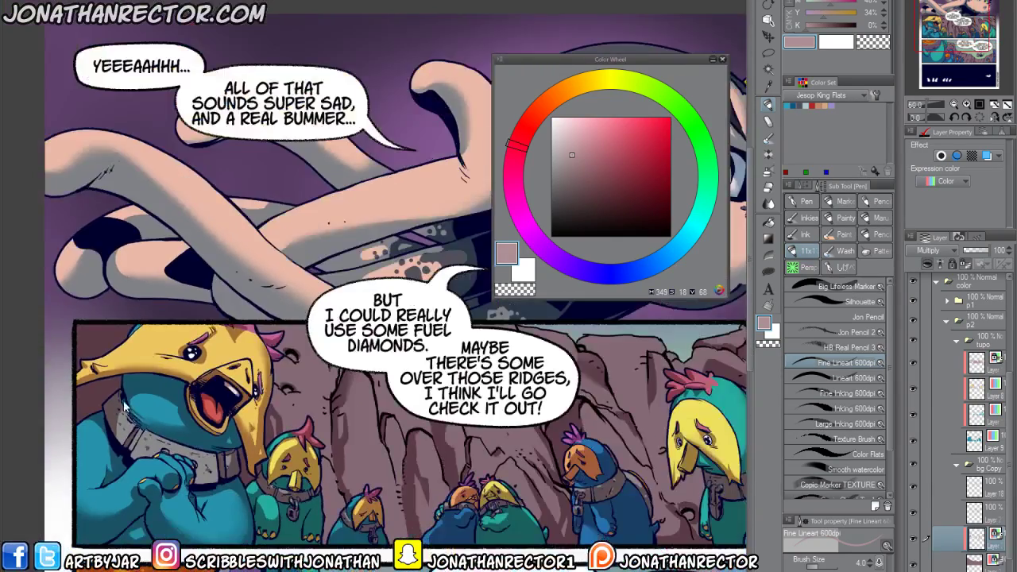
drag(127, 407, 95, 211)
key(Tab)
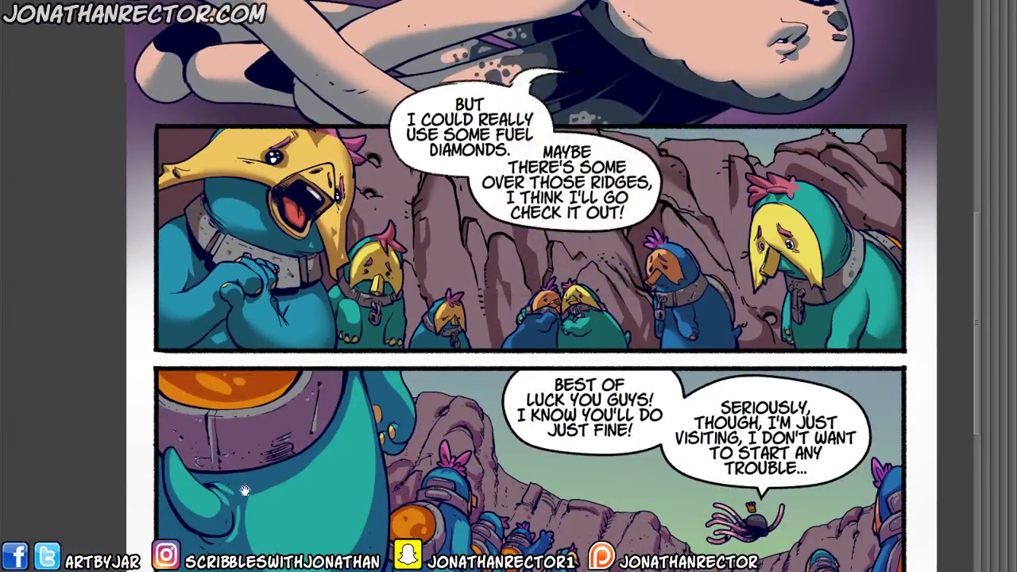
drag(244, 493, 151, 402)
scroll(509, 286, up, 3)
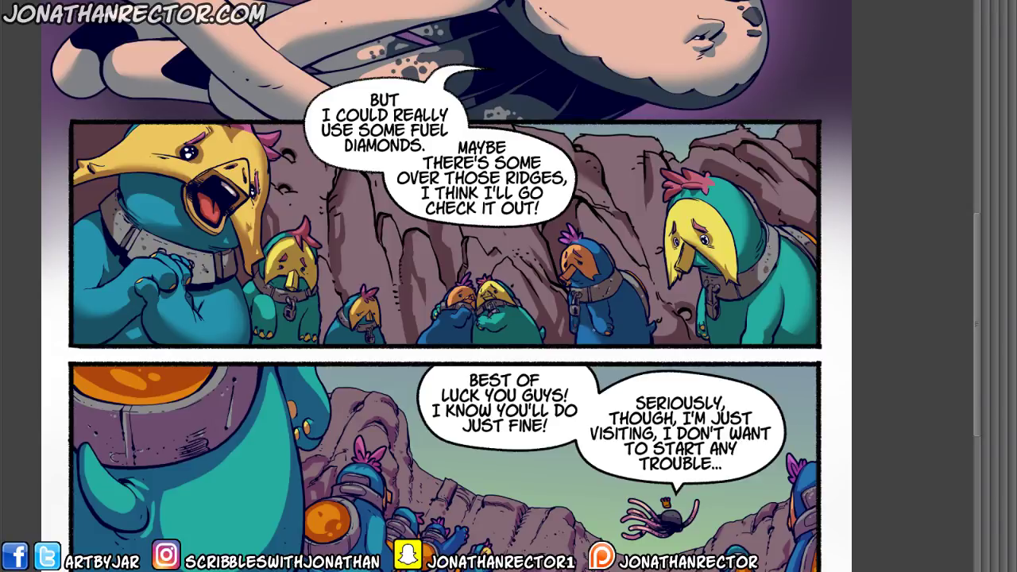
drag(307, 510, 313, 489)
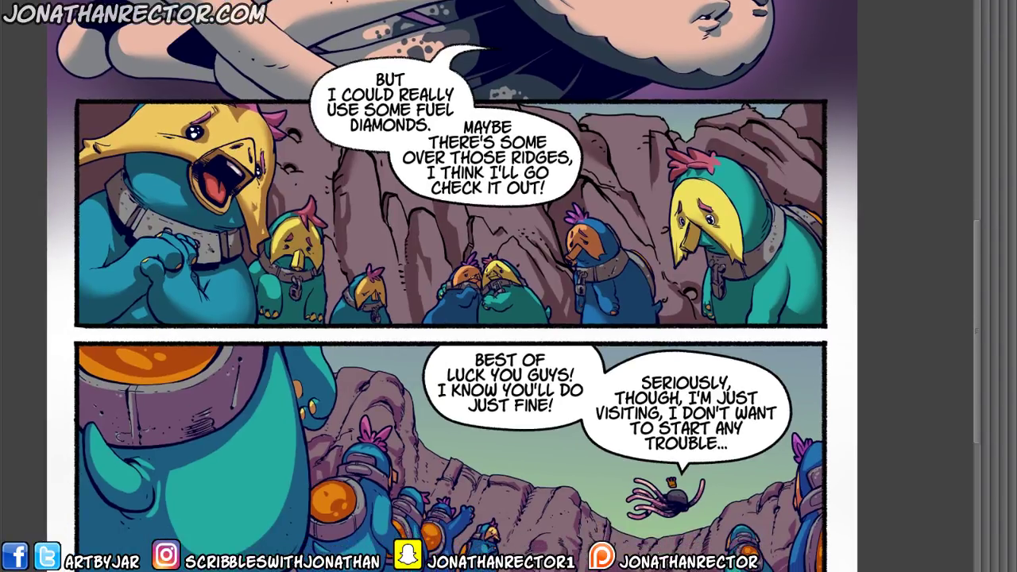
scroll(508, 286, down, 3)
scroll(509, 286, up, 3)
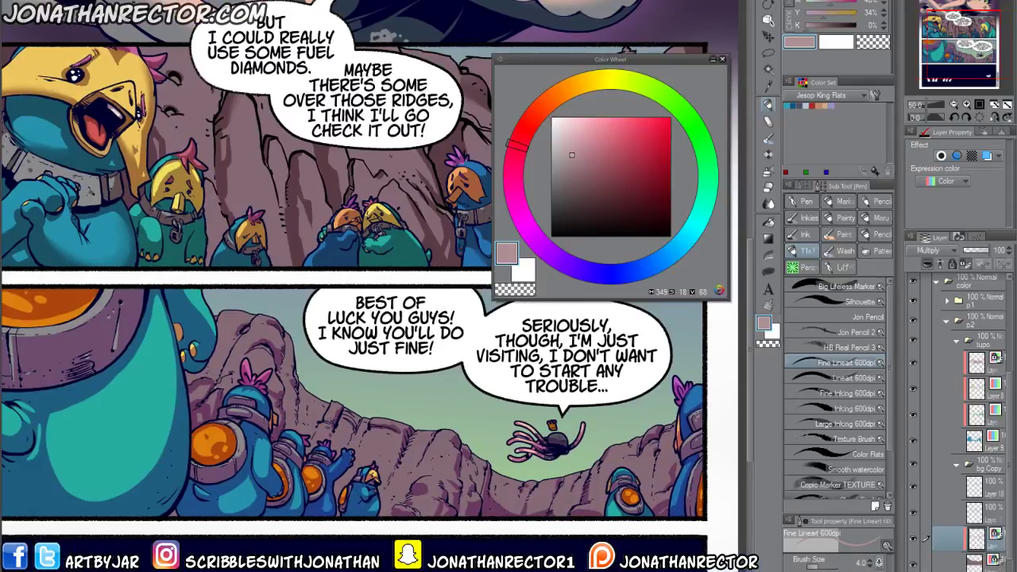
drag(270, 431, 308, 509)
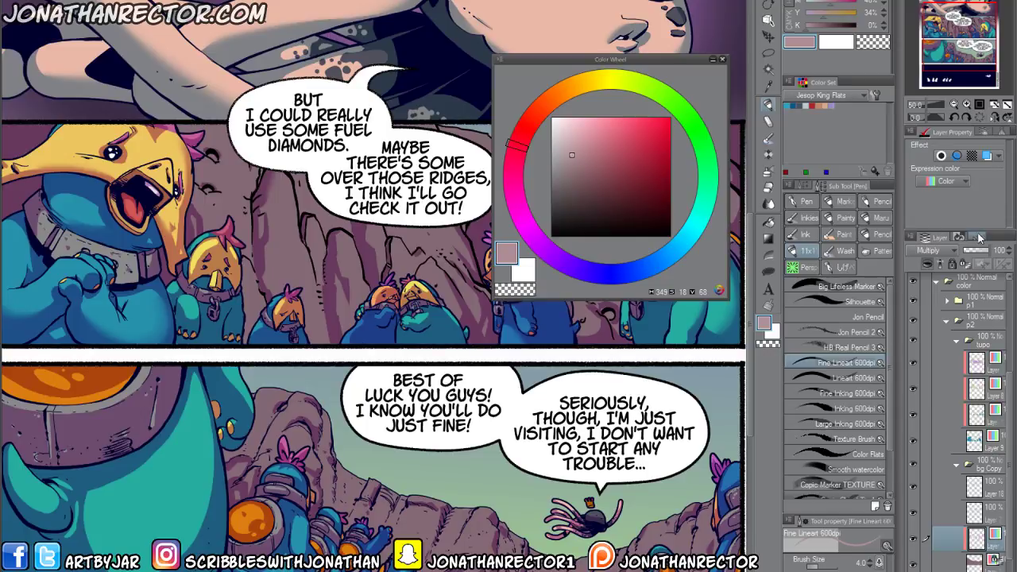
Revert the page to its opened Chap1_pg13 state in the edit history and collapse the p2 folder.
click(941, 233)
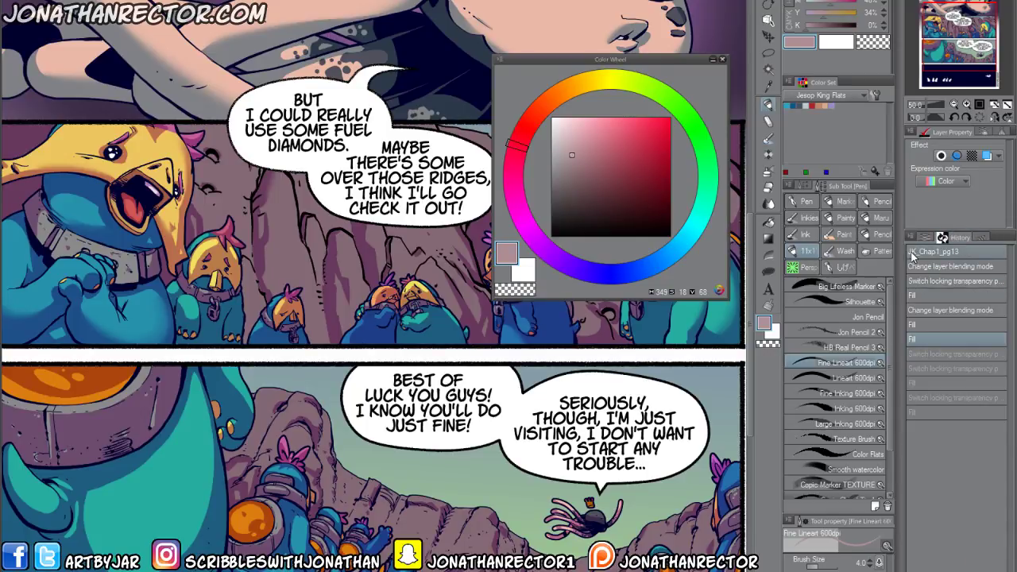
click(920, 237)
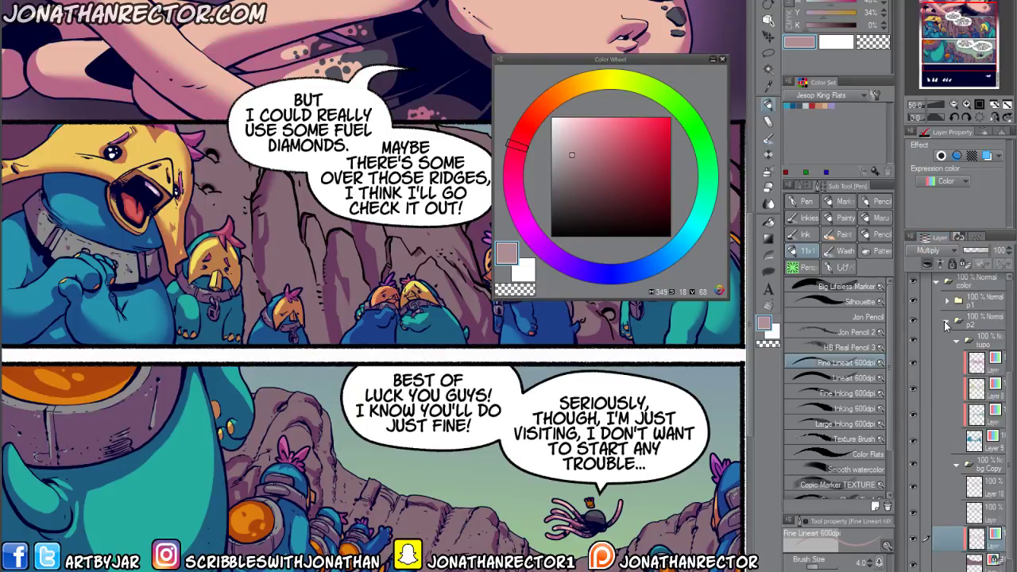
click(947, 322)
scroll(373, 286, up, 3)
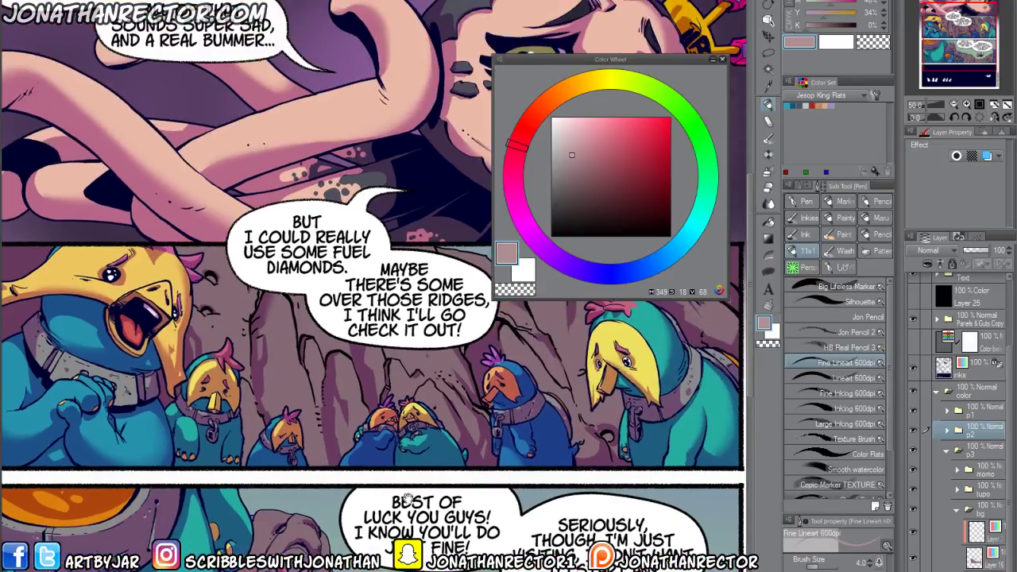
Dock the floating colour wheel above the colour set.
drag(521, 60, 811, 3)
drag(347, 400, 402, 550)
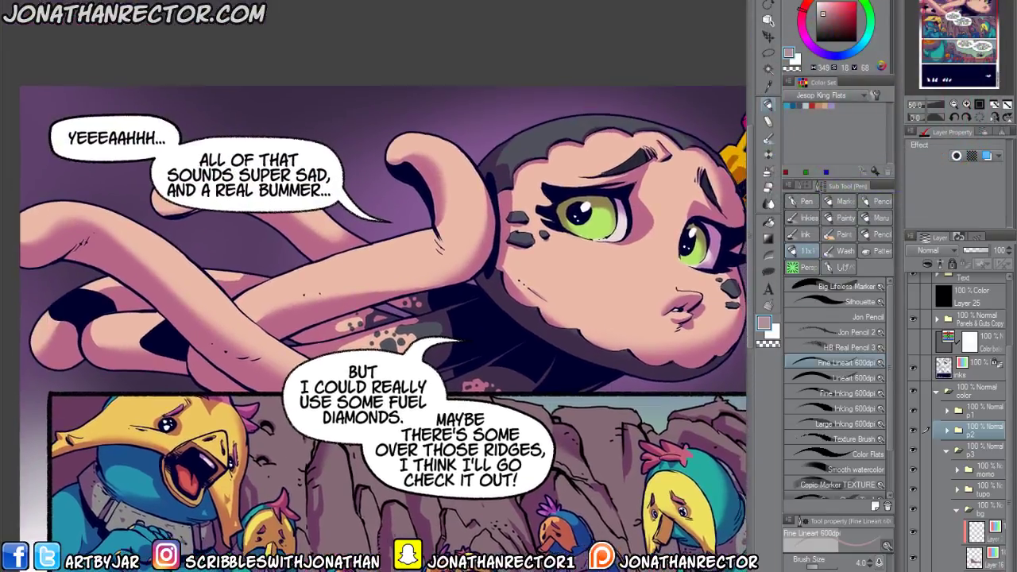
scroll(337, 487, down, 1)
scroll(326, 537, down, 5)
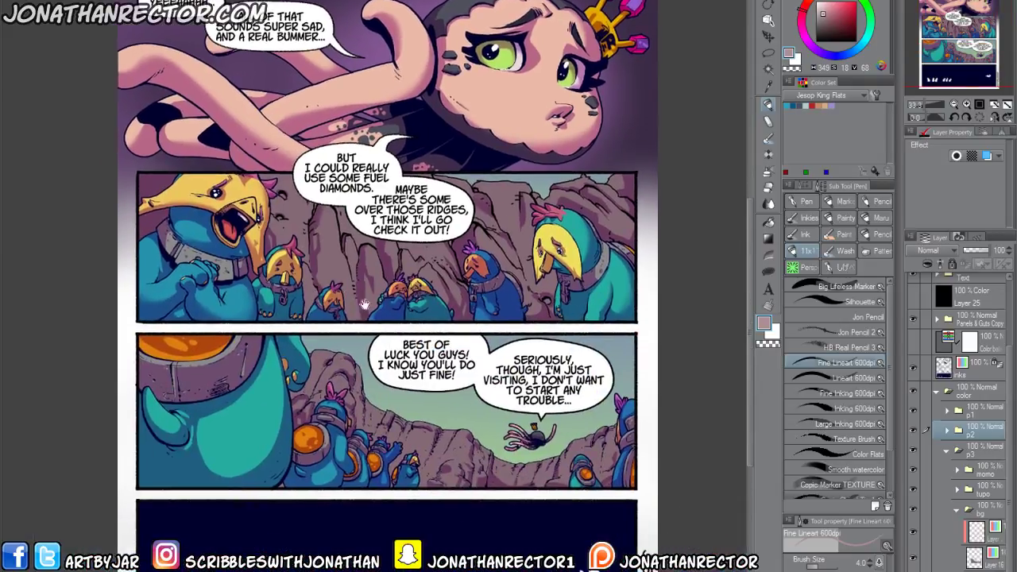
Show the existing colour balance correction layer above the inks and inspect its settings, leaving them as they are.
click(916, 342)
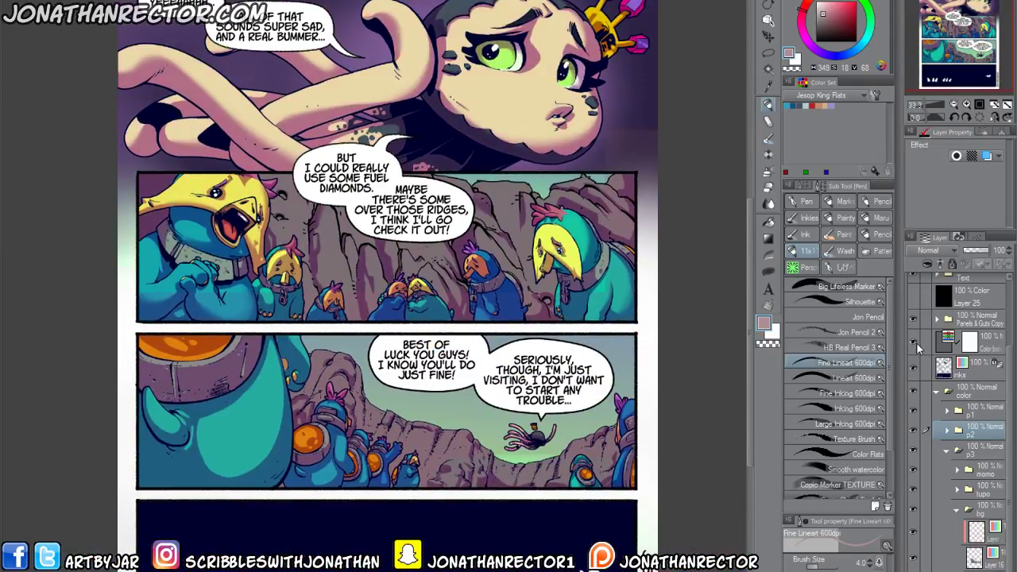
scroll(741, 358, up, 2)
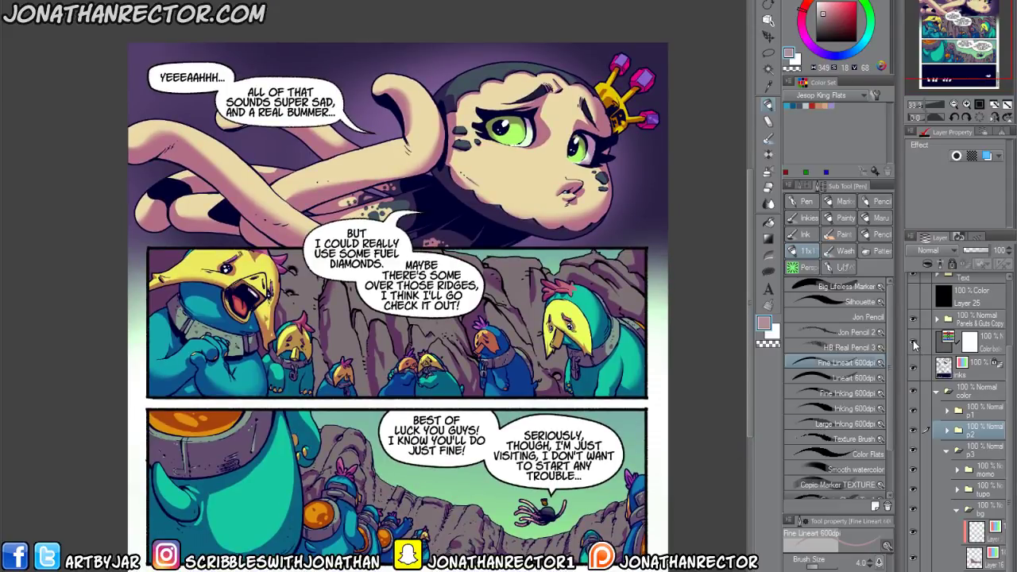
double_click(947, 340)
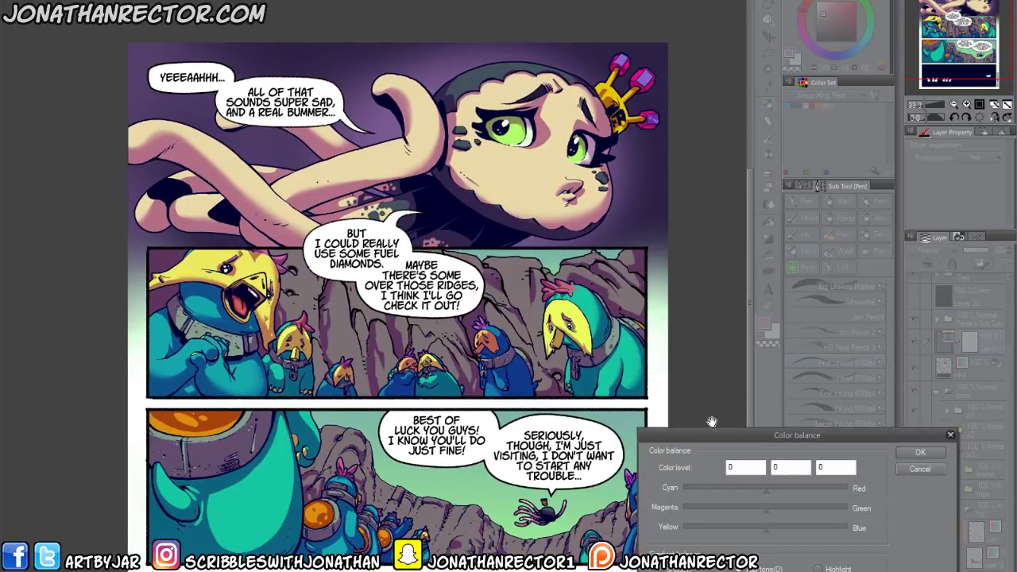
drag(712, 421, 526, 259)
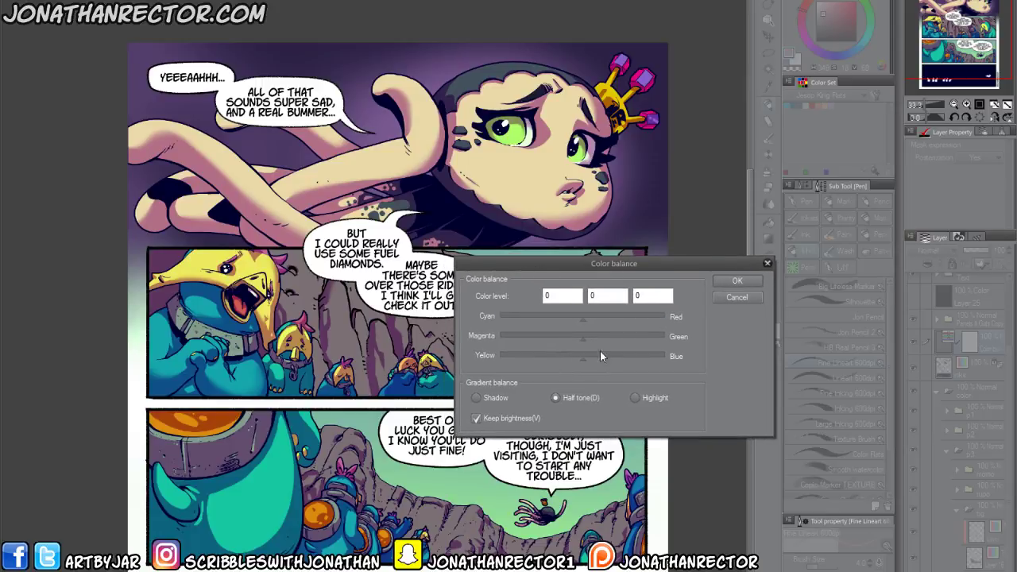
click(732, 300)
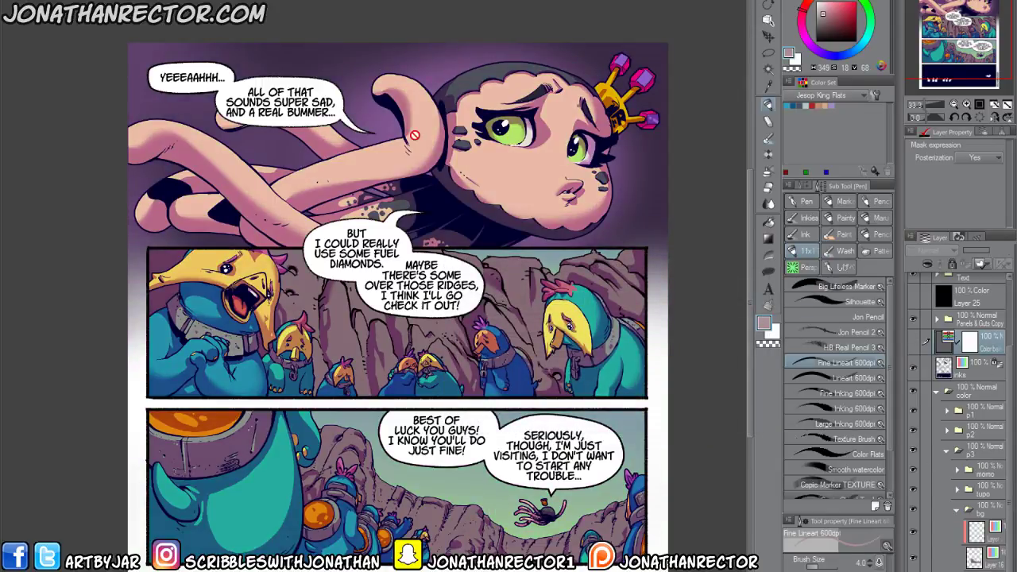
Add a new Color balance correction layer with shadow levels of -24 cyan-red, 0 magenta-green and 15 yellow-blue.
key(alt+l)
mouse_move(282, 2)
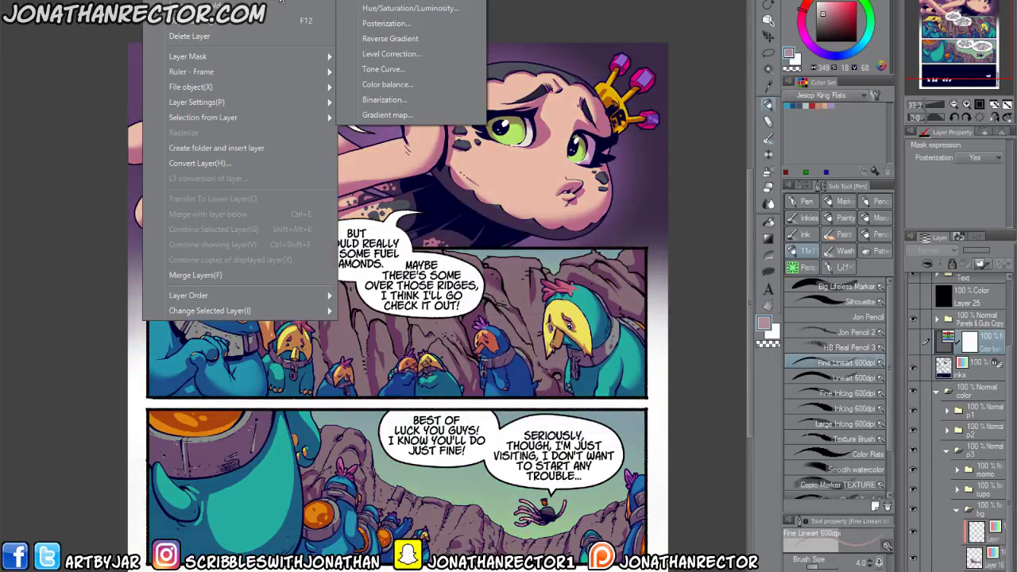
click(381, 84)
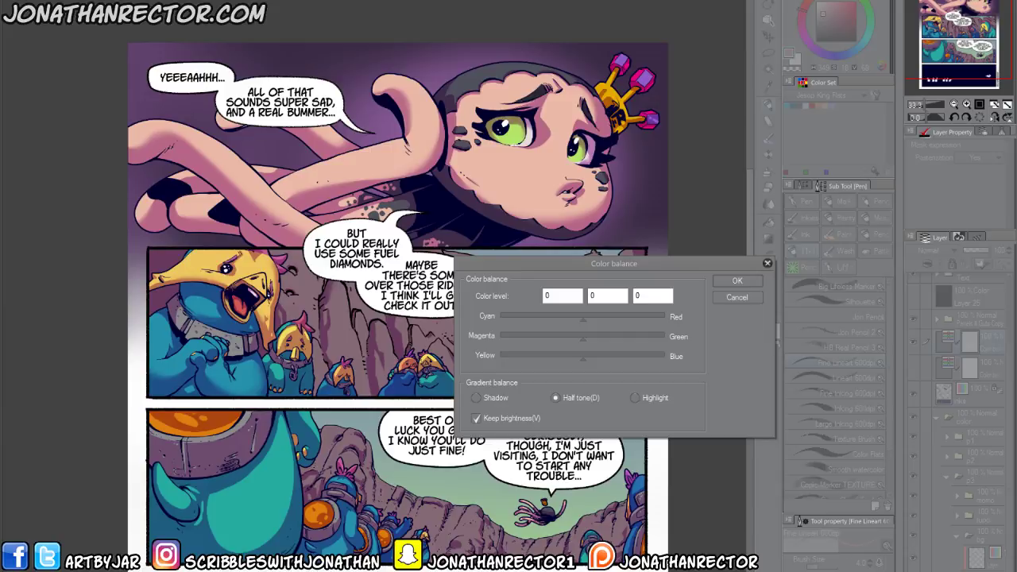
drag(488, 267, 522, 259)
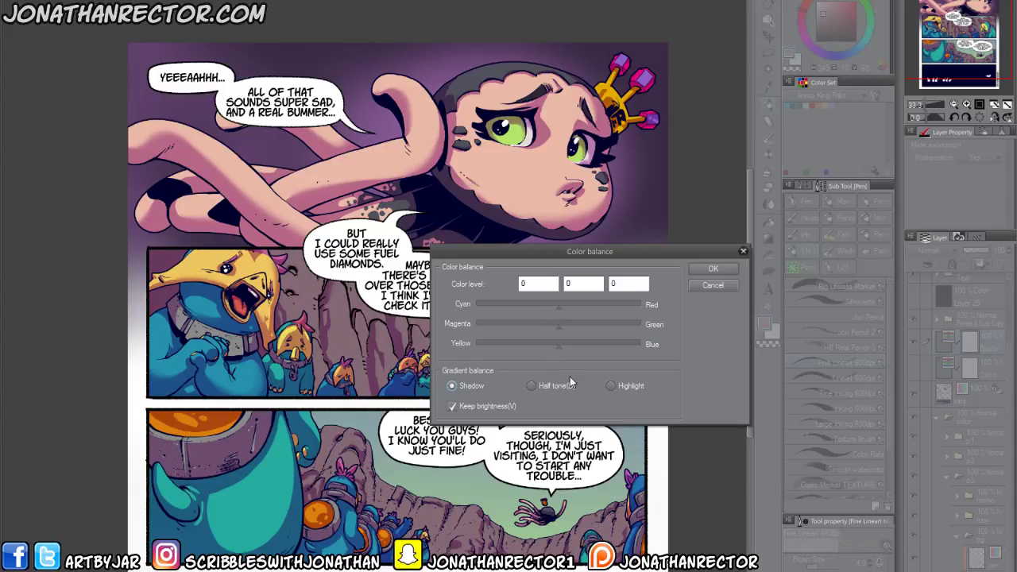
click(577, 347)
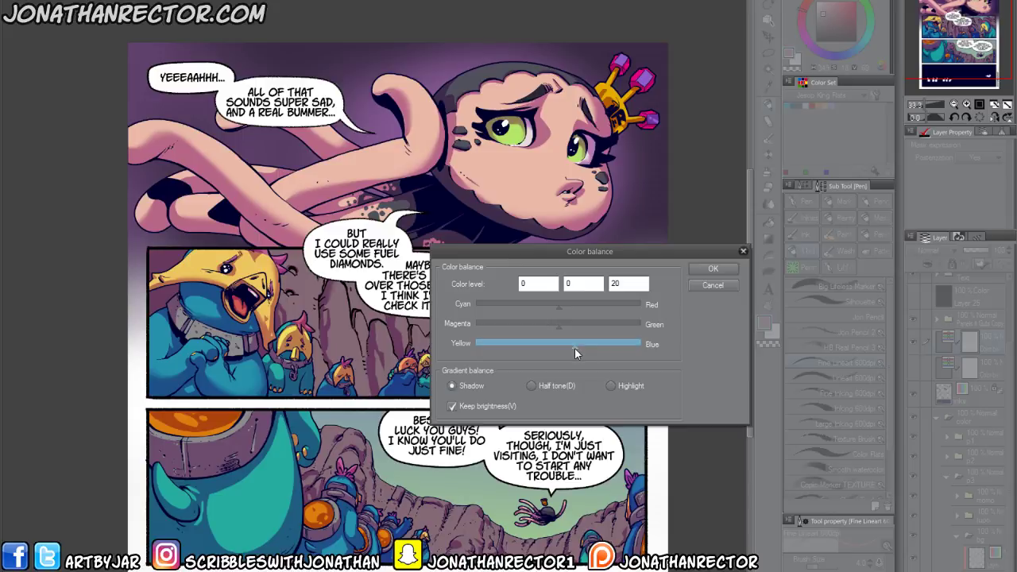
drag(573, 346, 572, 348)
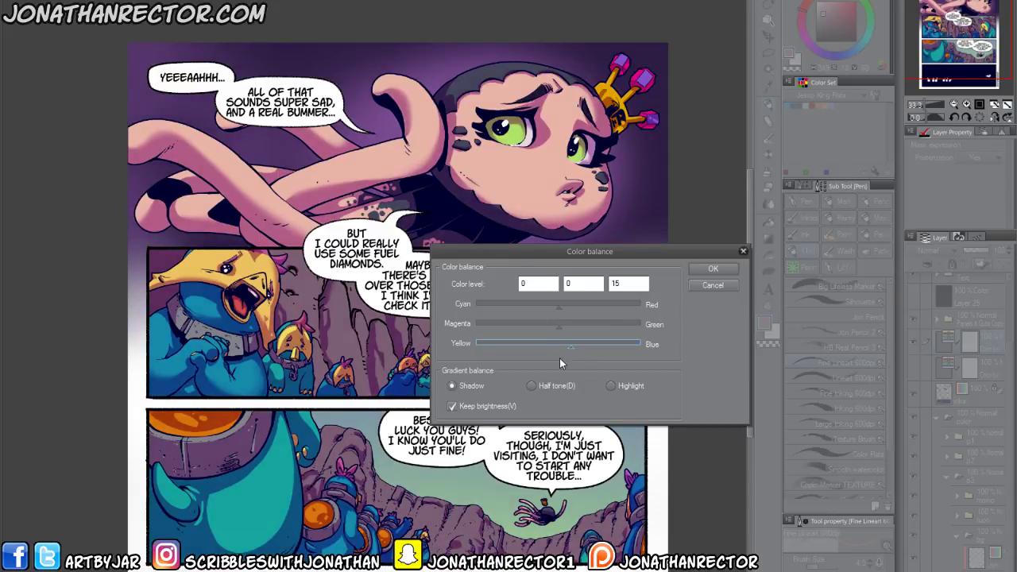
click(548, 305)
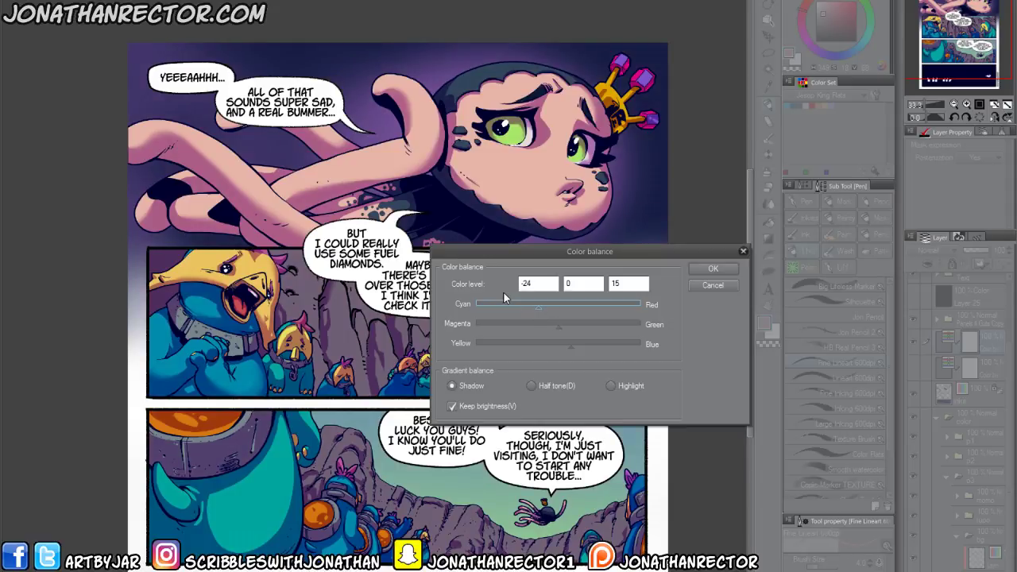
Set the new colour balance layer's highlight levels to 22 cyan-red, 0 magenta-green and -20 yellow-blue.
click(610, 386)
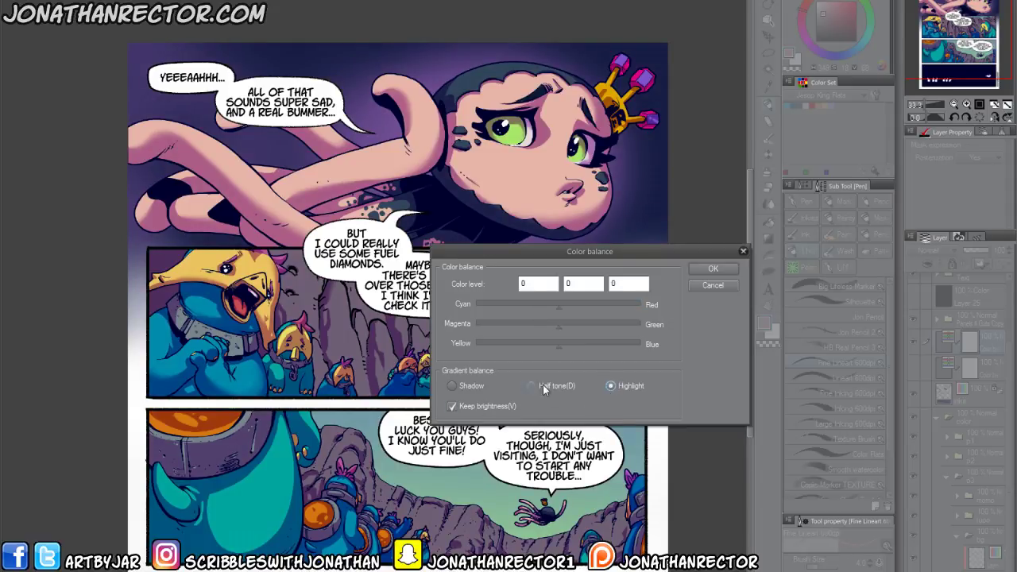
click(541, 347)
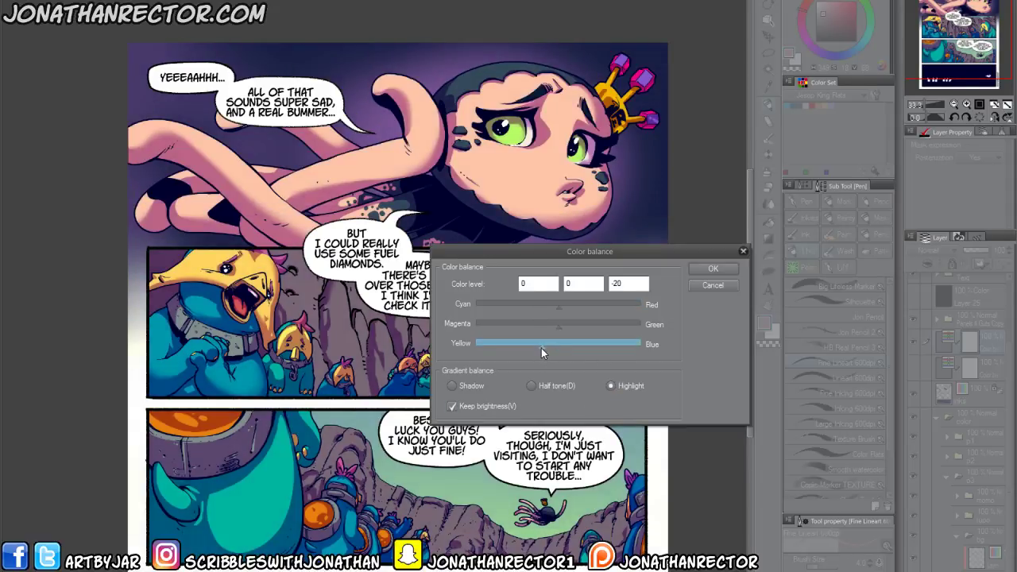
click(581, 307)
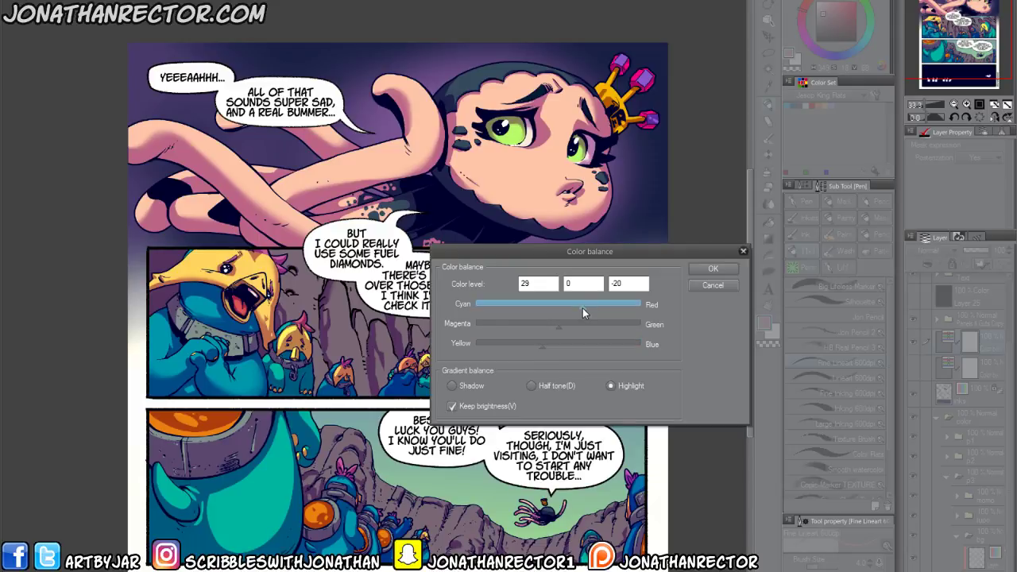
click(578, 307)
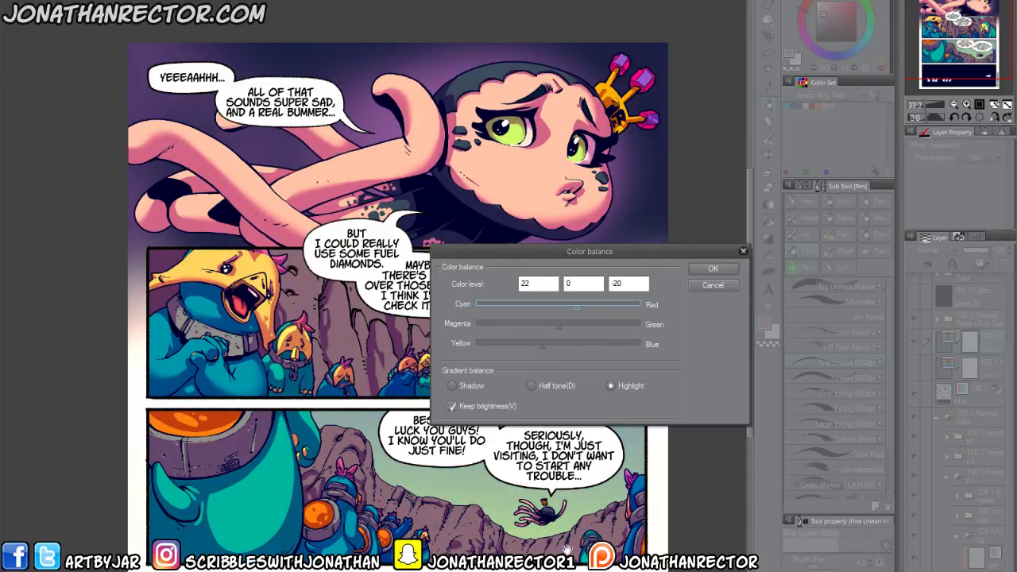
Set the half-tone levels to -12 cyan-red, 7 magenta-green and 24 yellow-blue, and apply the colour balance.
click(530, 386)
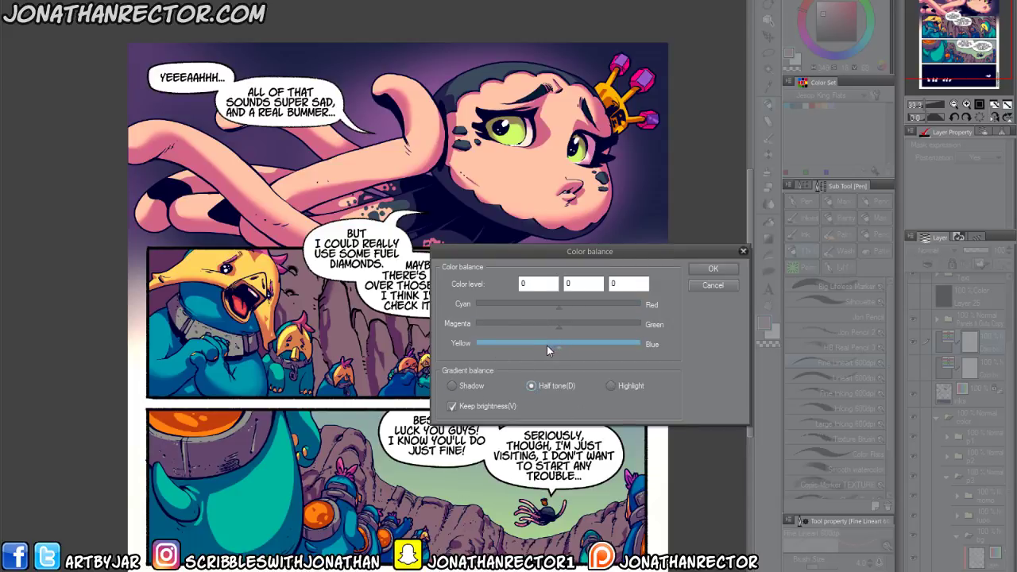
mouse_move(548, 345)
mouse_down()
mouse_move(588, 348)
mouse_move(579, 347)
mouse_up()
mouse_move(559, 305)
mouse_down()
mouse_move(547, 328)
mouse_move(592, 330)
mouse_move(573, 331)
mouse_up()
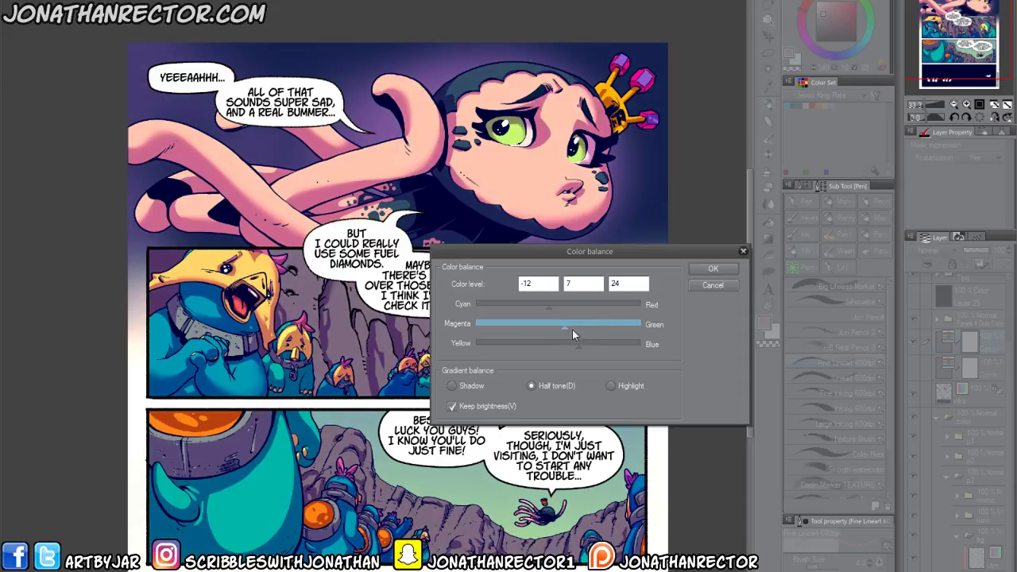
click(713, 268)
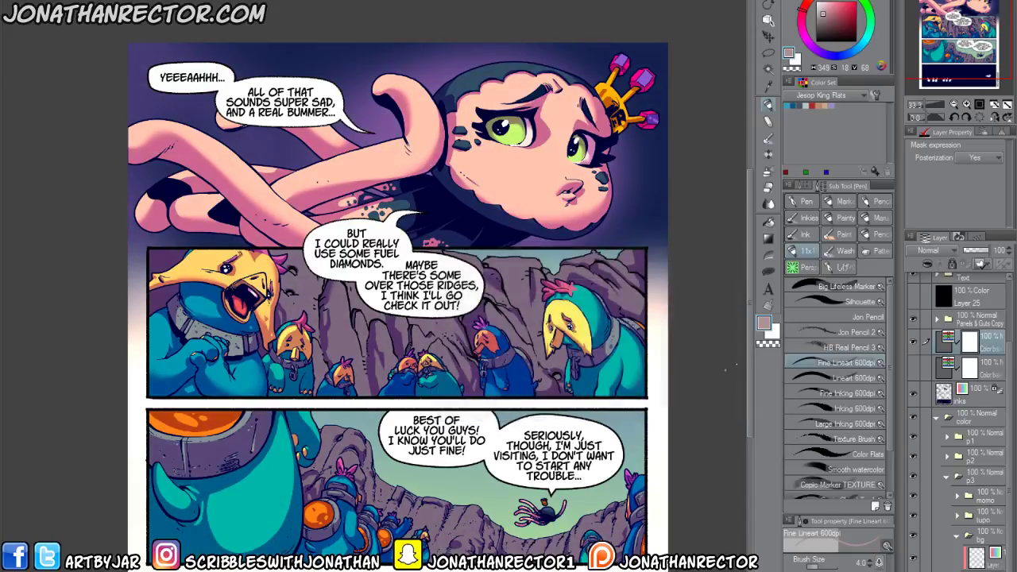
Compare the two colour balance layers by toggling their visibility, leaving only the lower one shown.
click(914, 341)
click(913, 343)
click(913, 366)
click(913, 344)
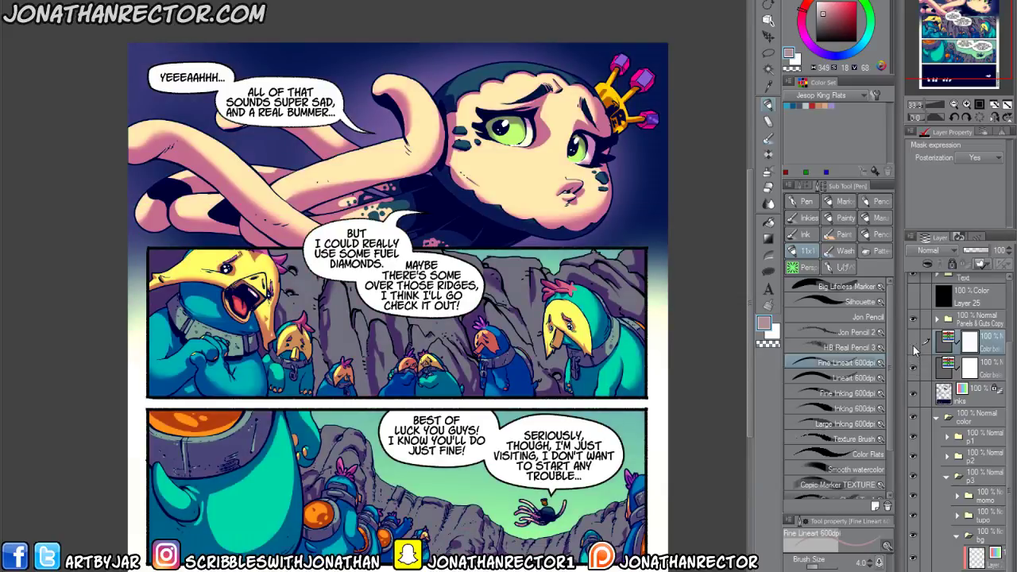
click(913, 345)
Inspect the lower colour balance layer's shadow and highlight levels and close its settings.
click(948, 367)
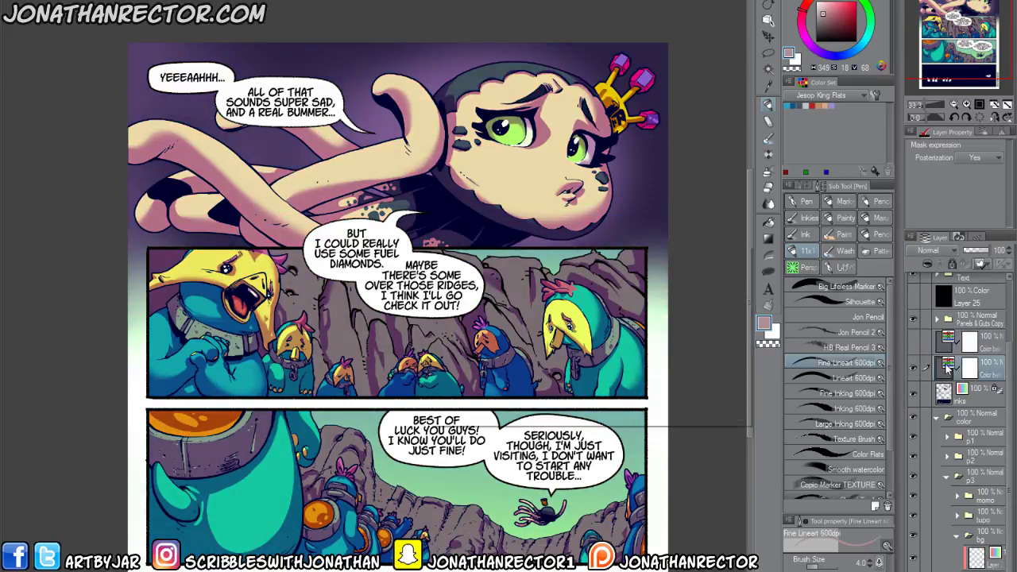
double_click(948, 367)
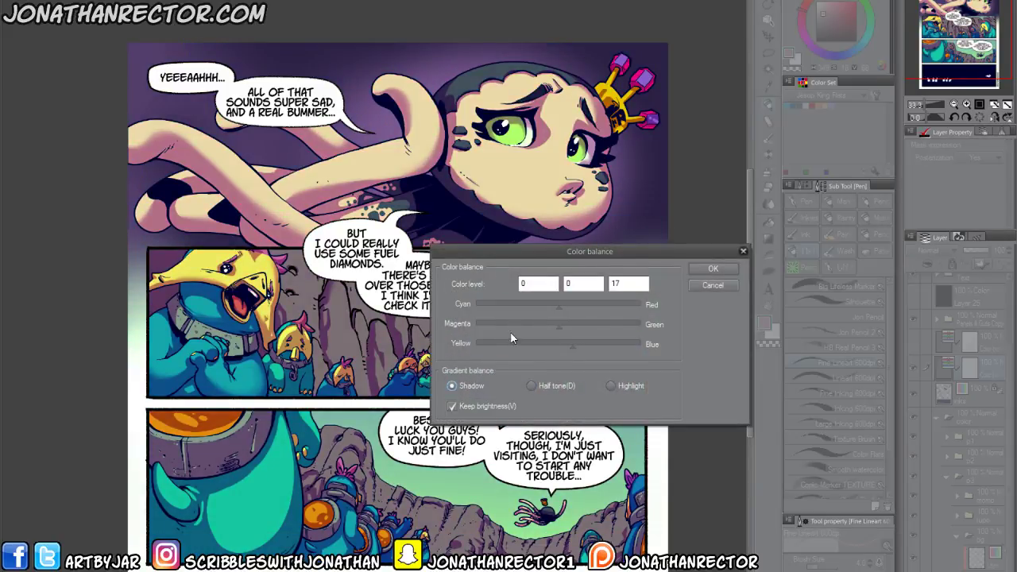
click(608, 385)
click(713, 268)
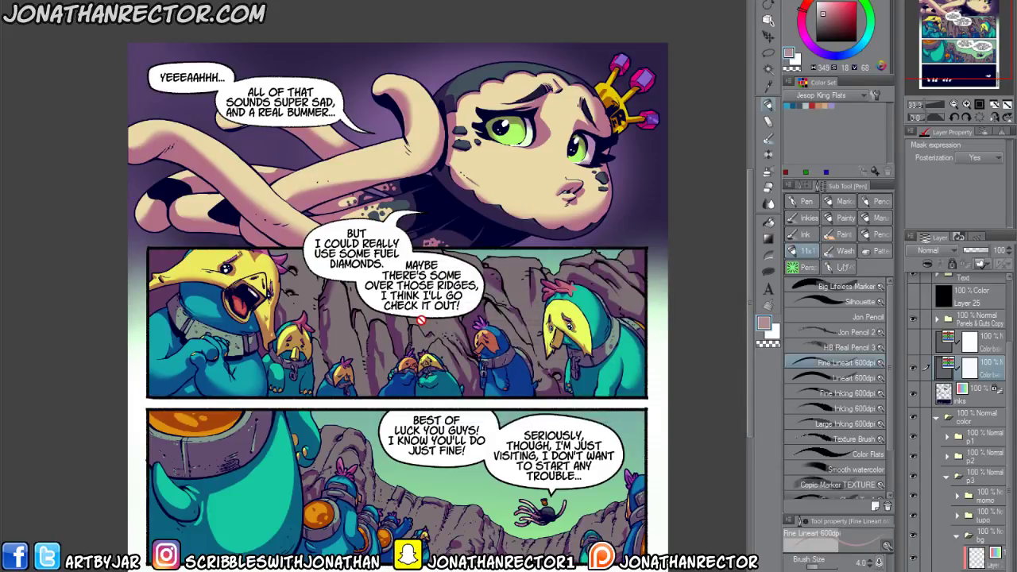
Inspect the shadow and highlight levels of the colour balance layer on the desert landing page, leaving its settings unchanged.
scroll(421, 320, down, 3)
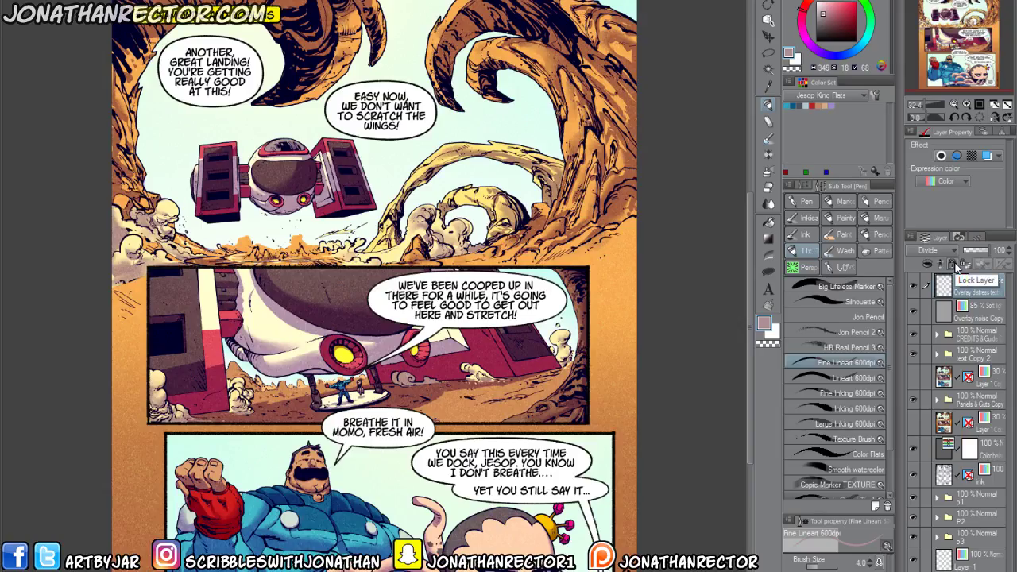
drag(209, 487, 219, 482)
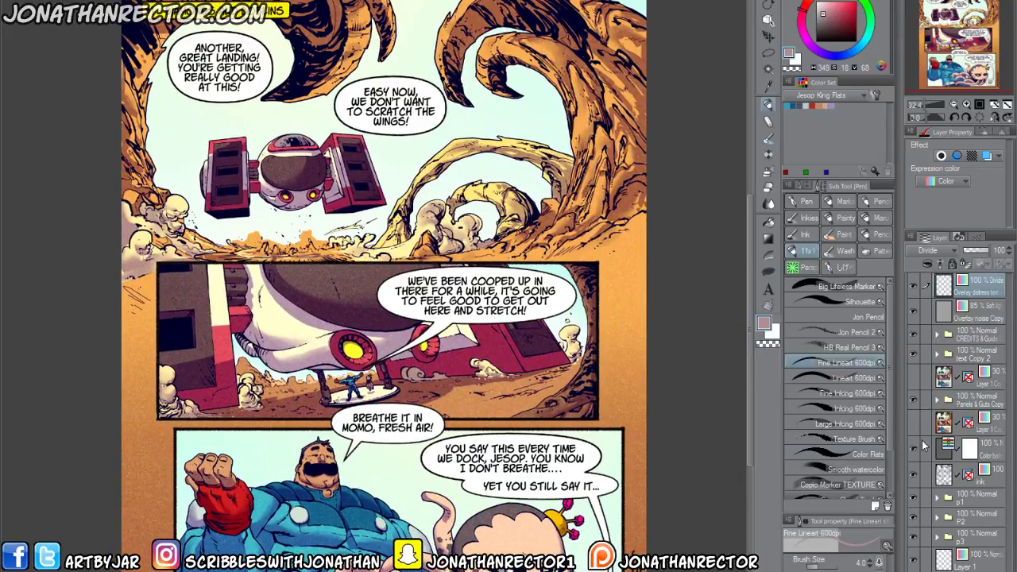
double_click(947, 444)
click(471, 387)
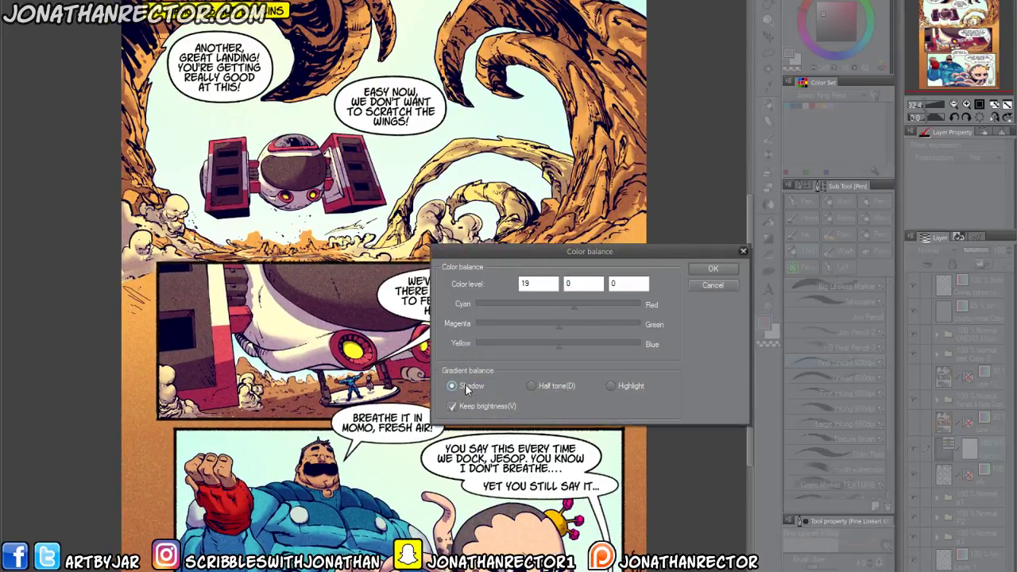
click(612, 387)
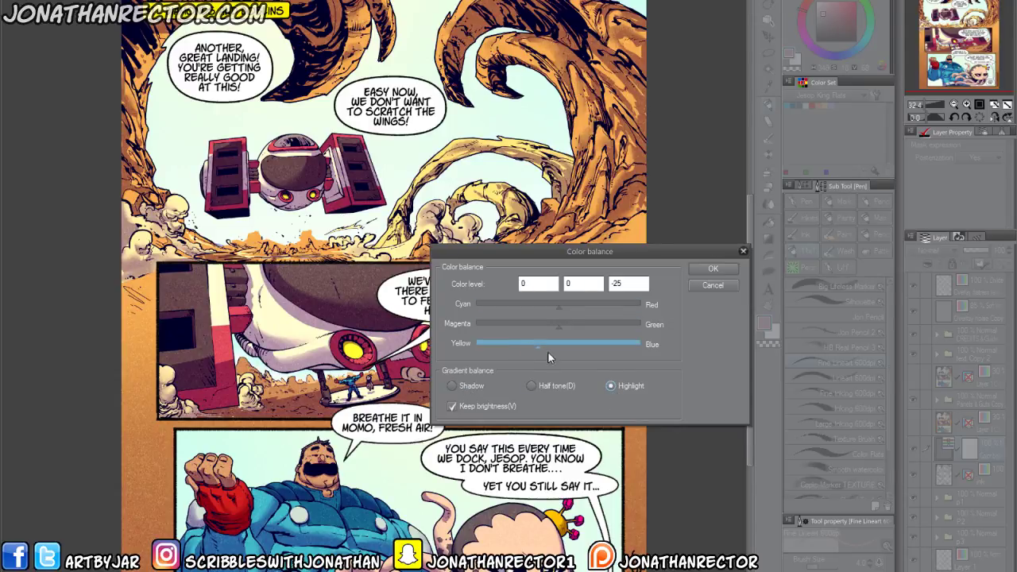
click(711, 285)
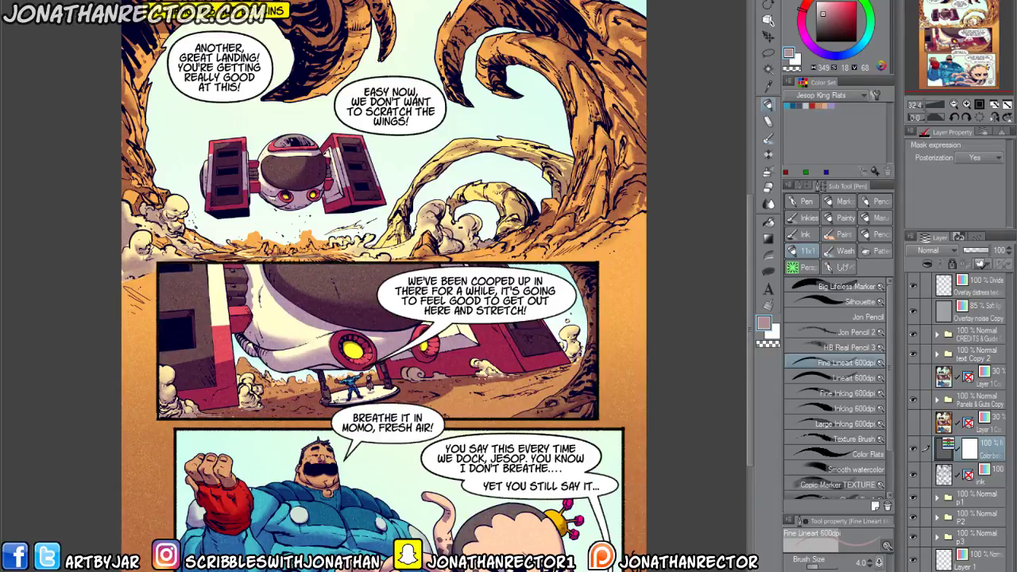
Close both finished colour pages and return to the thumbnail sheet.
key(ctrl+w)
click(531, 206)
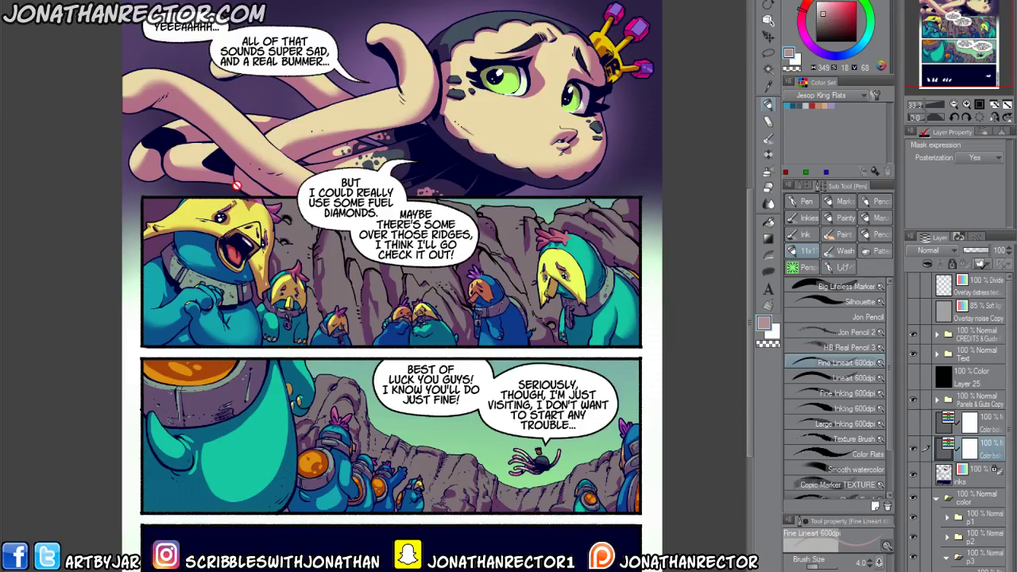
key(ctrl+w)
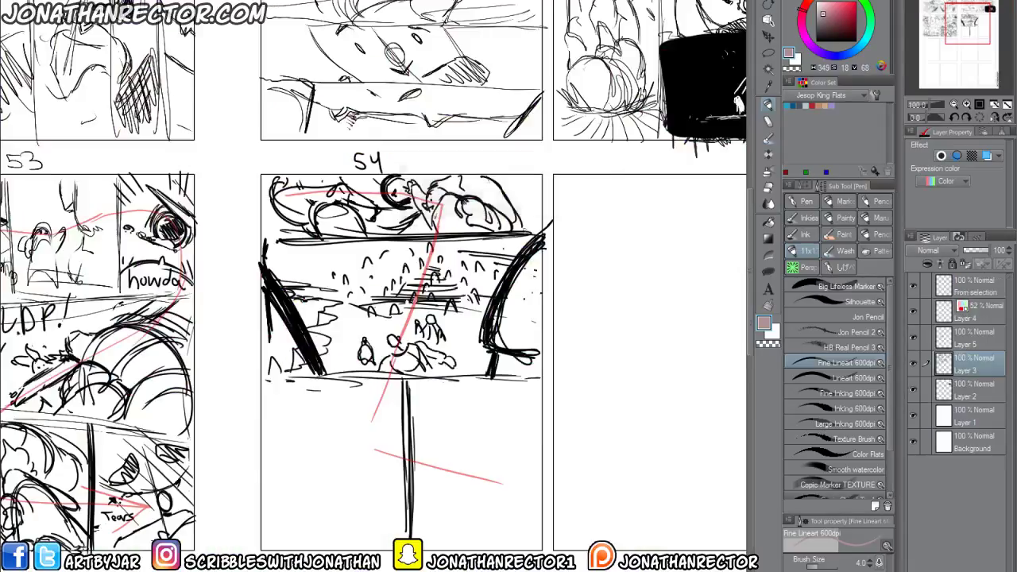
click(529, 207)
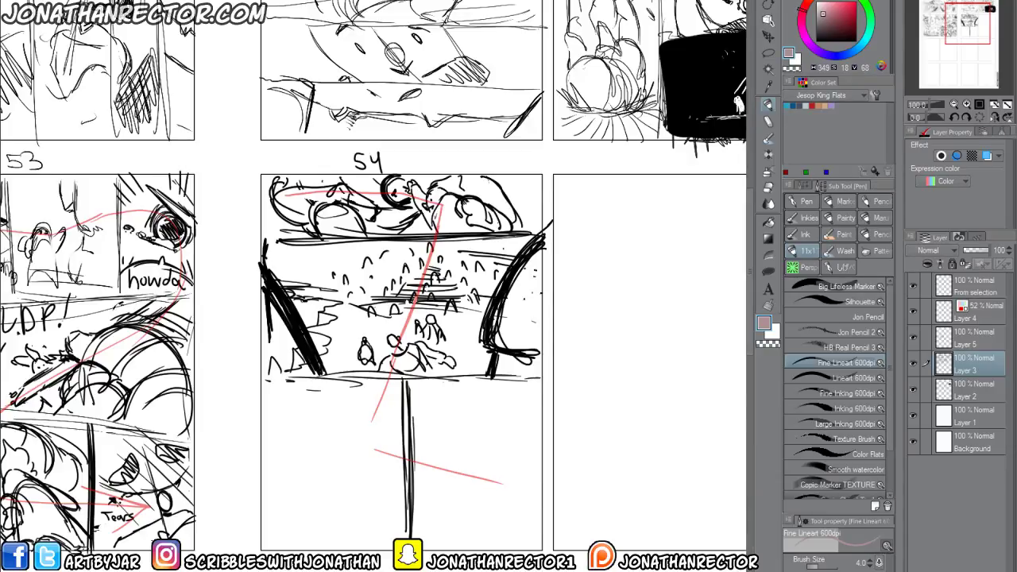
Set the drawing colour to black and rough in a round head, a ground line and a small figure in page 54's lower-left panel.
drag(831, 23, 788, 182)
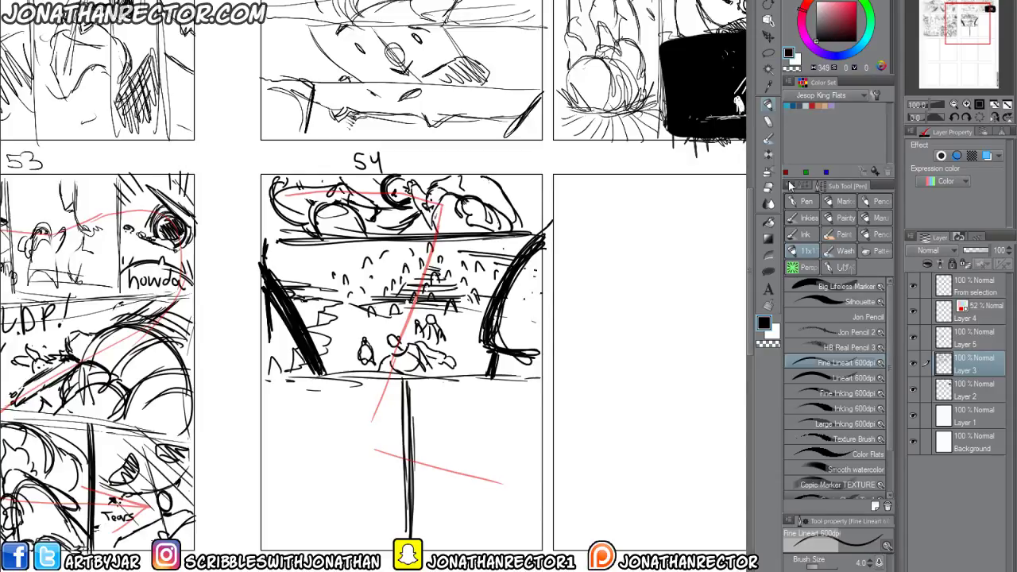
click(915, 363)
click(915, 363)
mouse_move(291, 410)
mouse_down()
mouse_move(312, 408)
mouse_move(319, 434)
mouse_move(275, 431)
mouse_move(289, 406)
mouse_move(278, 444)
mouse_up()
drag(405, 539, 291, 537)
mouse_move(375, 542)
mouse_down()
mouse_move(273, 530)
mouse_move(350, 543)
mouse_up()
mouse_move(352, 542)
mouse_down()
mouse_move(392, 544)
mouse_move(364, 538)
mouse_up()
drag(292, 534, 325, 544)
mouse_move(374, 522)
mouse_down()
mouse_move(374, 534)
mouse_move(356, 478)
mouse_move(328, 486)
mouse_move(317, 521)
mouse_up()
mouse_move(347, 451)
mouse_down()
mouse_move(344, 470)
mouse_move(352, 468)
mouse_up()
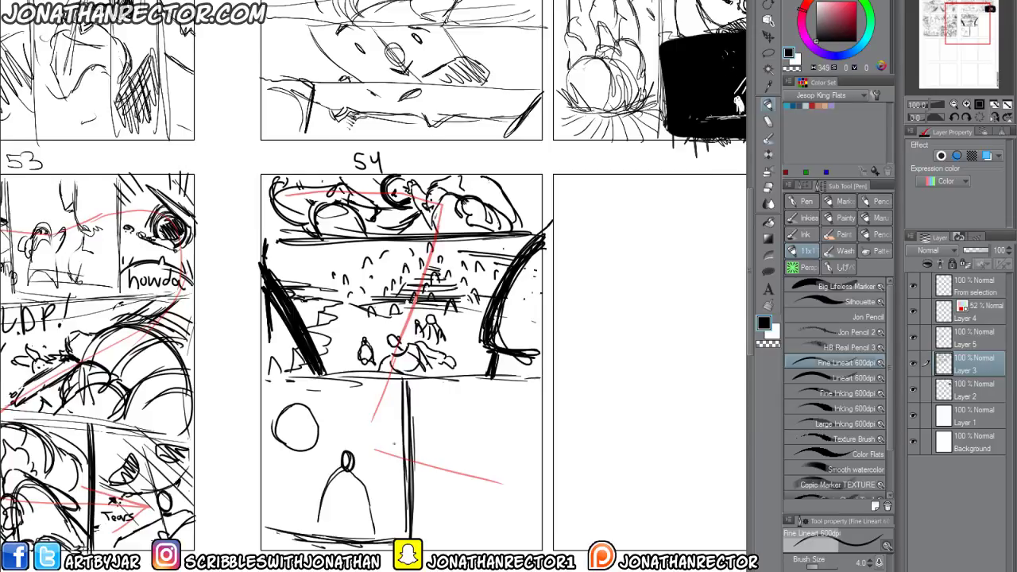
Lasso the small figure in the lower-left panel, move it slightly towards the panel divider and deselect it.
key(m)
mouse_move(346, 431)
mouse_down()
mouse_move(366, 445)
mouse_move(316, 522)
mouse_move(312, 486)
mouse_up()
click(379, 552)
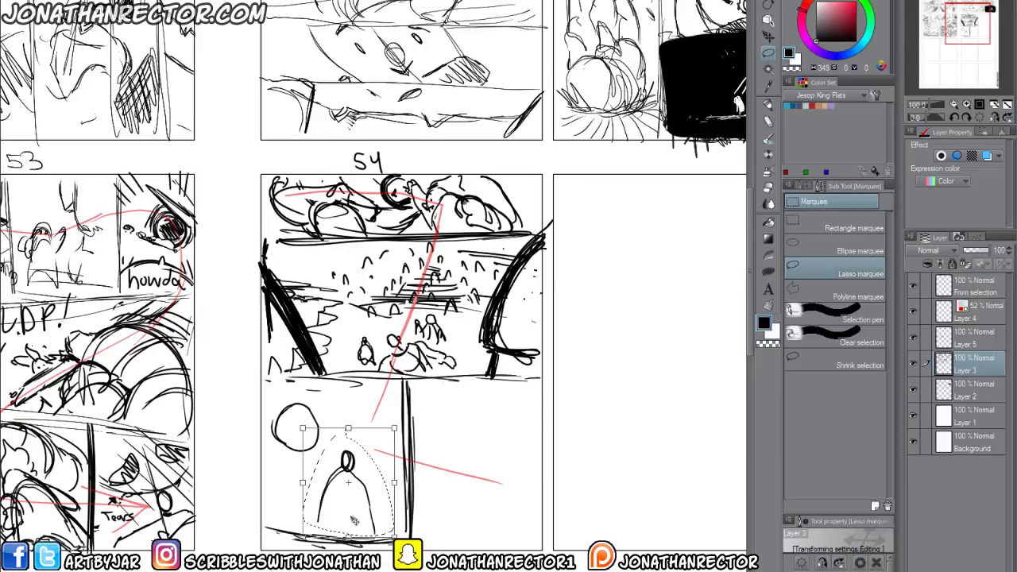
drag(355, 522, 374, 525)
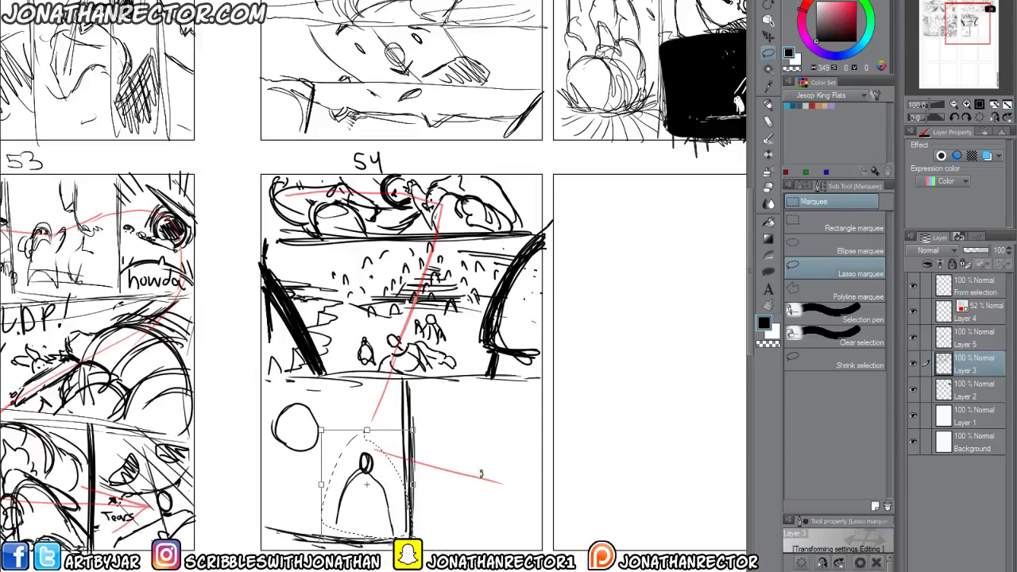
click(858, 562)
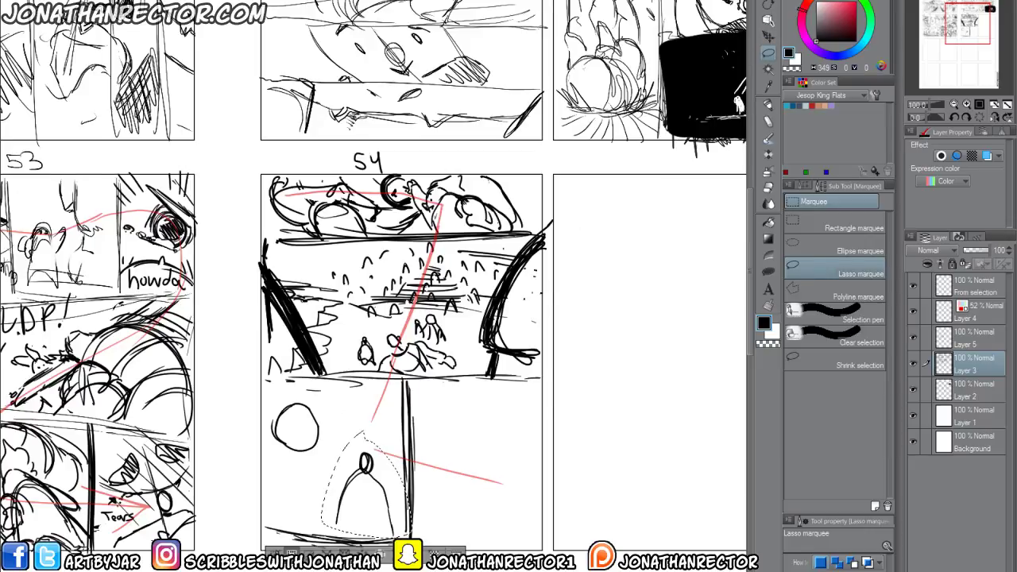
key(ctrl+d)
Add curved body bands, a raised arm and a spiky head crest to the small figure in the lower-left panel.
key(p)
mouse_move(389, 536)
mouse_down()
mouse_move(370, 523)
mouse_move(341, 532)
mouse_move(332, 510)
mouse_move(348, 503)
mouse_move(338, 450)
mouse_move(345, 479)
mouse_move(347, 458)
mouse_move(377, 481)
mouse_move(348, 482)
mouse_up()
mouse_move(343, 487)
mouse_down()
mouse_move(385, 489)
mouse_move(339, 498)
mouse_up()
drag(344, 504, 389, 510)
mouse_move(366, 474)
mouse_down()
mouse_move(365, 523)
mouse_move(393, 509)
mouse_up()
drag(361, 451, 386, 440)
mouse_move(379, 467)
mouse_down()
mouse_move(389, 453)
mouse_move(375, 470)
mouse_up()
drag(363, 450, 357, 466)
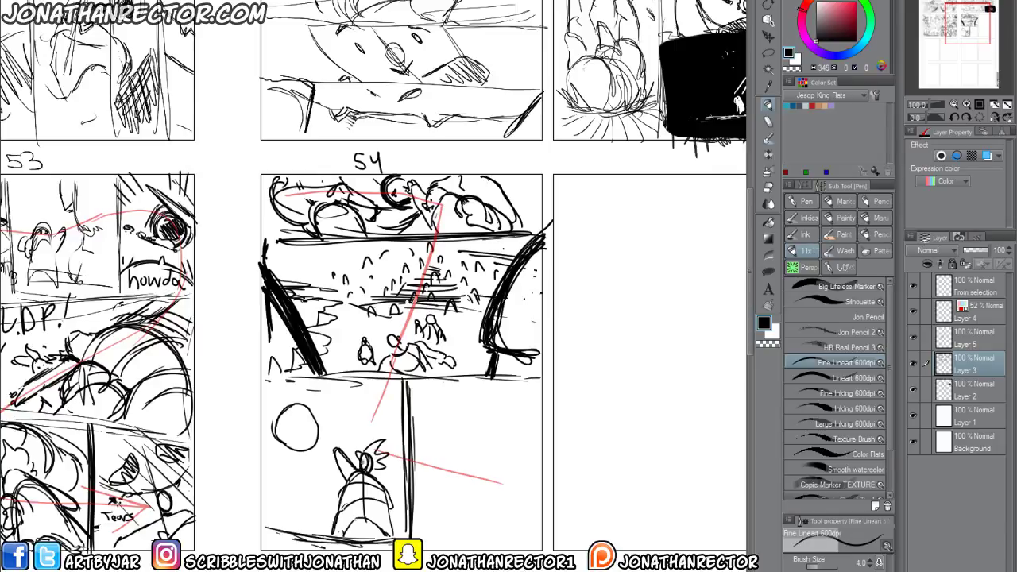
Reshape the round head into a smaller smiling face and draw its long tentacle arm reaching to the small figure's hand.
key(e)
mouse_move(311, 414)
mouse_down()
mouse_move(276, 417)
mouse_move(303, 414)
mouse_move(339, 433)
mouse_move(338, 445)
mouse_move(346, 428)
mouse_move(313, 483)
mouse_move(300, 405)
mouse_up()
key(p)
key(e)
key(p)
mouse_move(304, 402)
mouse_down()
mouse_move(294, 457)
mouse_move(326, 479)
mouse_up()
drag(290, 420, 257, 469)
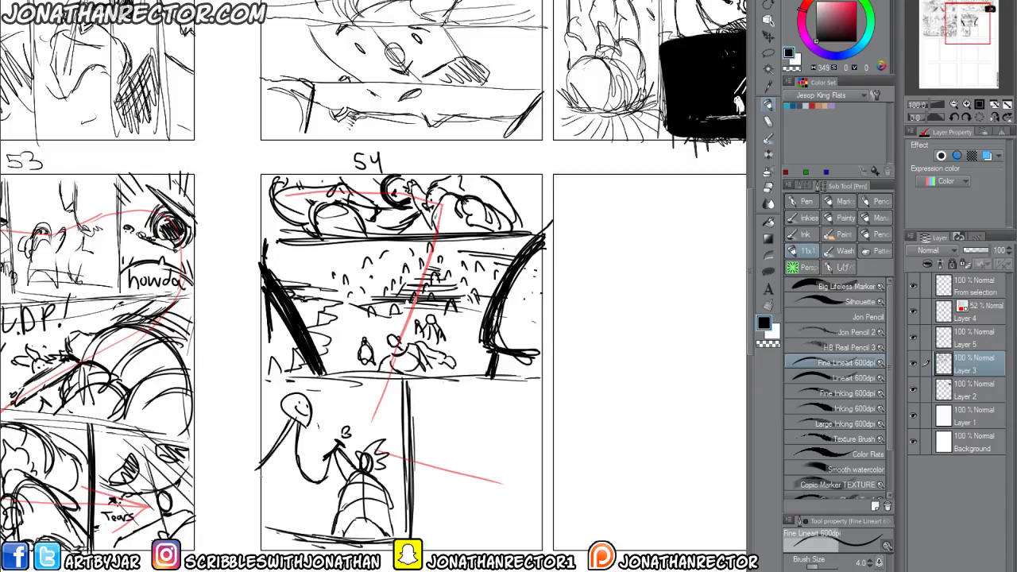
Draw more trailing tentacles behind the smiling character and erase the stray curve and overshooting lines.
mouse_move(282, 437)
mouse_down()
mouse_move(262, 493)
mouse_move(283, 505)
mouse_up()
mouse_move(295, 421)
mouse_down()
mouse_move(267, 458)
mouse_move(274, 437)
mouse_move(295, 430)
mouse_up()
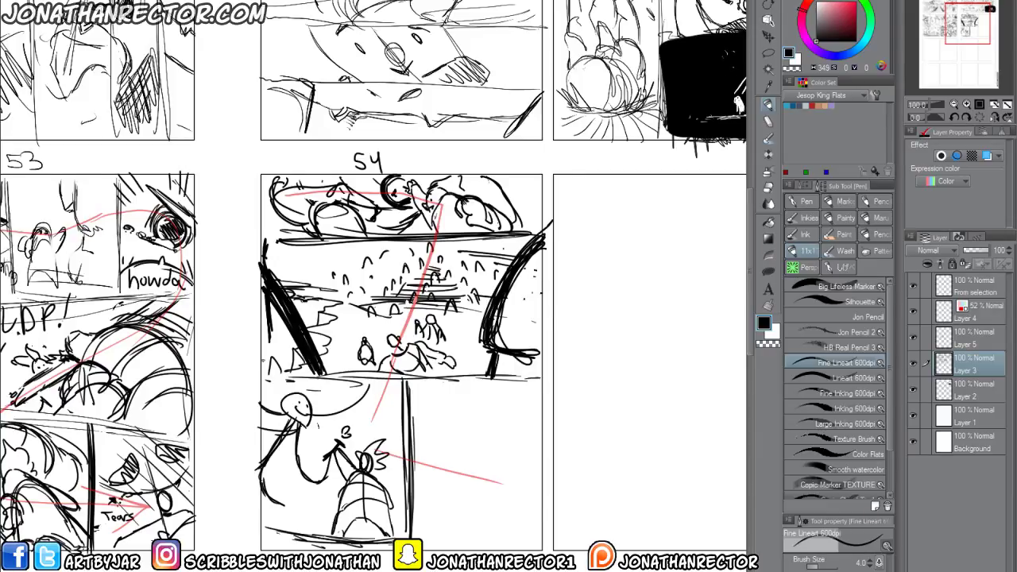
key(e)
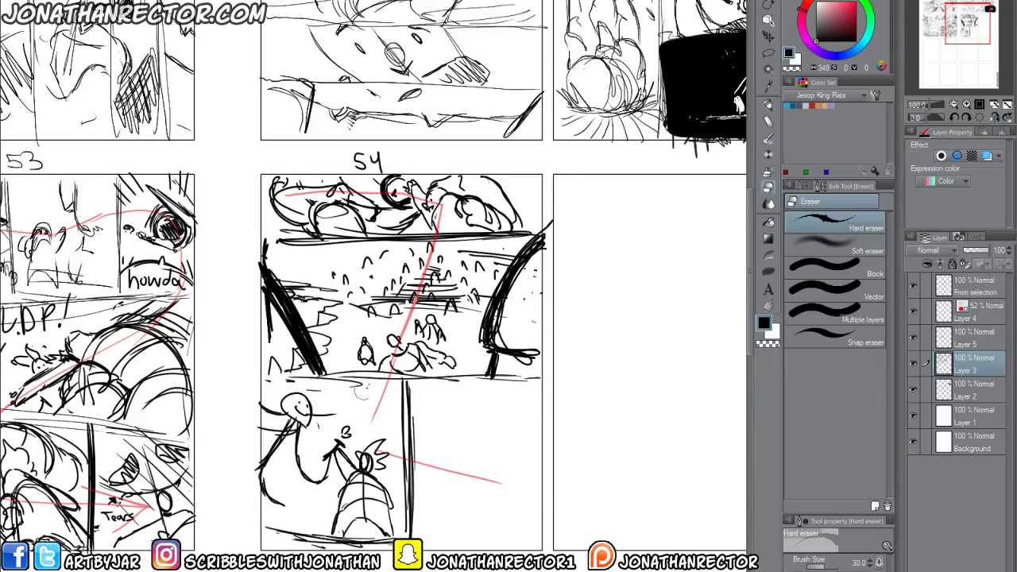
key(p)
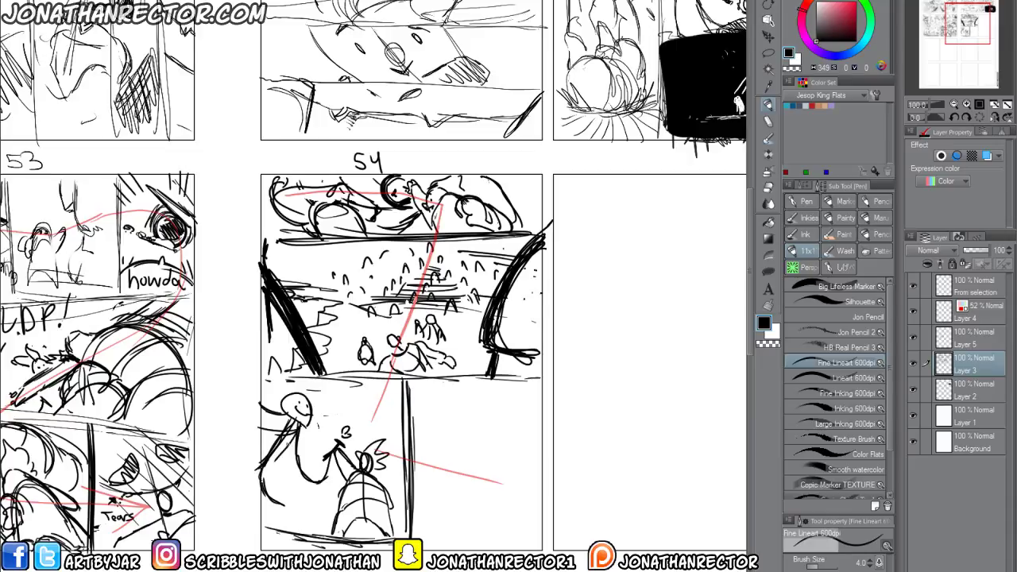
key(e)
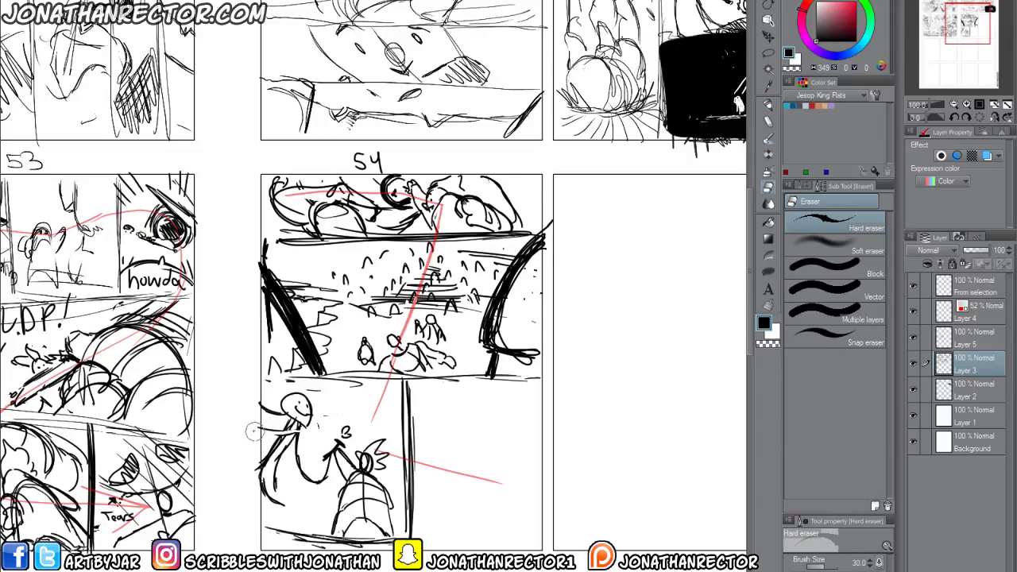
Sketch a central character surrounded by a crowd of small arched figures in page 54's lower-right panel.
key(p)
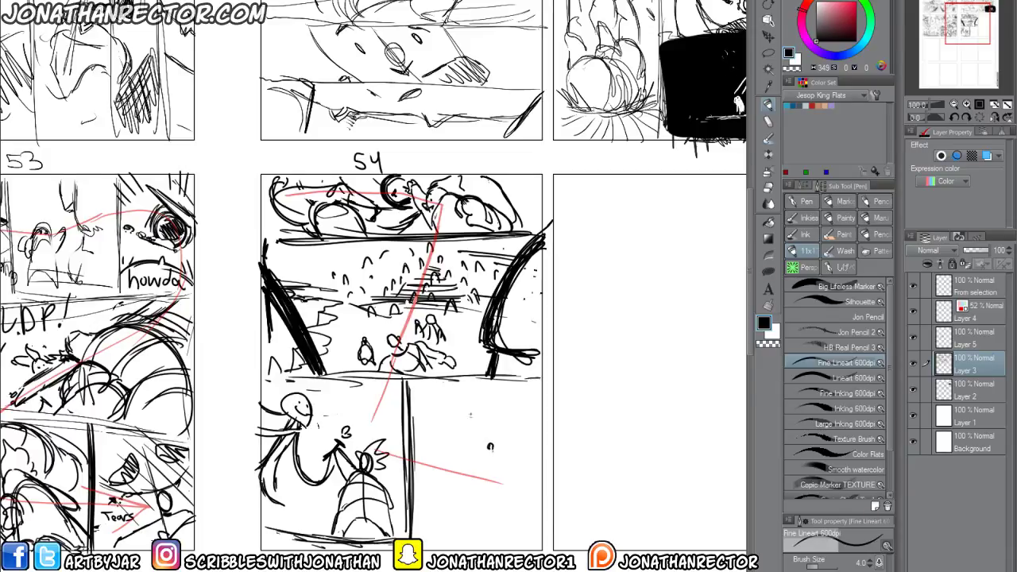
key(e)
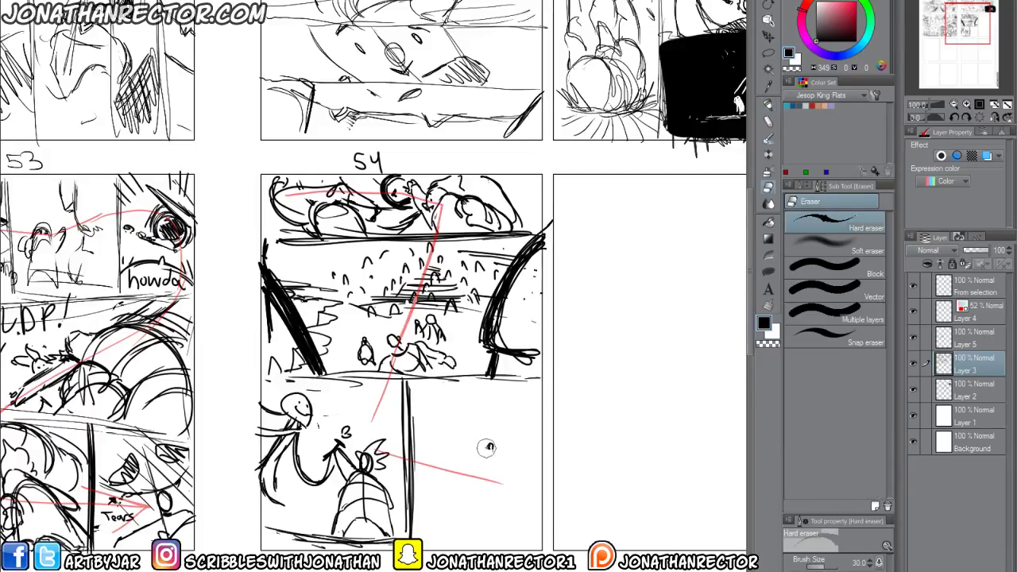
key(p)
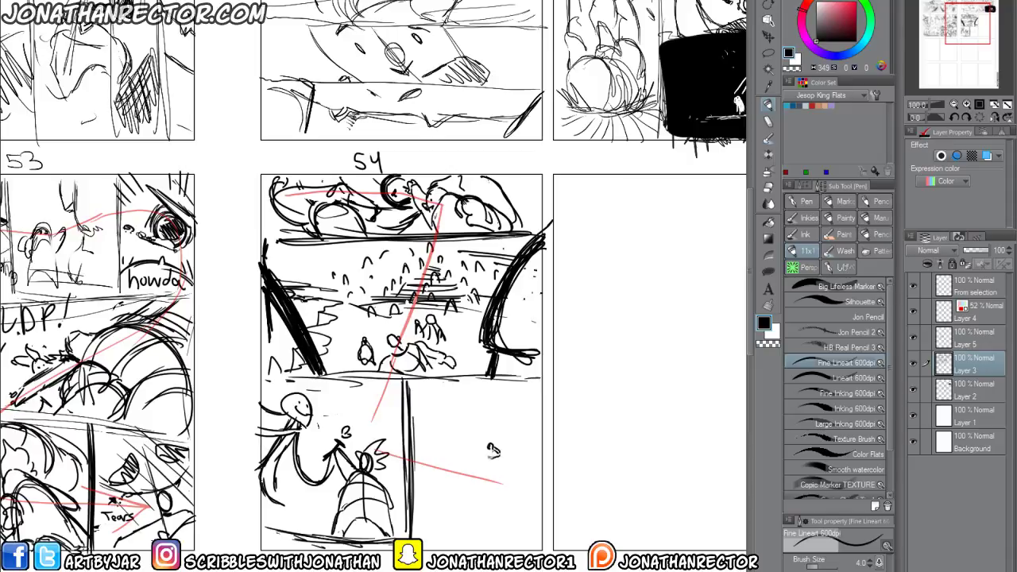
mouse_move(483, 446)
mouse_down()
mouse_move(503, 479)
mouse_move(486, 458)
mouse_move(490, 478)
mouse_move(470, 464)
mouse_move(467, 481)
mouse_move(495, 491)
mouse_move(511, 453)
mouse_move(504, 440)
mouse_move(473, 442)
mouse_move(502, 505)
mouse_move(485, 502)
mouse_move(488, 514)
mouse_move(447, 481)
mouse_move(461, 440)
mouse_move(500, 413)
mouse_up()
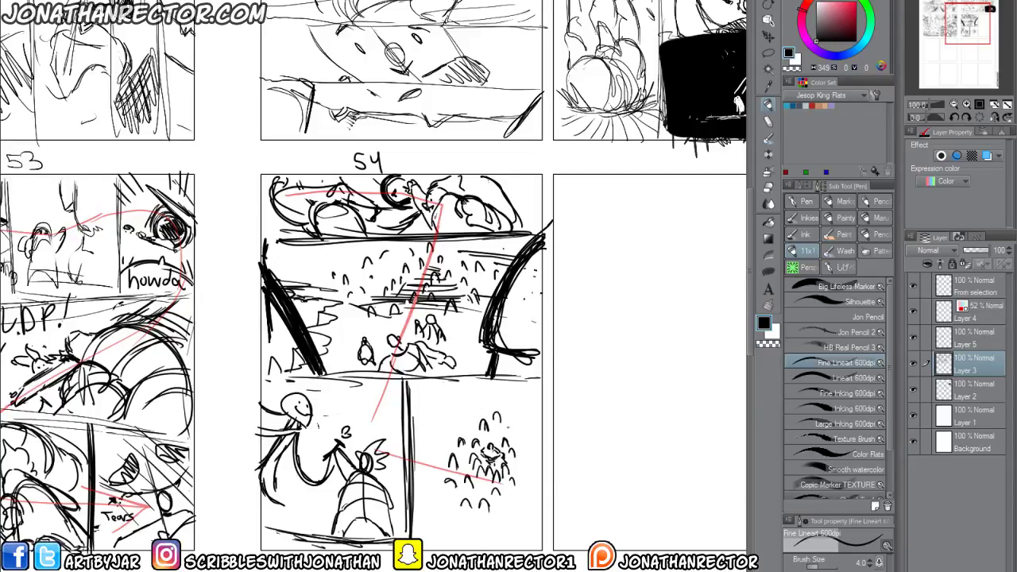
drag(516, 458, 521, 445)
drag(521, 496, 526, 480)
drag(513, 516, 520, 507)
drag(501, 532, 510, 518)
Add a larger standing figure at the crowd's left edge and refine the central character and surrounding crowd marks.
key(e)
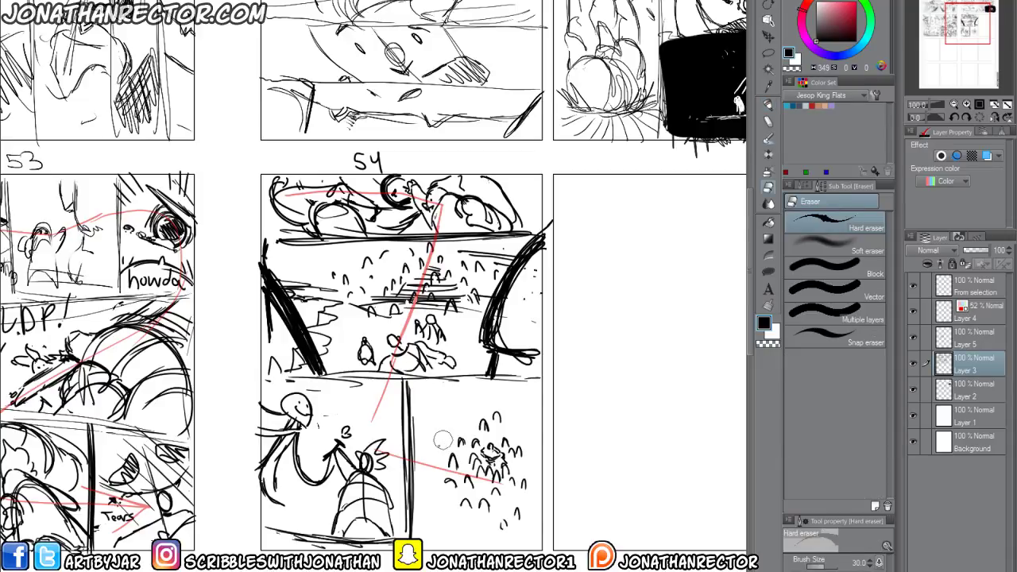
key(p)
mouse_move(441, 447)
mouse_down()
mouse_move(437, 484)
mouse_move(427, 466)
mouse_up()
mouse_move(433, 452)
mouse_down()
mouse_move(426, 459)
mouse_move(446, 435)
mouse_move(448, 446)
mouse_move(497, 437)
mouse_move(510, 458)
mouse_move(478, 451)
mouse_up()
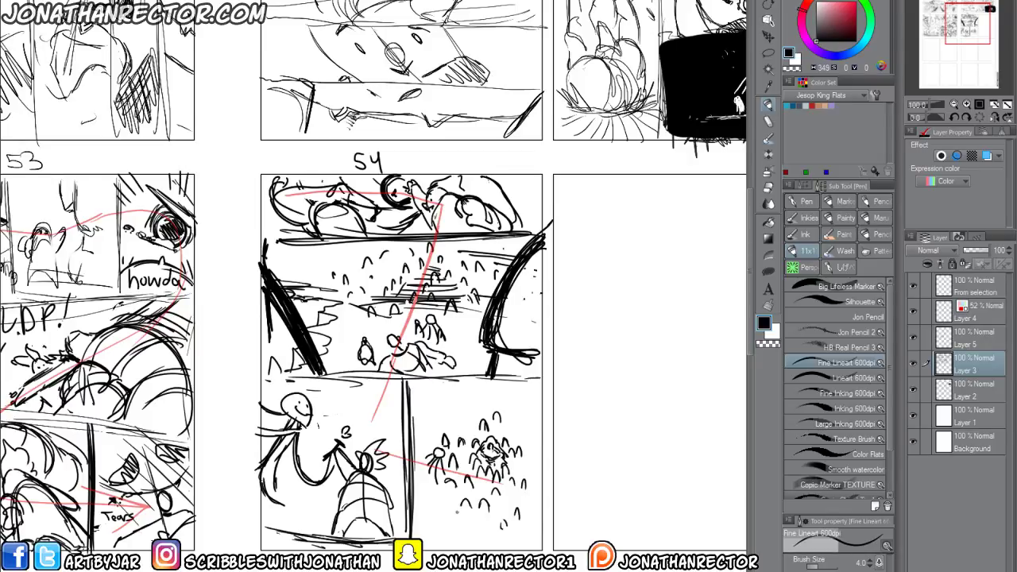
drag(453, 520, 450, 516)
Draw crossing diagonal perspective lines across the floor around the crowd in the lower-right panel.
drag(415, 401, 457, 428)
drag(516, 470, 533, 482)
drag(408, 385, 542, 441)
drag(463, 388, 539, 415)
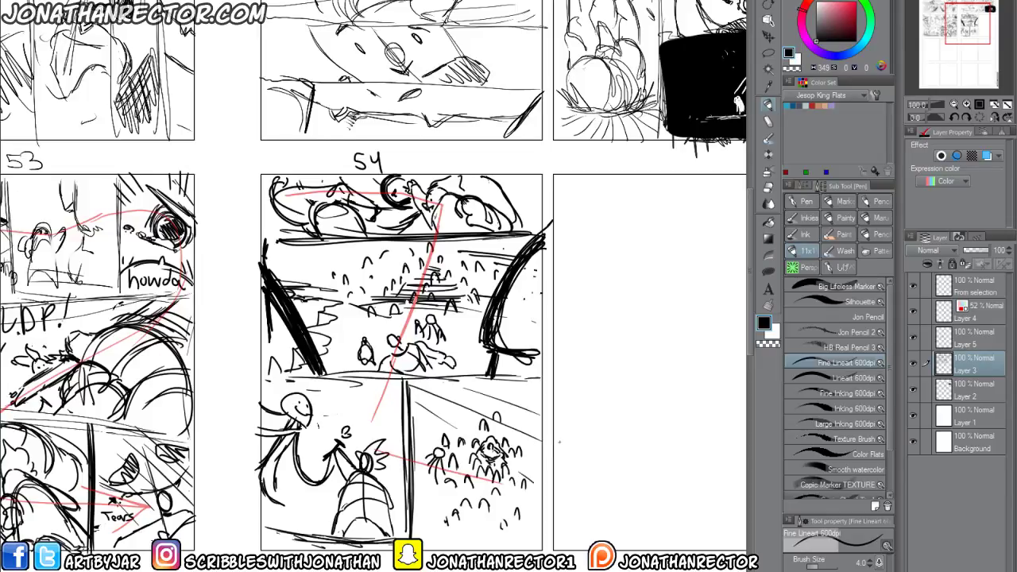
drag(477, 494, 516, 532)
drag(427, 492, 471, 532)
mouse_move(544, 402)
mouse_down()
mouse_move(508, 444)
mouse_move(470, 548)
mouse_move(453, 427)
mouse_up()
drag(499, 388, 415, 416)
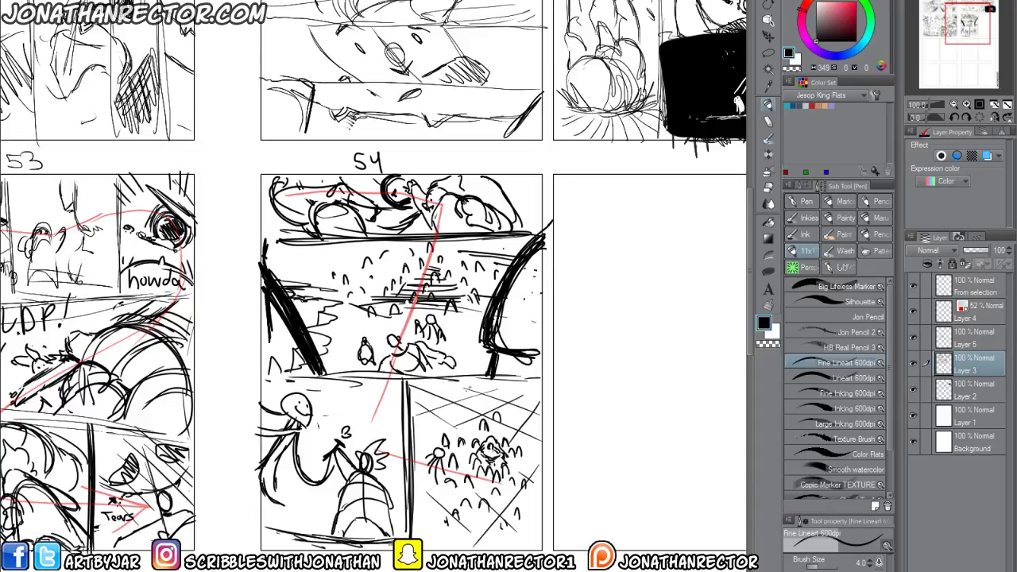
Sketch a cylindrical structure behind the crowd and foreground figures in the bottom corner of the lower-right panel.
mouse_move(479, 388)
mouse_down()
mouse_move(465, 400)
mouse_move(437, 391)
mouse_move(437, 421)
mouse_move(469, 428)
mouse_up()
drag(474, 402, 475, 422)
drag(541, 459, 489, 547)
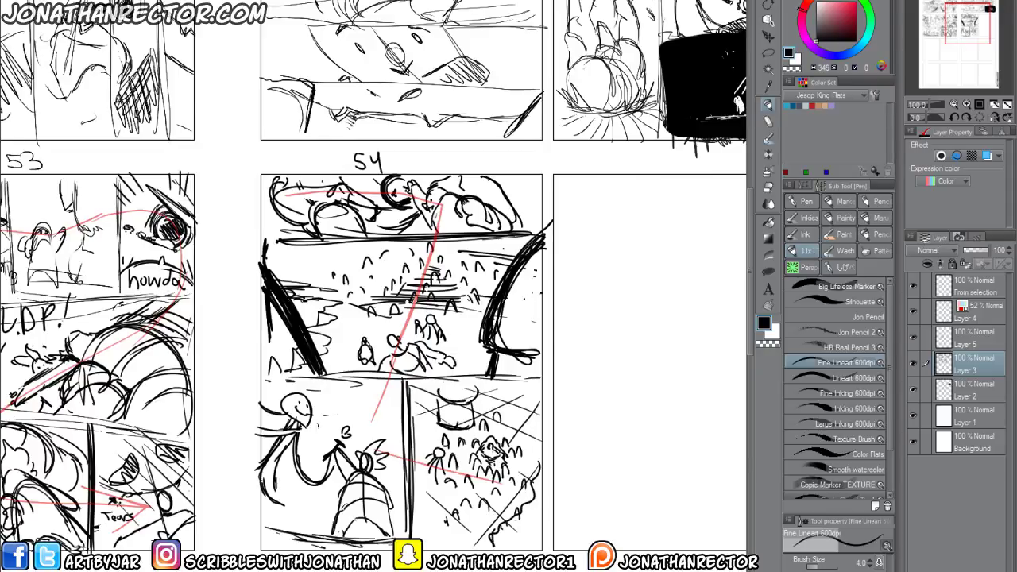
drag(532, 477, 495, 529)
mouse_move(540, 477)
mouse_down()
mouse_move(507, 514)
mouse_move(503, 548)
mouse_up()
mouse_move(532, 505)
mouse_down()
mouse_move(526, 544)
mouse_move(511, 550)
mouse_up()
drag(530, 539, 526, 546)
drag(543, 500, 537, 518)
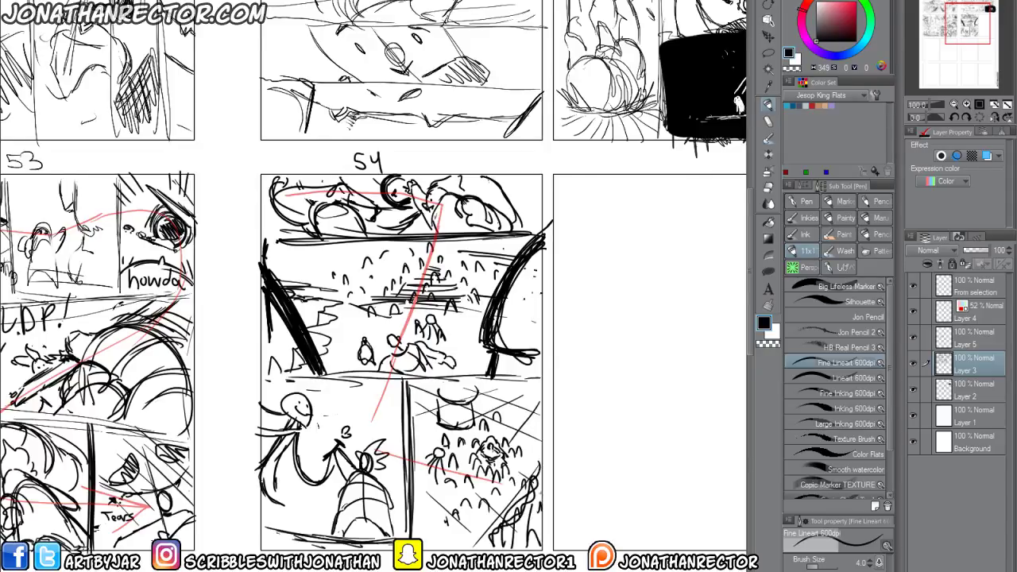
drag(539, 434, 531, 449)
Check what Layer 2 and Layer 3 contain by toggling their visibility off and on.
click(910, 379)
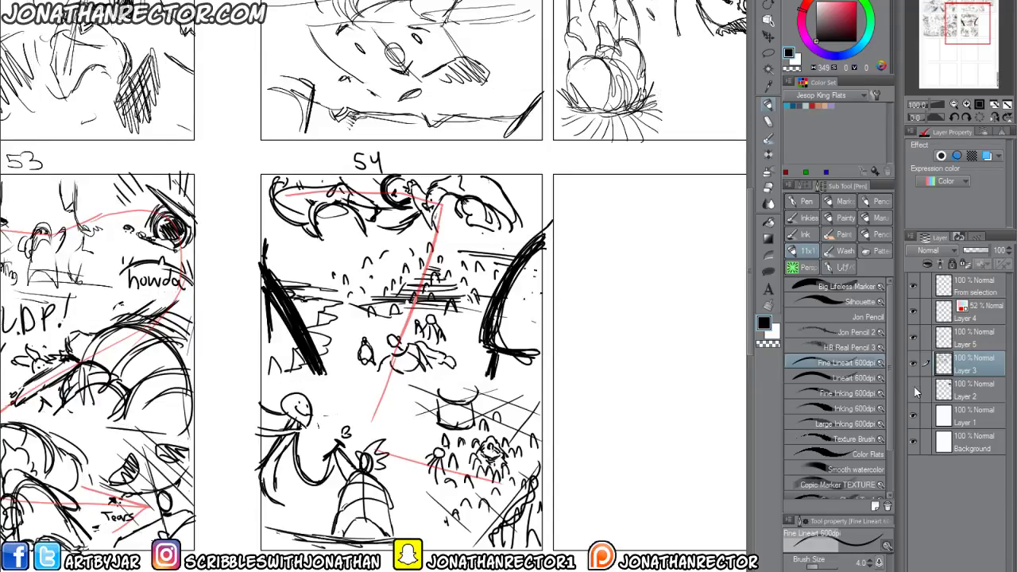
click(910, 379)
click(913, 362)
click(914, 363)
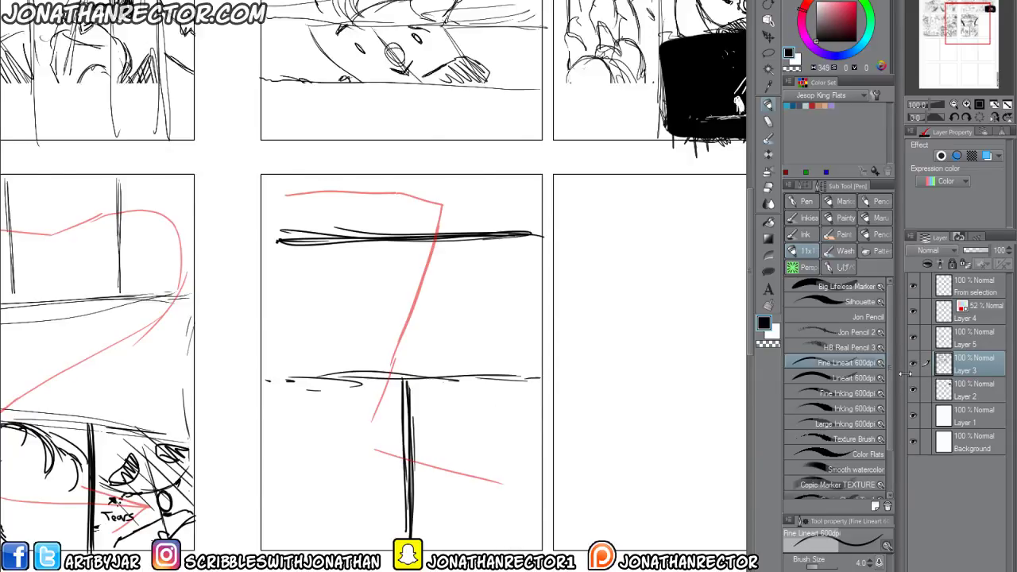
Write the page number 55 above the empty frame beside page 54.
drag(594, 390, 477, 413)
mouse_move(560, 178)
mouse_down()
mouse_move(550, 190)
mouse_move(569, 190)
mouse_up()
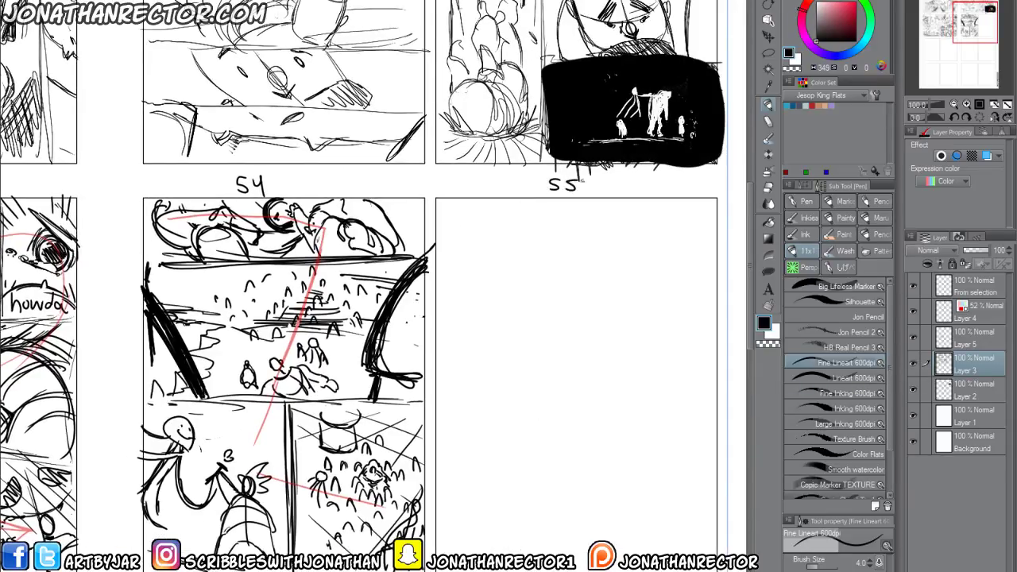
mouse_move(521, 480)
mouse_down()
mouse_move(523, 452)
mouse_move(490, 452)
mouse_up()
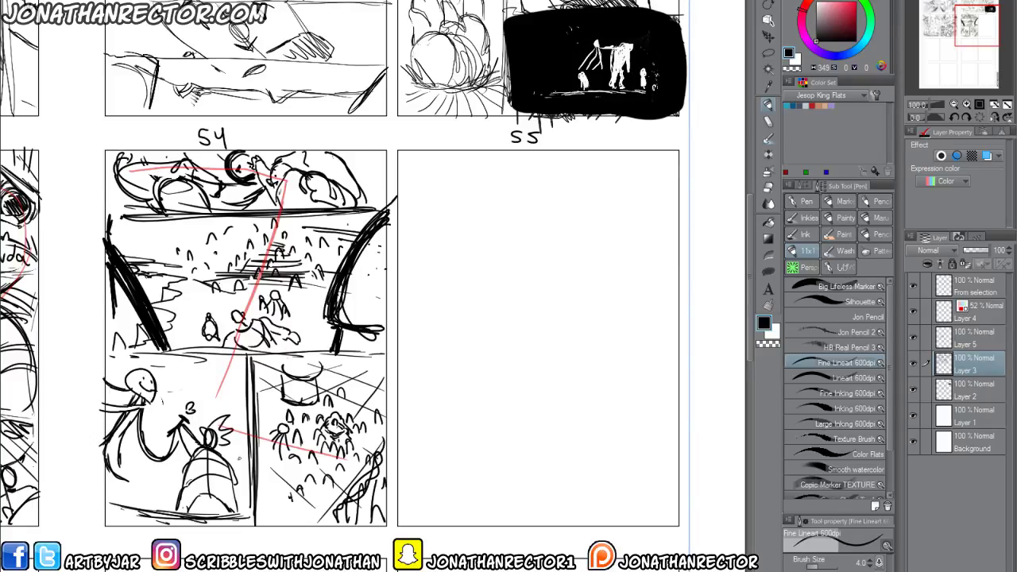
drag(238, 460, 268, 450)
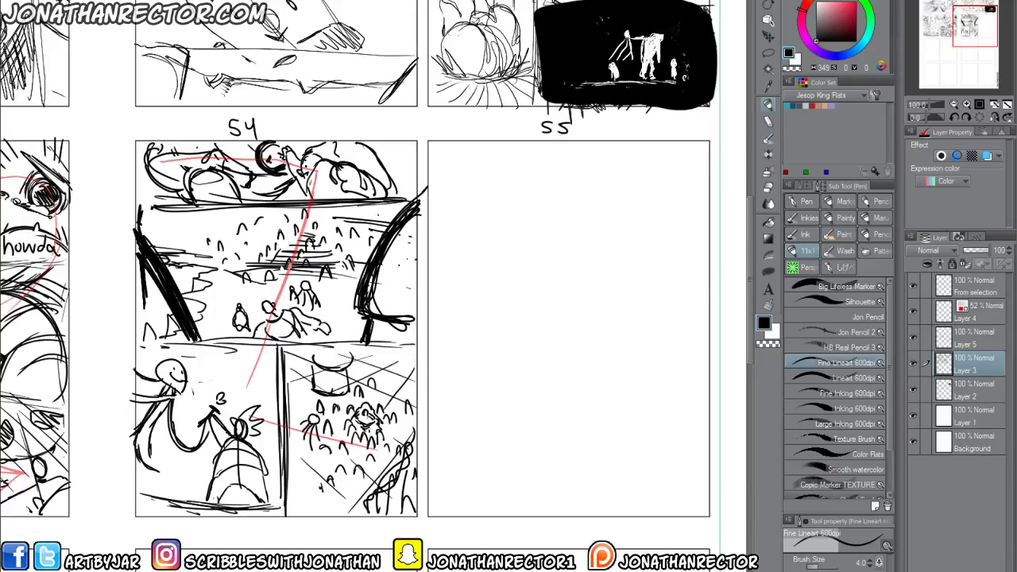
drag(504, 317, 426, 297)
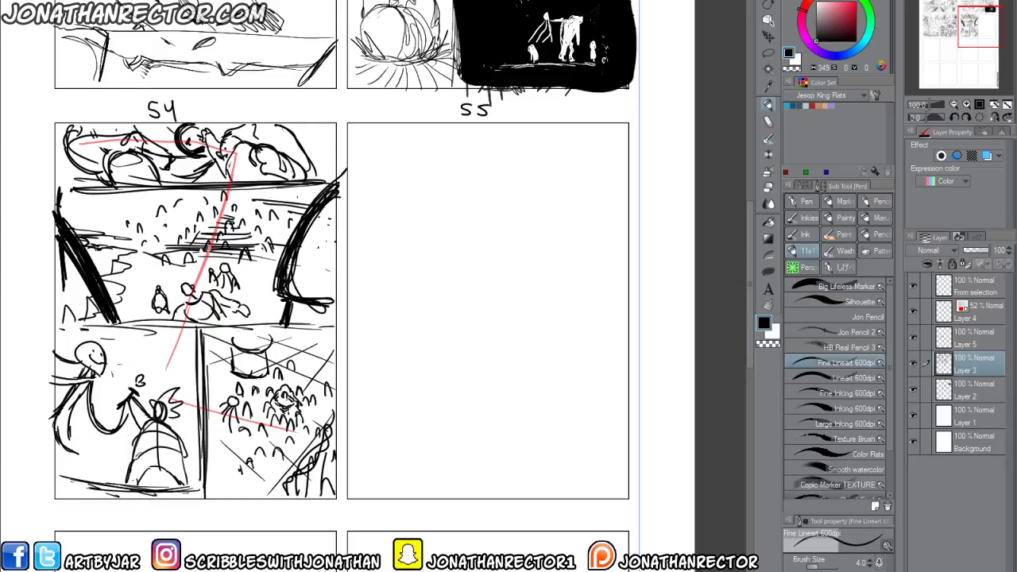
Bring the browser window over the canvas, enlarge it and stop the running stopwatch.
drag(1016, 94, 562, 29)
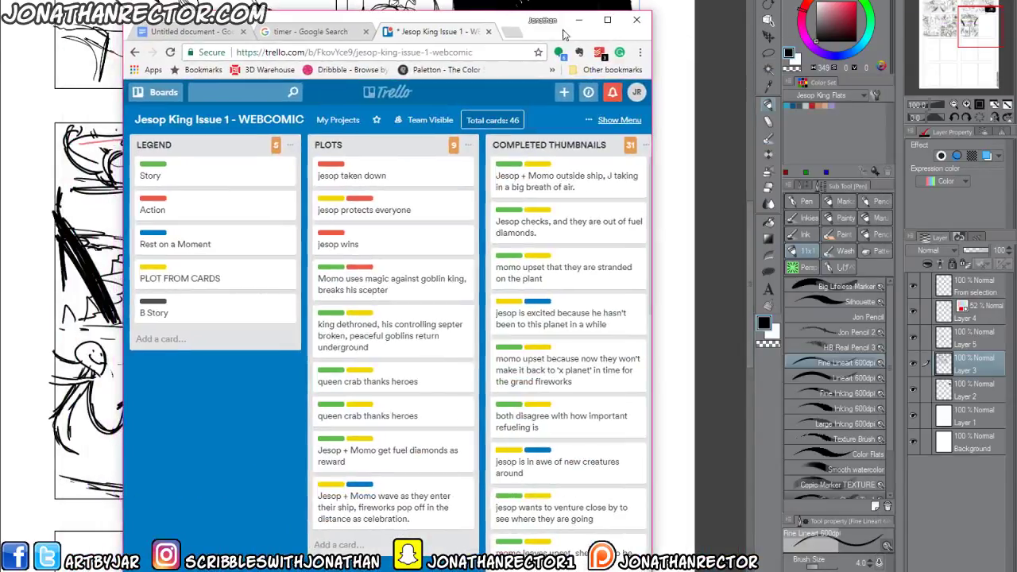
click(610, 21)
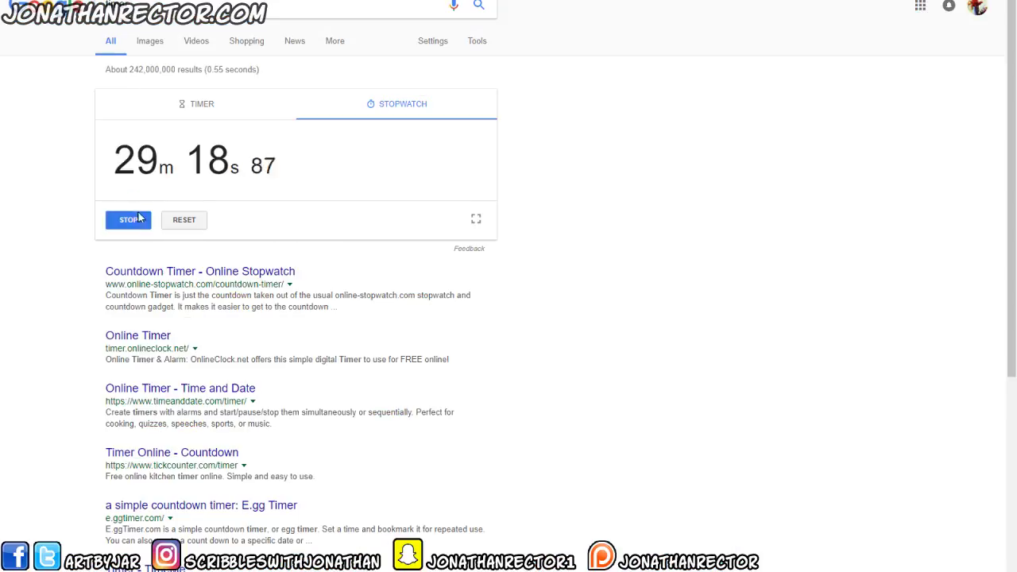
click(134, 219)
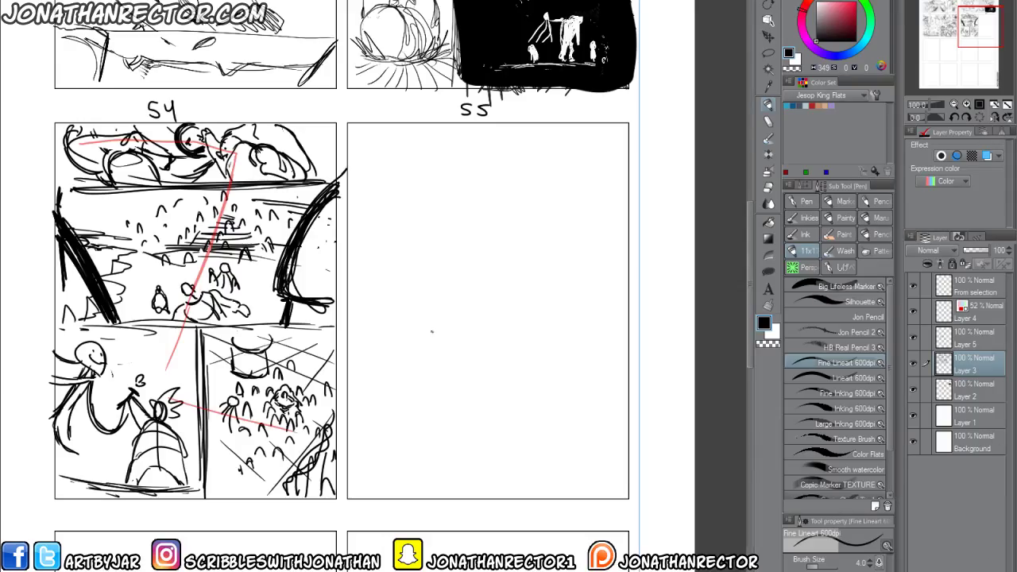
Draw a row of three boxes labelled B, M and E across the empty page 55 frame.
drag(432, 332, 440, 349)
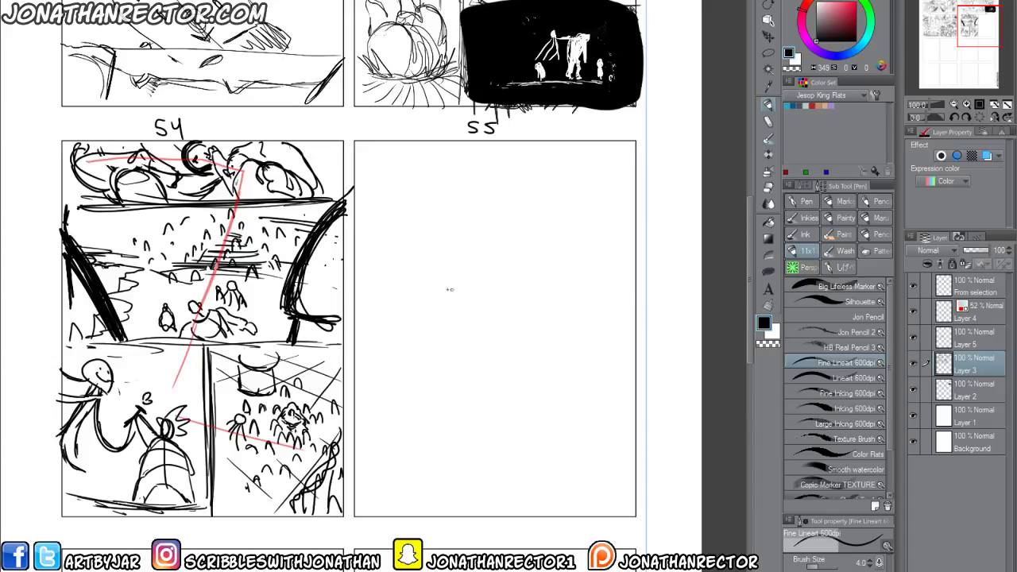
mouse_move(434, 259)
mouse_down()
mouse_move(393, 293)
mouse_move(409, 256)
mouse_move(405, 286)
mouse_up()
drag(468, 261, 469, 296)
mouse_move(465, 257)
mouse_down()
mouse_move(521, 282)
mouse_move(471, 296)
mouse_up()
mouse_move(479, 287)
mouse_down()
mouse_move(494, 270)
mouse_move(510, 288)
mouse_up()
mouse_move(556, 259)
mouse_down()
mouse_move(558, 293)
mouse_move(602, 282)
mouse_up()
mouse_move(603, 285)
mouse_down()
mouse_move(559, 294)
mouse_move(583, 279)
mouse_up()
drag(579, 266, 590, 262)
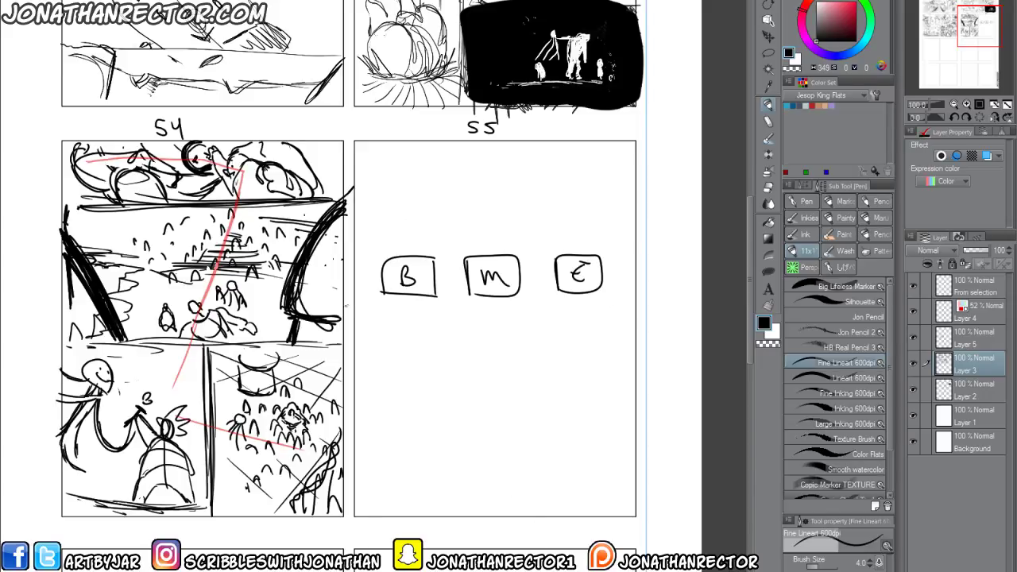
Draw branching lines fanning down from each of the B, M and E boxes.
drag(416, 296, 445, 349)
mouse_move(415, 295)
mouse_down()
mouse_move(427, 324)
mouse_move(416, 350)
mouse_move(386, 348)
mouse_up()
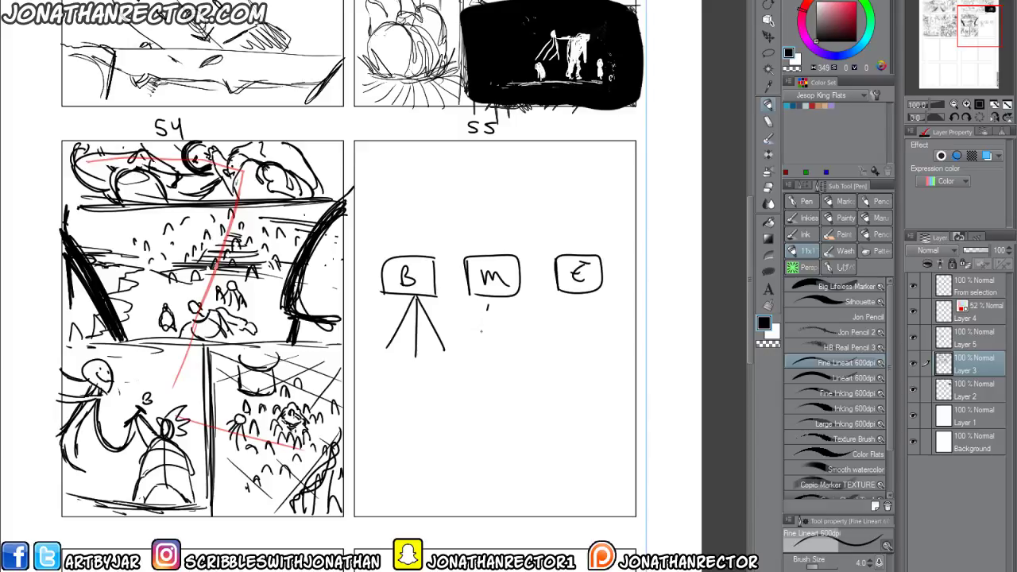
drag(491, 304, 476, 348)
mouse_move(493, 304)
mouse_down()
mouse_move(487, 347)
mouse_move(520, 341)
mouse_up()
mouse_move(579, 302)
mouse_down()
mouse_move(565, 344)
mouse_move(587, 346)
mouse_up()
drag(583, 302, 611, 343)
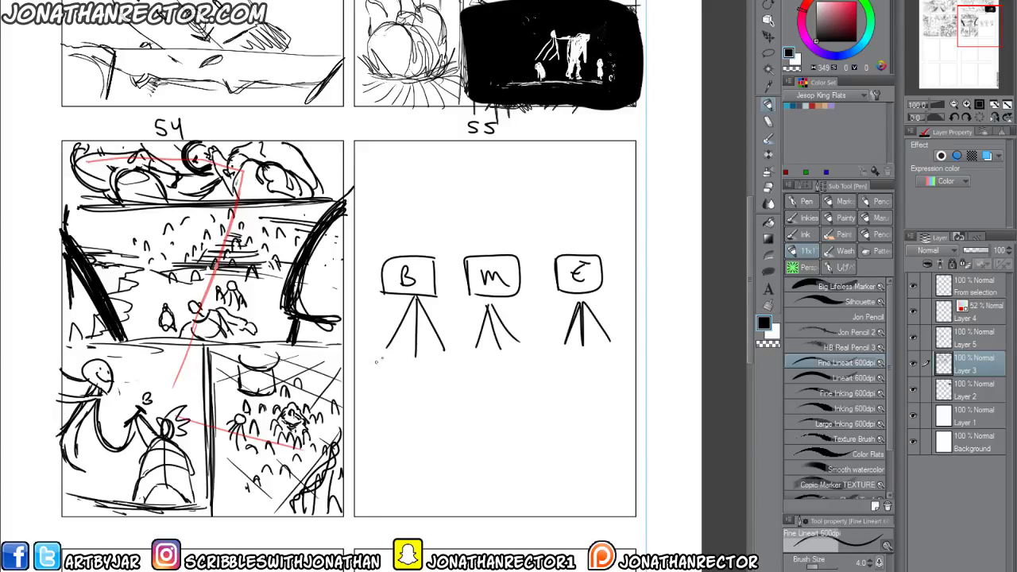
Add circled B, M and E under the first box, dashes under the other two, and small branches below the circled B.
mouse_move(380, 363)
mouse_down()
mouse_move(370, 395)
mouse_move(374, 372)
mouse_move(418, 360)
mouse_move(412, 394)
mouse_up()
mouse_move(429, 361)
mouse_down()
mouse_move(418, 393)
mouse_move(425, 375)
mouse_move(464, 367)
mouse_move(449, 383)
mouse_move(500, 372)
mouse_up()
drag(515, 373, 548, 372)
drag(578, 371, 602, 370)
drag(613, 370, 625, 369)
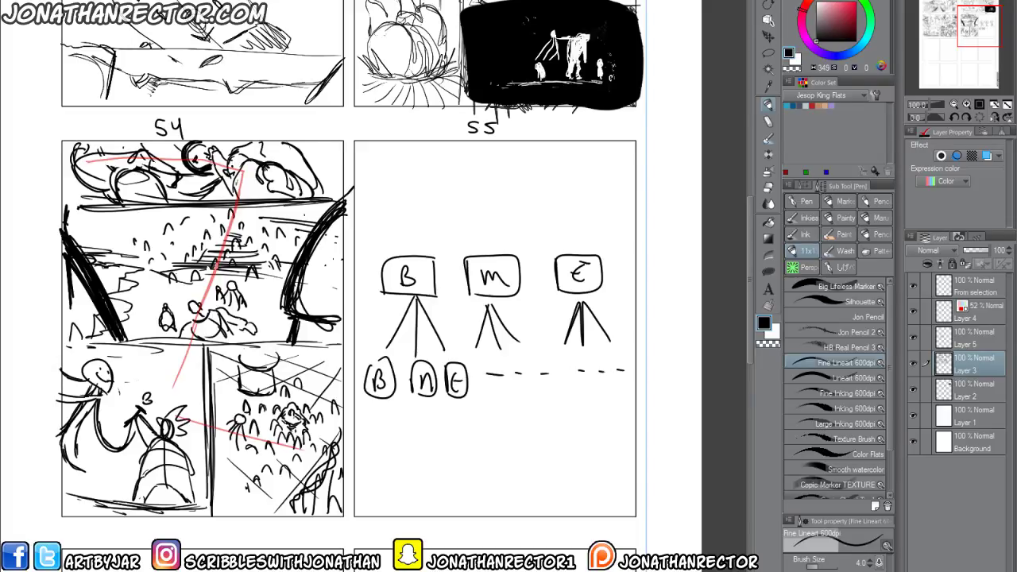
mouse_move(384, 408)
mouse_down()
mouse_move(394, 428)
mouse_move(372, 429)
mouse_up()
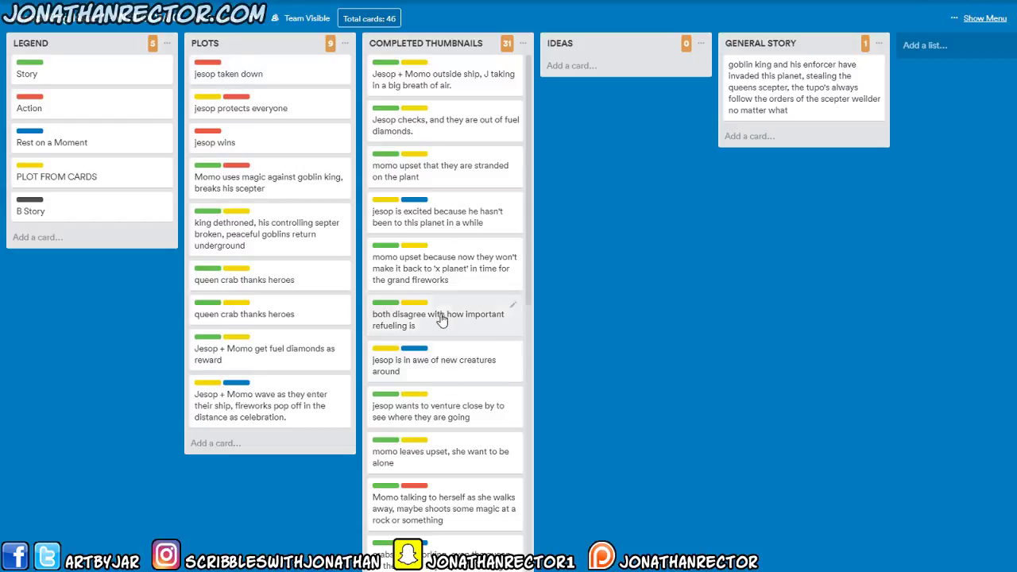
Review the Completed Thumbnails and Plots lists on the Trello board, opening and closing the "queen crab thanks heroes" card.
drag(530, 257, 528, 556)
scroll(388, 314, up, 3)
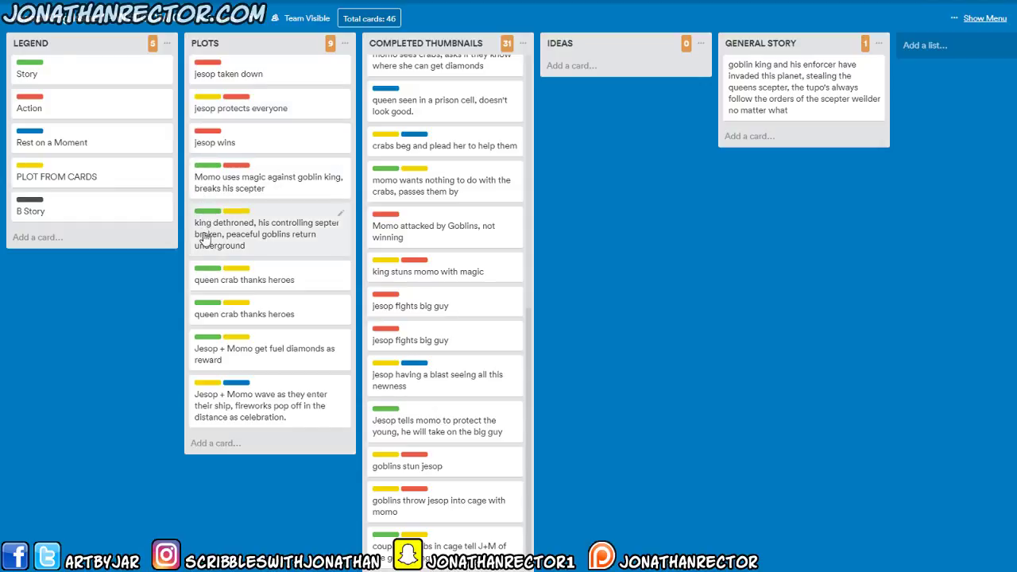
click(285, 282)
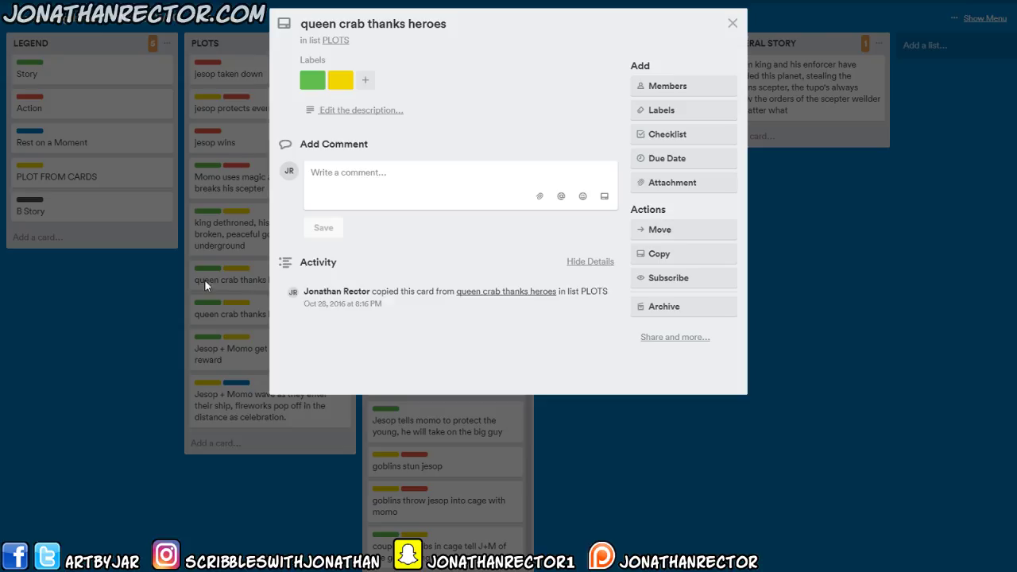
click(199, 234)
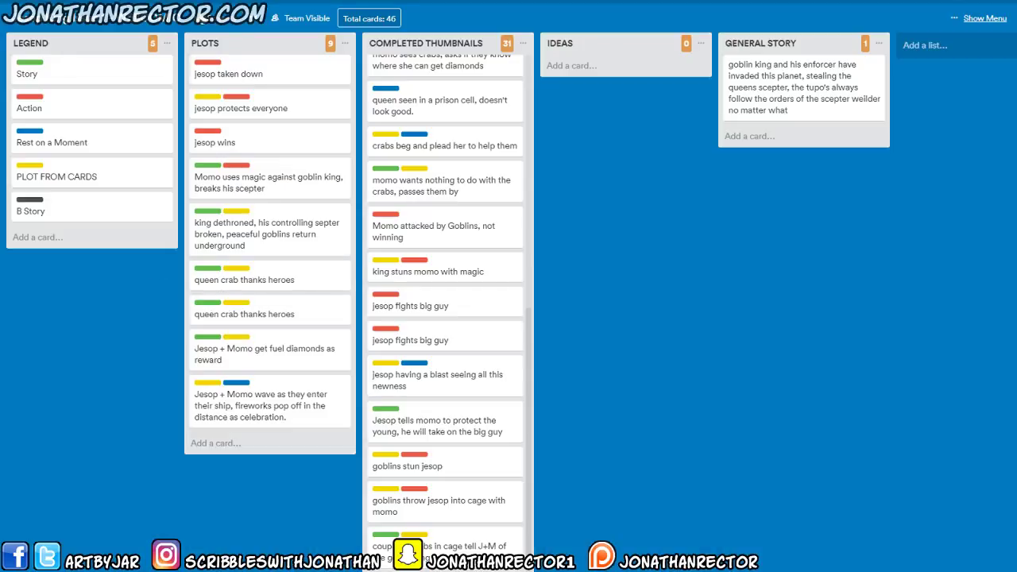
Switch to the script document and compare the page 54 heading with the page 55 "Jesop queen back story" heading.
key(ctrl+Tab)
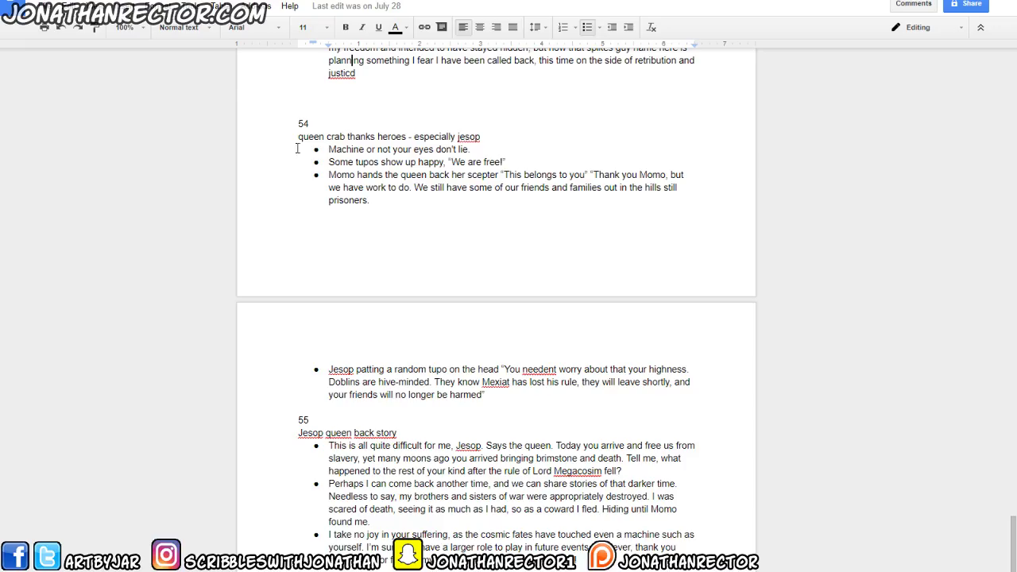
drag(360, 136, 385, 136)
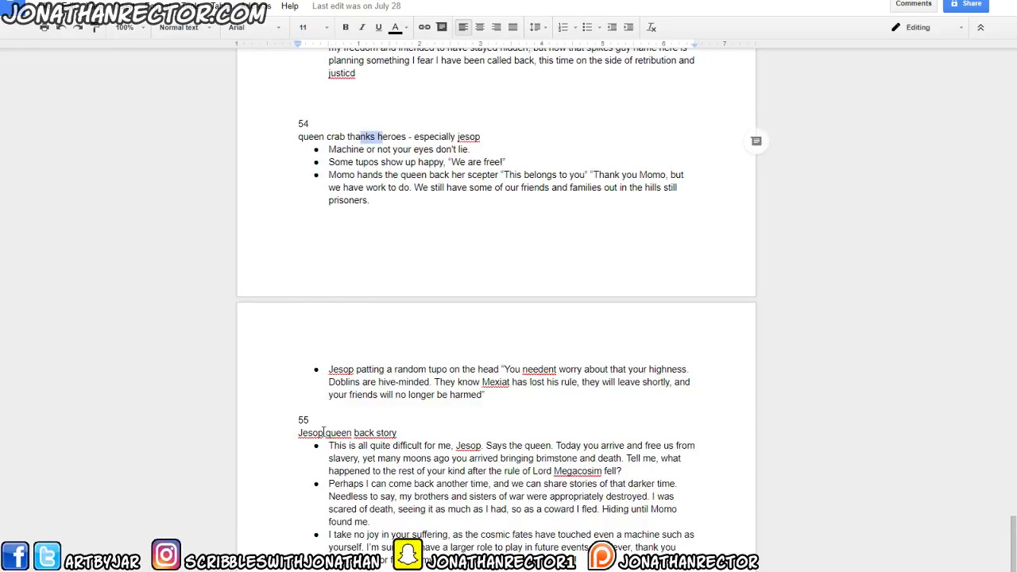
drag(309, 434, 376, 434)
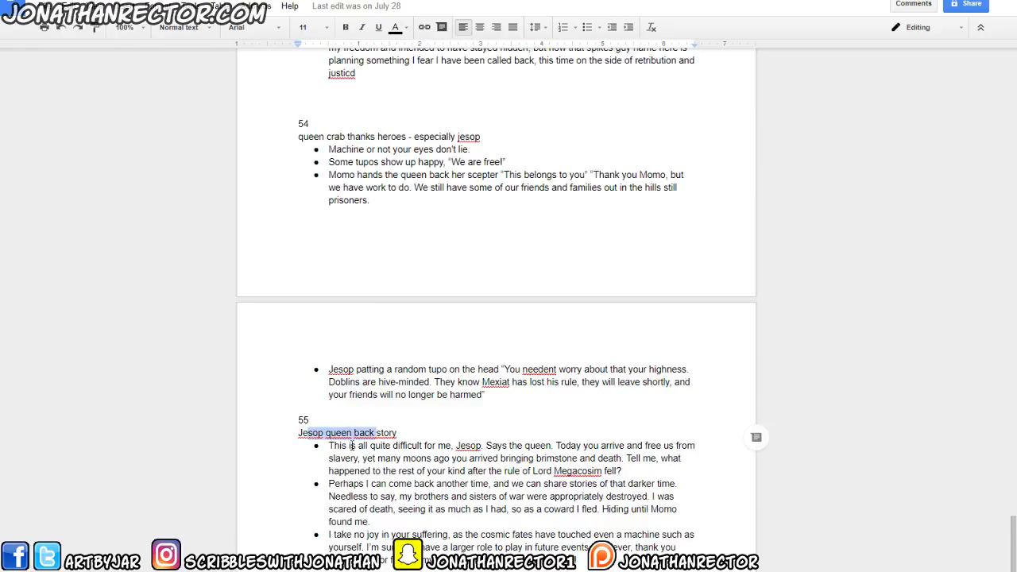
click(353, 433)
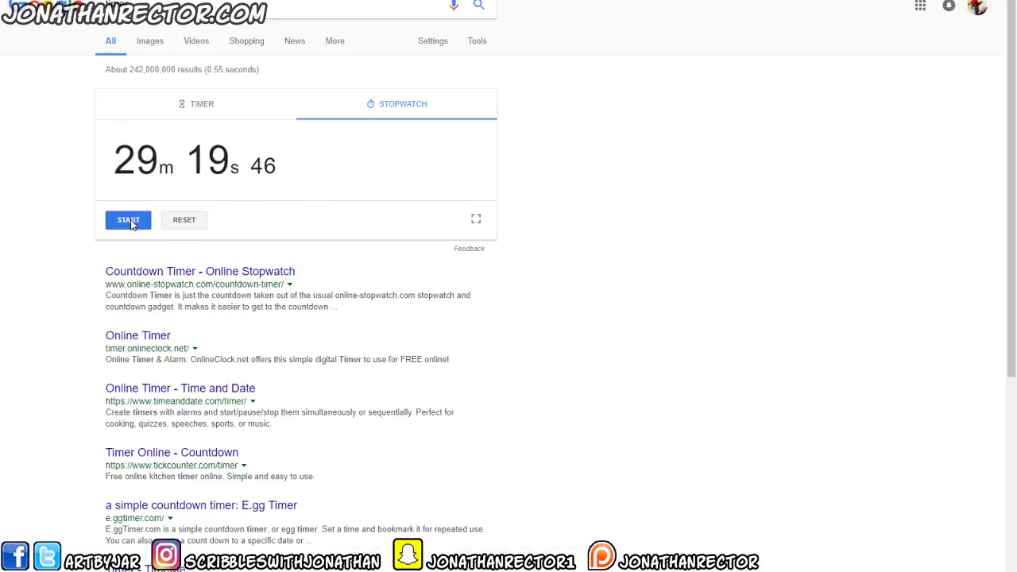
Restart the stopwatch and move the browser window off the canvas.
click(128, 219)
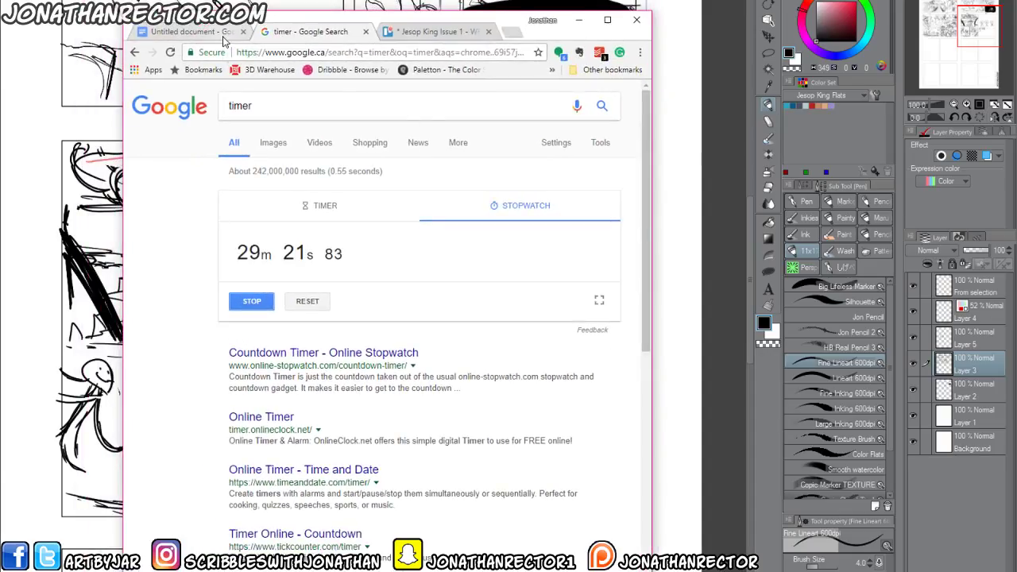
drag(237, 24, 1016, 168)
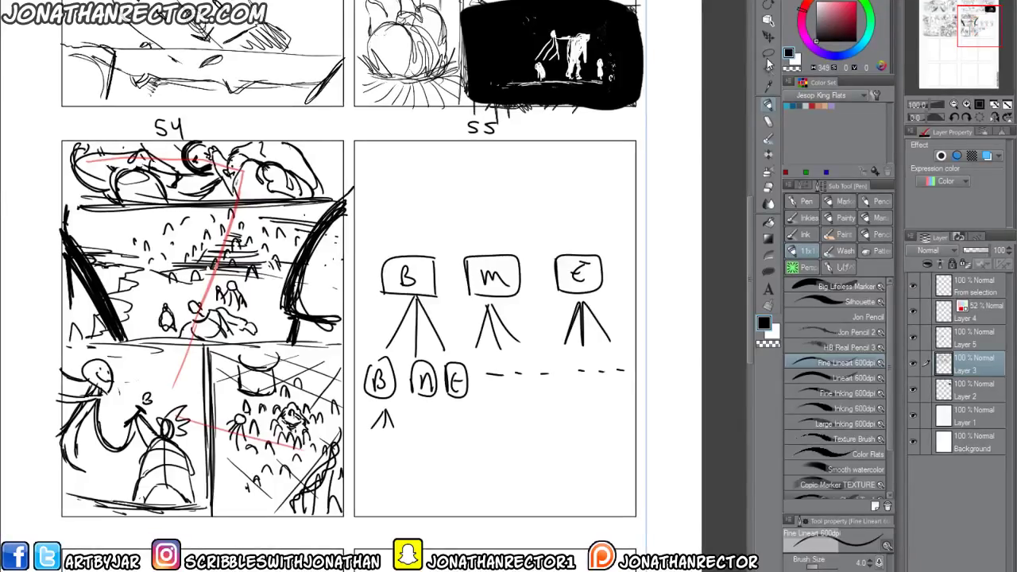
Lasso the whole B, M, E diagram in the page 55 frame, delete it and clear the selection.
key(m)
mouse_move(658, 215)
mouse_down()
mouse_move(593, 450)
mouse_move(387, 431)
mouse_move(368, 438)
mouse_move(367, 357)
mouse_move(386, 231)
mouse_up()
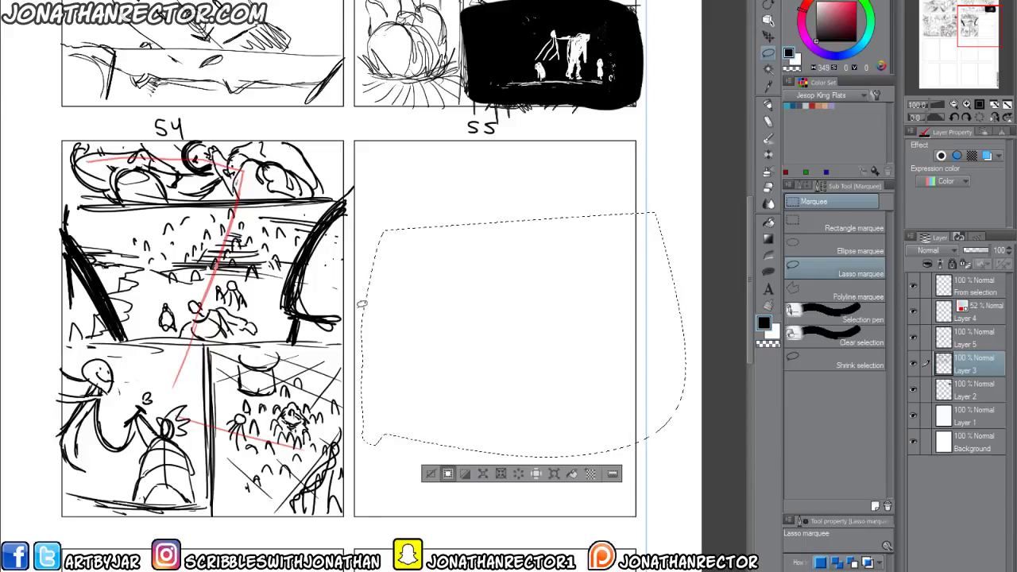
key(Delete)
key(ctrl+d)
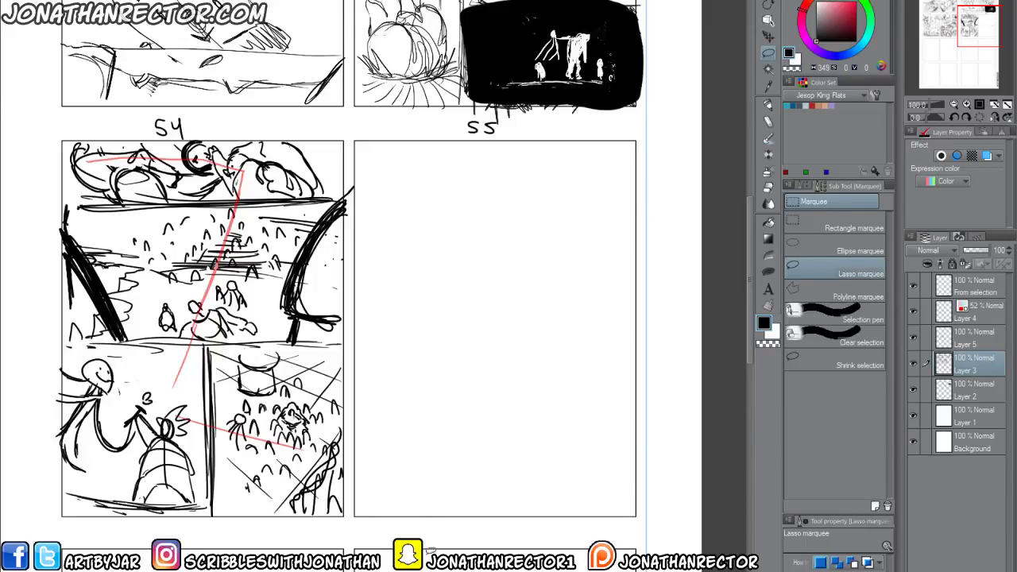
Check the contents of Layer 2 and Layer 3 by toggling their visibility, and make Layer 2 active.
click(914, 387)
click(914, 387)
click(913, 361)
click(913, 362)
click(914, 385)
click(914, 385)
click(967, 393)
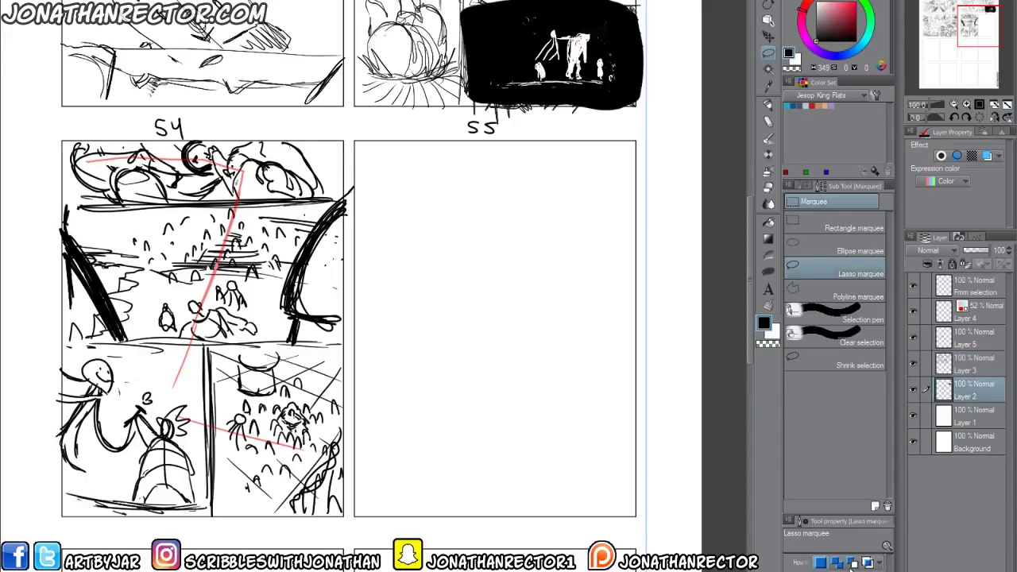
Draw two horizontal dividers splitting page 55 into three tiers, and erase the upper divider's overhang beyond the frame.
drag(354, 414, 315, 432)
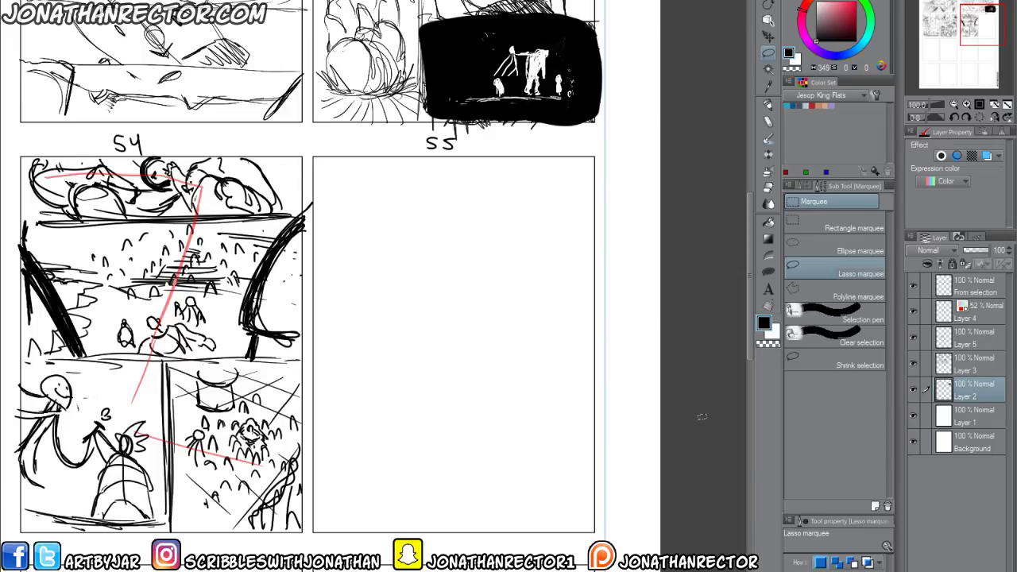
key(p)
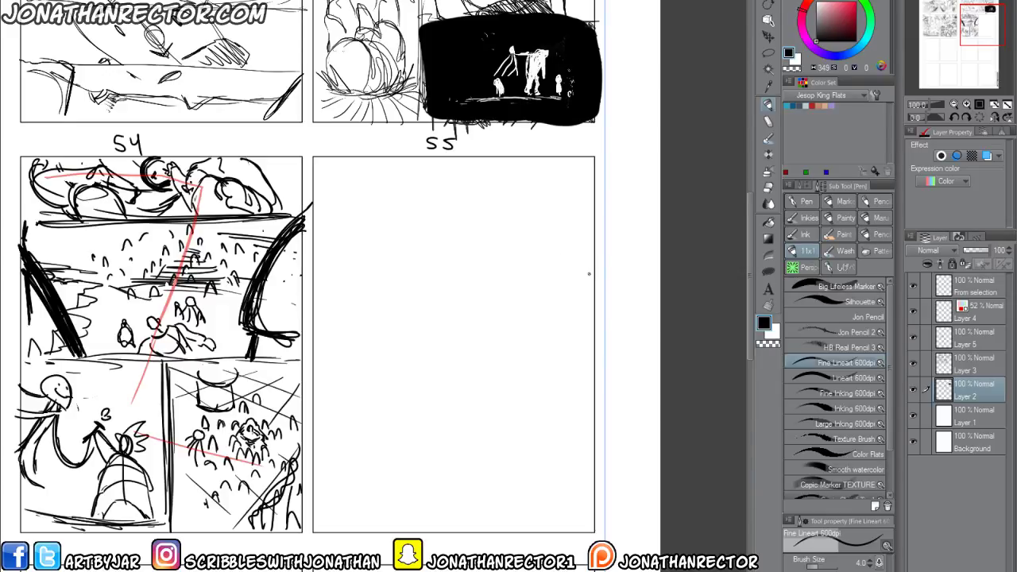
mouse_move(592, 278)
mouse_down()
mouse_move(339, 280)
mouse_move(572, 270)
mouse_up()
drag(349, 272, 579, 269)
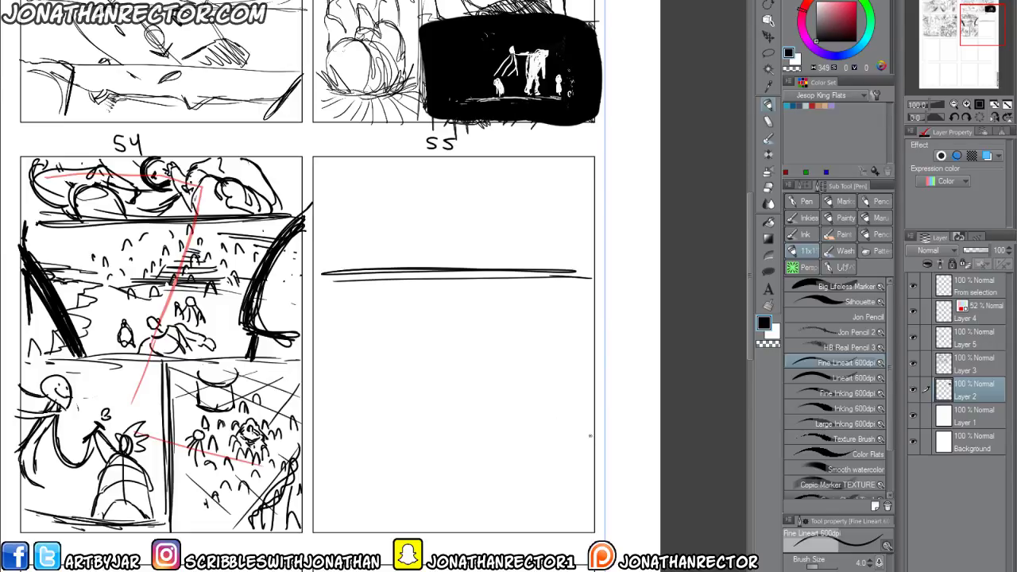
drag(589, 435, 420, 423)
mouse_move(540, 424)
mouse_down()
mouse_move(307, 423)
mouse_move(583, 422)
mouse_move(334, 422)
mouse_up()
drag(350, 276, 302, 276)
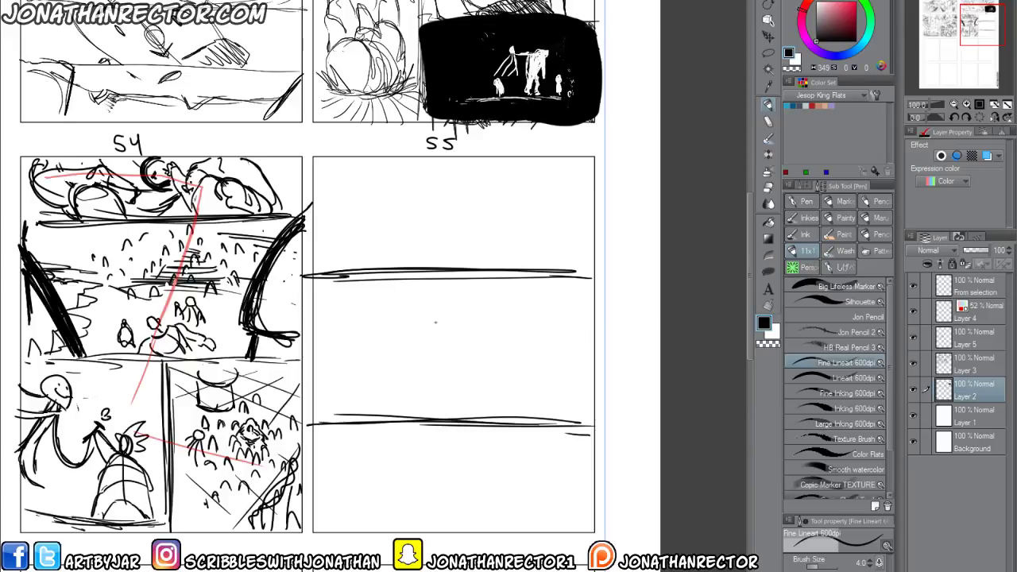
key(e)
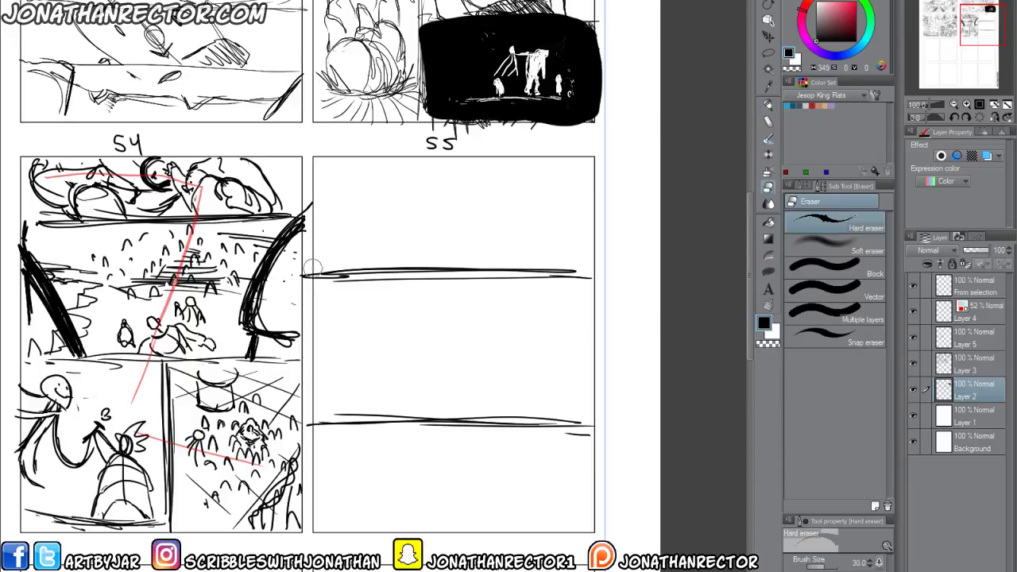
drag(313, 270, 310, 274)
Try a vertical divider near the far side of page 55's top tier, and erase it.
key(p)
mouse_move(531, 166)
mouse_down()
mouse_move(532, 266)
mouse_move(531, 251)
mouse_up()
key(e)
mouse_move(530, 190)
mouse_down()
mouse_move(534, 254)
mouse_move(530, 170)
mouse_move(530, 243)
mouse_up()
Draw two vertical dividers in page 55's middle tier, leaving a wide central panel between two narrow ones.
key(p)
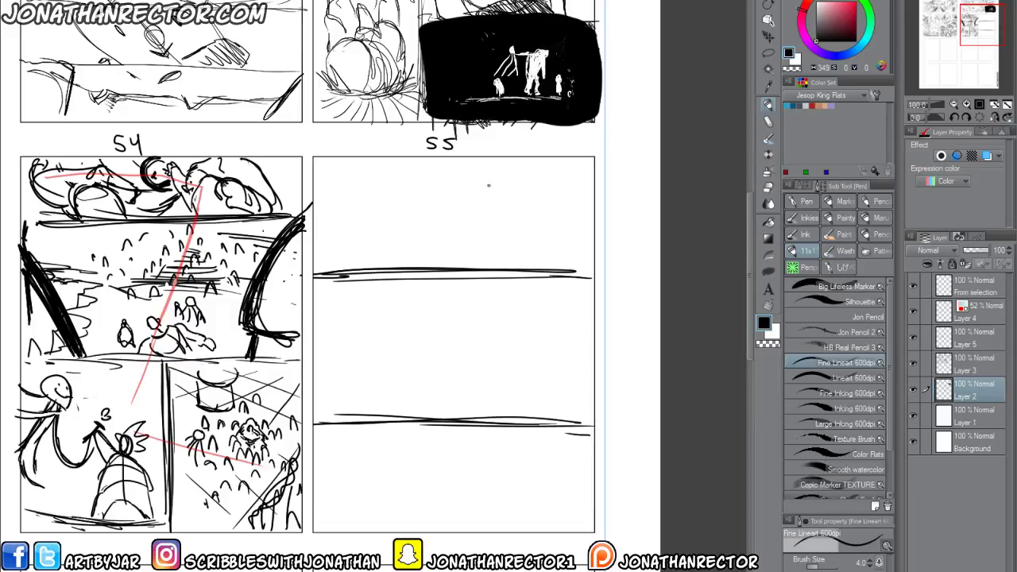
drag(357, 275, 362, 416)
drag(359, 305, 360, 418)
drag(360, 271, 362, 398)
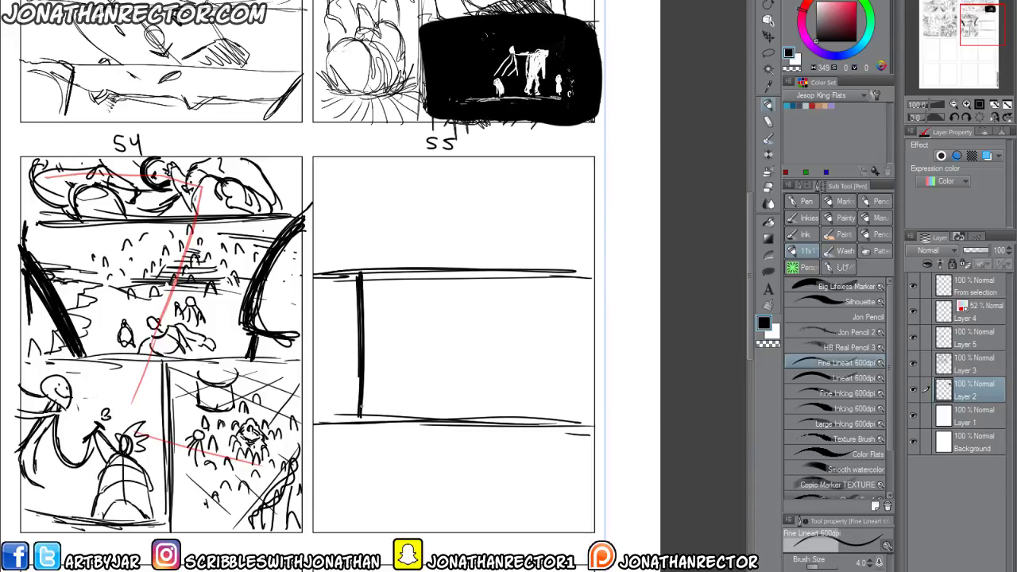
drag(546, 275, 552, 420)
Write "Mo Mo" in the narrow right-hand panel of the middle tier, and erase it from Layer 2.
mouse_move(563, 325)
mouse_down()
mouse_move(566, 312)
mouse_move(577, 324)
mouse_up()
drag(583, 316, 583, 329)
drag(561, 340, 586, 355)
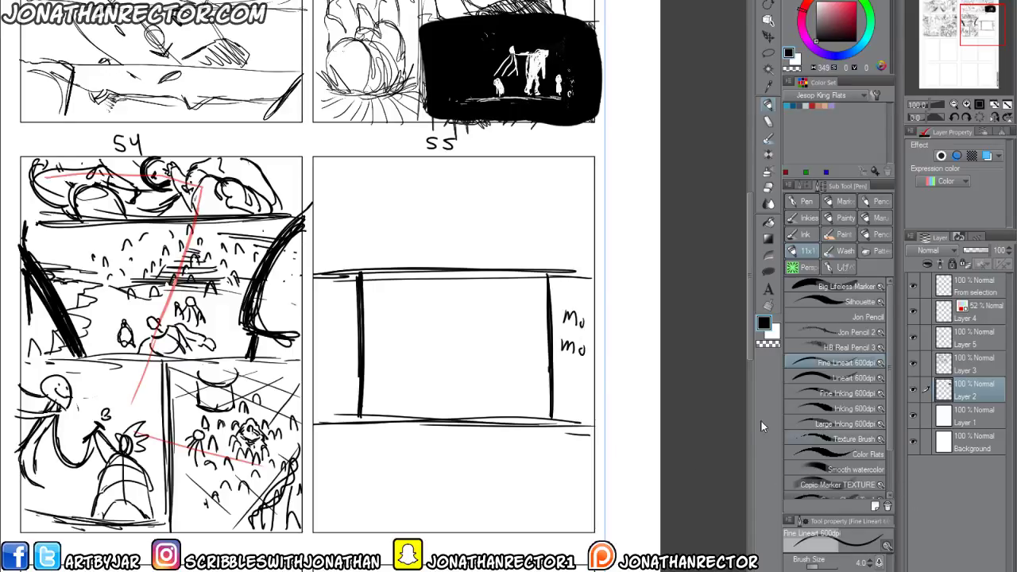
key(e)
mouse_move(586, 321)
mouse_down()
mouse_move(573, 350)
mouse_move(561, 316)
mouse_move(556, 359)
mouse_up()
Make Layer 3 active and write "Mo Mo" small in the middle tier's narrow right-hand panel.
click(914, 362)
click(914, 362)
click(974, 367)
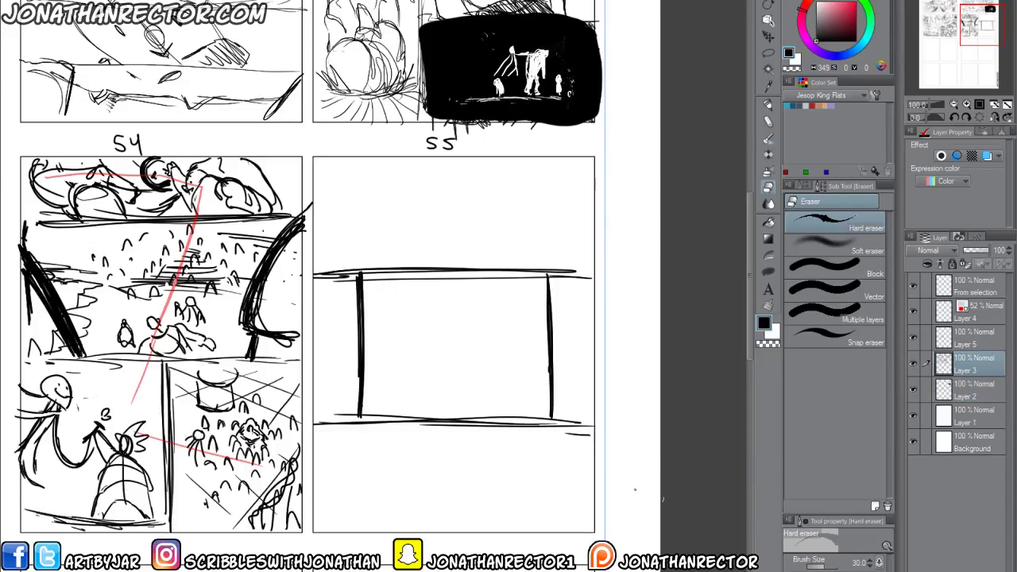
key(p)
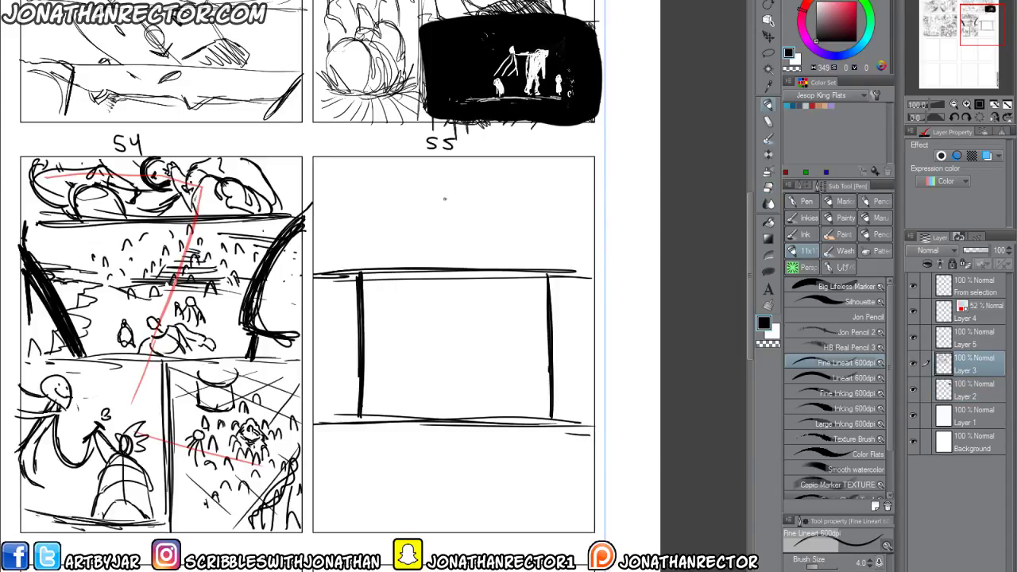
mouse_move(568, 316)
mouse_down()
mouse_move(578, 314)
mouse_move(573, 335)
mouse_up()
drag(579, 327, 580, 331)
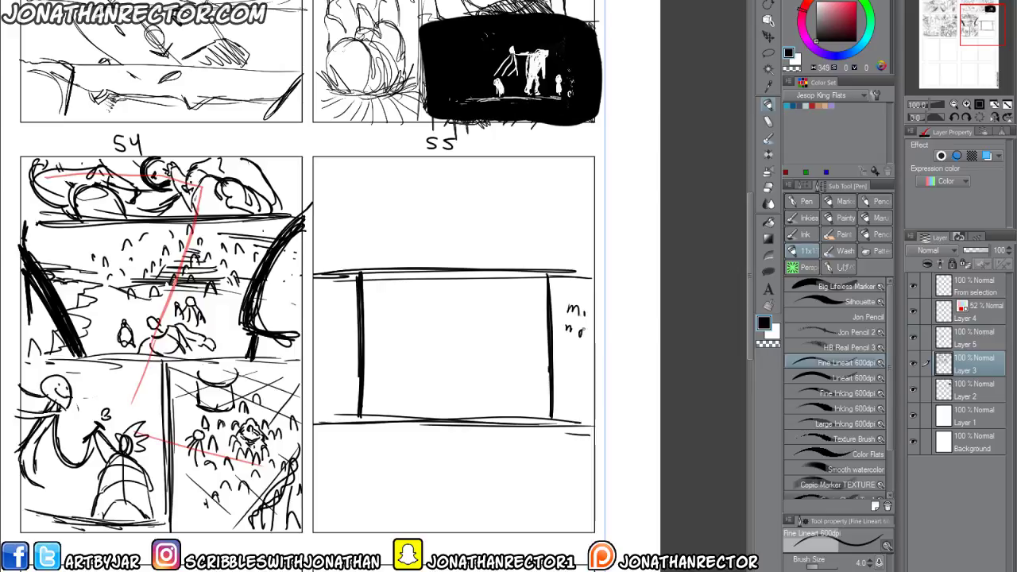
On Layer 4, draw a red zigzag reading-flow line from page 55's top tier down through the middle to the bottom tier.
click(976, 318)
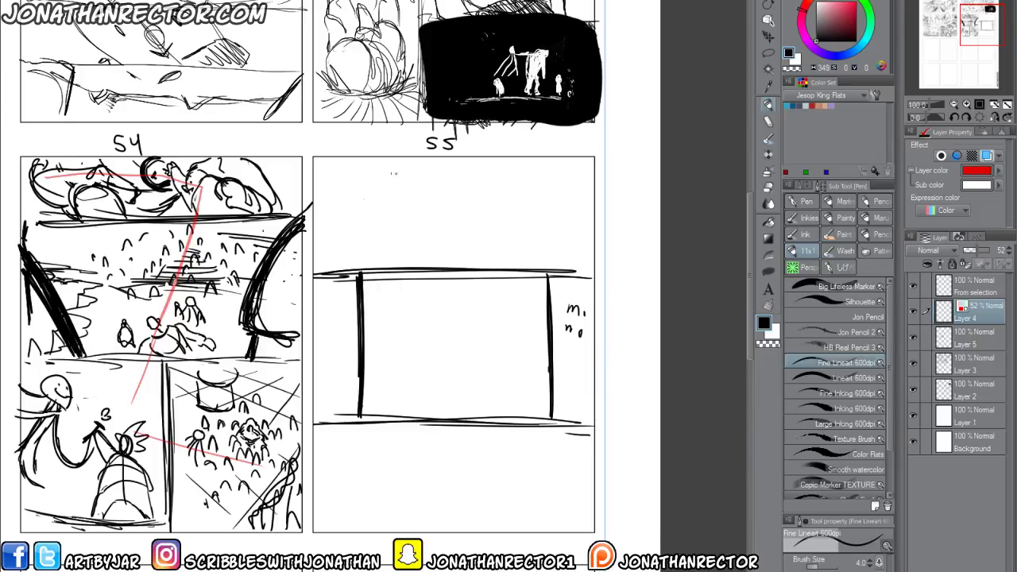
mouse_move(457, 168)
mouse_down()
mouse_move(542, 173)
mouse_move(405, 237)
mouse_move(325, 302)
mouse_move(574, 390)
mouse_move(482, 460)
mouse_move(460, 499)
mouse_move(550, 527)
mouse_up()
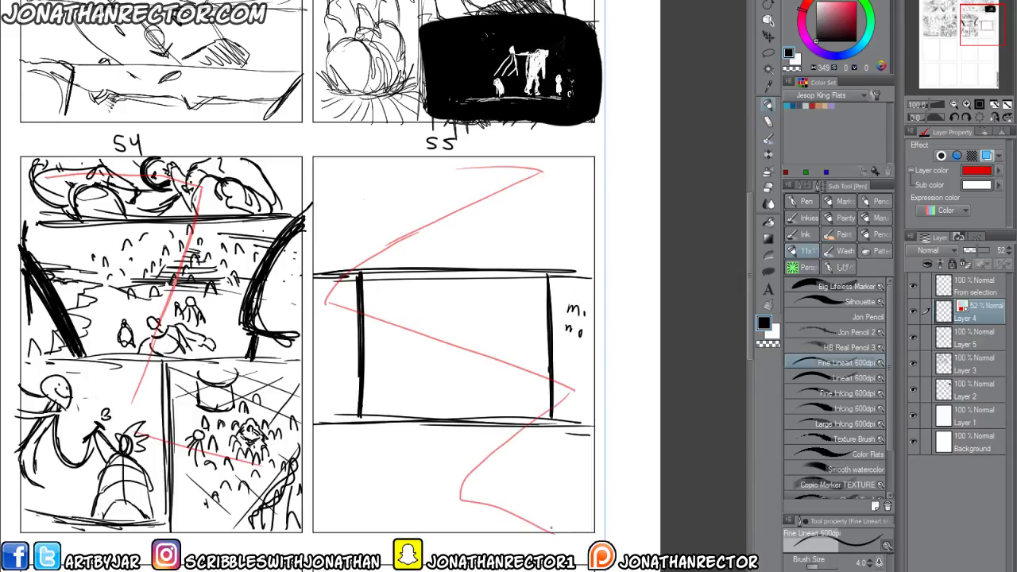
Check Layer 3's contents by toggling its visibility, and make it the active layer again.
click(914, 362)
click(914, 364)
click(926, 368)
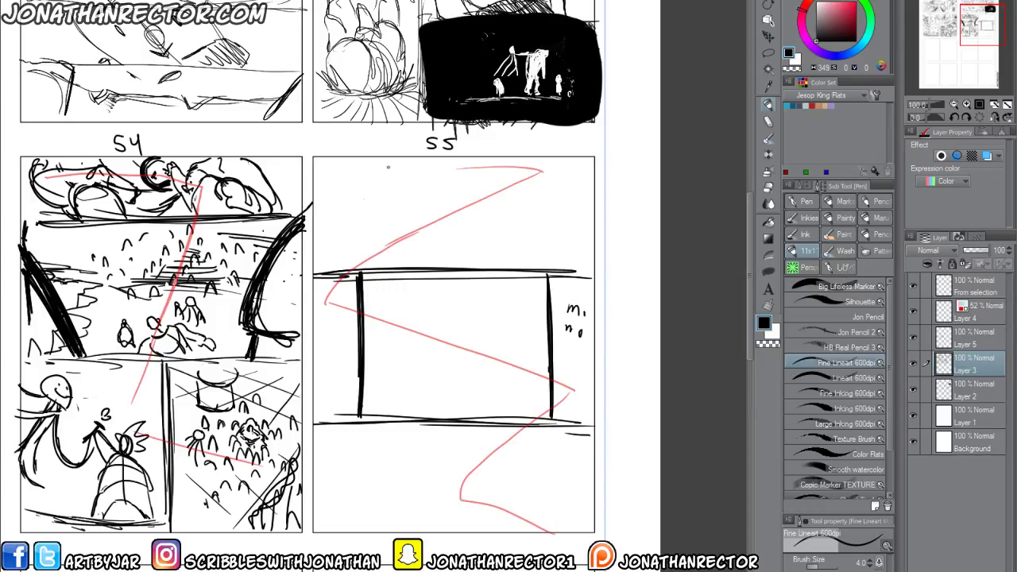
Sketch a large foreground figure's head, ear and shoulders at the left end of page 55's top tier, erasing stray lines.
mouse_move(390, 162)
mouse_down()
mouse_move(393, 210)
mouse_move(359, 225)
mouse_move(332, 170)
mouse_move(379, 197)
mouse_move(393, 181)
mouse_move(399, 210)
mouse_move(395, 196)
mouse_move(349, 218)
mouse_move(425, 264)
mouse_up()
drag(332, 205, 316, 189)
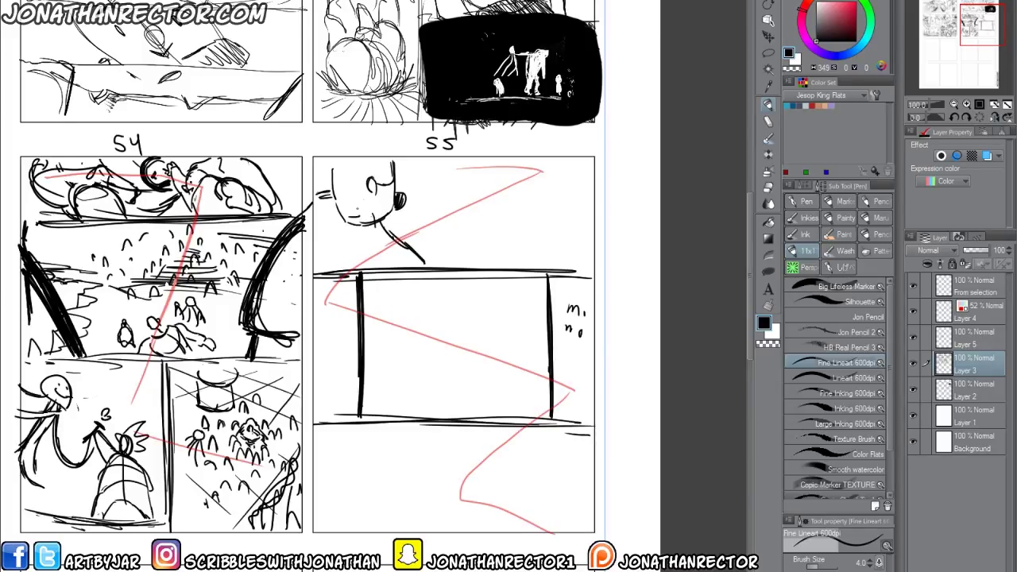
mouse_move(377, 218)
mouse_down()
mouse_move(326, 195)
mouse_move(342, 224)
mouse_move(364, 216)
mouse_move(332, 204)
mouse_up()
key(e)
key(p)
drag(368, 168, 368, 189)
drag(333, 160, 333, 184)
drag(353, 213, 335, 240)
drag(340, 226, 324, 251)
mouse_move(390, 227)
mouse_down()
mouse_move(440, 270)
mouse_move(512, 260)
mouse_move(460, 255)
mouse_up()
key(e)
key(p)
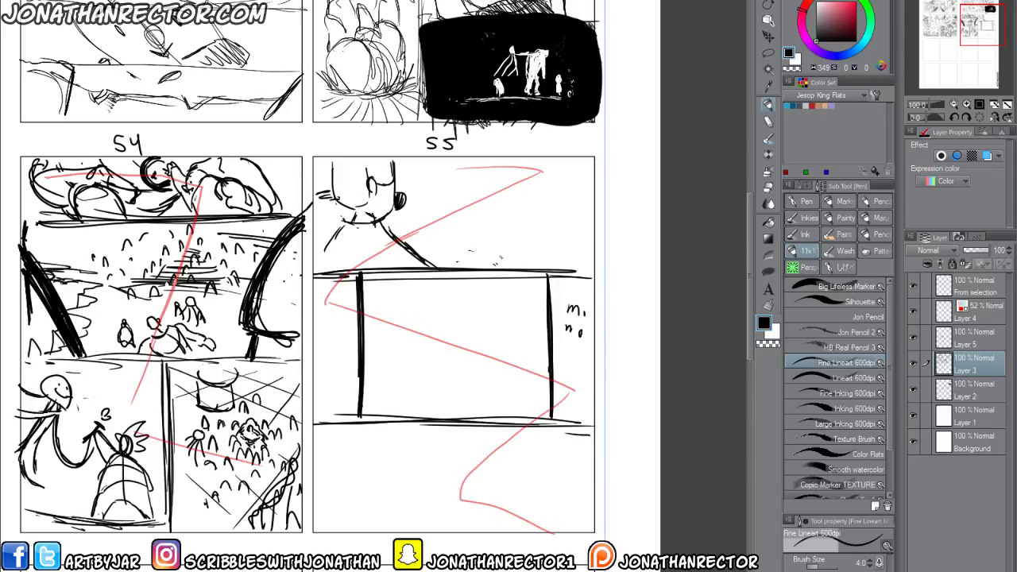
Sketch a smaller spiky-haired figure with a raised hand beside the large one, and erase the arch drawn next to it.
mouse_move(499, 264)
mouse_down()
mouse_move(482, 248)
mouse_move(464, 262)
mouse_move(494, 256)
mouse_move(492, 244)
mouse_up()
mouse_move(441, 194)
mouse_down()
mouse_move(448, 226)
mouse_move(429, 224)
mouse_move(447, 196)
mouse_up()
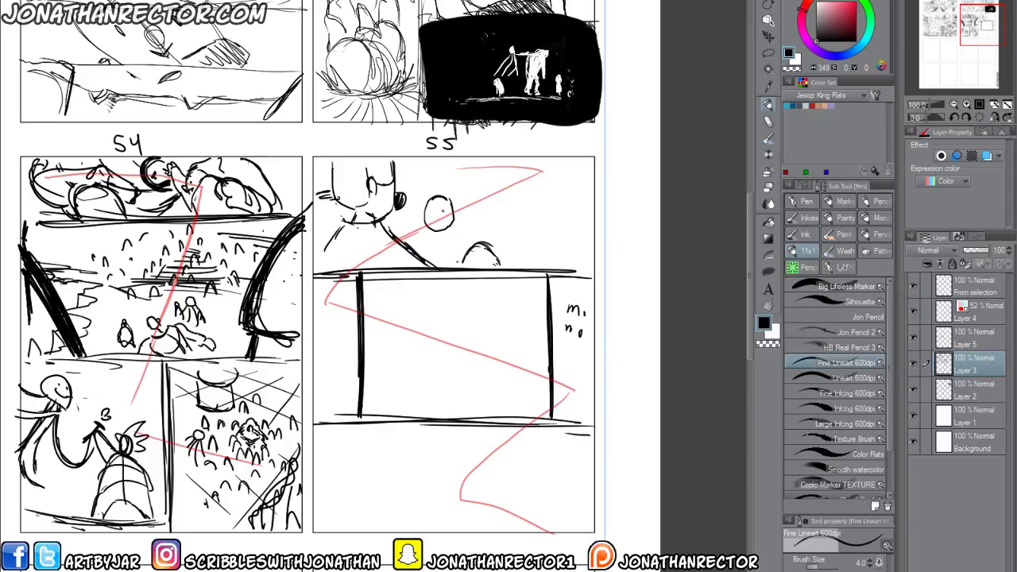
mouse_move(432, 209)
mouse_down()
mouse_move(449, 208)
mouse_move(432, 220)
mouse_move(437, 179)
mouse_move(454, 188)
mouse_move(466, 251)
mouse_move(418, 234)
mouse_move(415, 247)
mouse_move(478, 202)
mouse_move(461, 246)
mouse_up()
click(433, 207)
drag(420, 236, 416, 249)
key(e)
mouse_move(485, 243)
mouse_down()
mouse_move(490, 257)
mouse_move(469, 236)
mouse_up()
key(p)
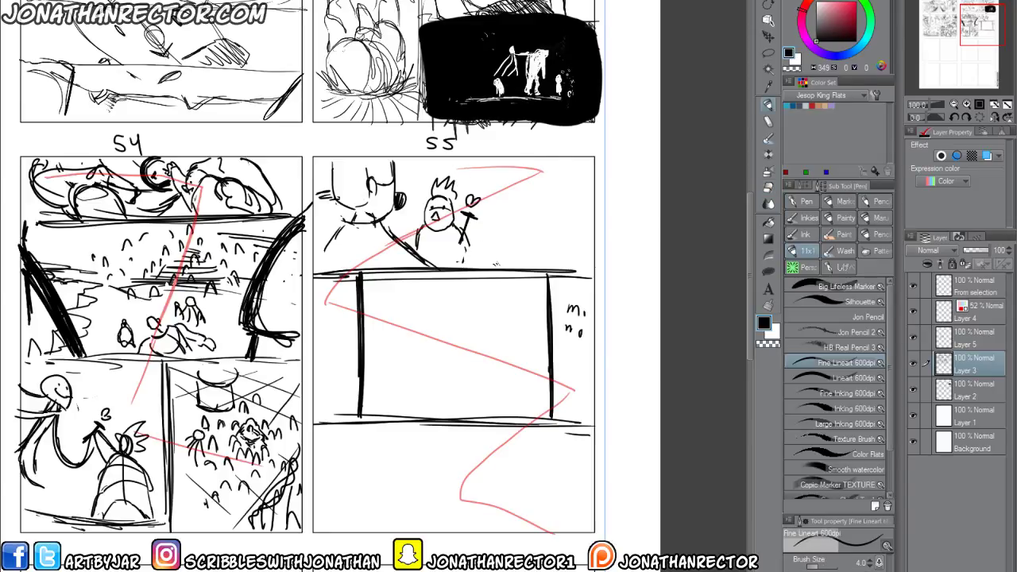
drag(469, 239, 477, 266)
drag(418, 233, 415, 245)
Add a few small arched figures at the top tier's right side and write a note about leaning in the page margin.
mouse_move(515, 190)
mouse_down()
mouse_move(519, 224)
mouse_move(501, 222)
mouse_move(522, 186)
mouse_move(533, 225)
mouse_move(557, 183)
mouse_move(555, 204)
mouse_move(596, 210)
mouse_move(600, 228)
mouse_up()
click(529, 214)
drag(596, 226, 607, 232)
drag(605, 226, 612, 239)
mouse_move(582, 236)
mouse_down()
mouse_move(614, 264)
mouse_move(609, 271)
mouse_up()
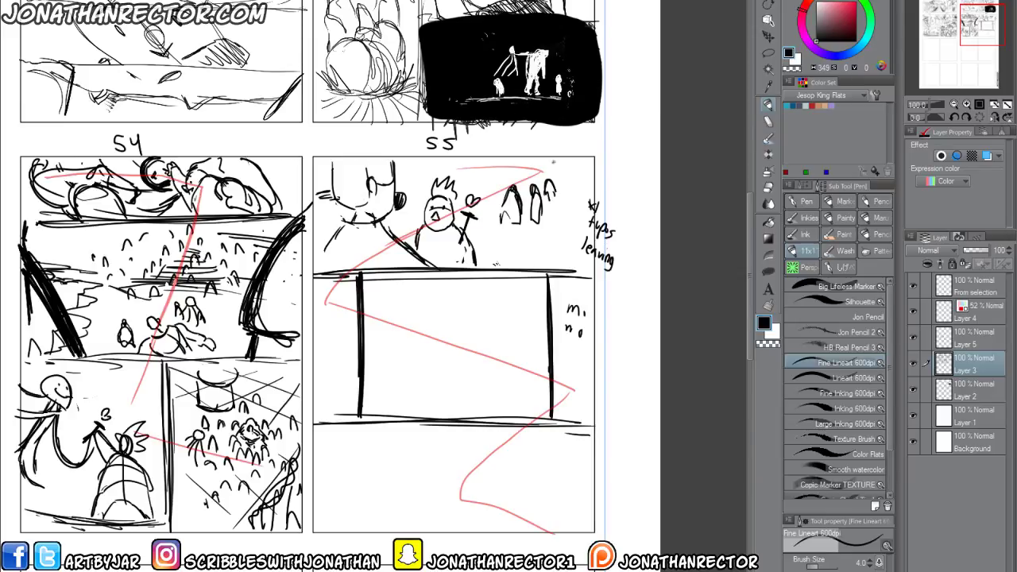
Draw a second raised arm with a round hand in the top tier, and fill its right side with more arched crowd figures.
mouse_move(496, 168)
mouse_down()
mouse_move(505, 170)
mouse_move(494, 181)
mouse_move(502, 170)
mouse_move(464, 189)
mouse_move(492, 194)
mouse_move(472, 219)
mouse_move(459, 175)
mouse_move(493, 203)
mouse_move(549, 173)
mouse_up()
mouse_move(557, 191)
mouse_down()
mouse_move(563, 232)
mouse_move(543, 254)
mouse_move(567, 257)
mouse_move(559, 224)
mouse_move(539, 264)
mouse_move(567, 261)
mouse_up()
drag(567, 222, 559, 208)
drag(561, 210, 565, 198)
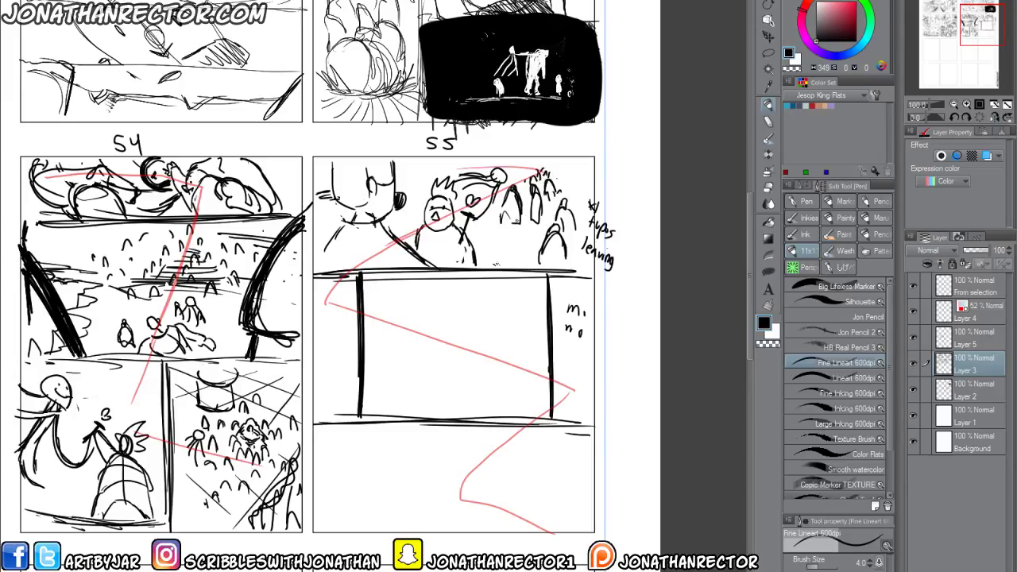
mouse_move(500, 267)
mouse_down()
mouse_move(513, 265)
mouse_move(502, 262)
mouse_up()
drag(496, 266, 518, 262)
drag(491, 262, 501, 262)
Sketch a cropped figure with dark hair strokes and a dark base in the middle tier's narrow left-hand panel.
mouse_move(342, 289)
mouse_down()
mouse_move(328, 287)
mouse_move(347, 318)
mouse_move(339, 345)
mouse_up()
mouse_move(346, 342)
mouse_down()
mouse_move(324, 343)
mouse_move(316, 332)
mouse_up()
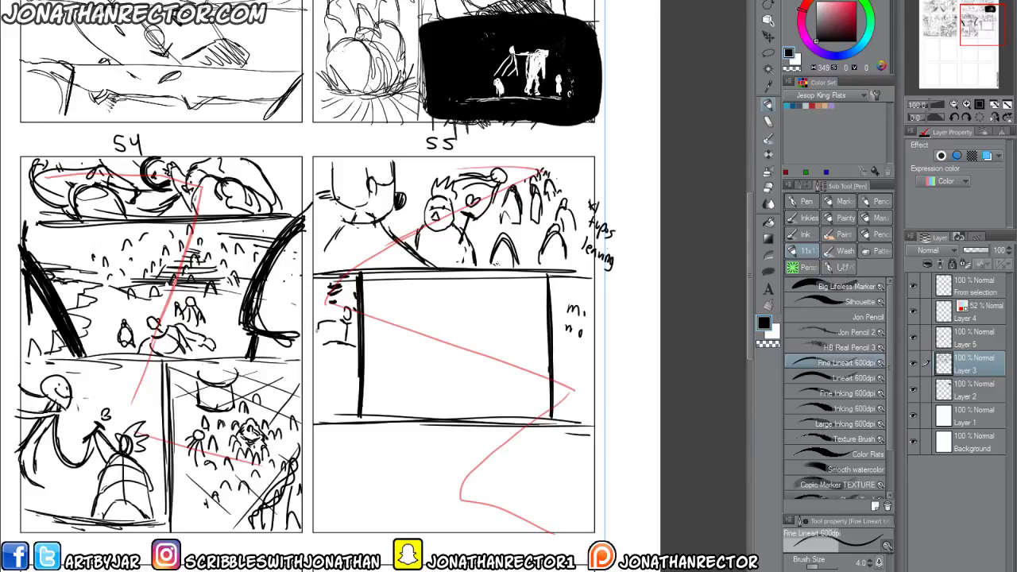
mouse_move(350, 364)
mouse_down()
mouse_move(347, 376)
mouse_move(318, 378)
mouse_move(336, 418)
mouse_up()
drag(356, 389, 340, 416)
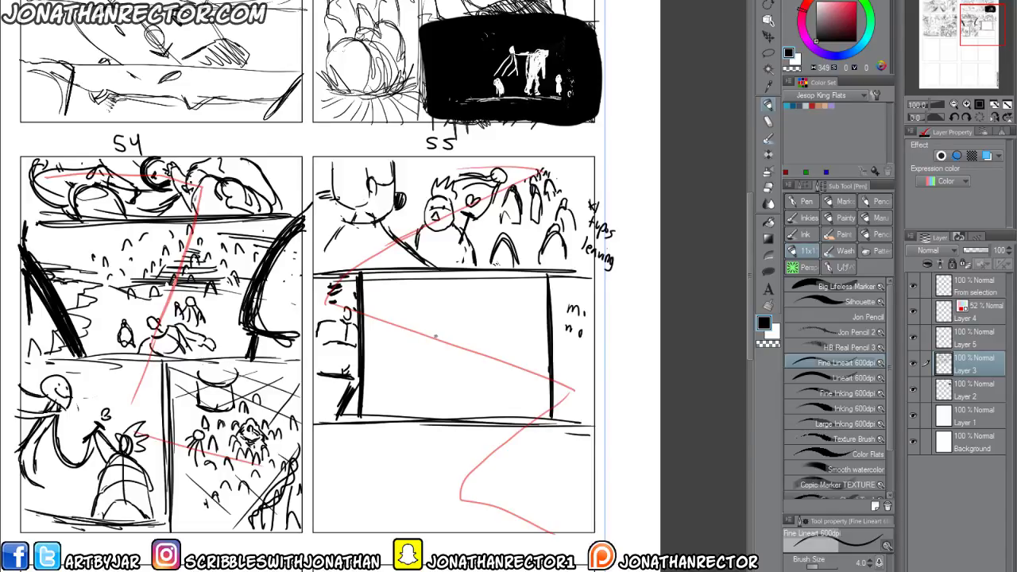
Sketch a broad-shouldered figure standing with legs apart on a ground line in the middle tier's central panel.
mouse_move(410, 338)
mouse_down()
mouse_move(445, 336)
mouse_move(454, 358)
mouse_move(421, 364)
mouse_up()
mouse_move(413, 340)
mouse_down()
mouse_move(413, 377)
mouse_move(442, 367)
mouse_move(411, 393)
mouse_move(418, 413)
mouse_up()
mouse_move(445, 367)
mouse_down()
mouse_move(479, 409)
mouse_move(376, 416)
mouse_up()
drag(534, 401, 370, 418)
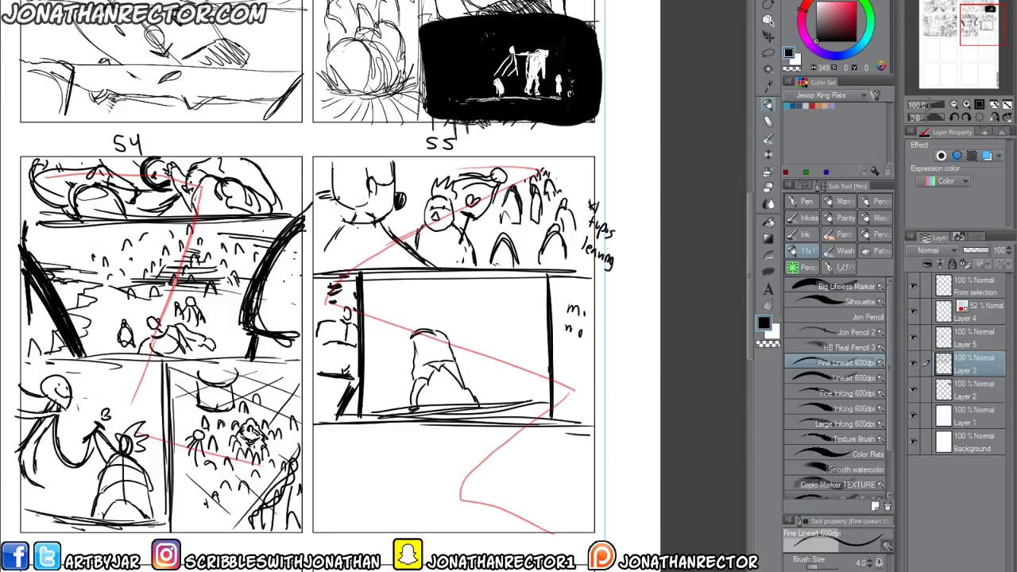
mouse_move(413, 330)
mouse_down()
mouse_move(401, 356)
mouse_move(383, 359)
mouse_up()
mouse_move(445, 334)
mouse_down()
mouse_move(469, 351)
mouse_move(433, 321)
mouse_move(436, 361)
mouse_move(431, 348)
mouse_up()
drag(445, 339, 420, 342)
Add a small arched figure with a raised hand beside the standing figure, and curved shapes along the panel's upper and right edges.
mouse_move(481, 377)
mouse_down()
mouse_move(495, 362)
mouse_move(511, 399)
mouse_move(483, 397)
mouse_move(482, 366)
mouse_move(502, 360)
mouse_up()
drag(506, 382, 511, 399)
drag(487, 364, 492, 348)
mouse_move(493, 348)
mouse_down()
mouse_move(497, 366)
mouse_move(481, 373)
mouse_move(466, 356)
mouse_move(469, 364)
mouse_up()
drag(469, 364, 476, 387)
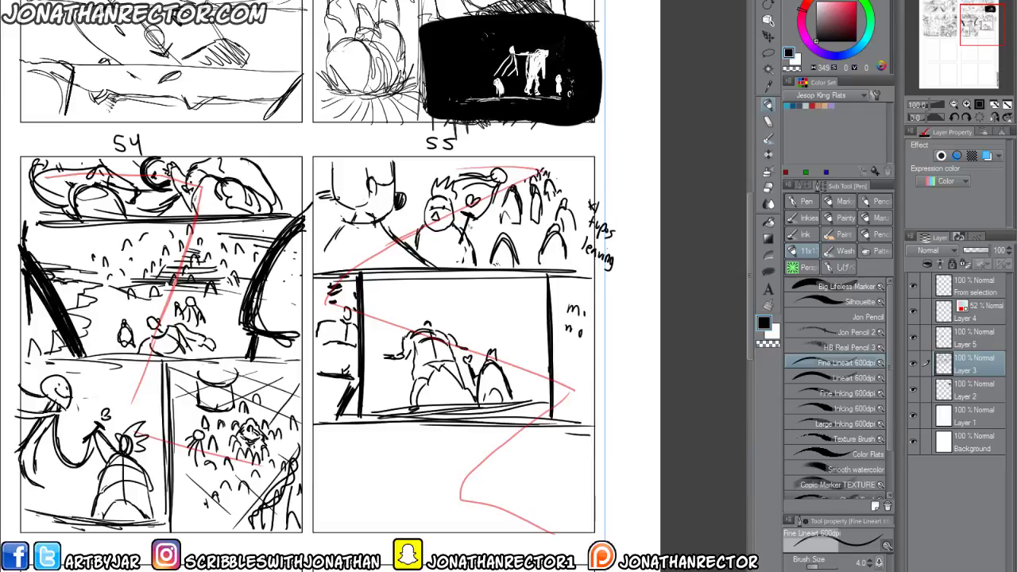
mouse_move(536, 272)
mouse_down()
mouse_move(524, 339)
mouse_move(536, 278)
mouse_move(464, 281)
mouse_move(481, 280)
mouse_up()
drag(550, 362, 548, 388)
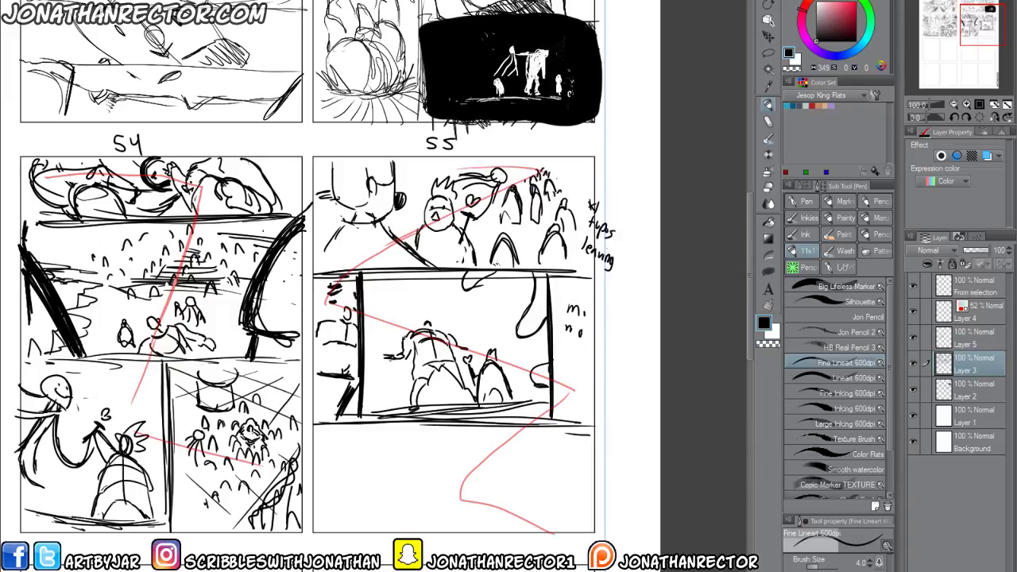
Draw two small arched figures marked T and D in the central panel's lower left, and small circles near its upper edge.
mouse_move(379, 380)
mouse_down()
mouse_move(368, 404)
mouse_move(390, 413)
mouse_up()
mouse_move(372, 381)
mouse_down()
mouse_move(378, 369)
mouse_move(382, 384)
mouse_move(410, 379)
mouse_up()
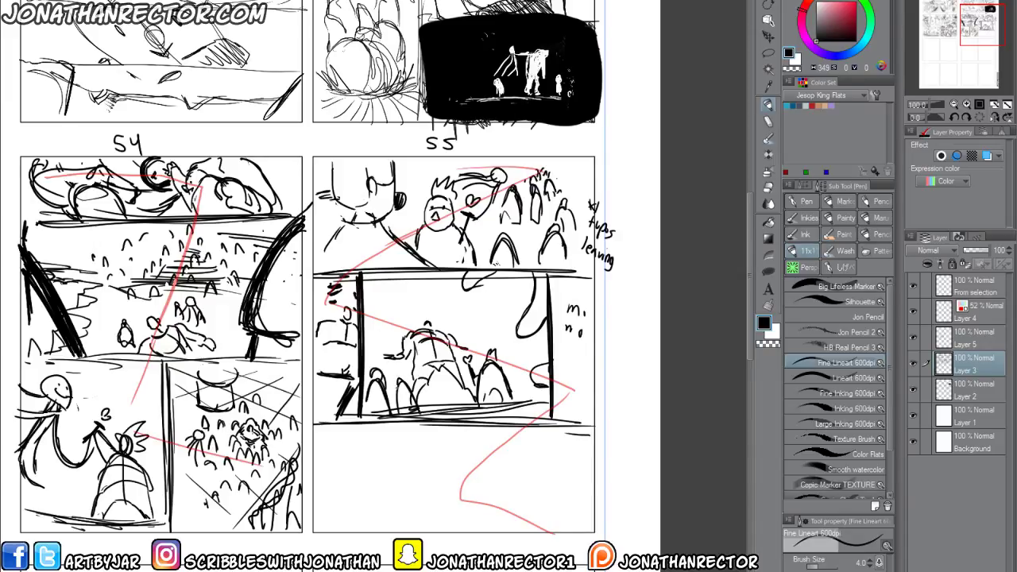
mouse_move(394, 416)
mouse_down()
mouse_move(402, 368)
mouse_move(421, 418)
mouse_up()
key(e)
key(p)
drag(403, 395, 405, 368)
drag(409, 365, 395, 377)
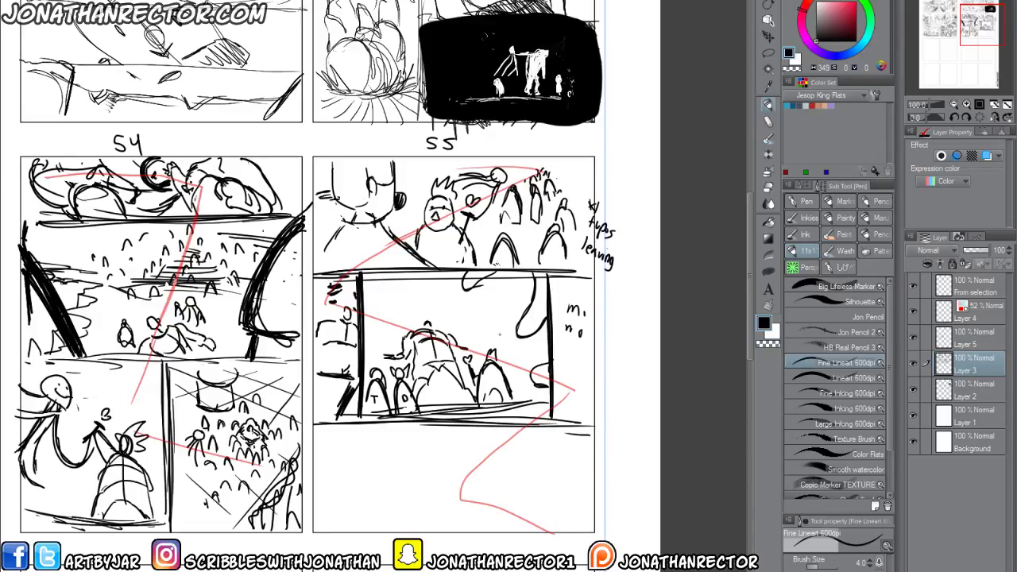
drag(508, 407, 515, 392)
mouse_move(430, 288)
mouse_down()
mouse_move(438, 298)
mouse_move(404, 290)
mouse_up()
click(391, 299)
Erase the note from the middle tier's narrow right-hand panel and sketch a close-up face with a large dark eye there.
key(e)
mouse_move(584, 300)
mouse_down()
mouse_move(568, 326)
mouse_move(579, 341)
mouse_up()
key(p)
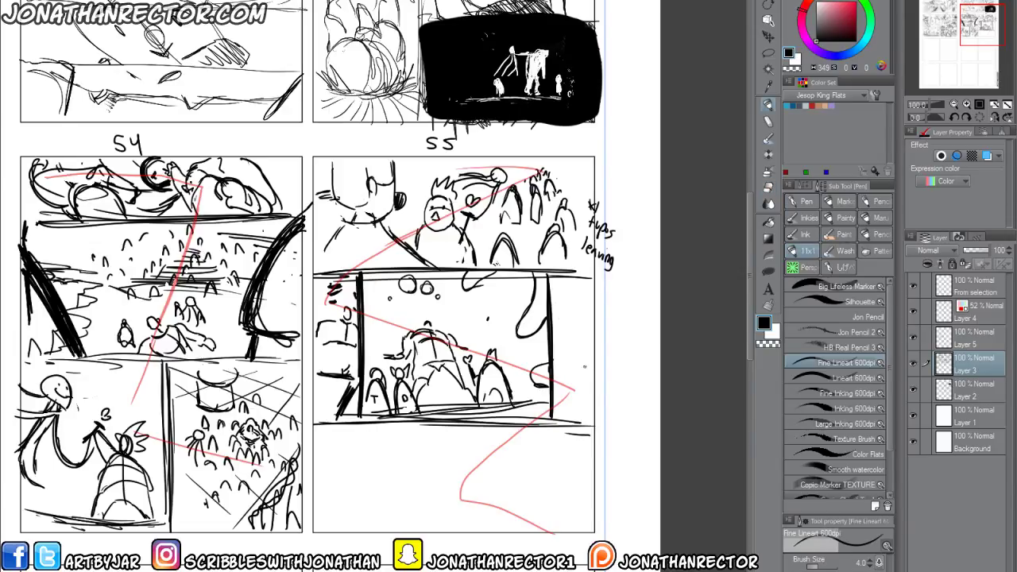
mouse_move(585, 368)
mouse_down()
mouse_move(576, 383)
mouse_move(594, 363)
mouse_move(578, 386)
mouse_up()
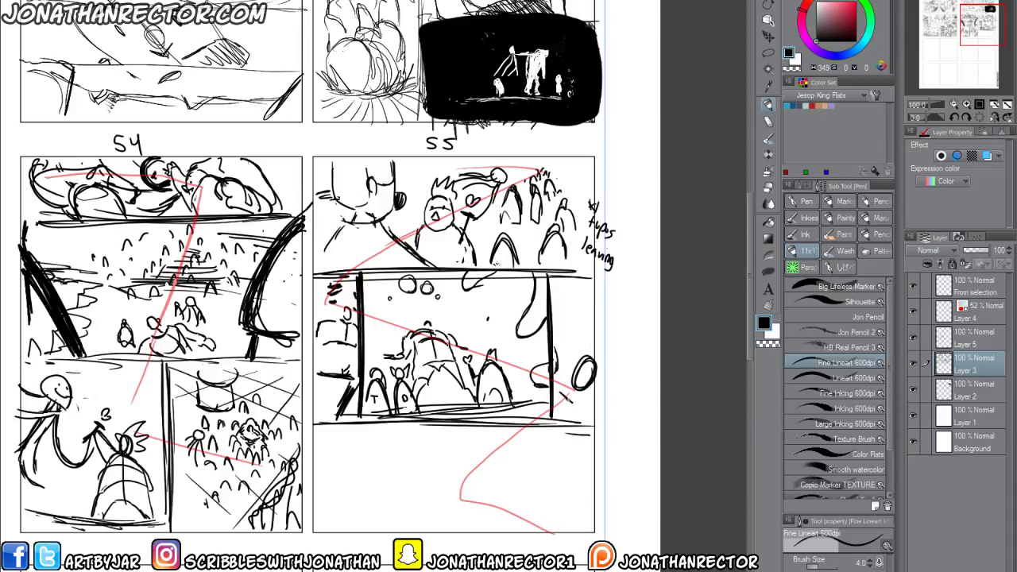
drag(566, 397, 588, 401)
mouse_move(591, 348)
mouse_down()
mouse_move(576, 335)
mouse_move(591, 355)
mouse_move(593, 386)
mouse_move(580, 381)
mouse_up()
drag(556, 358, 556, 370)
drag(551, 325, 590, 296)
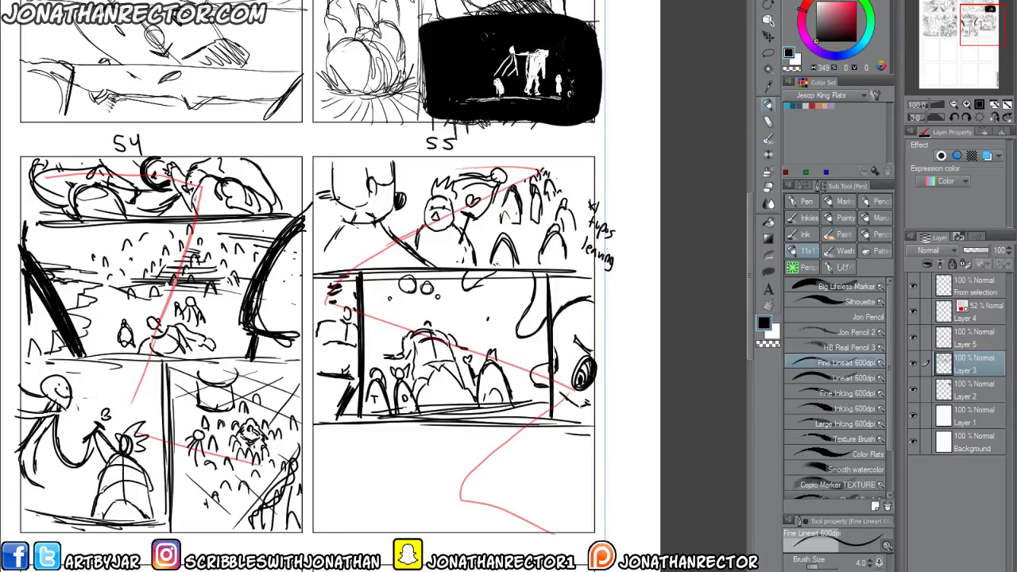
key(e)
key(p)
mouse_move(569, 308)
mouse_down()
mouse_move(578, 303)
mouse_move(599, 339)
mouse_move(586, 326)
mouse_up()
drag(560, 412, 578, 415)
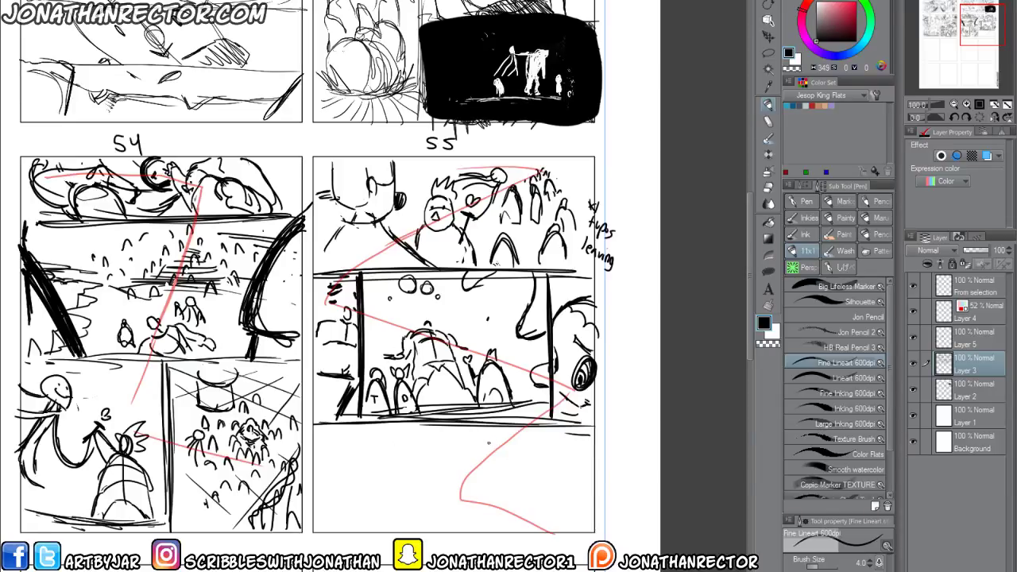
Sketch a small smiling round head in the bottom tier, and a large rounded foreground figure with its head turned toward it.
mouse_move(486, 443)
mouse_down()
mouse_move(499, 433)
mouse_move(484, 462)
mouse_move(515, 450)
mouse_move(484, 442)
mouse_move(498, 449)
mouse_move(489, 452)
mouse_move(505, 447)
mouse_up()
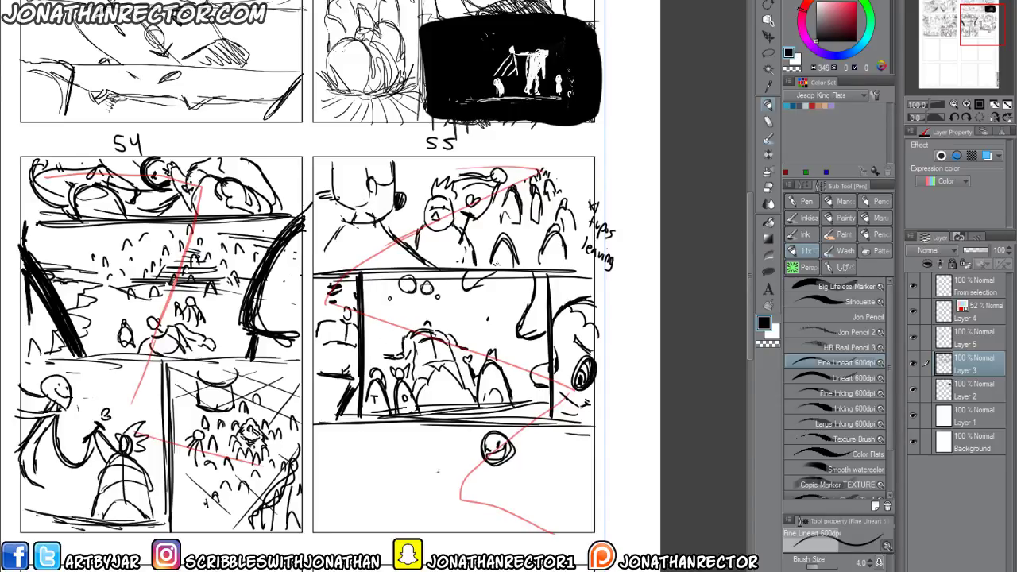
mouse_move(424, 480)
mouse_down()
mouse_move(391, 449)
mouse_move(400, 431)
mouse_move(429, 469)
mouse_move(426, 442)
mouse_move(433, 455)
mouse_move(423, 458)
mouse_move(407, 446)
mouse_move(415, 425)
mouse_move(413, 465)
mouse_move(357, 446)
mouse_move(329, 466)
mouse_up()
mouse_move(330, 464)
mouse_down()
mouse_move(425, 492)
mouse_move(431, 531)
mouse_move(373, 517)
mouse_move(334, 527)
mouse_move(338, 468)
mouse_move(316, 483)
mouse_up()
drag(354, 450, 434, 527)
mouse_move(356, 419)
mouse_down()
mouse_move(322, 440)
mouse_move(348, 436)
mouse_up()
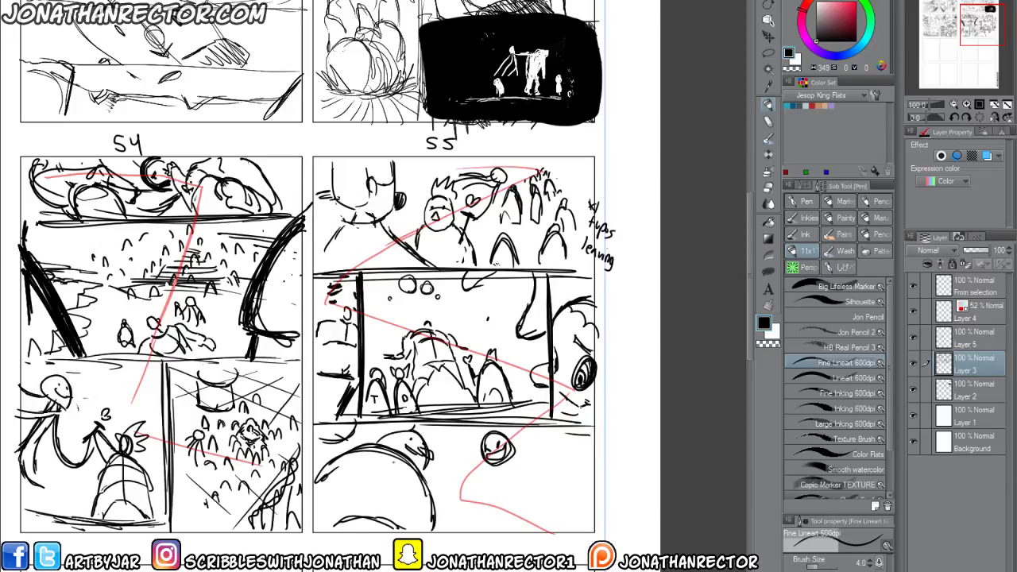
Add the foreground figure's outstretched arm and hand, plus curved shapes along the bottom tier's upper edge.
drag(488, 423, 437, 435)
drag(449, 436, 456, 440)
drag(420, 469, 437, 492)
mouse_move(359, 472)
mouse_down()
mouse_move(402, 470)
mouse_move(443, 515)
mouse_up()
mouse_move(443, 515)
mouse_down()
mouse_move(454, 491)
mouse_move(444, 519)
mouse_up()
mouse_move(451, 484)
mouse_down()
mouse_move(465, 493)
mouse_move(465, 477)
mouse_move(440, 478)
mouse_move(486, 528)
mouse_up()
Draw crossing perspective grid lines behind the round head on the right side of the bottom tier.
drag(521, 442, 554, 532)
mouse_move(540, 430)
mouse_down()
mouse_move(562, 518)
mouse_move(585, 511)
mouse_move(568, 447)
mouse_move(558, 503)
mouse_move(586, 498)
mouse_up()
drag(526, 534, 556, 516)
drag(486, 450, 588, 520)
drag(524, 436, 561, 467)
drag(508, 482, 534, 461)
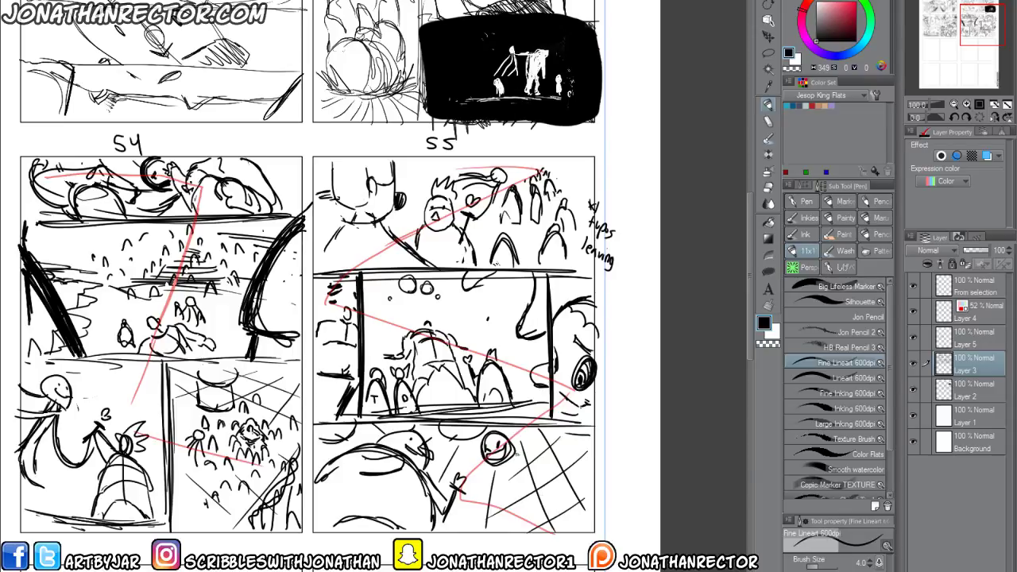
Replace the small round head with a larger round face and radiating tentacles, and erase the overlapping lines beneath it.
key(e)
mouse_move(497, 433)
mouse_down()
mouse_move(508, 453)
mouse_move(488, 461)
mouse_move(490, 447)
mouse_move(494, 468)
mouse_move(521, 428)
mouse_move(499, 481)
mouse_move(545, 451)
mouse_move(480, 465)
mouse_move(540, 443)
mouse_move(494, 443)
mouse_move(523, 457)
mouse_move(556, 501)
mouse_move(591, 516)
mouse_up()
key(p)
drag(526, 477, 578, 521)
drag(529, 486, 582, 530)
mouse_move(517, 479)
mouse_down()
mouse_move(509, 533)
mouse_move(498, 531)
mouse_up()
drag(499, 470, 448, 518)
mouse_move(491, 467)
mouse_down()
mouse_move(455, 500)
mouse_move(439, 475)
mouse_up()
mouse_move(387, 440)
mouse_down()
mouse_move(359, 444)
mouse_move(397, 449)
mouse_up()
key(e)
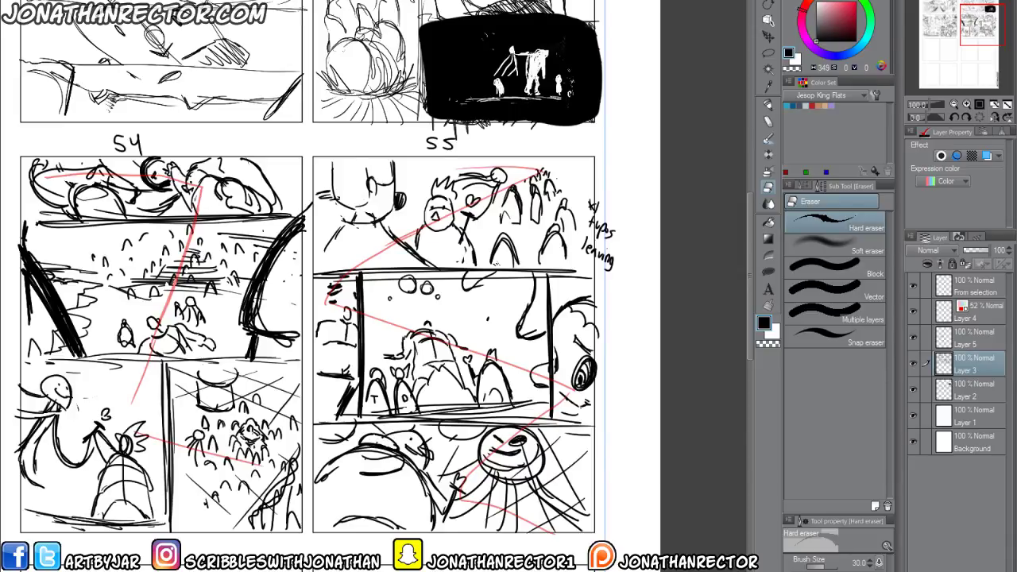
mouse_move(533, 482)
mouse_down()
mouse_move(574, 518)
mouse_move(503, 512)
mouse_move(517, 469)
mouse_up()
key(p)
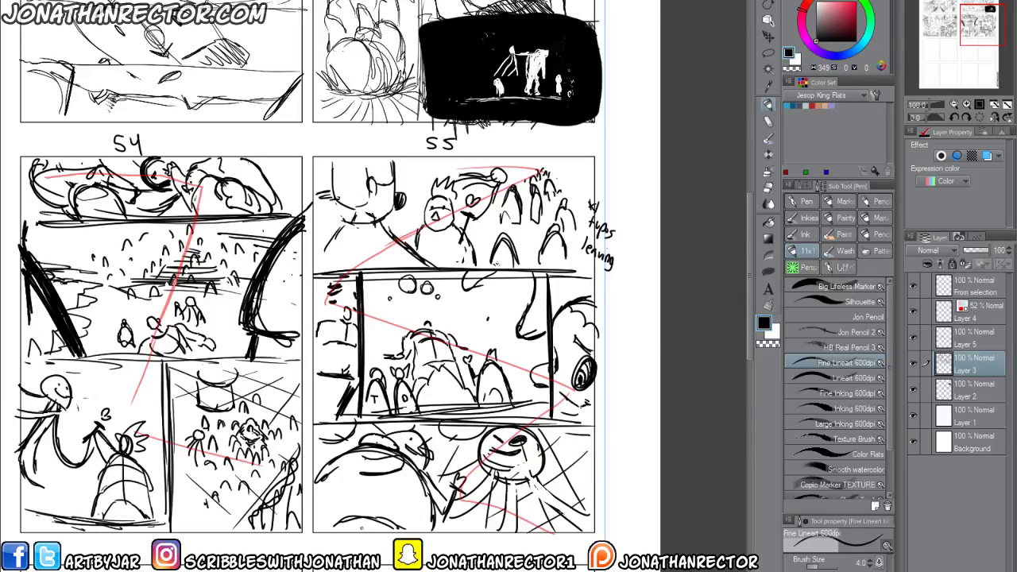
On Layer 2, write the page number 56 above the first empty page frame in the next row.
drag(347, 557, 366, 463)
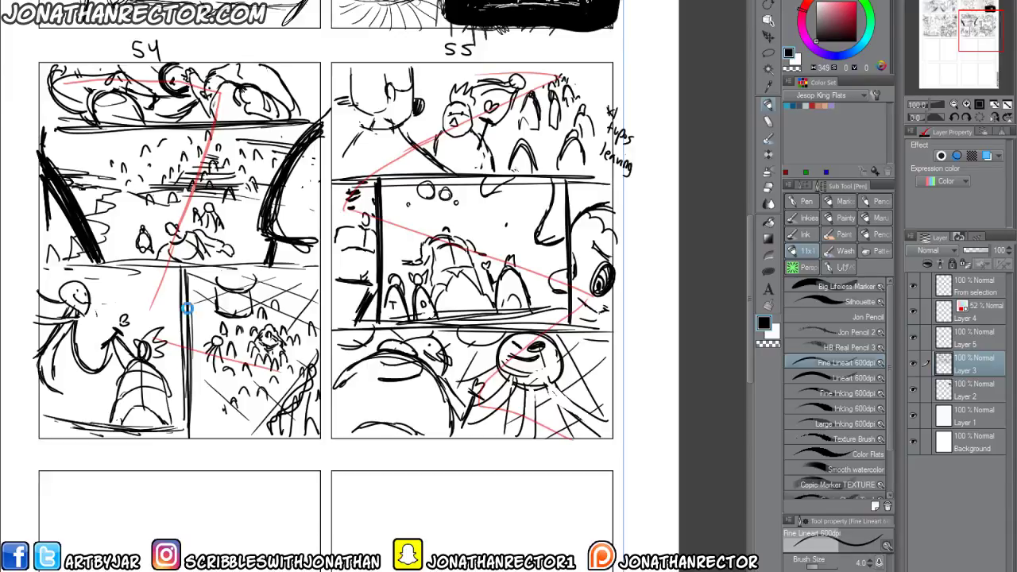
drag(103, 508, 575, 326)
drag(91, 336, 311, 314)
click(949, 395)
mouse_move(193, 248)
mouse_down()
mouse_move(180, 257)
mouse_move(203, 254)
mouse_up()
key(alt+bracketright)
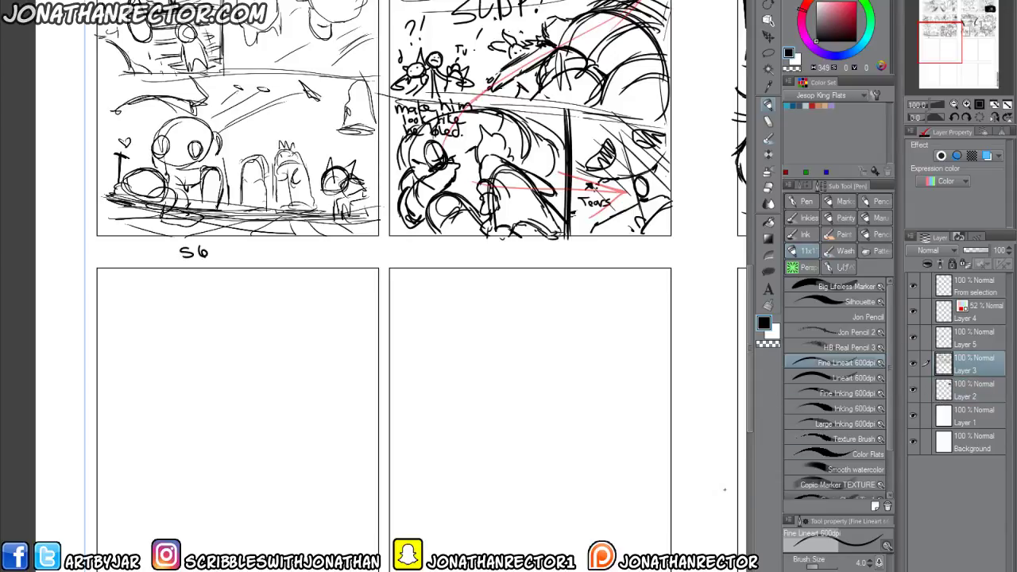
On Layer 2, divide page 56 with a horizontal line just below the middle and split the lower tier with a vertical line.
click(914, 390)
click(914, 390)
click(957, 400)
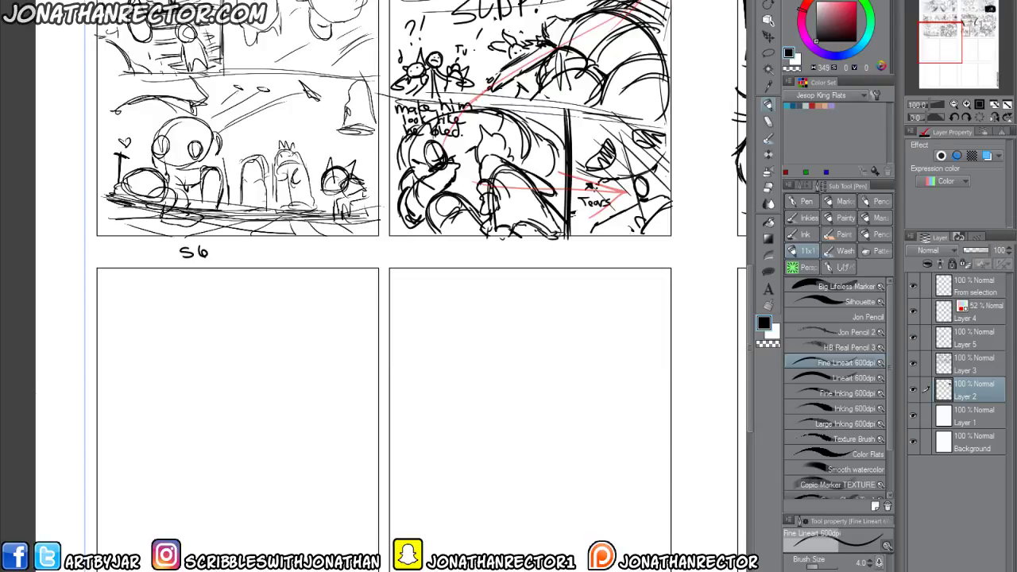
drag(212, 454, 308, 286)
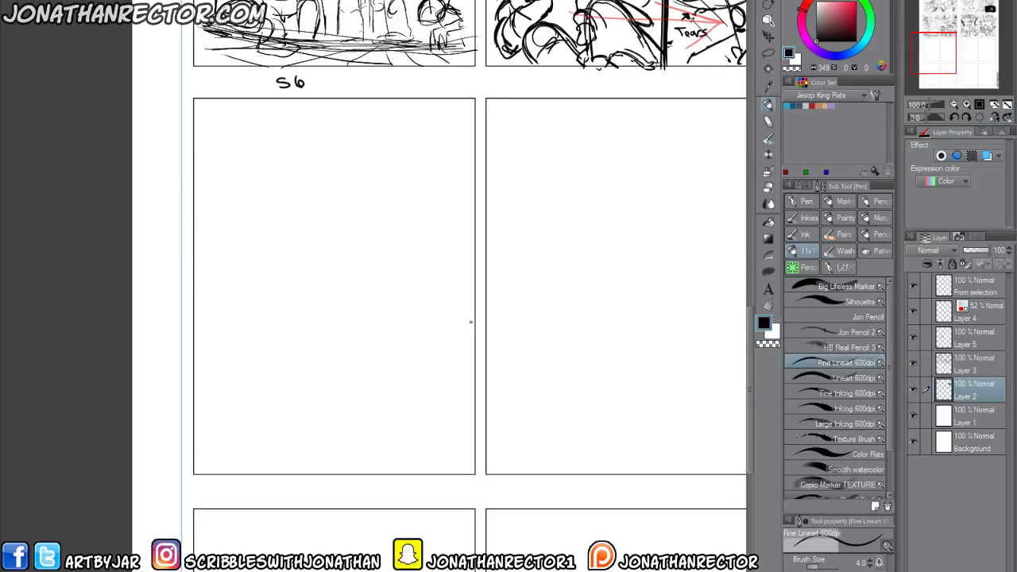
drag(472, 316, 232, 315)
drag(397, 308, 208, 313)
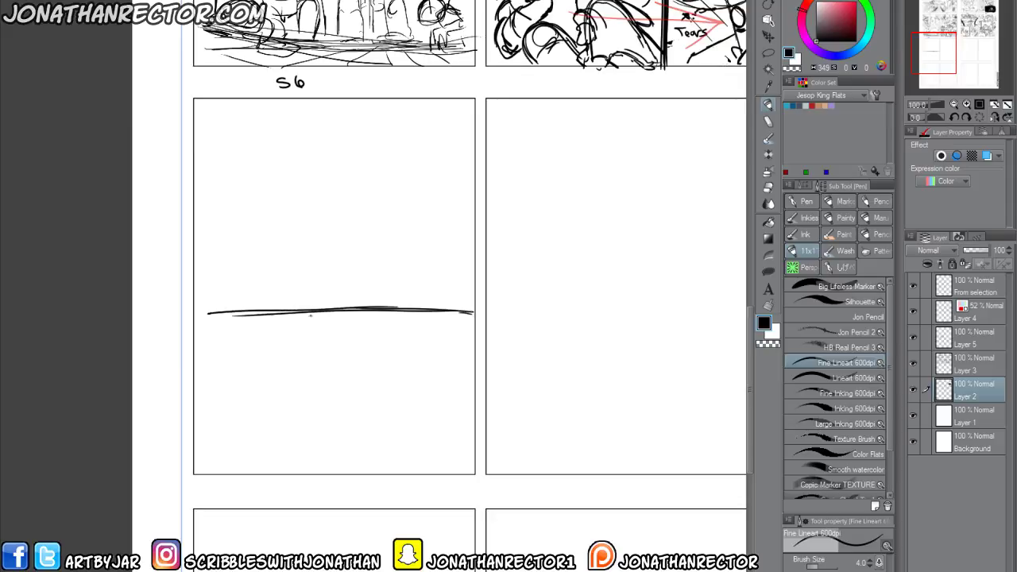
mouse_move(309, 316)
mouse_down()
mouse_move(314, 385)
mouse_move(309, 307)
mouse_move(317, 470)
mouse_up()
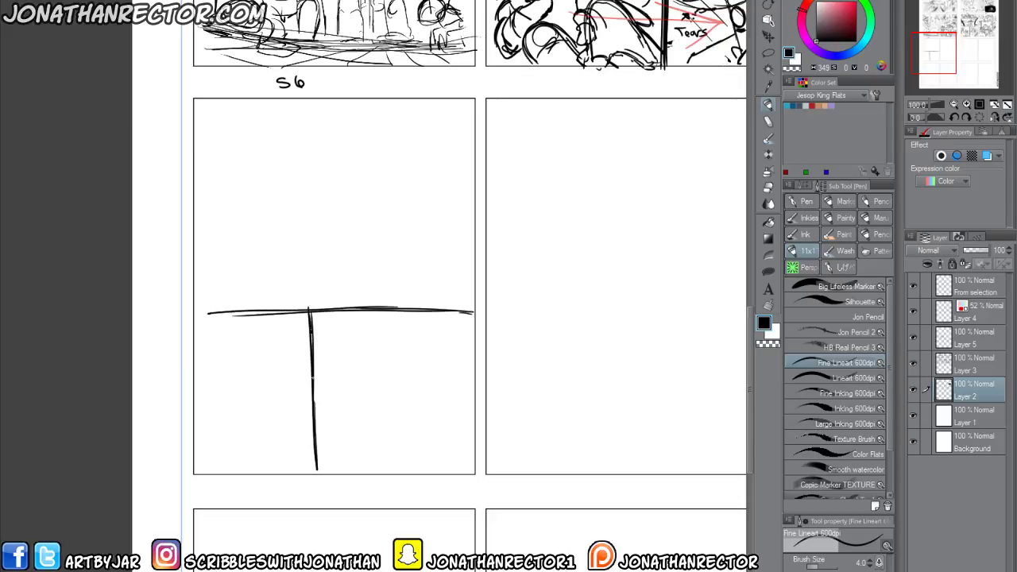
Thicken the lower tier's vertical divider and split the page thumbnail's upper tier into three panels with two rough vertical dividers.
drag(314, 405, 316, 469)
drag(312, 311, 316, 483)
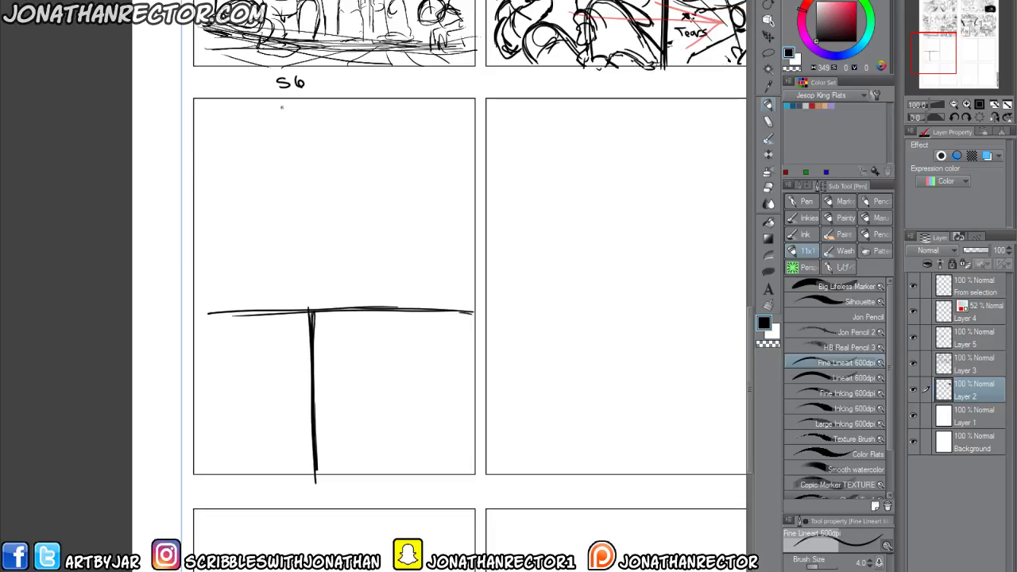
drag(283, 101, 287, 301)
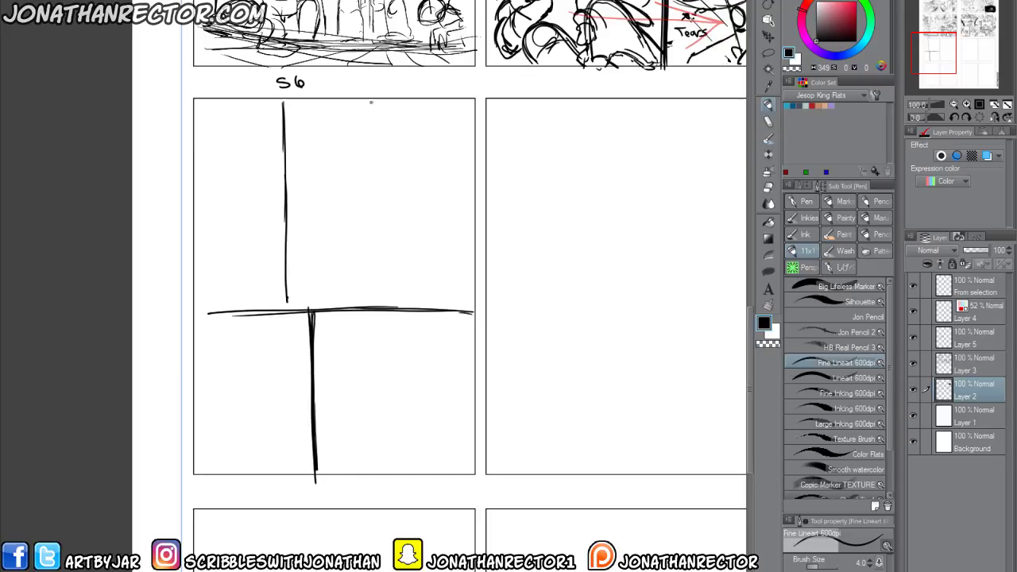
drag(375, 100, 388, 278)
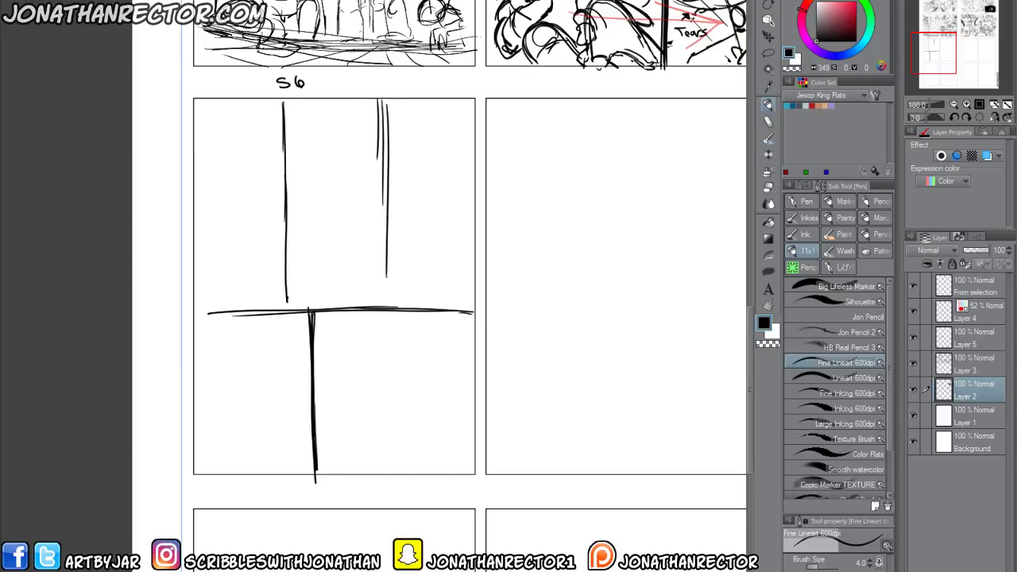
drag(387, 151, 391, 302)
drag(390, 97, 394, 291)
drag(284, 279, 287, 309)
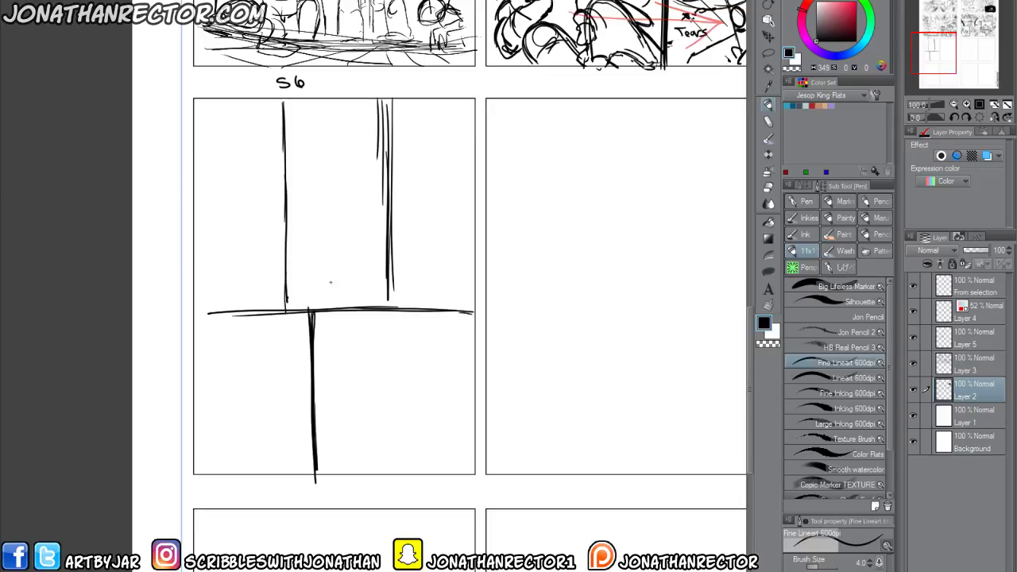
Draw a red reading-flow curve on Layer 4, sweeping across the upper panels and back through the two lower panels.
click(977, 312)
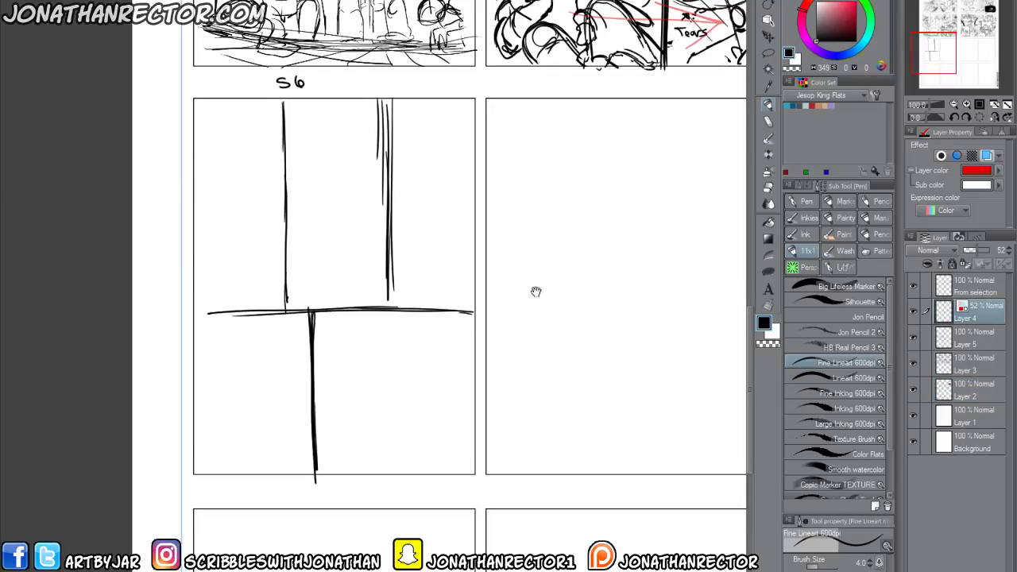
mouse_move(535, 291)
mouse_down()
mouse_move(165, 515)
mouse_move(34, 543)
mouse_up()
drag(419, 516, 440, 397)
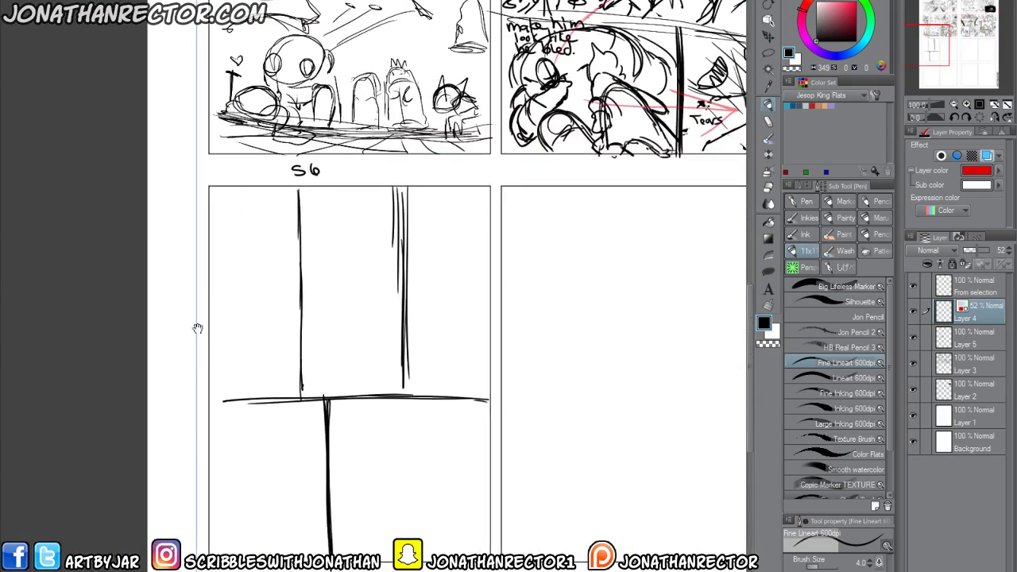
mouse_move(220, 310)
mouse_down()
mouse_move(270, 227)
mouse_move(358, 235)
mouse_move(397, 366)
mouse_move(261, 458)
mouse_move(462, 512)
mouse_up()
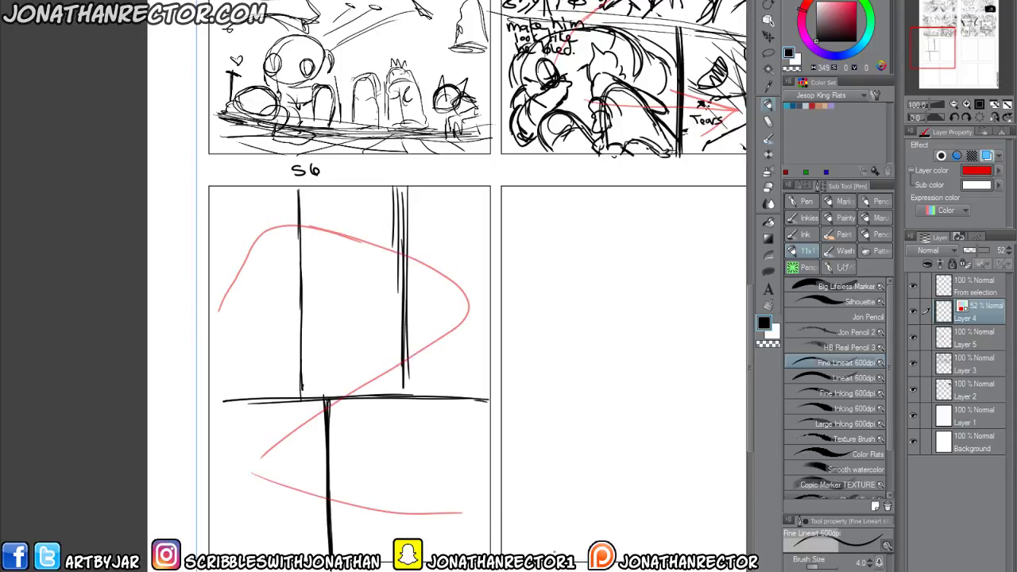
Sketch a startled character's head, torso and arms on Layer 3 in the first upper panel, with "?!" above the head.
click(913, 366)
click(913, 366)
click(963, 365)
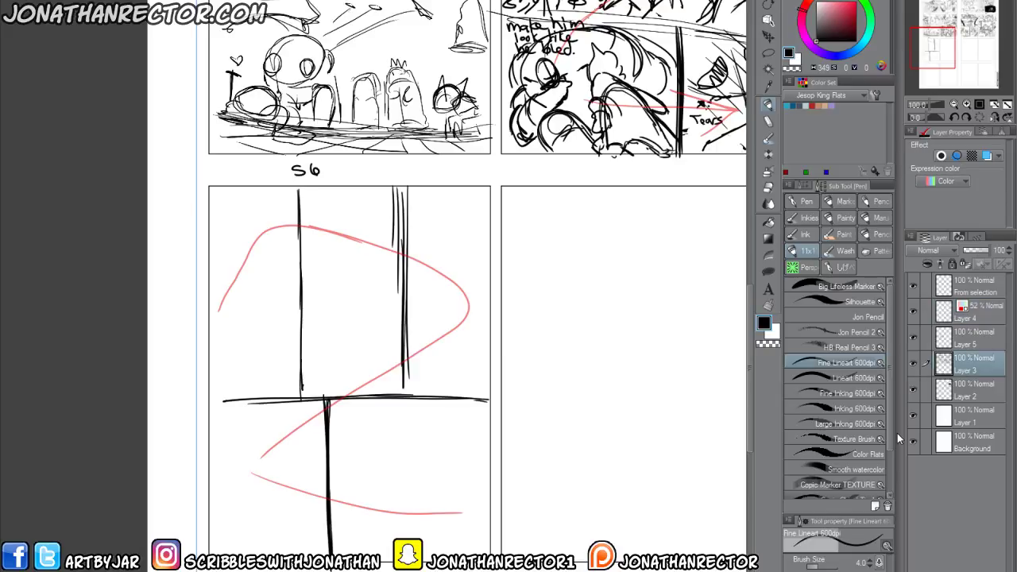
drag(244, 443, 248, 458)
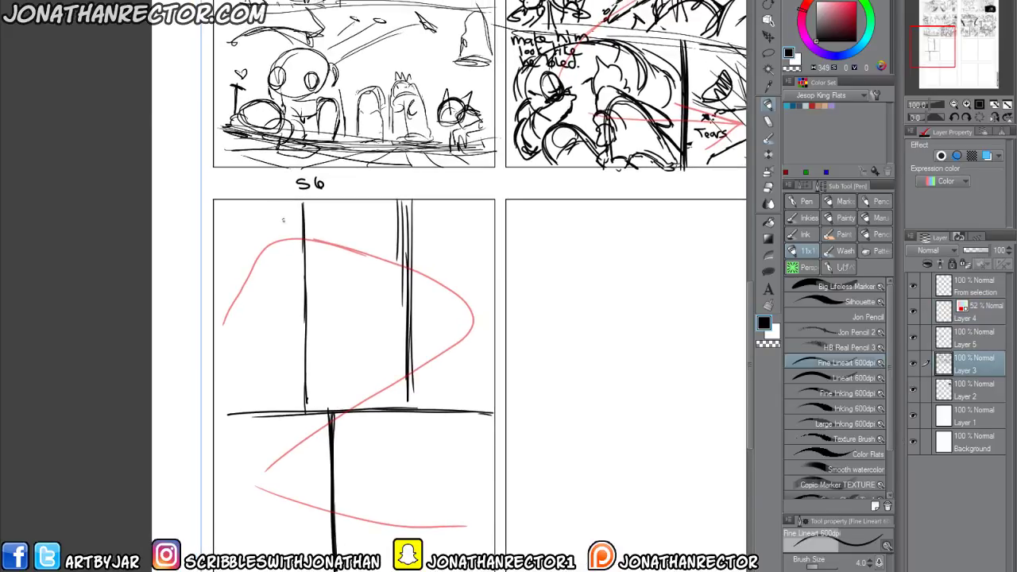
mouse_move(299, 255)
mouse_down()
mouse_move(284, 237)
mouse_move(259, 251)
mouse_move(296, 256)
mouse_move(270, 281)
mouse_move(255, 242)
mouse_move(296, 275)
mouse_up()
click(269, 219)
mouse_move(264, 208)
mouse_down()
mouse_move(279, 221)
mouse_move(269, 217)
mouse_move(270, 254)
mouse_move(292, 261)
mouse_move(250, 286)
mouse_move(304, 285)
mouse_move(269, 307)
mouse_move(256, 262)
mouse_move(286, 281)
mouse_move(267, 280)
mouse_move(239, 249)
mouse_move(226, 265)
mouse_move(262, 285)
mouse_move(284, 315)
mouse_move(281, 393)
mouse_up()
click(278, 225)
key(e)
key(p)
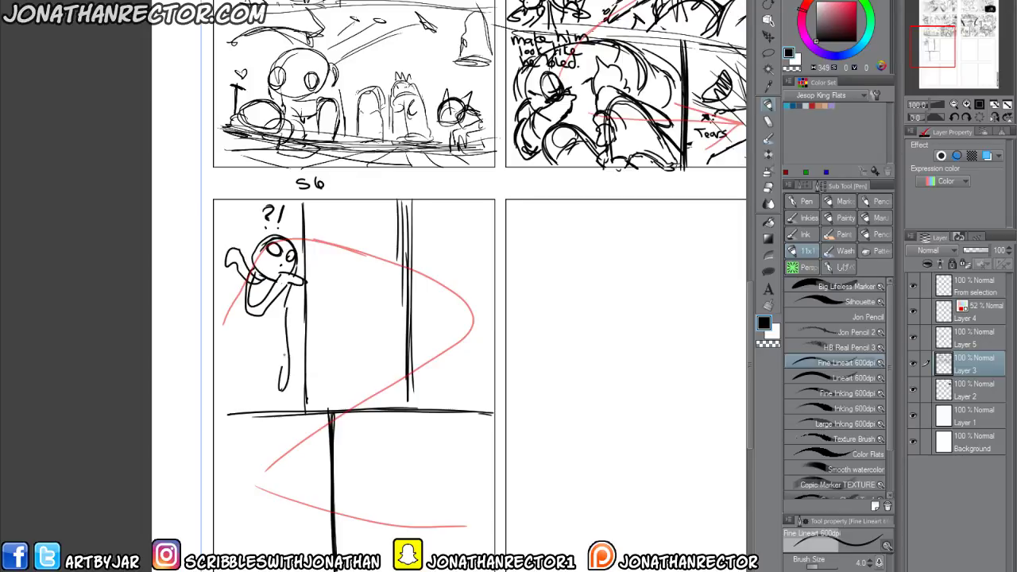
Add the startled character's legs and rough in the ground line along the base of the first upper panel.
drag(287, 291, 286, 367)
mouse_move(267, 279)
mouse_down()
mouse_move(254, 292)
mouse_move(301, 380)
mouse_up()
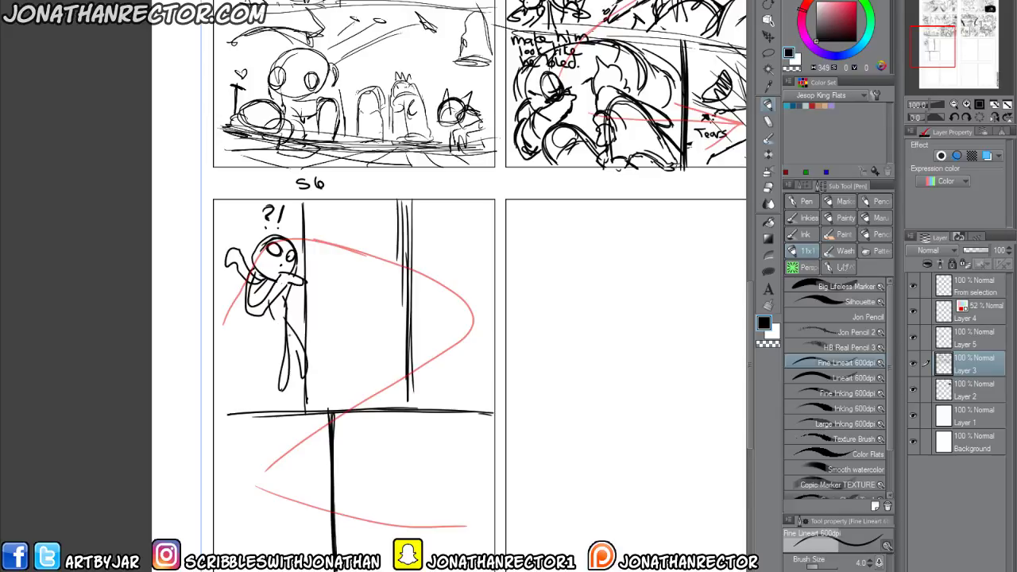
drag(294, 344, 297, 353)
drag(259, 280, 228, 310)
mouse_move(275, 401)
mouse_down()
mouse_move(228, 399)
mouse_move(304, 407)
mouse_up()
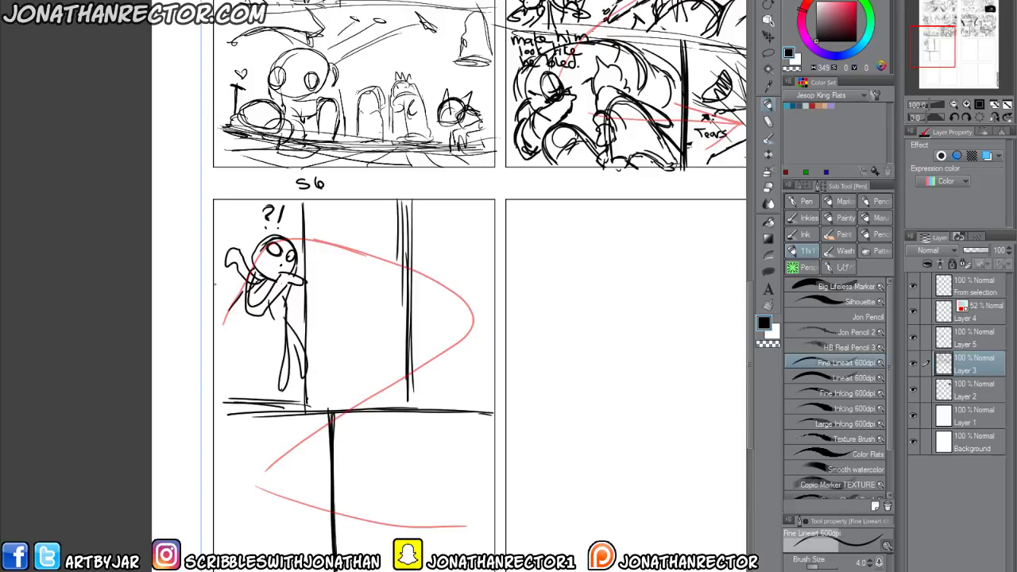
Erase the startled character's raised hand and sketch cropped figures with a large round head at the first panel's outer edge.
mouse_move(226, 328)
mouse_down()
mouse_move(230, 318)
mouse_move(231, 341)
mouse_move(220, 321)
mouse_move(231, 343)
mouse_up()
key(e)
mouse_move(235, 254)
mouse_down()
mouse_move(245, 279)
mouse_move(230, 256)
mouse_move(226, 266)
mouse_up()
key(p)
drag(230, 217, 230, 274)
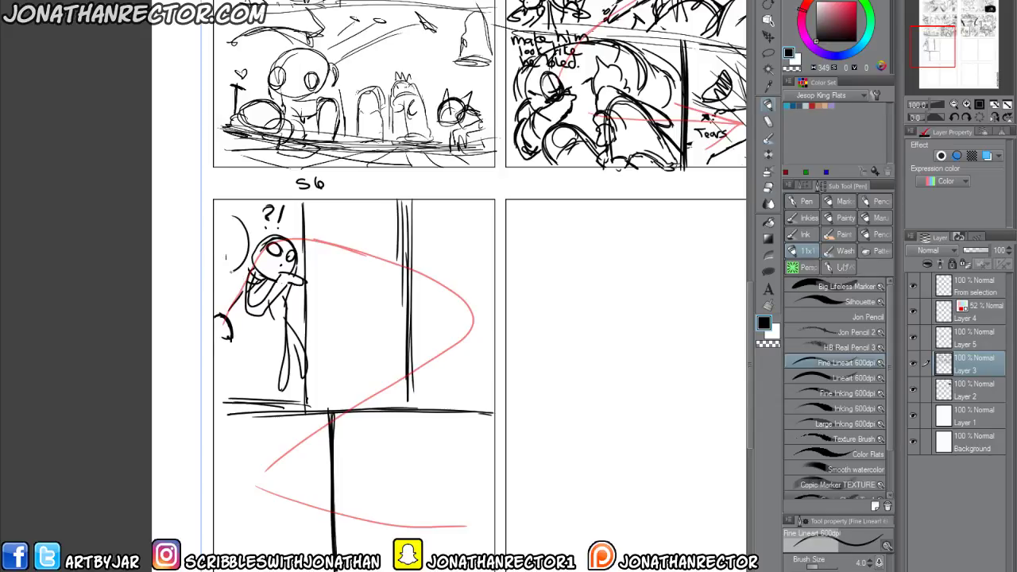
drag(246, 235, 228, 275)
mouse_move(214, 218)
mouse_down()
mouse_move(238, 233)
mouse_move(225, 284)
mouse_move(235, 342)
mouse_up()
mouse_move(232, 326)
mouse_down()
mouse_move(253, 404)
mouse_move(218, 401)
mouse_up()
mouse_move(246, 323)
mouse_down()
mouse_move(243, 353)
mouse_move(247, 319)
mouse_move(249, 330)
mouse_move(226, 318)
mouse_up()
drag(234, 309, 237, 316)
mouse_move(248, 305)
mouse_down()
mouse_move(236, 313)
mouse_move(232, 295)
mouse_move(253, 308)
mouse_up()
key(e)
key(p)
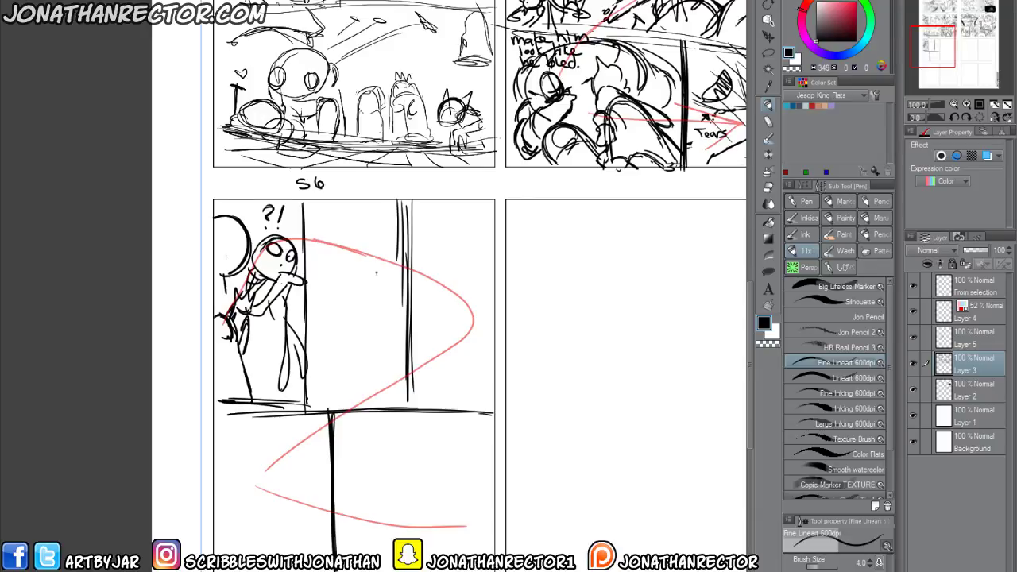
Sketch a tilted crown with ball-tipped points in the lower half of the middle upper panel.
mouse_move(369, 376)
mouse_down()
mouse_move(344, 343)
mouse_move(318, 342)
mouse_move(373, 380)
mouse_up()
mouse_move(330, 333)
mouse_down()
mouse_move(314, 353)
mouse_move(314, 326)
mouse_move(332, 310)
mouse_move(386, 349)
mouse_move(382, 377)
mouse_up()
mouse_move(369, 316)
mouse_down()
mouse_move(367, 299)
mouse_move(361, 308)
mouse_move(330, 298)
mouse_move(324, 313)
mouse_move(385, 333)
mouse_move(394, 318)
mouse_up()
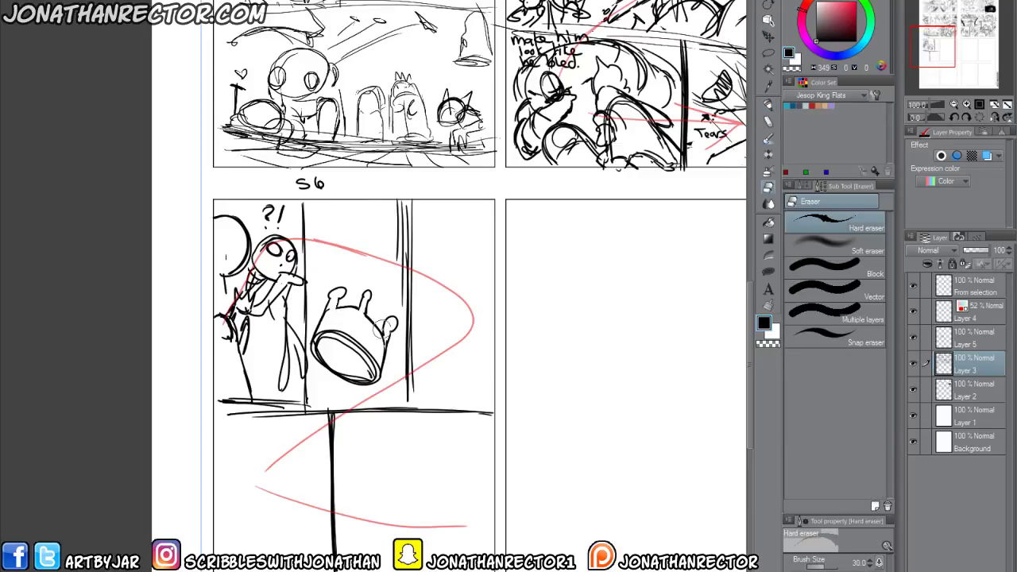
Sketch a large head with one round eye above the crown, with curved lines running from it to the first divider.
mouse_move(361, 204)
mouse_down()
mouse_move(341, 214)
mouse_move(337, 280)
mouse_move(329, 241)
mouse_move(337, 281)
mouse_up()
drag(367, 306, 388, 315)
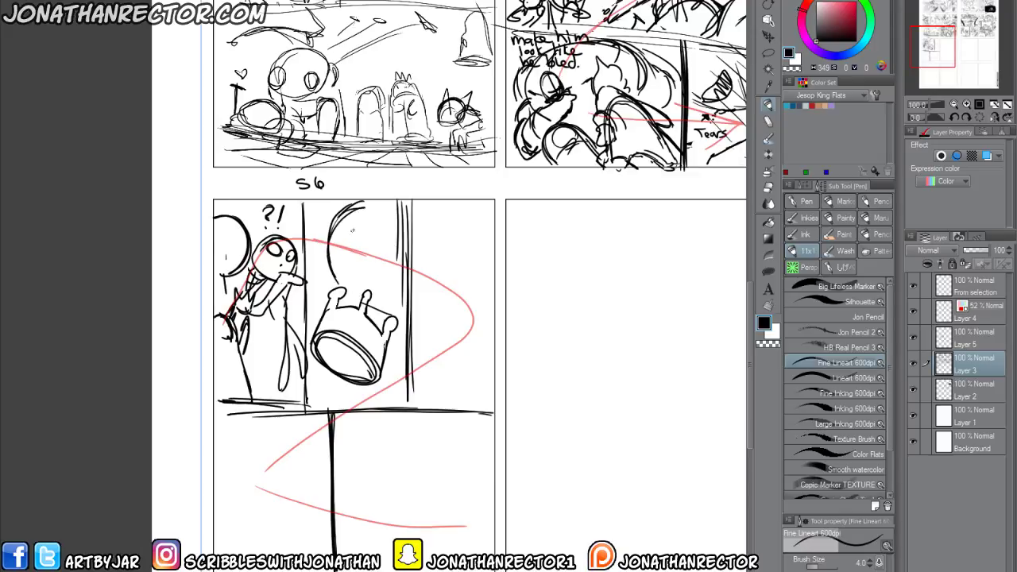
mouse_move(357, 230)
mouse_down()
mouse_move(367, 265)
mouse_move(350, 232)
mouse_move(370, 208)
mouse_move(402, 291)
mouse_up()
mouse_move(354, 256)
mouse_down()
mouse_move(358, 282)
mouse_move(404, 310)
mouse_up()
drag(350, 281, 361, 299)
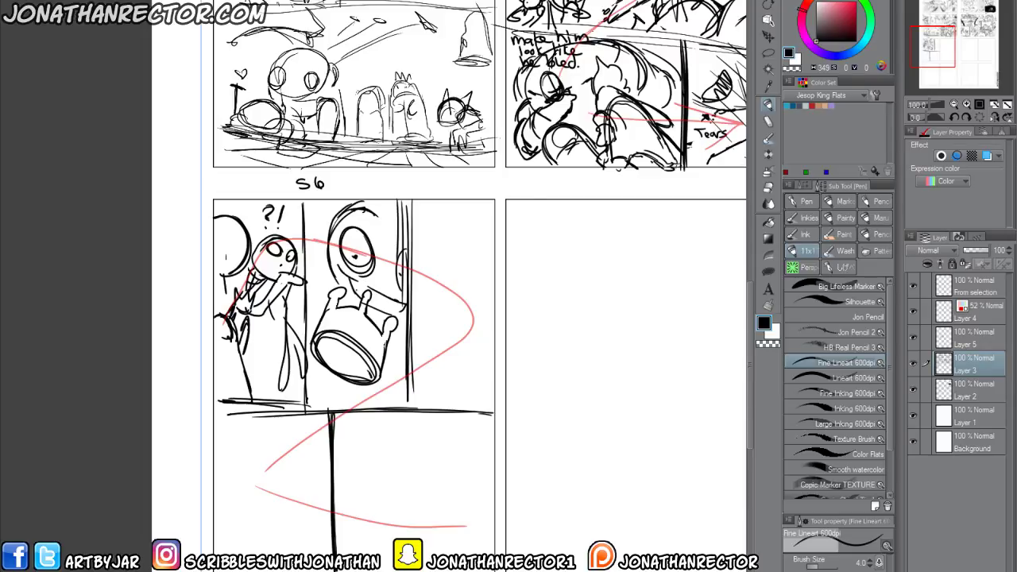
drag(329, 261, 304, 268)
drag(333, 271, 308, 278)
drag(333, 222, 302, 226)
drag(327, 248, 307, 254)
Draw curved body forms under the crown in the middle panel, erasing its ringed opening and reworking the overlapping lines.
drag(364, 380, 407, 367)
drag(367, 399, 409, 393)
mouse_move(347, 386)
mouse_down()
mouse_move(375, 401)
mouse_move(382, 341)
mouse_up()
mouse_move(342, 366)
mouse_down()
mouse_move(365, 338)
mouse_move(350, 388)
mouse_up()
key(e)
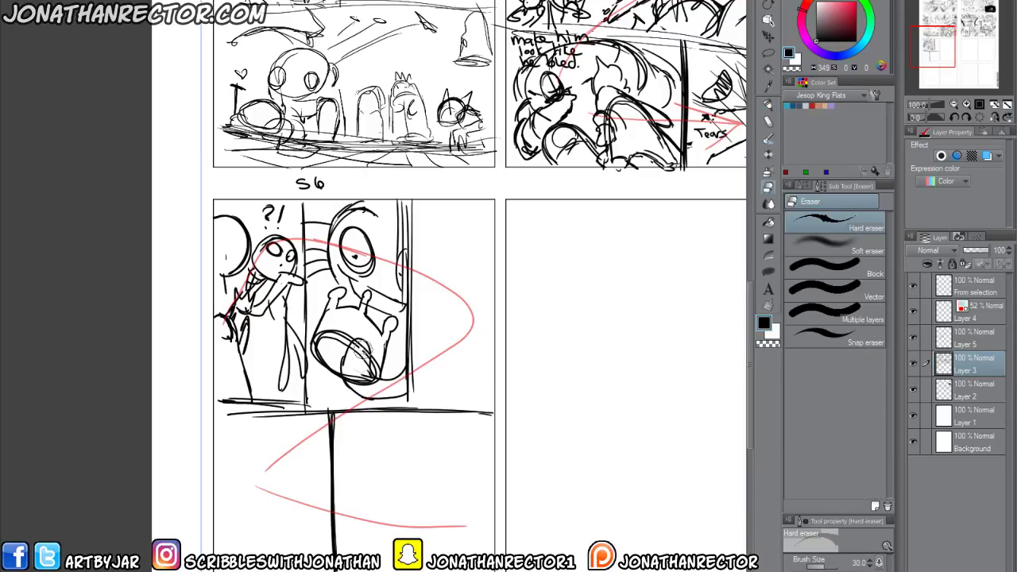
mouse_move(367, 346)
mouse_down()
mouse_move(369, 379)
mouse_move(354, 380)
mouse_up()
key(p)
mouse_move(307, 329)
mouse_down()
mouse_move(317, 327)
mouse_move(311, 376)
mouse_move(317, 328)
mouse_up()
key(e)
key(p)
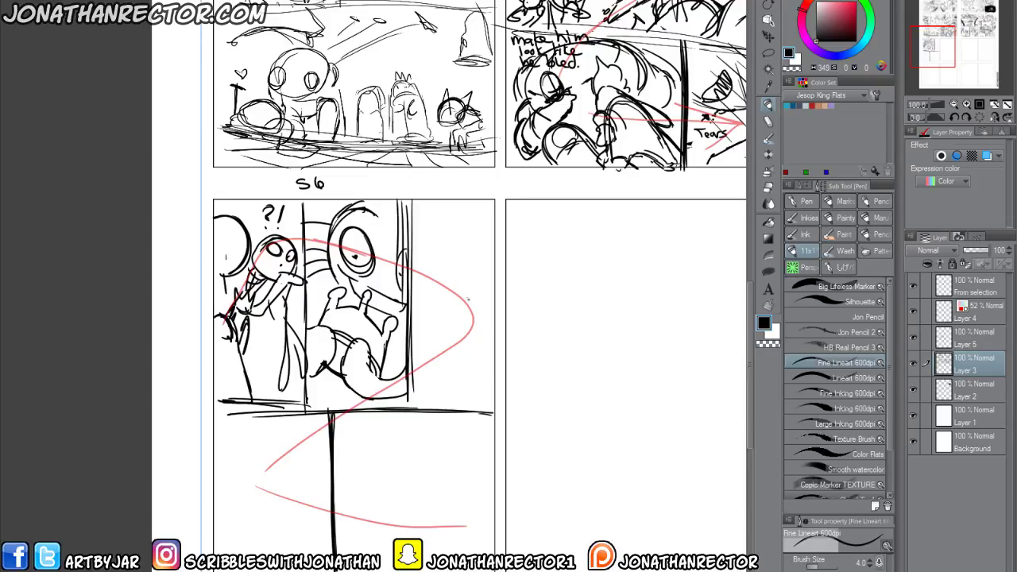
Sketch a small standing figure with a rounded body and thin legs near the outer edge of the third upper panel.
mouse_move(468, 300)
mouse_down()
mouse_move(479, 302)
mouse_move(480, 327)
mouse_move(459, 311)
mouse_move(472, 291)
mouse_move(469, 343)
mouse_move(456, 341)
mouse_move(461, 384)
mouse_up()
drag(477, 342, 472, 375)
mouse_move(463, 302)
mouse_down()
mouse_move(445, 335)
mouse_move(455, 345)
mouse_move(446, 326)
mouse_move(466, 305)
mouse_move(483, 337)
mouse_up()
drag(484, 305, 492, 340)
drag(467, 293, 482, 329)
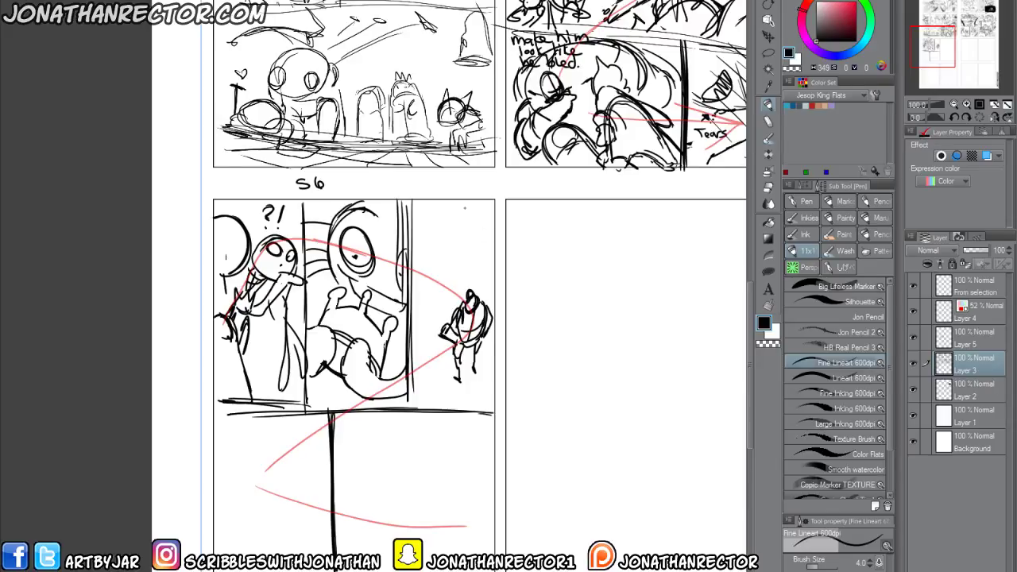
Add smaller rough figures and pointed shapes around the standing figure in the third upper panel.
mouse_move(440, 276)
mouse_down()
mouse_move(430, 319)
mouse_move(442, 312)
mouse_move(447, 277)
mouse_move(421, 277)
mouse_up()
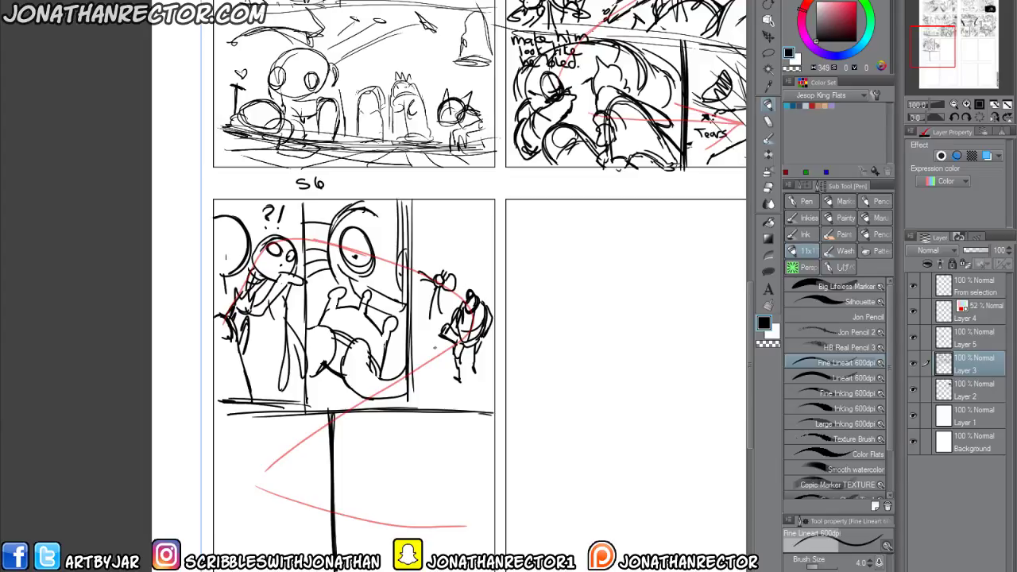
mouse_move(430, 331)
mouse_down()
mouse_move(421, 353)
mouse_move(438, 362)
mouse_move(431, 325)
mouse_move(433, 374)
mouse_up()
mouse_move(471, 281)
mouse_down()
mouse_move(481, 278)
mouse_move(480, 290)
mouse_move(478, 254)
mouse_move(459, 277)
mouse_up()
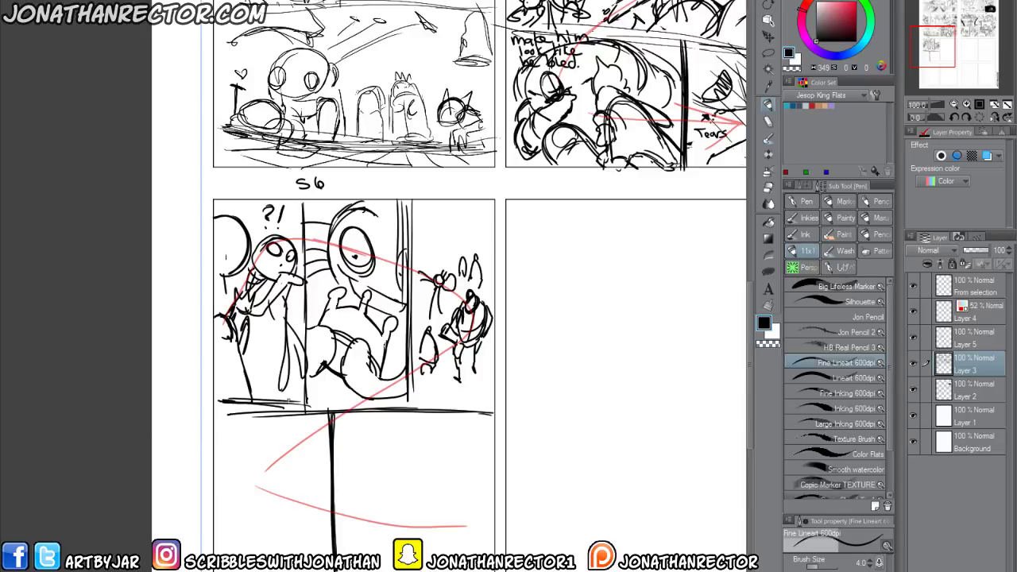
drag(254, 525, 287, 408)
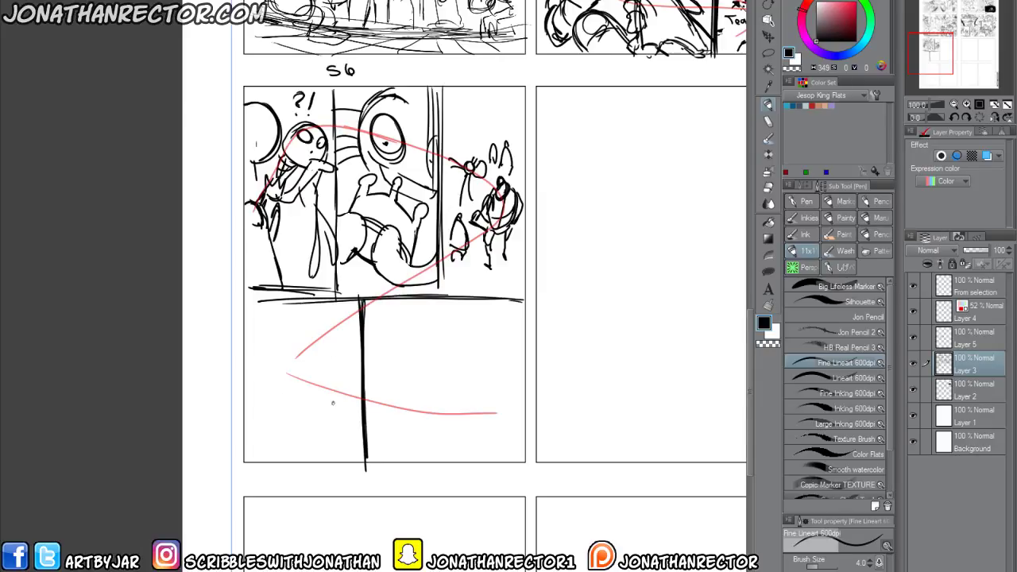
mouse_move(332, 403)
mouse_down()
mouse_move(330, 423)
mouse_move(288, 431)
mouse_move(278, 383)
mouse_move(305, 350)
mouse_move(334, 386)
mouse_move(333, 406)
mouse_up()
mouse_move(328, 362)
mouse_down()
mouse_move(321, 370)
mouse_move(299, 361)
mouse_move(317, 372)
mouse_move(326, 412)
mouse_move(318, 421)
mouse_move(292, 414)
mouse_move(296, 421)
mouse_move(326, 386)
mouse_move(326, 404)
mouse_up()
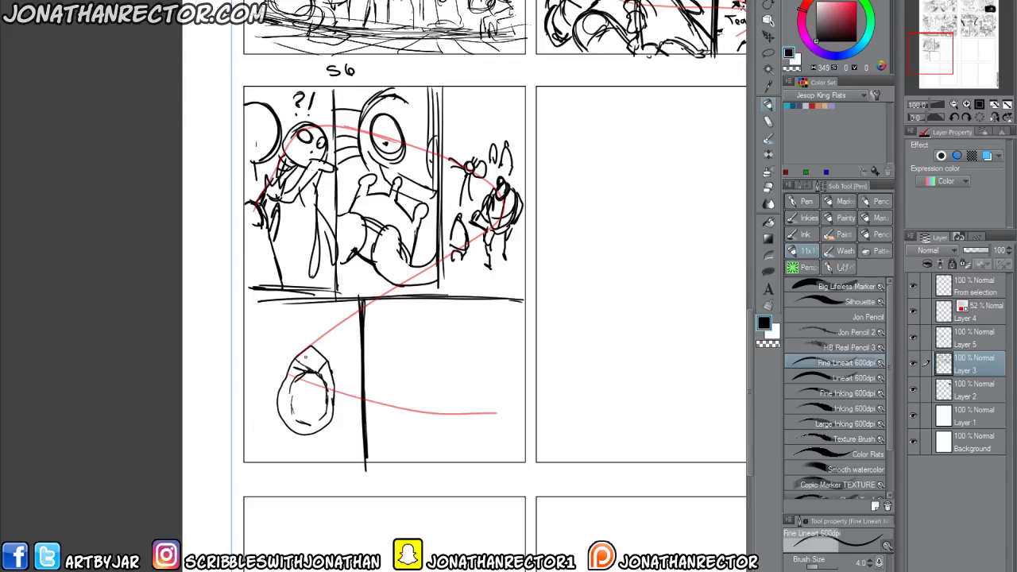
key(e)
mouse_move(308, 341)
mouse_down()
mouse_move(329, 376)
mouse_move(324, 412)
mouse_move(310, 426)
mouse_move(291, 374)
mouse_move(278, 421)
mouse_up()
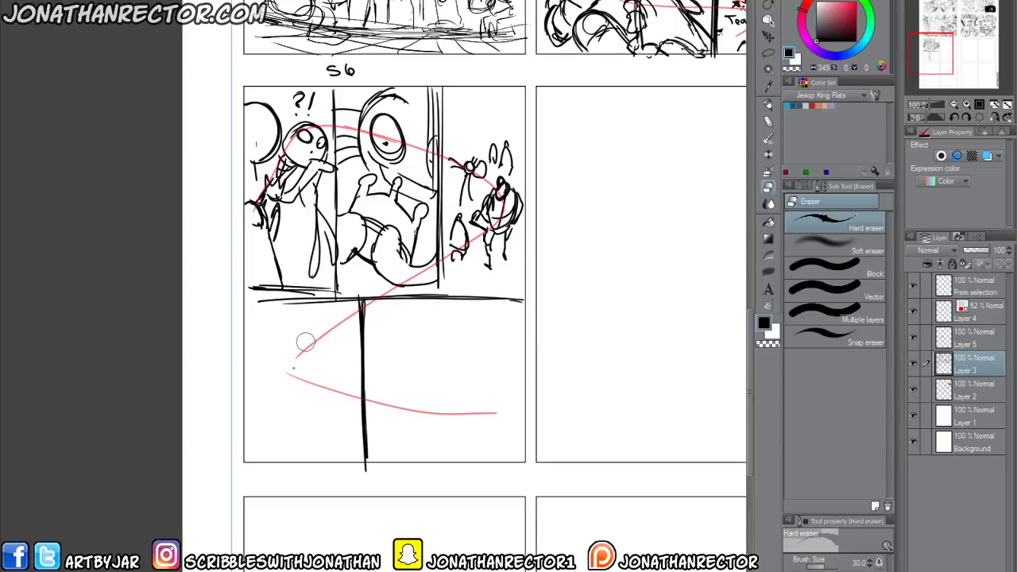
key(p)
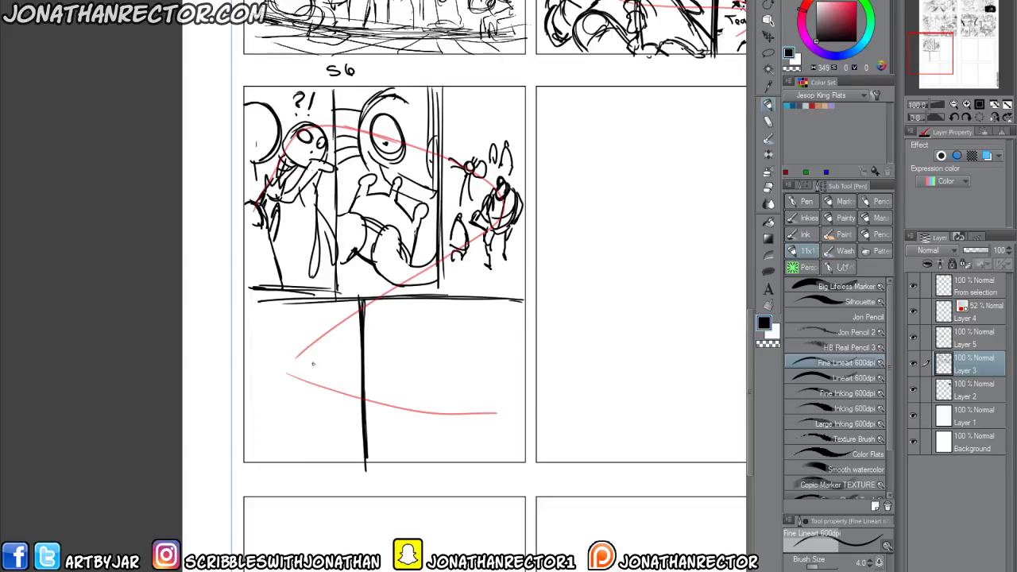
mouse_move(317, 360)
mouse_down()
mouse_move(345, 372)
mouse_move(339, 388)
mouse_move(309, 408)
mouse_up()
mouse_move(316, 360)
mouse_down()
mouse_move(286, 347)
mouse_move(282, 377)
mouse_move(307, 408)
mouse_up()
mouse_move(284, 348)
mouse_down()
mouse_move(326, 368)
mouse_move(311, 405)
mouse_up()
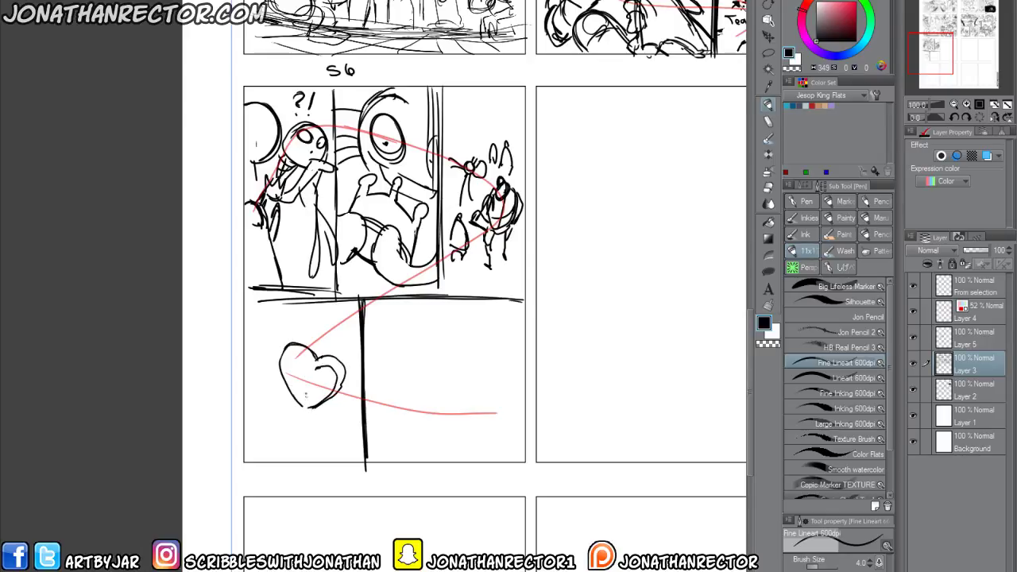
mouse_move(316, 365)
mouse_down()
mouse_move(293, 356)
mouse_move(300, 404)
mouse_up()
mouse_move(289, 349)
mouse_down()
mouse_move(319, 368)
mouse_move(342, 385)
mouse_up()
mouse_move(276, 422)
mouse_down()
mouse_move(306, 392)
mouse_move(274, 403)
mouse_move(290, 392)
mouse_move(317, 414)
mouse_move(313, 427)
mouse_move(273, 423)
mouse_move(264, 453)
mouse_up()
key(e)
key(p)
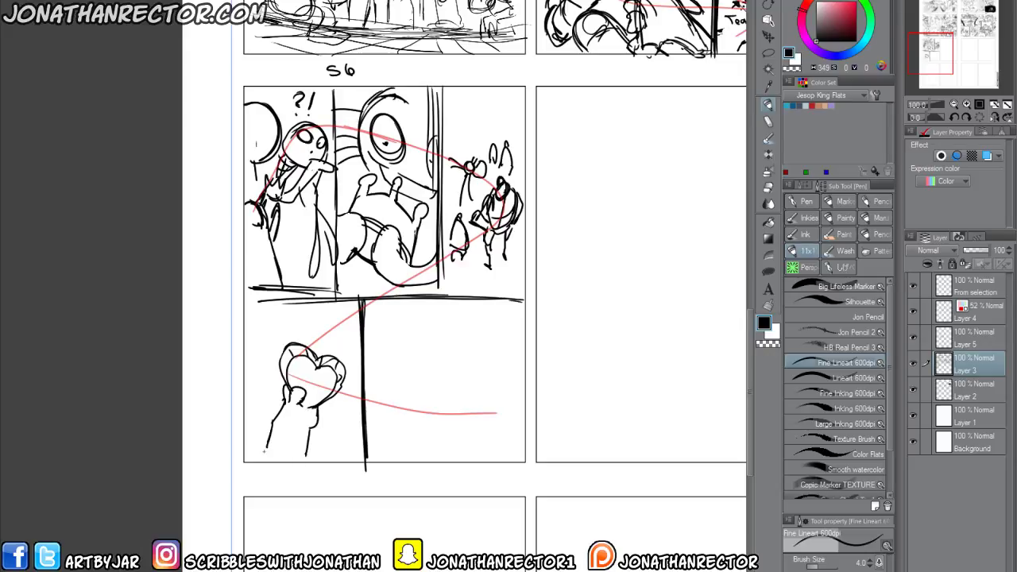
drag(282, 403, 255, 460)
key(e)
mouse_move(341, 350)
mouse_down()
mouse_move(345, 391)
mouse_move(290, 339)
mouse_move(320, 391)
mouse_move(343, 366)
mouse_up()
key(p)
key(e)
drag(283, 353, 270, 436)
key(p)
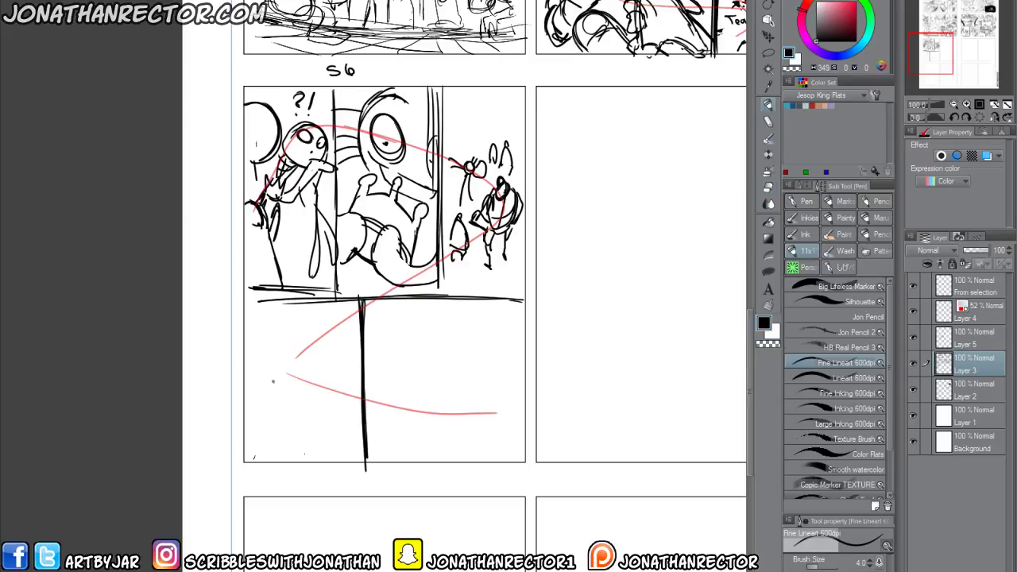
Sketch a small round-bodied creature with raised arms in the first lower panel and a heart floating above it.
mouse_move(273, 381)
mouse_down()
mouse_move(258, 390)
mouse_move(286, 398)
mouse_move(258, 396)
mouse_move(276, 394)
mouse_move(259, 358)
mouse_move(277, 378)
mouse_move(261, 429)
mouse_move(293, 395)
mouse_move(294, 376)
mouse_move(313, 379)
mouse_move(315, 446)
mouse_up()
mouse_move(265, 407)
mouse_down()
mouse_move(267, 423)
mouse_move(310, 435)
mouse_move(306, 455)
mouse_move(322, 440)
mouse_move(306, 460)
mouse_move(260, 421)
mouse_move(275, 456)
mouse_move(254, 421)
mouse_move(260, 437)
mouse_up()
drag(257, 408, 248, 424)
drag(260, 429, 255, 445)
mouse_move(312, 340)
mouse_down()
mouse_move(315, 364)
mouse_move(294, 335)
mouse_move(312, 364)
mouse_move(329, 344)
mouse_move(308, 362)
mouse_up()
Draw heavy foreground contour lines beside the divider in the first lower panel, thickening them toward the panel's base.
mouse_move(345, 303)
mouse_down()
mouse_move(362, 353)
mouse_move(340, 334)
mouse_move(361, 354)
mouse_move(330, 457)
mouse_up()
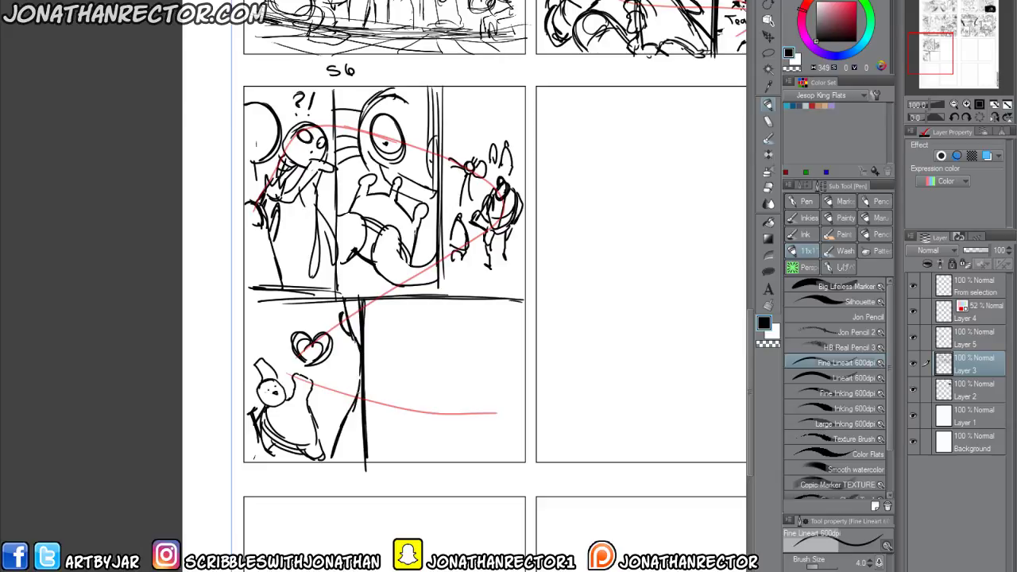
mouse_move(362, 390)
mouse_down()
mouse_move(332, 459)
mouse_move(315, 459)
mouse_up()
drag(347, 413, 323, 444)
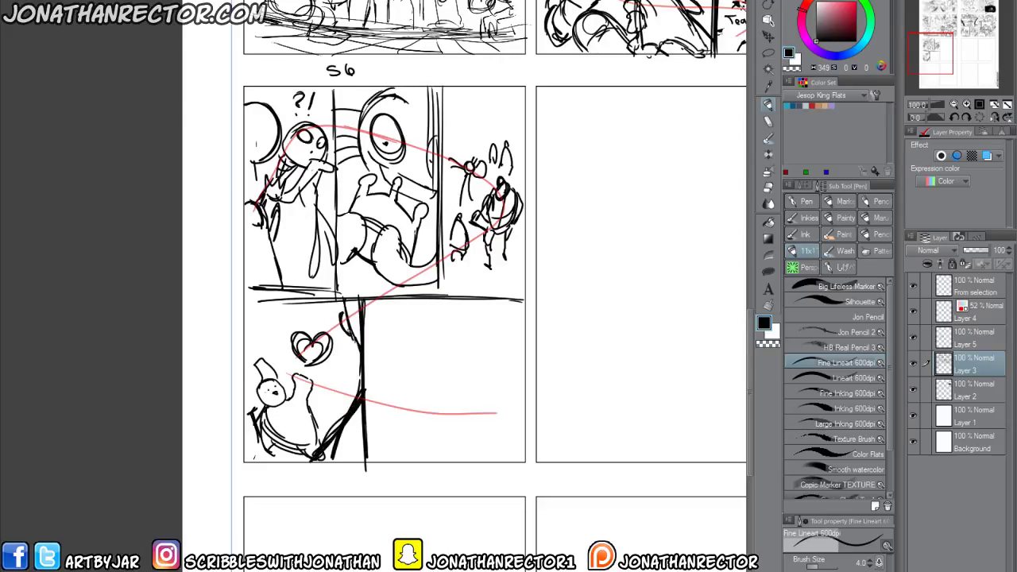
Label the foreground shape "Jesop" with an arrow and add short radiating strokes in the upper corner of the first lower panel.
mouse_move(342, 308)
mouse_down()
mouse_move(346, 344)
mouse_move(357, 351)
mouse_move(343, 350)
mouse_move(326, 386)
mouse_move(339, 388)
mouse_up()
drag(342, 382, 346, 387)
drag(349, 385, 350, 390)
drag(338, 395, 350, 427)
mouse_move(350, 427)
mouse_down()
mouse_move(354, 418)
mouse_move(348, 428)
mouse_up()
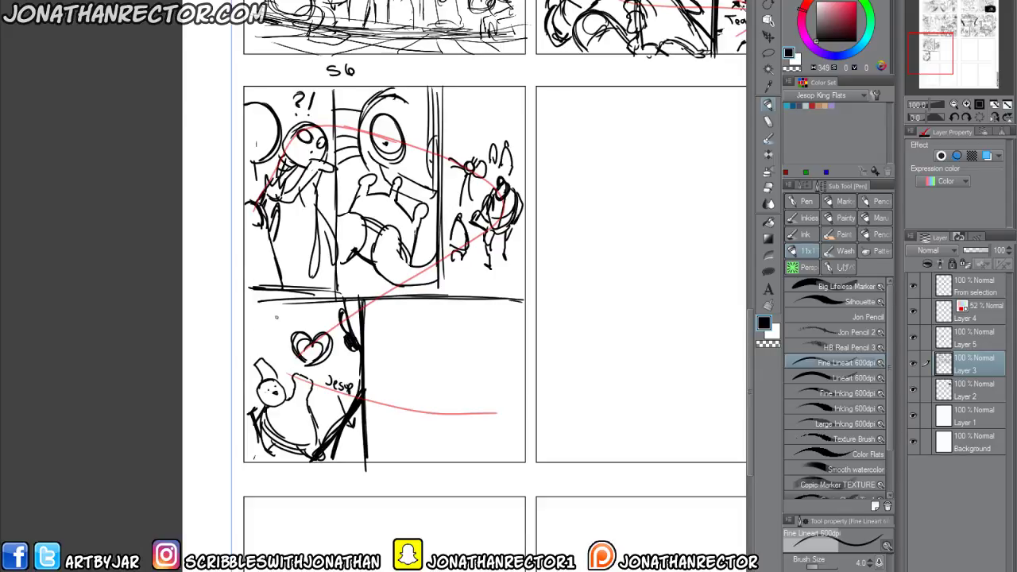
drag(278, 308, 264, 314)
drag(273, 316, 250, 329)
Sketch a large curved head, a hatched circle and a small beaked face in the last panel, adding the note "Small ch.".
mouse_move(424, 340)
mouse_down()
mouse_move(436, 366)
mouse_move(465, 375)
mouse_move(475, 338)
mouse_move(460, 324)
mouse_move(423, 325)
mouse_move(444, 302)
mouse_move(491, 313)
mouse_up()
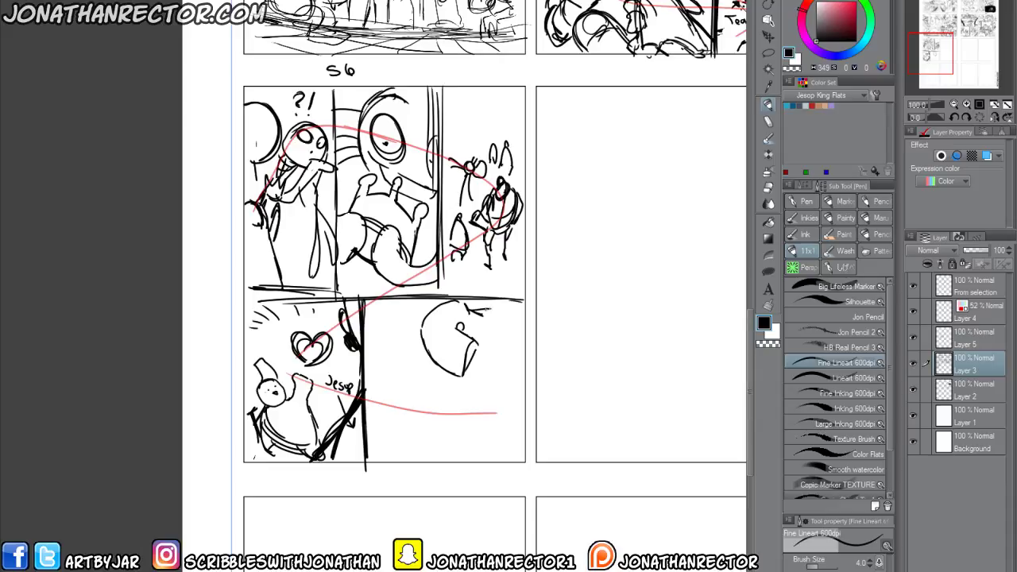
mouse_move(475, 350)
mouse_down()
mouse_move(490, 357)
mouse_move(447, 380)
mouse_move(450, 395)
mouse_move(415, 355)
mouse_up()
drag(450, 384, 442, 399)
mouse_move(442, 350)
mouse_down()
mouse_move(441, 369)
mouse_move(458, 374)
mouse_move(458, 358)
mouse_move(456, 374)
mouse_up()
mouse_move(445, 372)
mouse_down()
mouse_move(454, 378)
mouse_move(420, 339)
mouse_move(380, 344)
mouse_move(412, 333)
mouse_move(400, 350)
mouse_up()
drag(407, 341, 414, 351)
drag(450, 395, 446, 407)
mouse_move(450, 402)
mouse_down()
mouse_move(443, 411)
mouse_move(436, 383)
mouse_move(442, 410)
mouse_move(432, 403)
mouse_move(444, 398)
mouse_move(431, 412)
mouse_up()
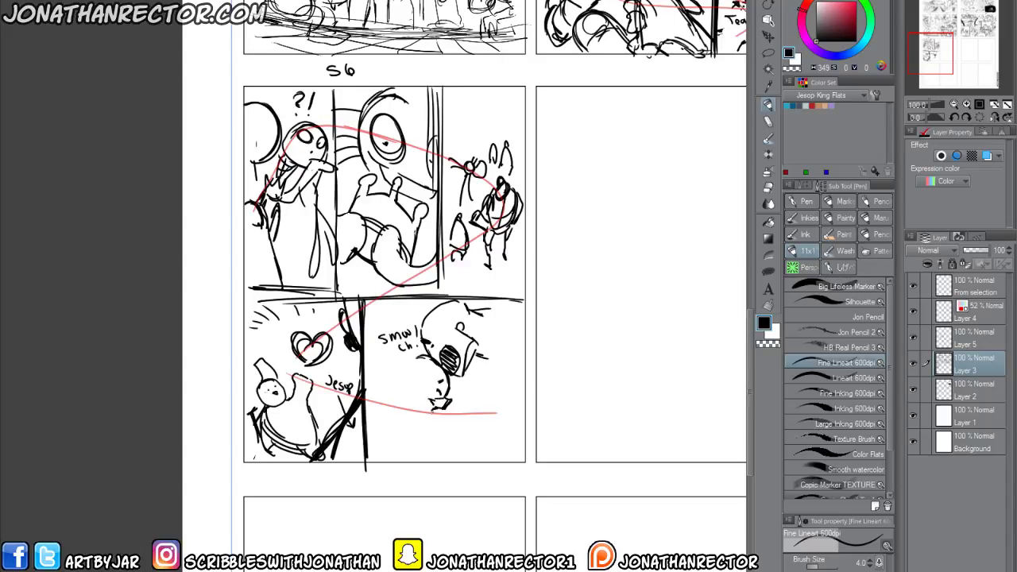
Draw the rounded head outline, back and chest of the beaked character in the last panel.
mouse_move(425, 355)
mouse_down()
mouse_move(395, 374)
mouse_move(383, 433)
mouse_up()
drag(433, 412, 459, 457)
drag(389, 396, 379, 457)
drag(389, 395, 375, 444)
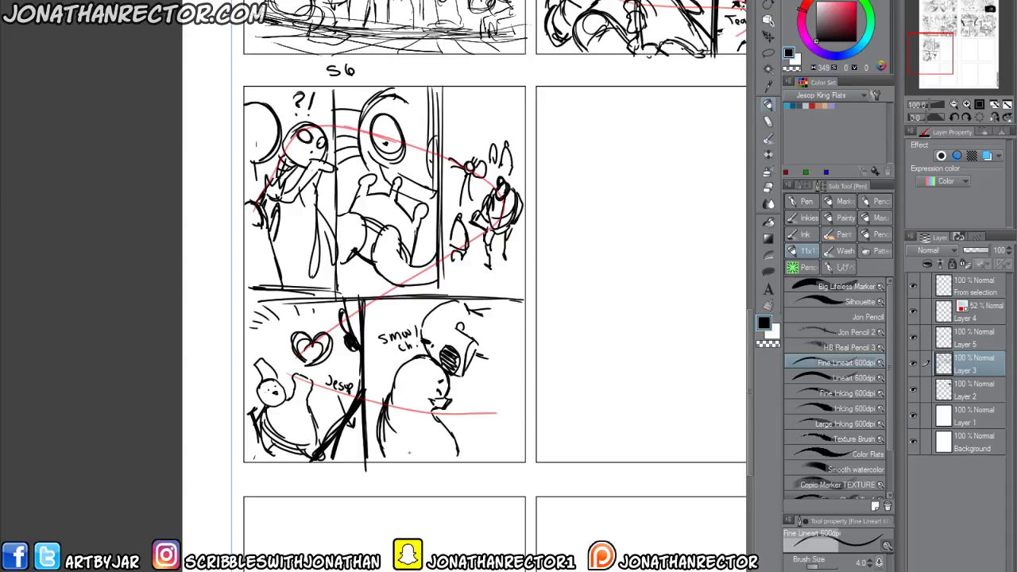
Add a chest stroke to the beaked character and sweep long curved lines across the upper corner of the last panel.
drag(443, 420, 456, 446)
drag(463, 298, 513, 360)
drag(480, 321, 523, 357)
mouse_move(476, 302)
mouse_down()
mouse_move(504, 377)
mouse_move(524, 391)
mouse_up()
drag(482, 360, 526, 394)
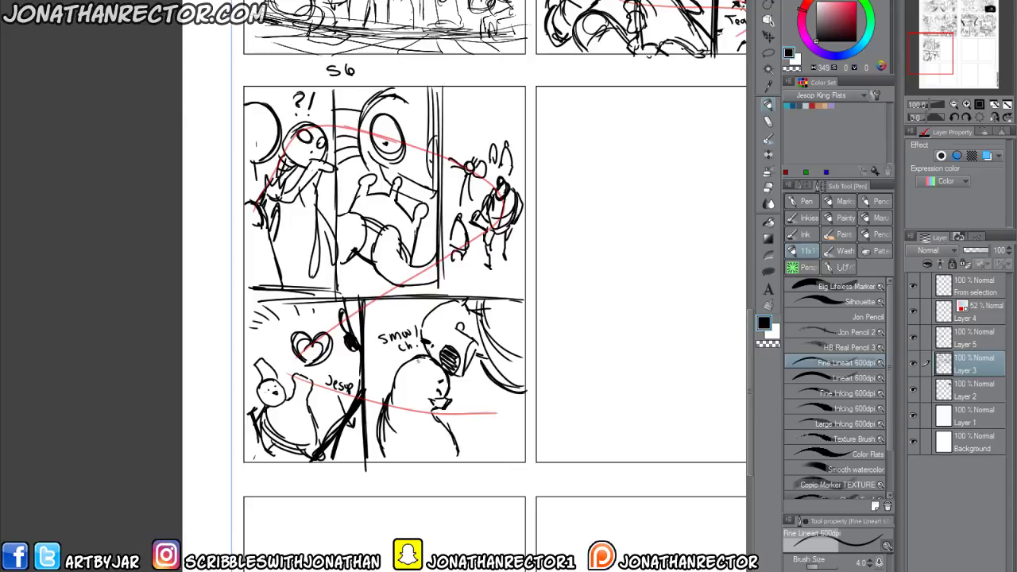
Sketch a cap brim, a folded arm with a held stick and a puffy cluster of circles around the beaked character.
mouse_move(419, 357)
mouse_down()
mouse_move(449, 378)
mouse_move(480, 375)
mouse_move(472, 382)
mouse_up()
mouse_move(400, 445)
mouse_down()
mouse_move(420, 419)
mouse_move(437, 435)
mouse_move(421, 449)
mouse_move(456, 419)
mouse_move(472, 428)
mouse_up()
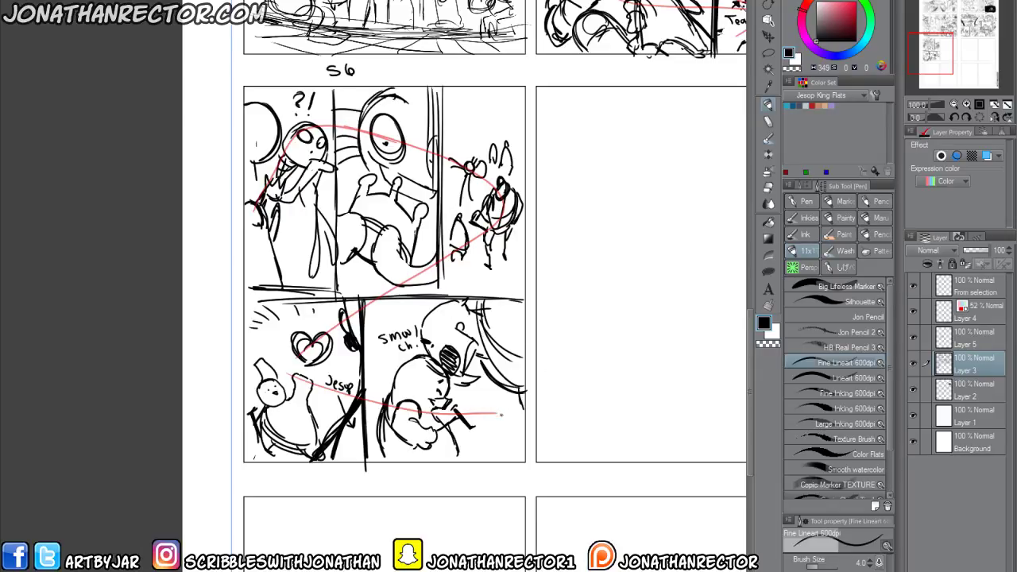
mouse_move(492, 411)
mouse_down()
mouse_move(506, 439)
mouse_move(520, 442)
mouse_move(512, 396)
mouse_move(523, 431)
mouse_move(485, 417)
mouse_up()
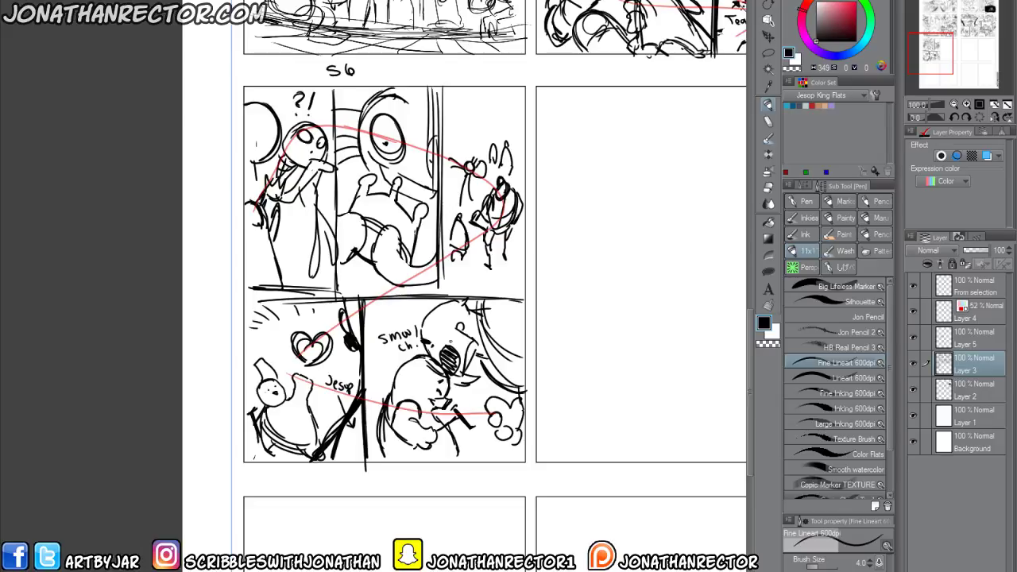
Label the next empty page frame "57" above its border on Layer 2.
drag(397, 508, 324, 479)
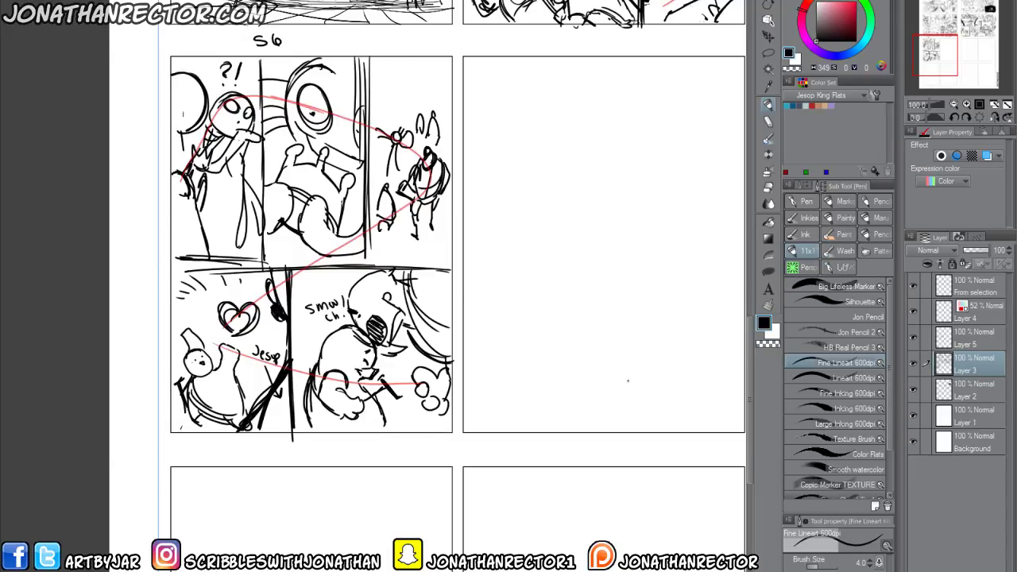
click(963, 391)
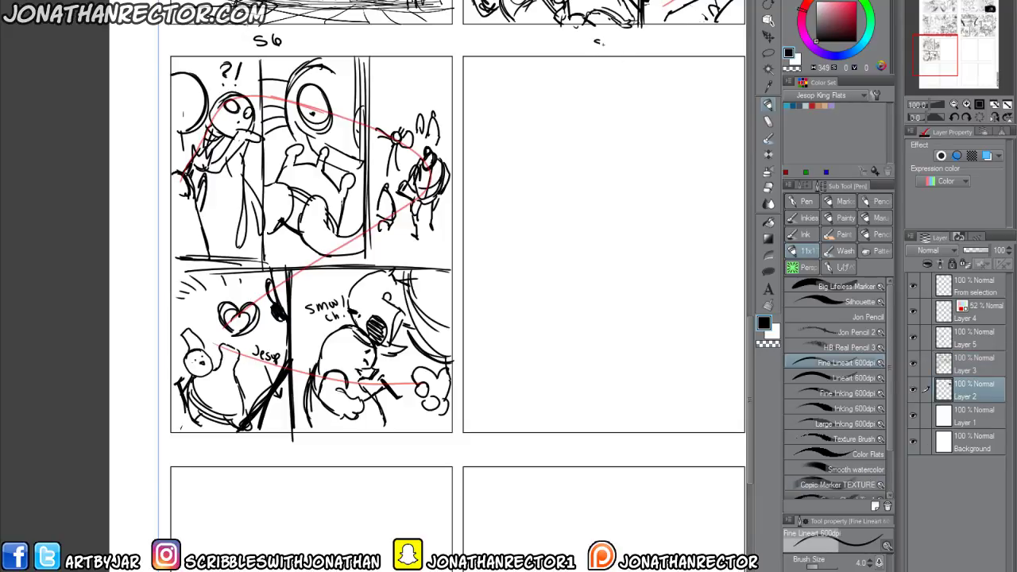
drag(603, 45, 596, 49)
mouse_move(610, 39)
mouse_down()
mouse_move(623, 40)
mouse_move(618, 50)
mouse_up()
Divide page 57 with two horizontal lines, two vertical dividers in the upper row and a doubled vertical divider in the lower row.
drag(564, 374, 322, 402)
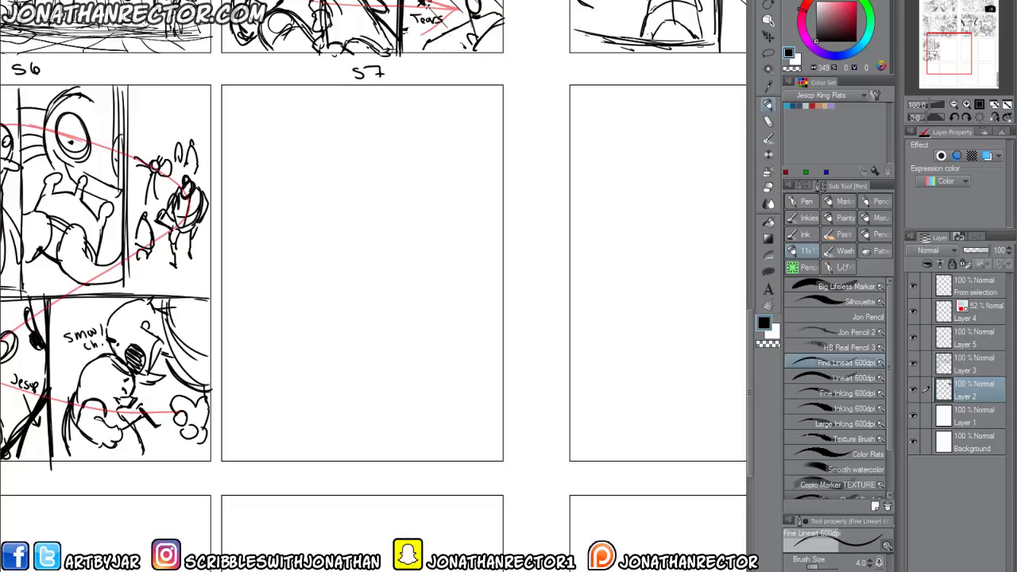
drag(334, 333, 388, 335)
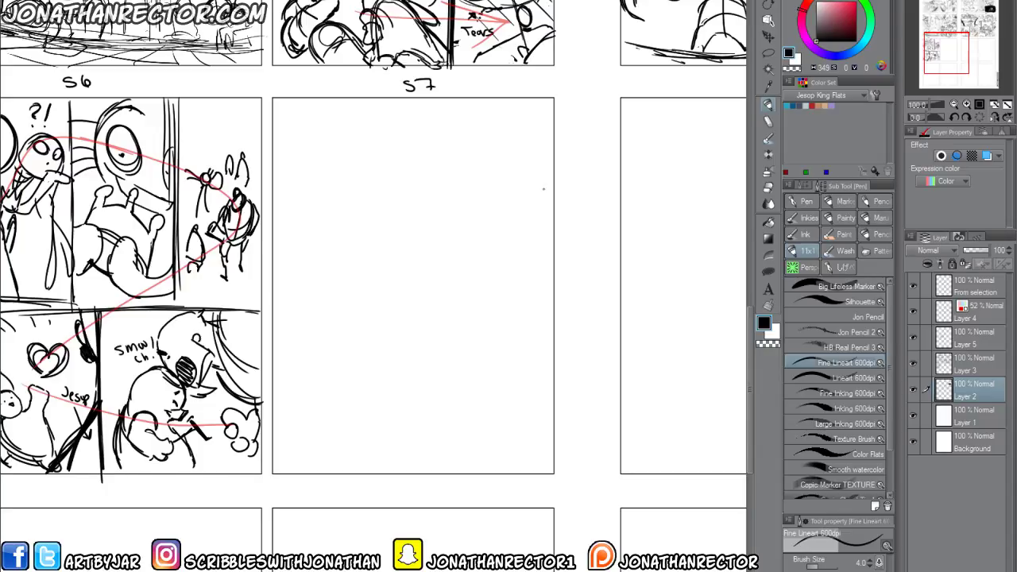
mouse_move(553, 197)
mouse_down()
mouse_move(289, 198)
mouse_move(552, 199)
mouse_up()
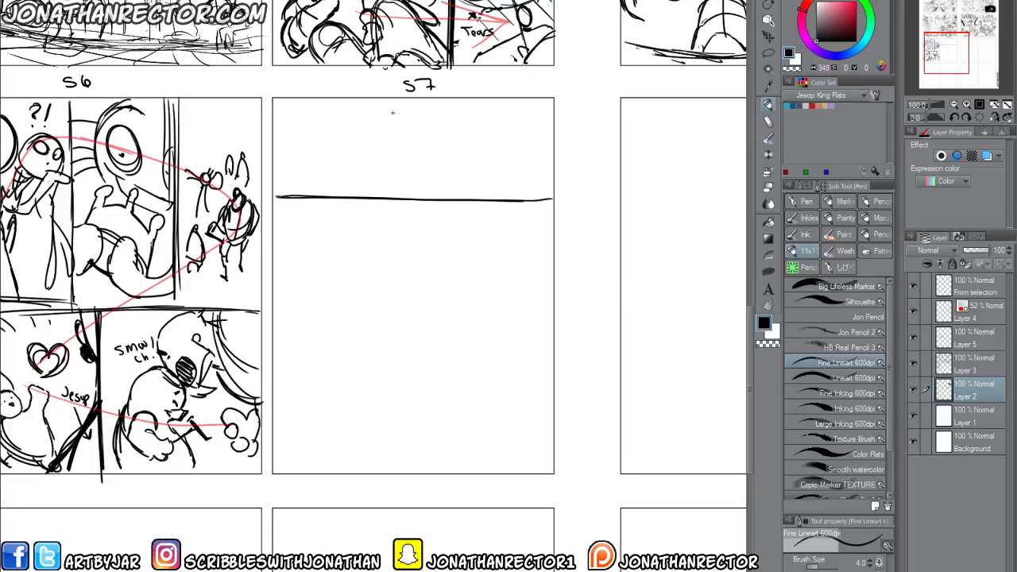
drag(397, 102, 403, 195)
mouse_move(488, 97)
mouse_down()
mouse_move(487, 180)
mouse_move(488, 99)
mouse_up()
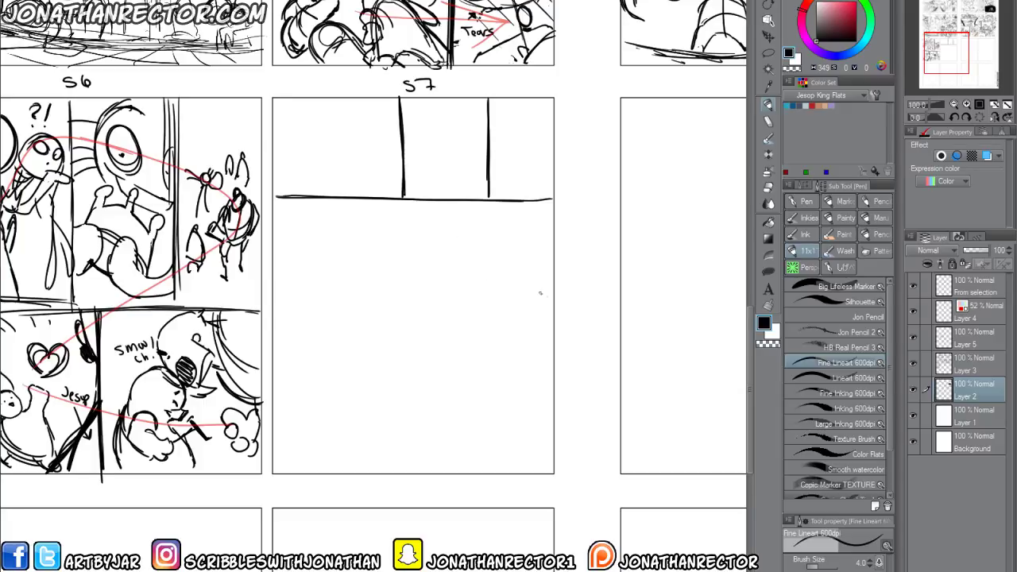
drag(553, 295, 277, 294)
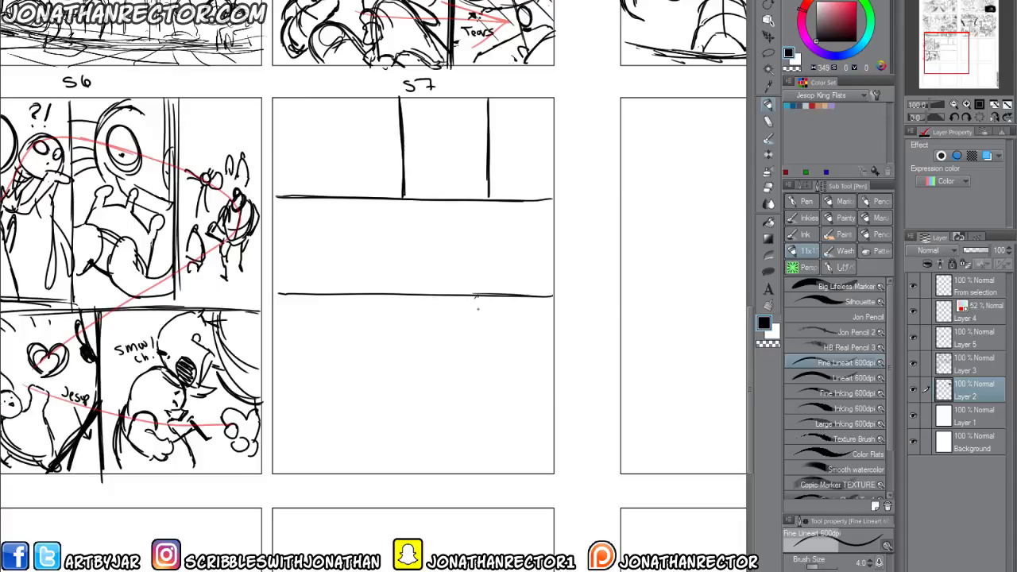
mouse_move(479, 298)
mouse_down()
mouse_move(482, 469)
mouse_move(480, 299)
mouse_up()
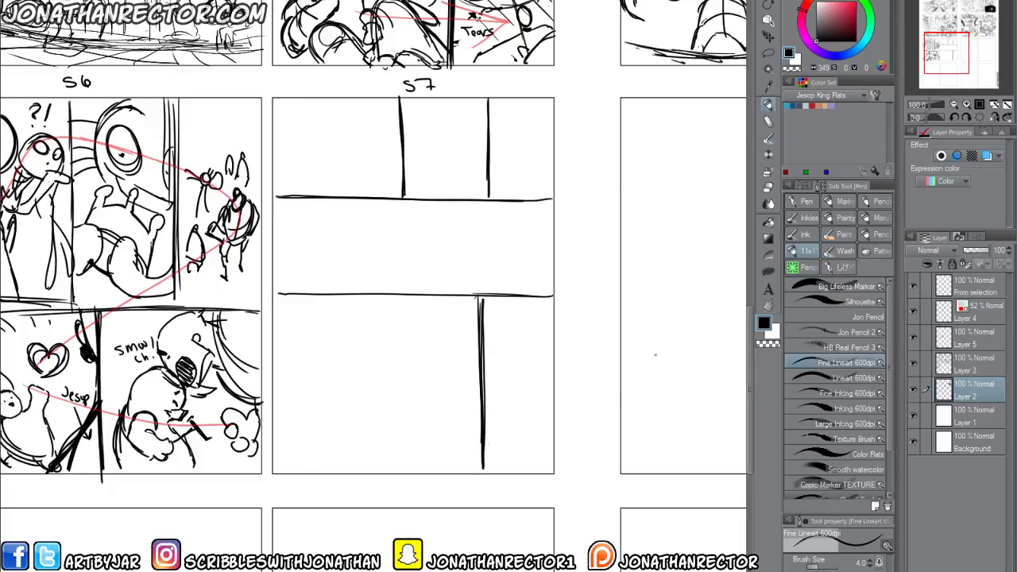
Draw a winding red reading-flow guide through page 57's panels on Layer 4, and make Layer 3 active again.
click(978, 311)
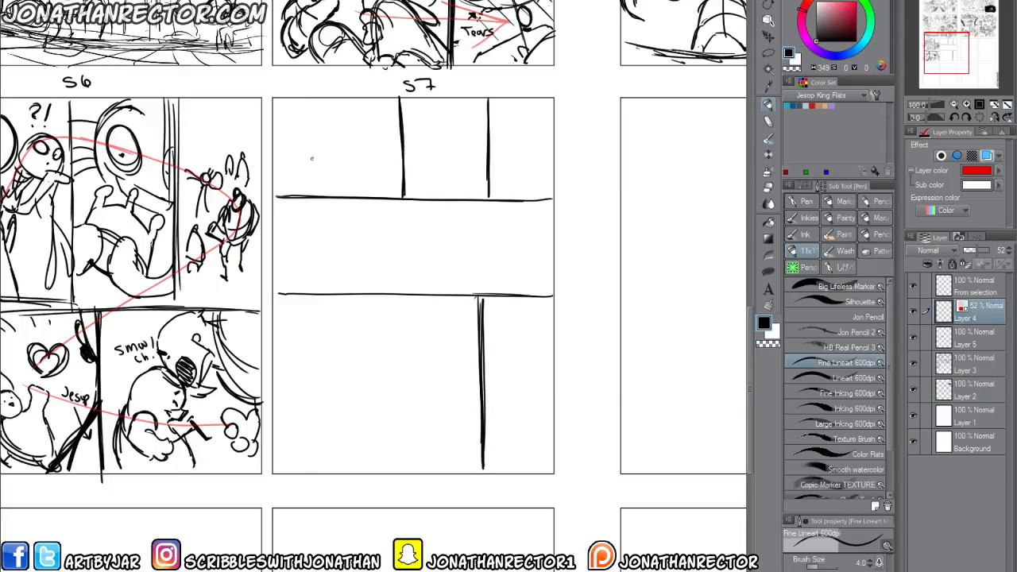
mouse_move(313, 152)
mouse_down()
mouse_move(442, 139)
mouse_move(377, 285)
mouse_move(545, 414)
mouse_up()
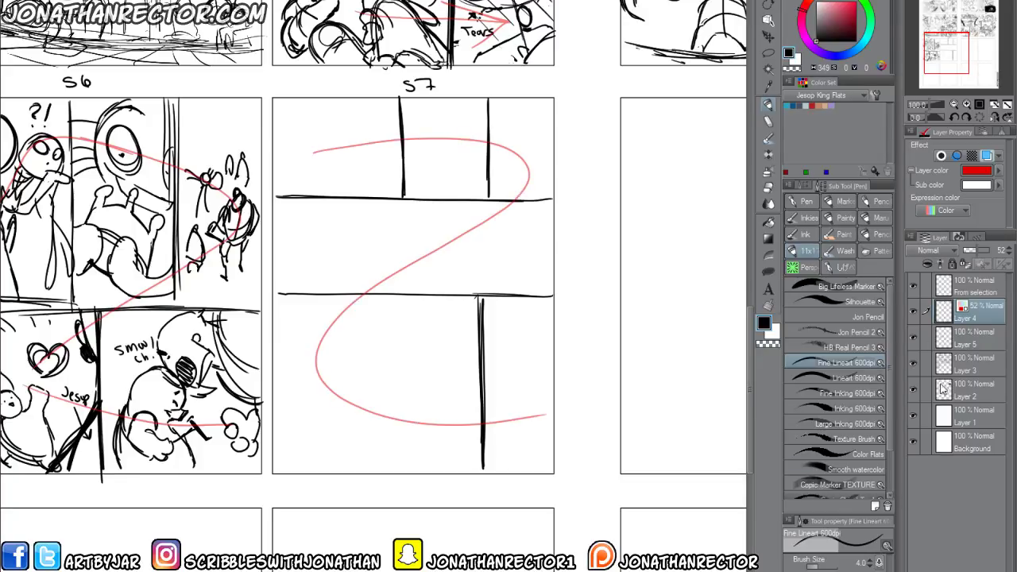
click(912, 364)
click(913, 362)
click(926, 364)
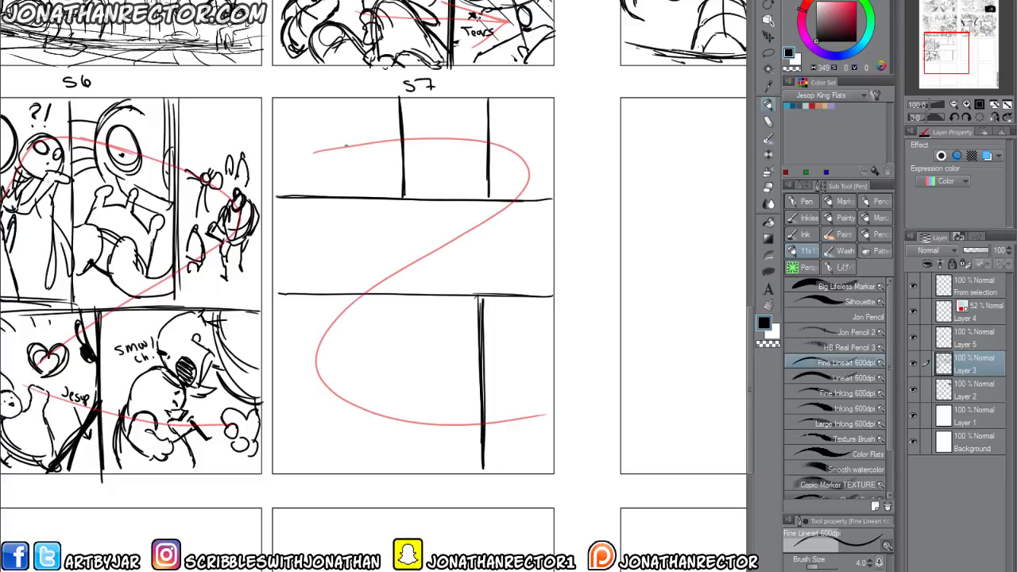
Open the finished page JK_Chap1_pg02c.clip as reference and bring its door panel into view.
key(ctrl+o)
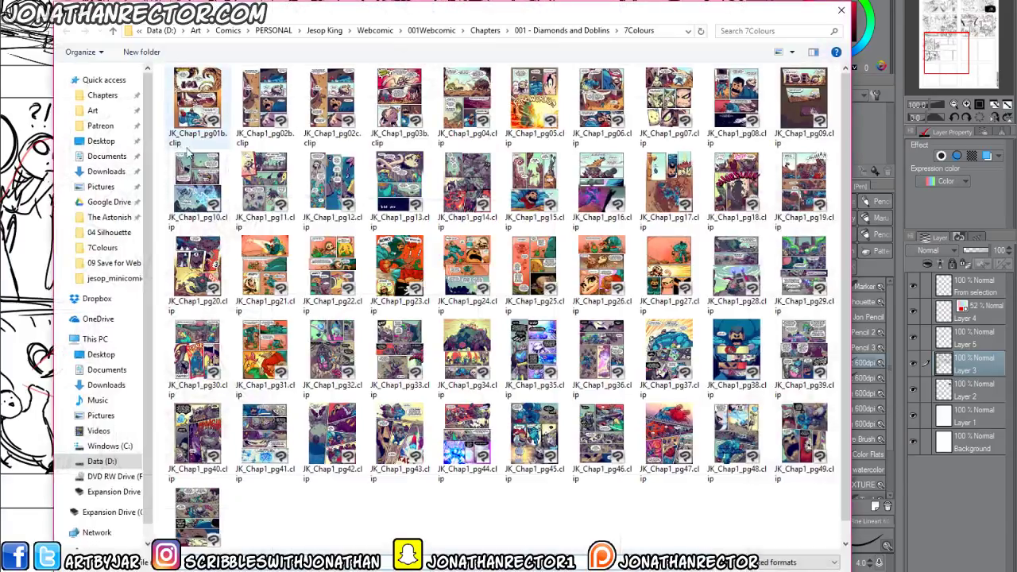
click(331, 108)
key(Escape)
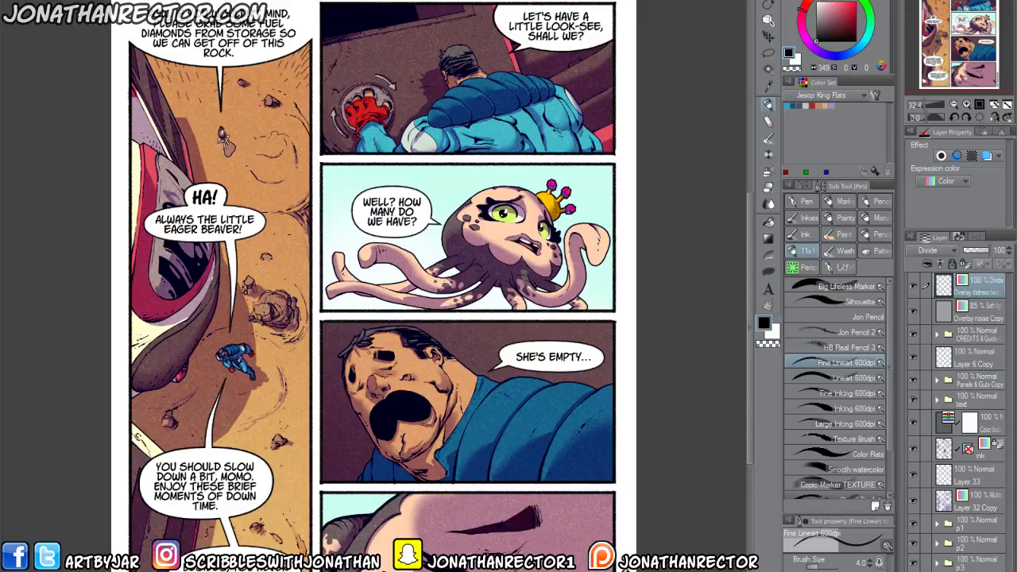
drag(153, 249, 201, 256)
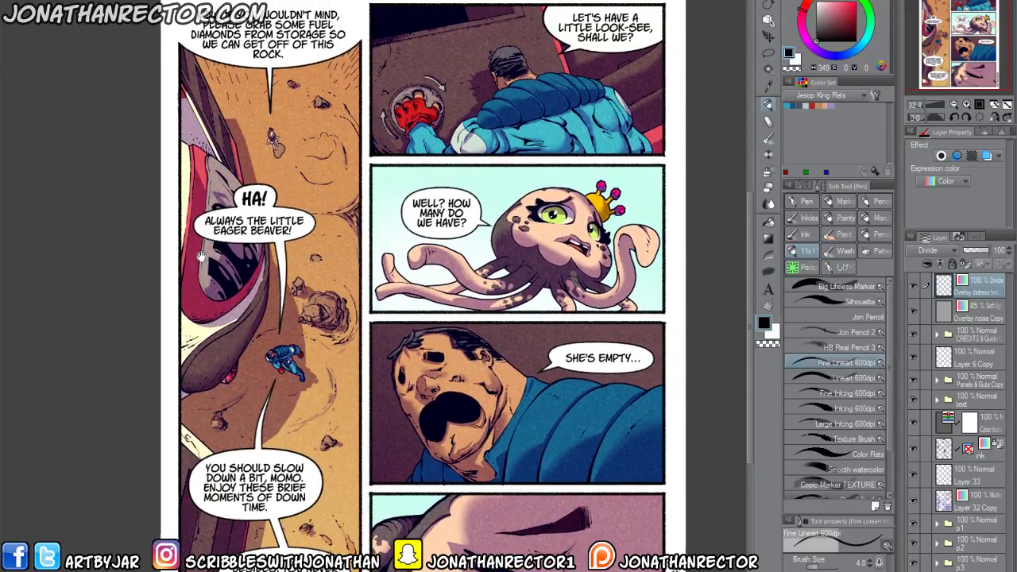
drag(201, 257, 201, 255)
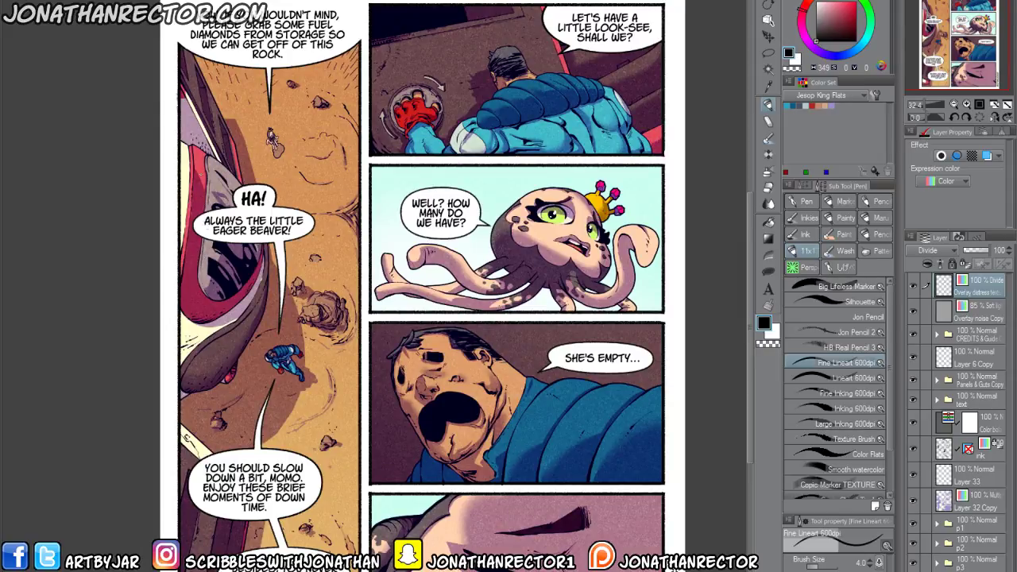
Flatten the reference page into one layer and copy a lasso selection of the panel with the man turning the door handle.
click(157, 1)
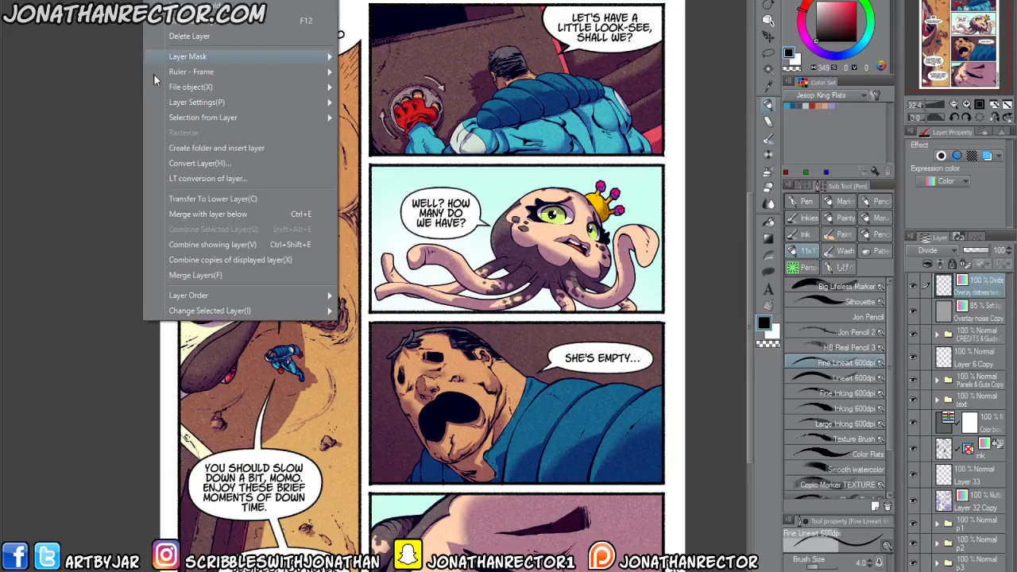
click(198, 280)
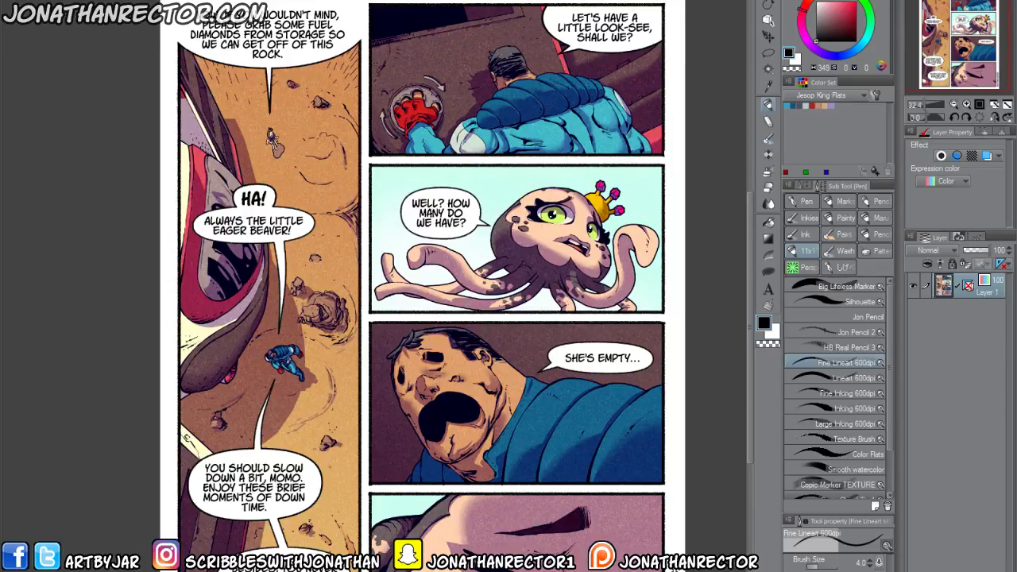
key(m)
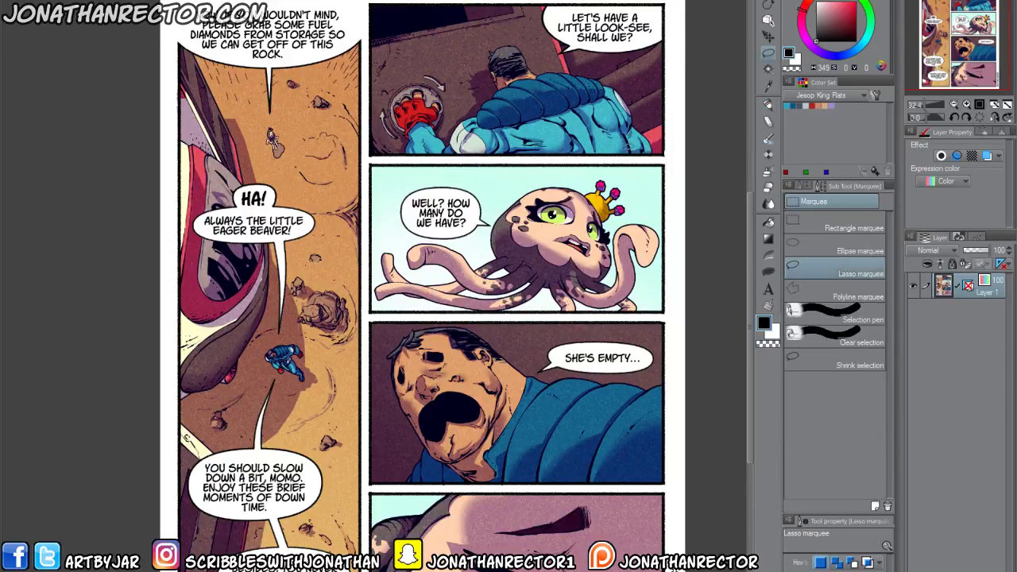
mouse_move(628, 150)
mouse_down()
mouse_move(629, 38)
mouse_move(613, 6)
mouse_move(389, 11)
mouse_move(383, 147)
mouse_move(469, 137)
mouse_up()
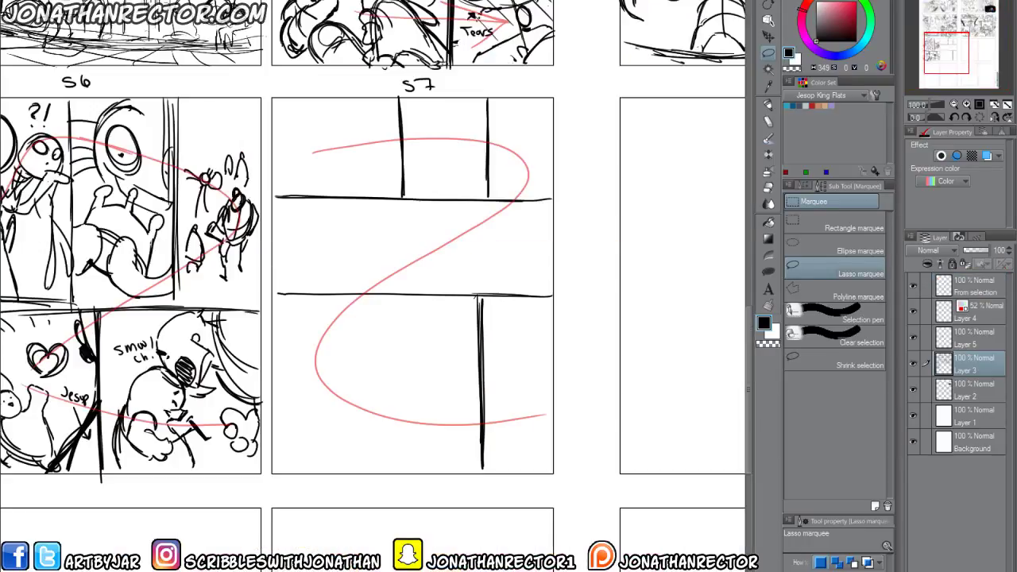
Paste the copied panel into the thumbnail document and move it over page 57.
key(ctrl+v)
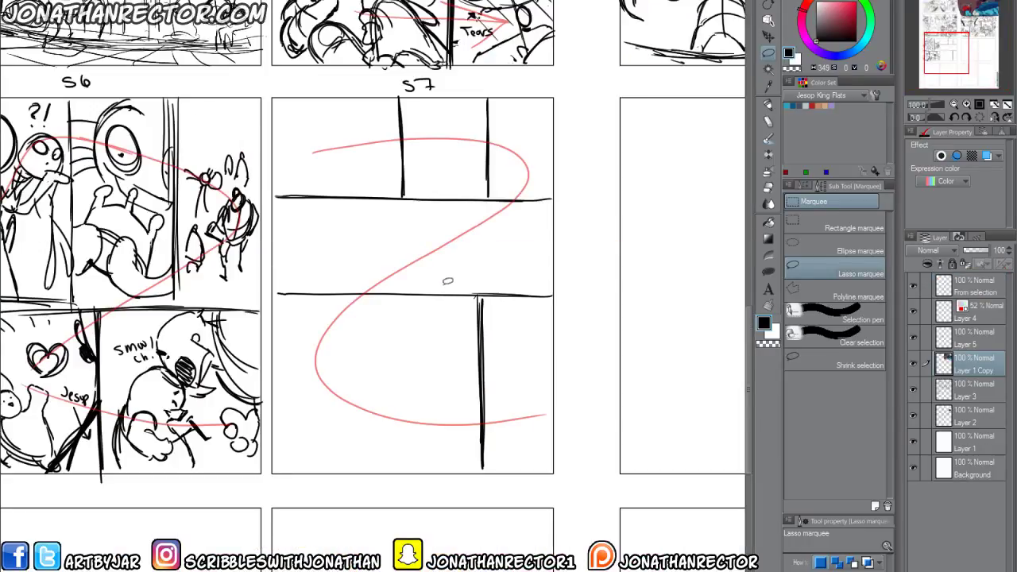
key(k)
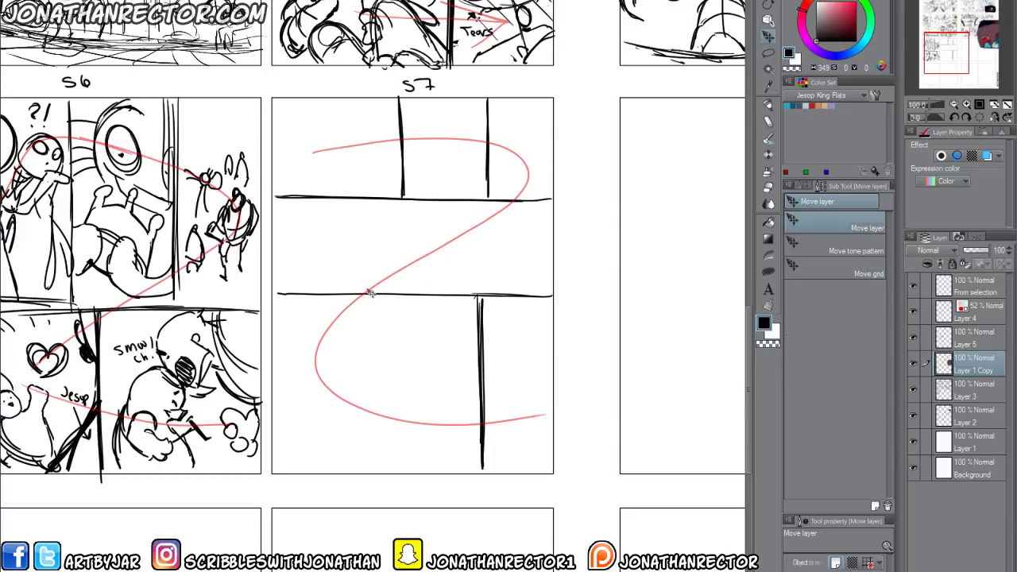
drag(371, 293, 186, 321)
mouse_move(616, 283)
mouse_down()
mouse_move(405, 322)
mouse_move(263, 379)
mouse_up()
drag(491, 334, 274, 437)
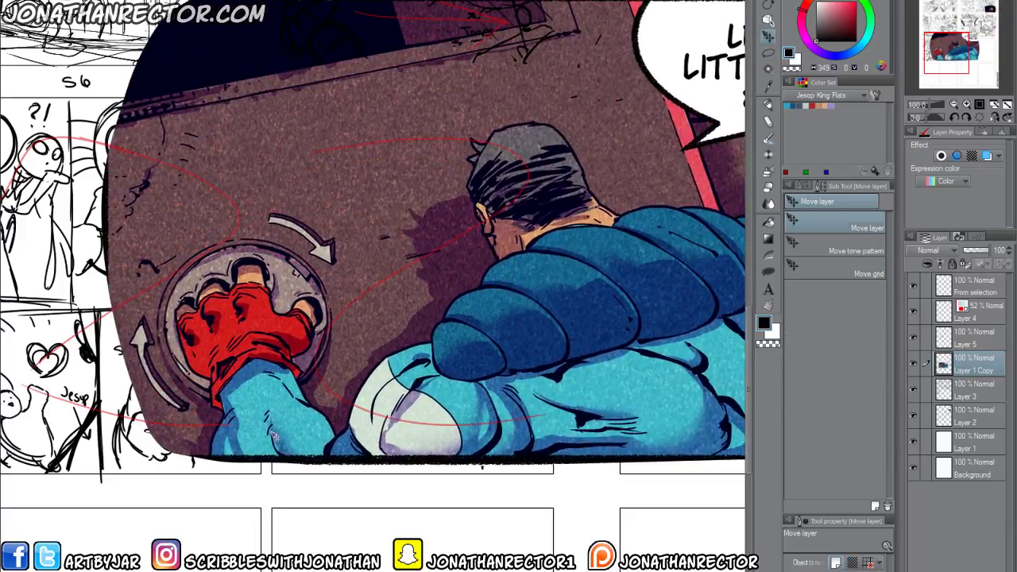
Scale the pasted reference down to a small thumbnail and fit it inside the first panel of page 57.
key(ctrl+t)
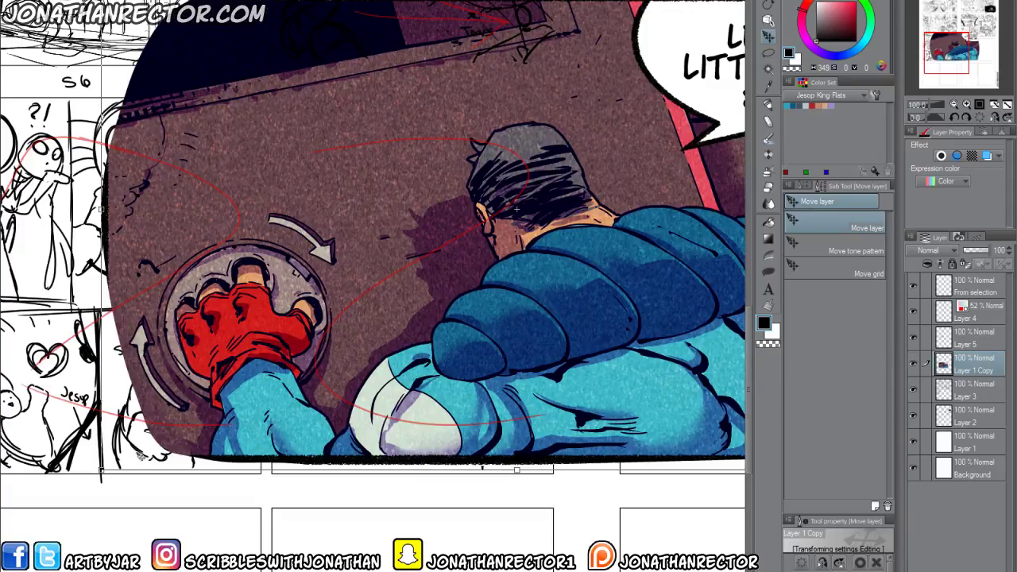
drag(101, 470, 401, 224)
drag(456, 248, 316, 191)
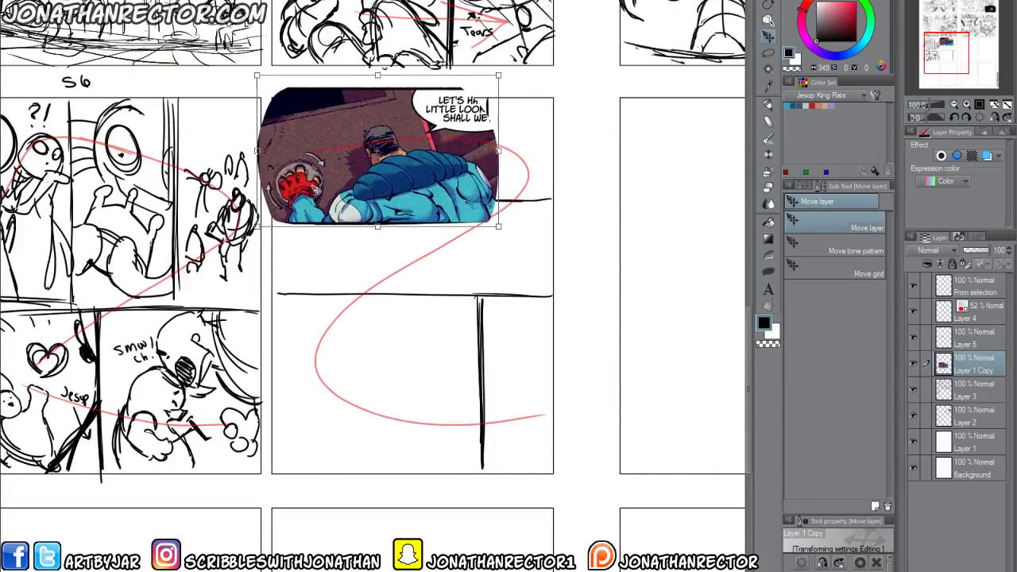
drag(494, 80, 422, 125)
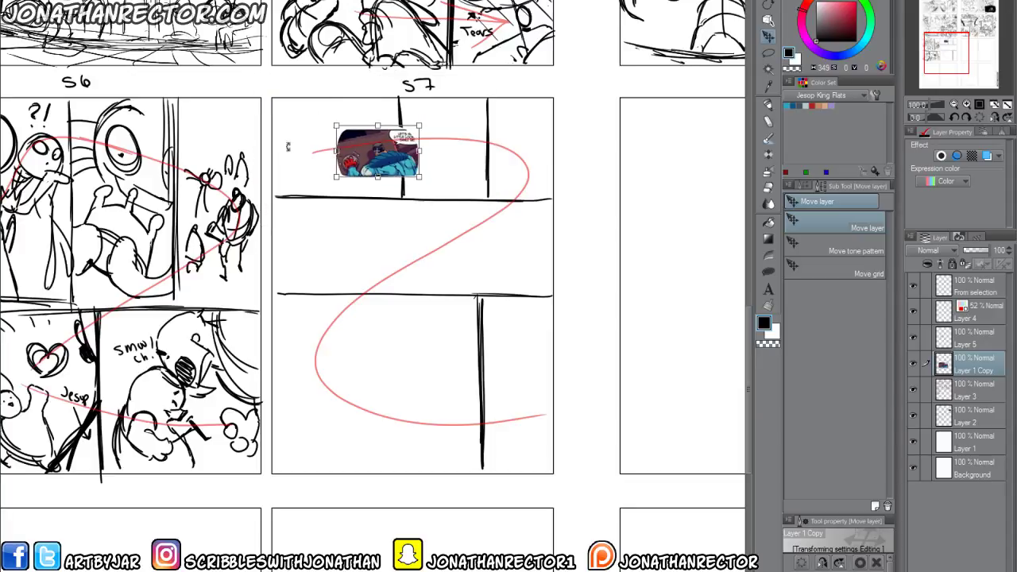
drag(335, 138, 298, 149)
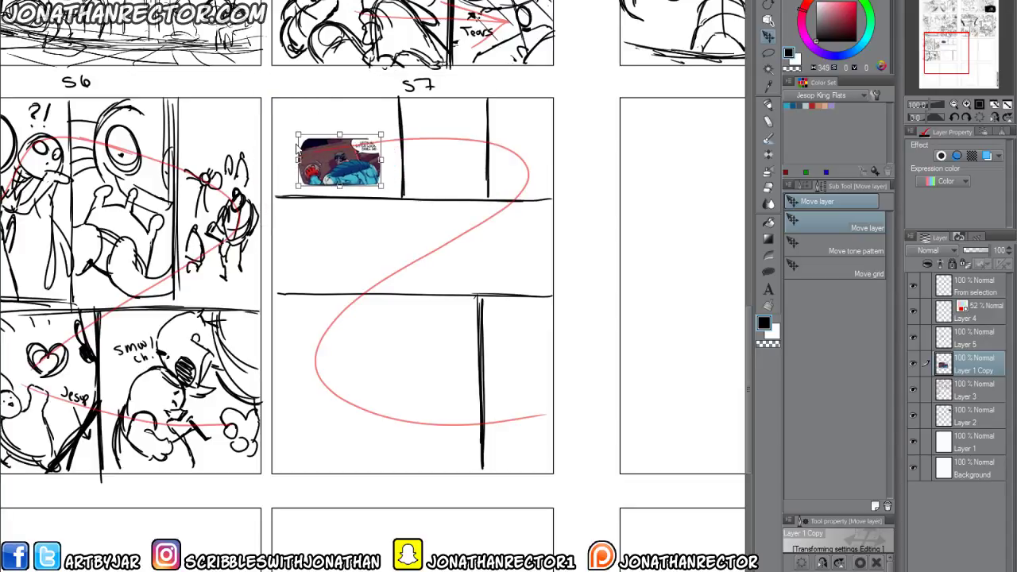
drag(381, 186, 340, 181)
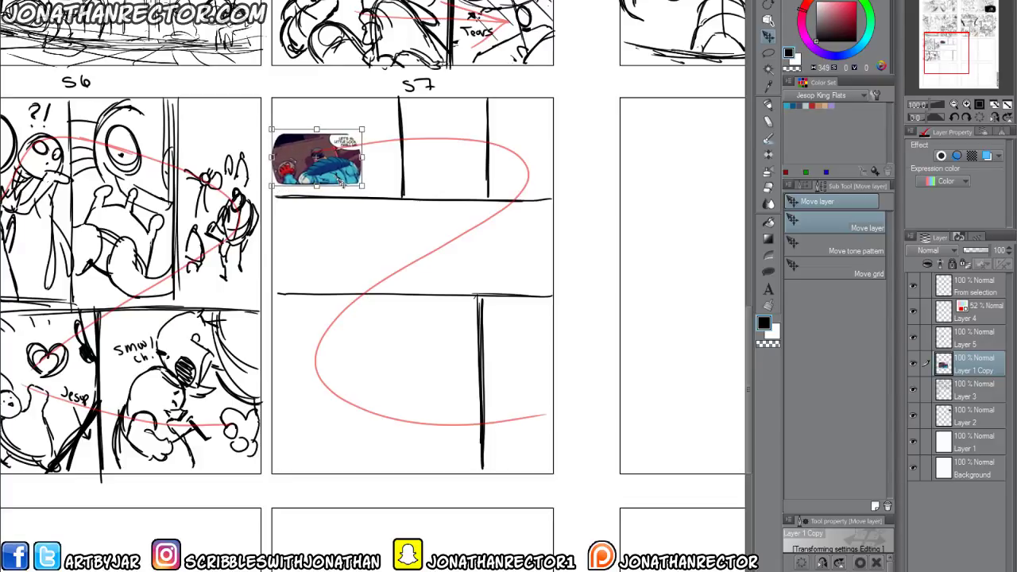
key(Return)
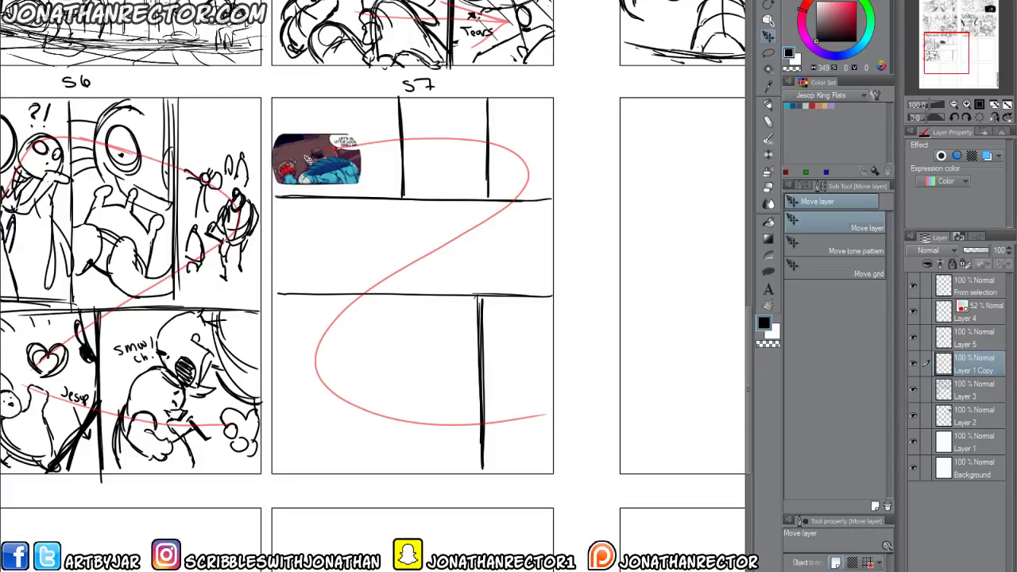
Place Layer 3 above the pasted Layer 1 Copy and lower the reference layer's opacity to 57%.
key(p)
drag(966, 389, 963, 363)
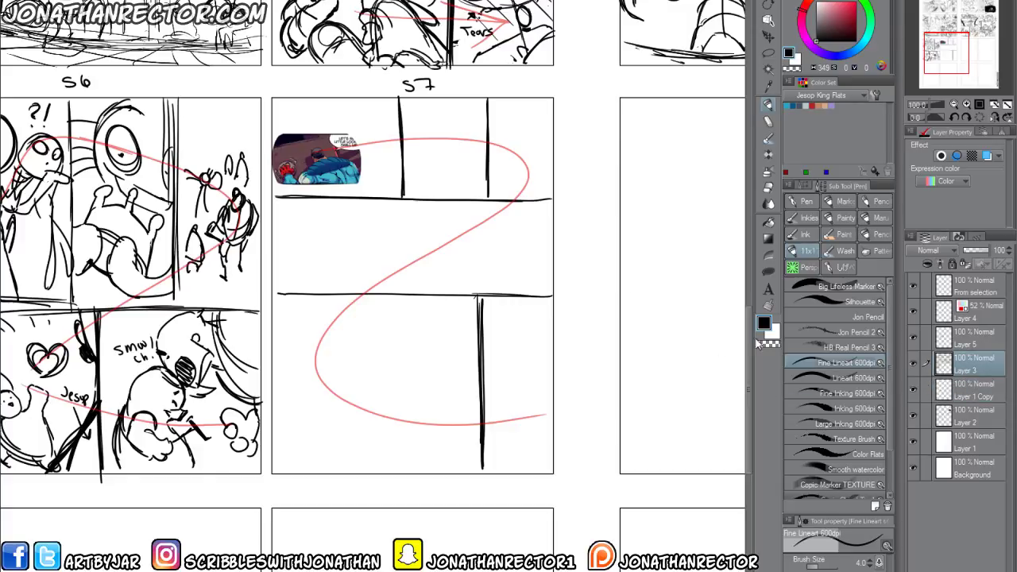
click(961, 391)
click(913, 390)
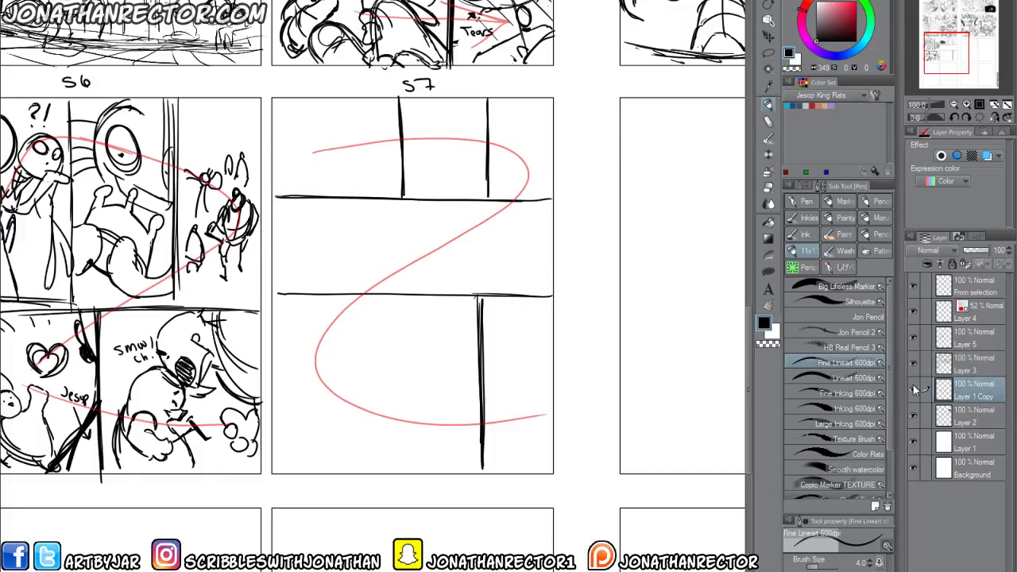
click(913, 389)
drag(991, 251, 982, 253)
Sketch a small heart over the faded reference and a round-headed figure beside it in the first panel on Layer 3.
click(965, 364)
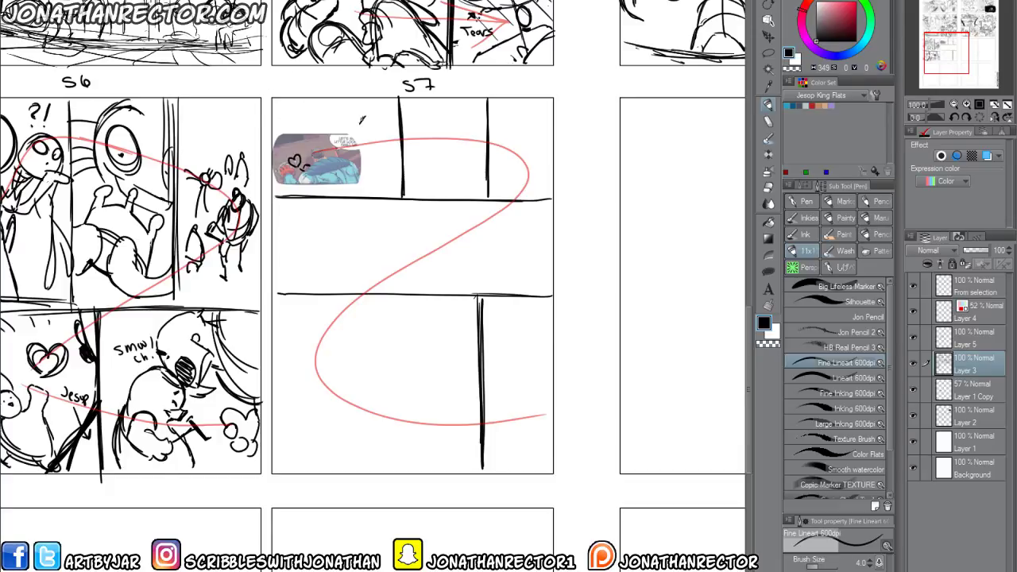
mouse_move(361, 119)
mouse_down()
mouse_move(374, 116)
mouse_move(377, 149)
mouse_move(353, 126)
mouse_move(390, 134)
mouse_move(367, 149)
mouse_move(366, 179)
mouse_move(380, 195)
mouse_up()
drag(380, 144, 401, 184)
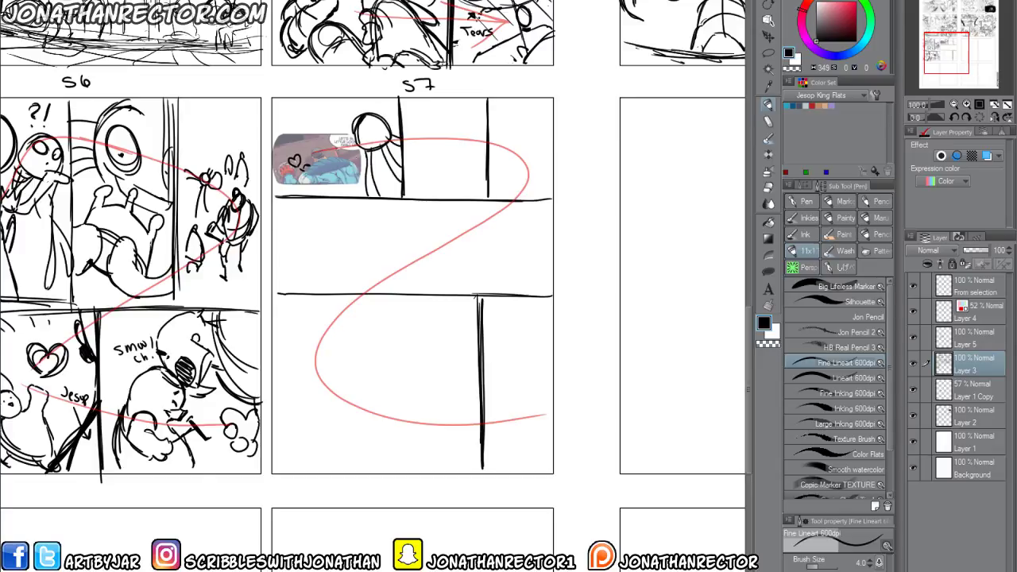
Finish the round-headed figure in the first panel of page 57 and sketch a frowning close-up face in the second panel.
mouse_move(359, 142)
mouse_down()
mouse_move(342, 195)
mouse_move(352, 191)
mouse_up()
drag(479, 112, 471, 157)
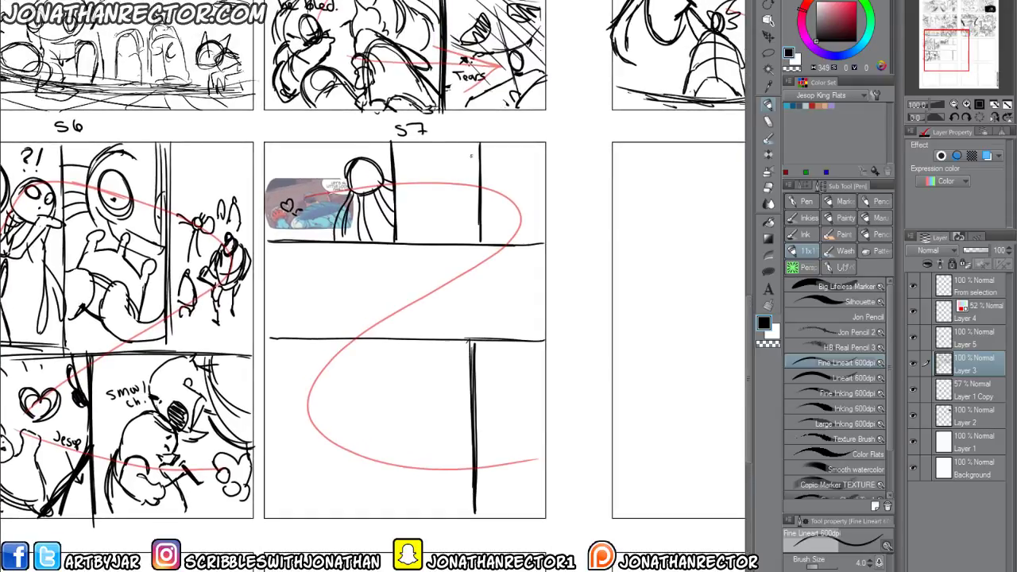
mouse_move(413, 151)
mouse_down()
mouse_move(418, 192)
mouse_move(472, 215)
mouse_up()
drag(418, 192, 464, 221)
mouse_move(425, 174)
mouse_down()
mouse_move(475, 187)
mouse_move(467, 216)
mouse_move(438, 204)
mouse_move(472, 219)
mouse_up()
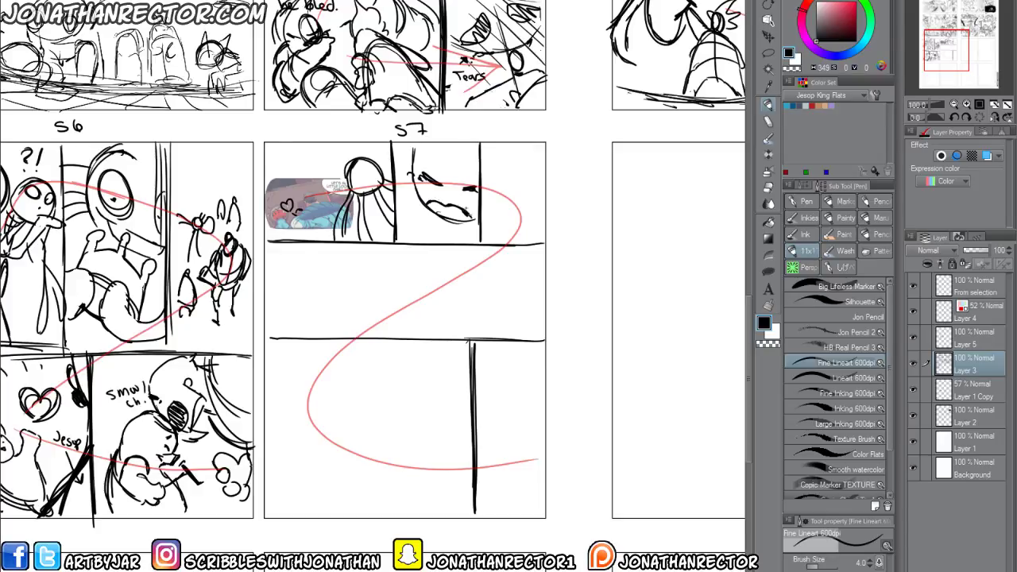
mouse_move(429, 168)
mouse_down()
mouse_move(456, 175)
mouse_move(411, 213)
mouse_move(411, 231)
mouse_move(441, 241)
mouse_up()
mouse_move(448, 224)
mouse_down()
mouse_move(450, 240)
mouse_move(473, 243)
mouse_up()
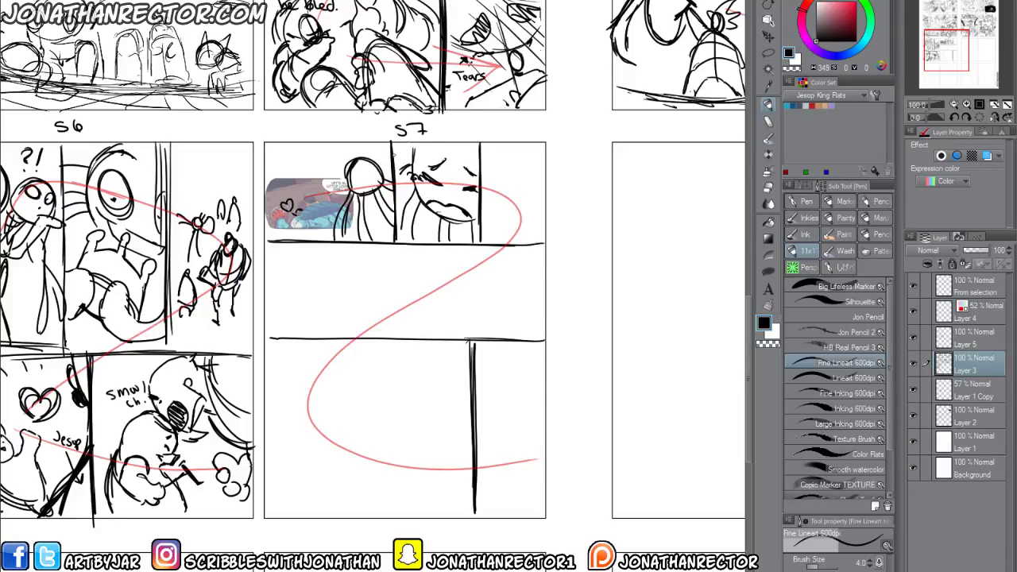
drag(446, 175, 429, 169)
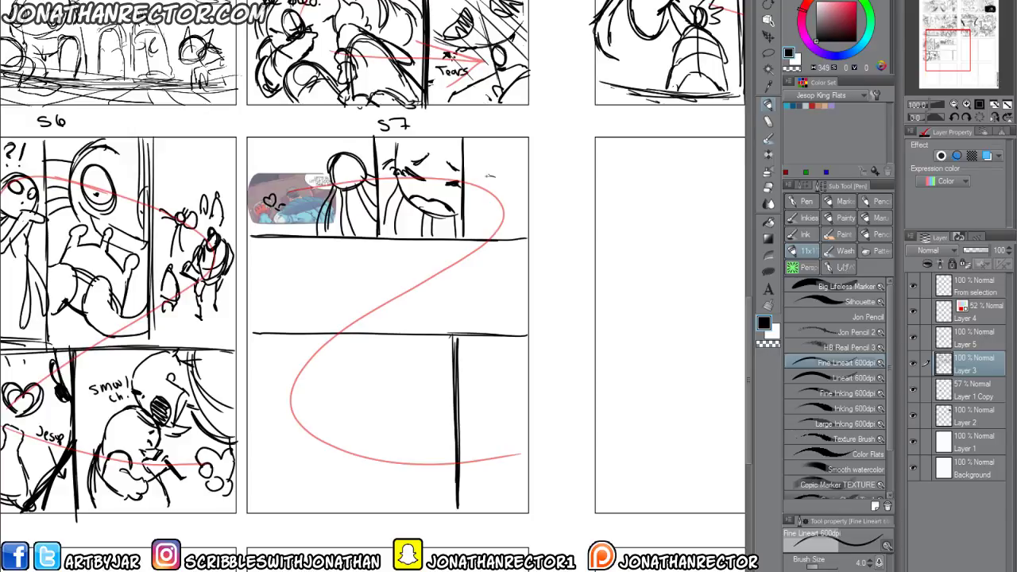
Sketch a figure with a hatched open mouth and raised shoulder in the third panel of page 57's top row.
mouse_move(467, 186)
mouse_down()
mouse_move(497, 169)
mouse_move(510, 196)
mouse_up()
mouse_move(466, 161)
mouse_down()
mouse_move(494, 156)
mouse_move(484, 185)
mouse_up()
mouse_move(477, 184)
mouse_down()
mouse_move(493, 195)
mouse_move(500, 236)
mouse_move(529, 201)
mouse_move(490, 235)
mouse_up()
mouse_move(500, 215)
mouse_down()
mouse_move(482, 220)
mouse_move(466, 198)
mouse_move(484, 211)
mouse_up()
mouse_move(481, 207)
mouse_down()
mouse_move(499, 198)
mouse_move(475, 206)
mouse_move(472, 235)
mouse_up()
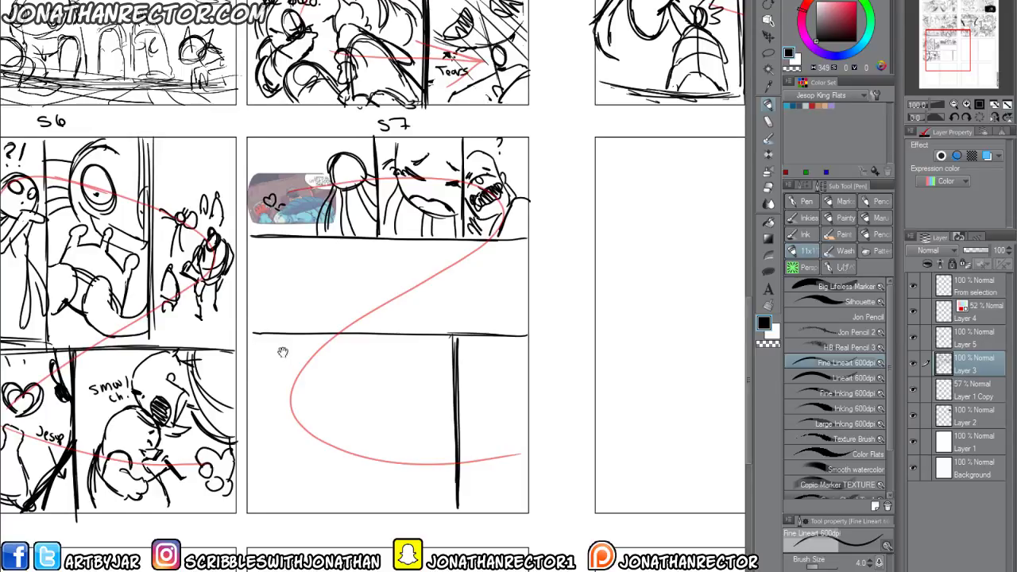
drag(281, 352, 275, 348)
drag(512, 199, 479, 234)
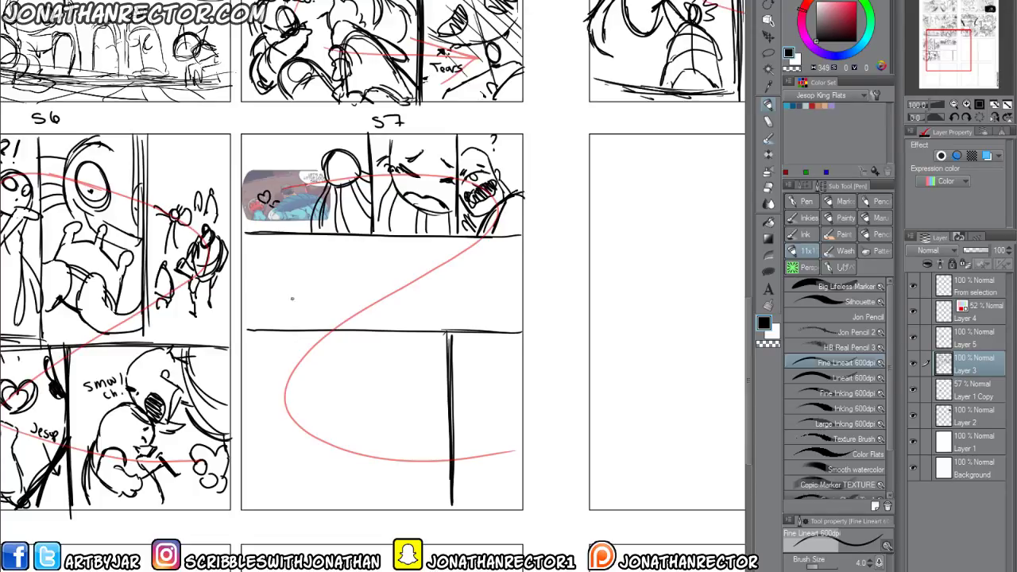
Sketch the ship's round cockpit and the outline of its first boxy wing in page 57's wide middle panel.
drag(292, 299, 302, 289)
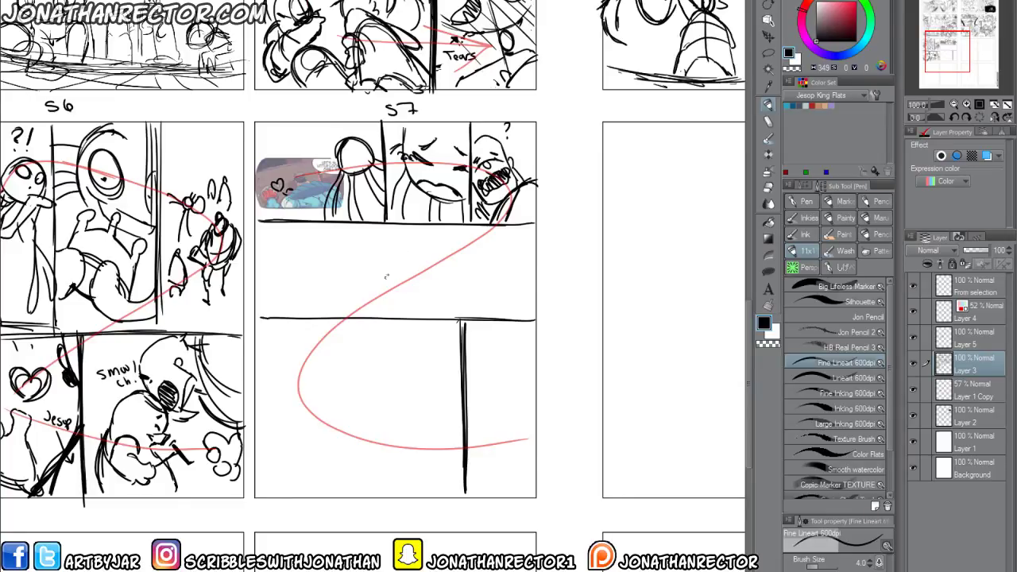
mouse_move(334, 260)
mouse_down()
mouse_move(324, 270)
mouse_move(332, 279)
mouse_move(314, 282)
mouse_move(321, 293)
mouse_up()
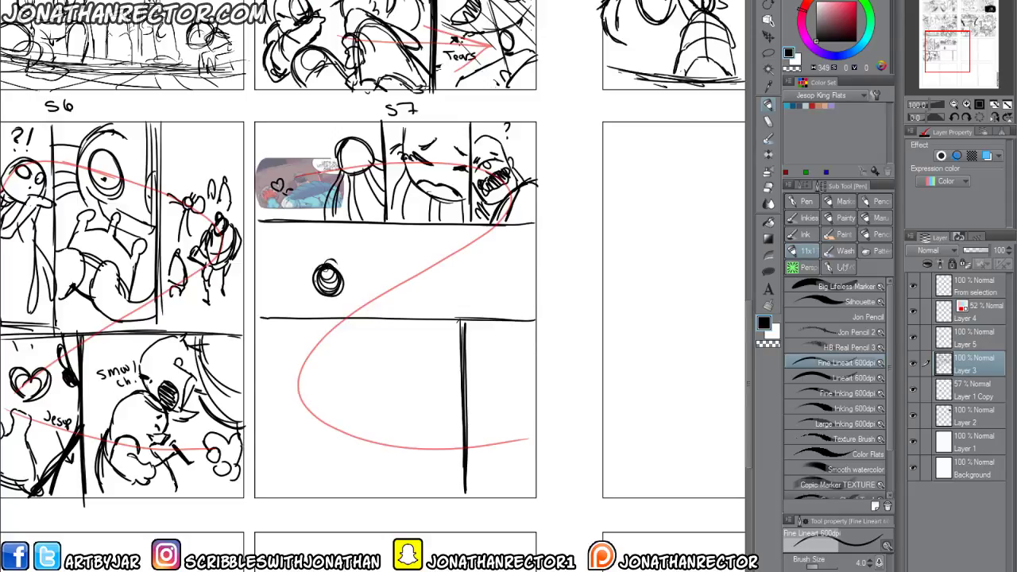
drag(305, 259, 282, 266)
mouse_move(283, 266)
mouse_down()
mouse_move(287, 300)
mouse_move(325, 307)
mouse_up()
drag(297, 309, 329, 304)
drag(344, 304, 373, 299)
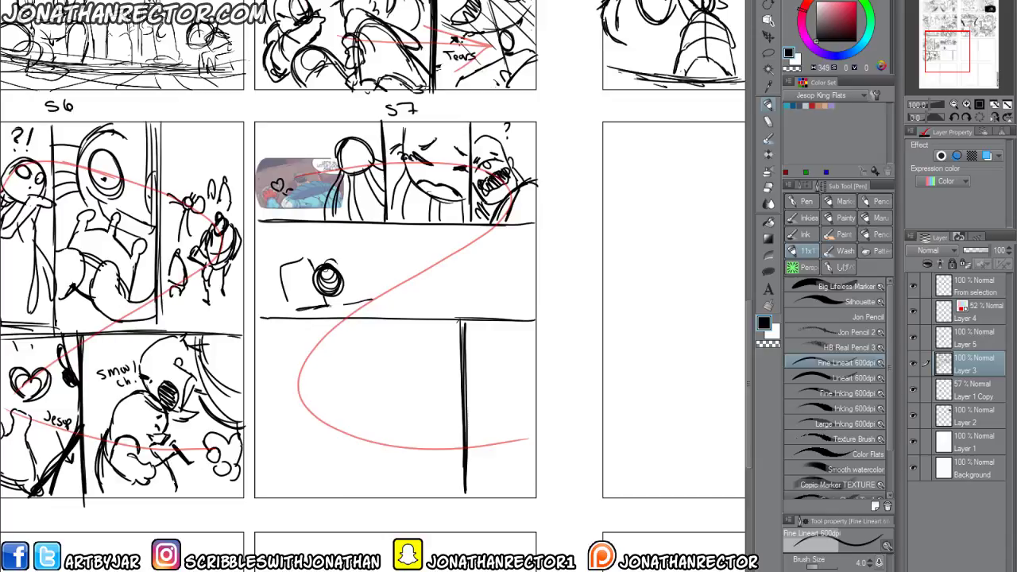
Draw a curved ground line across the middle panel, add the ship's second boxy wing, and rough in small details below the cockpit.
mouse_move(537, 268)
mouse_down()
mouse_move(286, 314)
mouse_move(388, 301)
mouse_up()
drag(340, 267, 342, 305)
drag(339, 263, 369, 252)
drag(367, 256, 371, 297)
drag(372, 301, 356, 306)
drag(371, 252, 375, 302)
drag(336, 262, 359, 253)
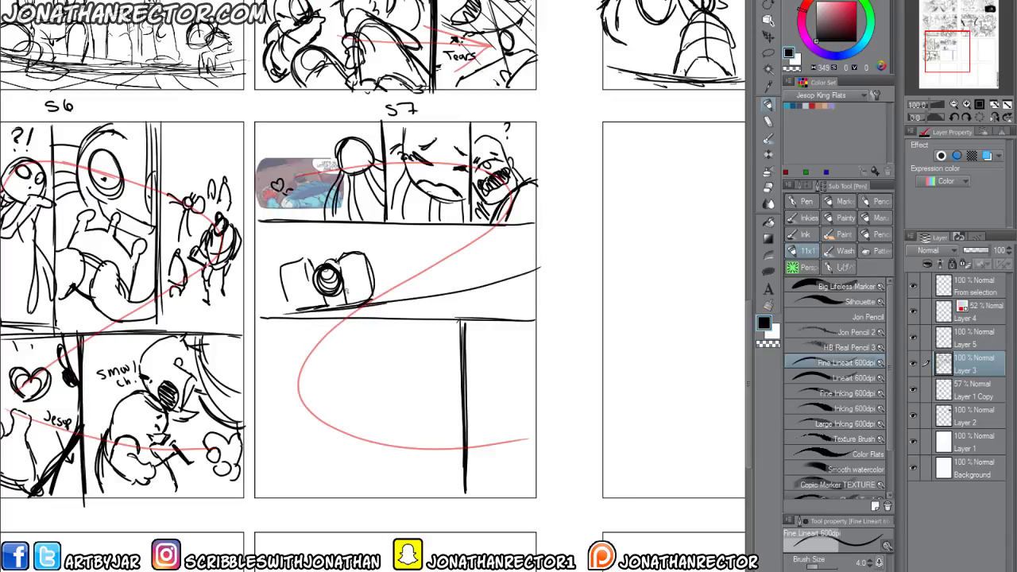
mouse_move(311, 304)
mouse_down()
mouse_move(304, 297)
mouse_move(304, 309)
mouse_move(312, 286)
mouse_move(321, 294)
mouse_up()
key(e)
key(p)
drag(259, 274, 269, 253)
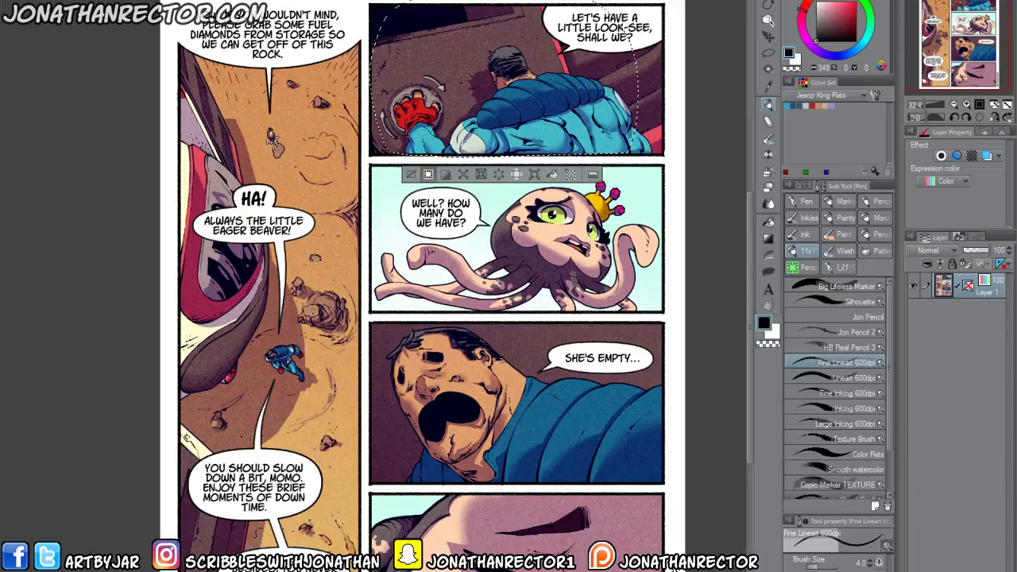
Open the comic pages JK_Chap1_pg01b.clip and JK_Chap1_pg07.clip as reference.
key(ctrl+o)
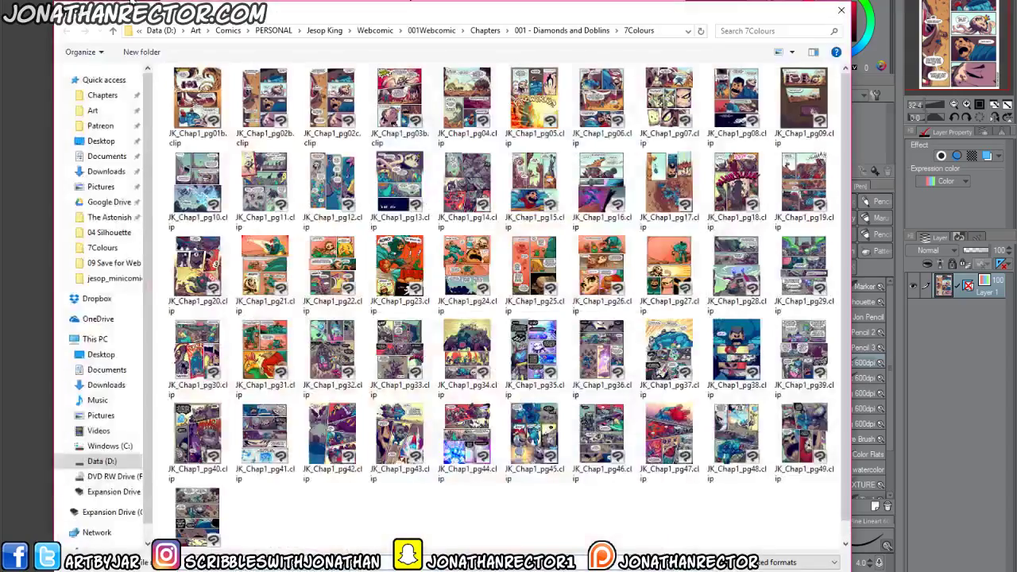
double_click(192, 104)
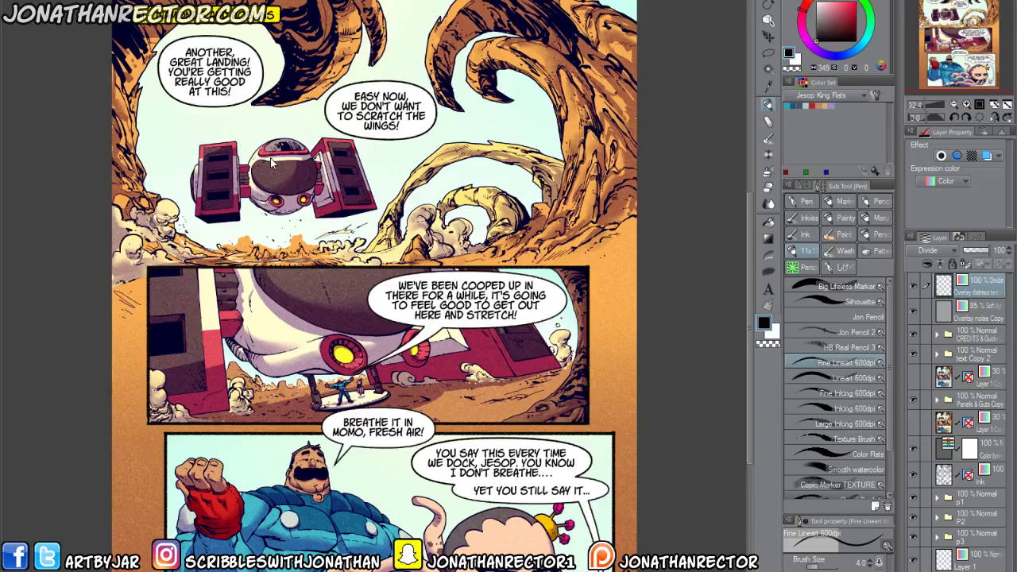
key(ctrl+o)
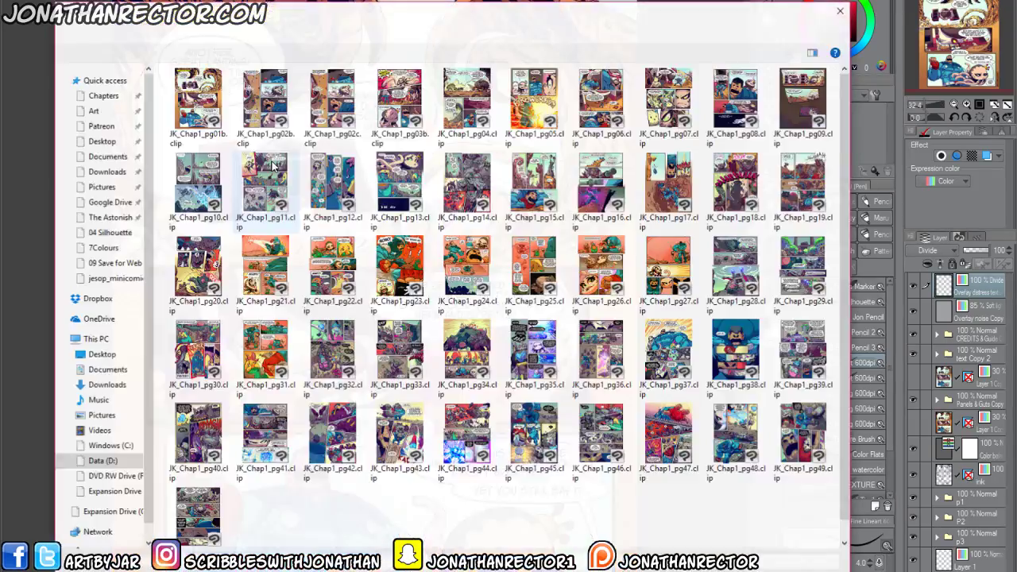
double_click(659, 106)
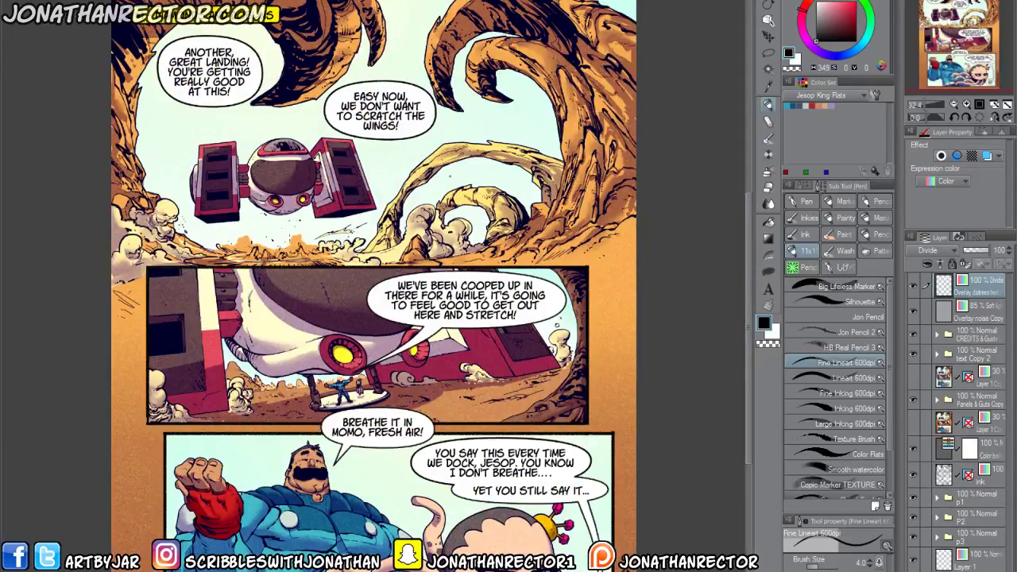
Merge all layers of the Diamonds and Doblins opening page and lasso its ship-landing panel.
click(143, 2)
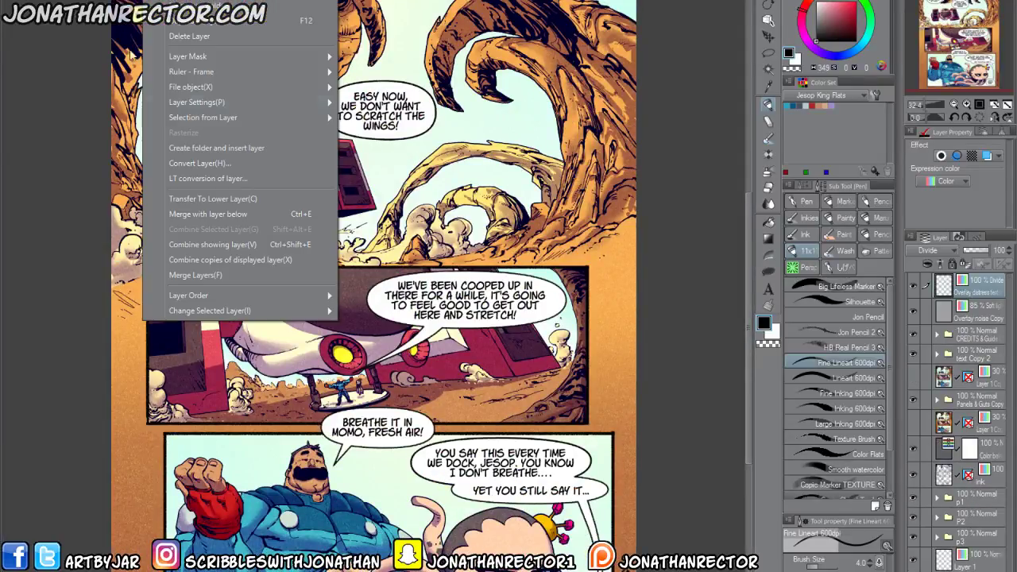
click(214, 273)
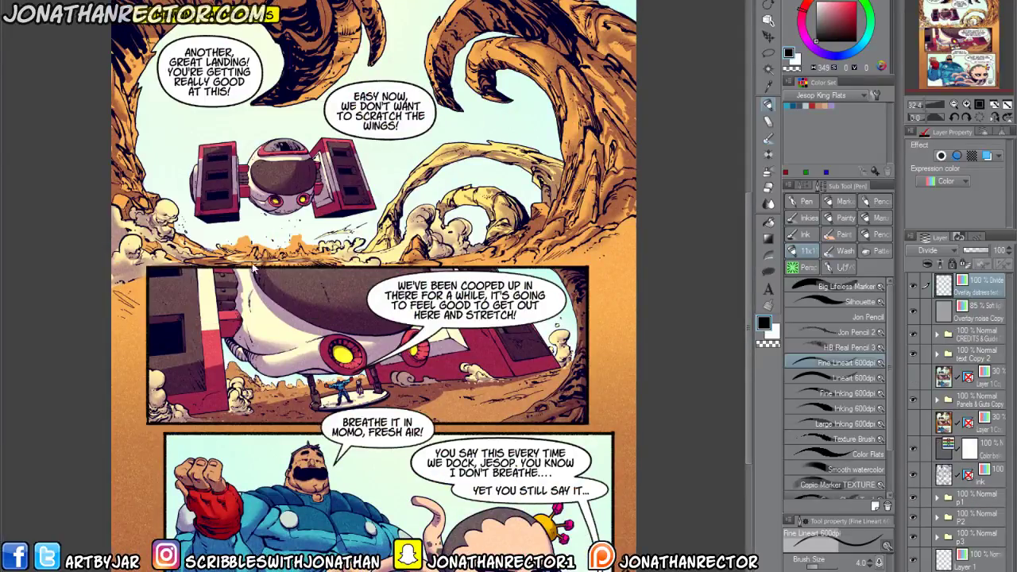
click(768, 53)
mouse_move(652, 263)
mouse_down()
mouse_move(497, 256)
mouse_move(91, 70)
mouse_move(490, 9)
mouse_move(672, 51)
mouse_up()
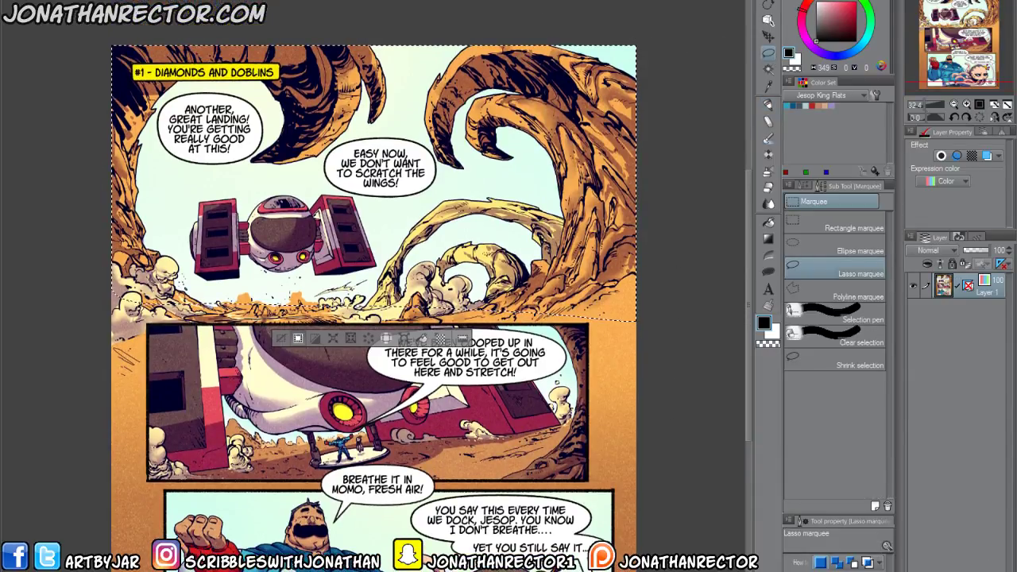
Paste the ship panel into the thumbnail document, place its layer below Layer 1 Copy, and lower its opacity to 50%.
click(130, 2)
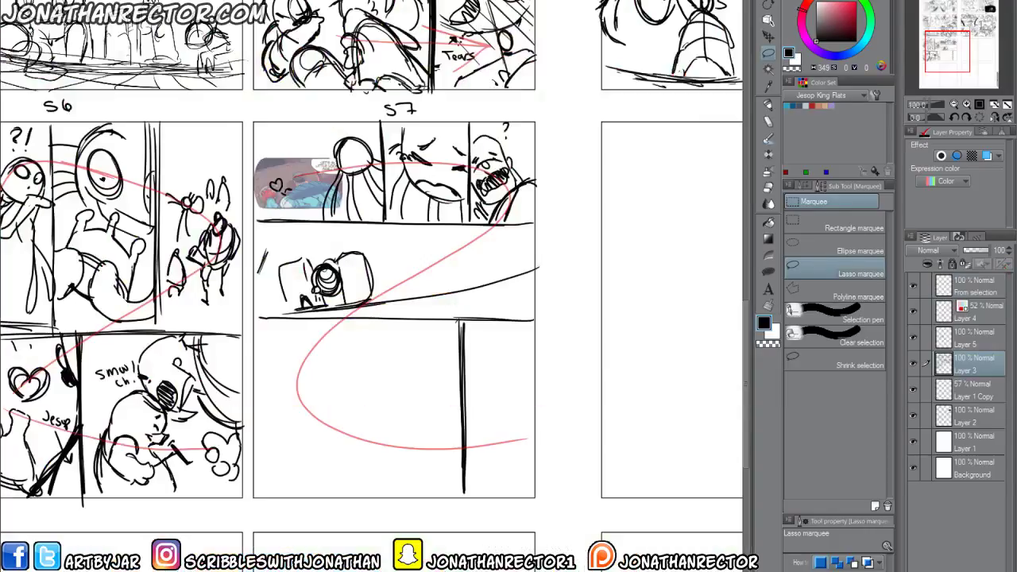
key(ctrl+v)
key(k)
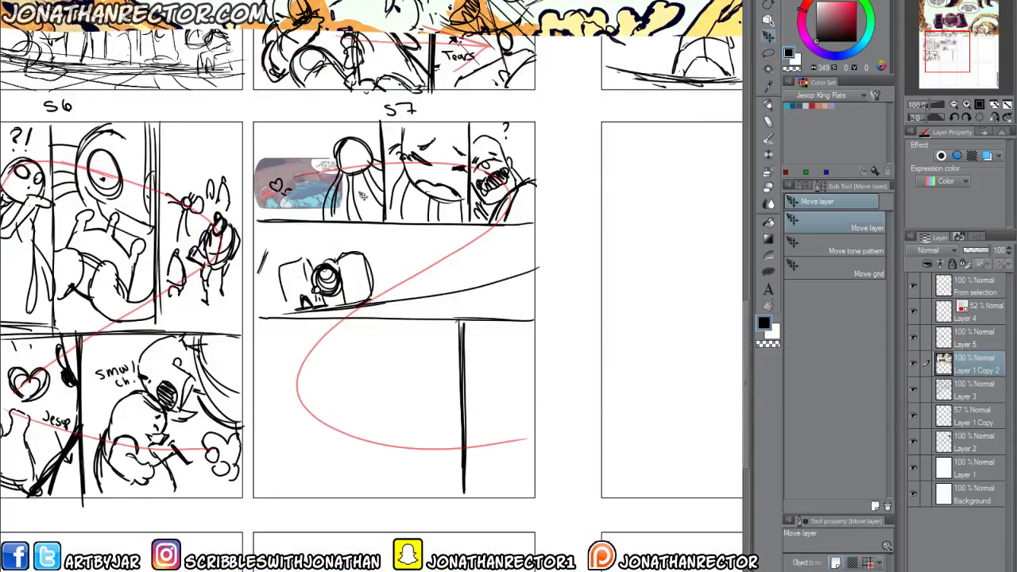
drag(388, 113, 398, 436)
drag(974, 365, 974, 429)
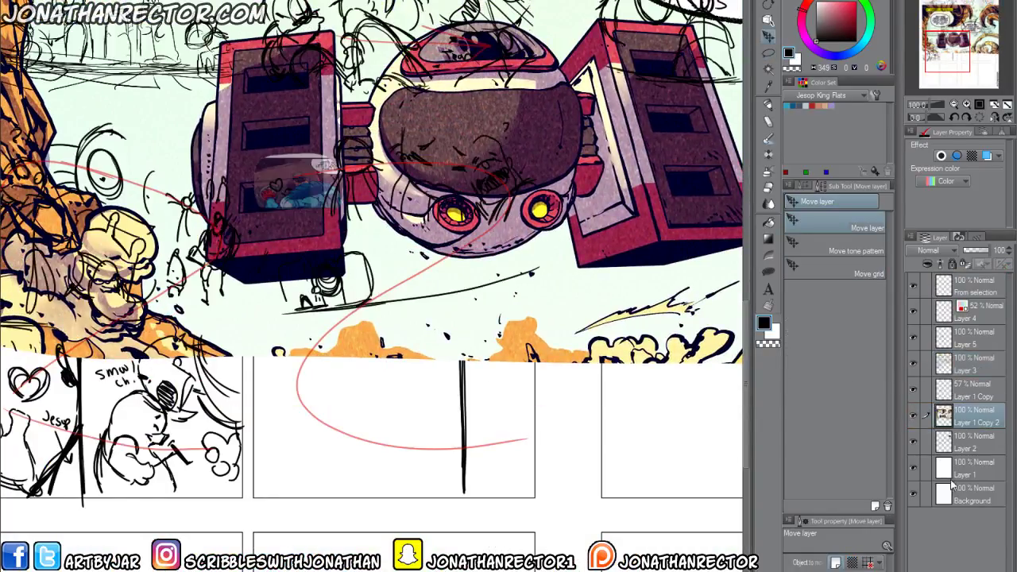
click(977, 250)
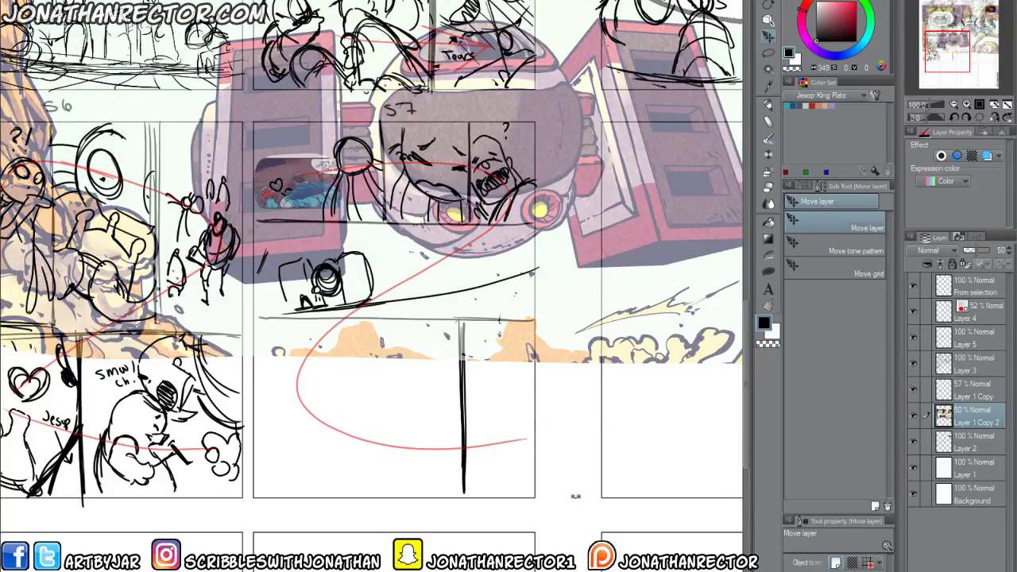
Scale the pasted ship reference down to thumbnail size and position it over page 57's middle panel.
key(ctrl+t)
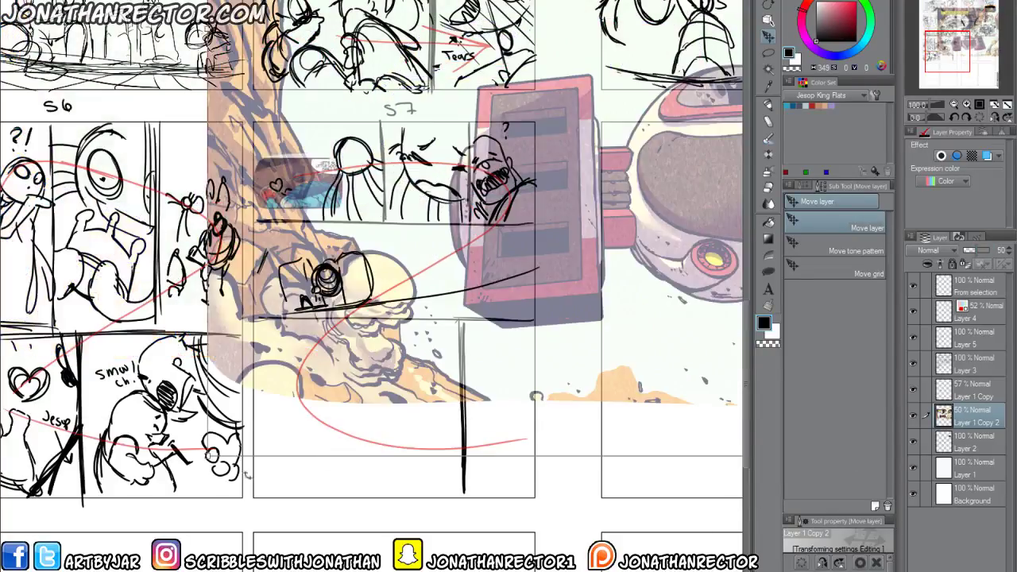
drag(40, 415, 349, 380)
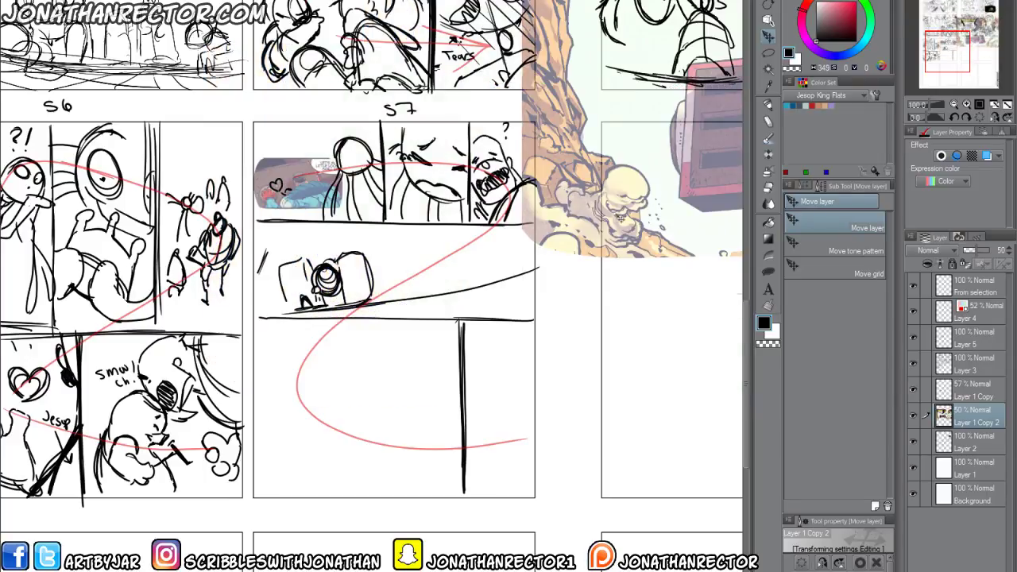
drag(619, 219, 329, 410)
drag(235, 479, 579, 290)
drag(665, 246, 314, 306)
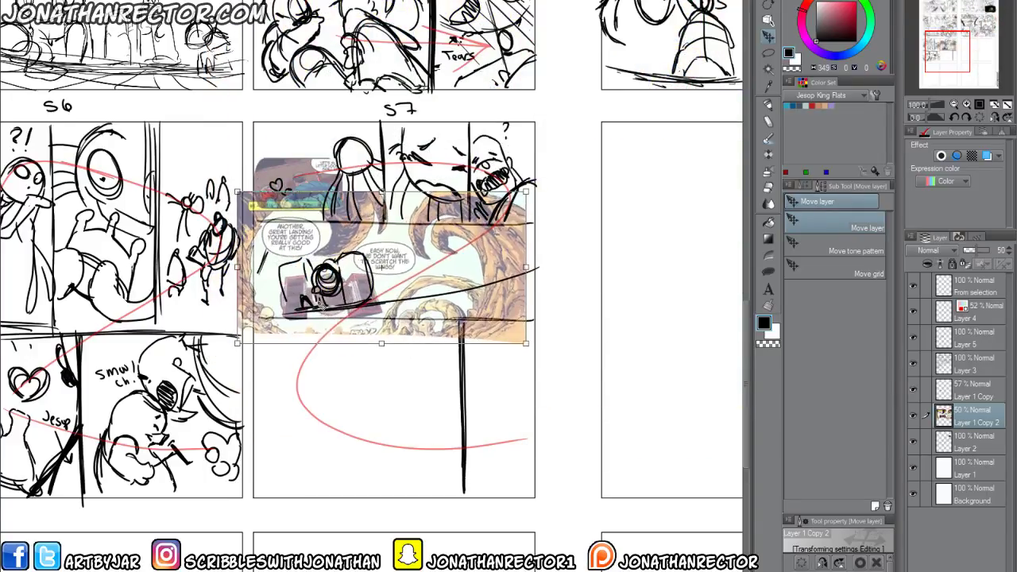
drag(231, 348, 263, 329)
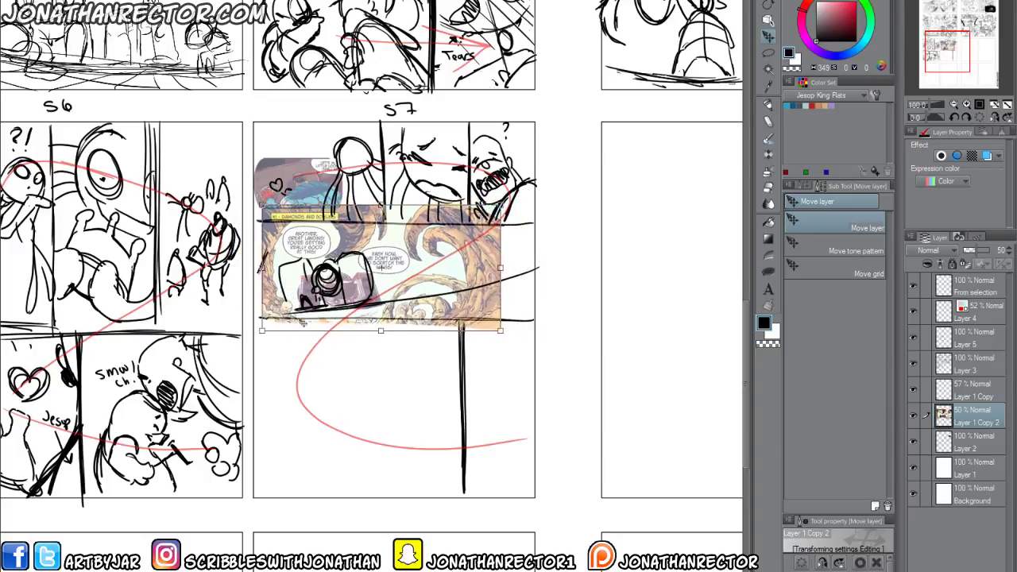
drag(321, 288, 318, 286)
Tilt the ship reference slightly counterclockwise, align it with the sketched ship, and apply the transformation.
drag(374, 348, 387, 365)
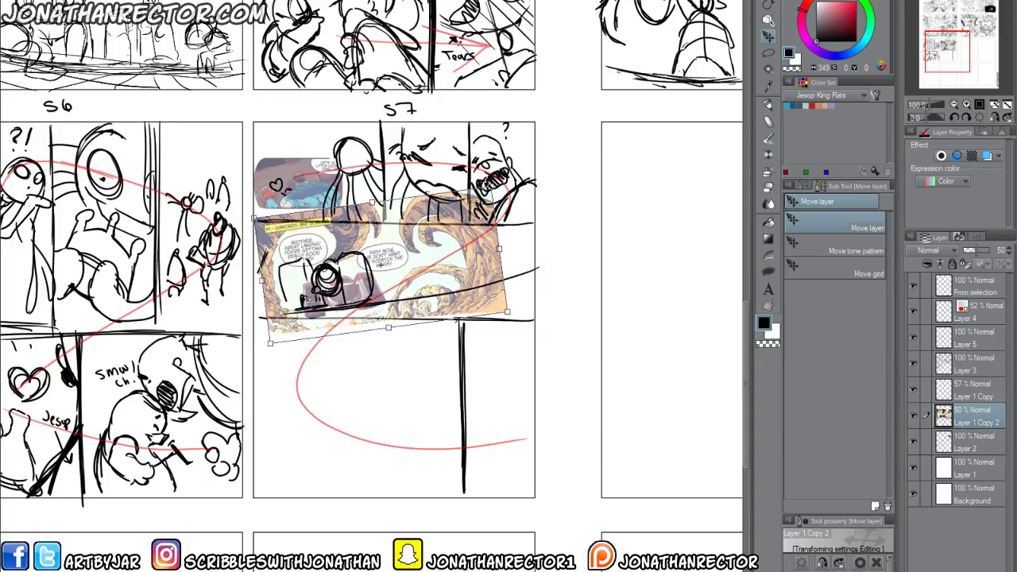
drag(309, 301, 304, 283)
key(Return)
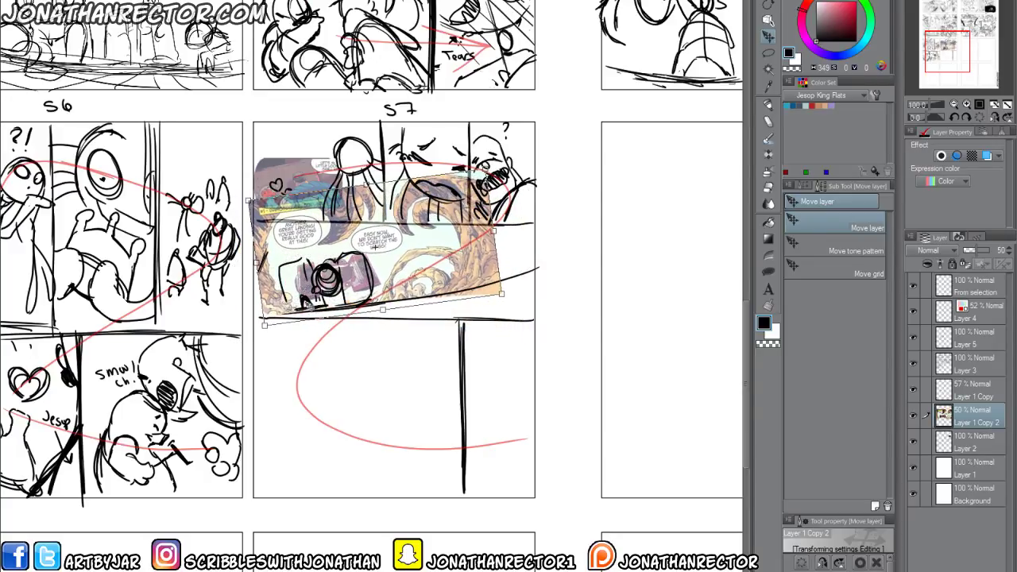
Erase the reference art overlapping the top-row panels and the colored ship behind the sketched one.
key(e)
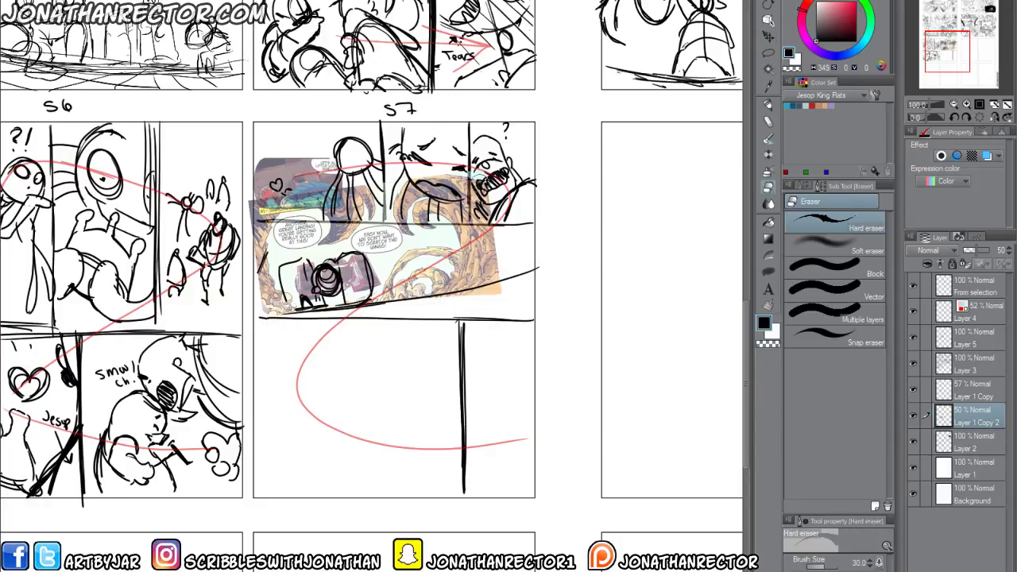
mouse_move(487, 213)
mouse_down()
mouse_move(341, 210)
mouse_move(475, 181)
mouse_up()
mouse_move(366, 187)
mouse_down()
mouse_move(460, 194)
mouse_move(481, 216)
mouse_move(262, 216)
mouse_move(361, 203)
mouse_up()
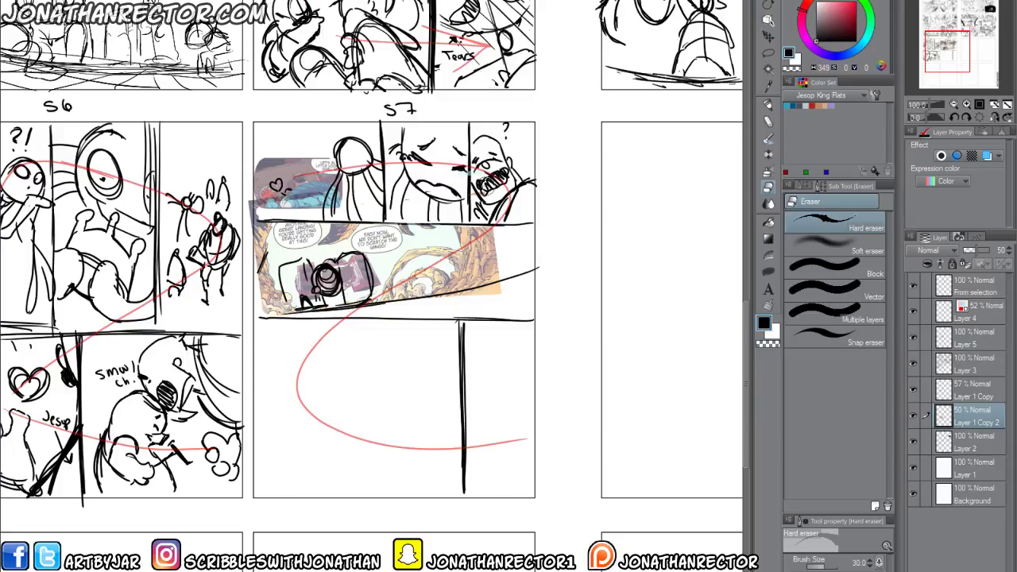
drag(369, 266, 295, 285)
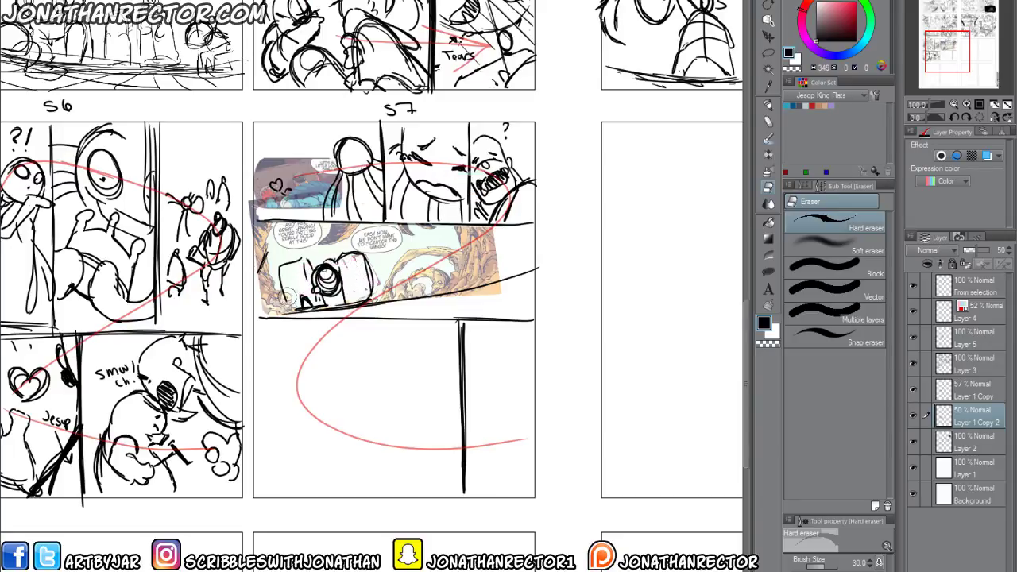
key(p)
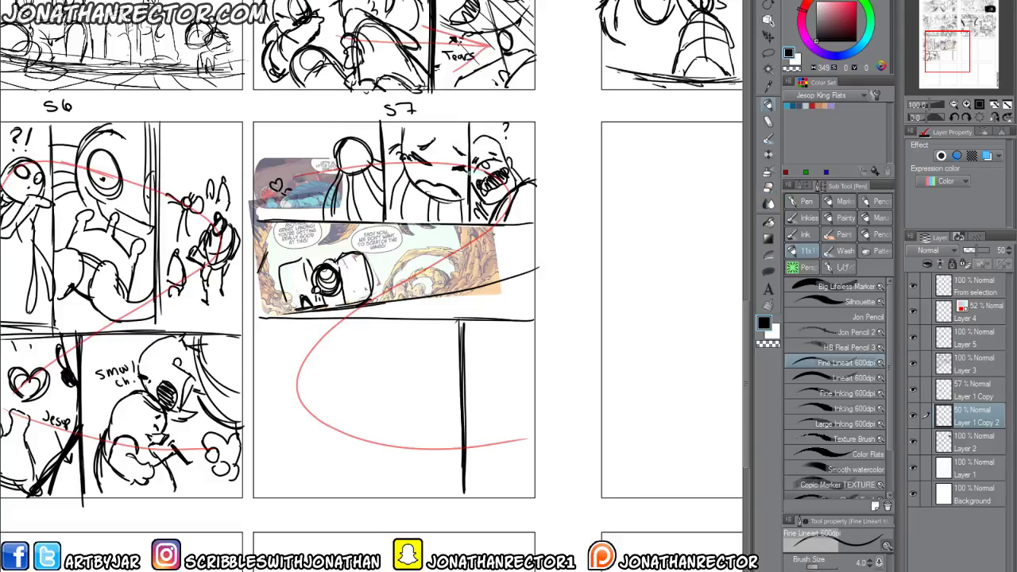
drag(494, 233, 496, 259)
drag(498, 234, 498, 269)
Make Layer 3 active in the thumbnail document and lasso a middle-row panel on the wild tabbit page for reference.
click(962, 364)
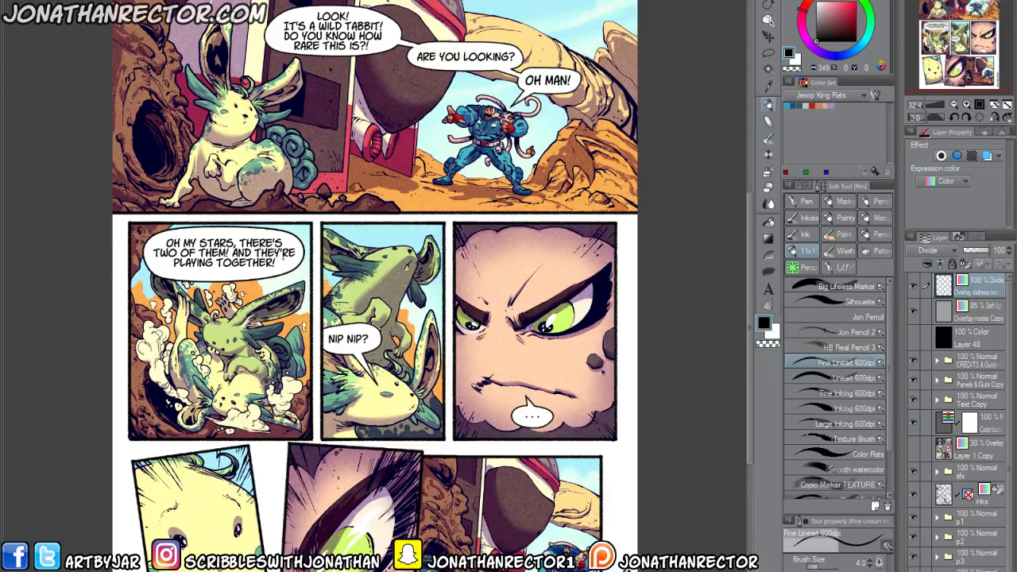
key(m)
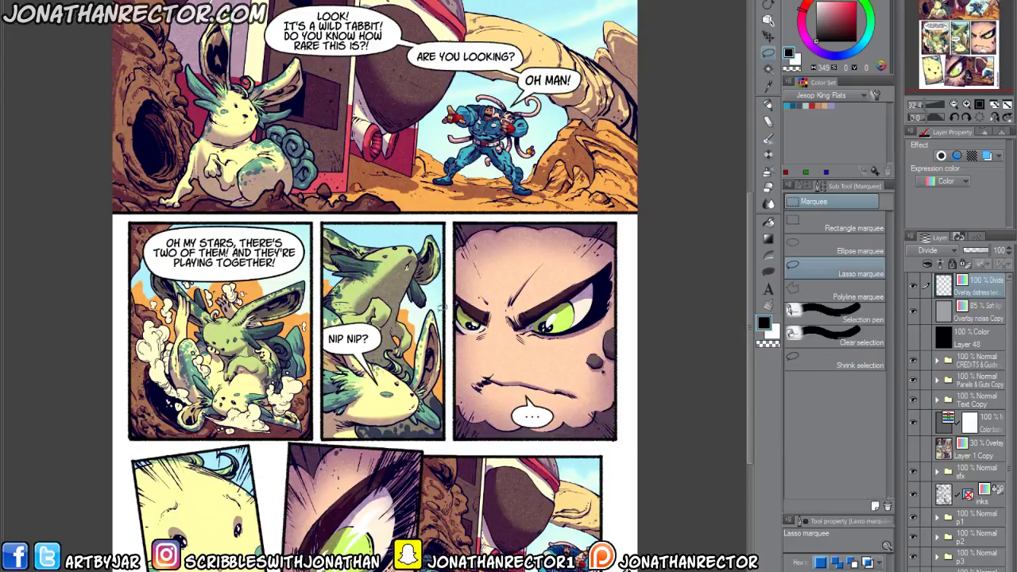
mouse_move(449, 342)
mouse_down()
mouse_move(437, 212)
mouse_move(309, 266)
mouse_move(395, 399)
mouse_move(449, 401)
mouse_up()
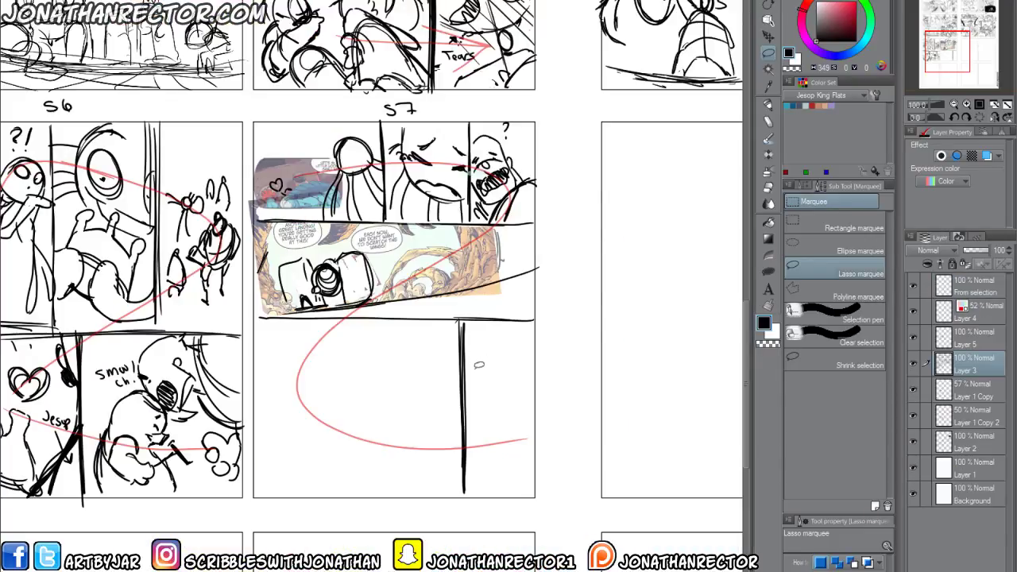
key(ctrl+v)
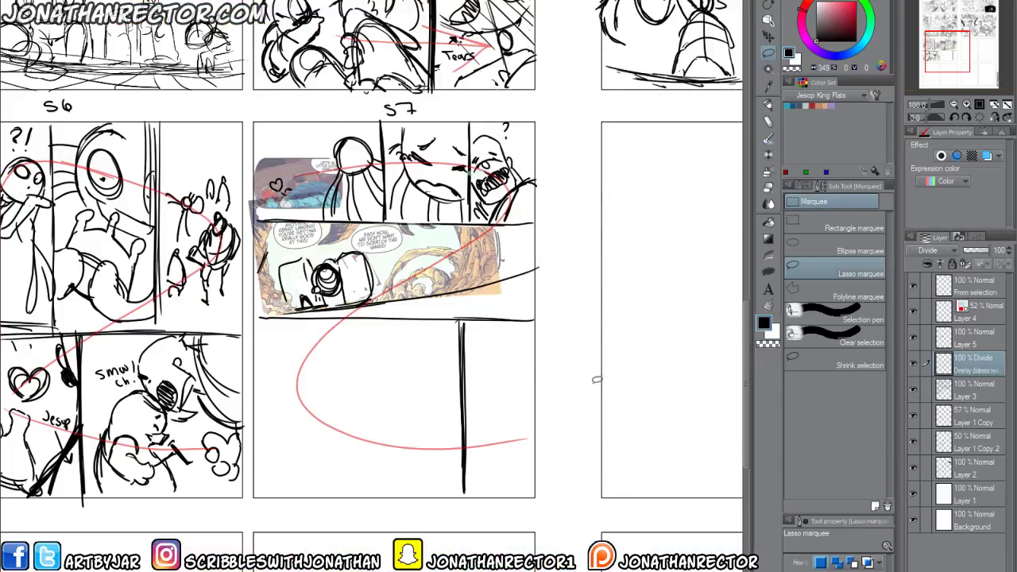
key(k)
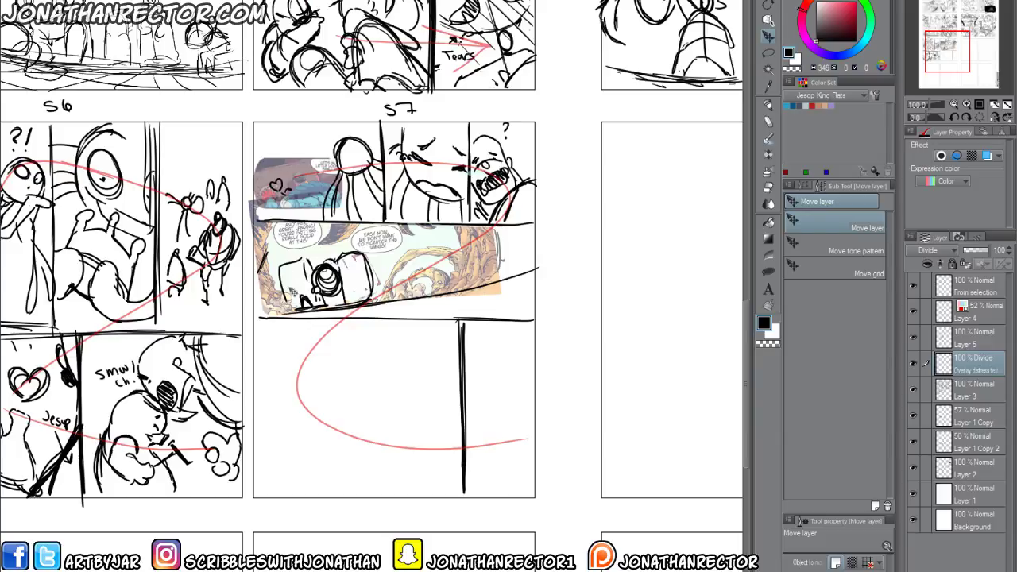
scroll(298, 347, down, 5)
key(ctrl+t)
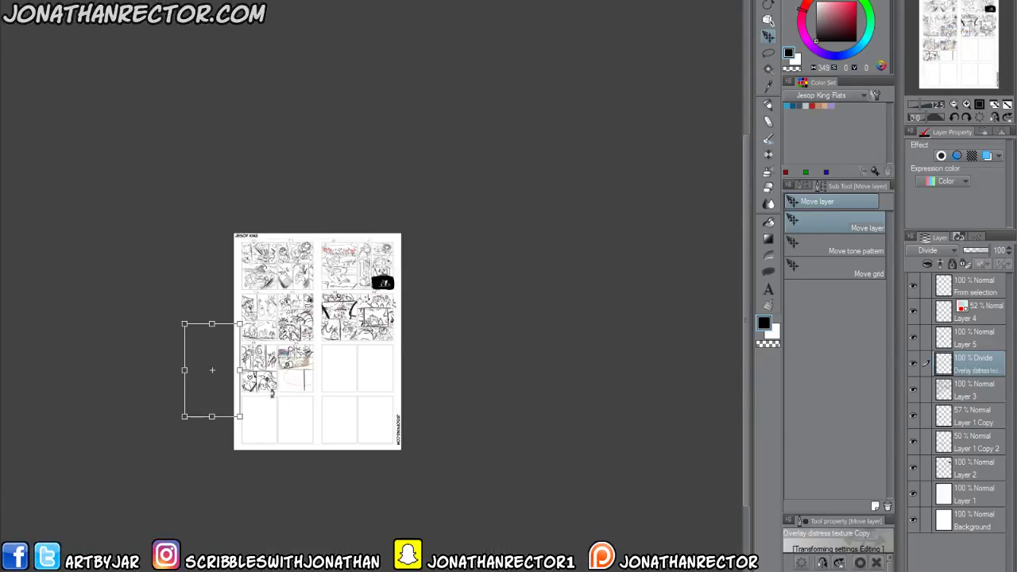
key(Escape)
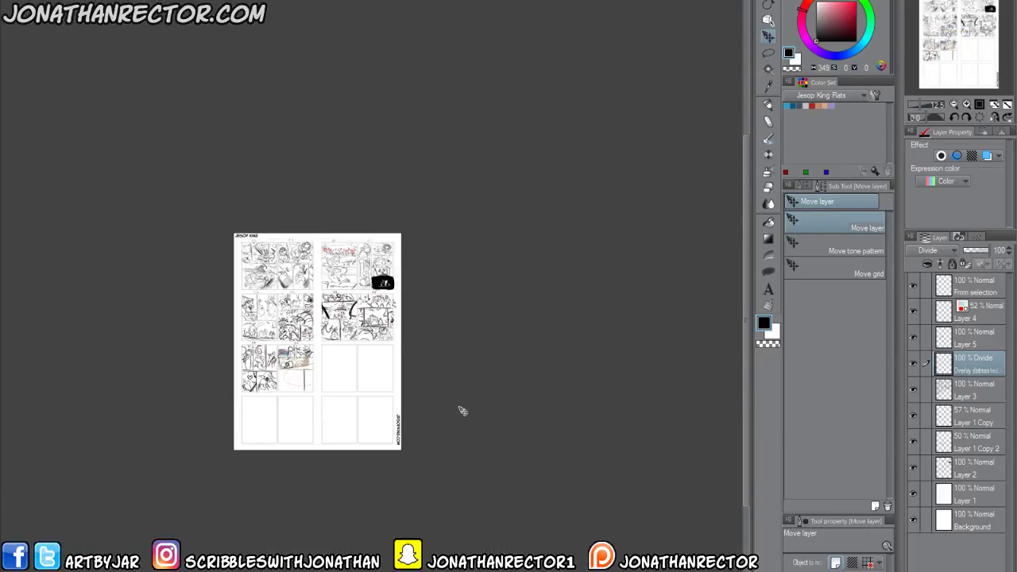
click(915, 364)
click(914, 362)
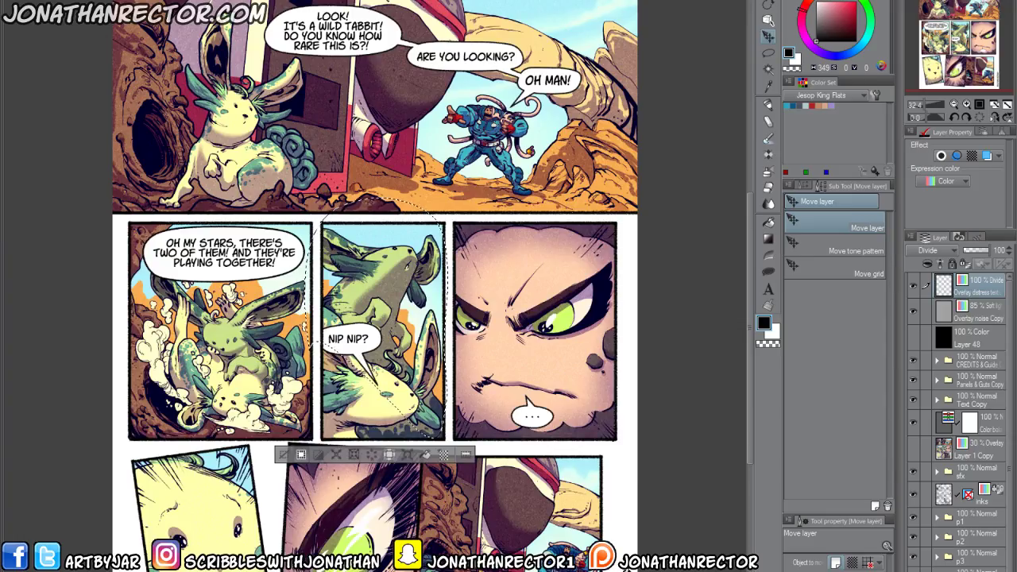
Merge the layers of the wild tabbit page and undo the distress texture paste in the thumbnail document.
click(154, 3)
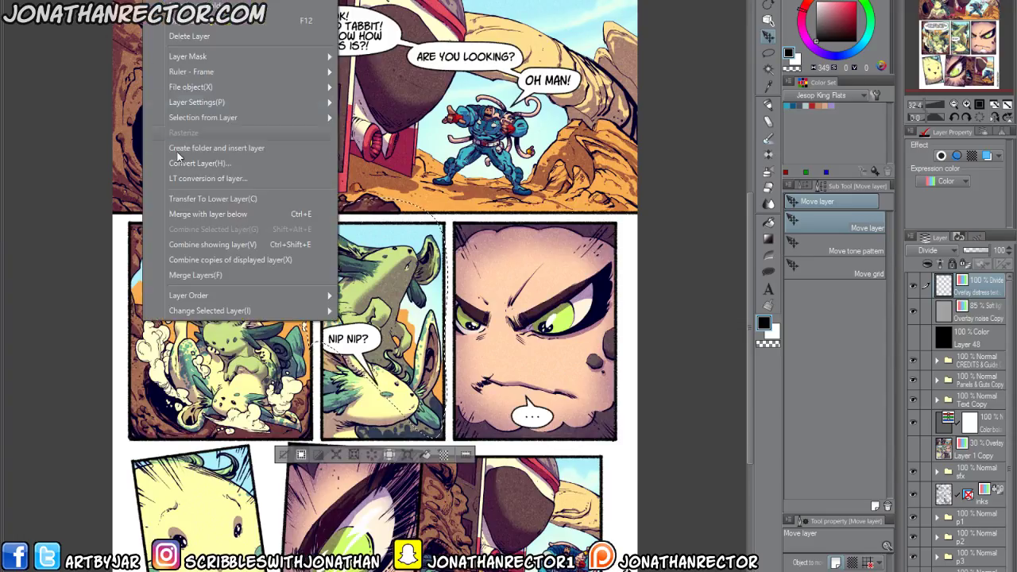
click(186, 278)
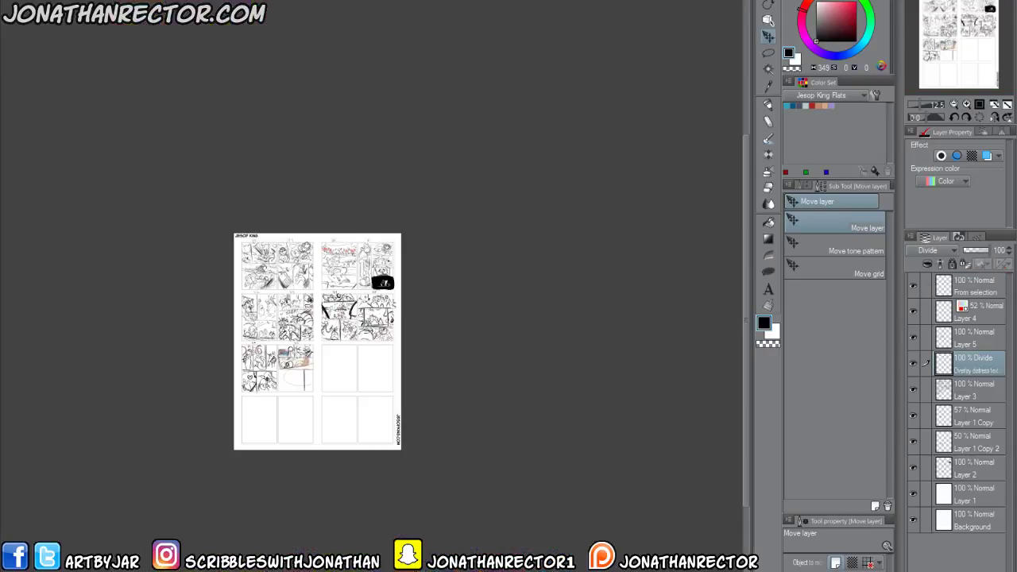
key(ctrl+z)
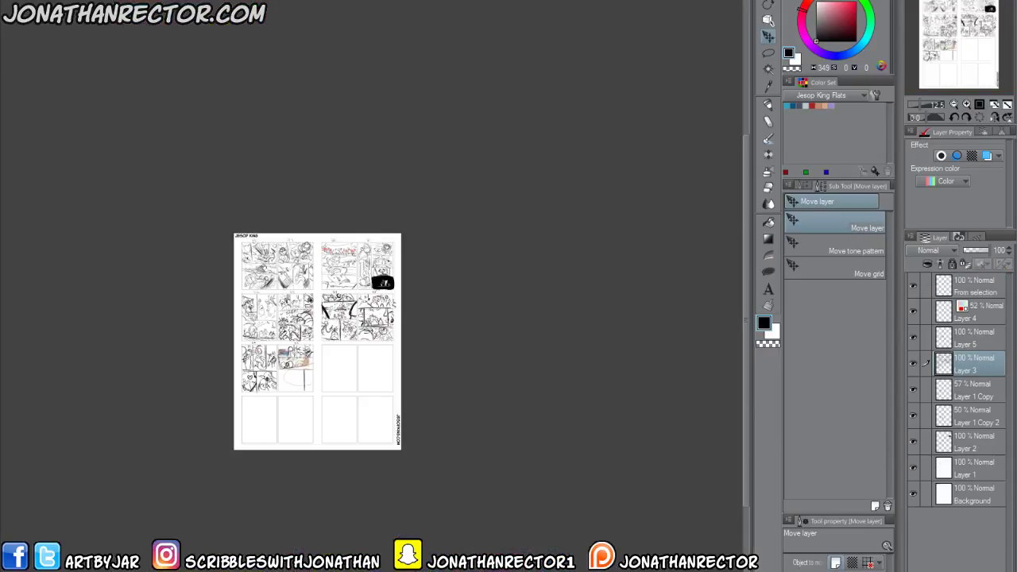
Paste the lassoed tabbit panel into the thumbnail document, placing it beneath Layer 3 at 55% opacity.
key(ctrl+v)
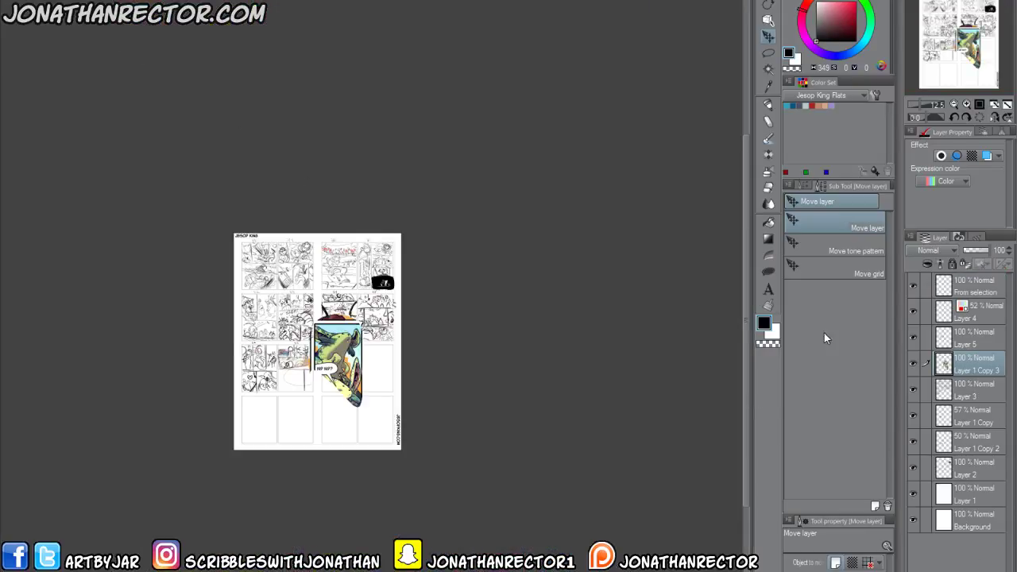
drag(978, 364, 978, 390)
drag(988, 250, 970, 251)
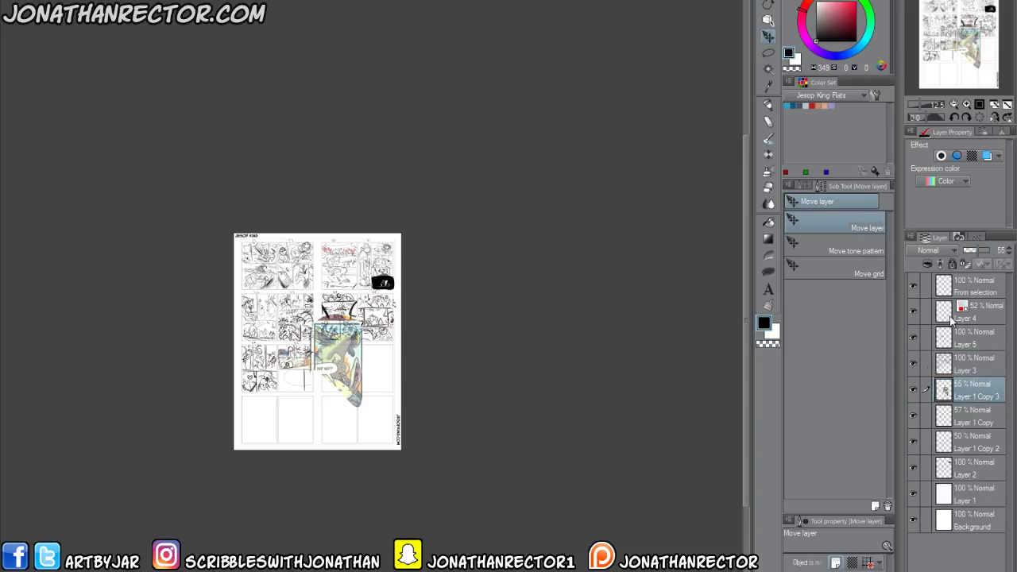
Scale the tabbit reference down to thumbnail size, rotate it and place it at the right end of page 57's middle row.
scroll(492, 477, up, 4)
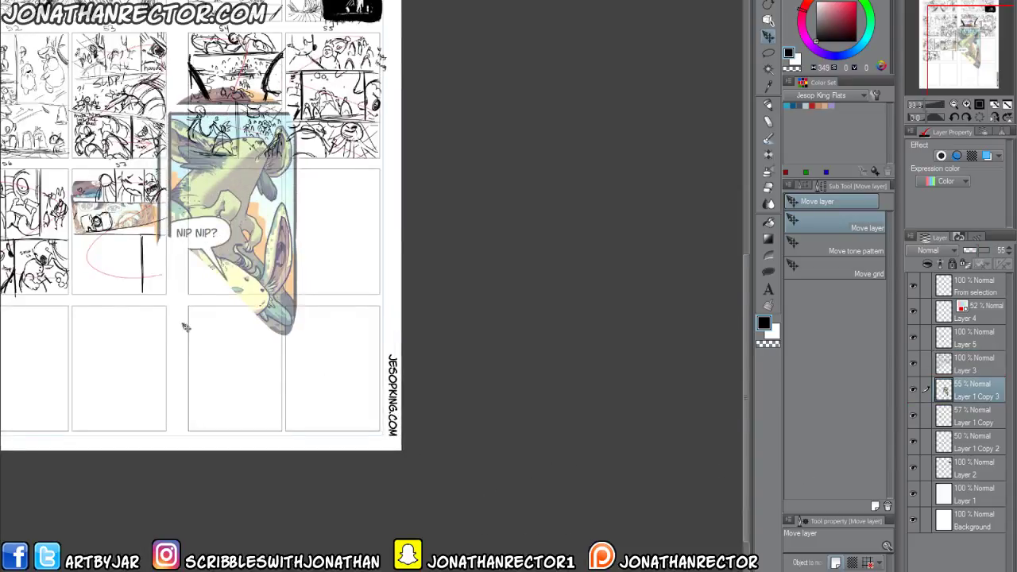
scroll(184, 326, up, 3)
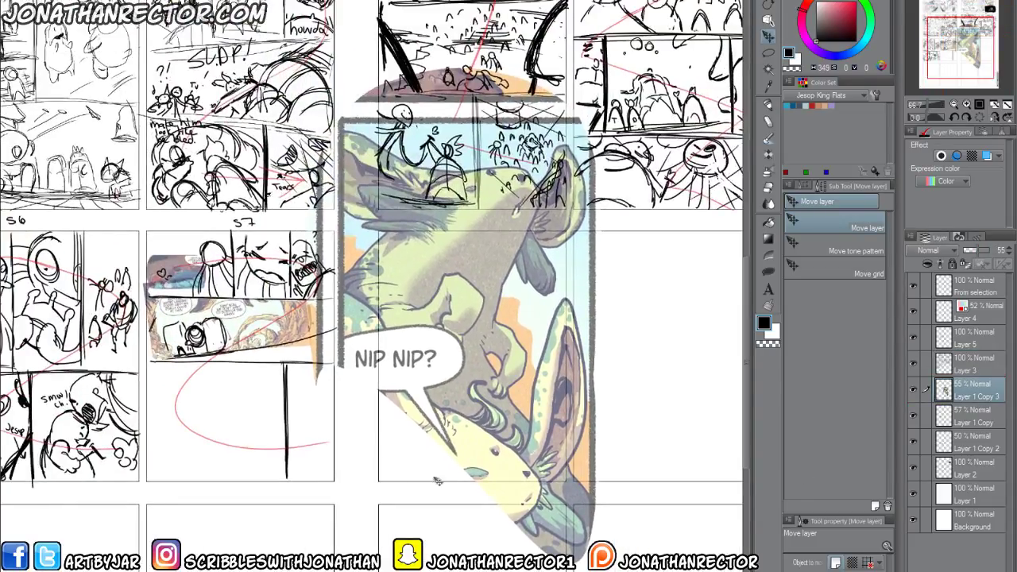
key(ctrl+t)
drag(601, 561, 490, 354)
drag(476, 315, 377, 316)
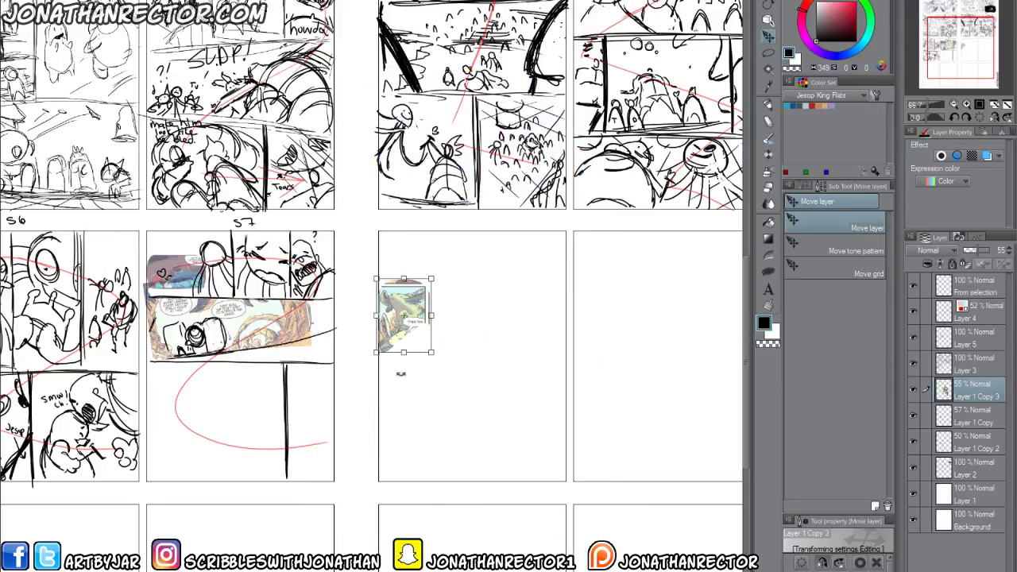
drag(401, 373, 465, 397)
drag(414, 340, 321, 360)
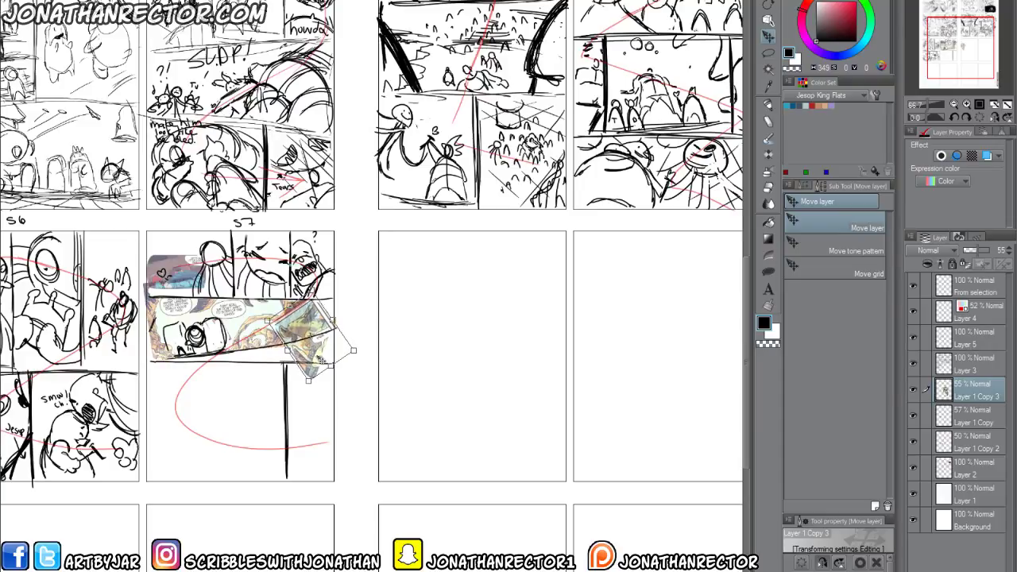
key(Return)
On Layer 3, rough in a figure's head and curved back in page 57's wide bottom-row panel using the Fine Lineart pen.
scroll(278, 413, up, 2)
drag(265, 390, 332, 477)
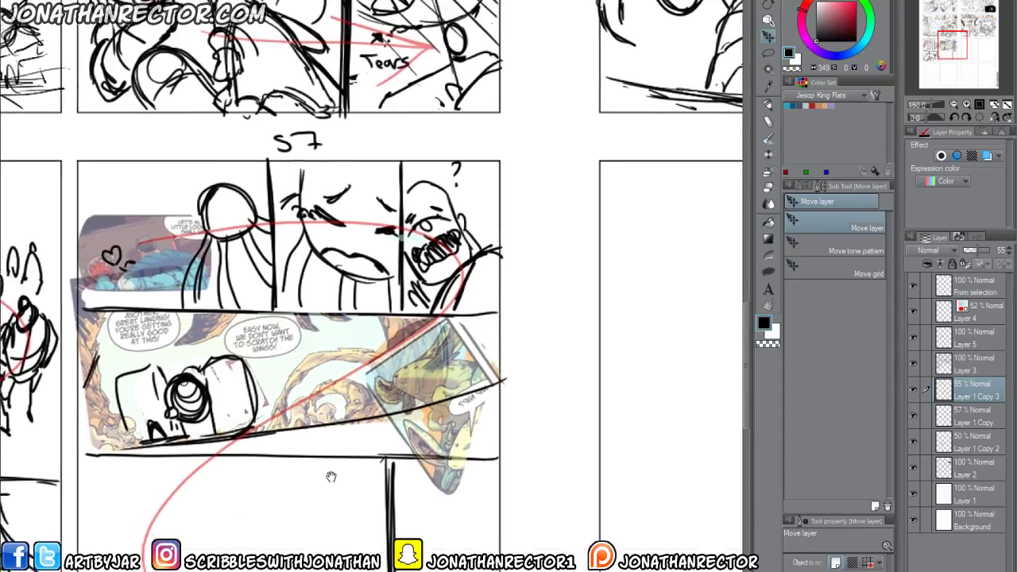
drag(283, 527, 267, 402)
scroll(267, 402, down, 1)
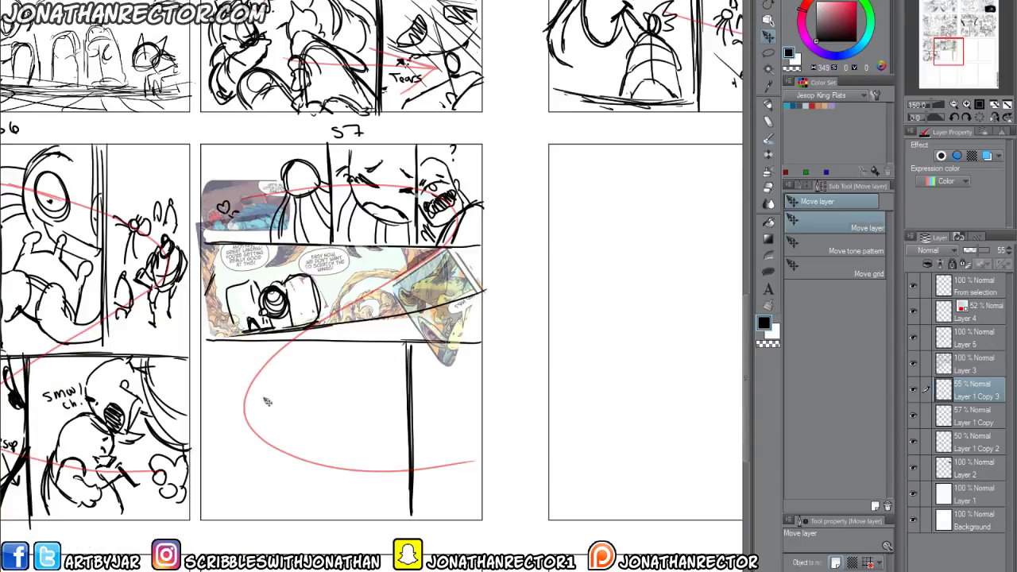
drag(278, 449, 311, 443)
click(954, 367)
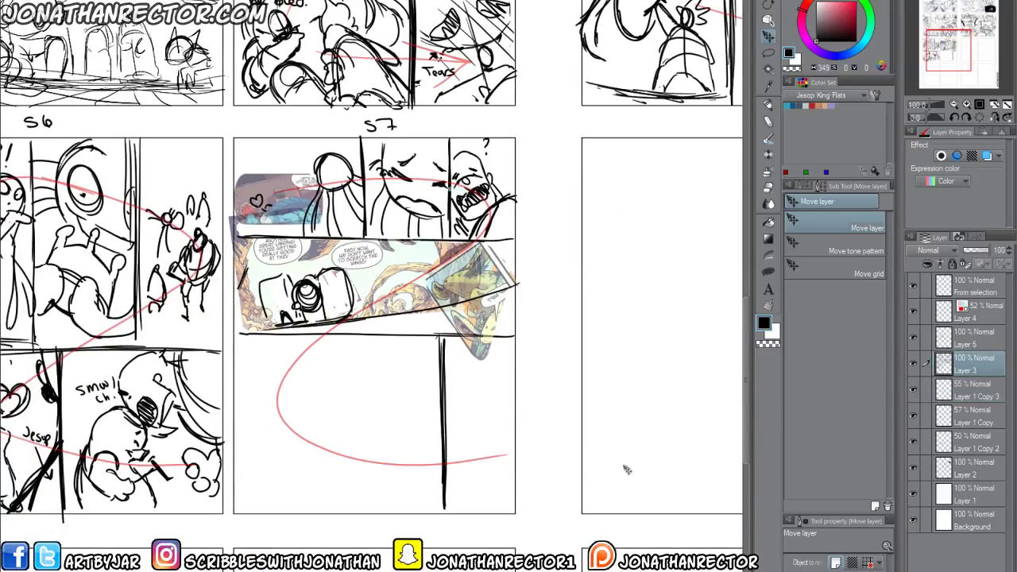
key(p)
drag(290, 385, 298, 387)
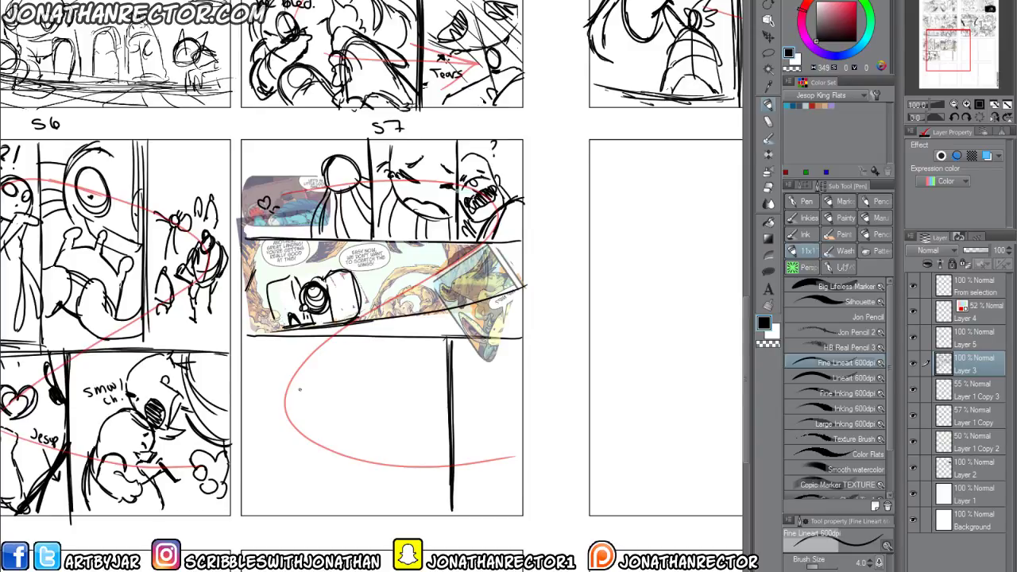
drag(302, 390, 320, 368)
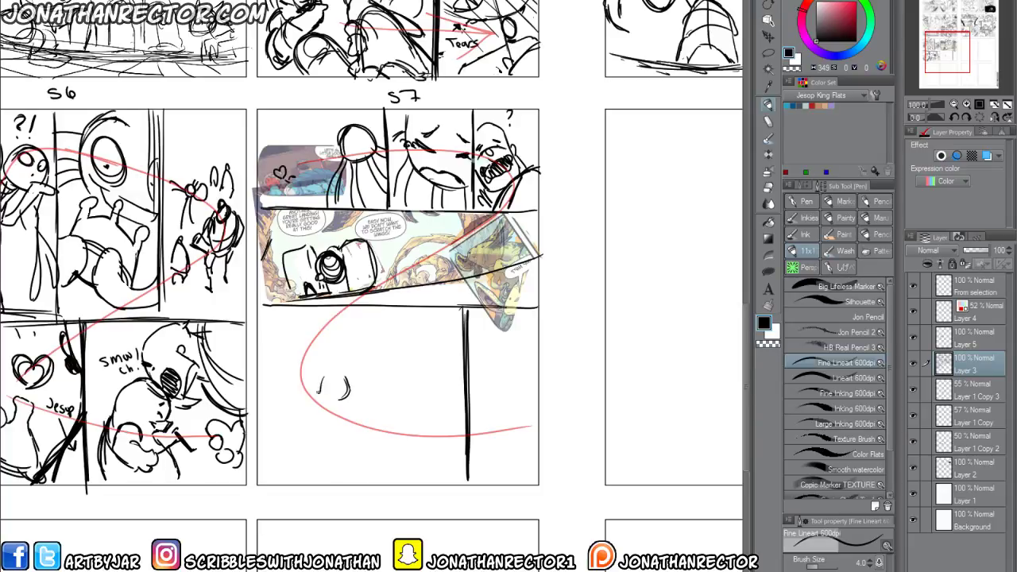
mouse_move(318, 386)
mouse_down()
mouse_move(347, 389)
mouse_move(351, 403)
mouse_up()
mouse_move(355, 364)
mouse_down()
mouse_move(346, 405)
mouse_move(322, 410)
mouse_move(332, 412)
mouse_up()
mouse_move(321, 391)
mouse_down()
mouse_move(351, 361)
mouse_move(334, 355)
mouse_move(334, 375)
mouse_move(360, 377)
mouse_move(378, 408)
mouse_move(347, 435)
mouse_up()
mouse_move(354, 367)
mouse_down()
mouse_move(377, 413)
mouse_move(344, 437)
mouse_up()
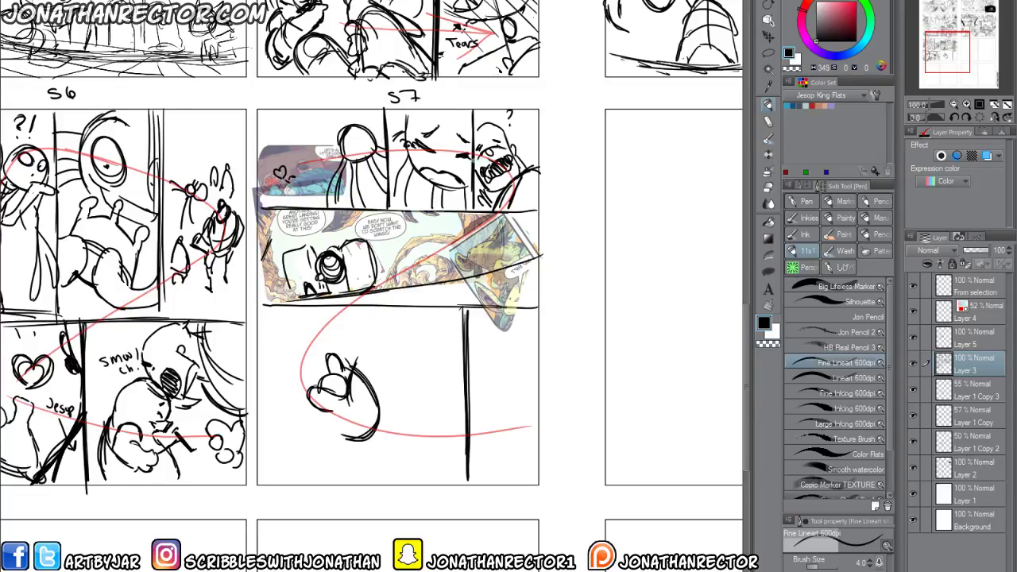
Build up the figure in the wide bottom-row panel with a rounded torso, legs and bulky side shapes.
mouse_move(310, 389)
mouse_down()
mouse_move(329, 367)
mouse_move(313, 384)
mouse_move(346, 425)
mouse_up()
drag(378, 370, 327, 437)
mouse_move(380, 413)
mouse_down()
mouse_move(341, 445)
mouse_move(384, 459)
mouse_up()
drag(383, 418, 395, 478)
mouse_move(351, 440)
mouse_down()
mouse_move(386, 464)
mouse_move(335, 449)
mouse_up()
drag(332, 430, 327, 469)
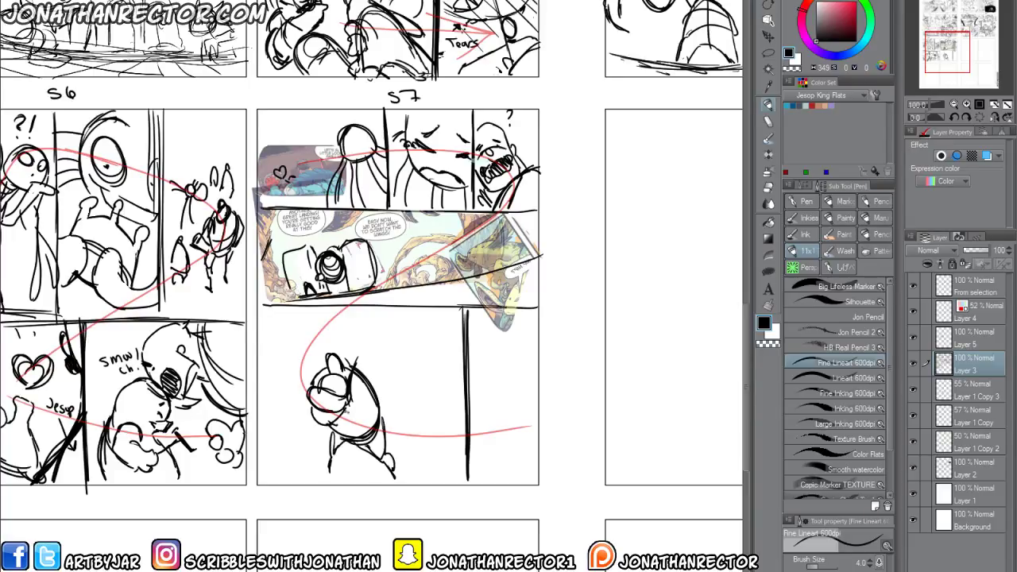
mouse_move(380, 386)
mouse_down()
mouse_move(364, 368)
mouse_move(378, 377)
mouse_move(383, 416)
mouse_up()
mouse_move(321, 360)
mouse_down()
mouse_move(316, 383)
mouse_move(334, 429)
mouse_up()
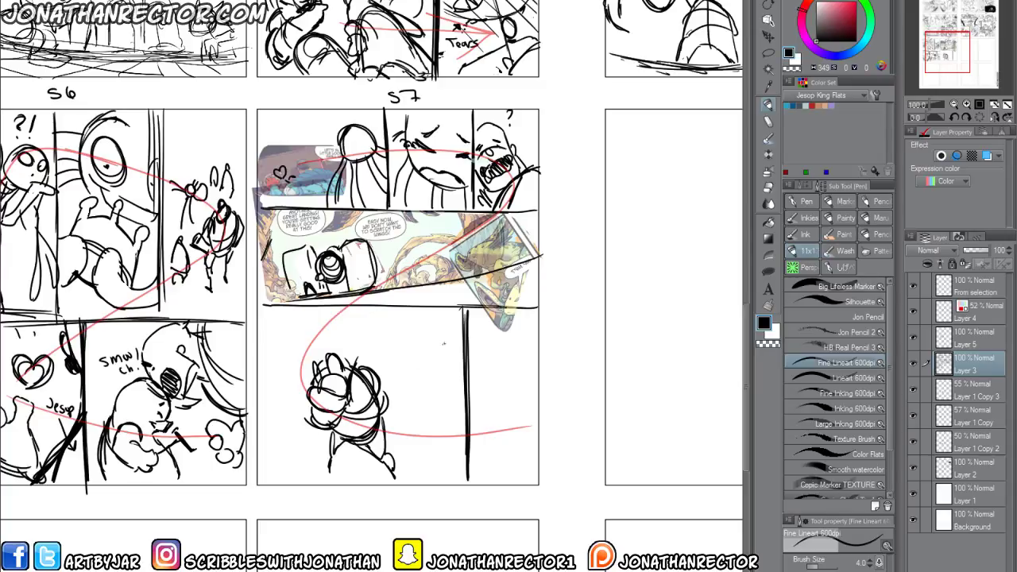
Draw loose background and perspective lines around the figure and erase the stray marks inside its outline.
drag(454, 335, 381, 367)
drag(305, 381, 265, 402)
mouse_move(367, 310)
mouse_down()
mouse_move(367, 346)
mouse_move(370, 324)
mouse_up()
drag(281, 321, 274, 360)
drag(281, 404, 293, 436)
mouse_move(290, 429)
mouse_down()
mouse_move(310, 485)
mouse_move(327, 480)
mouse_up()
drag(342, 445, 378, 480)
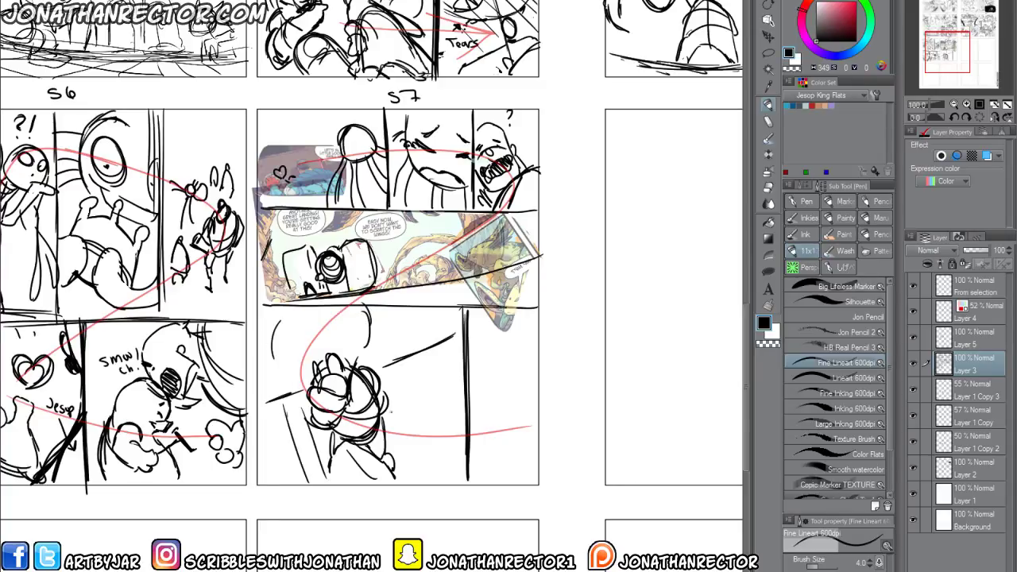
drag(393, 394, 457, 456)
drag(397, 363, 466, 415)
key(e)
drag(354, 372, 370, 384)
key(p)
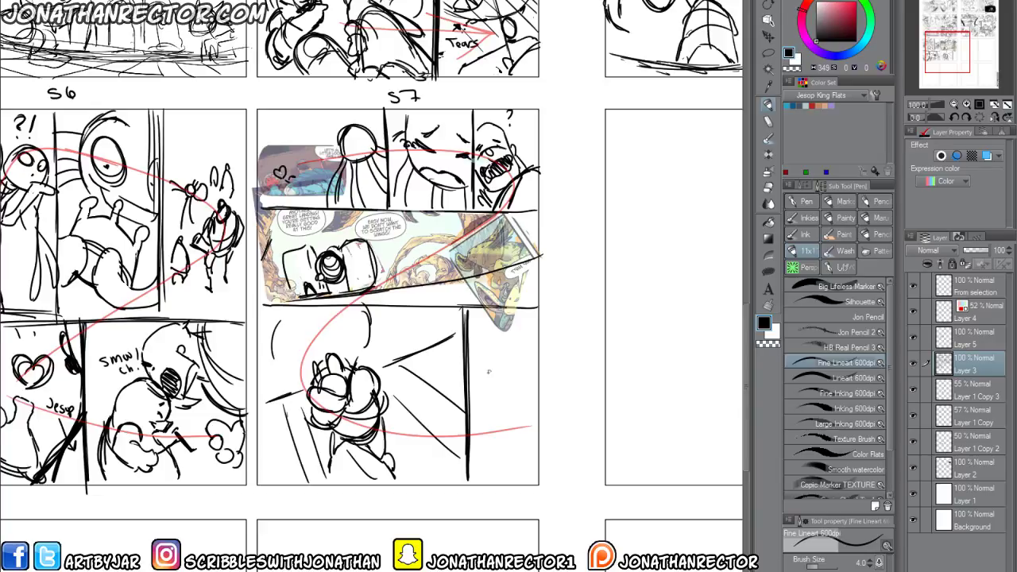
Sketch a round-headed character with wide eyes, a small mouth and a rounded body in page 57's narrow bottom-right panel.
drag(488, 392, 477, 376)
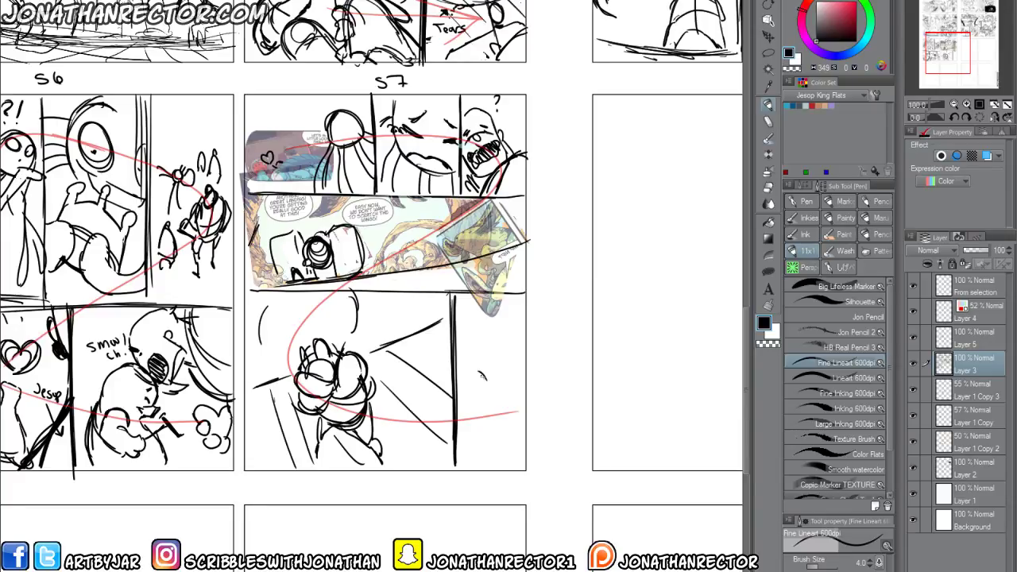
mouse_move(486, 379)
mouse_down()
mouse_move(497, 421)
mouse_move(477, 429)
mouse_move(486, 429)
mouse_move(458, 370)
mouse_move(483, 386)
mouse_up()
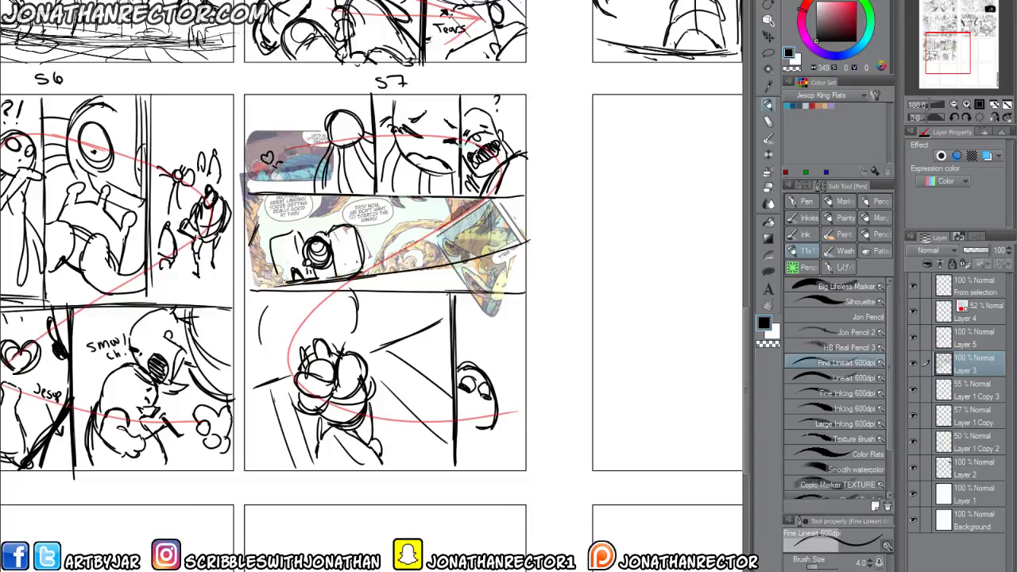
mouse_move(476, 401)
mouse_down()
mouse_move(464, 432)
mouse_move(492, 421)
mouse_up()
mouse_move(494, 423)
mouse_down()
mouse_move(491, 457)
mouse_move(458, 463)
mouse_move(492, 424)
mouse_move(506, 449)
mouse_up()
key(e)
key(p)
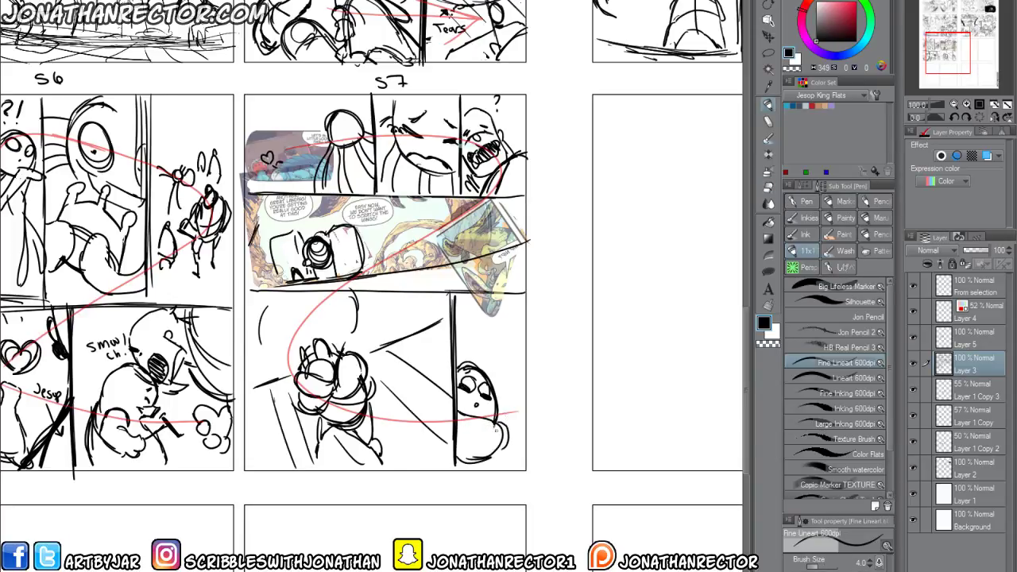
mouse_move(502, 413)
mouse_down()
mouse_move(513, 450)
mouse_move(478, 454)
mouse_up()
Add a second head with a hatched mouth above the first character, with short accent lines near the panel's upper edge.
mouse_move(473, 334)
mouse_down()
mouse_move(472, 361)
mouse_move(483, 328)
mouse_move(507, 367)
mouse_move(502, 338)
mouse_move(509, 349)
mouse_move(494, 379)
mouse_up()
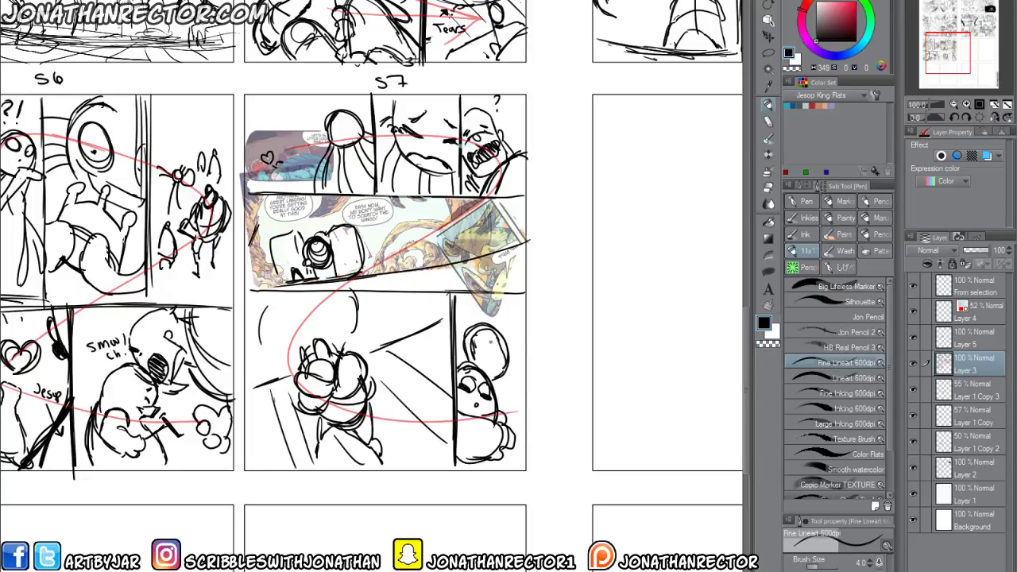
mouse_move(482, 329)
mouse_down()
mouse_move(506, 361)
mouse_move(476, 370)
mouse_move(524, 387)
mouse_up()
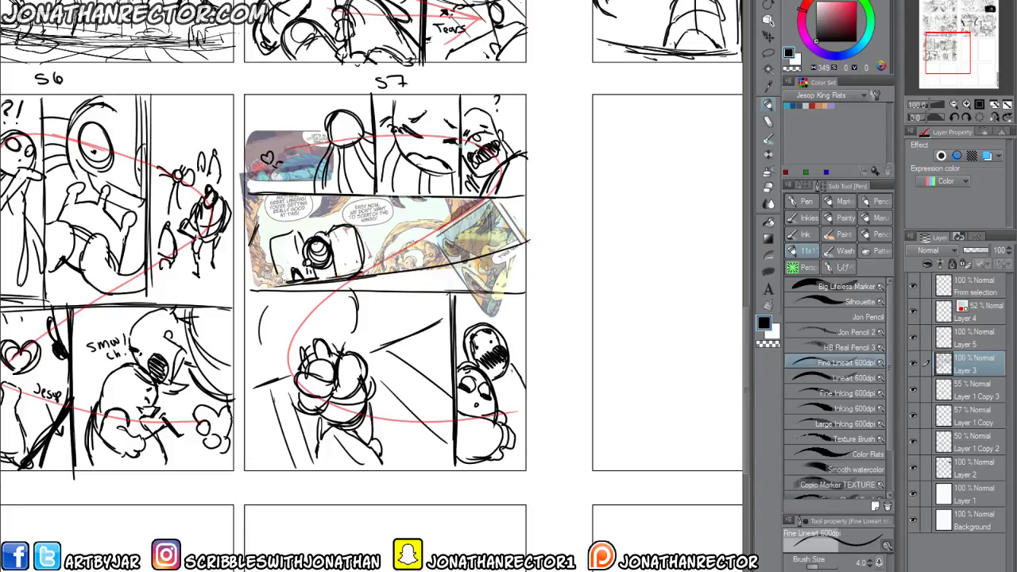
drag(465, 294, 476, 314)
drag(477, 295, 483, 309)
On Layer 2, write the page number 58 above the empty thumbnail frame to the right of page 57.
drag(323, 426, 306, 455)
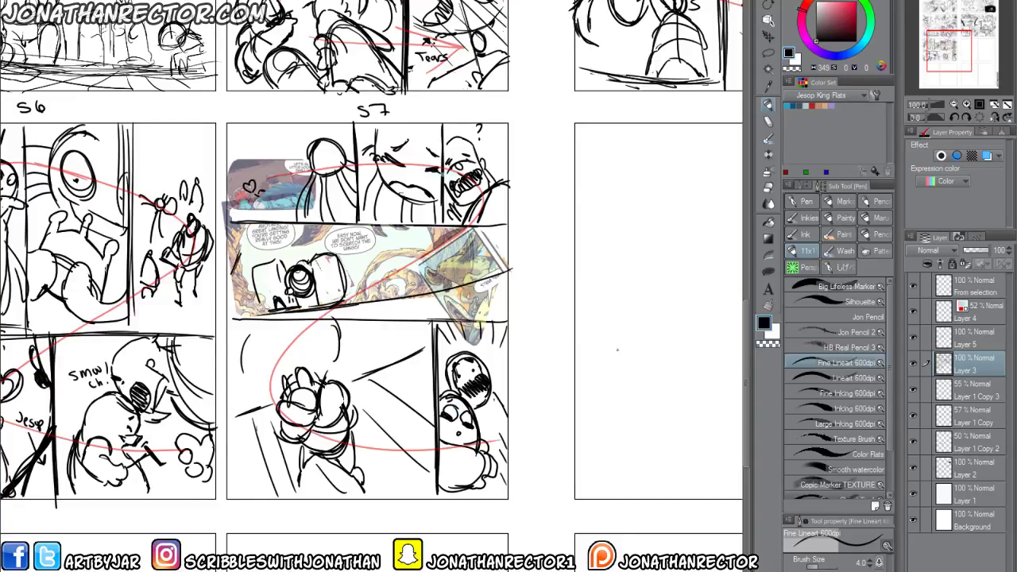
drag(631, 371, 341, 390)
click(963, 468)
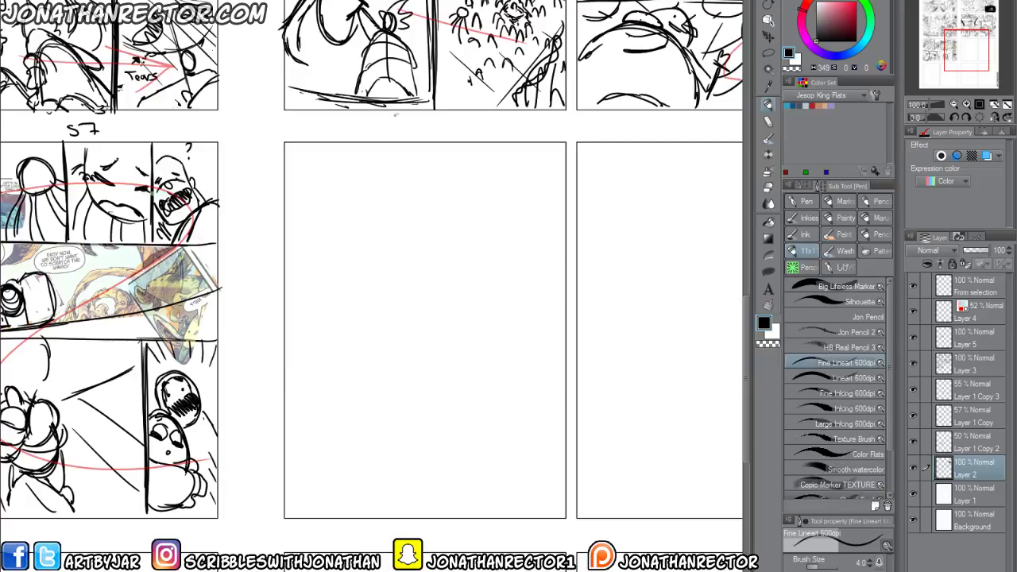
mouse_move(395, 117)
mouse_down()
mouse_move(387, 130)
mouse_move(410, 121)
mouse_up()
Draw horizontal panel dividers across the middle and lower part of page 58, erasing most of the misplaced line.
drag(551, 307, 362, 311)
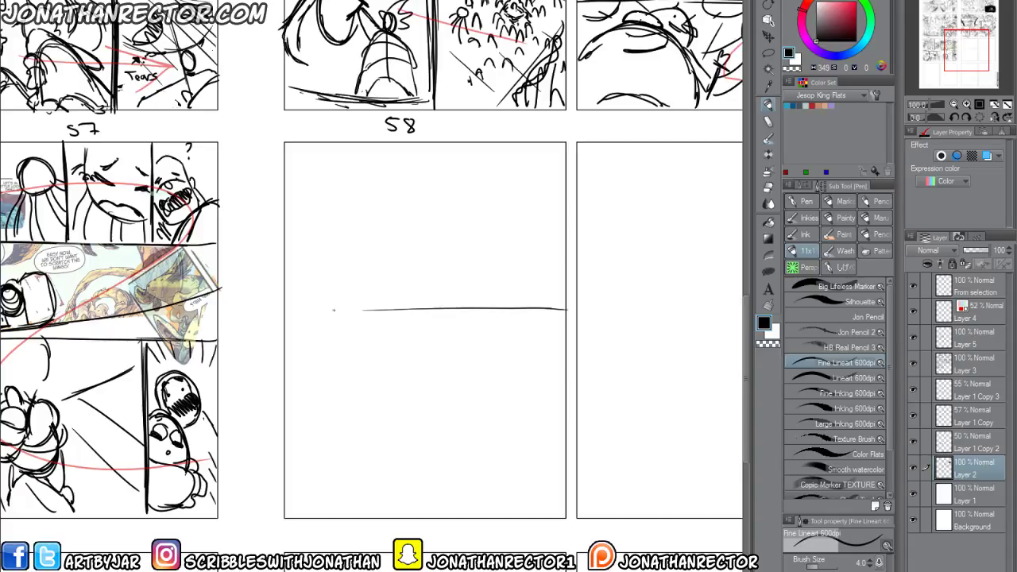
drag(297, 310, 499, 310)
drag(564, 370, 288, 368)
key(e)
mouse_move(288, 368)
mouse_down()
mouse_move(544, 368)
mouse_move(286, 371)
mouse_up()
key(p)
drag(563, 392, 287, 392)
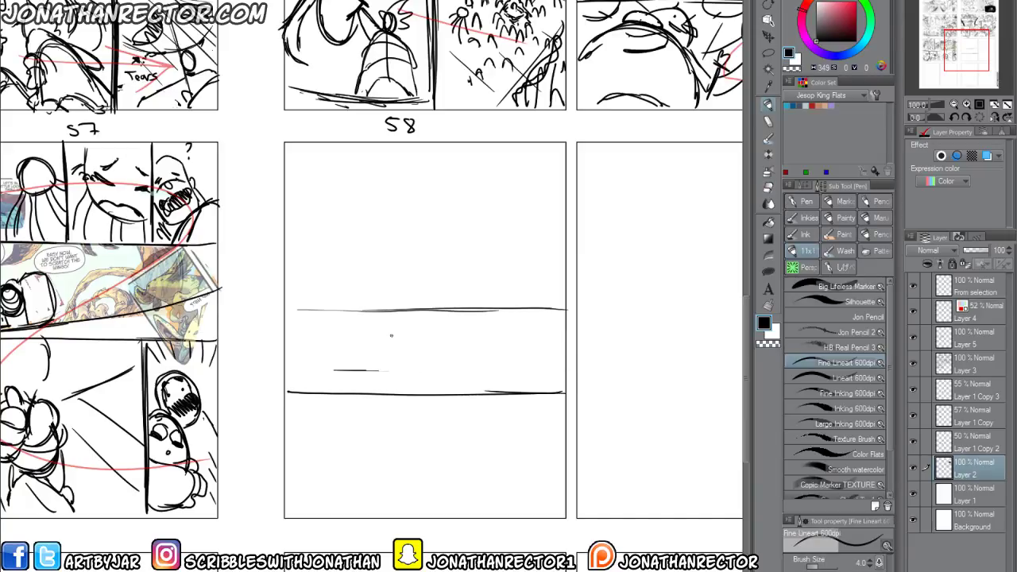
mouse_move(563, 445)
mouse_down()
mouse_move(288, 442)
mouse_move(561, 450)
mouse_up()
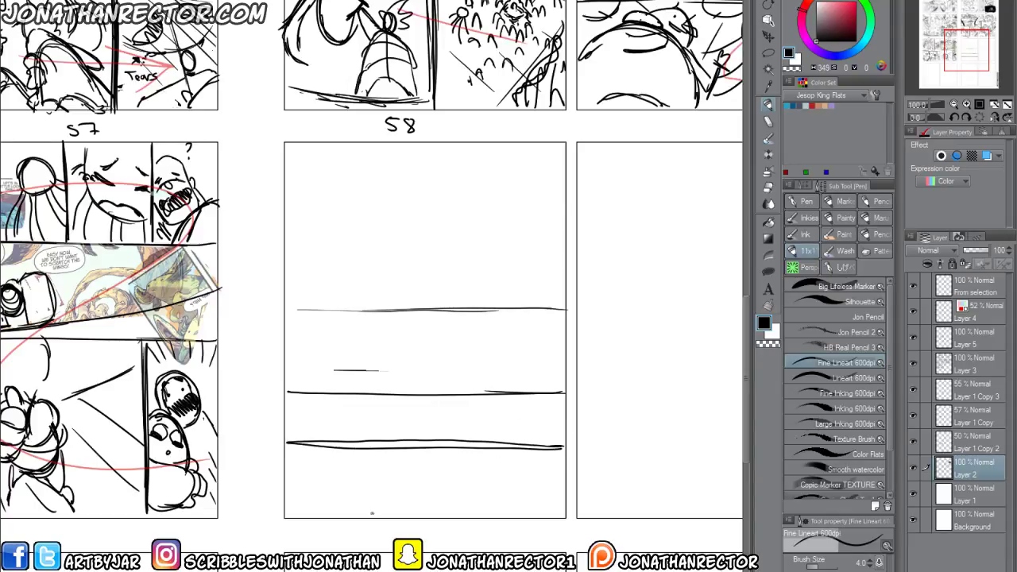
On Layer 3, sketch a small huddled group of figures standing on the first divider line of page 58.
click(914, 442)
click(914, 443)
click(961, 364)
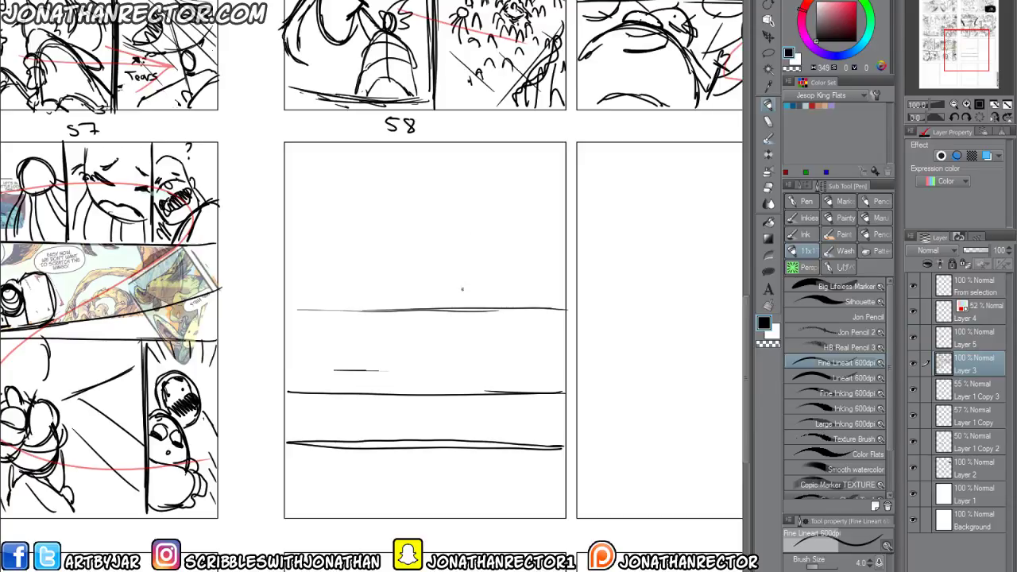
mouse_move(437, 286)
mouse_down()
mouse_move(435, 278)
mouse_move(429, 288)
mouse_move(444, 298)
mouse_move(421, 288)
mouse_move(410, 302)
mouse_move(415, 275)
mouse_move(406, 306)
mouse_up()
drag(433, 291, 422, 305)
mouse_move(437, 292)
mouse_down()
mouse_move(445, 305)
mouse_move(450, 289)
mouse_move(445, 304)
mouse_move(466, 309)
mouse_up()
key(e)
key(p)
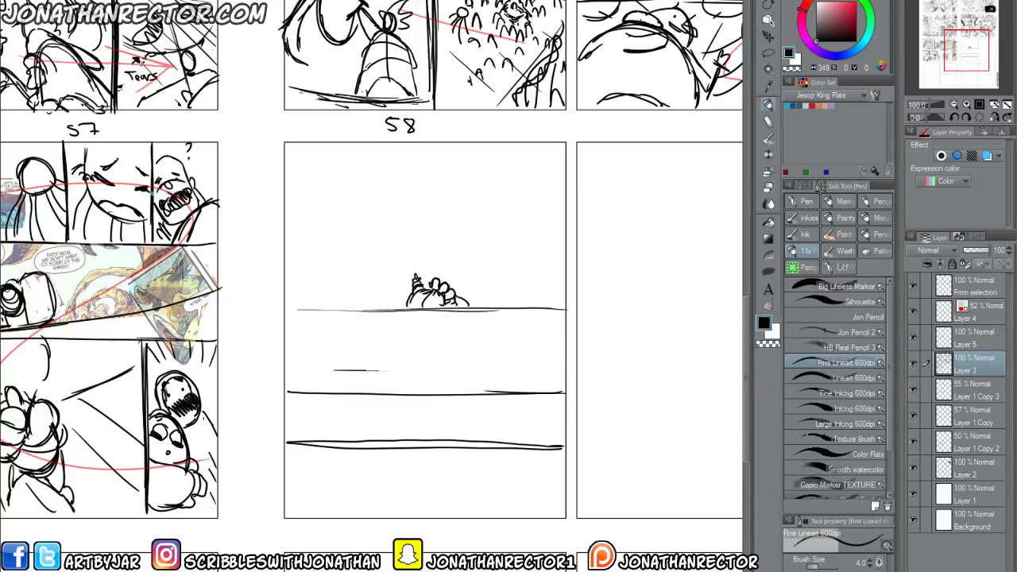
drag(405, 293, 416, 305)
Draw the landscape around the figures in page 58's top panel: curved horizon, jagged rocks and tall curling shapes at both edges.
mouse_move(295, 143)
mouse_down()
mouse_move(317, 205)
mouse_move(300, 187)
mouse_move(289, 225)
mouse_move(302, 278)
mouse_move(334, 309)
mouse_up()
mouse_move(565, 249)
mouse_down()
mouse_move(513, 290)
mouse_move(488, 293)
mouse_move(316, 277)
mouse_move(371, 278)
mouse_up()
mouse_move(306, 270)
mouse_down()
mouse_move(402, 284)
mouse_move(492, 253)
mouse_move(534, 269)
mouse_move(500, 248)
mouse_move(367, 262)
mouse_move(287, 246)
mouse_up()
mouse_move(428, 261)
mouse_down()
mouse_move(562, 237)
mouse_move(538, 268)
mouse_up()
mouse_move(559, 229)
mouse_down()
mouse_move(558, 248)
mouse_move(556, 151)
mouse_up()
drag(562, 202, 564, 282)
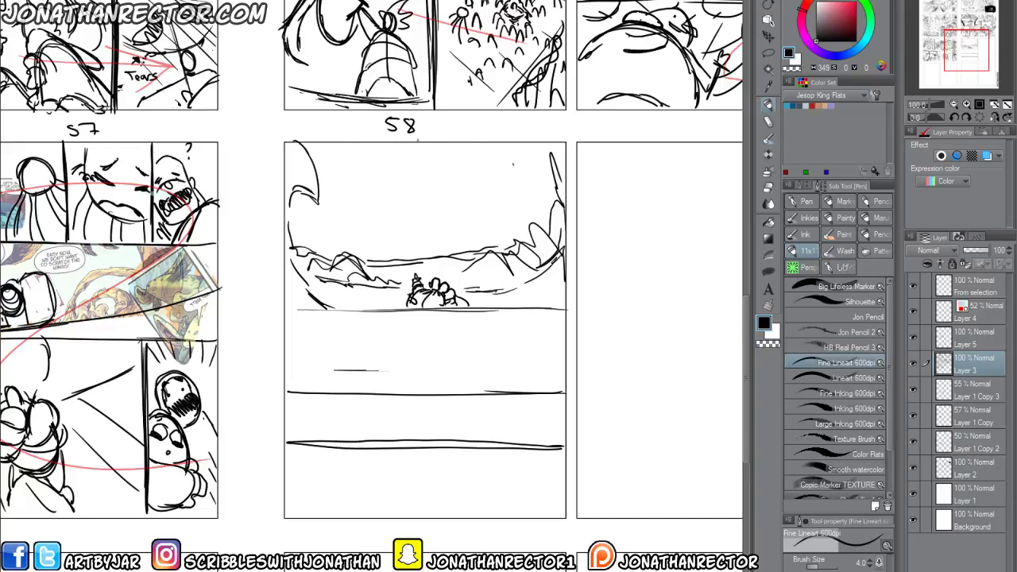
Sketch a round firework burst of short radiating strokes in the right half of the top panel's sky, plus two rising trails.
drag(481, 151, 473, 164)
drag(468, 152, 466, 164)
drag(456, 158, 460, 172)
drag(451, 182, 456, 196)
mouse_move(458, 189)
mouse_down()
mouse_move(464, 205)
mouse_move(475, 200)
mouse_up()
mouse_move(482, 183)
mouse_down()
mouse_move(486, 198)
mouse_move(494, 186)
mouse_up()
mouse_move(486, 157)
mouse_down()
mouse_move(488, 175)
mouse_move(489, 160)
mouse_up()
drag(471, 207, 472, 242)
drag(390, 203, 411, 244)
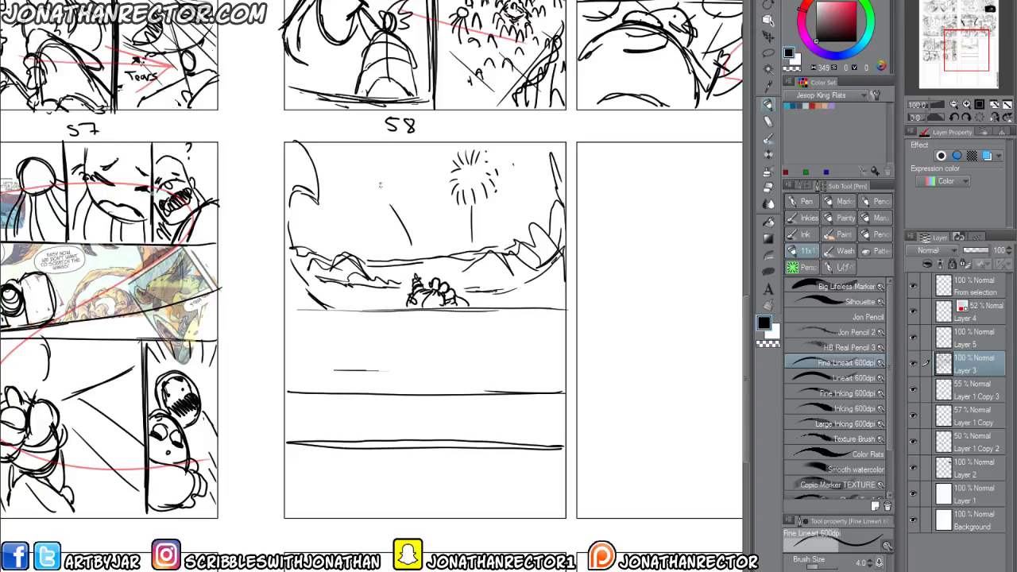
Add a second radiating firework burst left of the first and a looser third burst lower toward the panel's left edge.
drag(381, 156, 397, 179)
drag(397, 181, 400, 195)
drag(394, 198, 375, 211)
drag(368, 201, 357, 186)
drag(359, 187, 356, 172)
drag(351, 158, 357, 164)
drag(363, 154, 373, 160)
mouse_move(364, 230)
mouse_down()
mouse_move(388, 252)
mouse_move(367, 220)
mouse_up()
mouse_move(362, 223)
mouse_down()
mouse_move(370, 232)
mouse_move(342, 241)
mouse_up()
drag(336, 234, 332, 237)
drag(326, 229, 323, 232)
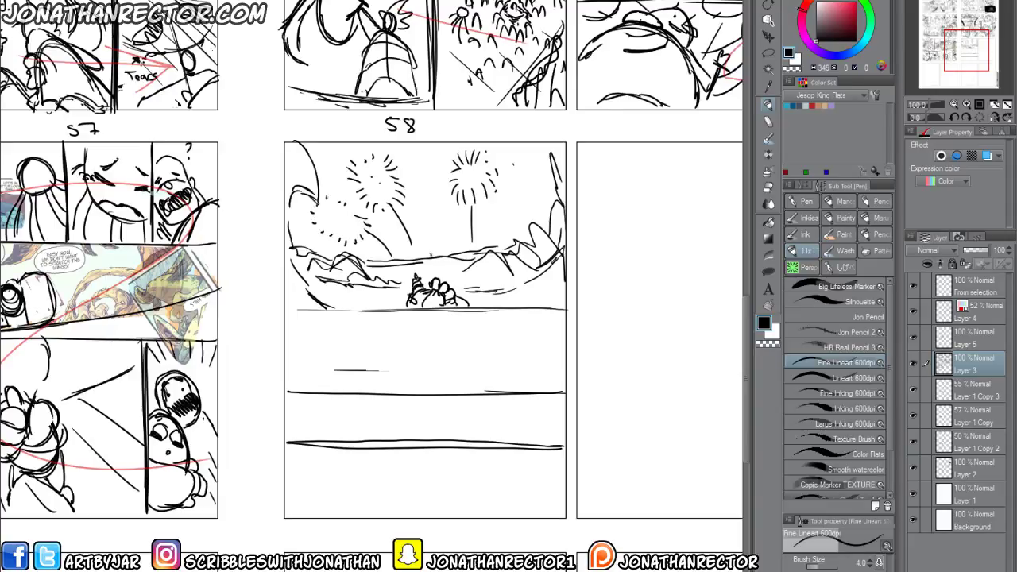
Add more firework trails rising from the horizon and partial bursts across the centre and right of the sky.
drag(431, 256, 435, 203)
mouse_move(434, 156)
mouse_down()
mouse_move(426, 187)
mouse_move(452, 199)
mouse_move(485, 244)
mouse_up()
drag(531, 177, 522, 211)
drag(525, 210, 518, 221)
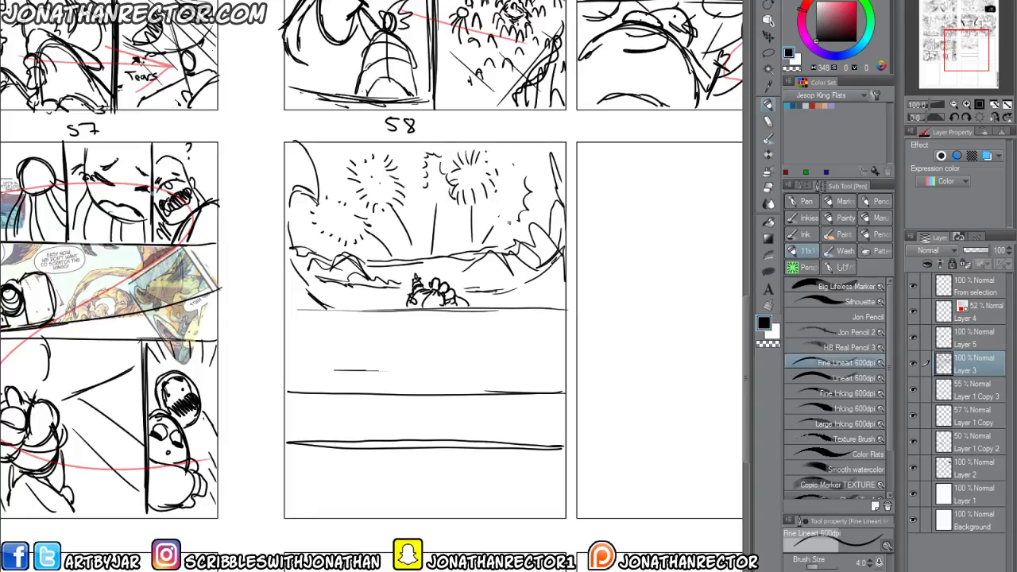
drag(500, 167, 505, 174)
drag(513, 166, 518, 173)
Sketch a close-up face in page 58's second panel, with curved side contours and two large oval eyes.
mouse_move(540, 306)
mouse_down()
mouse_move(530, 314)
mouse_move(545, 363)
mouse_up()
drag(555, 327, 559, 373)
drag(530, 305, 474, 312)
drag(322, 323, 320, 393)
mouse_move(378, 329)
mouse_down()
mouse_move(389, 371)
mouse_move(354, 359)
mouse_move(420, 367)
mouse_up()
mouse_move(494, 314)
mouse_down()
mouse_move(467, 357)
mouse_move(513, 327)
mouse_up()
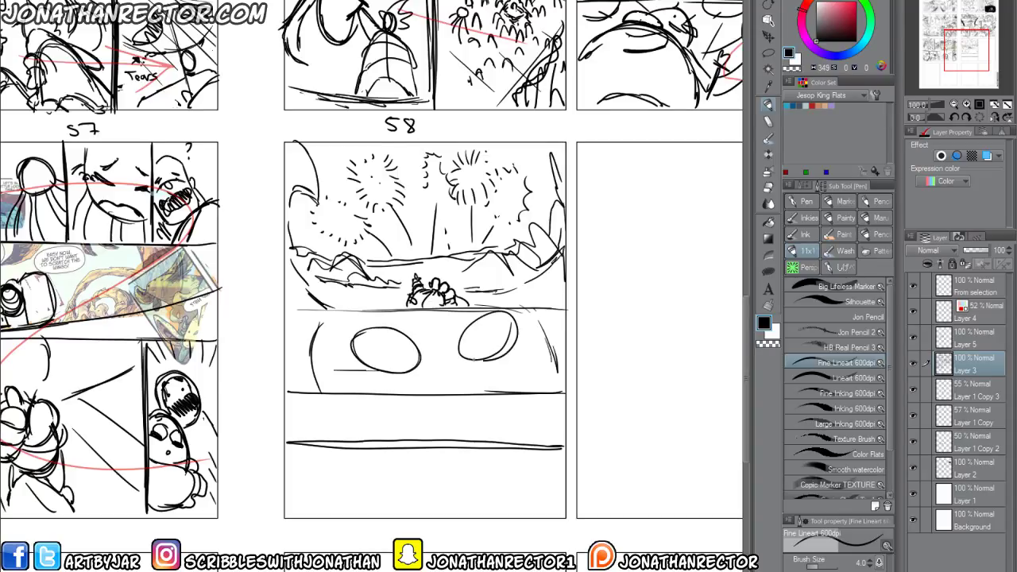
Add a brow, a wide curved mouth and pooling tear shapes beneath both eyes, erasing overlaps and thickening the eye outlines.
drag(462, 347, 455, 361)
drag(378, 313, 352, 324)
mouse_move(508, 368)
mouse_down()
mouse_move(524, 369)
mouse_move(449, 388)
mouse_move(355, 388)
mouse_move(388, 366)
mouse_move(352, 361)
mouse_move(322, 383)
mouse_up()
key(e)
key(p)
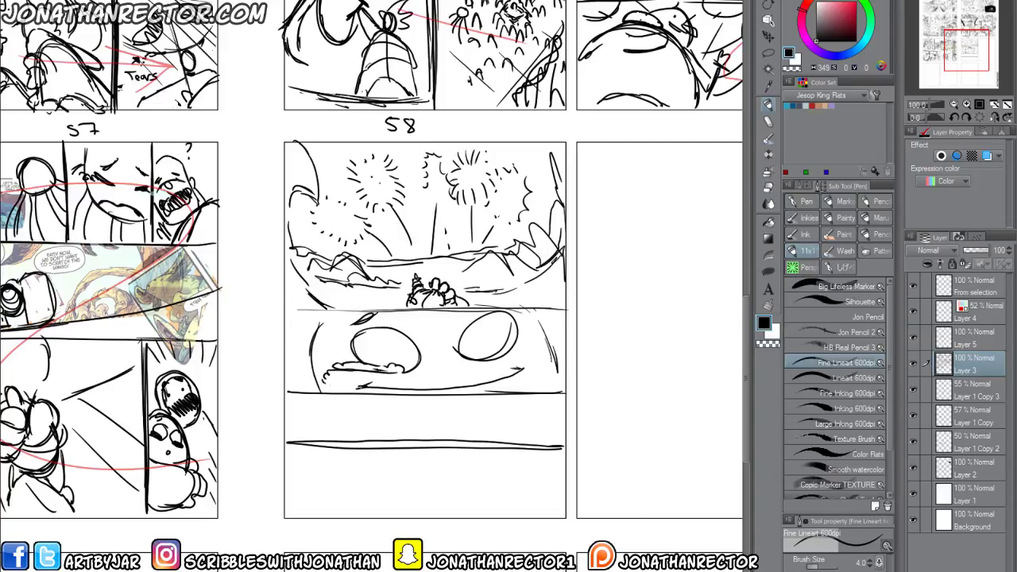
key(e)
mouse_move(512, 344)
mouse_down()
mouse_move(486, 362)
mouse_move(529, 348)
mouse_move(487, 355)
mouse_up()
key(p)
mouse_move(493, 313)
mouse_down()
mouse_move(513, 344)
mouse_move(472, 357)
mouse_up()
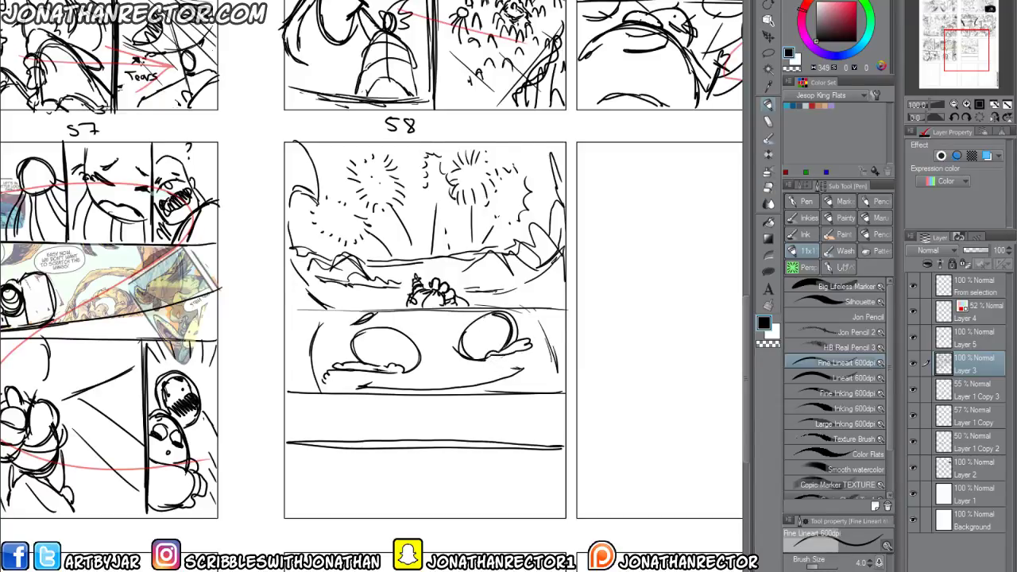
mouse_move(375, 329)
mouse_down()
mouse_move(372, 364)
mouse_move(464, 355)
mouse_up()
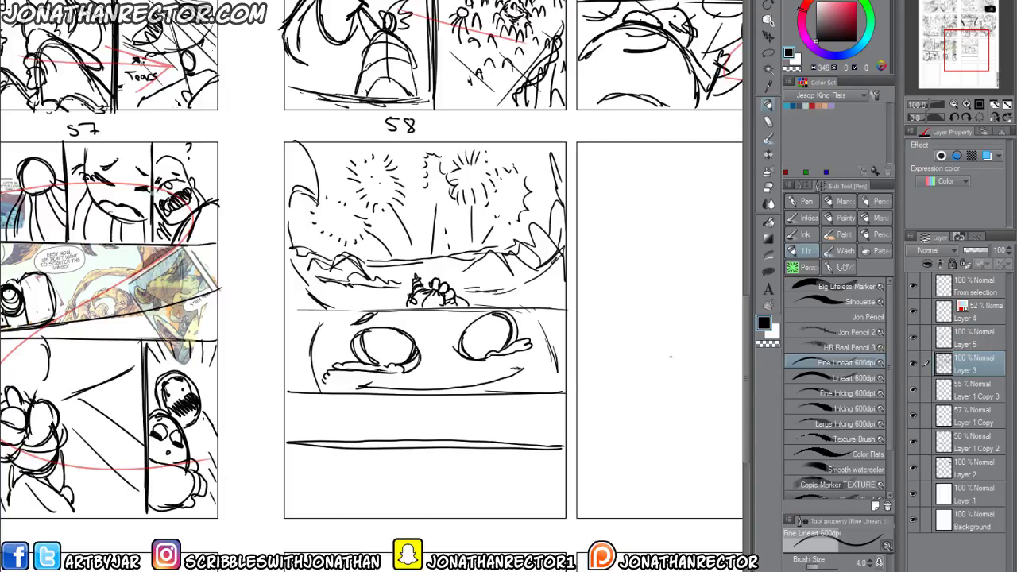
Fill both large eyes with black, add small white highlights to them and return to black as the drawing colour.
click(768, 224)
click(484, 334)
click(393, 345)
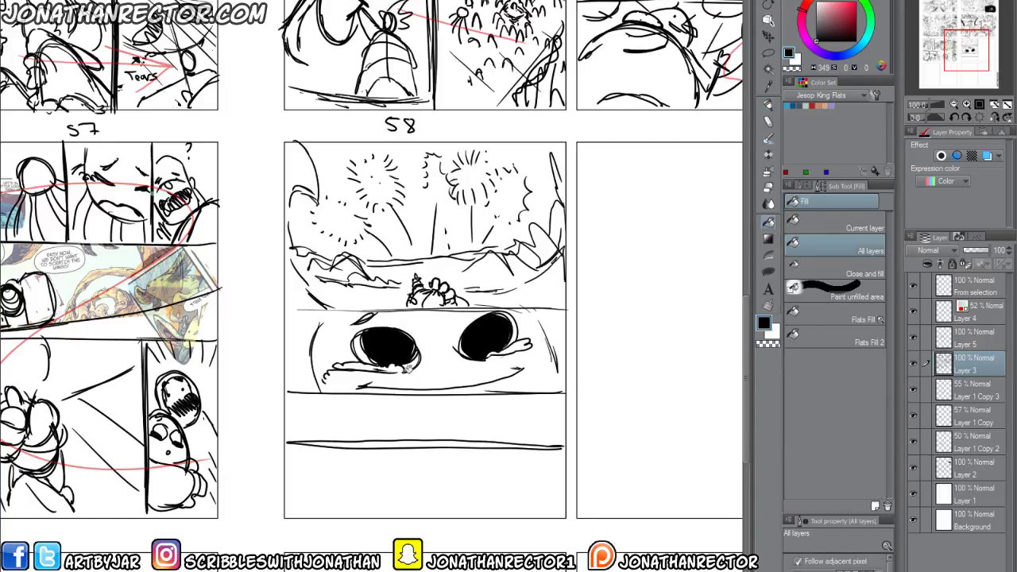
key(p)
key(x)
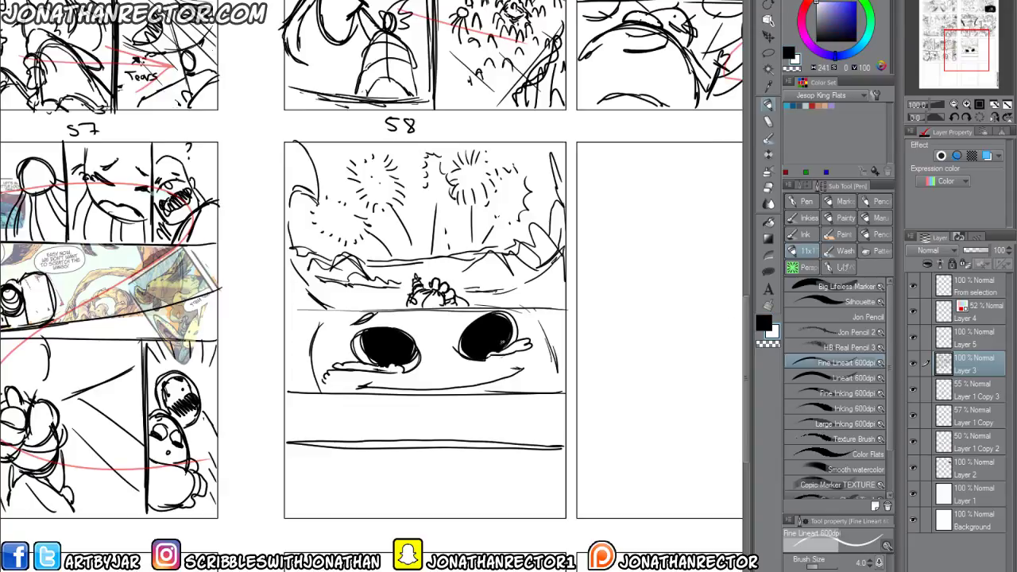
drag(502, 342, 484, 354)
drag(494, 318, 489, 328)
mouse_move(403, 359)
mouse_down()
mouse_move(375, 359)
mouse_move(360, 335)
mouse_move(285, 356)
mouse_move(282, 367)
mouse_up()
click(767, 324)
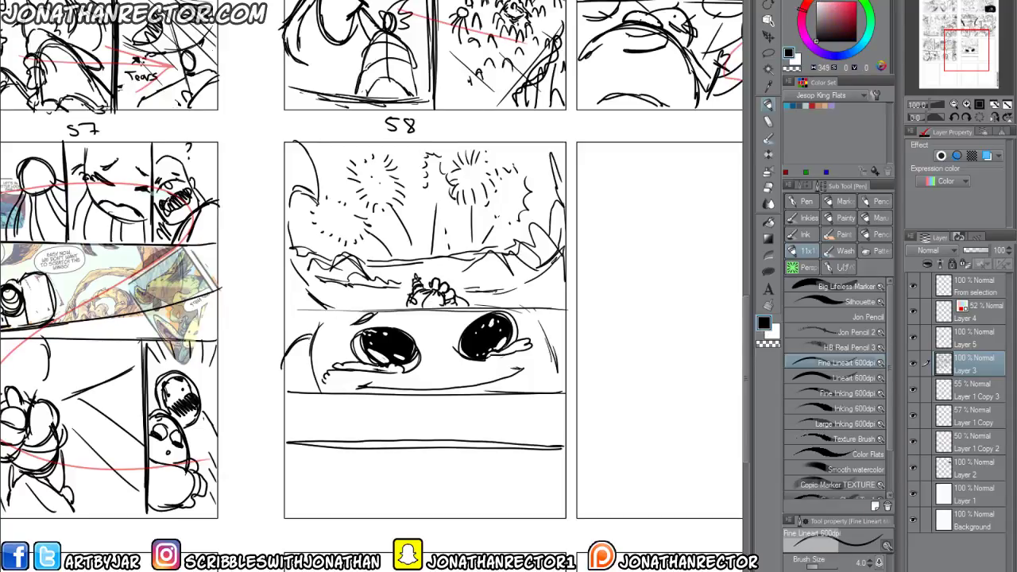
Reinforce the side contours of the second panel's face and add heavy curved strokes beside it.
mouse_move(316, 332)
mouse_down()
mouse_move(278, 366)
mouse_move(298, 327)
mouse_move(291, 322)
mouse_up()
drag(315, 328, 309, 385)
drag(534, 310, 564, 376)
Sketch narrow, angry shaded eyes with slanted brows, a low curved line and a side contour in page 58's third panel.
mouse_move(513, 405)
mouse_down()
mouse_move(454, 426)
mouse_move(508, 411)
mouse_up()
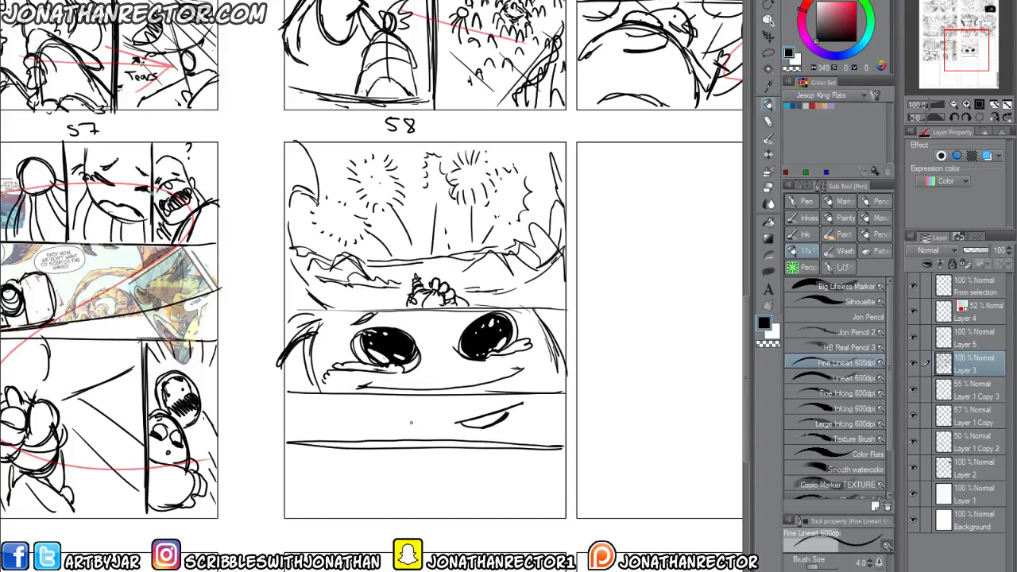
mouse_move(364, 413)
mouse_down()
mouse_move(413, 421)
mouse_move(387, 421)
mouse_up()
drag(372, 416, 410, 433)
mouse_move(383, 426)
mouse_down()
mouse_move(494, 420)
mouse_move(472, 424)
mouse_up()
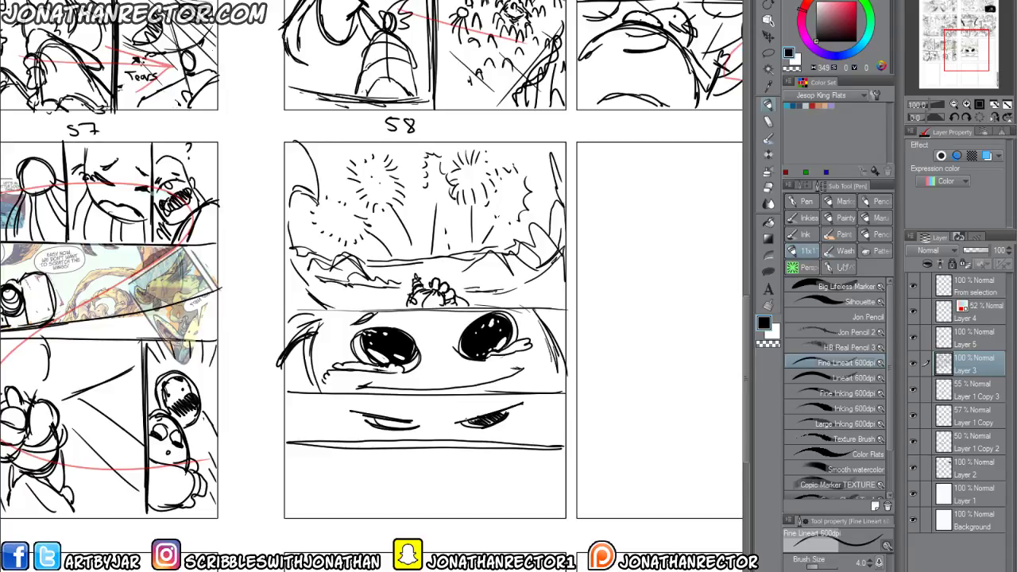
mouse_move(406, 419)
mouse_down()
mouse_move(386, 428)
mouse_move(407, 427)
mouse_up()
drag(367, 398, 424, 420)
drag(483, 396, 453, 422)
drag(486, 395, 413, 448)
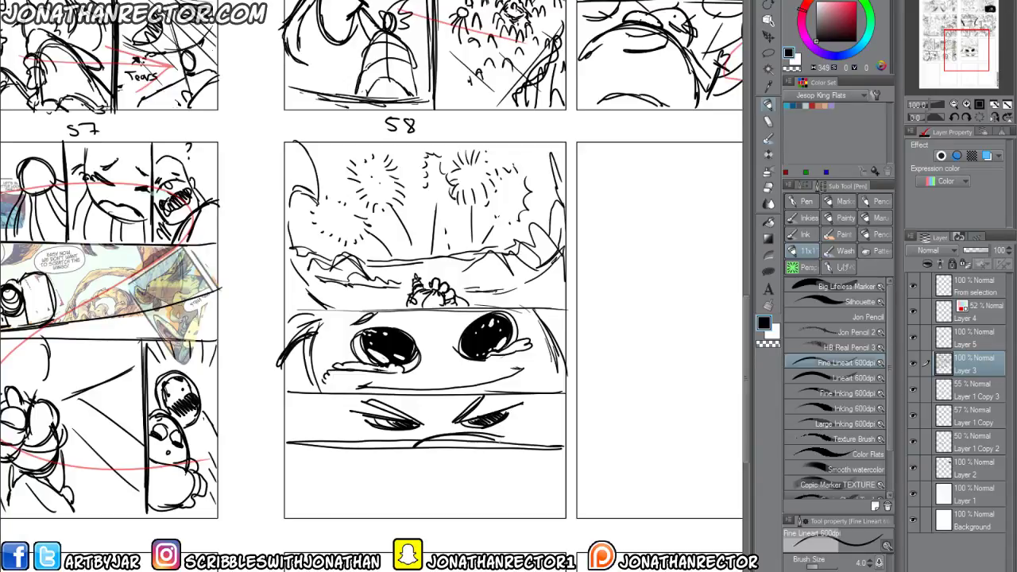
drag(337, 395, 310, 447)
Sketch a group of rounded reclining figures with small heads in page 58's bottom panel.
mouse_move(382, 469)
mouse_down()
mouse_move(387, 480)
mouse_move(377, 466)
mouse_move(332, 502)
mouse_move(434, 475)
mouse_move(419, 502)
mouse_move(462, 470)
mouse_move(461, 482)
mouse_move(450, 456)
mouse_move(452, 503)
mouse_move(413, 493)
mouse_up()
mouse_move(418, 461)
mouse_down()
mouse_move(410, 513)
mouse_move(456, 510)
mouse_up()
mouse_move(466, 469)
mouse_down()
mouse_move(498, 496)
mouse_move(485, 501)
mouse_up()
drag(489, 493, 520, 504)
mouse_move(484, 501)
mouse_down()
mouse_move(507, 515)
mouse_move(520, 505)
mouse_up()
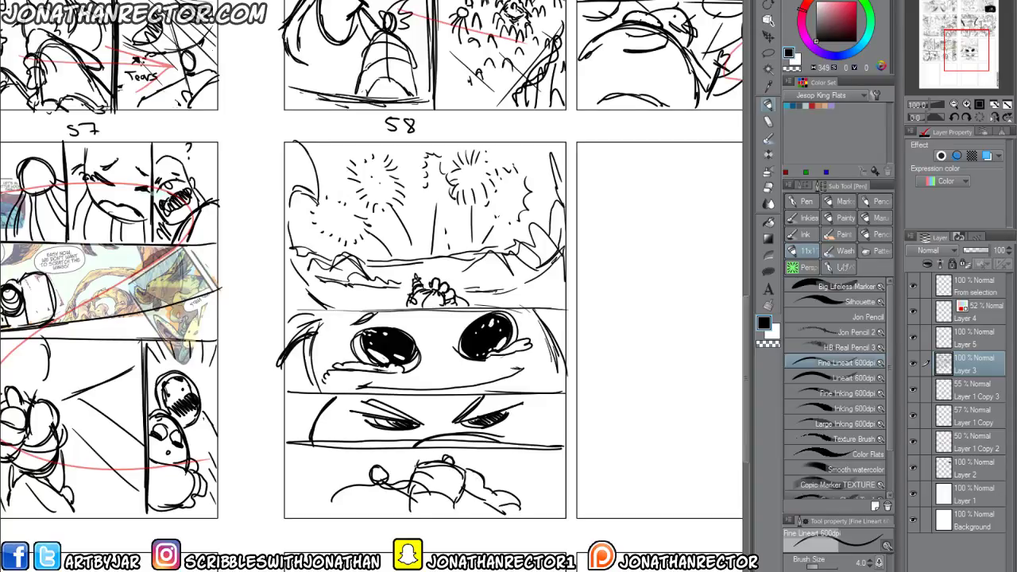
drag(417, 464, 362, 503)
Add jagged accent marks beside the left head and letter "haha" above the figures in the bottom panel.
drag(383, 464, 404, 462)
drag(399, 458, 408, 479)
drag(479, 449, 488, 467)
drag(499, 462, 516, 469)
drag(525, 463, 528, 471)
Letter "FIN" in the lower right corner of page 58's bottom panel.
key(e)
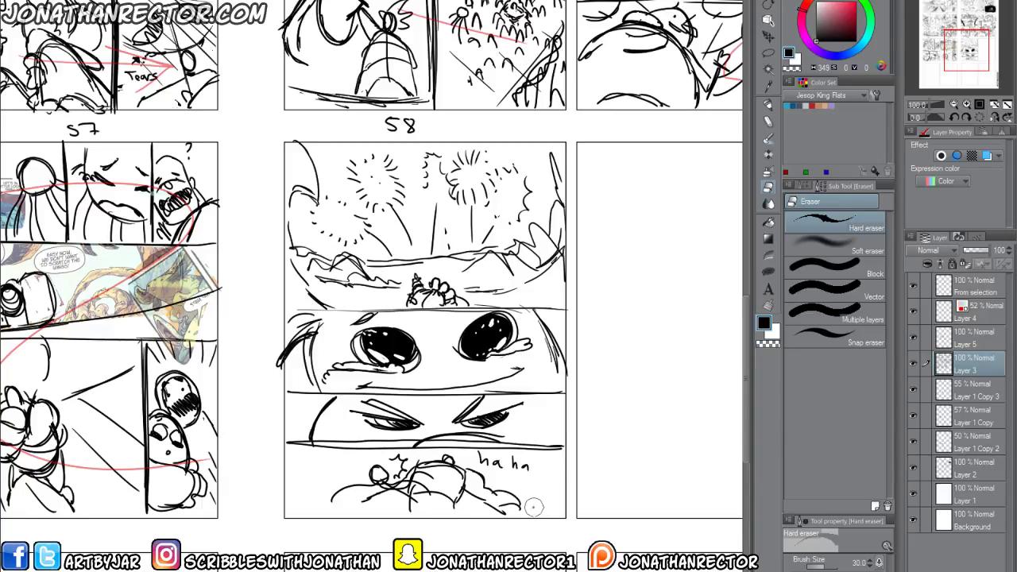
key(p)
drag(540, 510, 543, 510)
drag(545, 507, 553, 506)
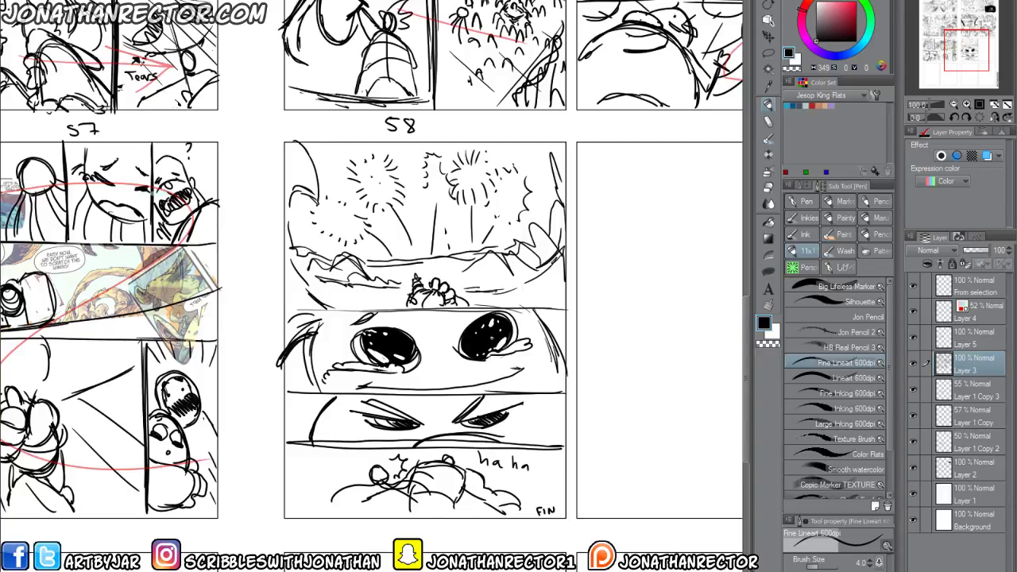
Review the remaining empty frames and the whole thumbnail sheet with the interface palettes hidden, then restore the palettes.
drag(370, 562, 403, 168)
drag(334, 421, 279, 354)
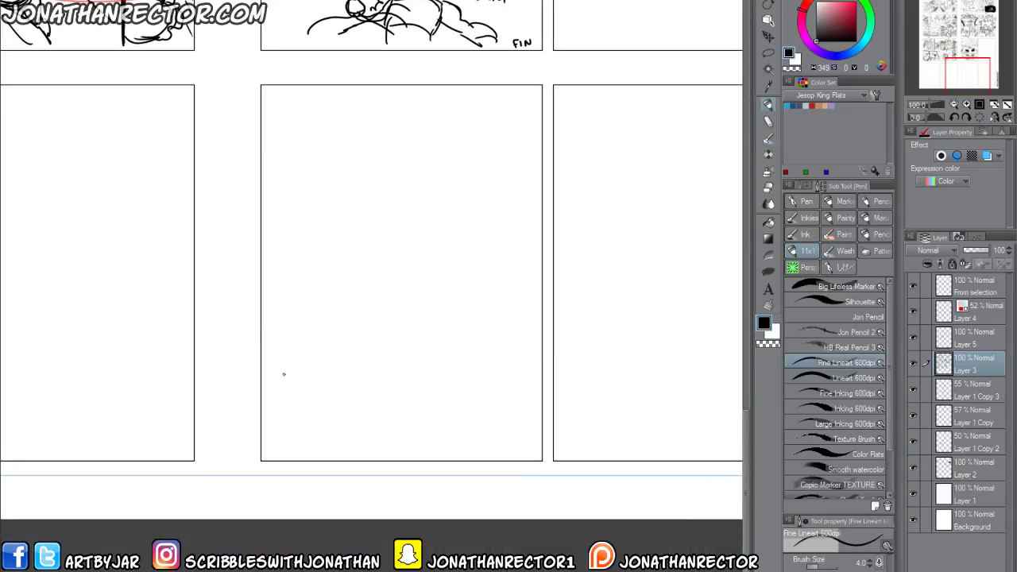
scroll(284, 333, up, 4)
drag(456, 270, 299, 365)
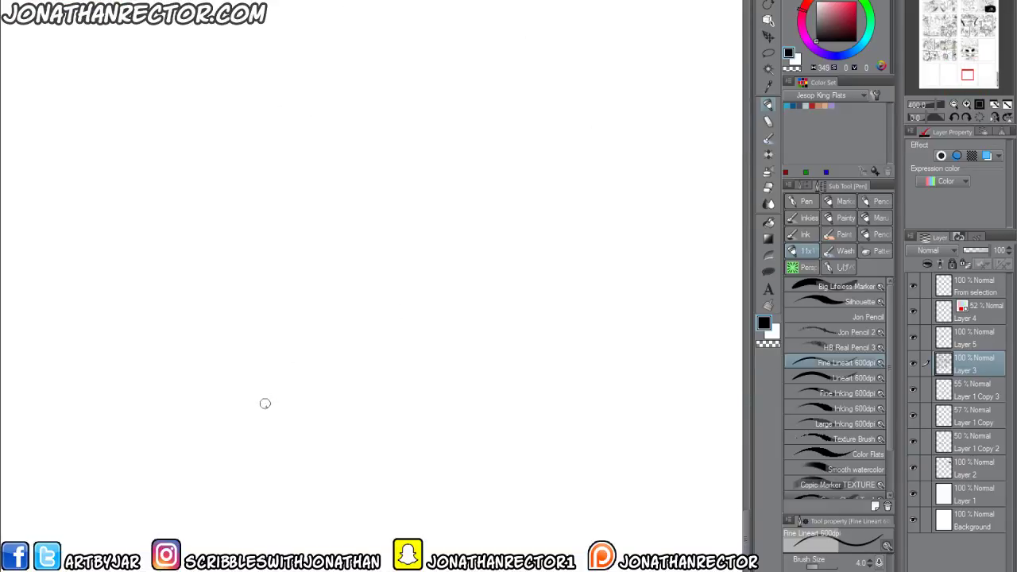
key(Tab)
drag(336, 477, 255, 481)
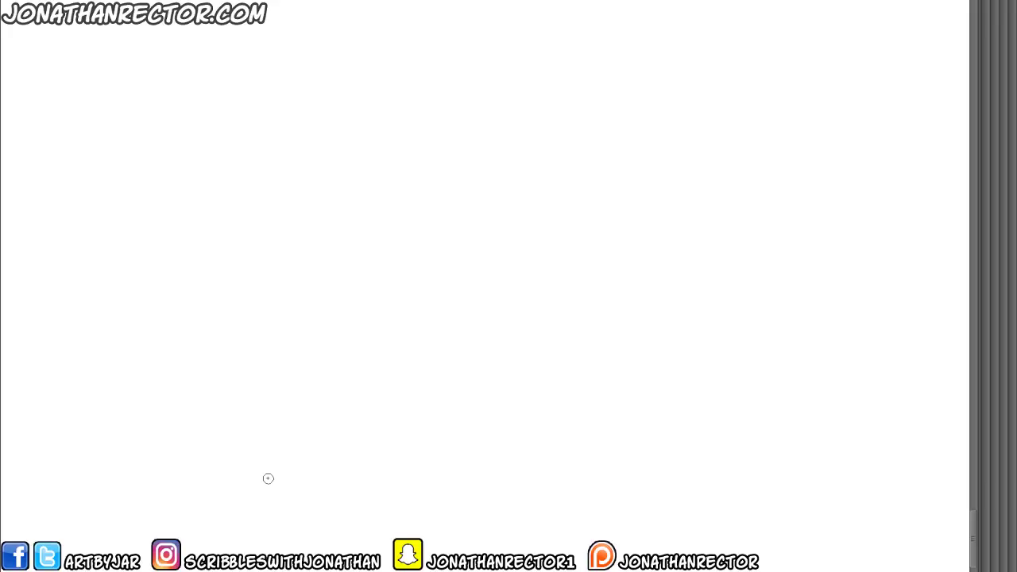
scroll(267, 478, down, 6)
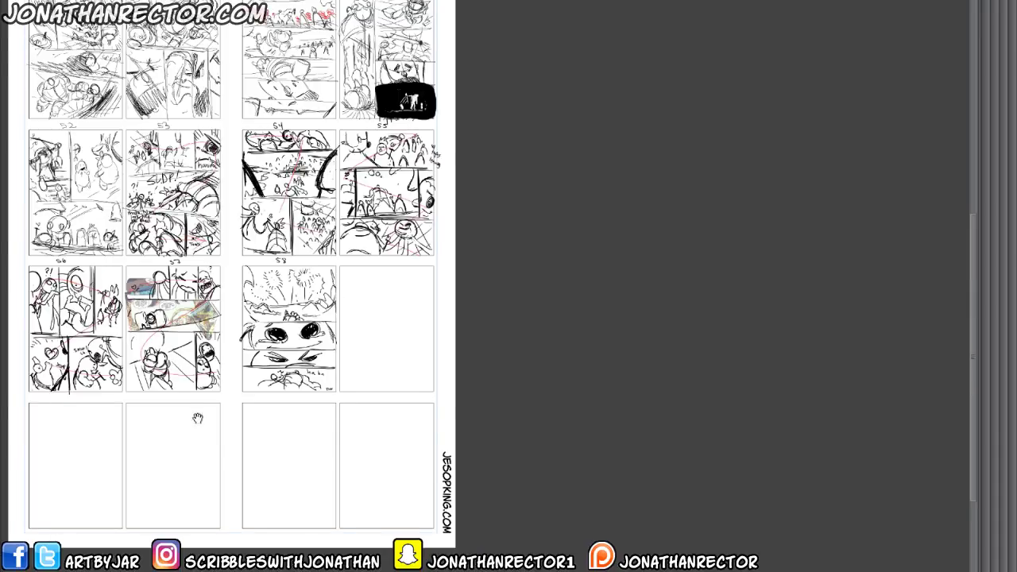
drag(197, 417, 322, 435)
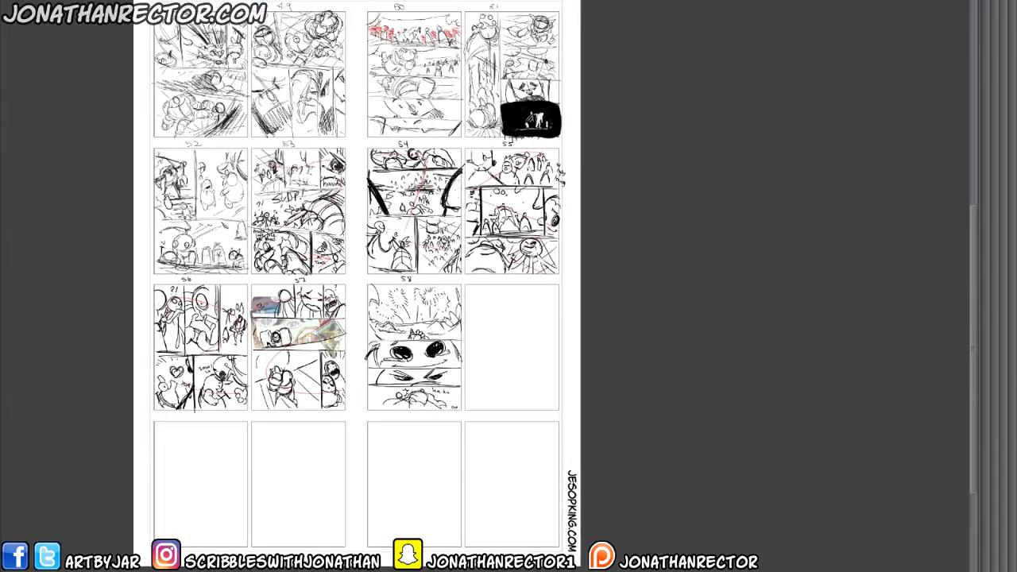
key(Tab)
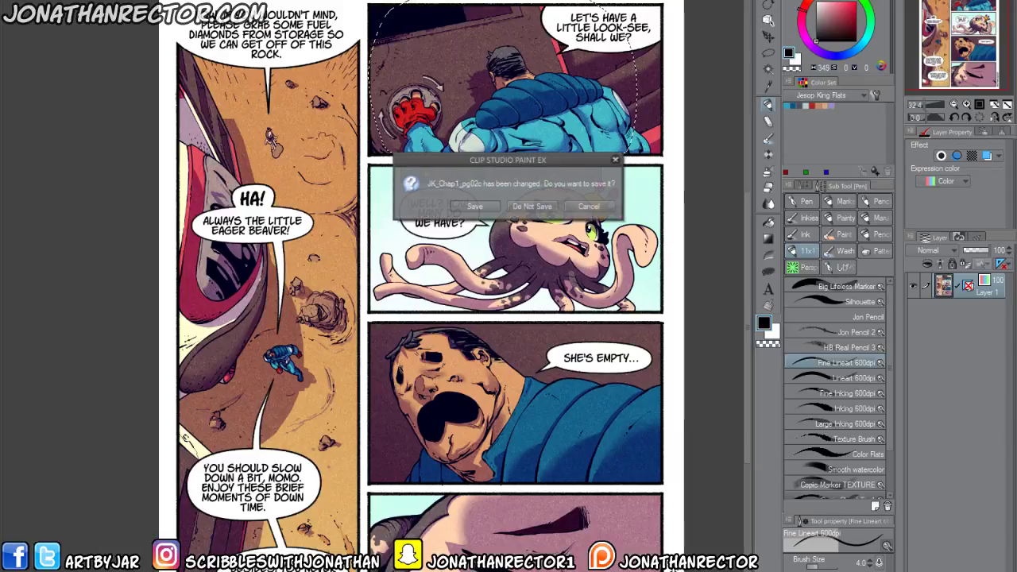
Close the open reference pages, including JK_Chap1_pg02c, and discard the changes to JK_Chap1_pg01b.
key(Return)
key(ctrl+w)
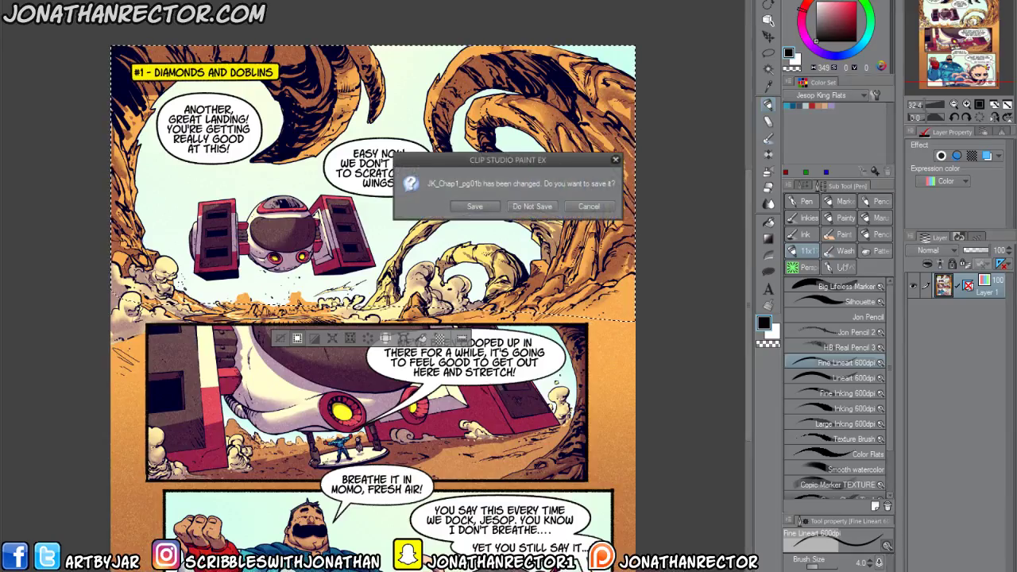
key(n)
key(ctrl+w)
key(n)
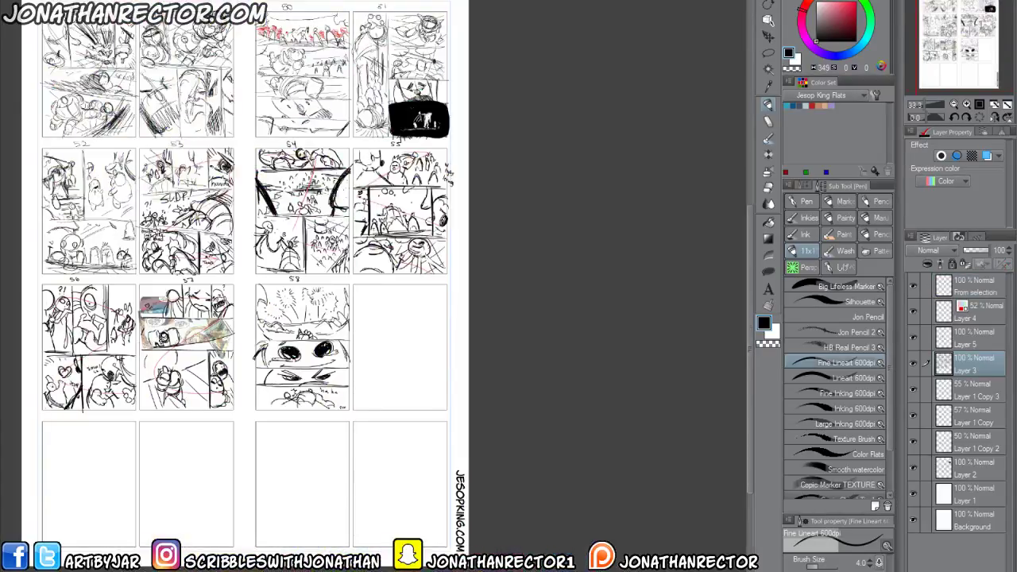
Open JK_Chap1_pg50.clip from the 4Breakdowns folder of 001 - Diamonds and Doblins.
key(ctrl+o)
click(578, 30)
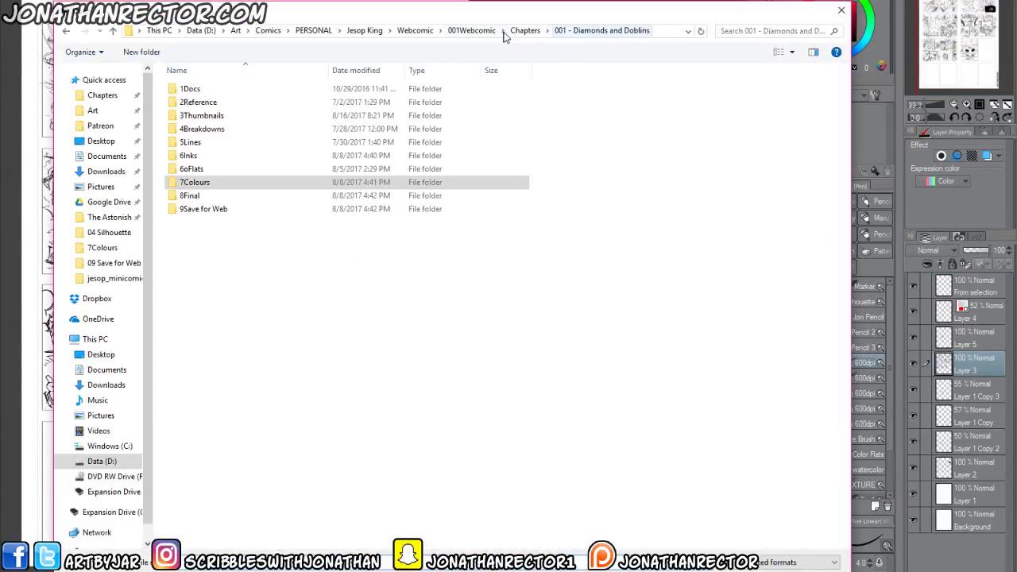
click(208, 129)
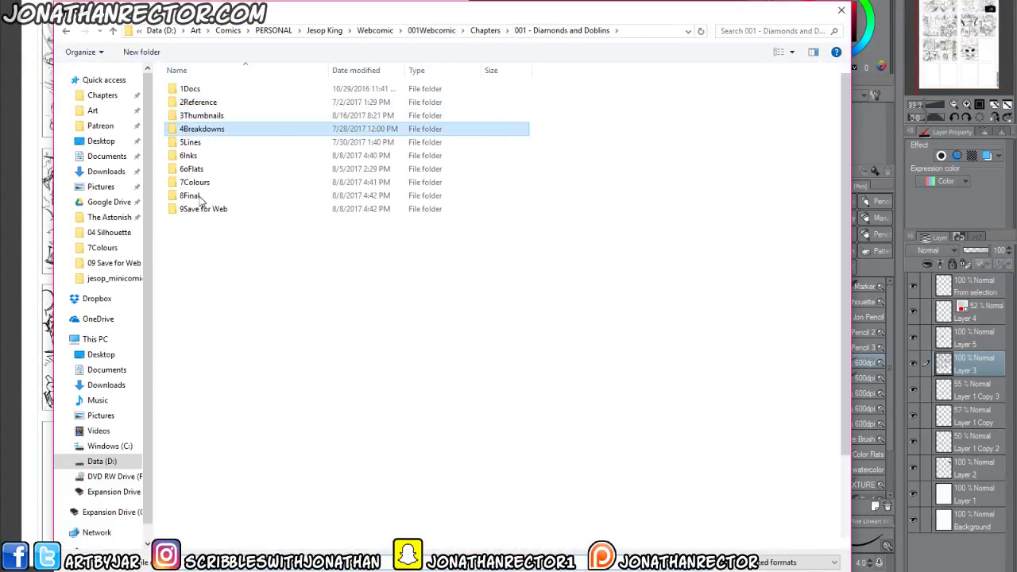
key(Return)
scroll(201, 200, down, 3)
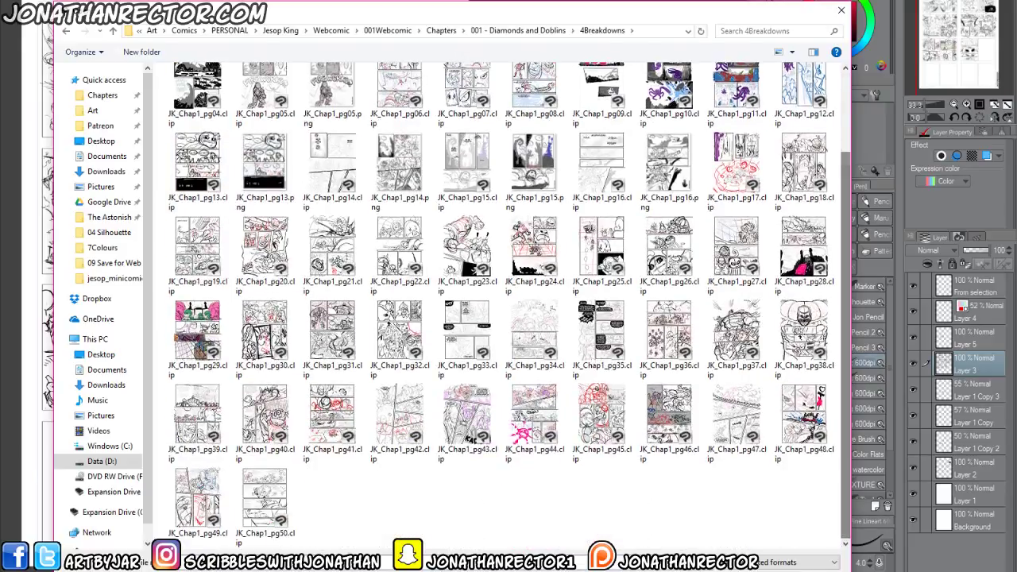
click(262, 520)
double_click(263, 520)
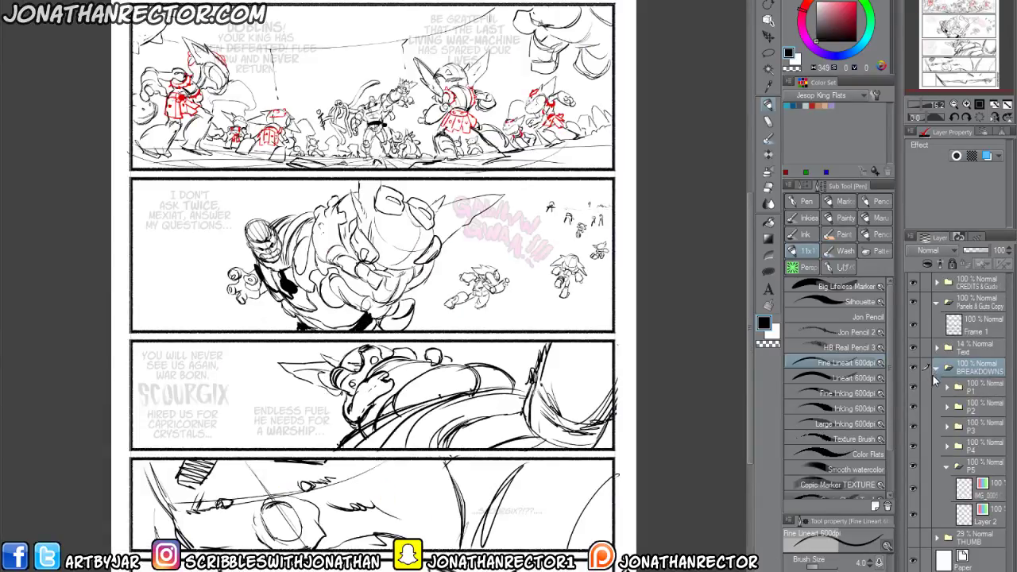
Delete the panel folders P1 to P5 and their sketch layers from the BREAKDOWNS folder.
click(971, 389)
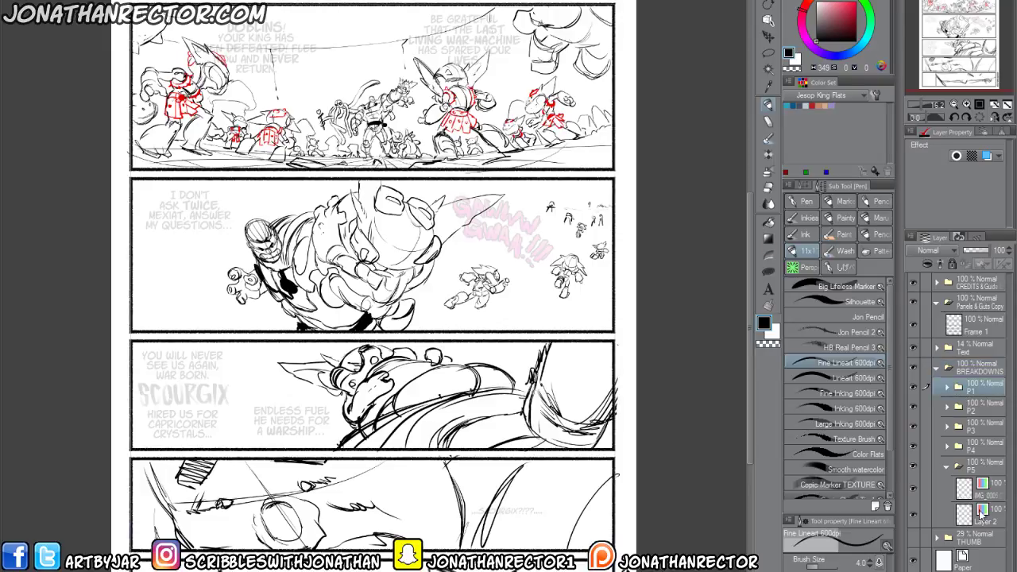
shift+click(986, 516)
key(Delete)
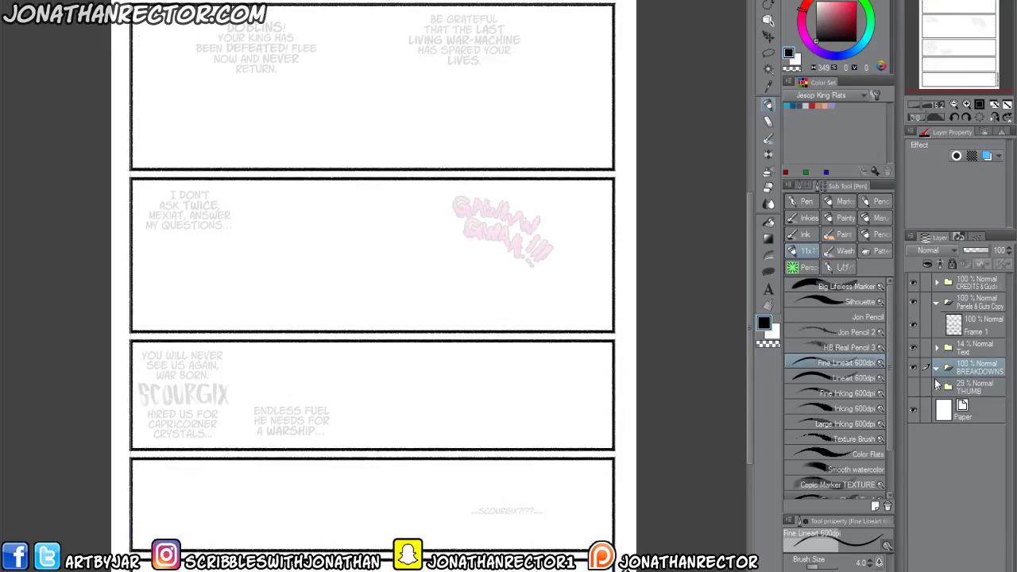
Delete all lettering layers from the Text folder and the Frame 1 layer from the Panels & Guts Copy folder.
click(936, 348)
click(978, 380)
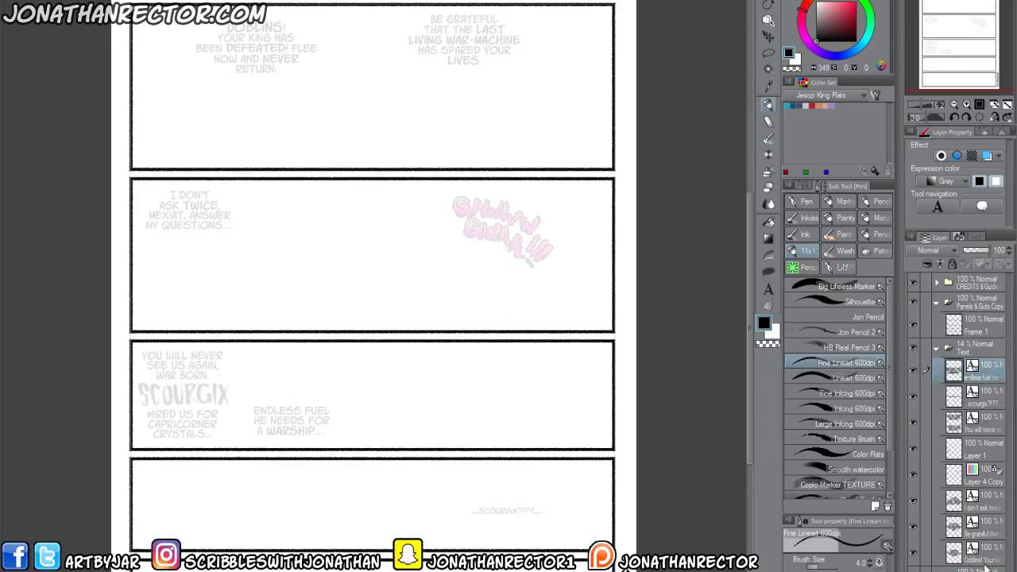
shift+click(983, 561)
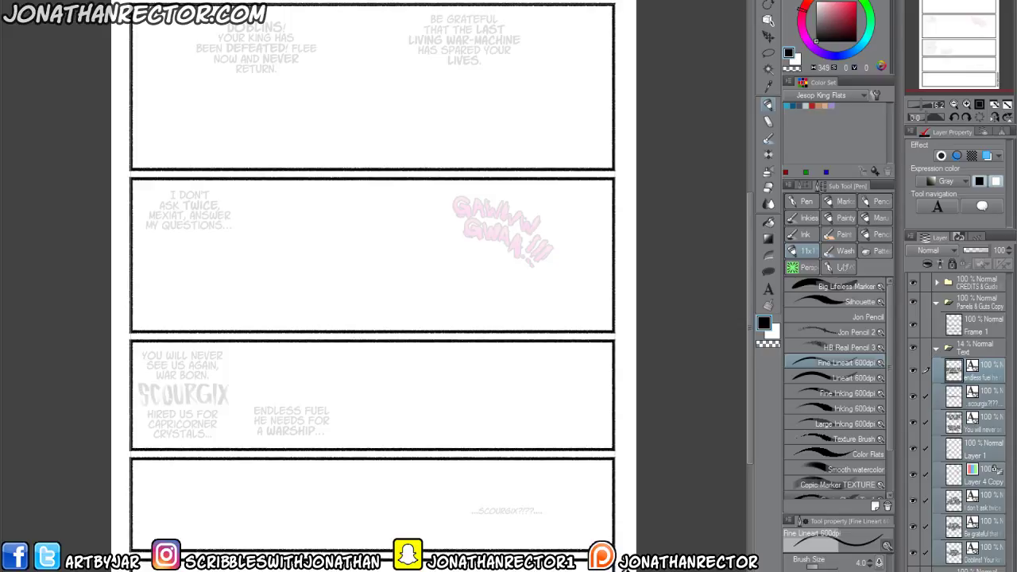
key(Delete)
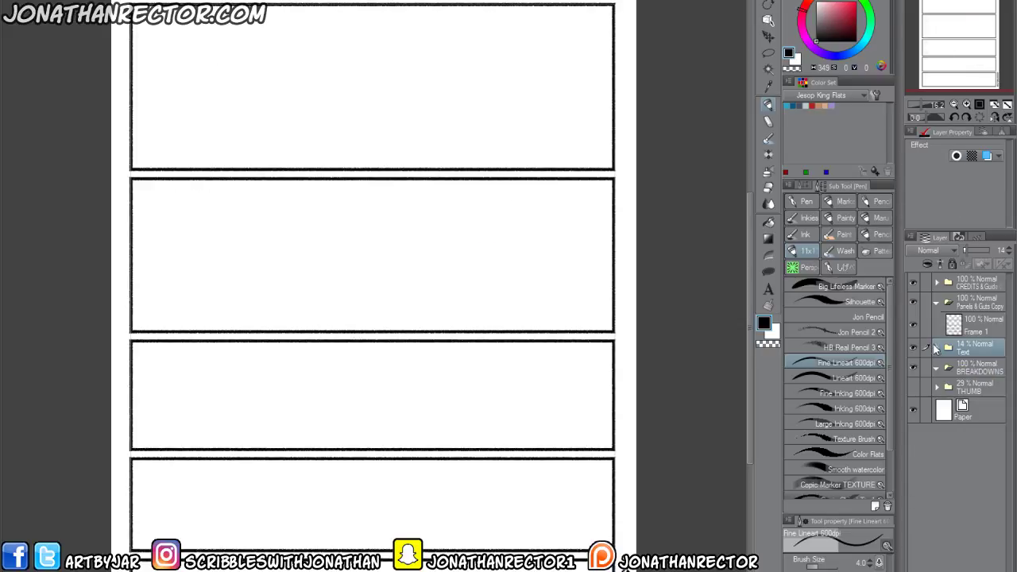
click(919, 328)
key(Delete)
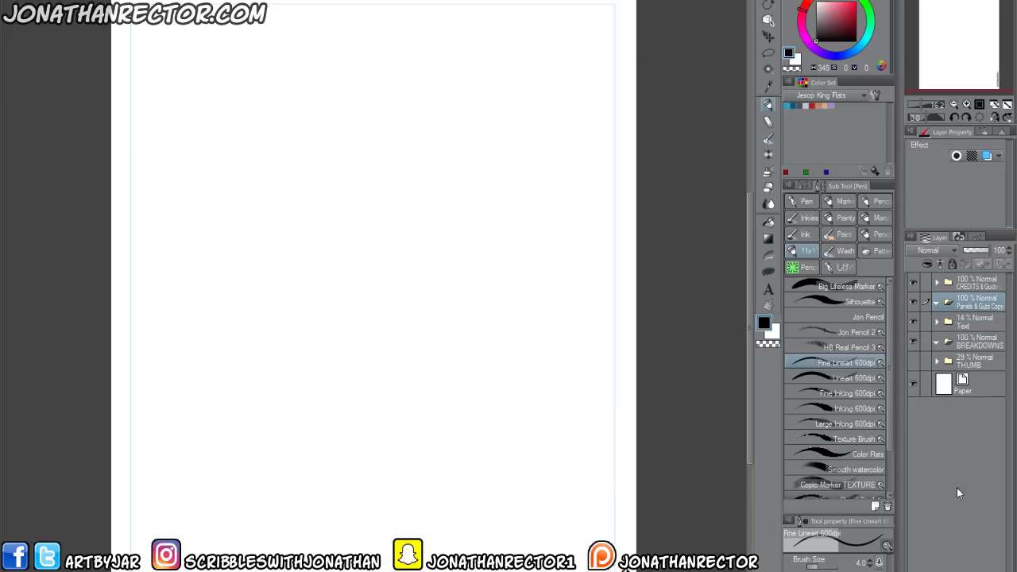
Show the THUMB folder, set its opacity to 100%, and delete the old IMG_0005 Copy thumbnail layer inside it.
click(914, 364)
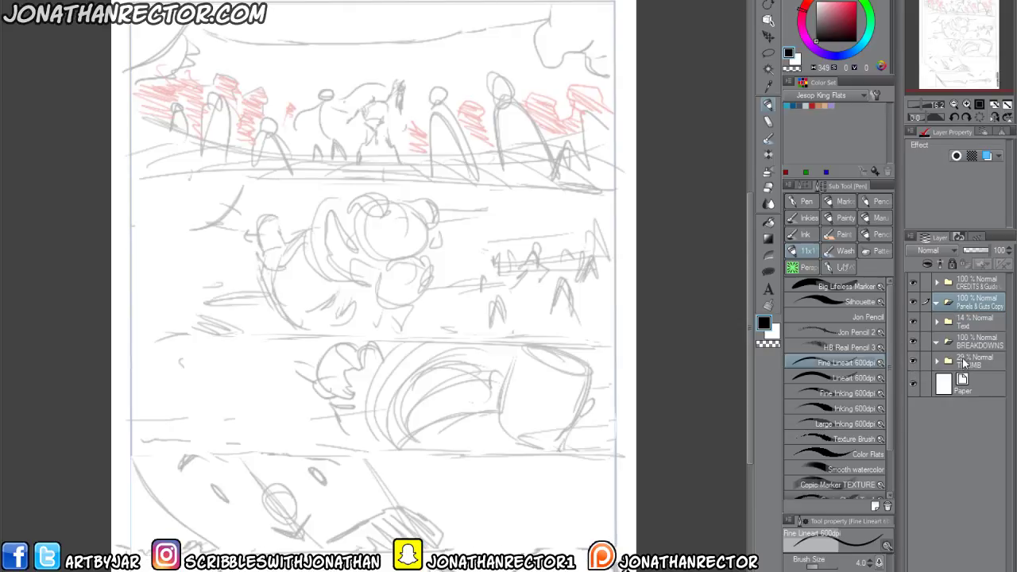
click(965, 362)
click(974, 251)
click(938, 360)
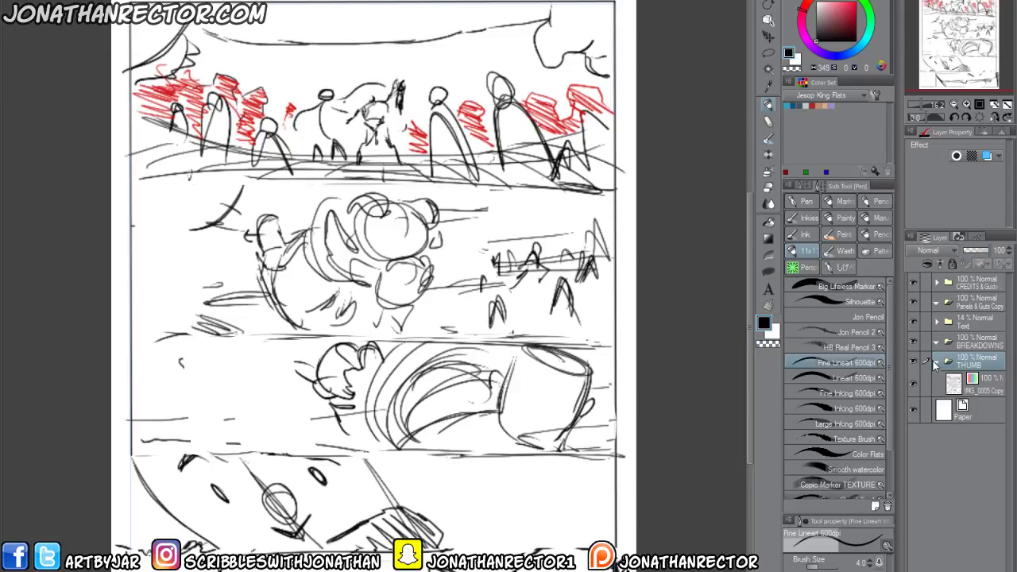
click(954, 383)
key(Delete)
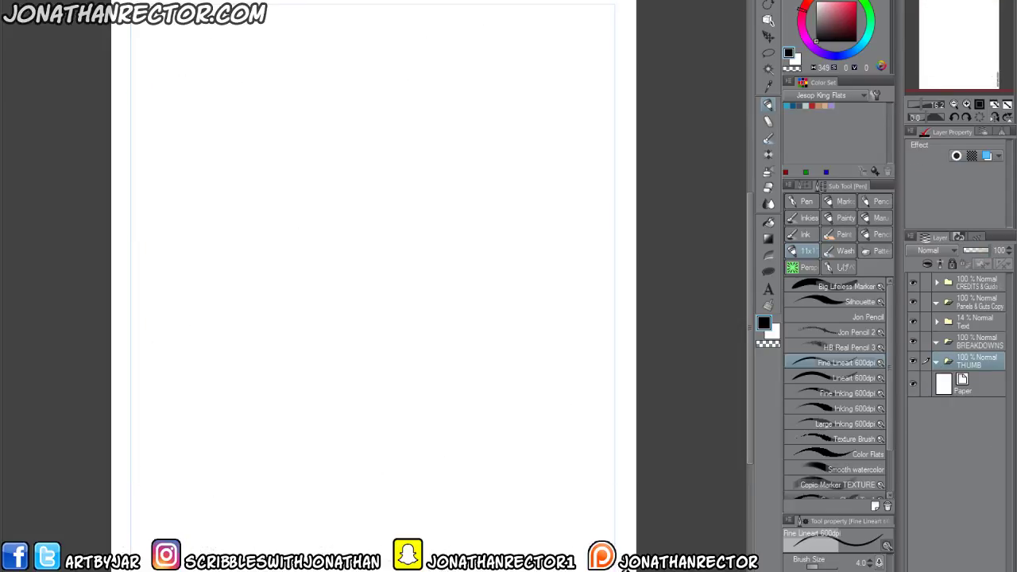
Save the cleared page as JK_Chap1_pg51.clip in the 4Breakdowns folder.
click(16, 3)
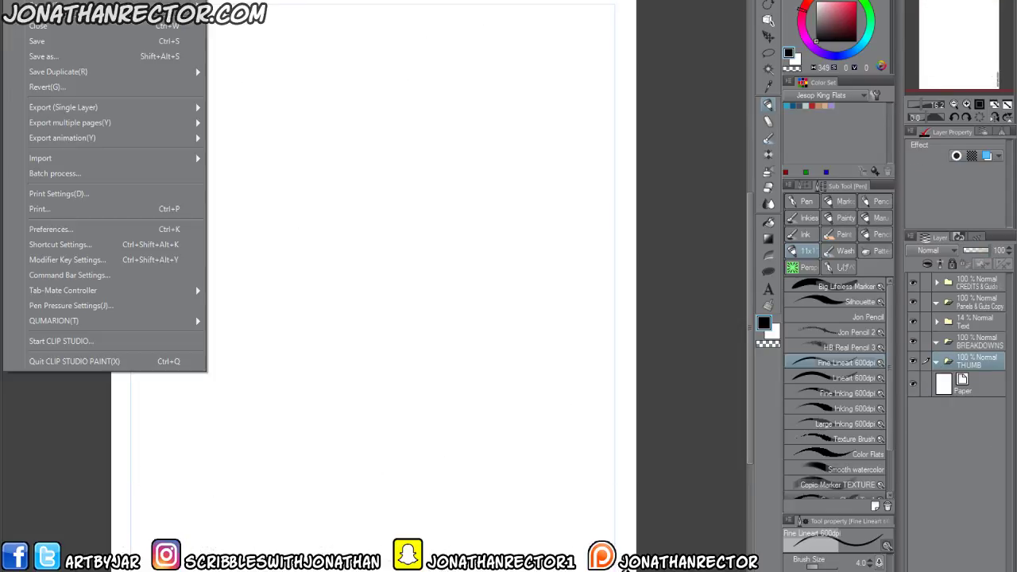
click(42, 56)
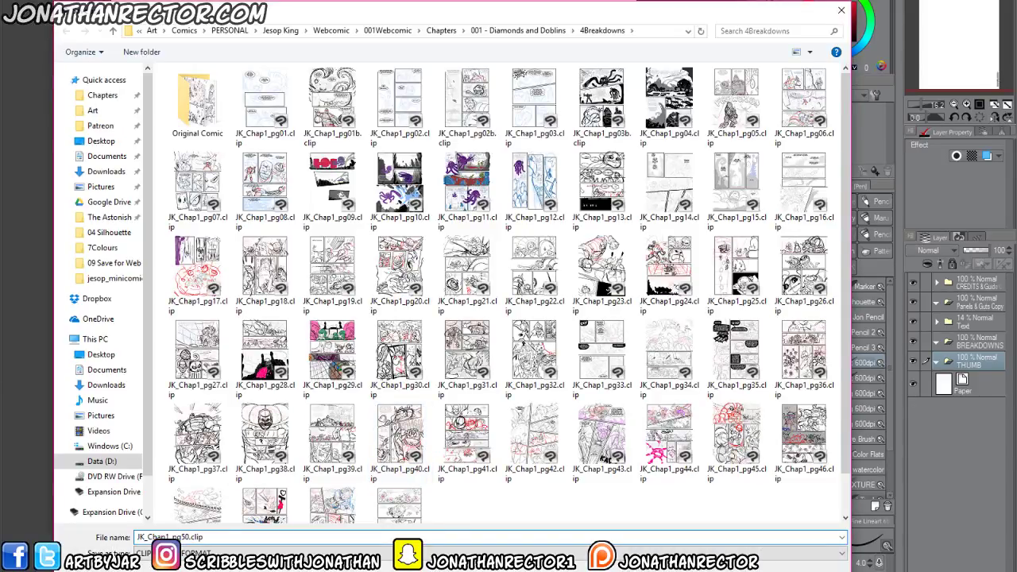
key(Return)
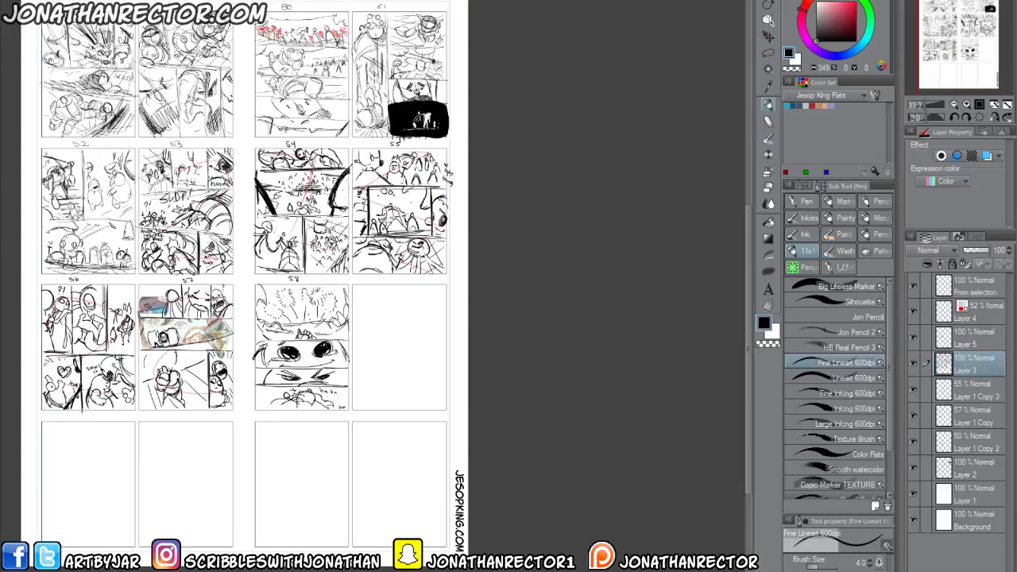
Merge the thumbnail sheet's layers into a single layer and lasso-select the page 51 thumbnail.
click(157, 2)
click(182, 275)
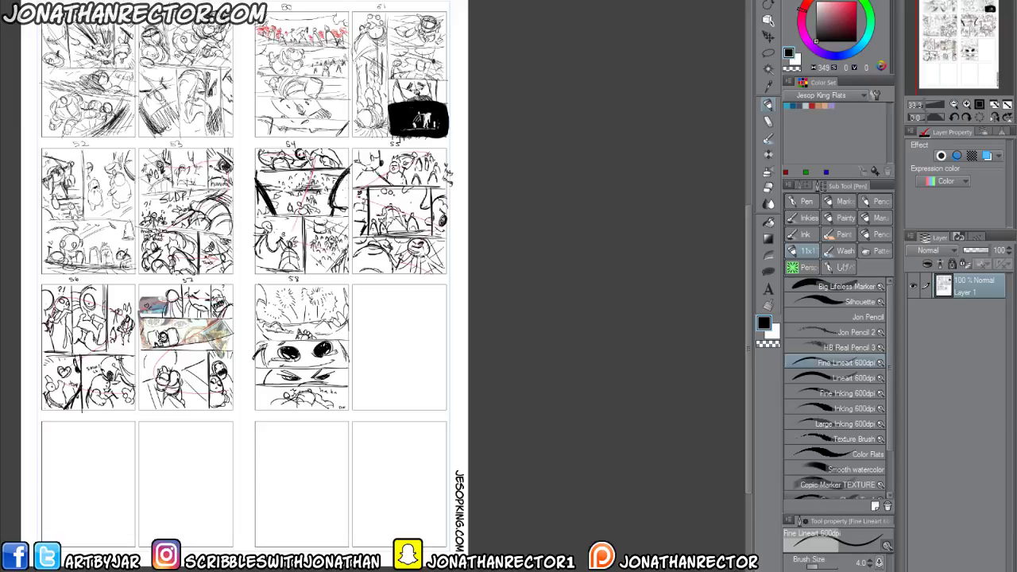
drag(248, 372, 299, 473)
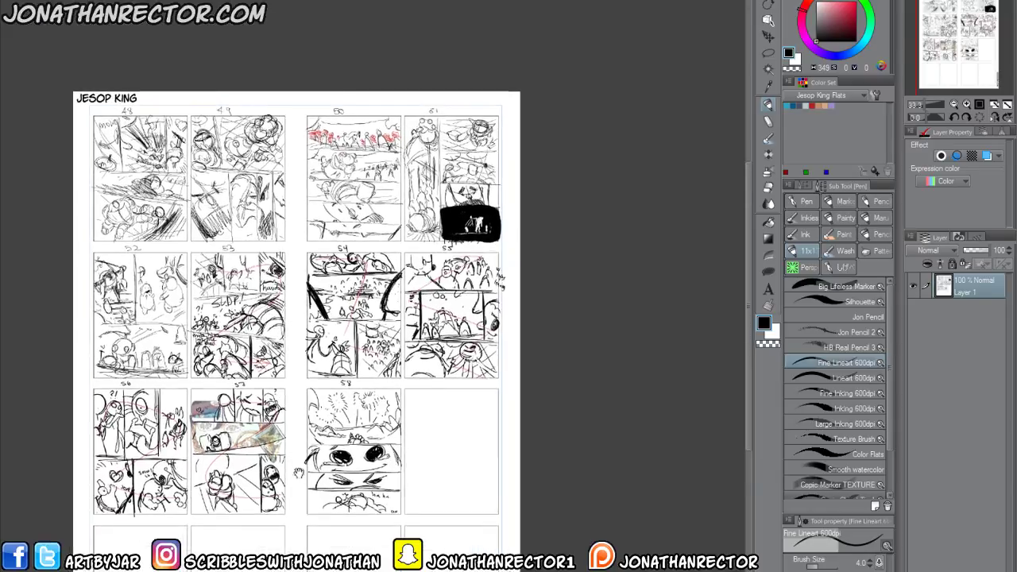
scroll(286, 467, up, 1)
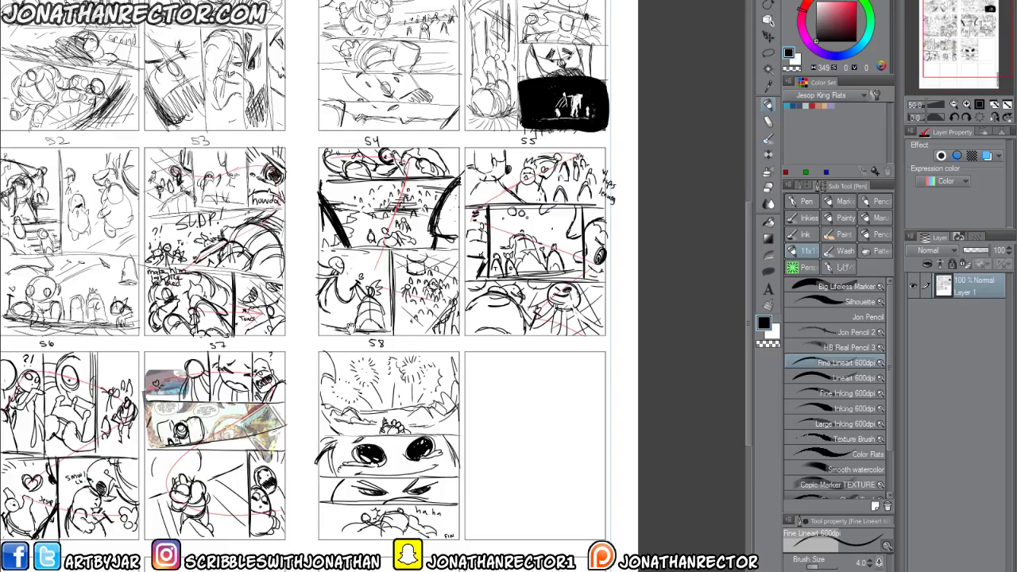
drag(350, 327, 322, 540)
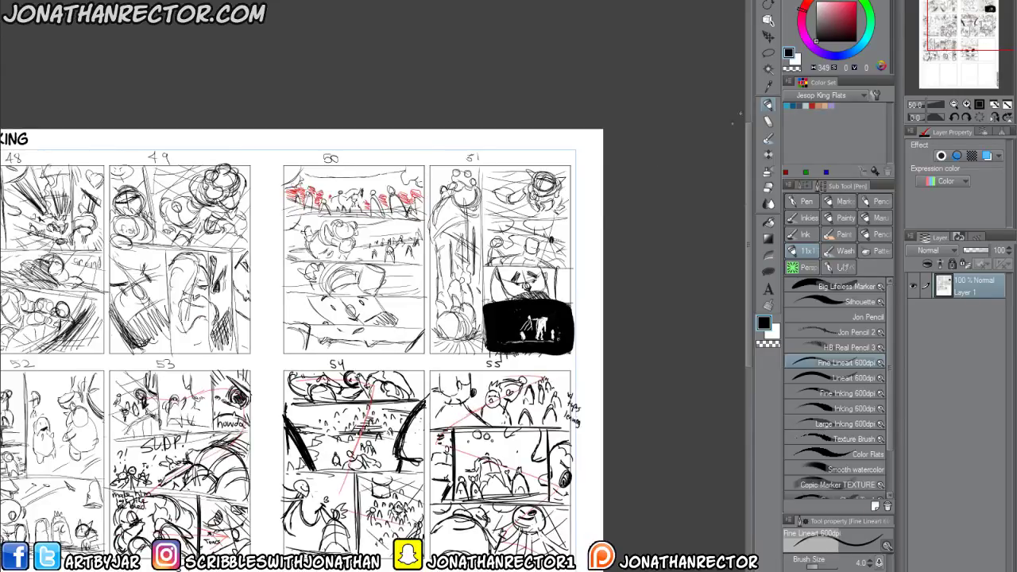
key(m)
mouse_move(430, 160)
mouse_down()
mouse_move(431, 322)
mouse_move(442, 354)
mouse_move(521, 355)
mouse_move(584, 302)
mouse_move(580, 153)
mouse_move(530, 153)
mouse_up()
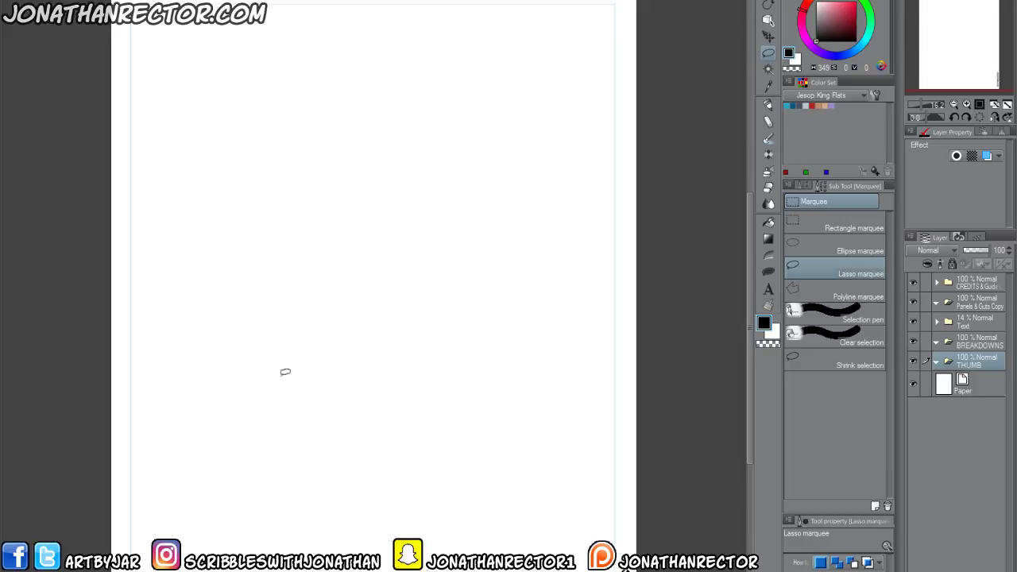
Paste the page 51 thumbnail into the breakdown file's THUMB folder and scale it so its frame fits the page border guide.
key(ctrl+v)
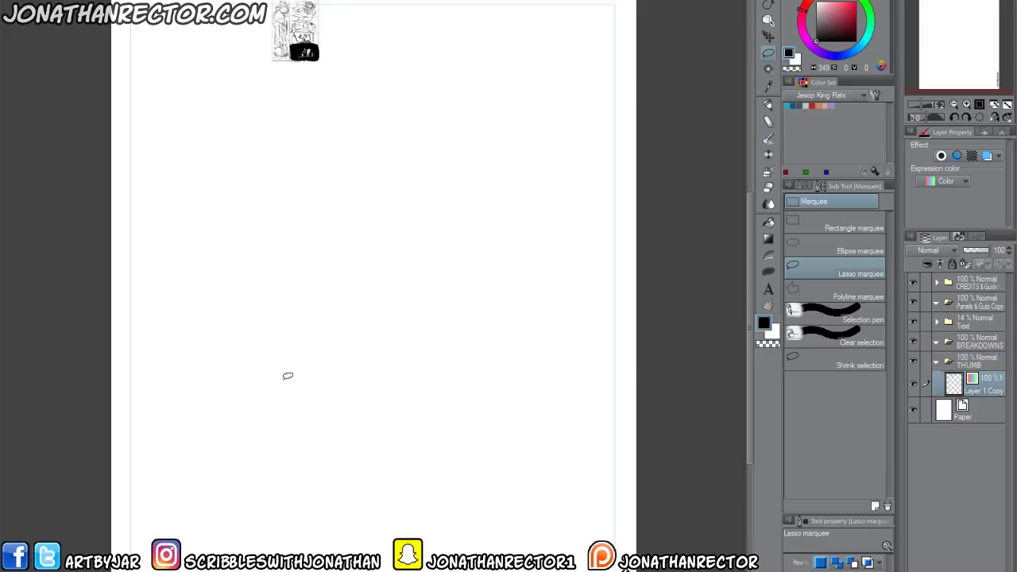
key(ctrl+t)
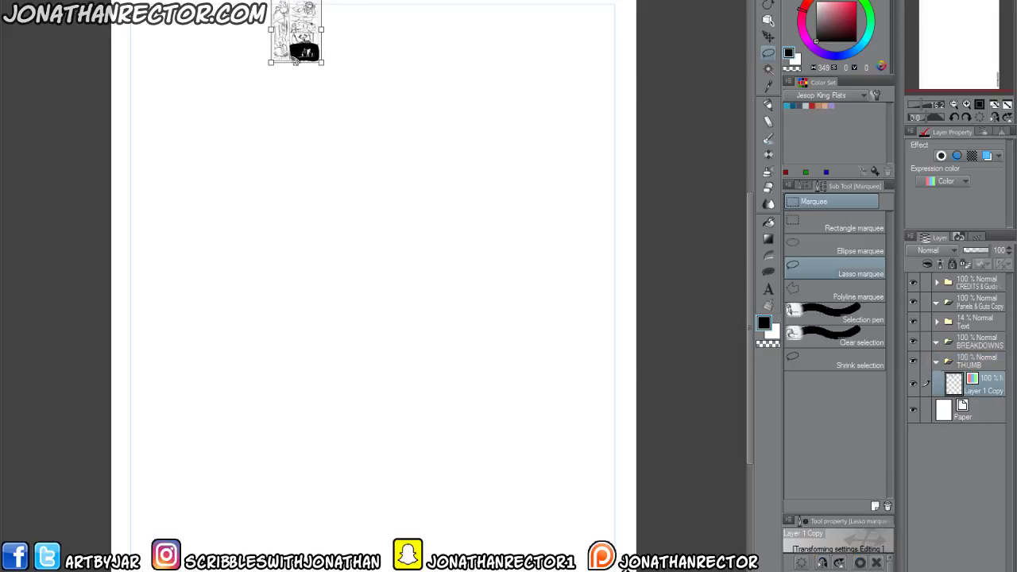
drag(296, 52, 632, 571)
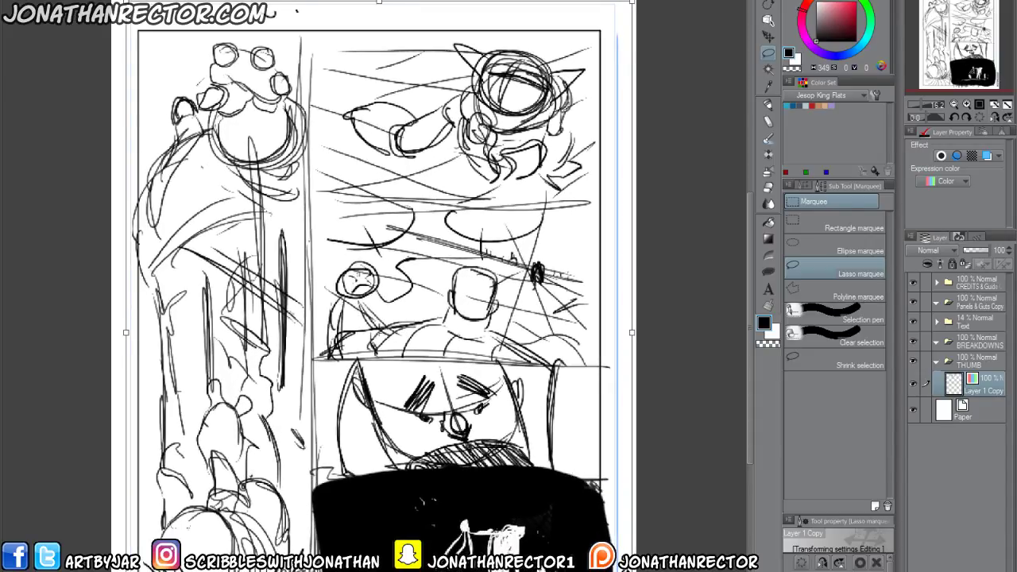
drag(630, 334, 637, 347)
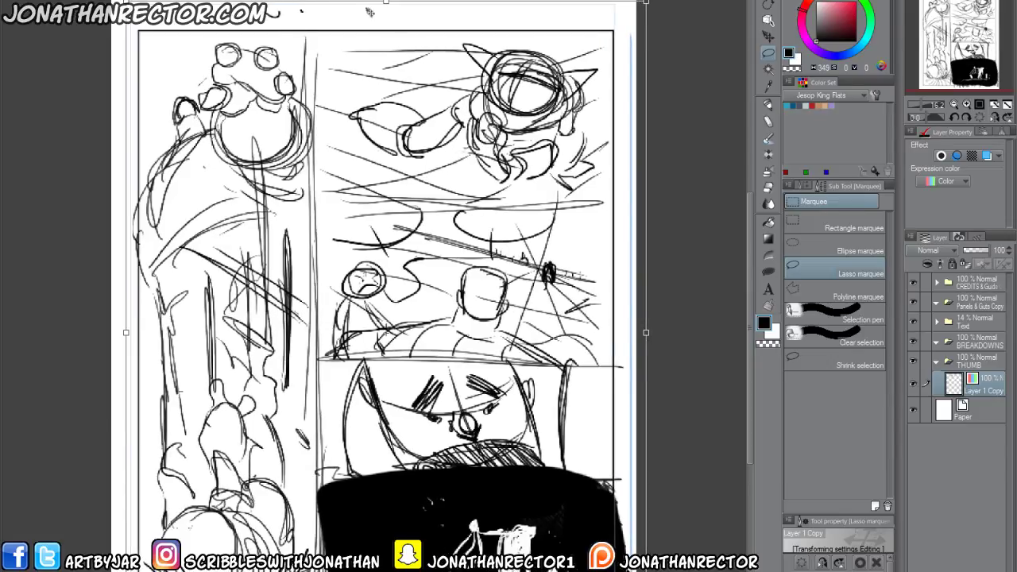
drag(301, 10, 381, 6)
drag(125, 321, 116, 321)
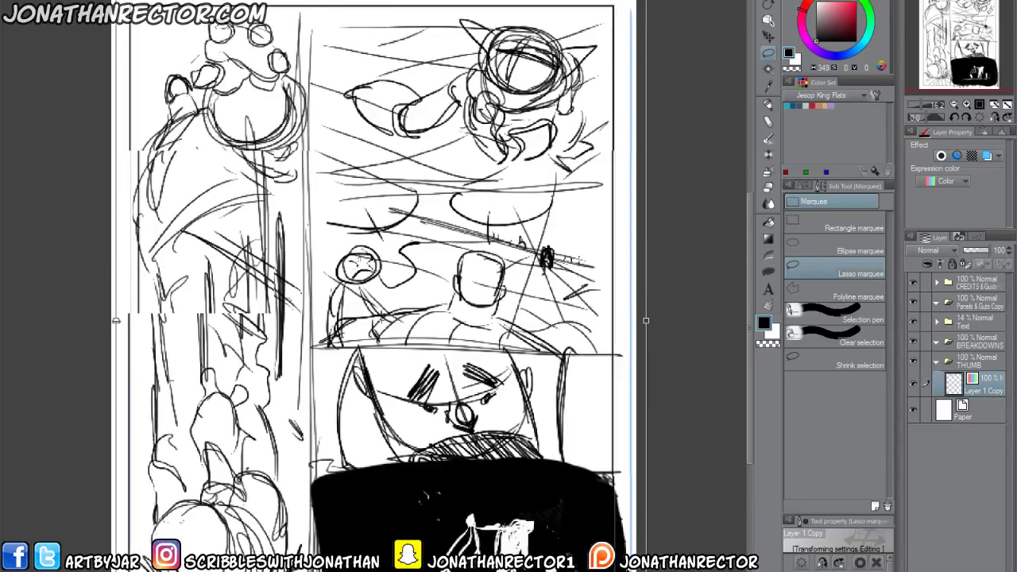
drag(230, 538, 223, 425)
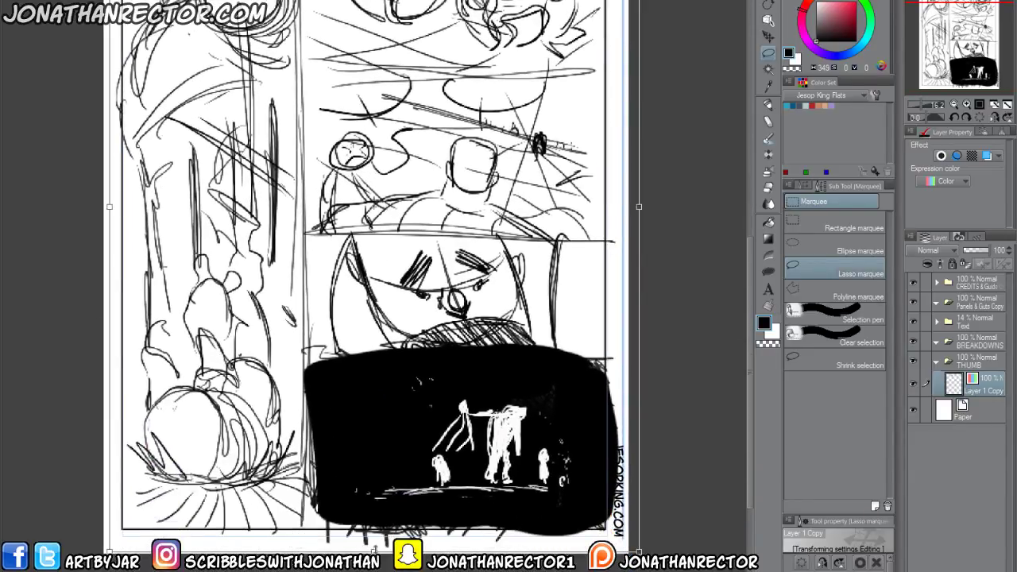
drag(374, 551, 374, 560)
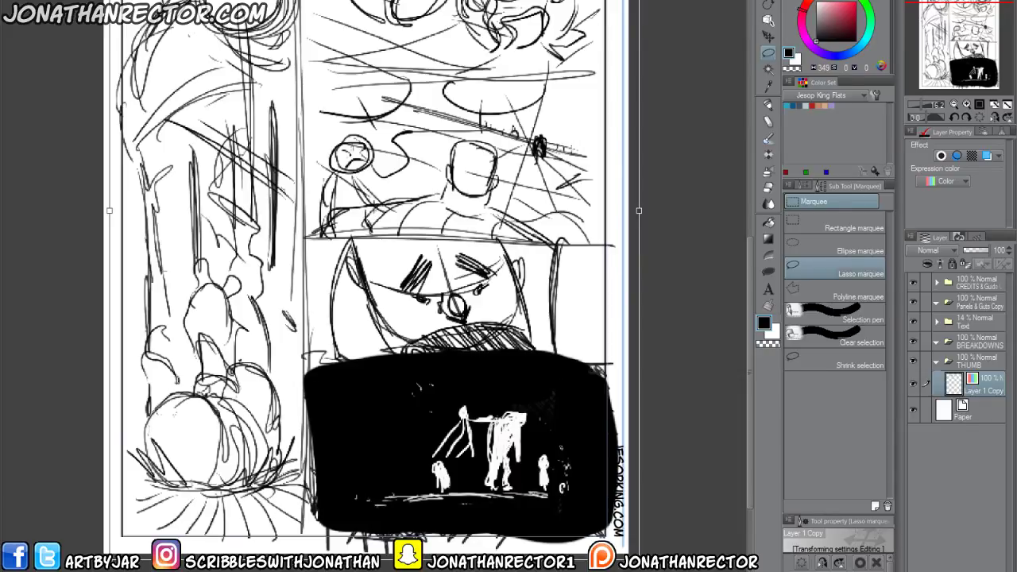
key(Return)
scroll(369, 286, up, 4)
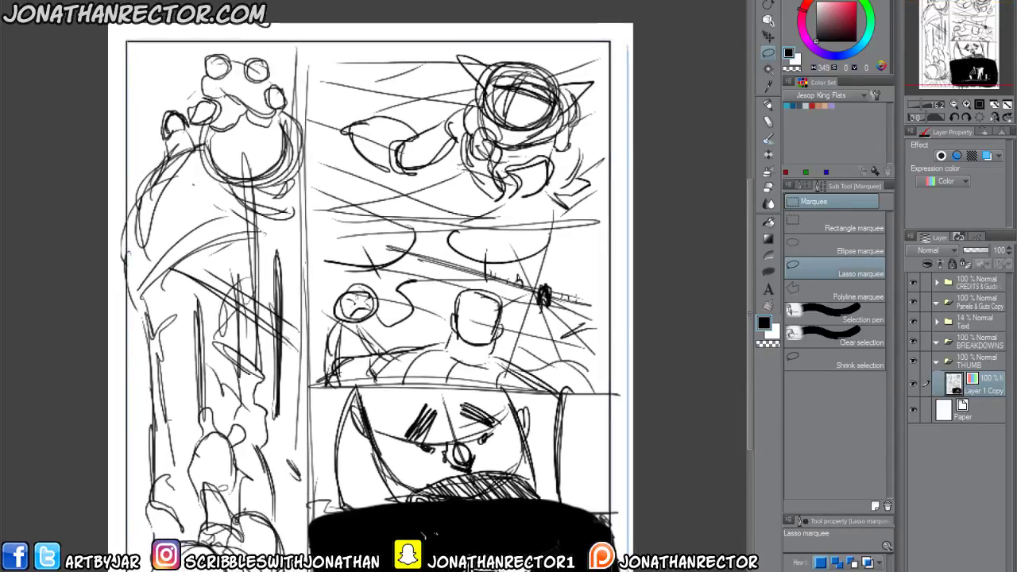
scroll(219, 490, down, 1)
drag(216, 480, 230, 425)
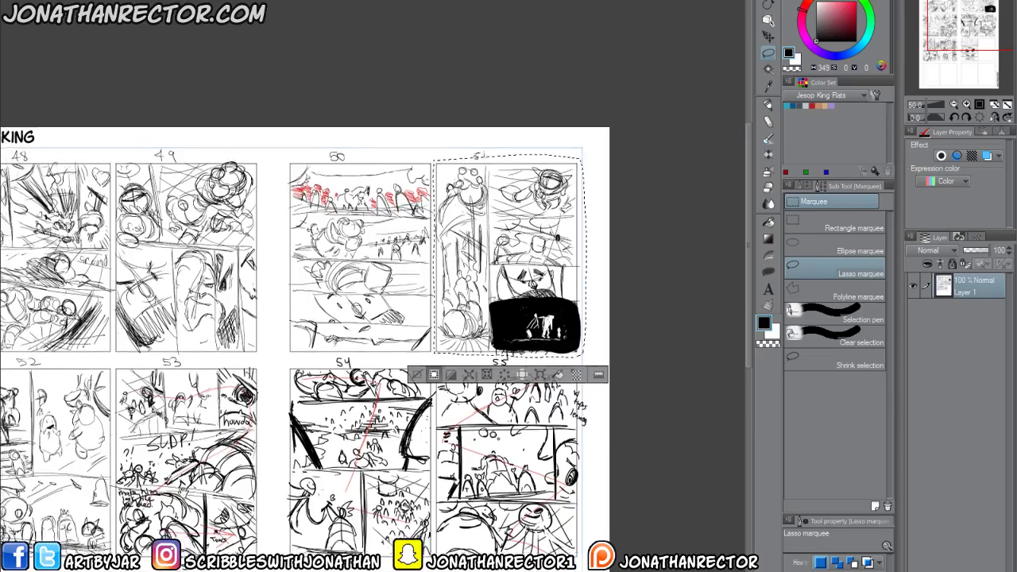
Select the page 52 thumbnail on the thumbnail sheet with the Rectangle marquee.
key(ctrl+0)
click(795, 222)
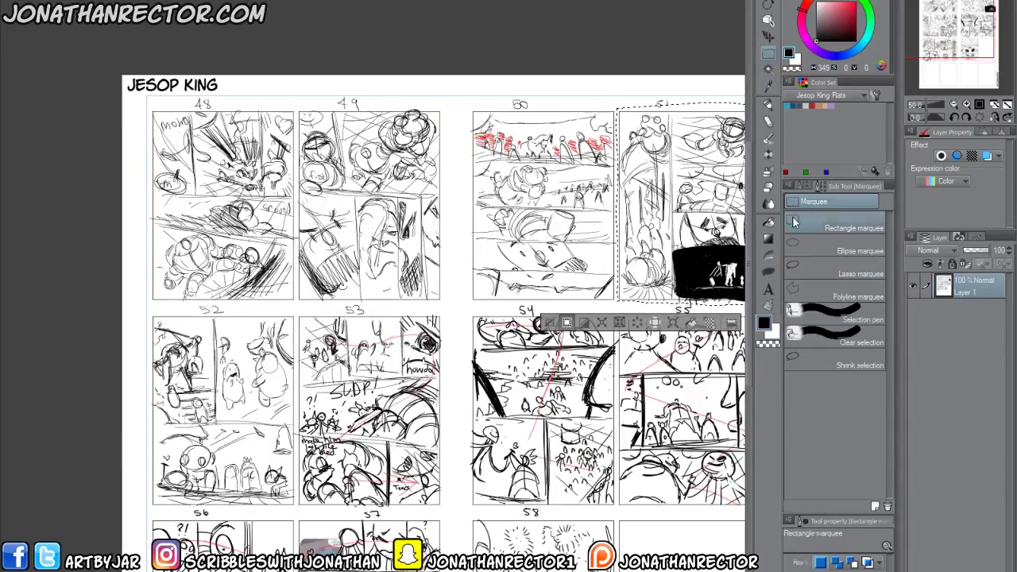
click(176, 311)
drag(147, 313, 295, 507)
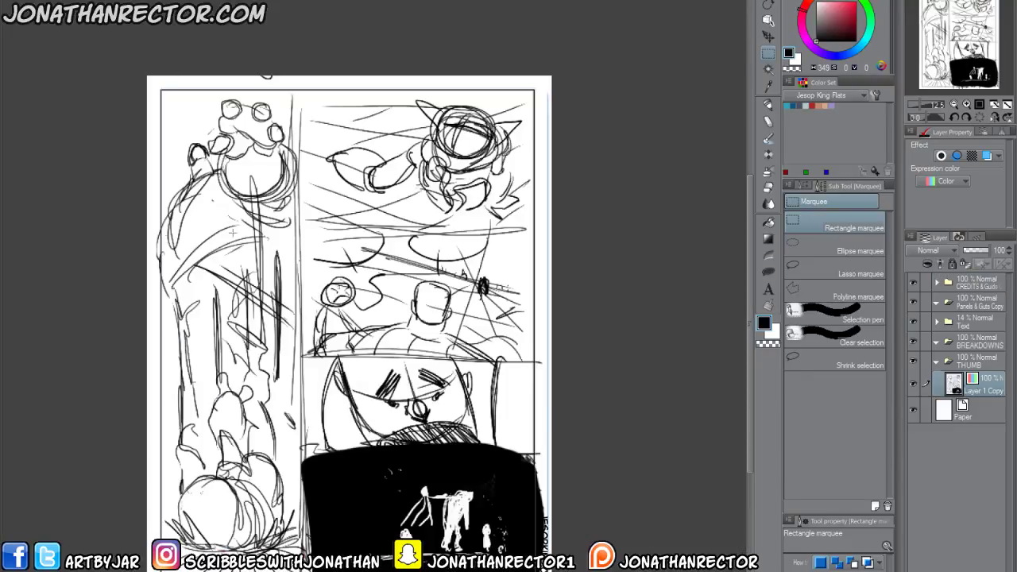
Replace the page 51 thumbnail in the THUMB folder with the page 52 one, scaled so its frame fits the page border guide.
key(ctrl+z)
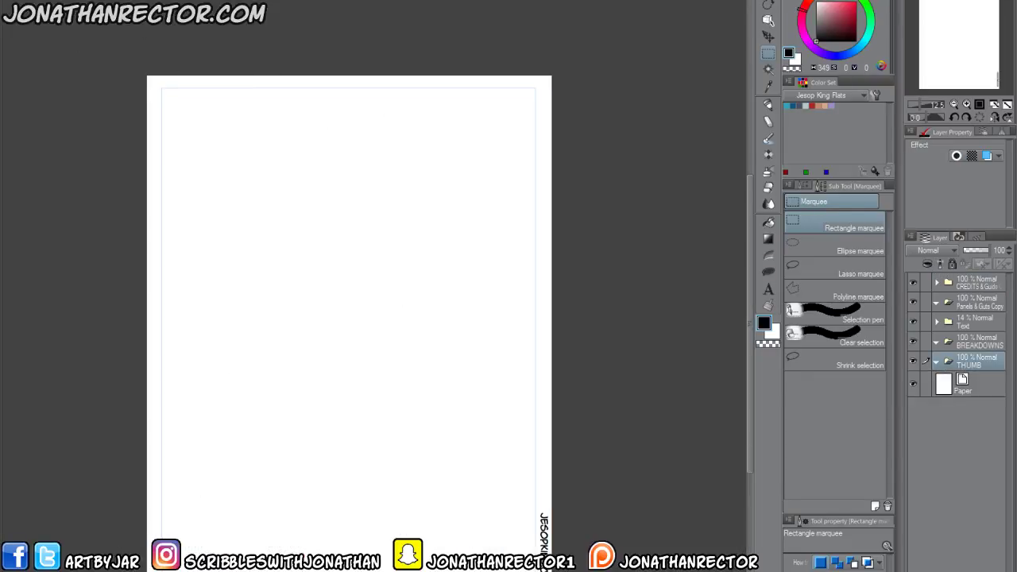
key(ctrl+y)
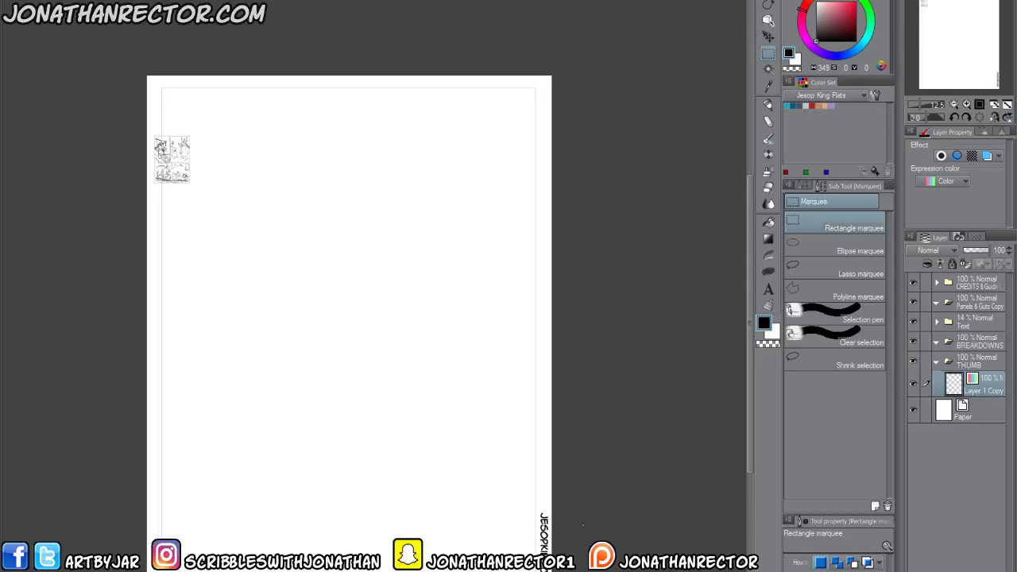
key(ctrl+t)
drag(189, 183, 535, 571)
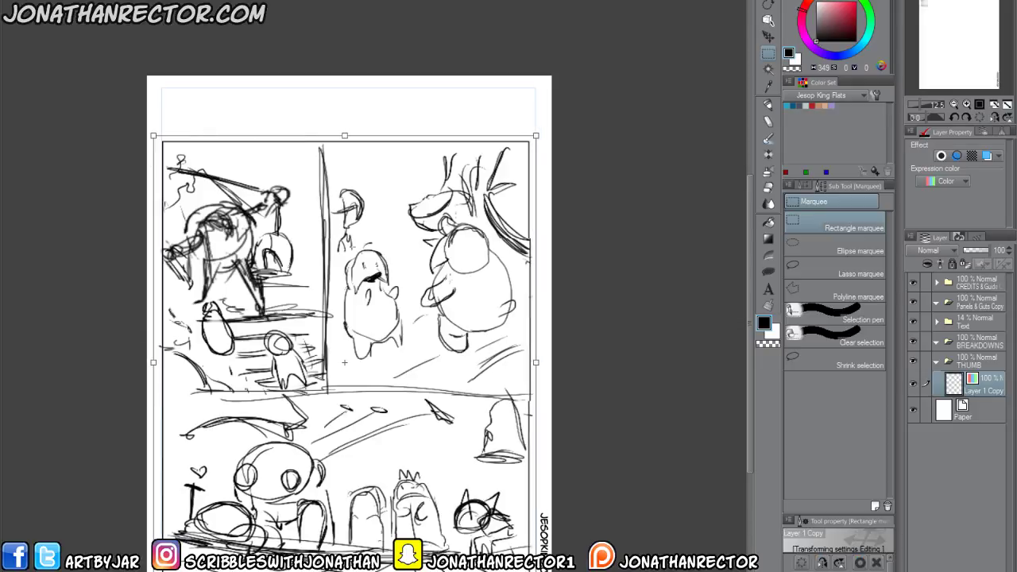
drag(153, 136, 151, 80)
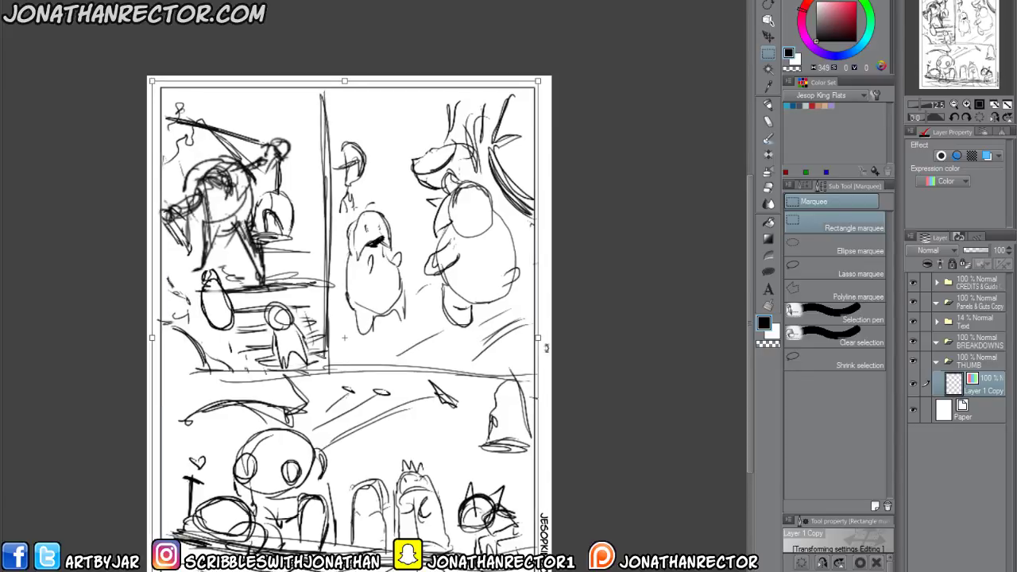
drag(545, 347, 559, 451)
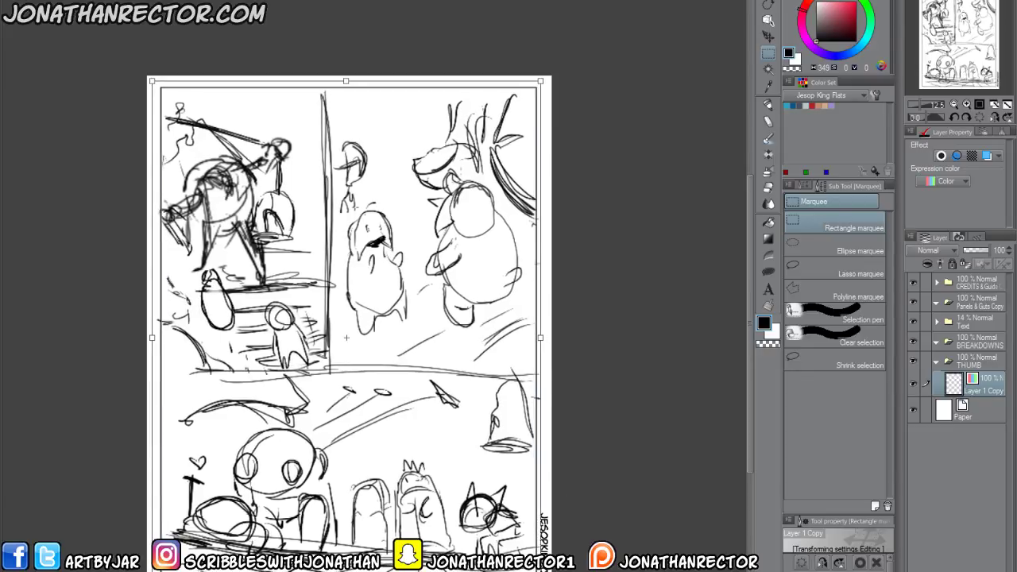
key(Return)
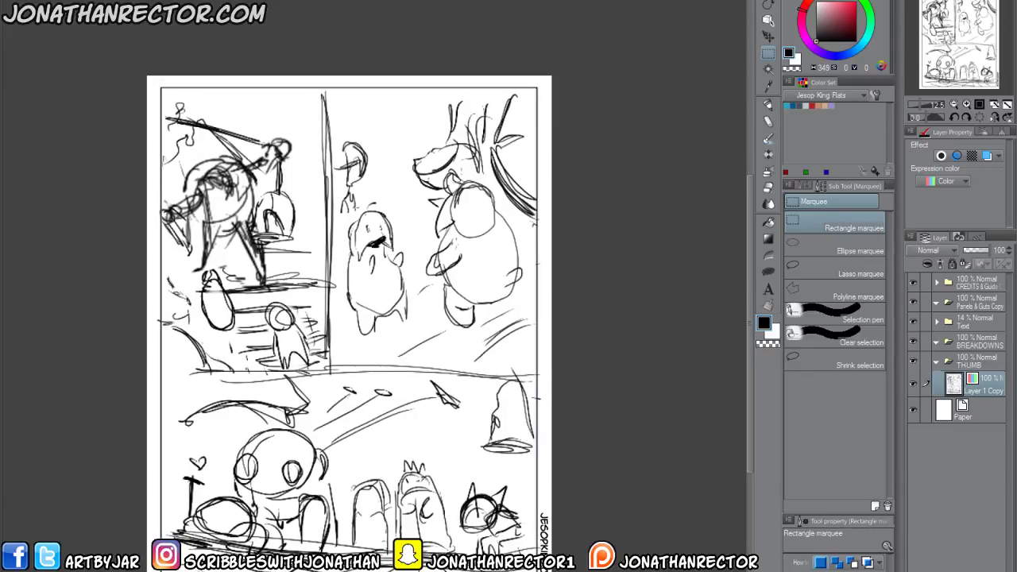
Save the page as JK_Chap1_pg52.clip in the 4Breakdowns folder.
click(11, 3)
click(34, 58)
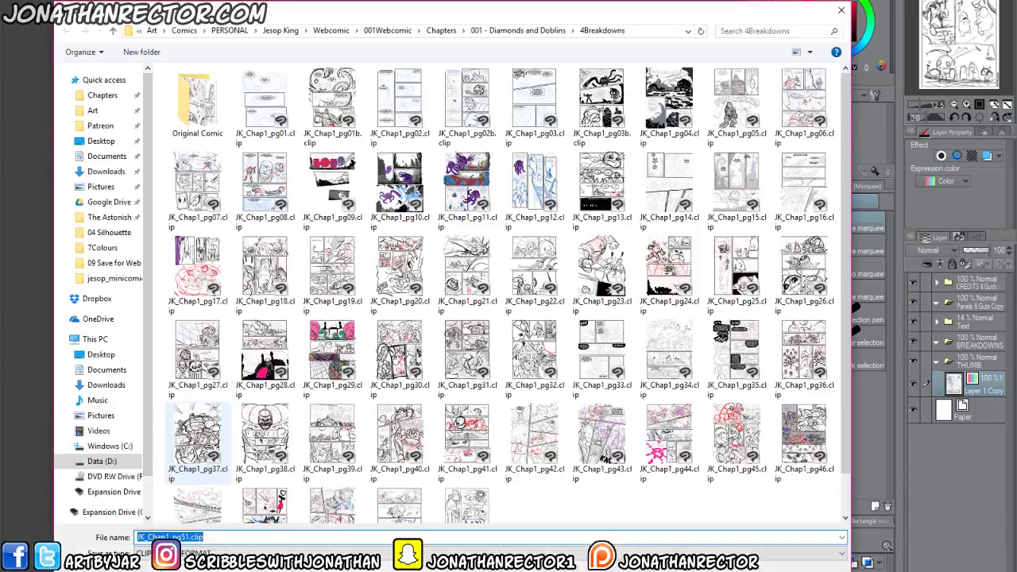
click(204, 538)
click(194, 537)
key(BackSpace)
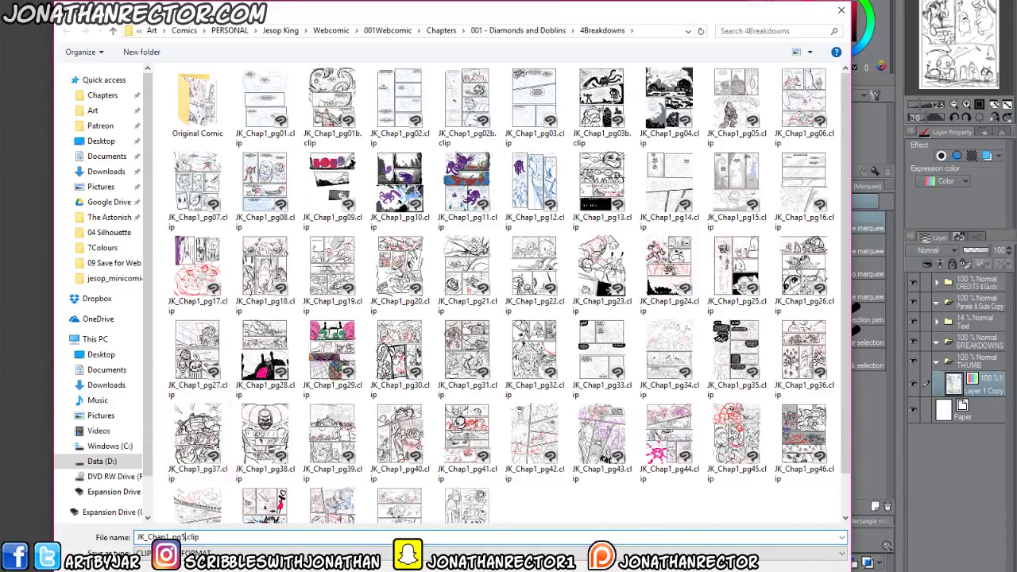
text(2)
key(Return)
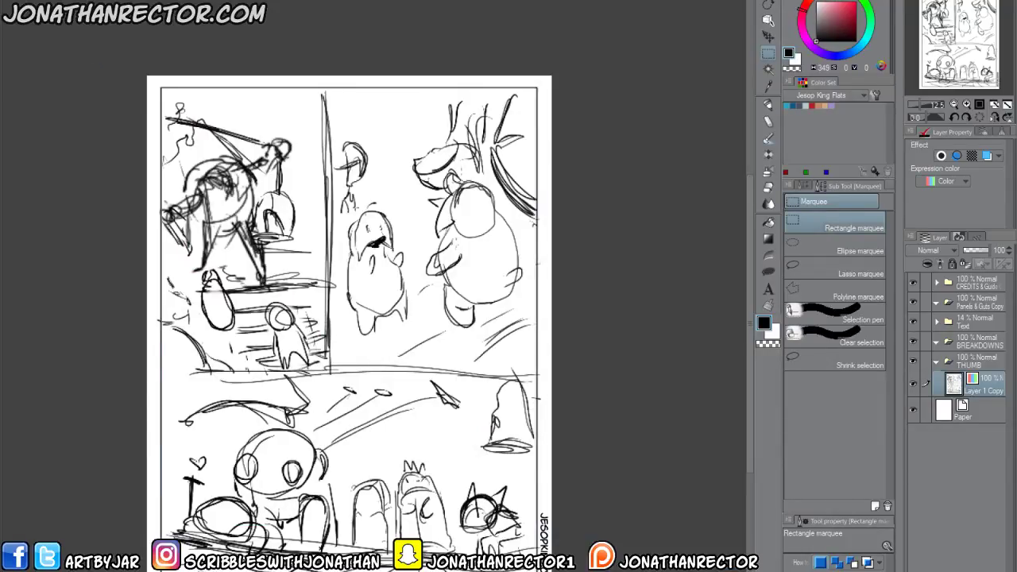
Select the page 53 thumbnail on the thumbnail sheet with the Rectangle marquee and return to the breakdown file.
key(ctrl+w)
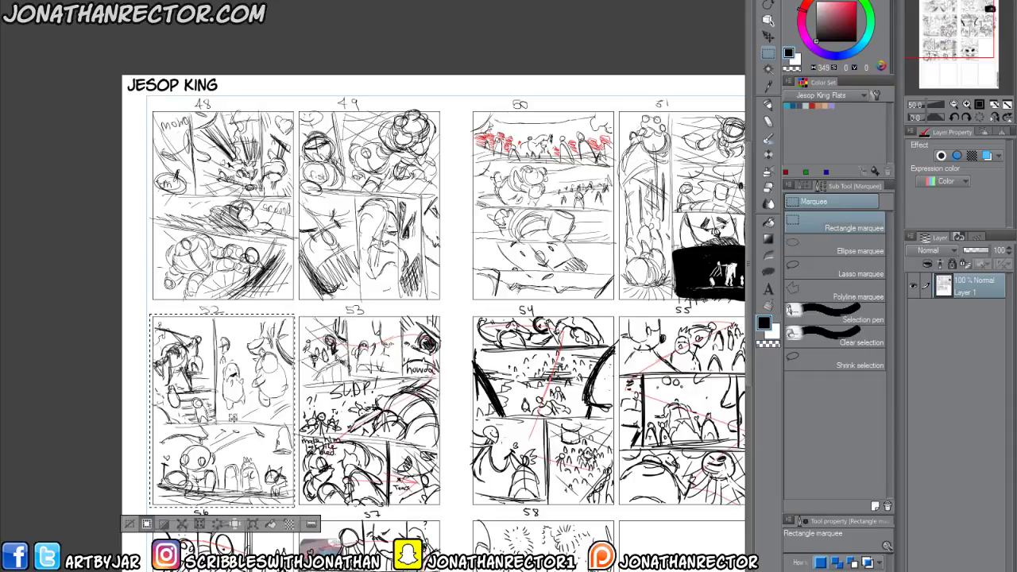
drag(233, 419, 380, 436)
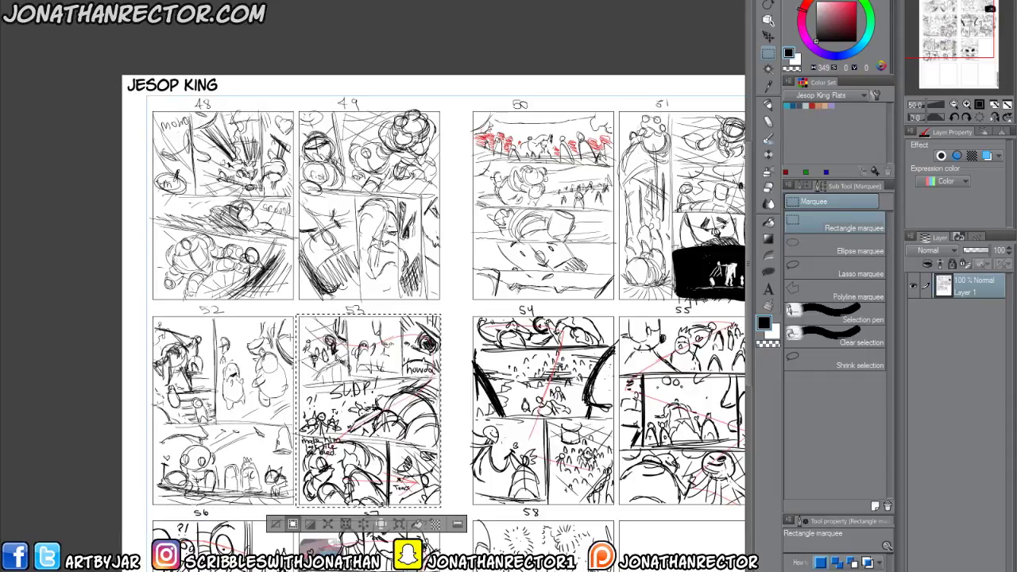
key(ctrl+Tab)
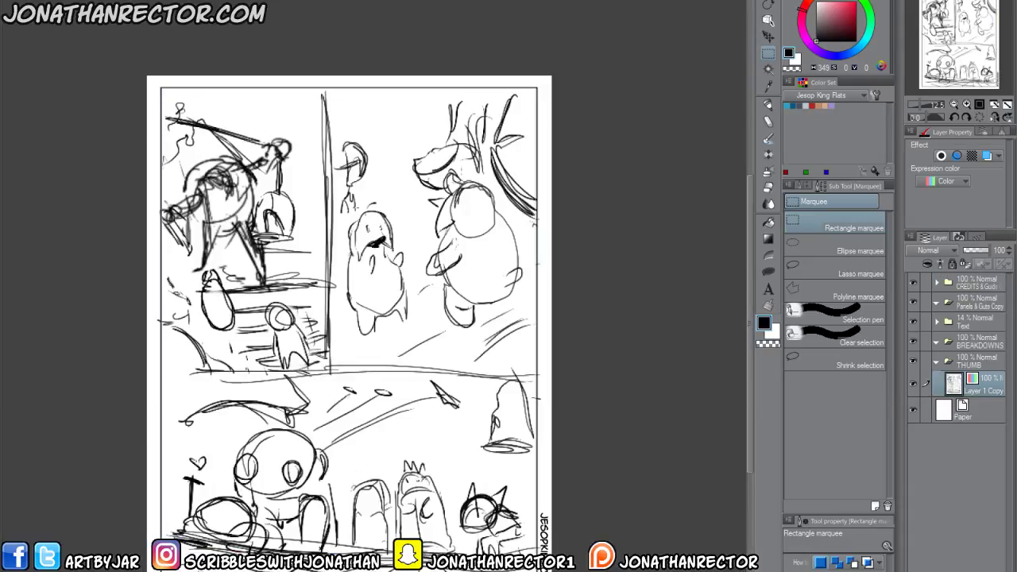
Replace the page 52 thumbnail in the THUMB folder with the page 53 one, scaled so its frame fits the page border guide.
key(Delete)
key(ctrl+v)
key(ctrl+t)
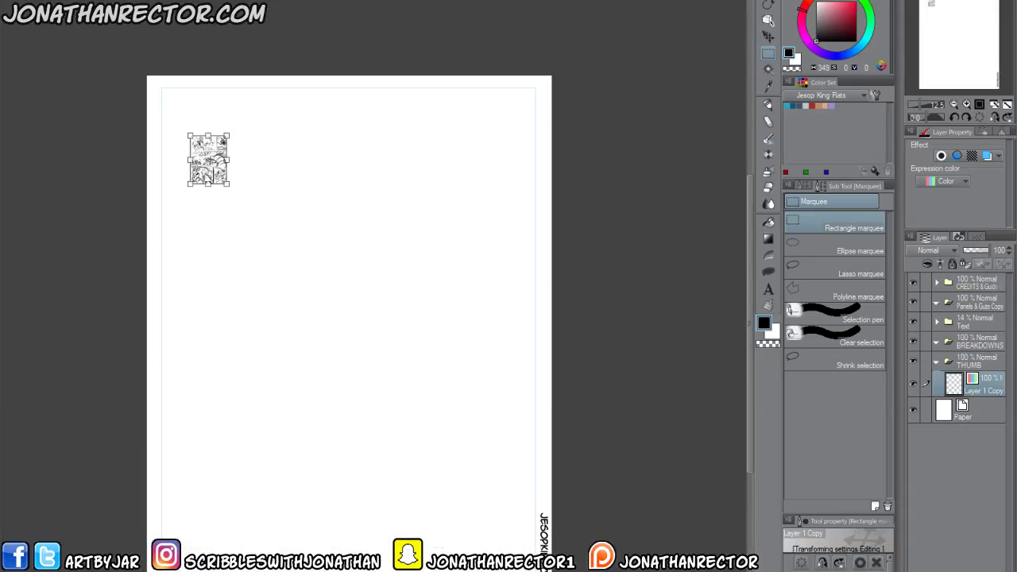
mouse_move(226, 187)
mouse_down()
mouse_move(452, 479)
mouse_move(544, 571)
mouse_up()
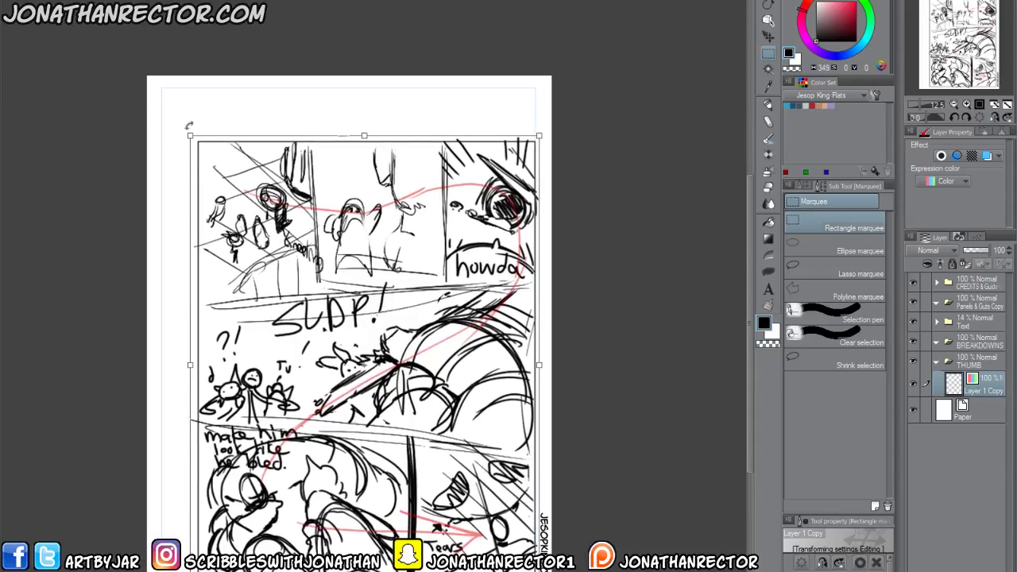
drag(189, 137, 150, 80)
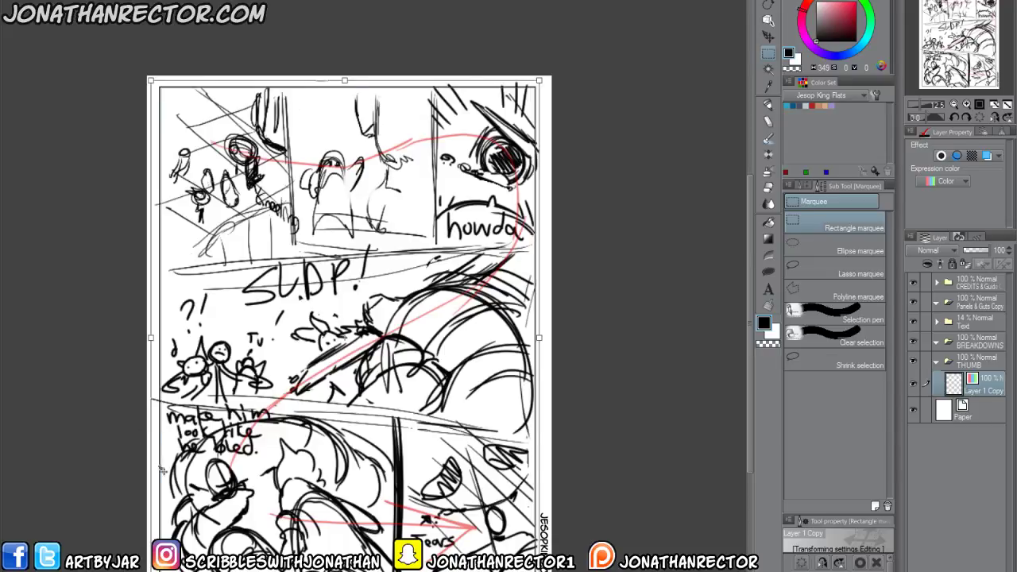
key(Return)
Save the page as JK_Chap1_pg53.clip in the 4Breakdowns folder.
click(18, 3)
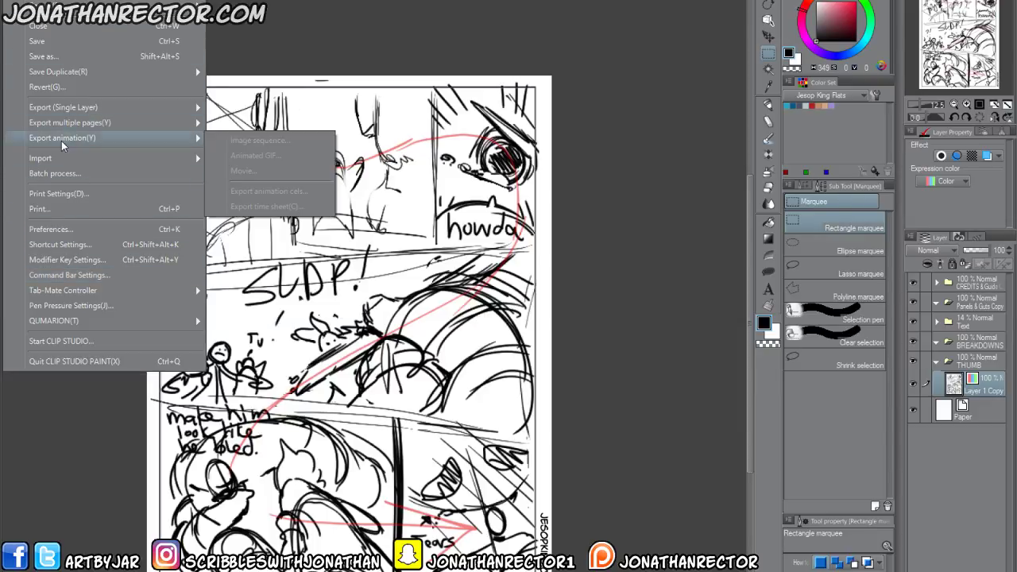
click(45, 57)
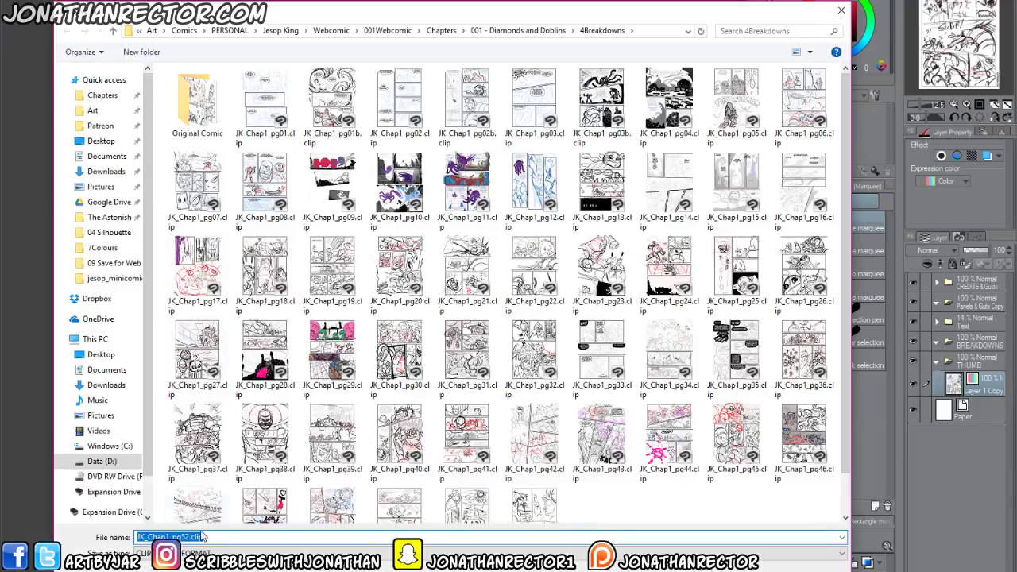
click(189, 537)
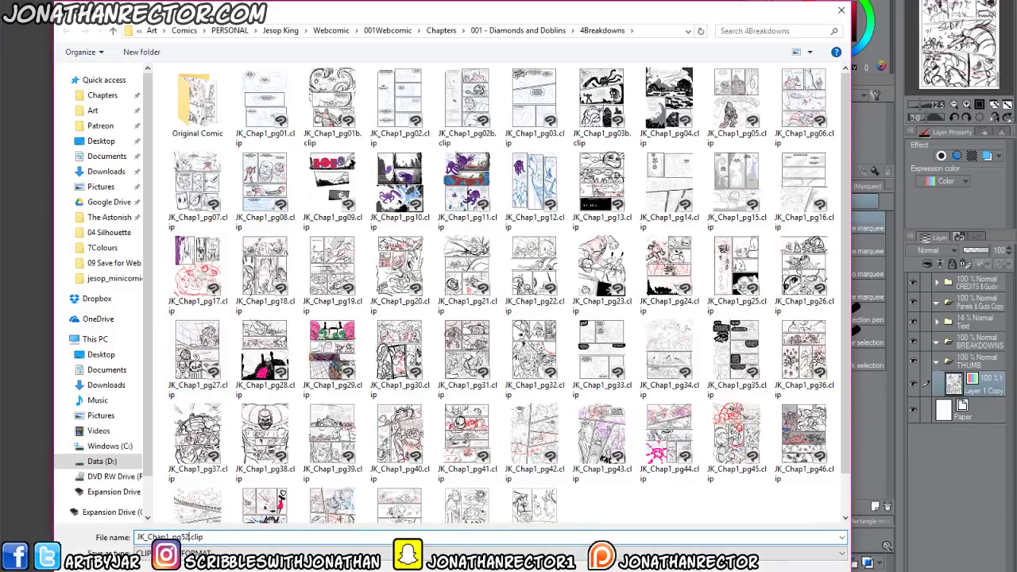
key(BackSpace)
text(3)
key(Return)
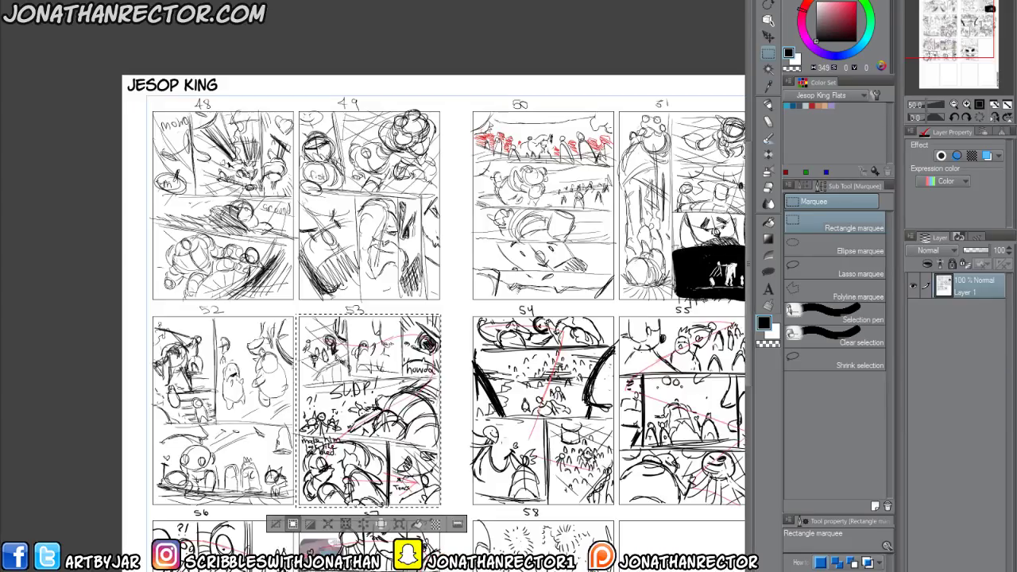
Replace the page 53 thumbnail with the page 54 one from the thumbnail sheet, scaled so its frame fits the page border guide.
drag(337, 431, 513, 456)
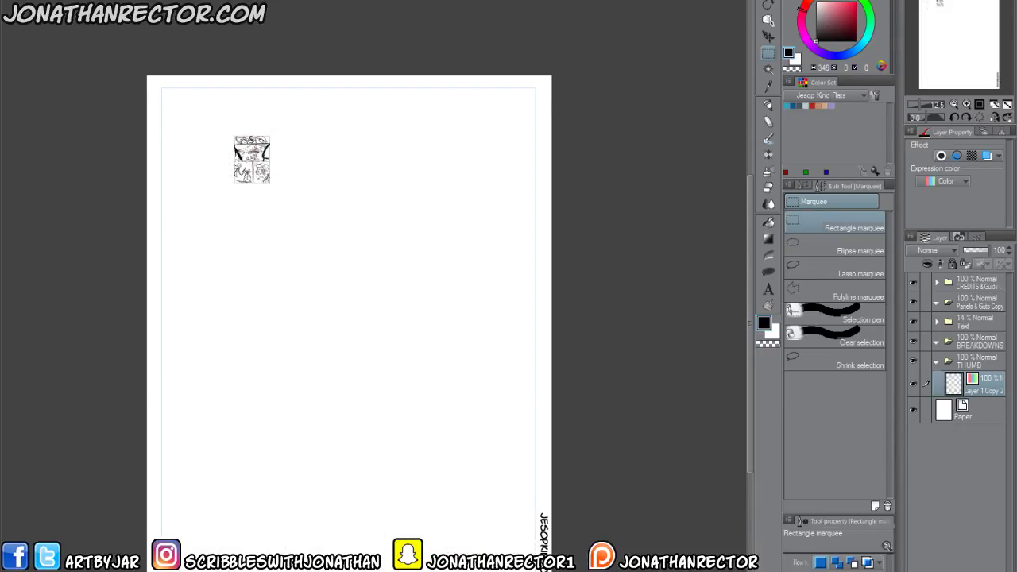
key(ctrl+t)
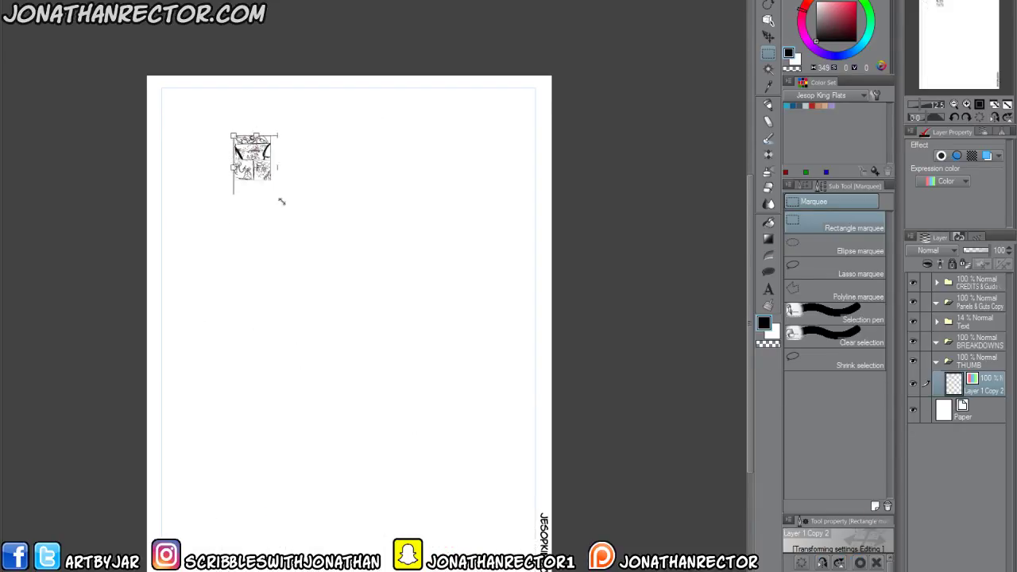
drag(271, 184, 537, 568)
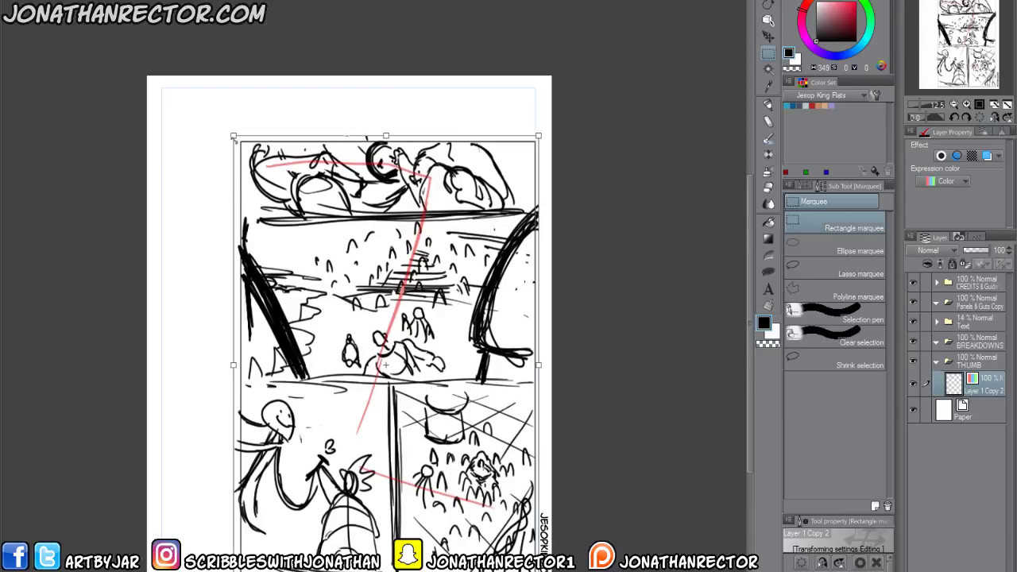
drag(233, 136, 151, 80)
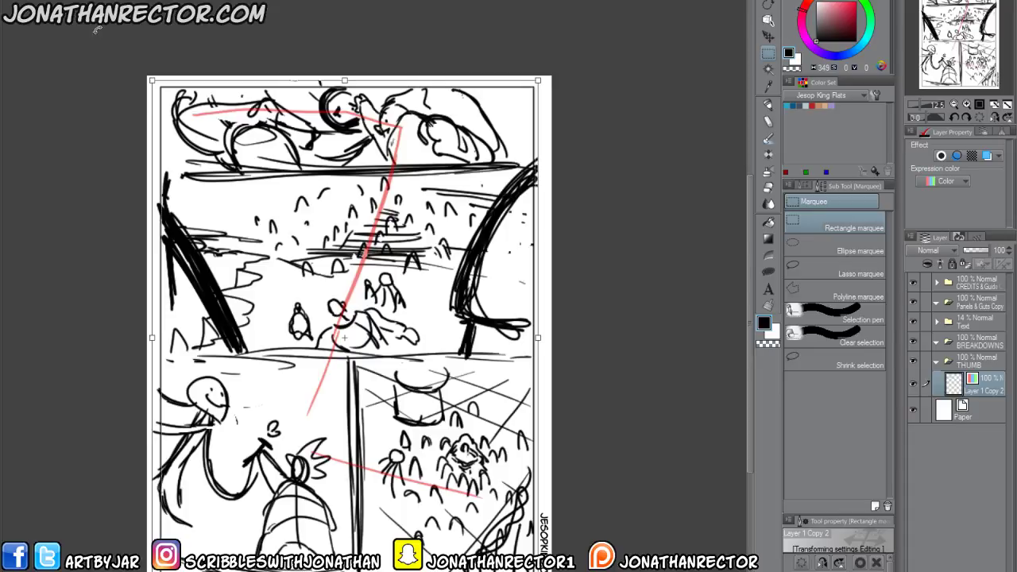
key(Return)
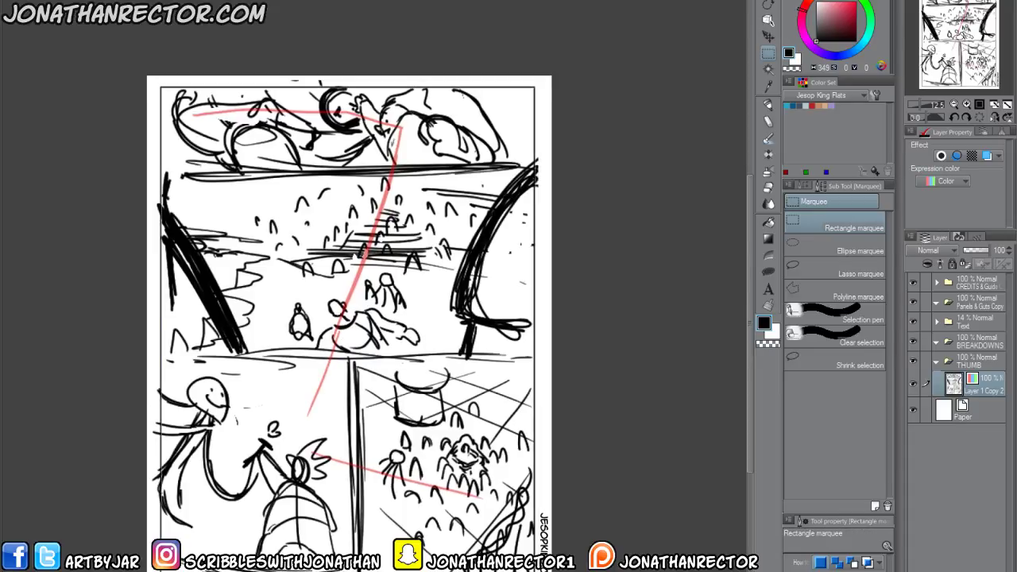
Save the page as JK_Chap1_pg54.clip in the 4Breakdowns folder.
key(alt+f)
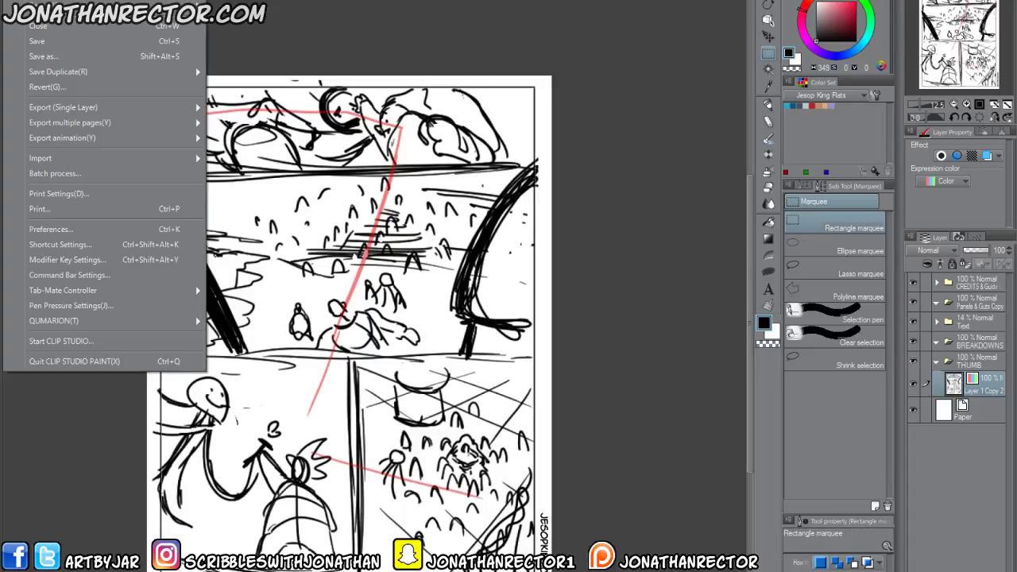
click(42, 58)
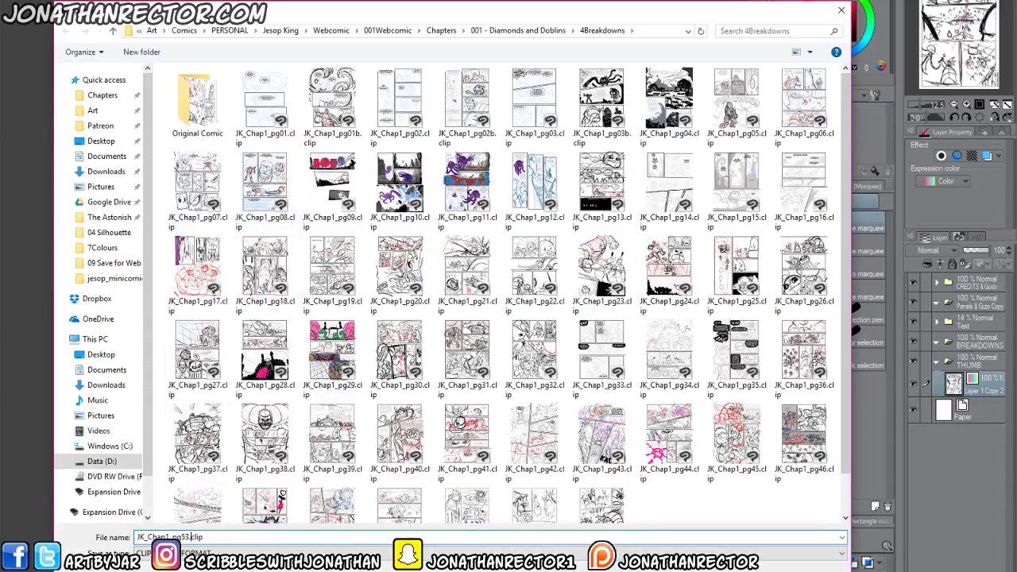
key(BackSpace)
key(Return)
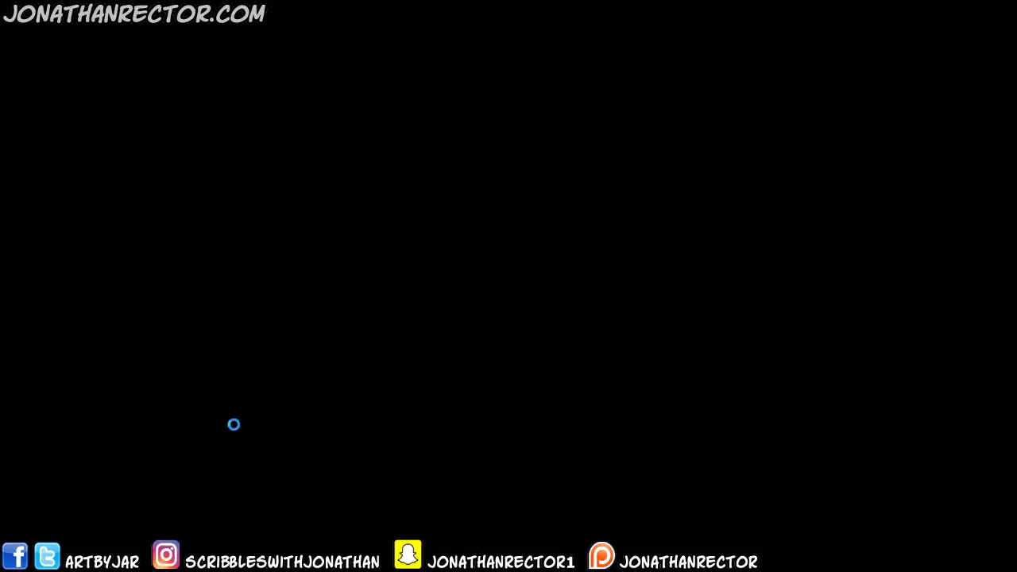
Clear the page 54 thumbnail from the breakdown and select the page 55 thumbnail on the sheet, including its handwritten margin note.
key(Delete)
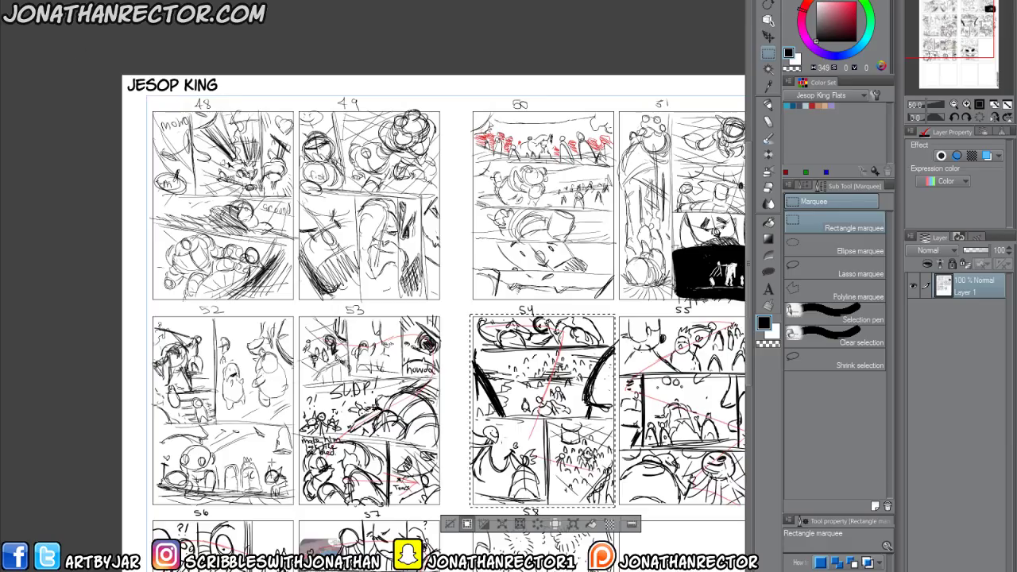
drag(272, 462, 95, 389)
drag(353, 403, 501, 413)
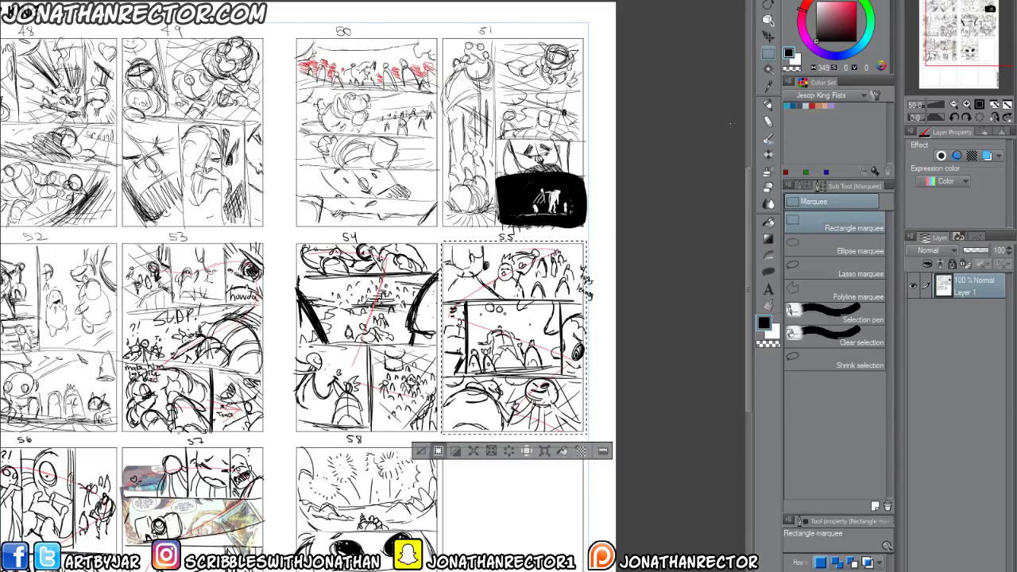
drag(567, 241, 601, 312)
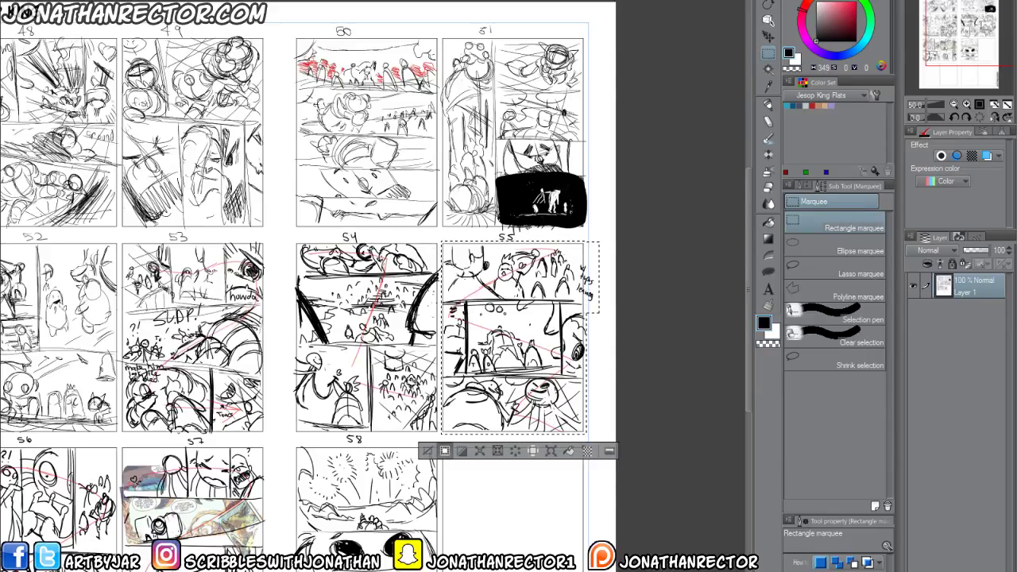
Paste the page 55 thumbnail into the breakdown's THUMB folder and merge it with the emptied layer.
click(135, 3)
key(ctrl+v)
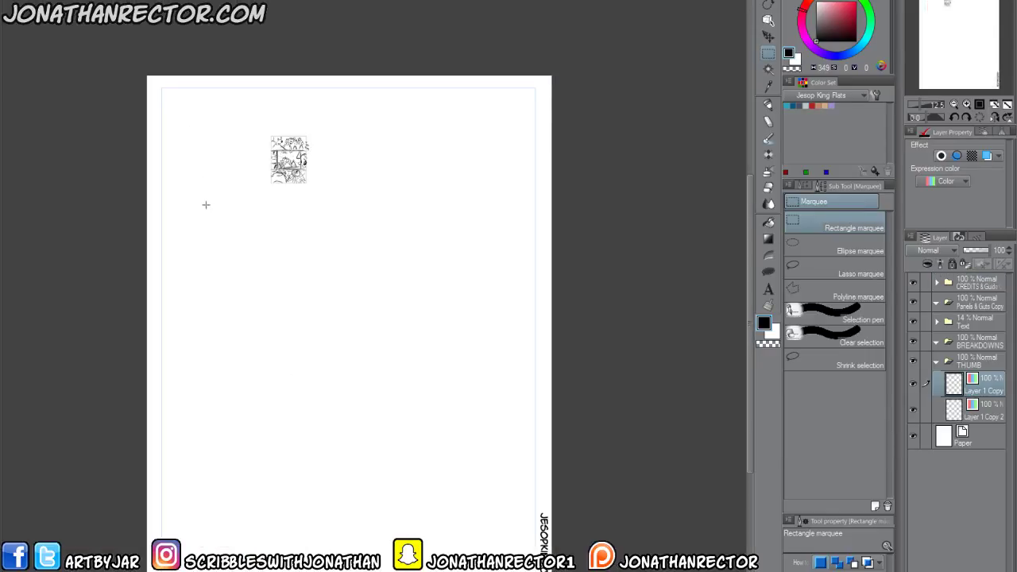
shift+click(985, 412)
key(shift+alt+e)
Enlarge the page 55 thumbnail and align the upper-left corner of its frame with the page border guide.
key(ctrl+t)
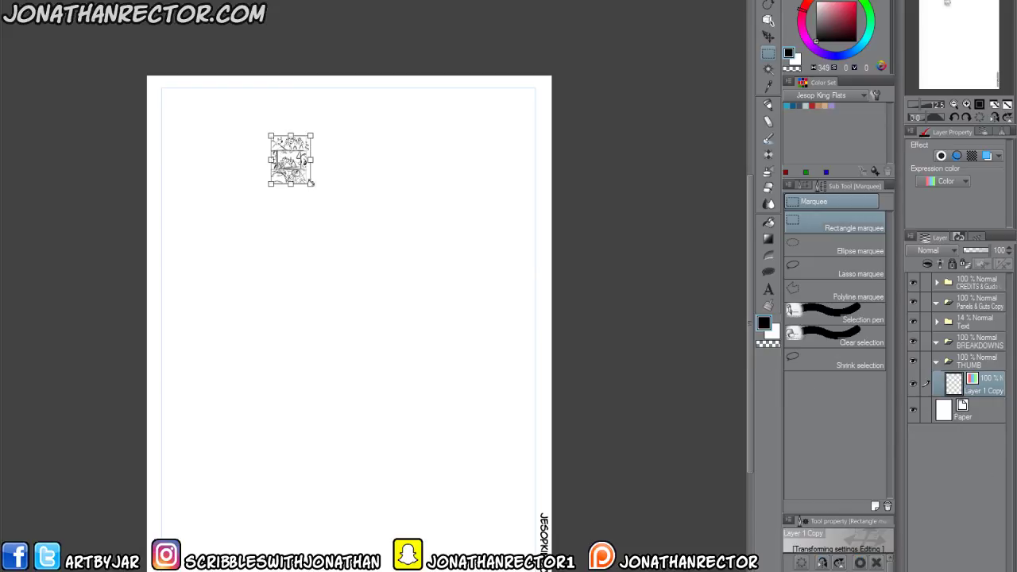
drag(311, 184, 560, 571)
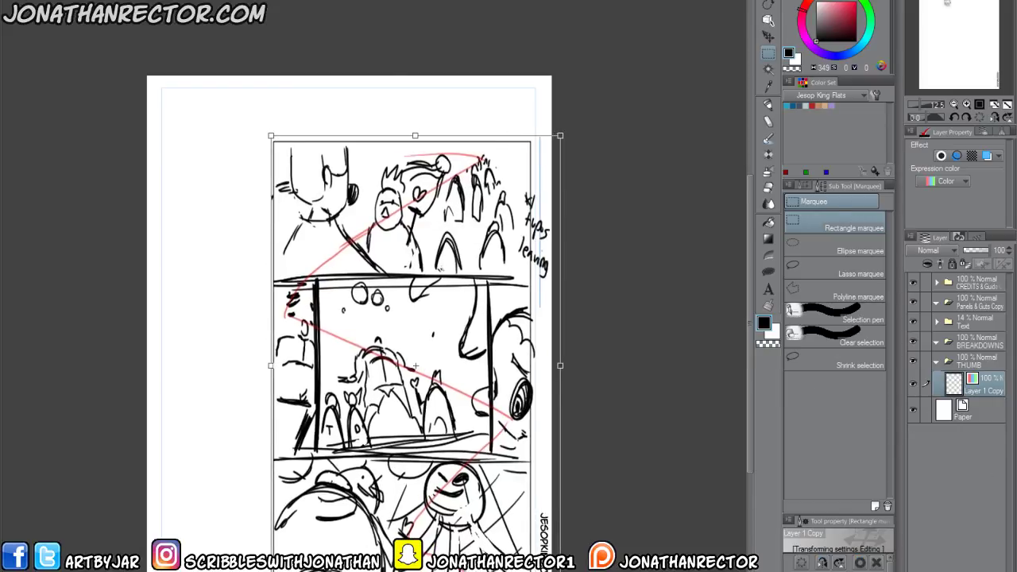
drag(271, 136, 157, 82)
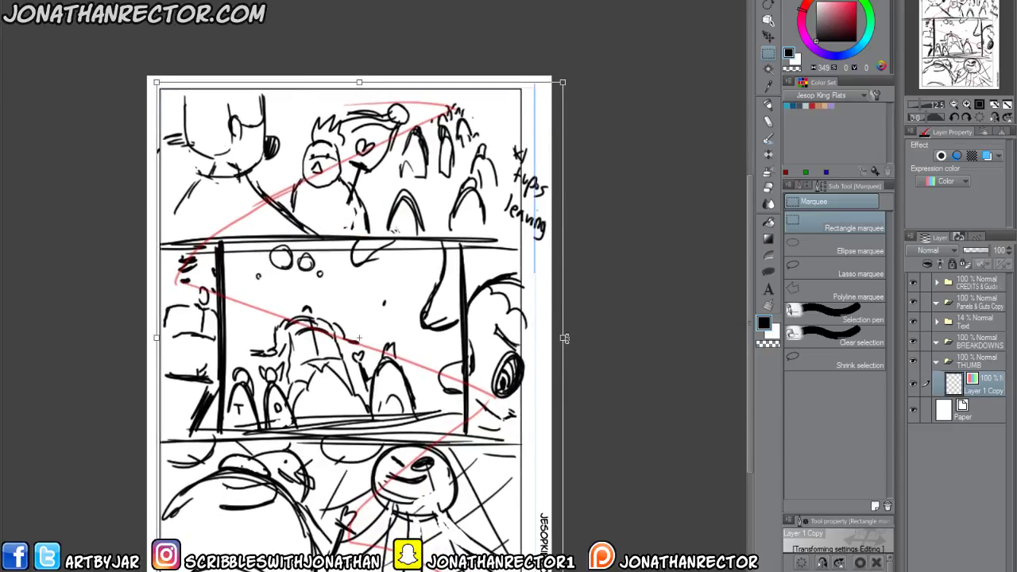
drag(563, 338, 565, 337)
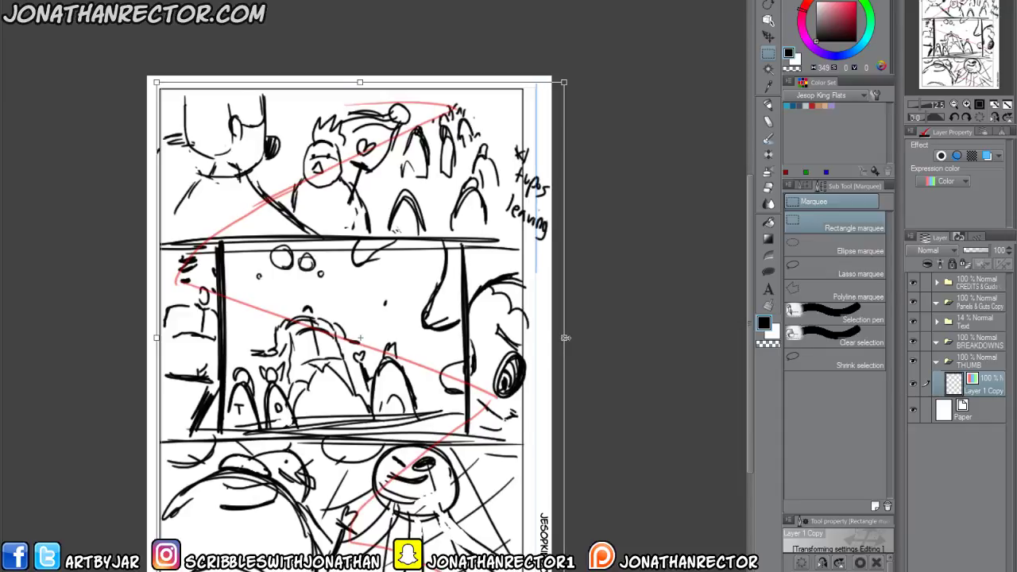
Lasso the handwritten note beside the first panel, cut and paste it onto its own layer, and deselect.
click(768, 53)
click(835, 269)
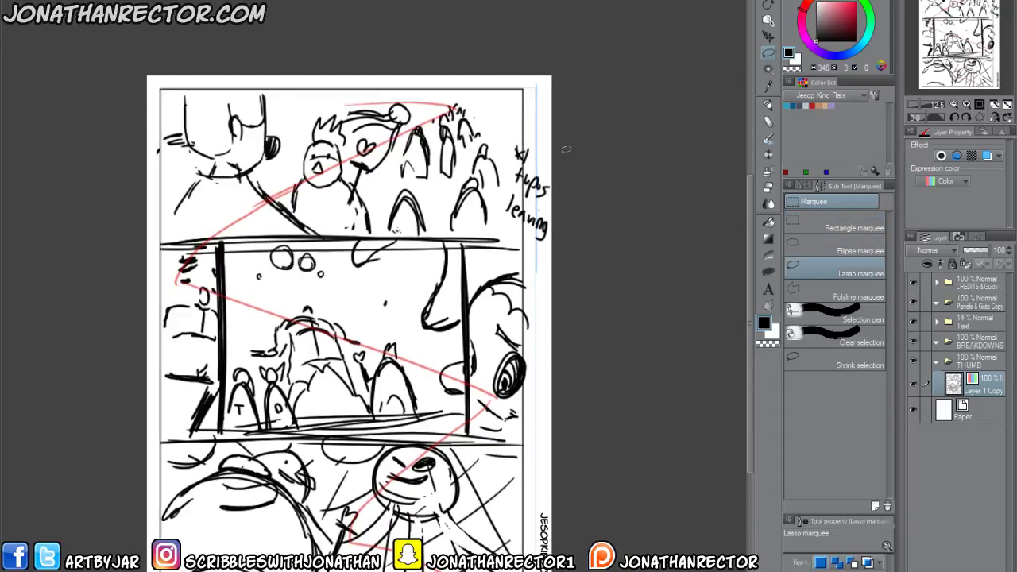
mouse_move(534, 158)
mouse_down()
mouse_move(558, 189)
mouse_move(505, 172)
mouse_move(537, 152)
mouse_up()
mouse_move(530, 196)
mouse_down()
mouse_move(506, 151)
mouse_move(531, 193)
mouse_up()
key(ctrl+x)
key(ctrl+v)
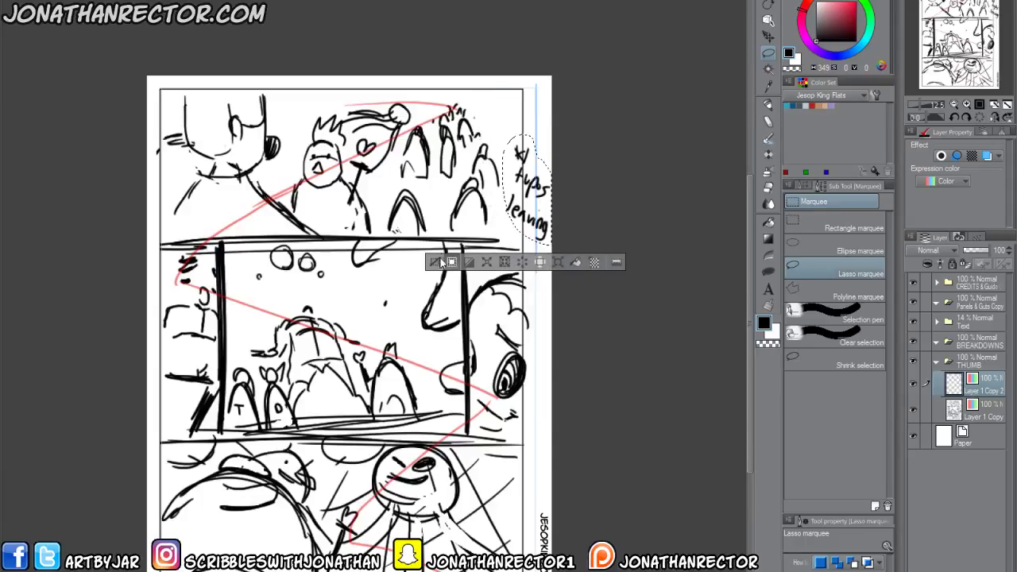
click(441, 261)
click(922, 251)
click(914, 288)
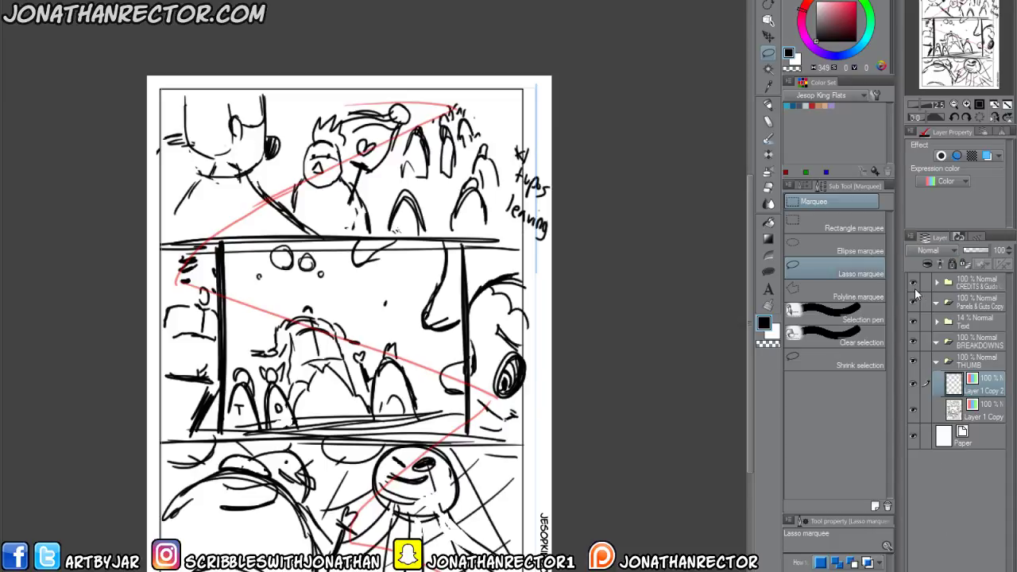
Stretch the page 55 thumbnail layer horizontally so its frame fits the width of the page border guide.
click(952, 417)
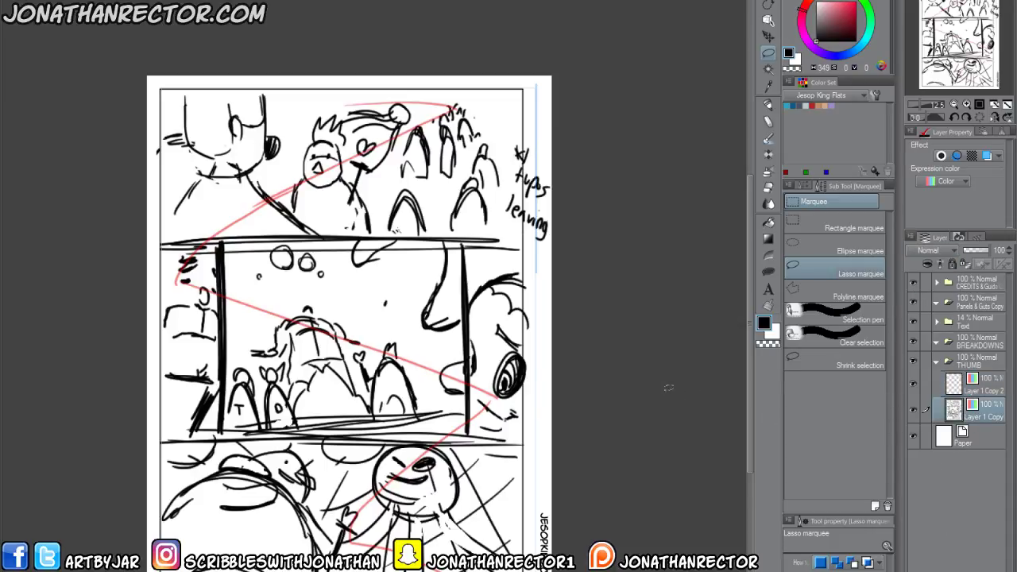
key(ctrl+t)
drag(564, 340, 581, 339)
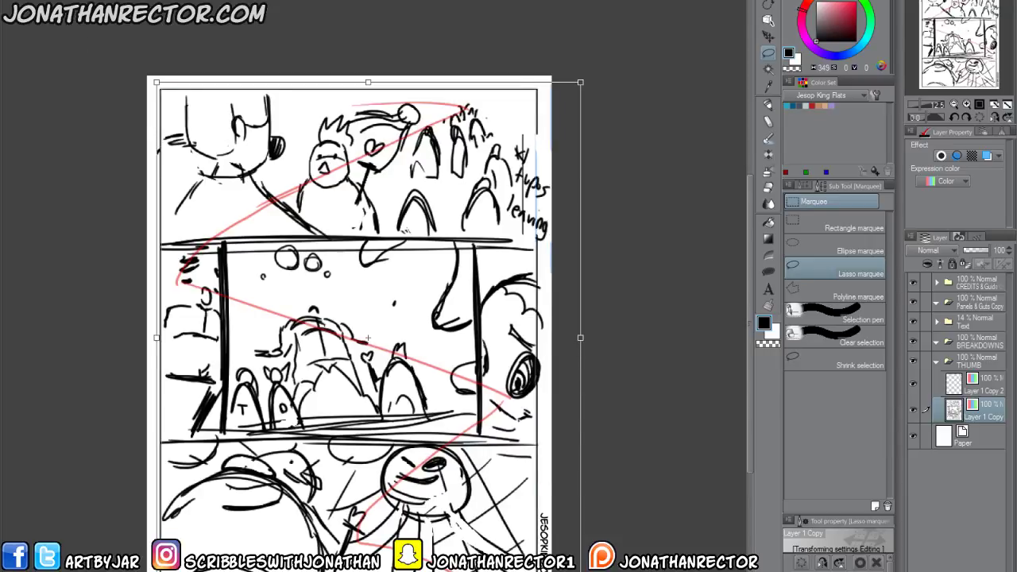
key(Return)
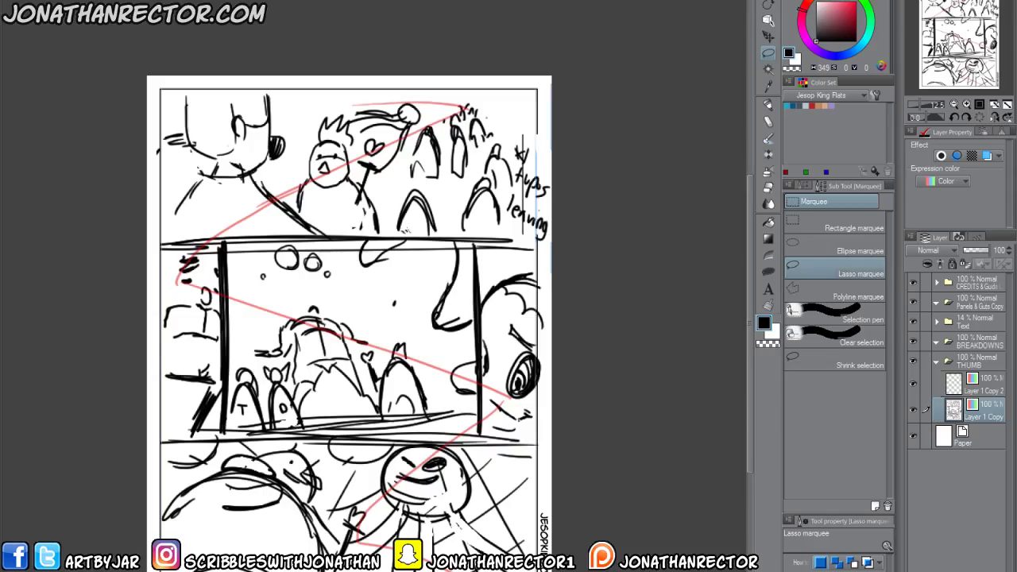
Save the page as JK_Chap1_pg55.clip in the 4Breakdowns folder.
click(12, 6)
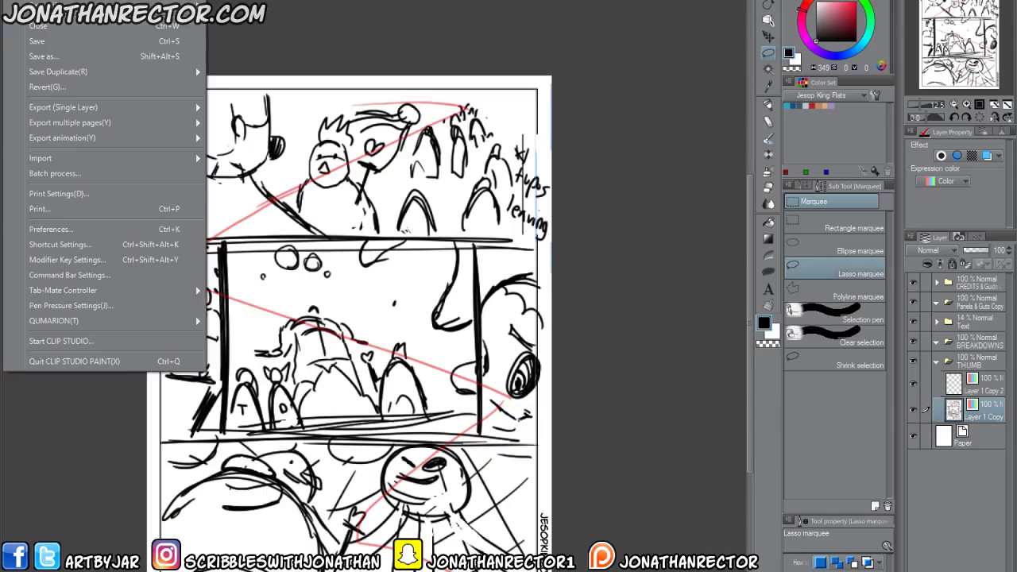
click(38, 57)
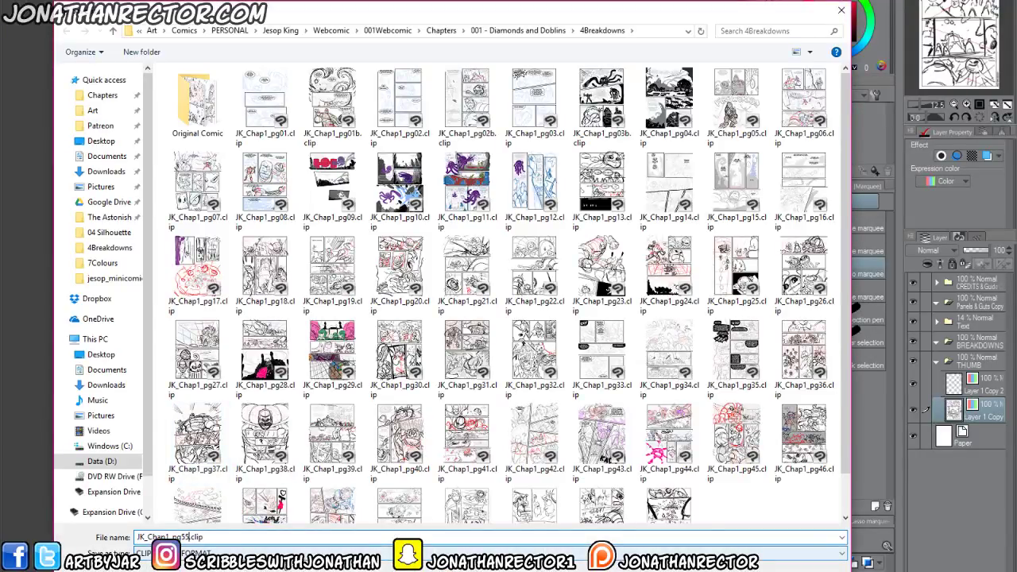
key(Return)
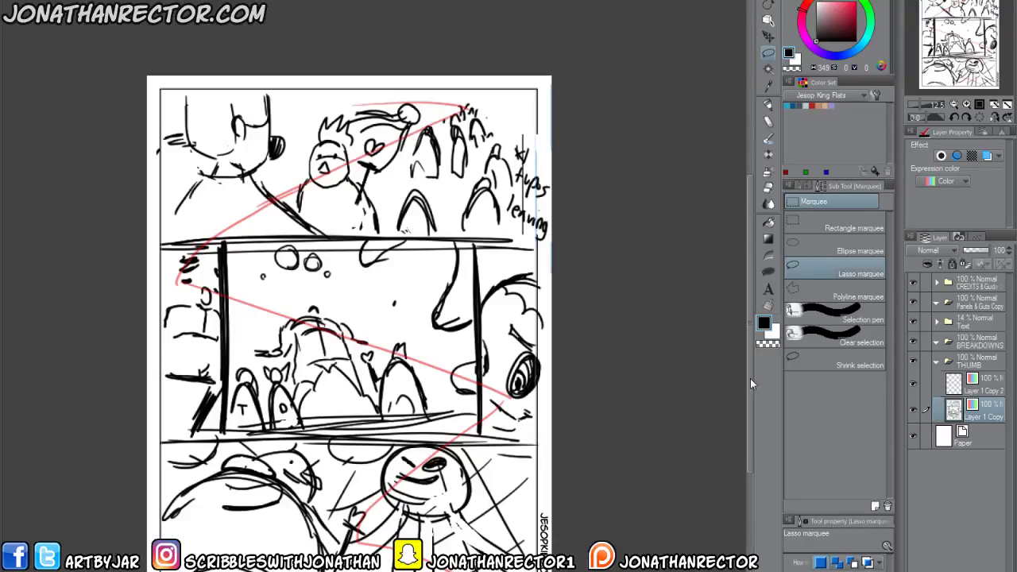
Delete both page 55 thumbnail layers from the THUMB folder to clear the template.
click(976, 389)
key(Delete)
key(Delete)
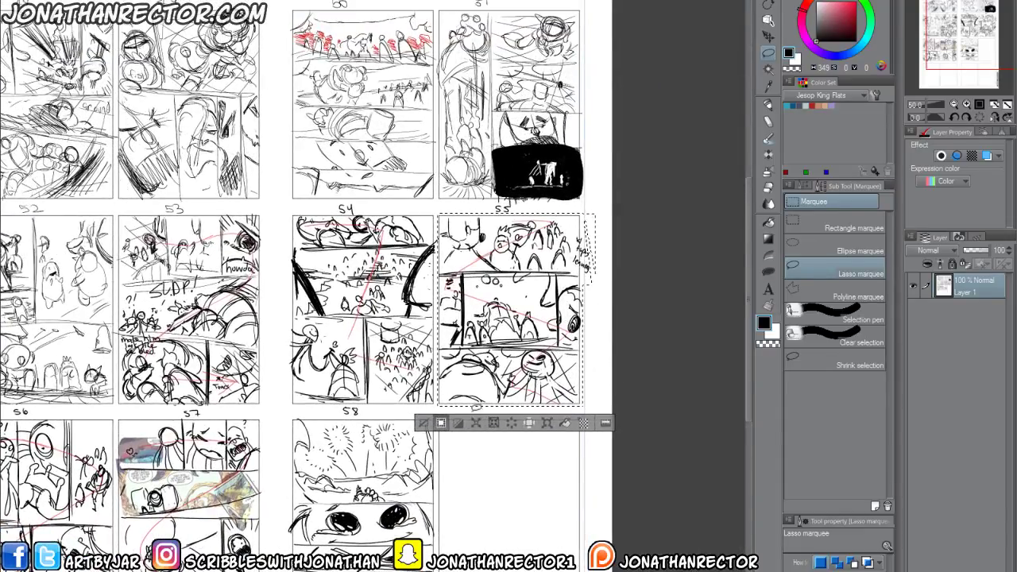
Select the page 56 thumbnail on the thumbnail sheet with the Rectangle marquee, then copy and paste it into the template's THUMB folder.
click(805, 227)
drag(642, 171, 582, 426)
drag(373, 522, 512, 475)
drag(613, 299, 145, 503)
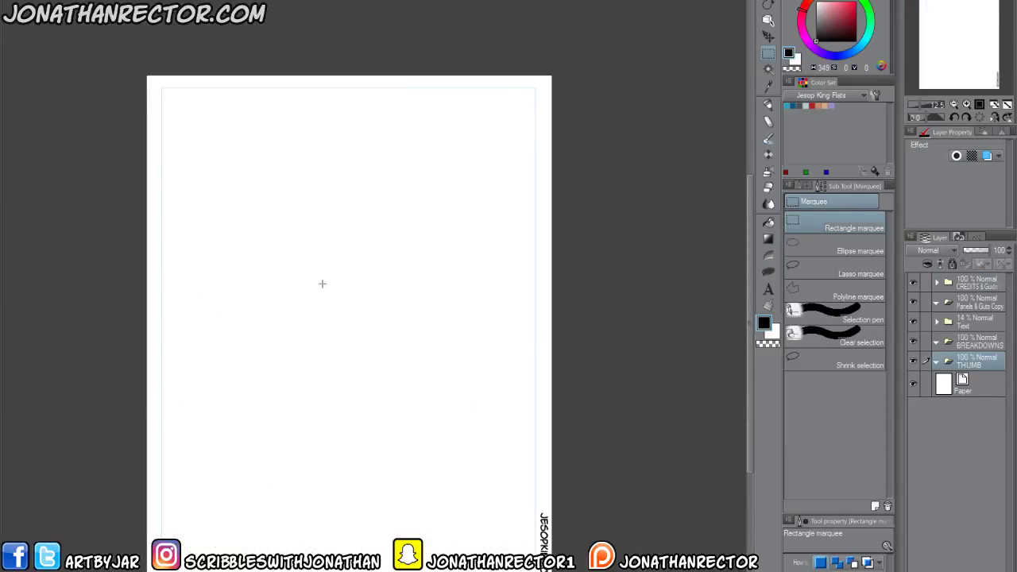
key(ctrl+v)
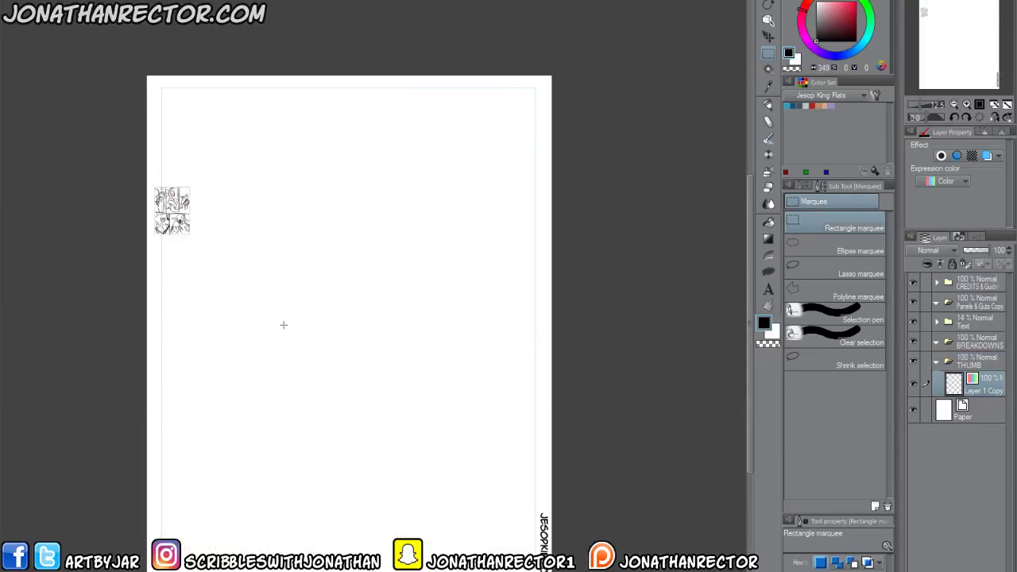
Enlarge the page 56 thumbnail and align its frame with the page border guide.
key(ctrl+t)
drag(190, 234, 540, 568)
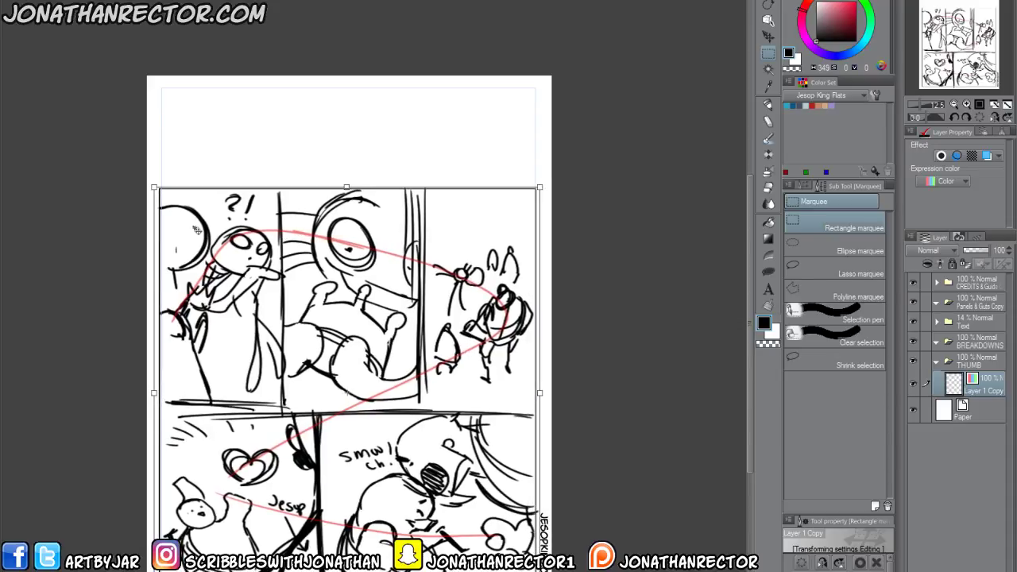
drag(154, 186, 159, 95)
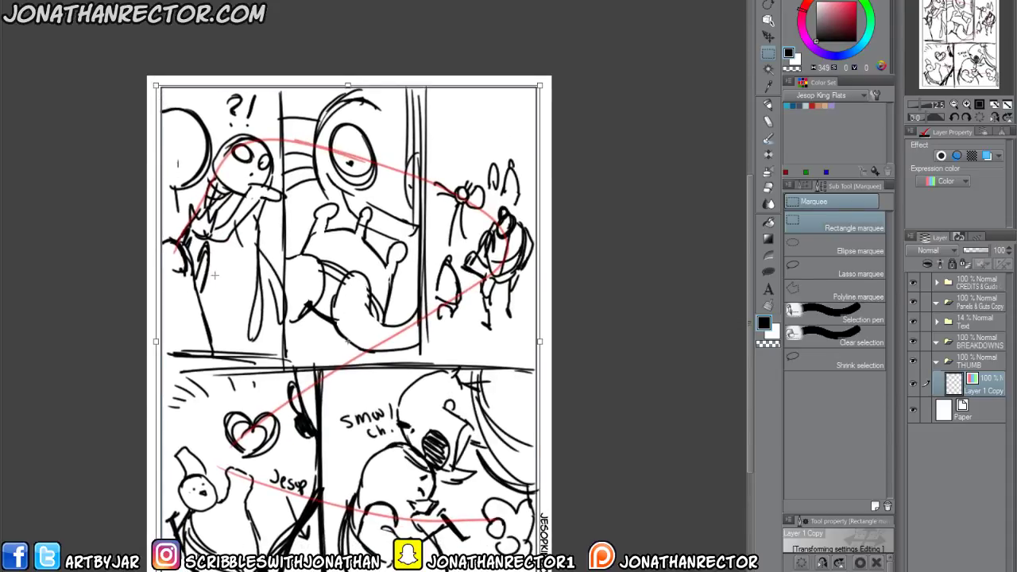
key(Return)
Save the page as JK_Chap1_pg56.clip in the 4Breakdowns folder.
click(16, 3)
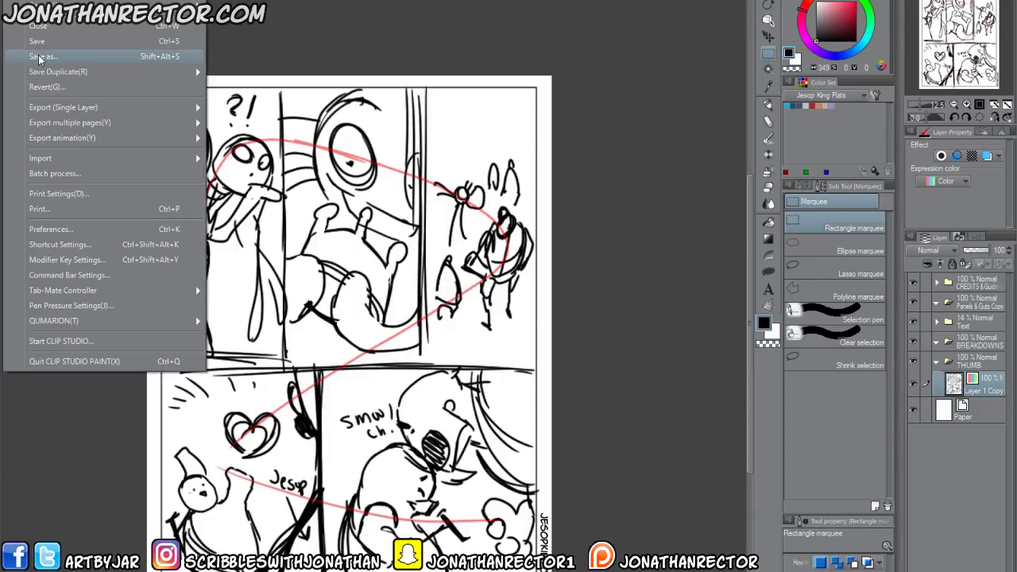
click(38, 57)
click(198, 538)
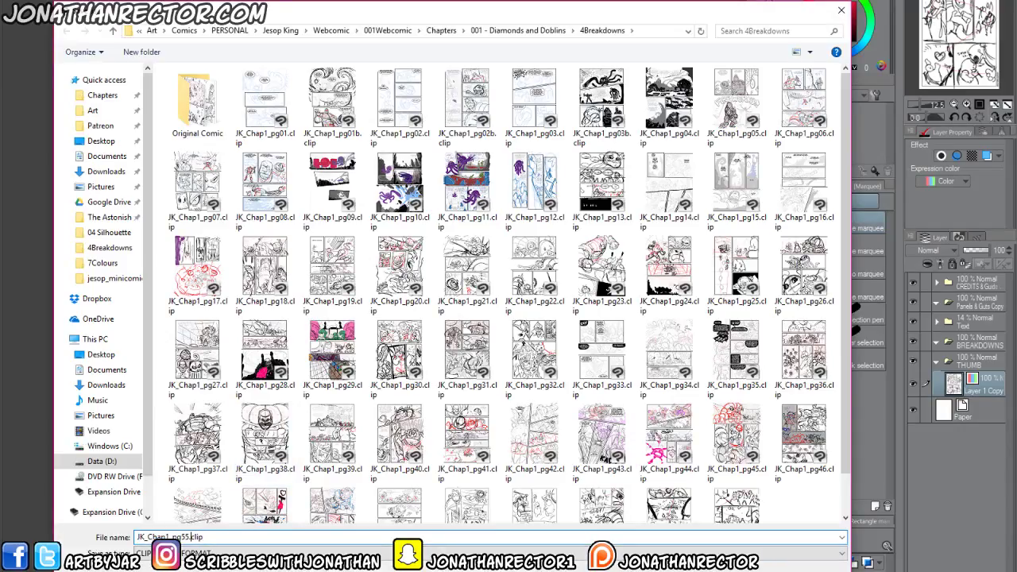
key(BackSpace)
text(6)
key(Return)
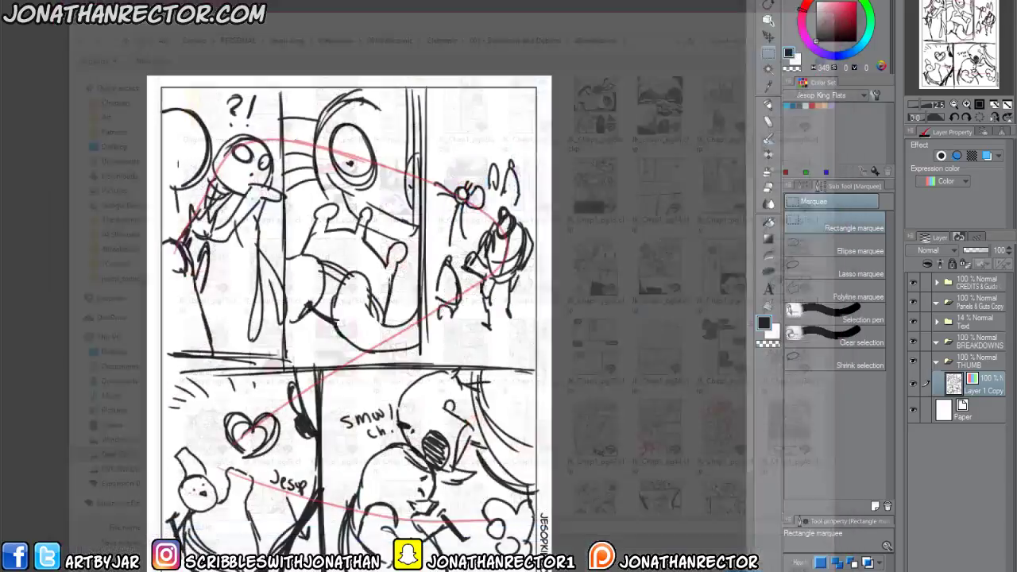
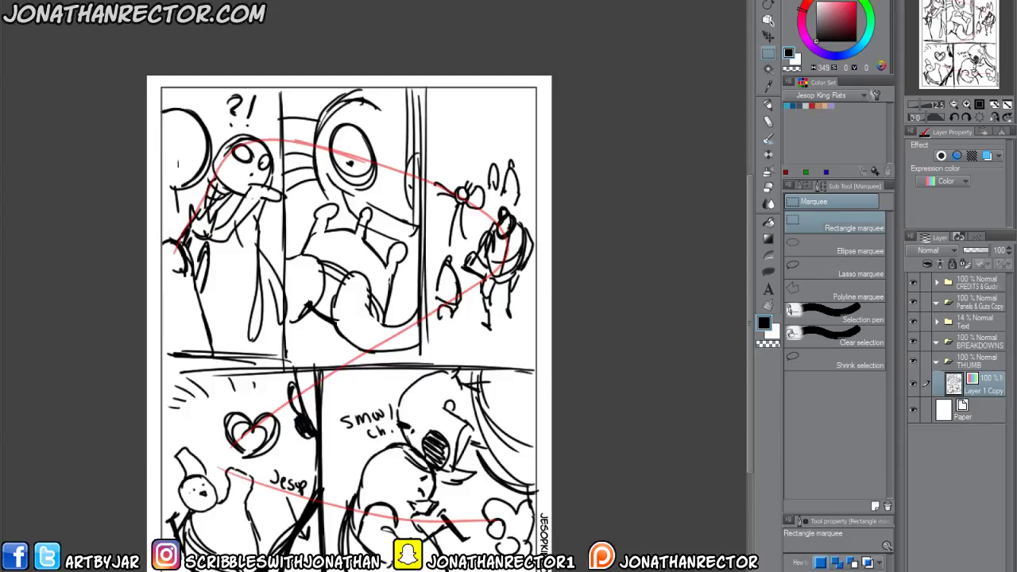
Replace the page 56 thumbnail with the copied page 57 thumbnail, enlarged so its frame fits the page border guide.
key(ctrl+z)
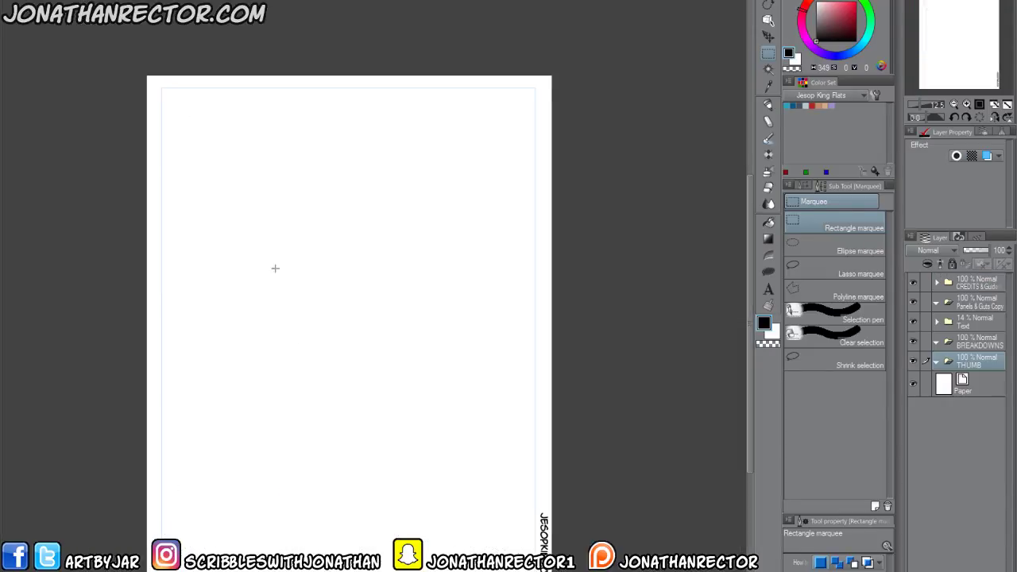
key(ctrl+v)
key(ctrl+t)
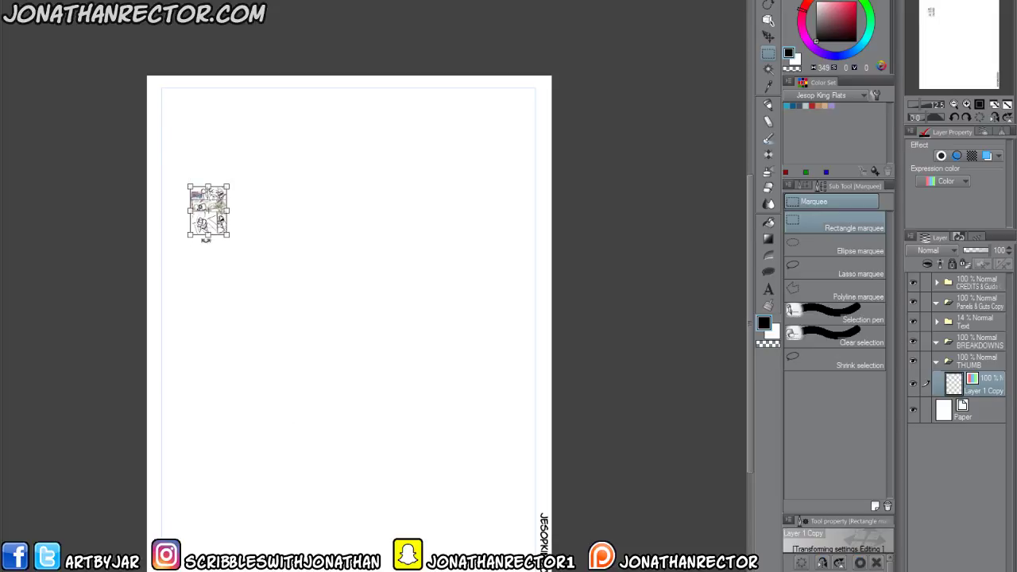
drag(221, 221, 546, 566)
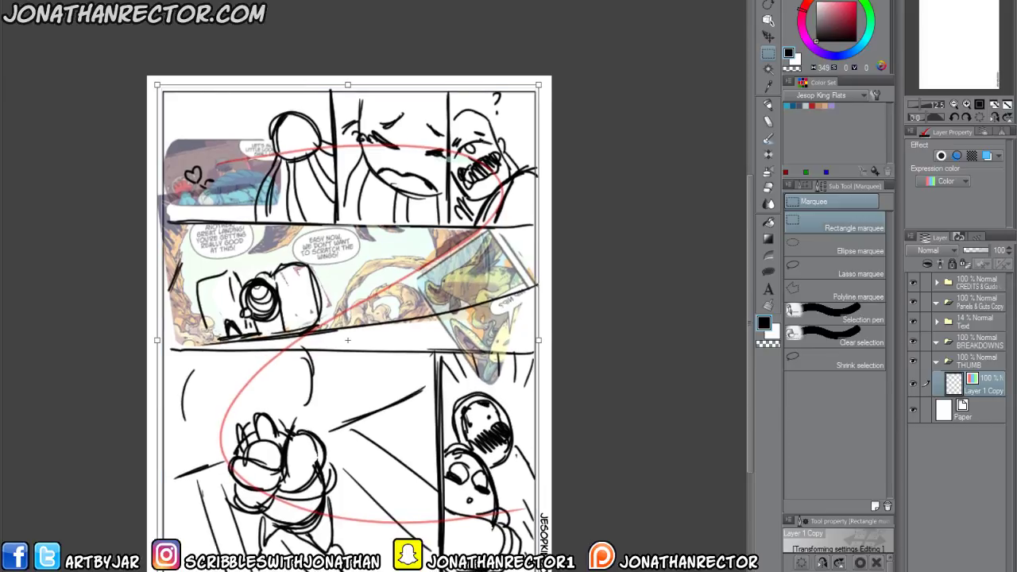
drag(156, 84, 153, 81)
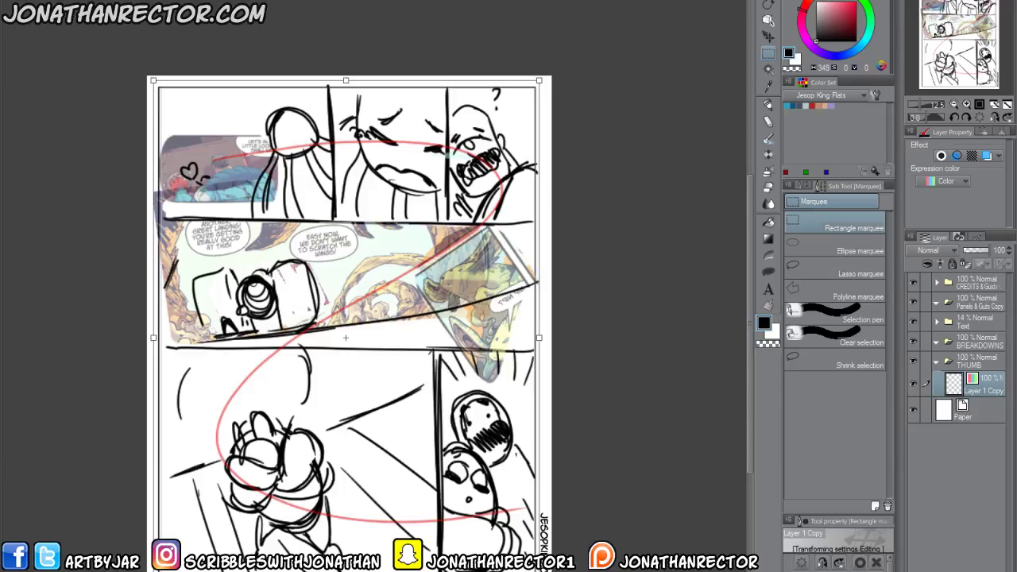
key(Return)
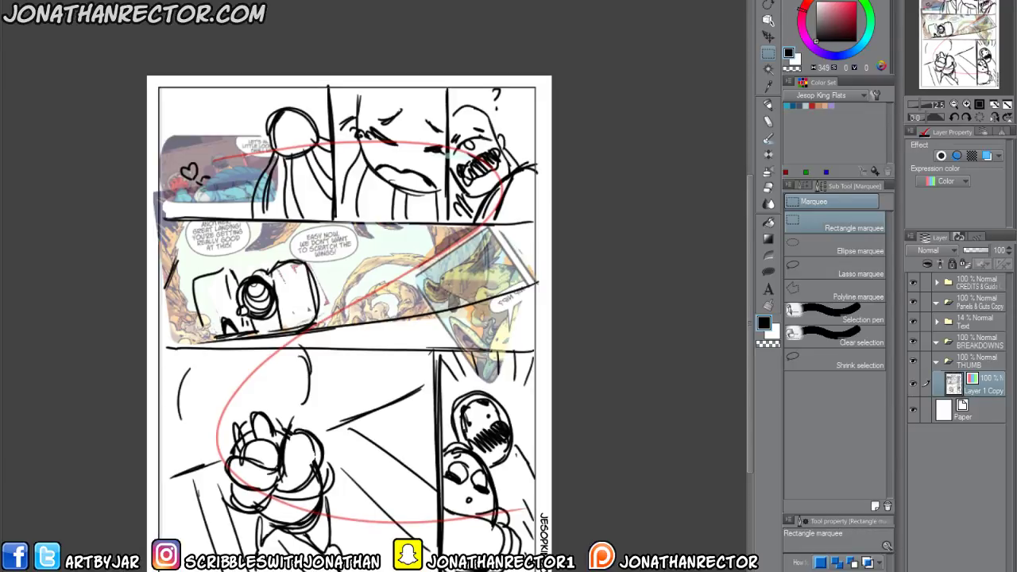
Save the page as JK_Chap1_pg57.clip in the 4Breakdowns folder.
key(ctrl+plus)
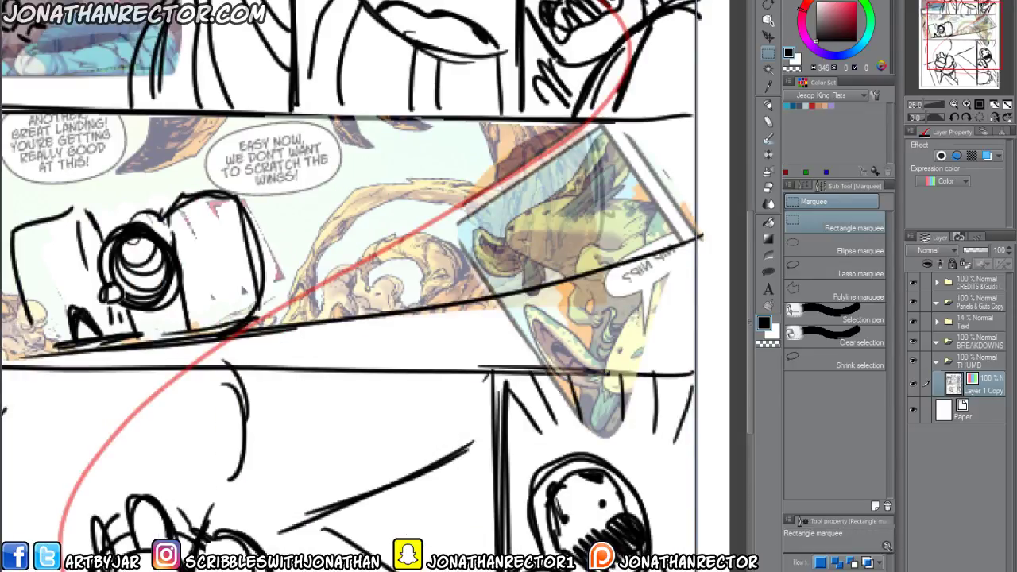
key(ctrl+minus)
click(16, 2)
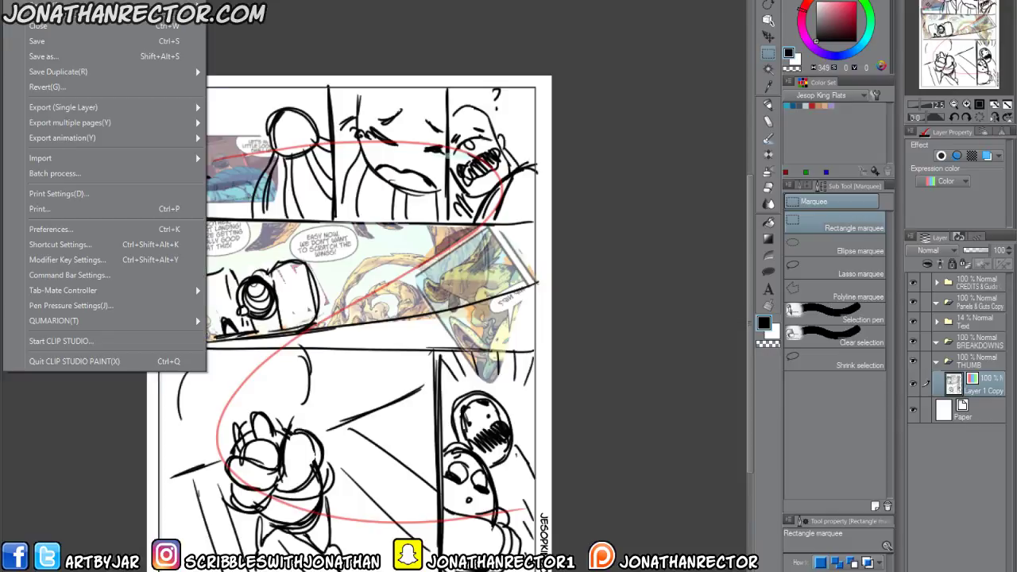
click(41, 56)
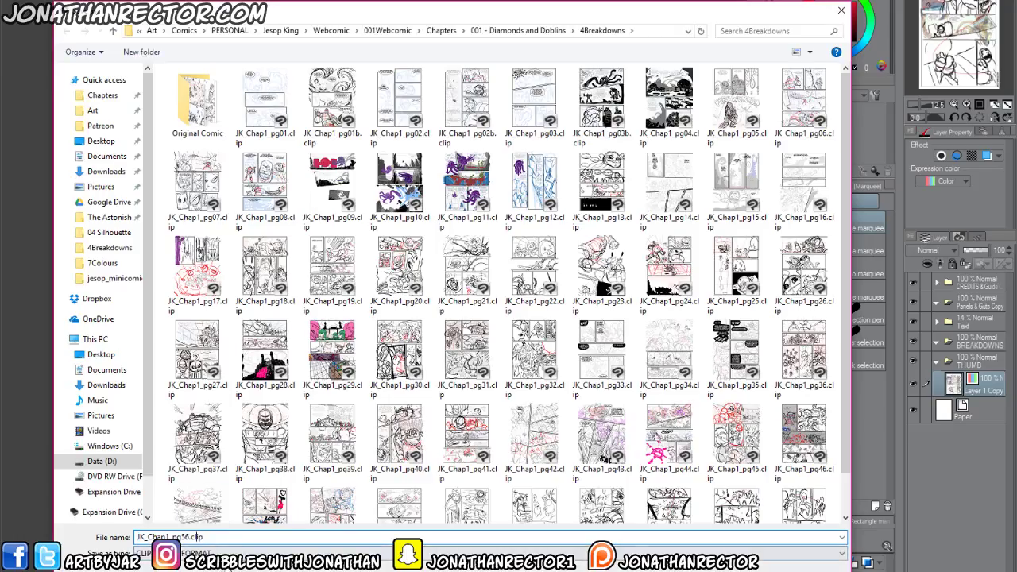
click(192, 537)
key(BackSpace)
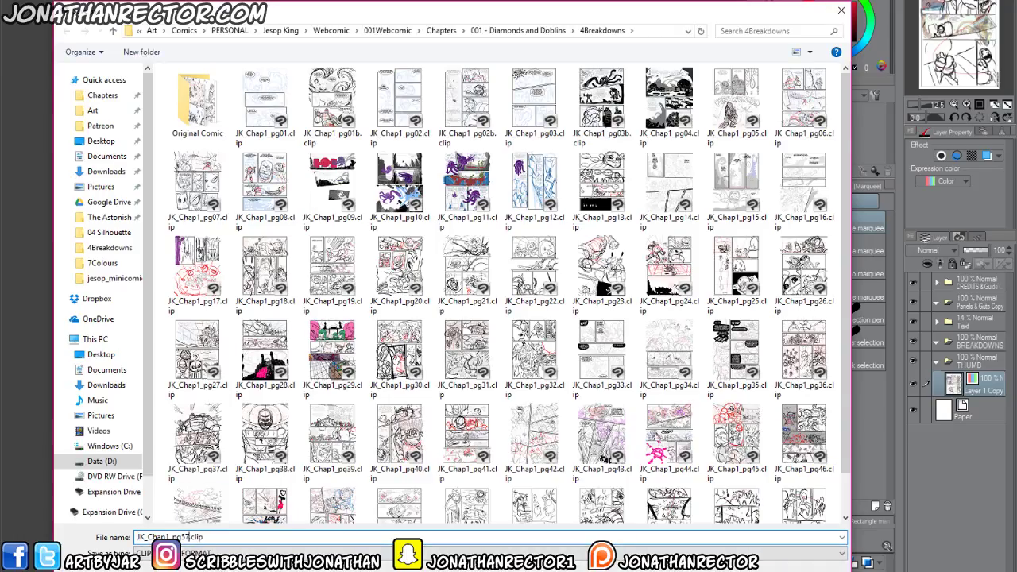
text(7)
key(Return)
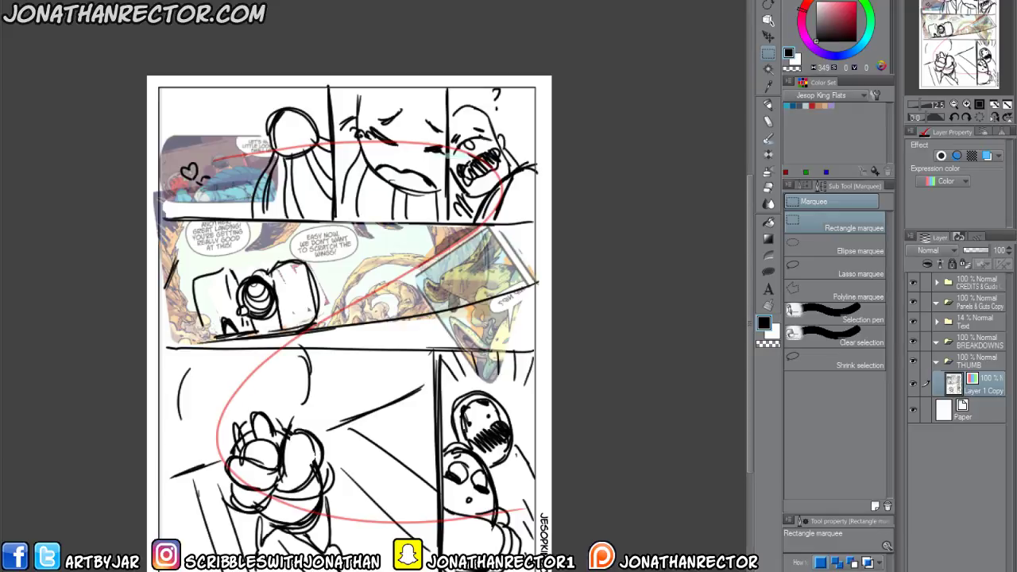
Clear the page 57 thumbnail from the template and paste the page 58 thumbnail from the thumbnail sheet in its place.
key(ctrl+z)
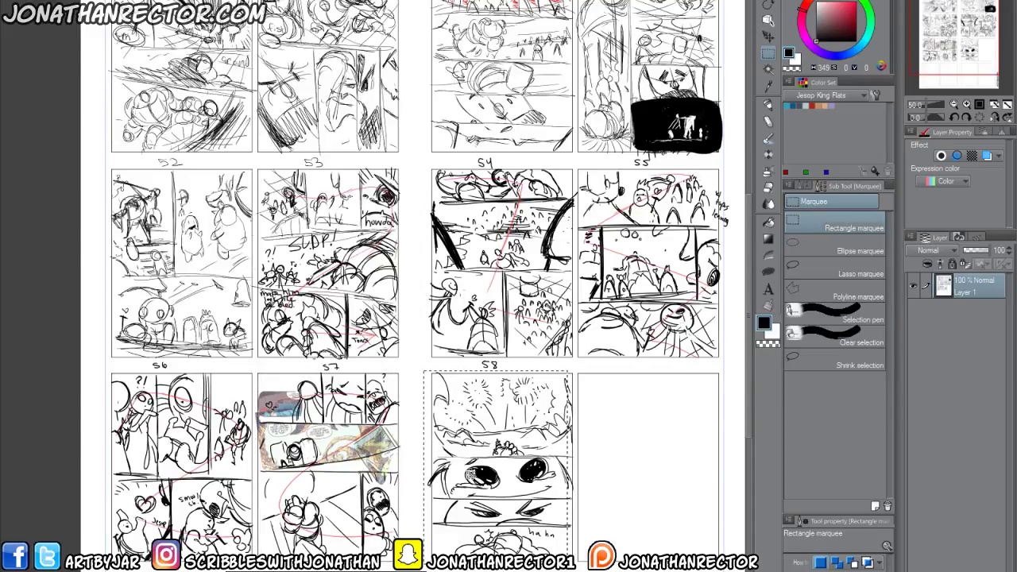
drag(469, 475, 474, 476)
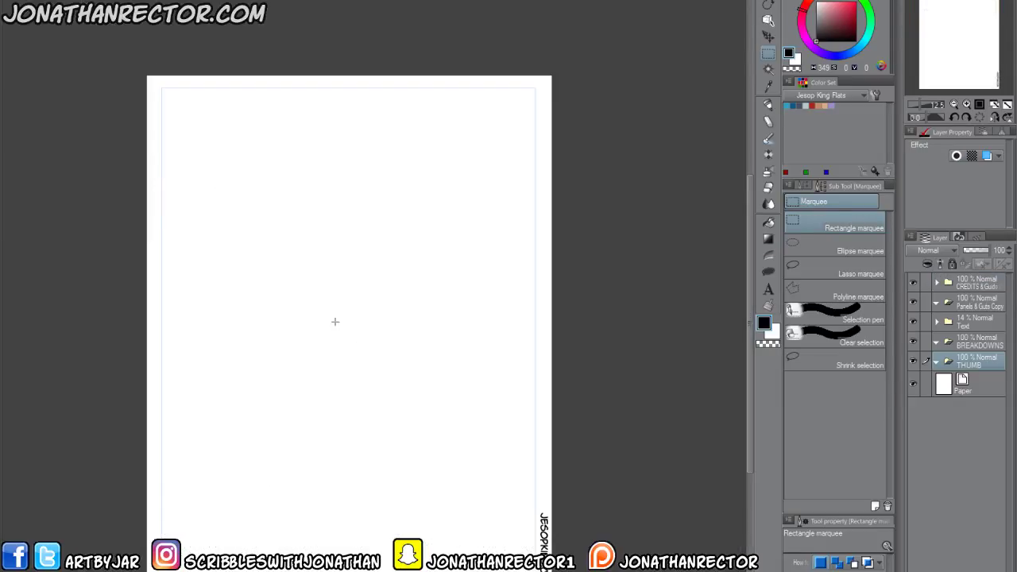
key(ctrl+v)
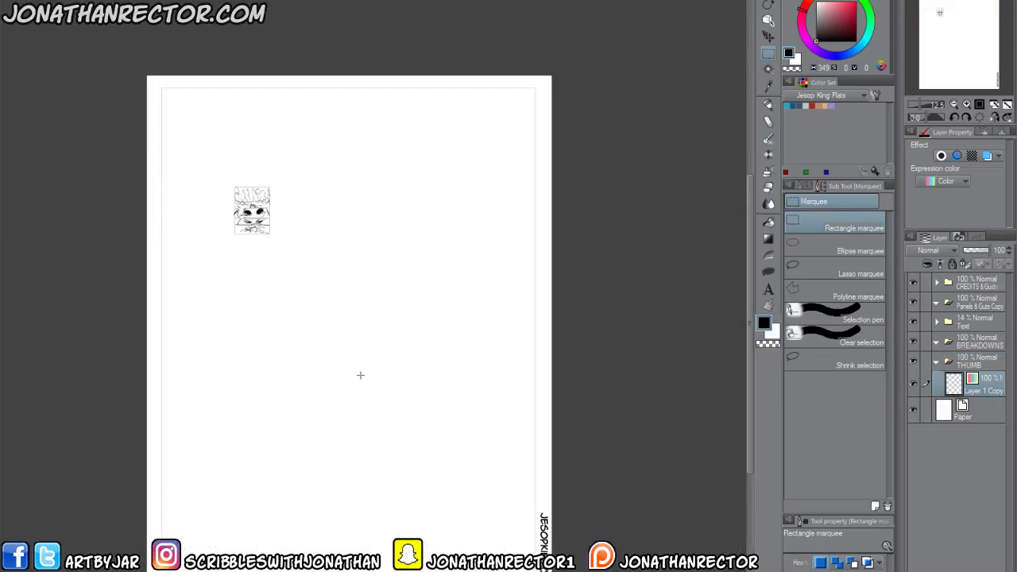
Enlarge the page 58 thumbnail and move its upper-left frame corner onto the page border guide.
key(ctrl+t)
drag(270, 234, 537, 565)
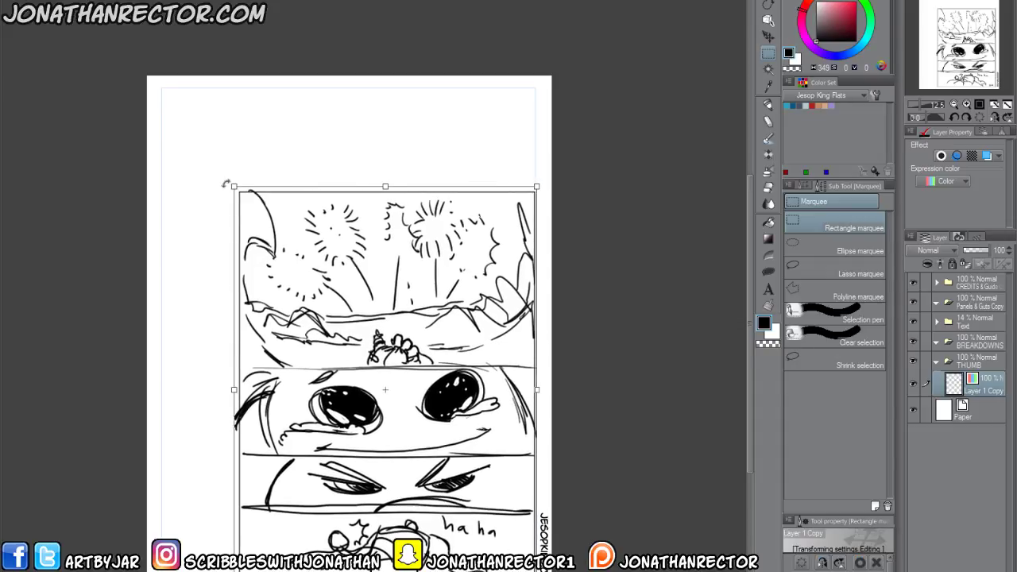
drag(233, 187, 154, 80)
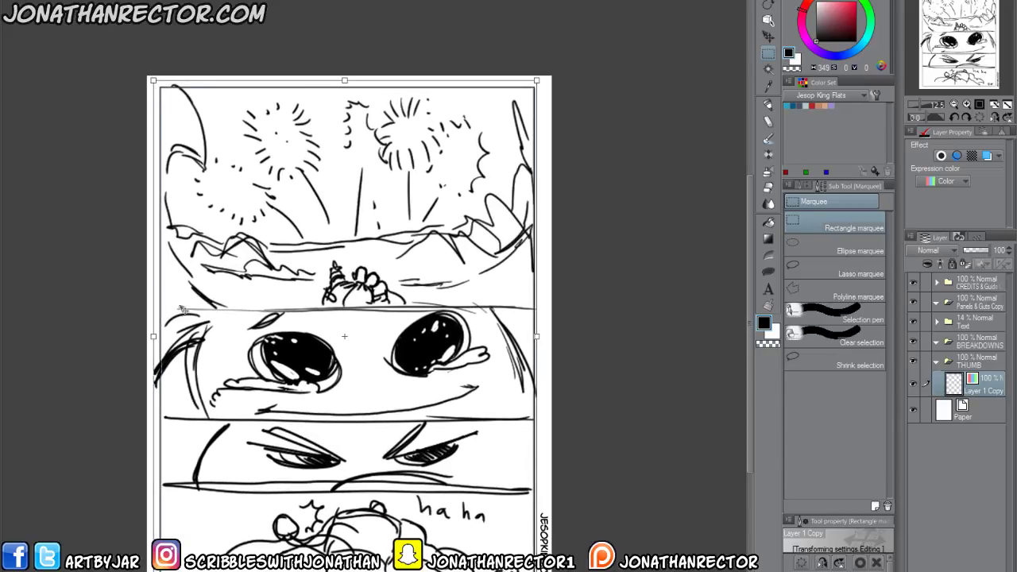
key(Return)
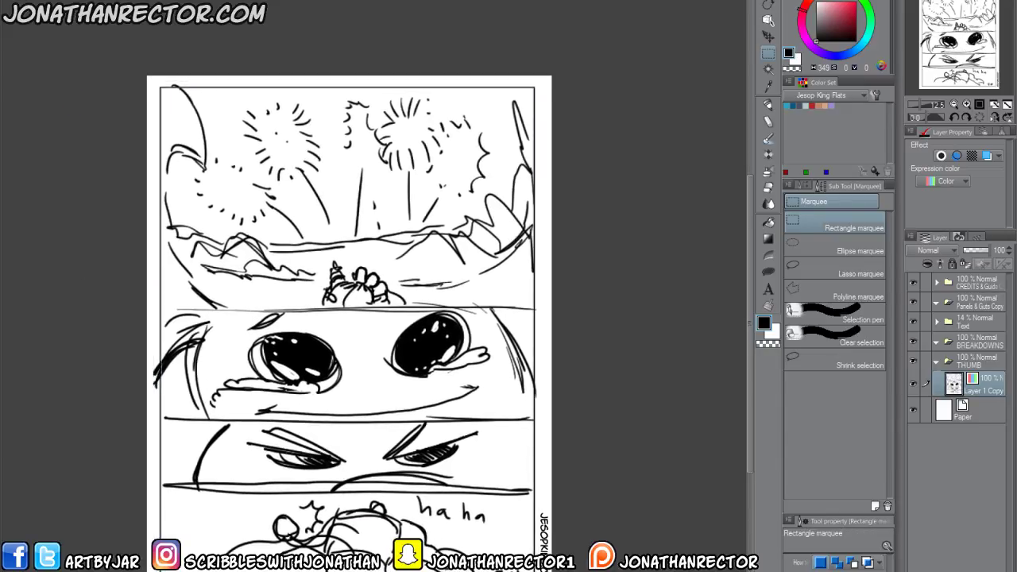
Save the page as JK_Chap1_pg58.clip in the 4Breakdowns folder.
key(ctrl+minus)
key(alt+f)
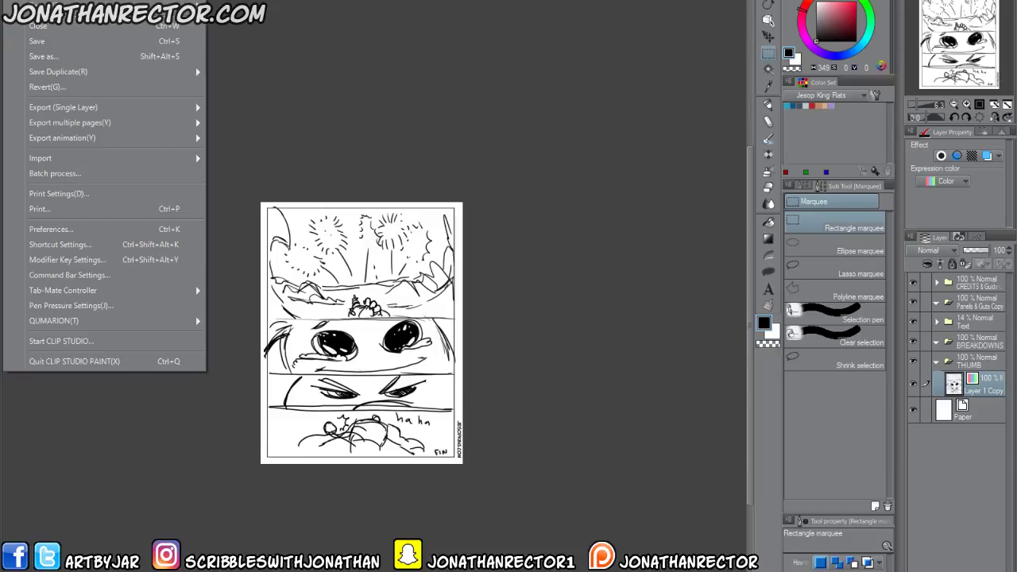
click(41, 57)
click(198, 538)
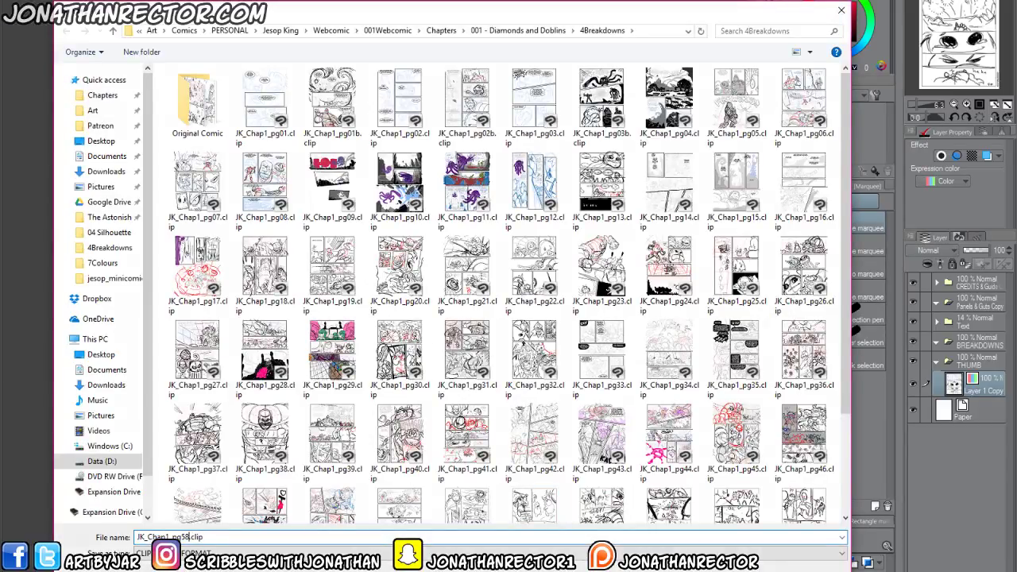
key(Return)
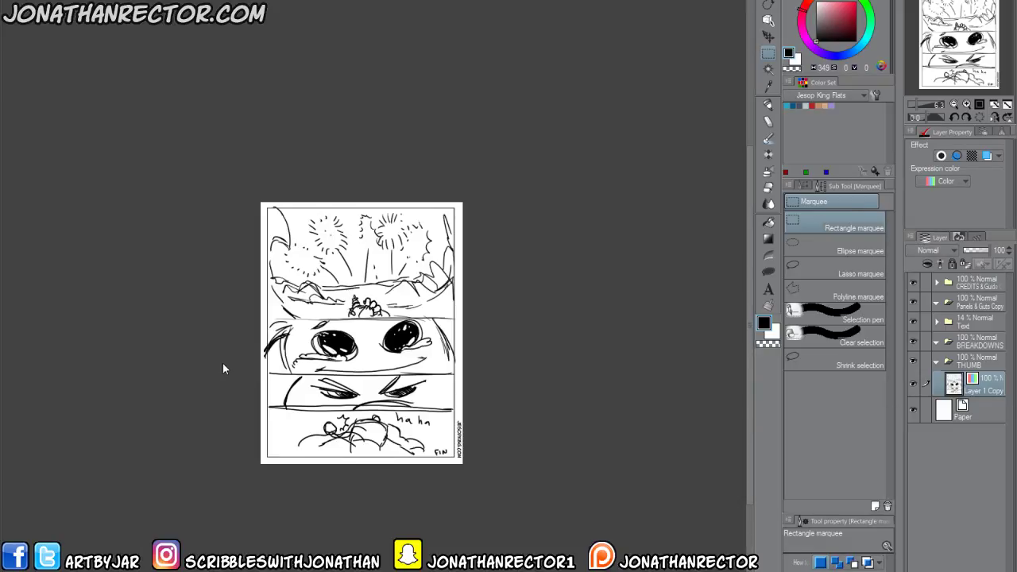
Open the saved page 51 breakdown file from the 4Breakdowns folder.
key(ctrl+o)
scroll(818, 429, down, 3)
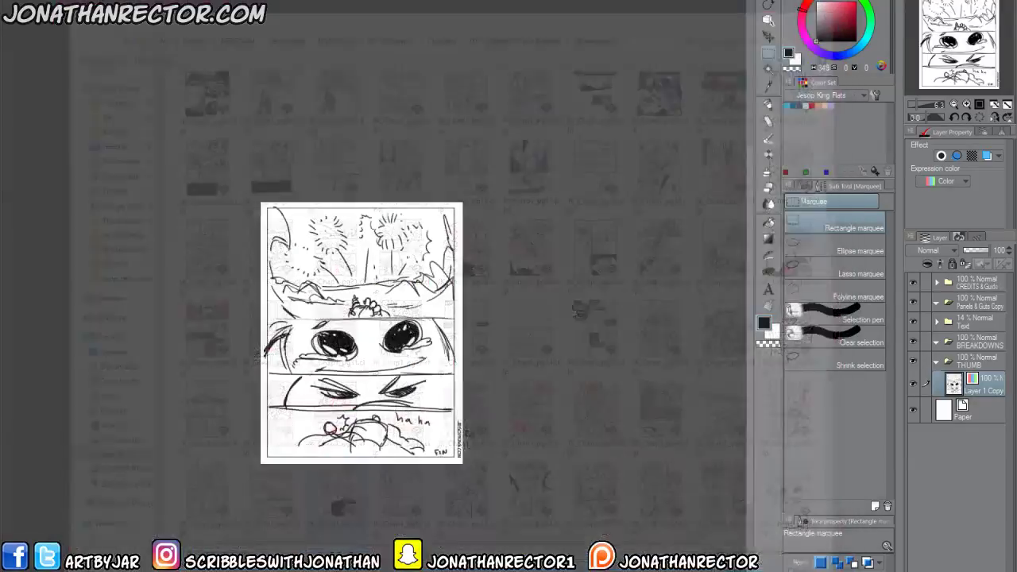
double_click(331, 509)
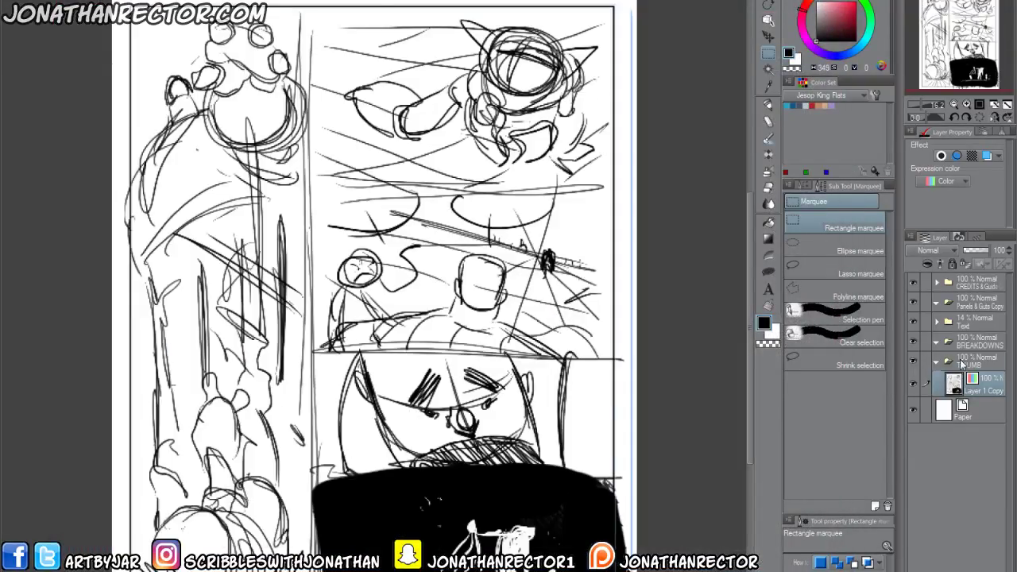
Lower the opacity of the THUMB folder to 29 % so the page 51 thumbnail serves as a faint underlay.
click(962, 363)
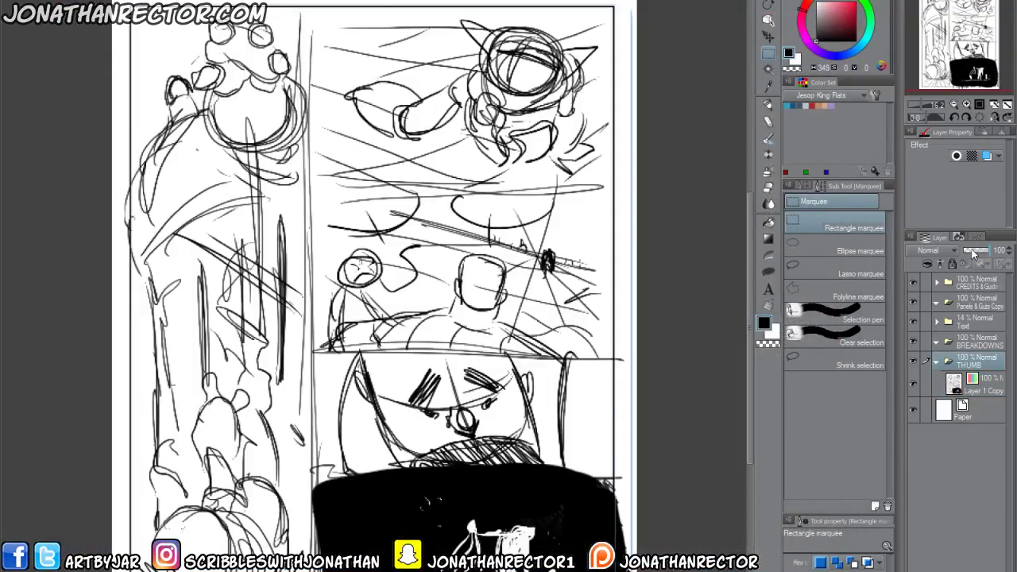
click(972, 250)
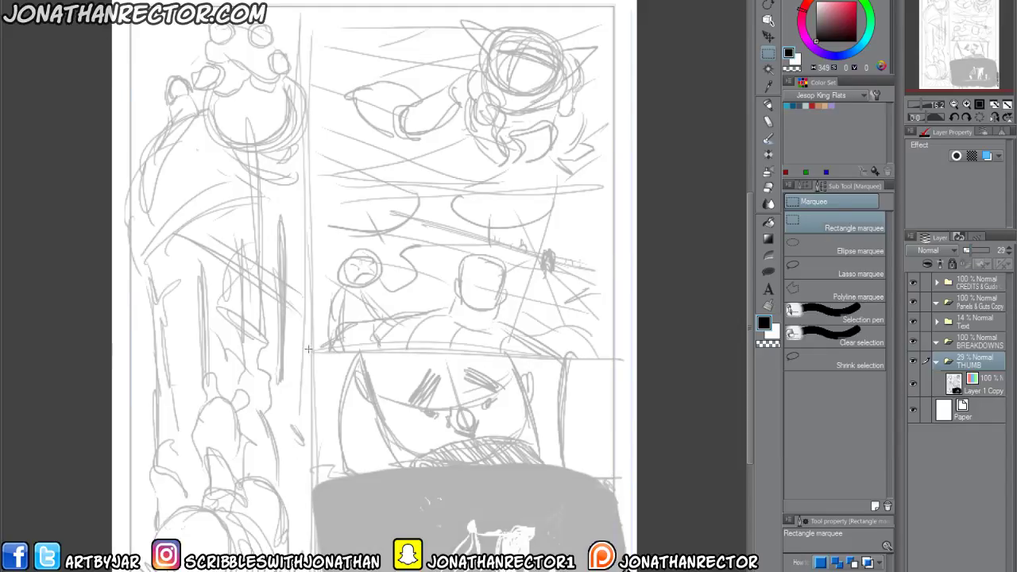
mouse_move(311, 487)
mouse_down()
mouse_move(315, 533)
mouse_move(312, 475)
mouse_up()
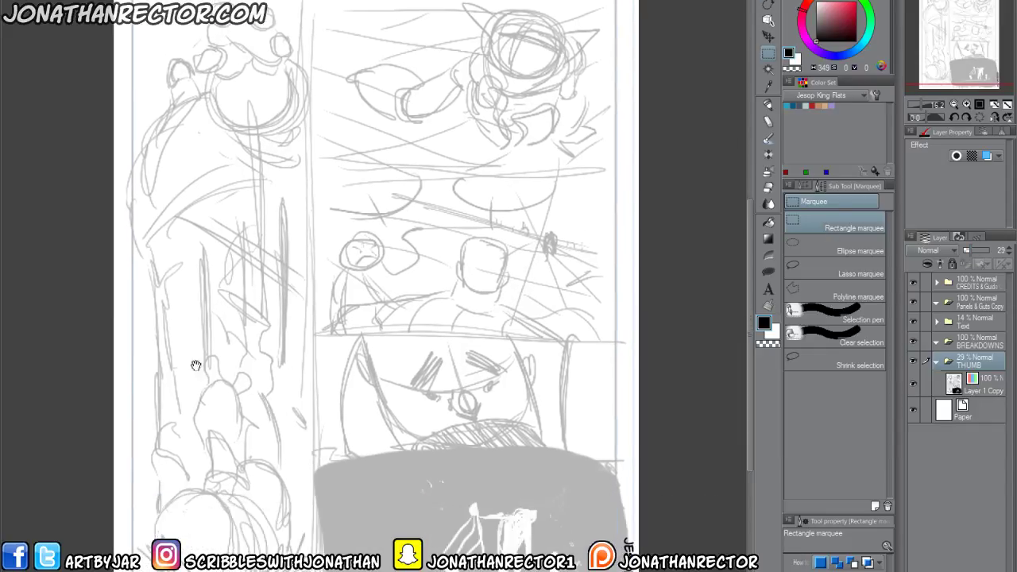
Draw a Jesop King Webcomic frame around page 51's column of four stacked panels and lower the frame background's opacity to 36 %.
click(973, 306)
click(768, 290)
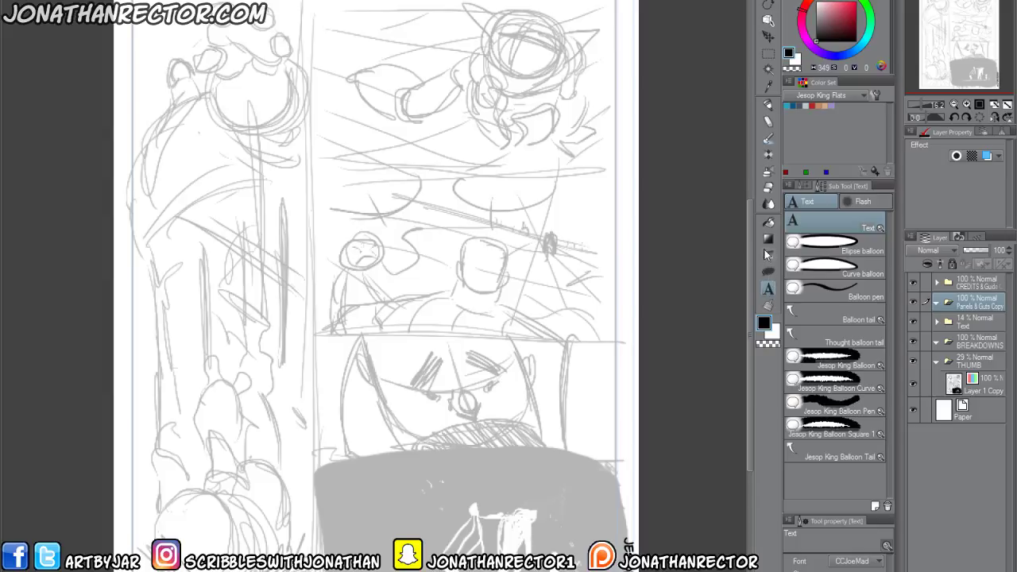
click(768, 271)
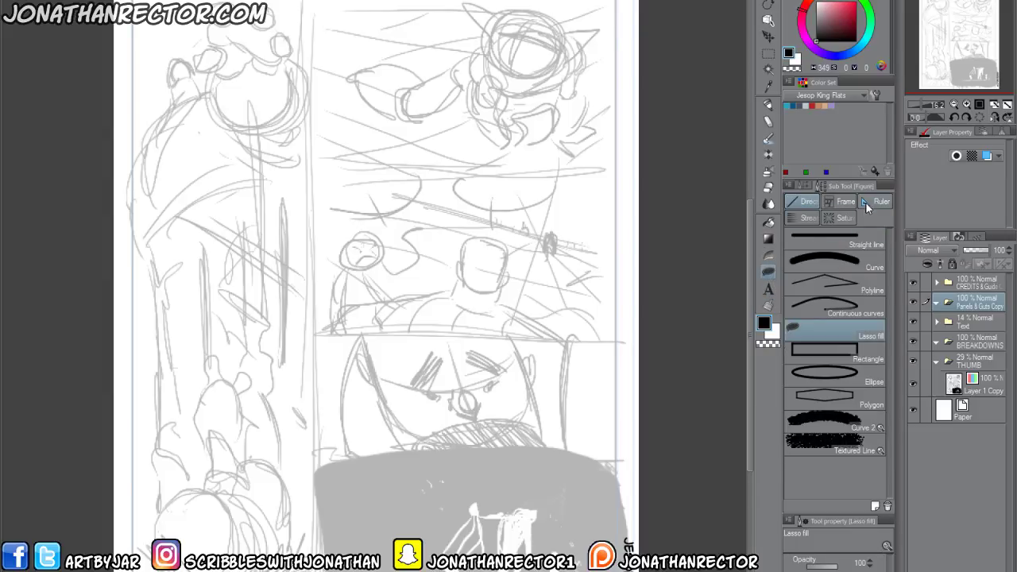
click(834, 202)
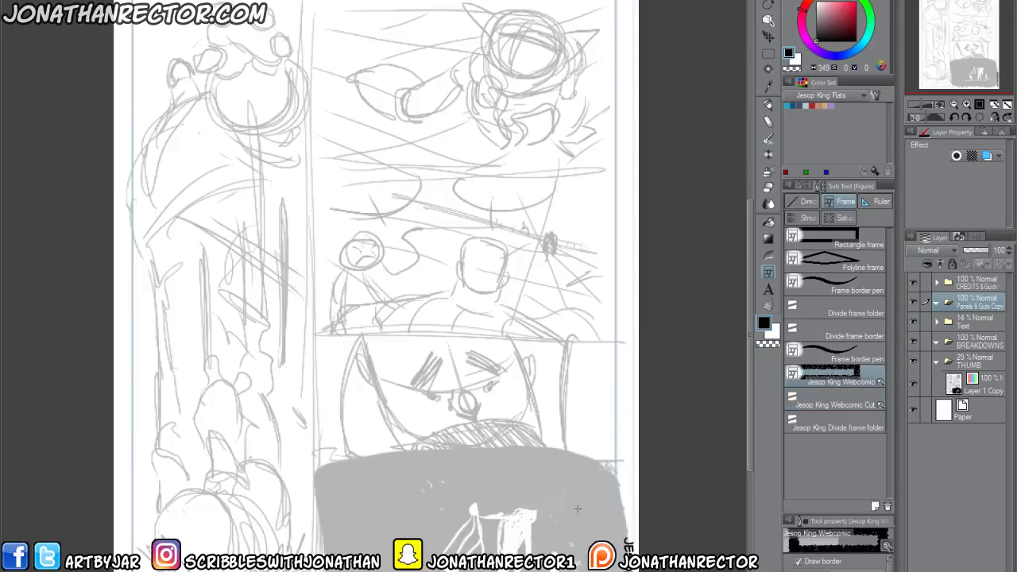
drag(617, 569, 309, 1)
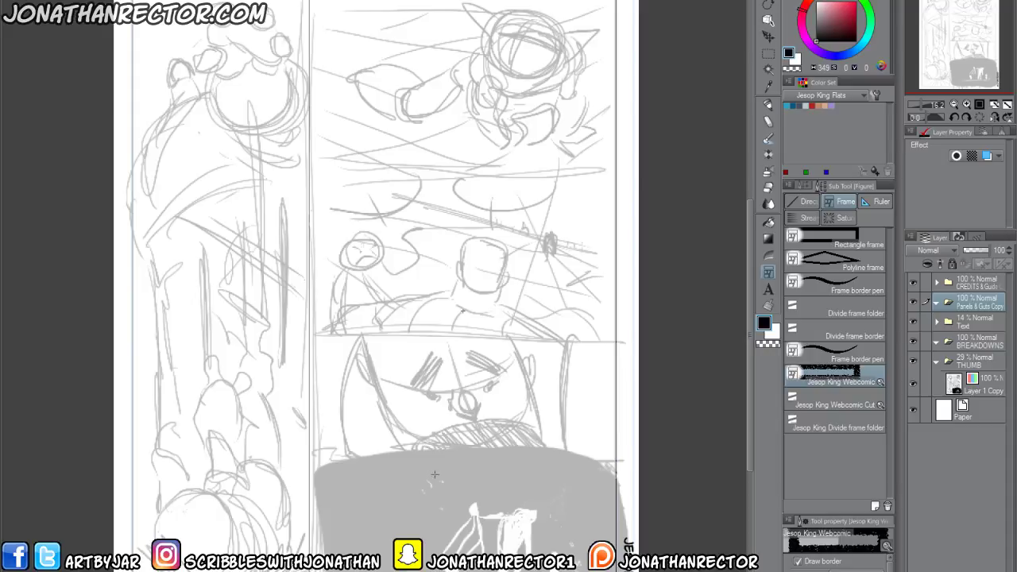
click(435, 470)
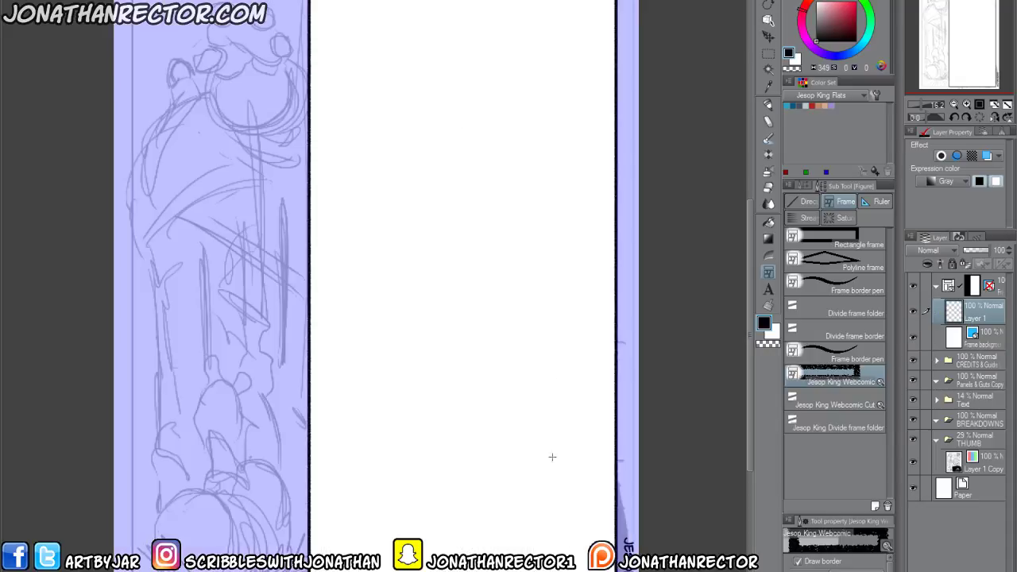
click(973, 332)
click(970, 248)
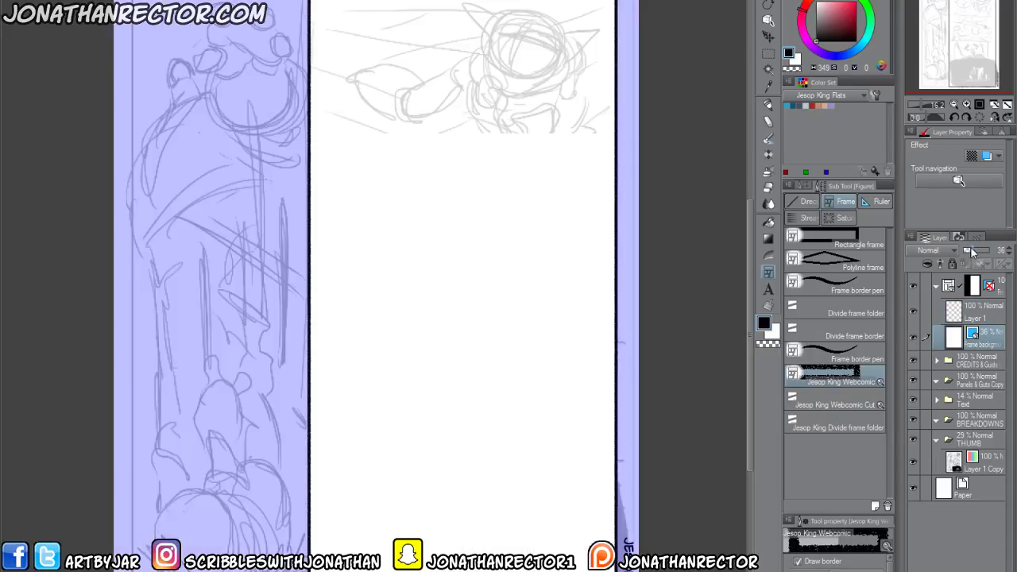
Divide the frame into four stacked panels with Jesop King Webcomic Cut, following the horizontal panel breaks of the thumbnail.
click(988, 288)
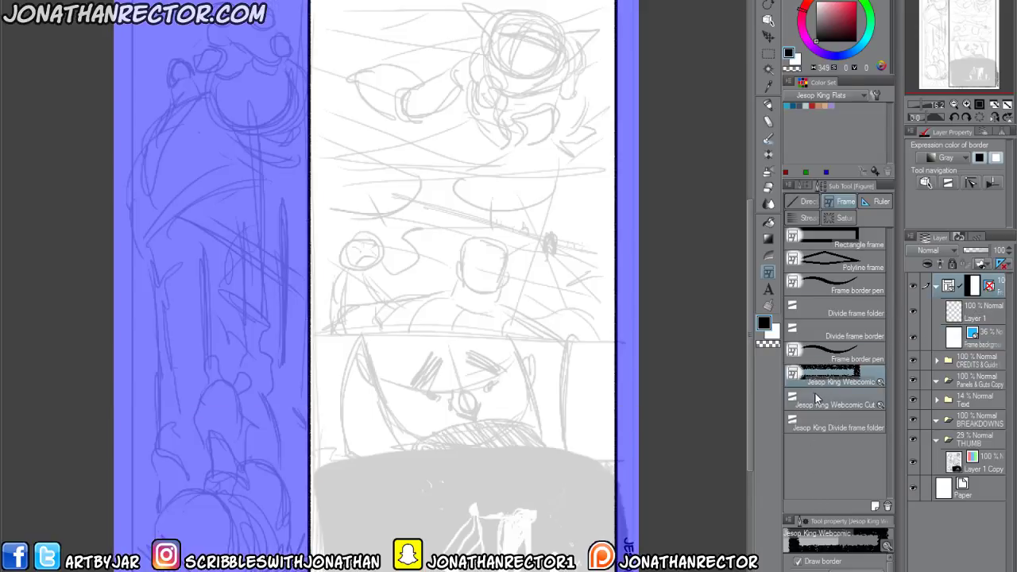
click(312, 172)
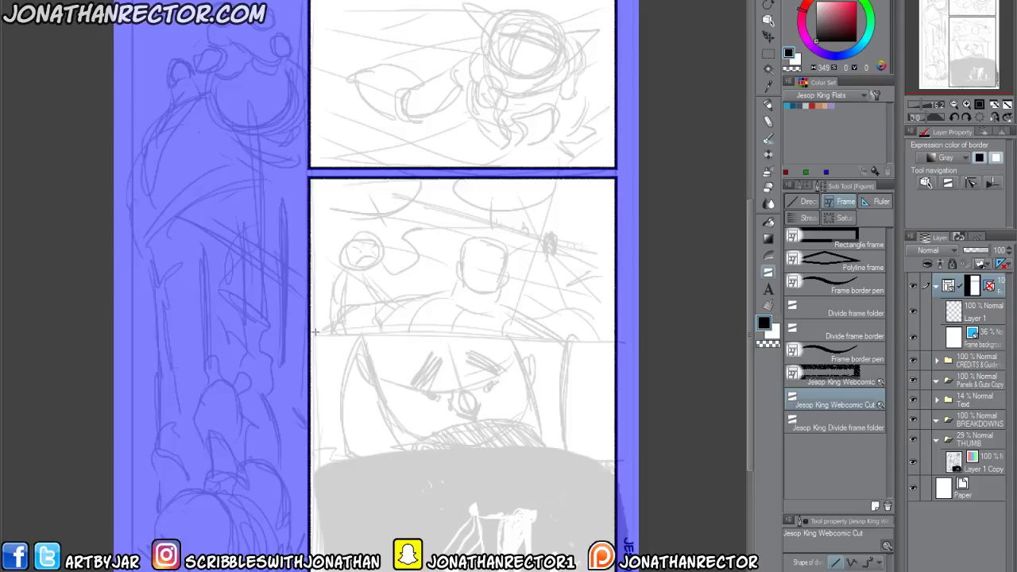
click(314, 337)
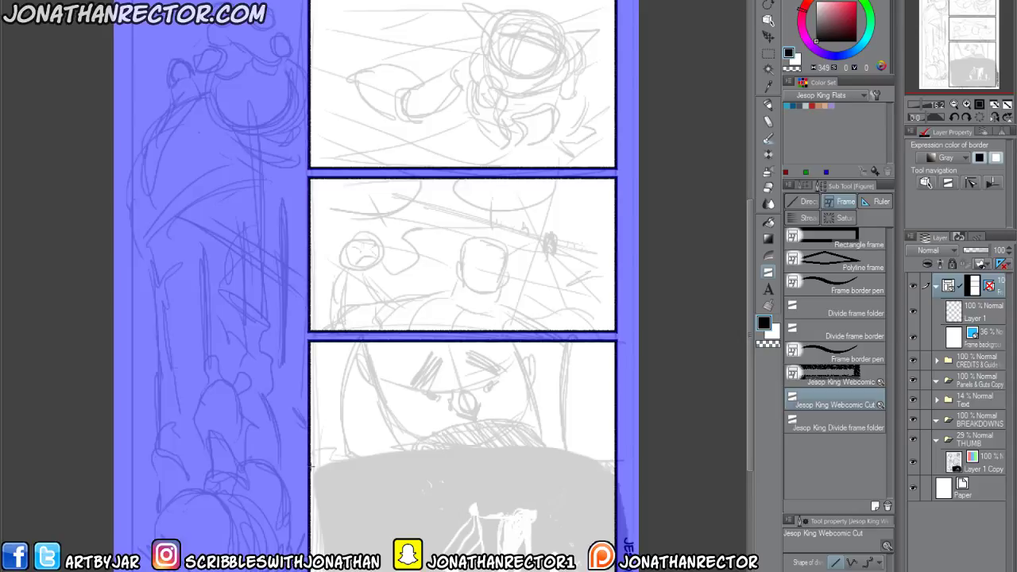
click(312, 467)
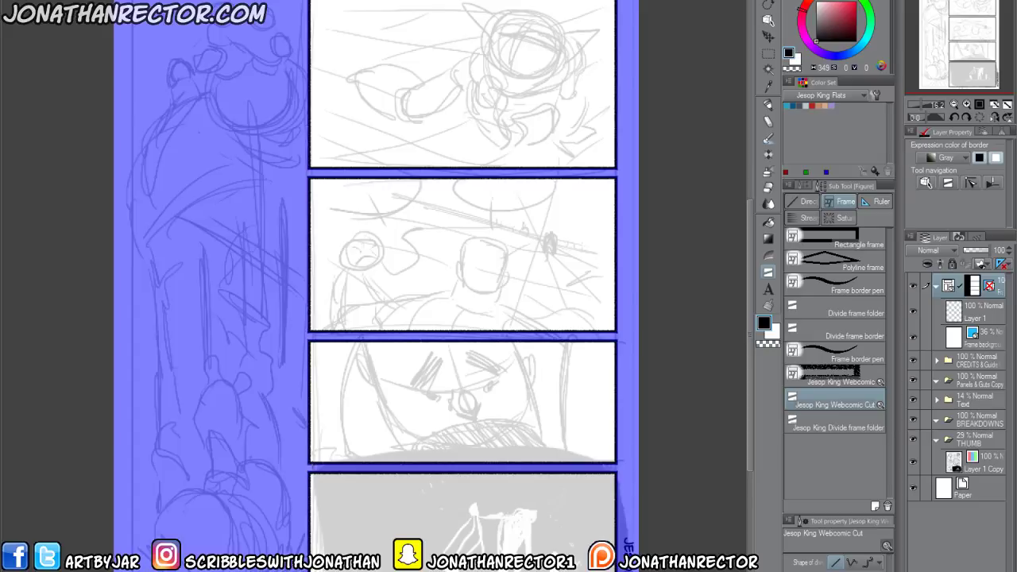
Rasterize page 51's frame borders to their own layer and delete the leftover frame folder.
right_click(1000, 280)
click(930, 455)
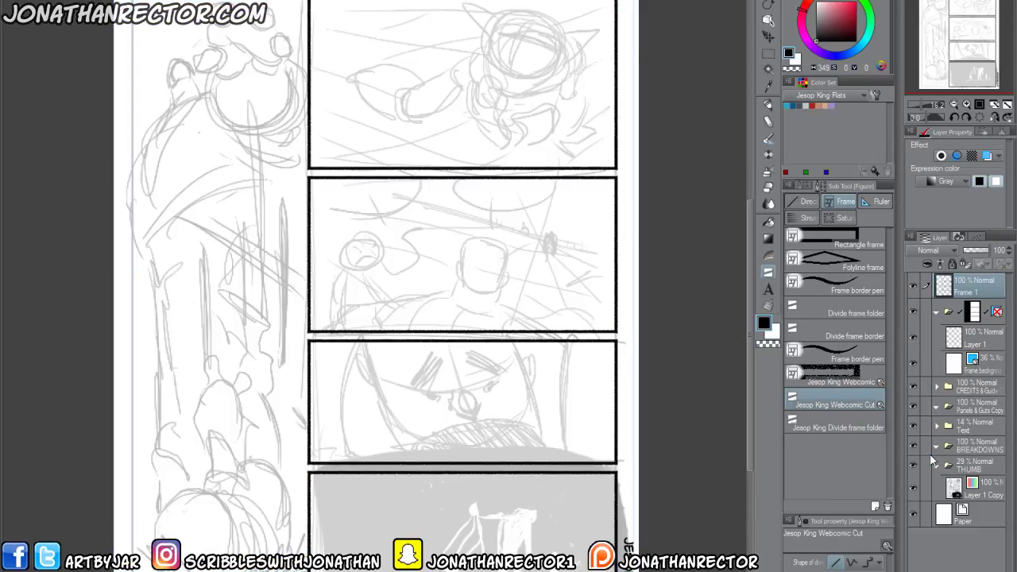
click(936, 312)
click(985, 318)
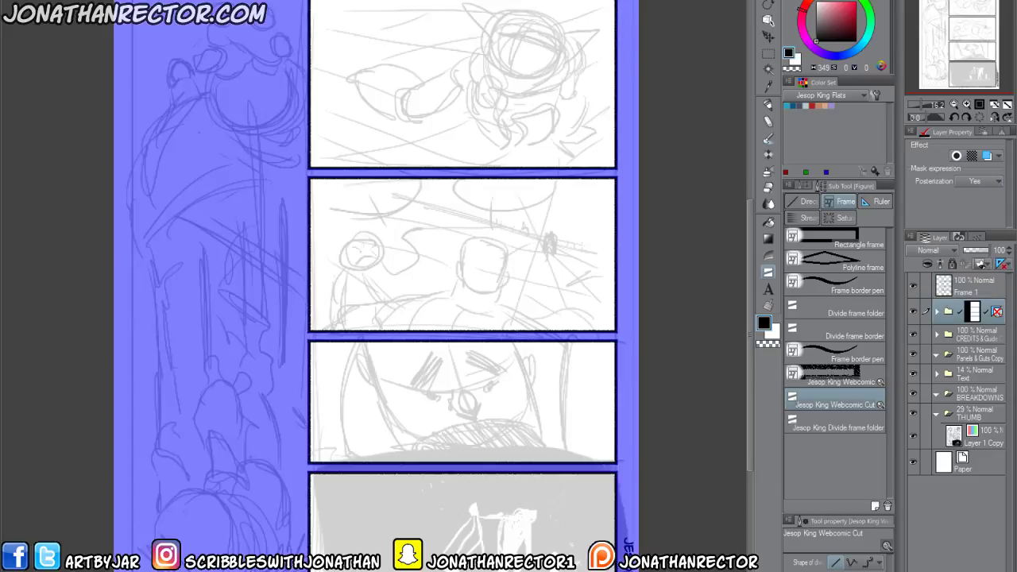
key(Delete)
Move the rasterized border layer into the Panels & Guts Copy folder and collapse that folder.
drag(963, 285, 916, 326)
click(935, 304)
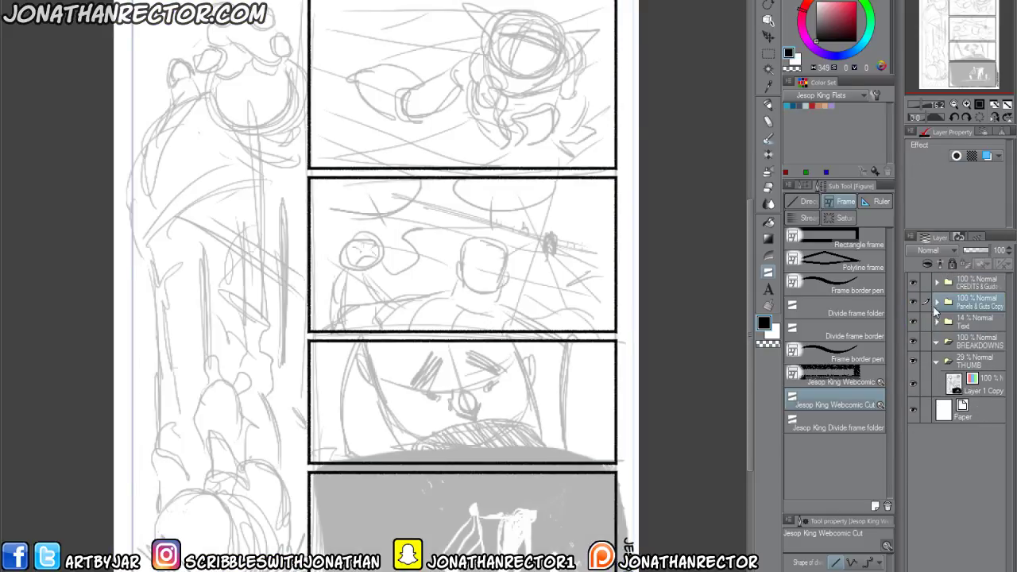
drag(230, 434, 245, 459)
scroll(215, 470, down, 1)
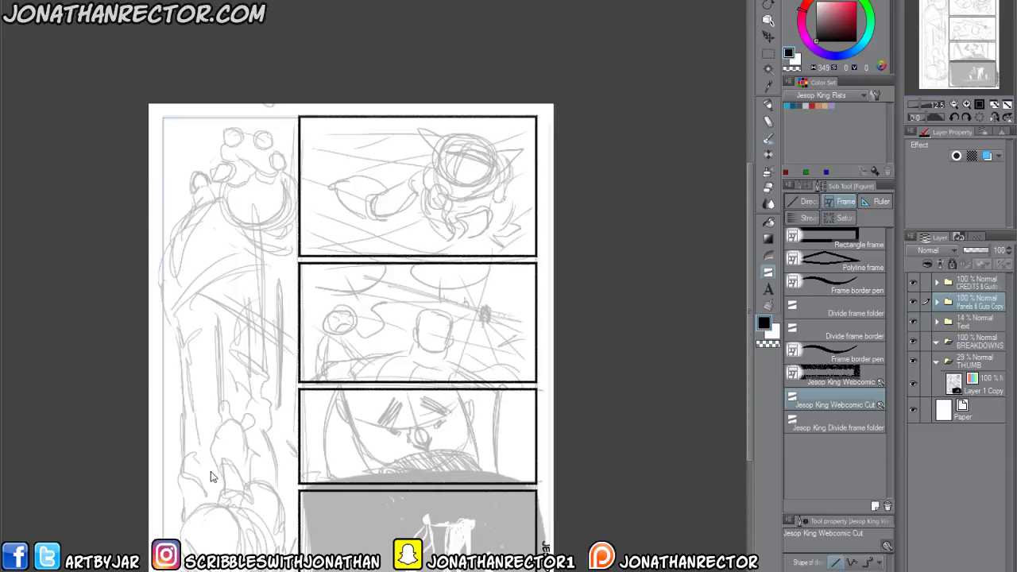
scroll(215, 474, up, 3)
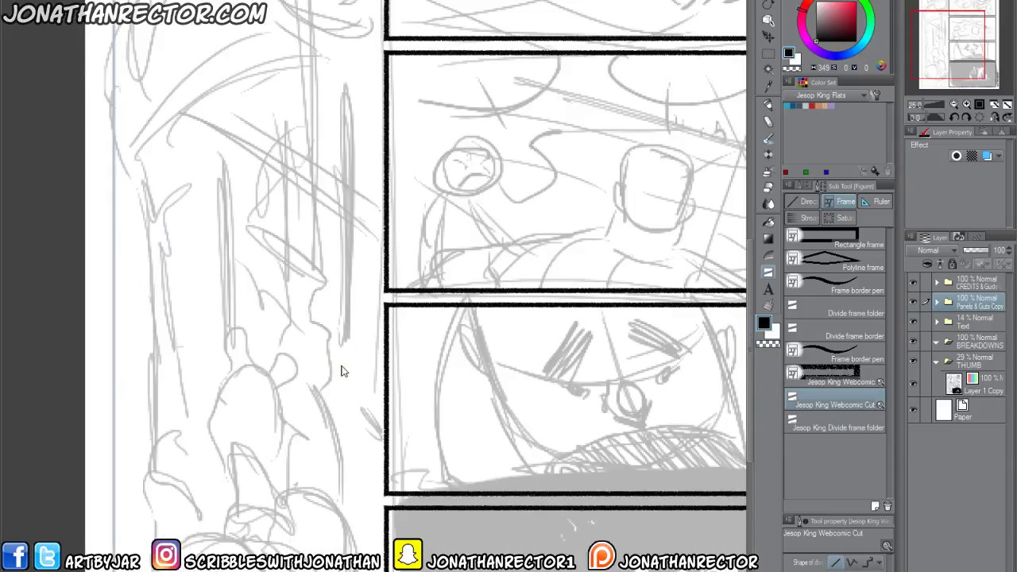
scroll(338, 366, down, 2)
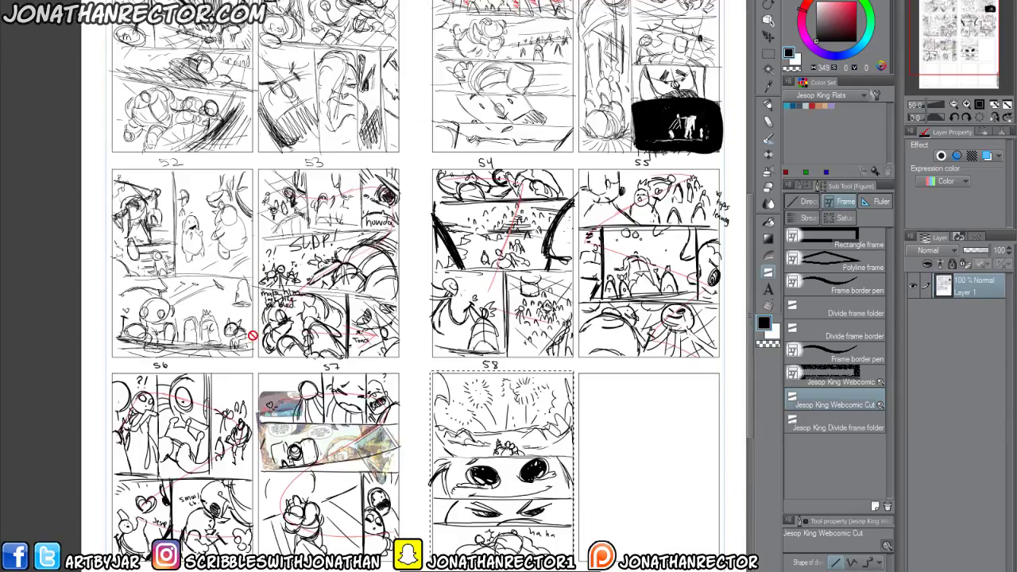
Open the saved page 52 breakdown file from the 4Breakdowns folder and lower its THUMB folder's opacity to 33 %.
key(ctrl+o)
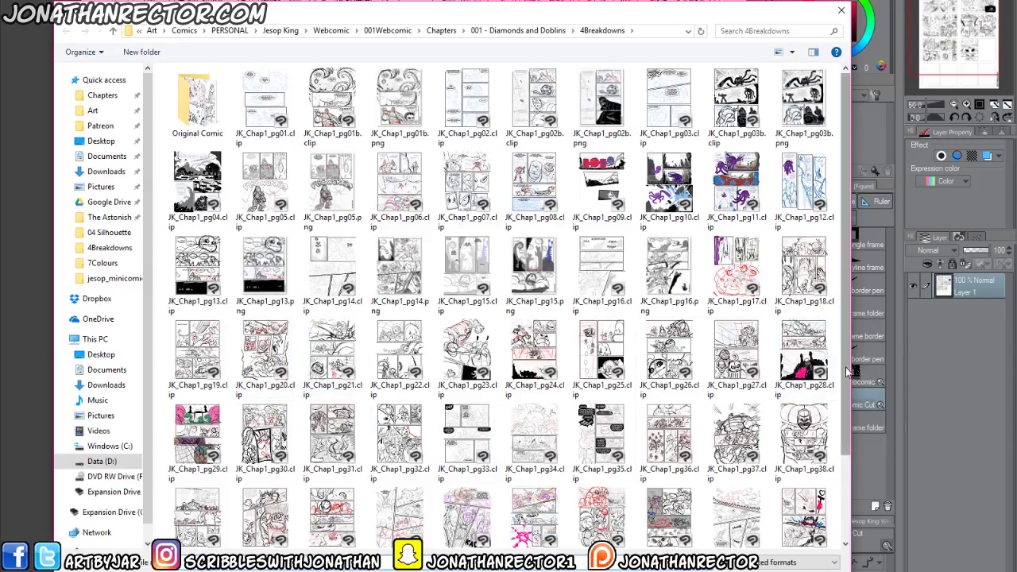
scroll(566, 503, down, 1)
double_click(395, 508)
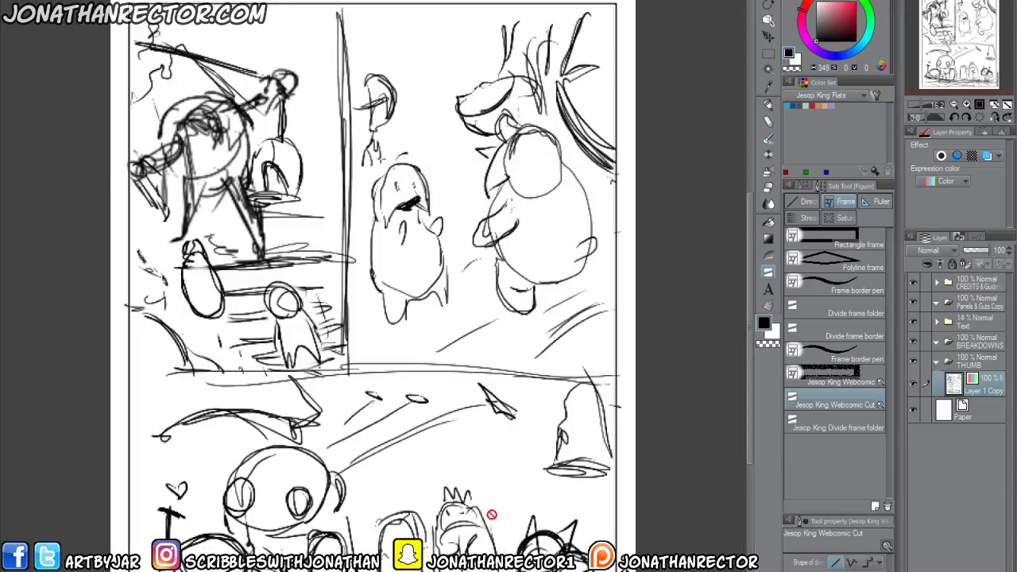
click(957, 363)
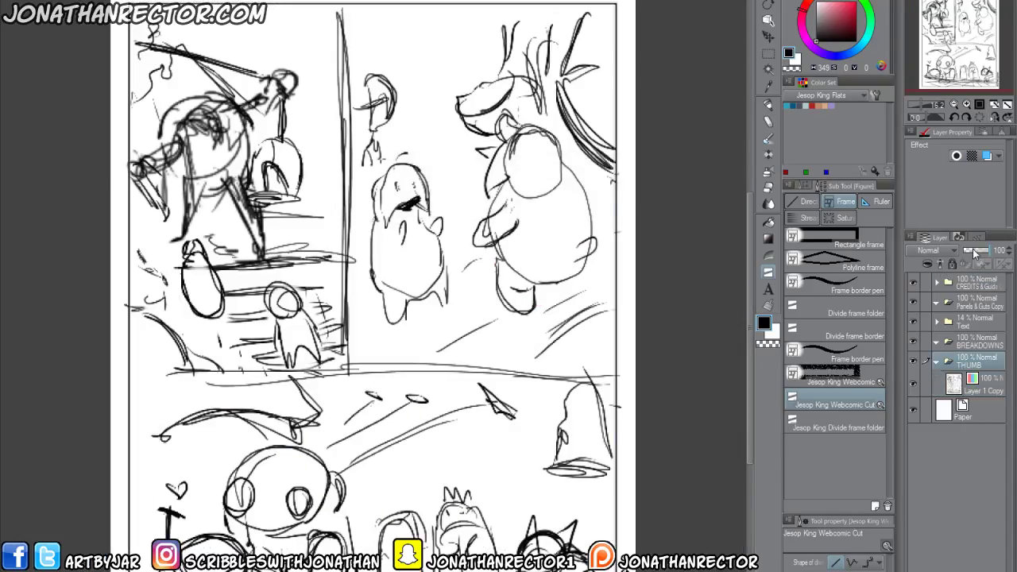
click(972, 250)
Hide the THUMB folder and draw a Jesop King Webcomic frame along the page border guide, starting from the Panels & Guts Copy folder.
click(949, 304)
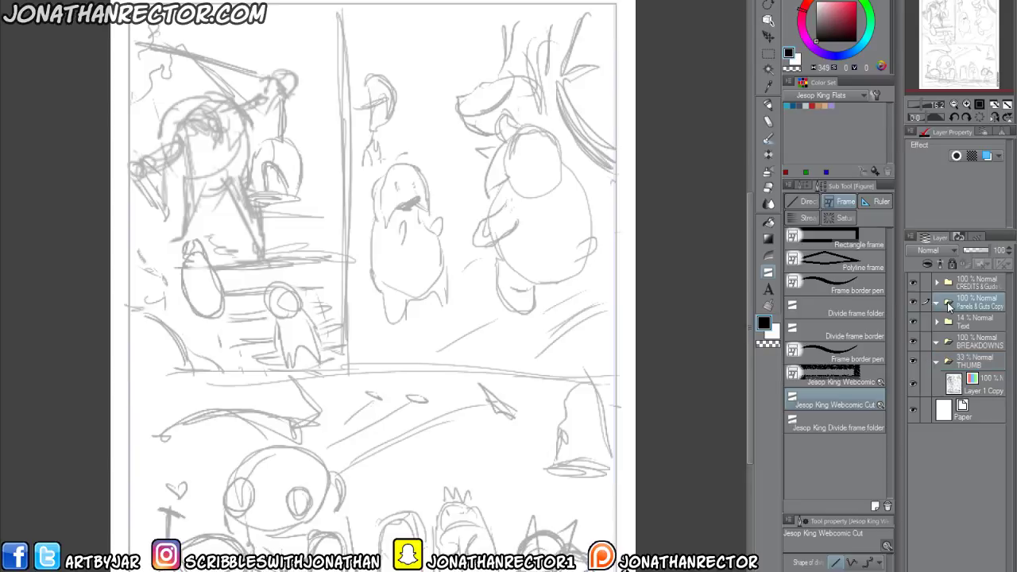
click(805, 378)
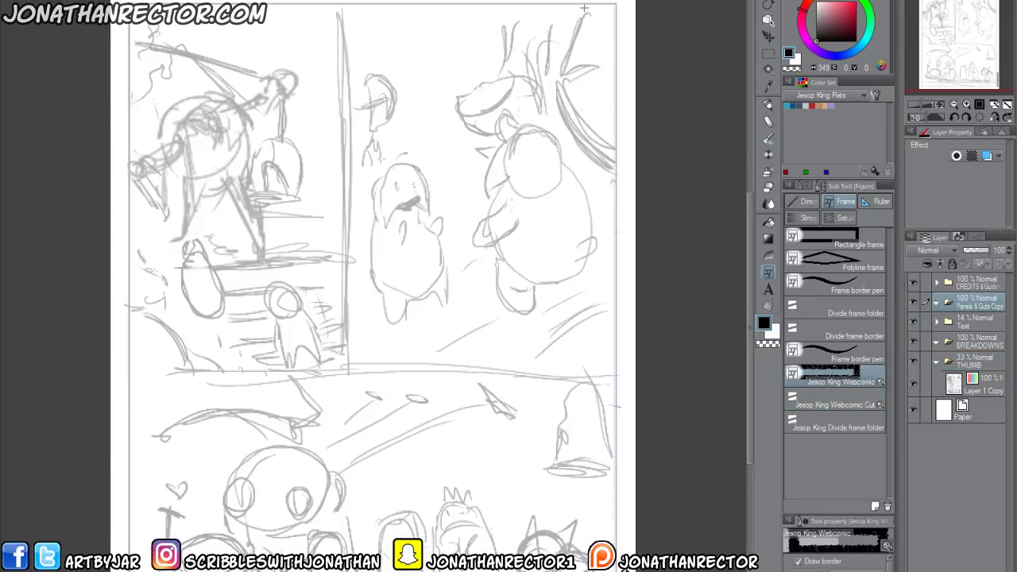
click(913, 363)
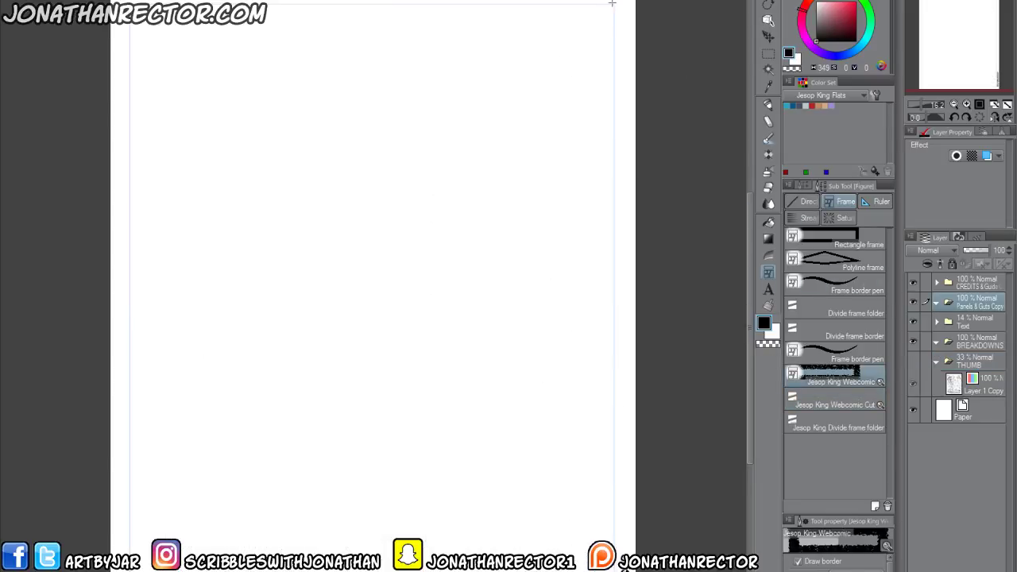
drag(612, 4, 132, 554)
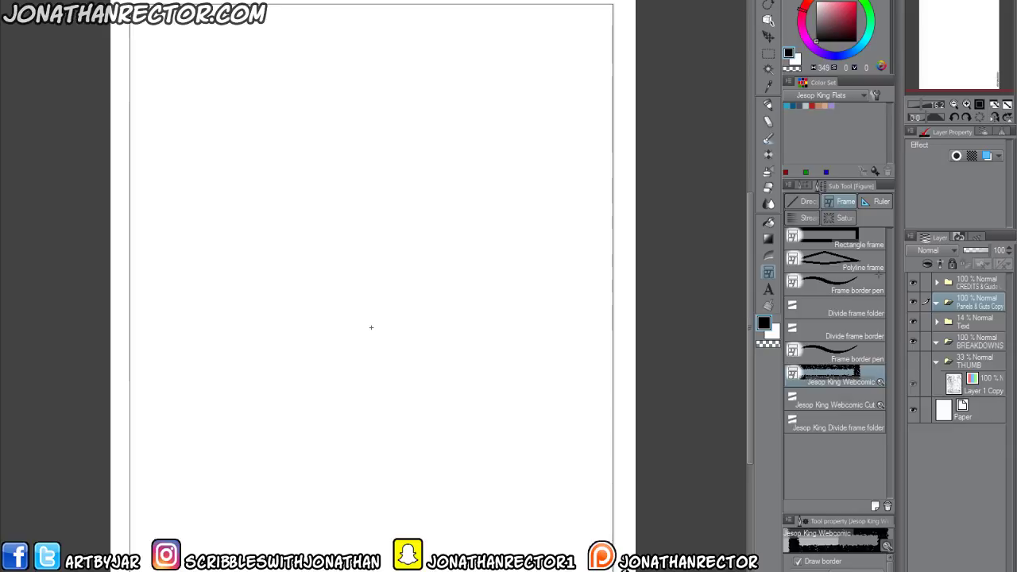
Show the THUMB folder again and hide the frame background layer so the page 52 thumbnail shows through.
click(971, 333)
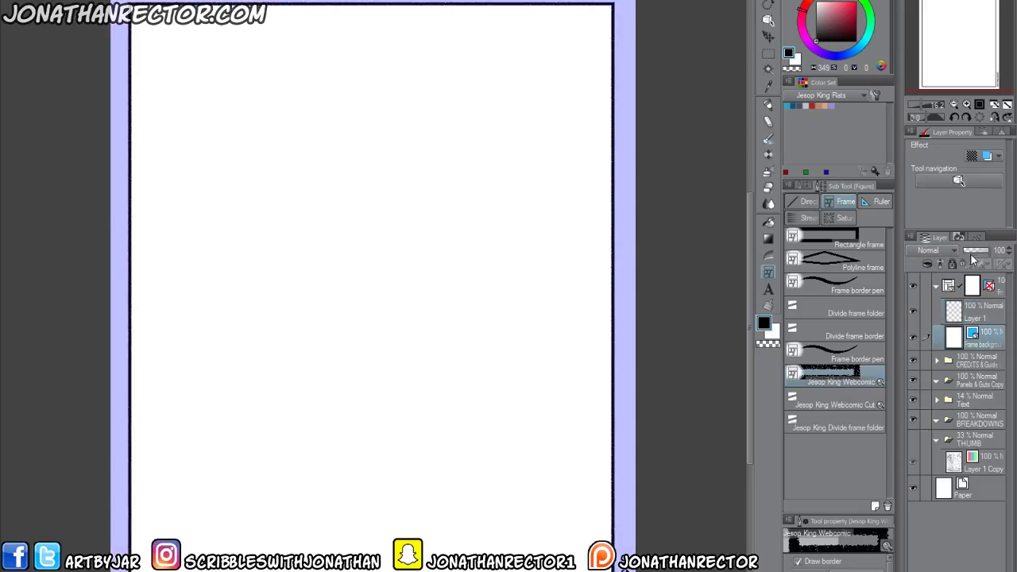
click(969, 251)
drag(967, 253, 993, 252)
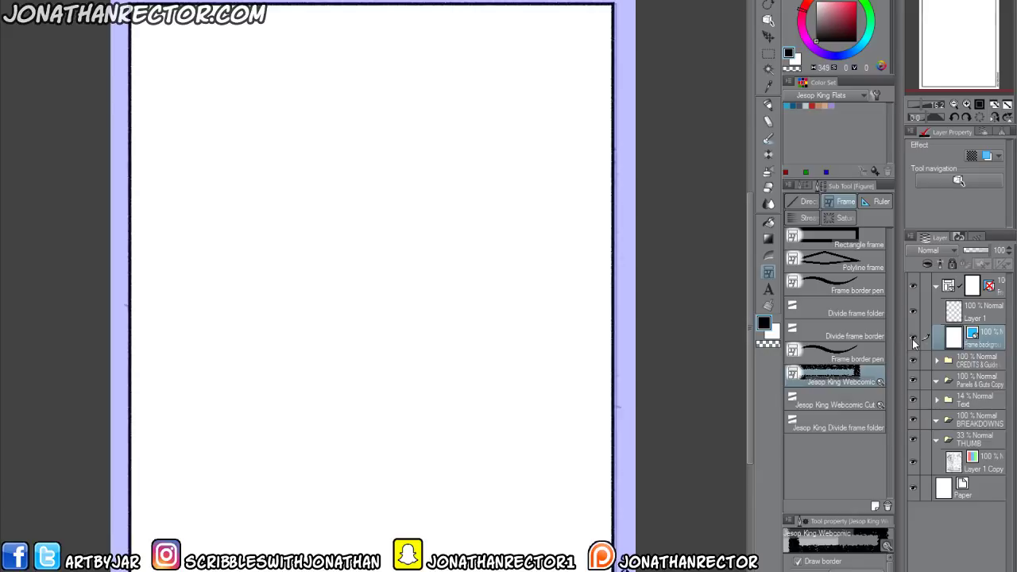
click(913, 337)
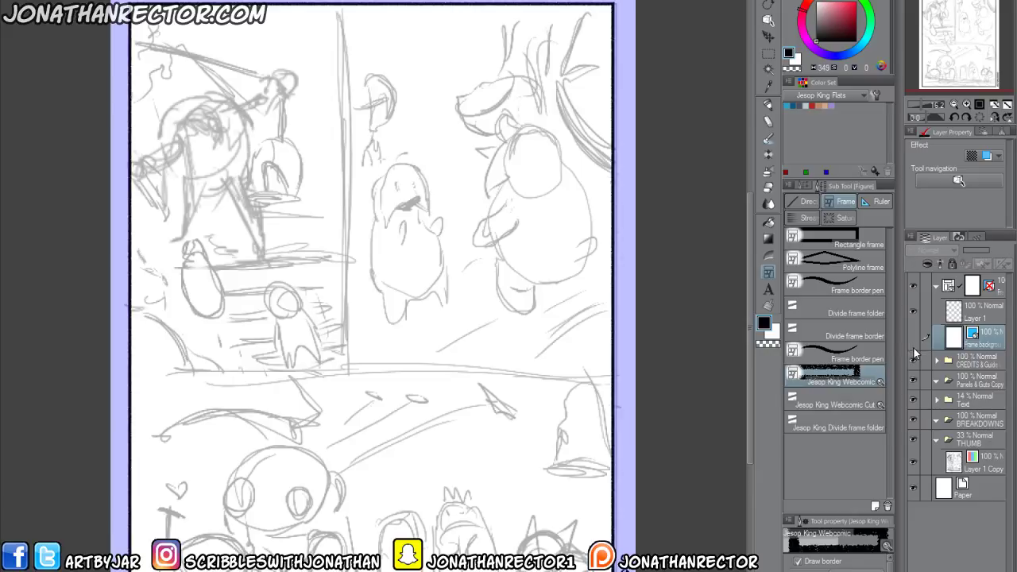
Divide the frame with Jesop King Webcomic Cut into two upper panels and one wide lower panel, following the thumbnail's panel lines.
click(971, 285)
click(815, 405)
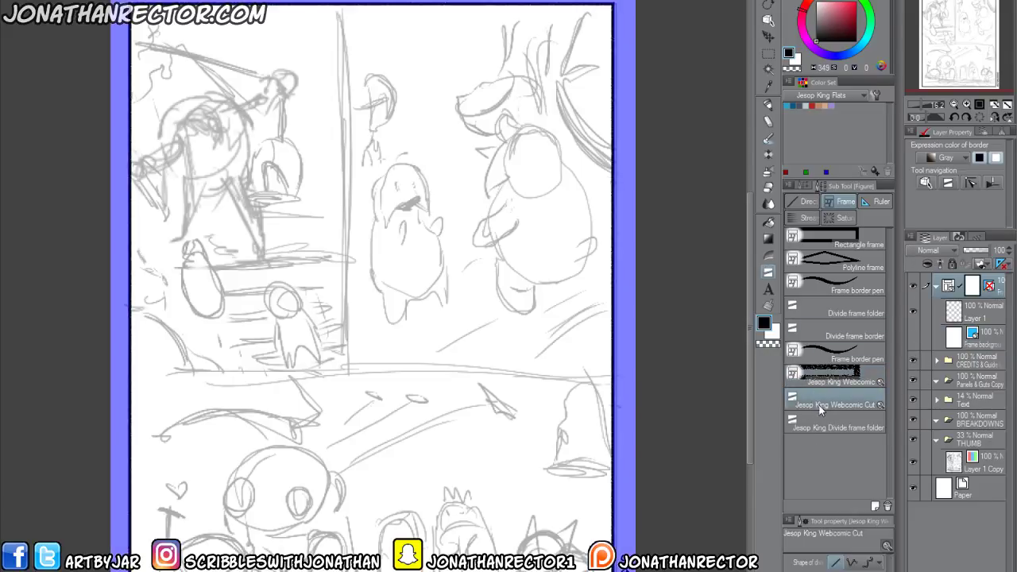
drag(132, 371, 150, 372)
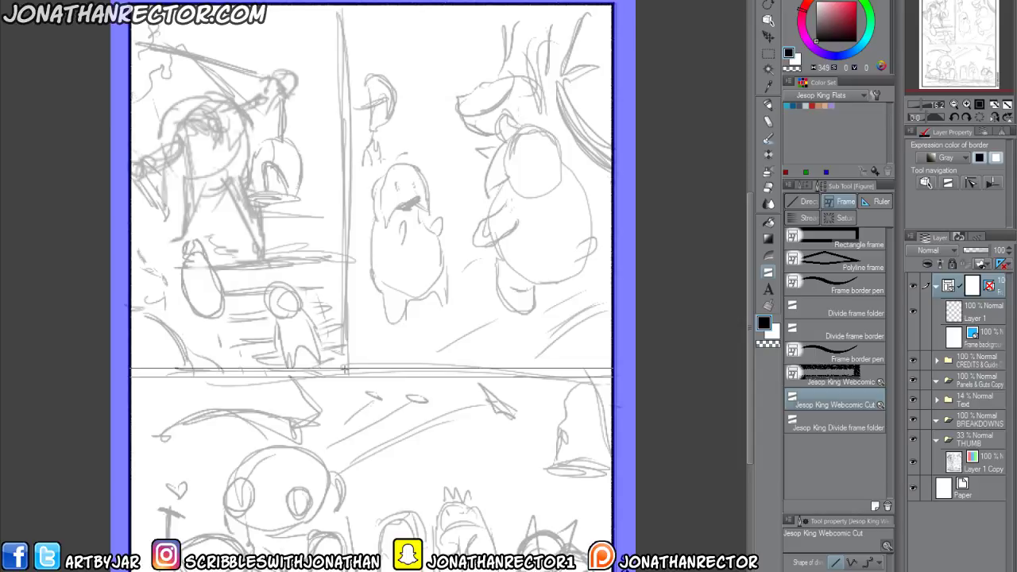
drag(344, 369, 344, 368)
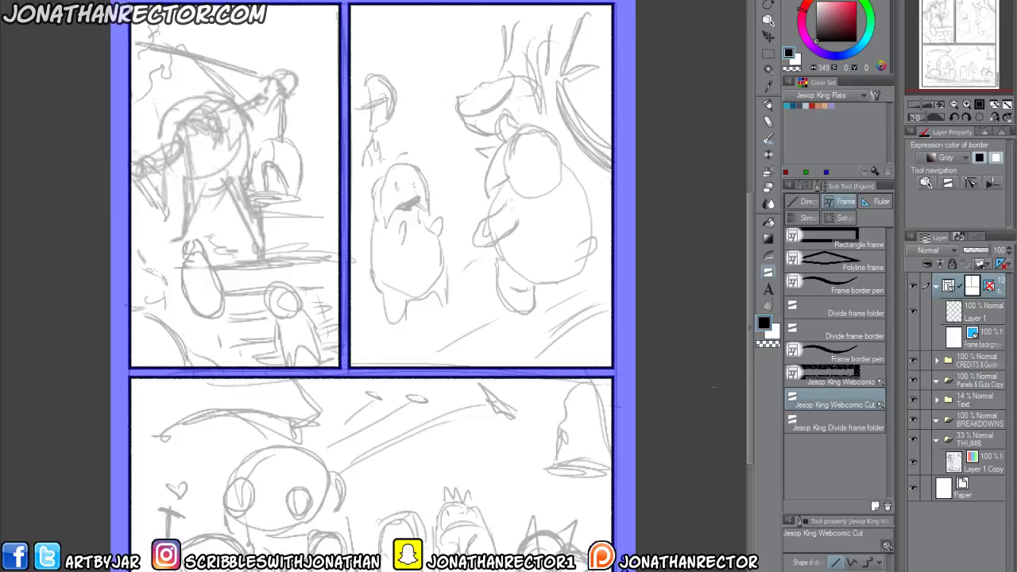
Rasterize page 52's frame borders to their own layer and delete the leftover frame folder.
right_click(999, 291)
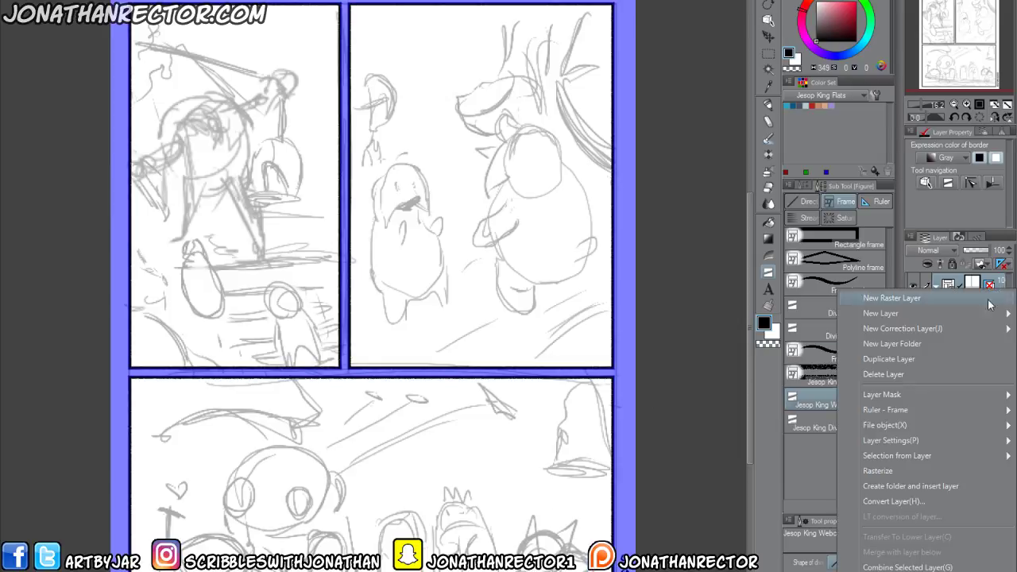
click(925, 475)
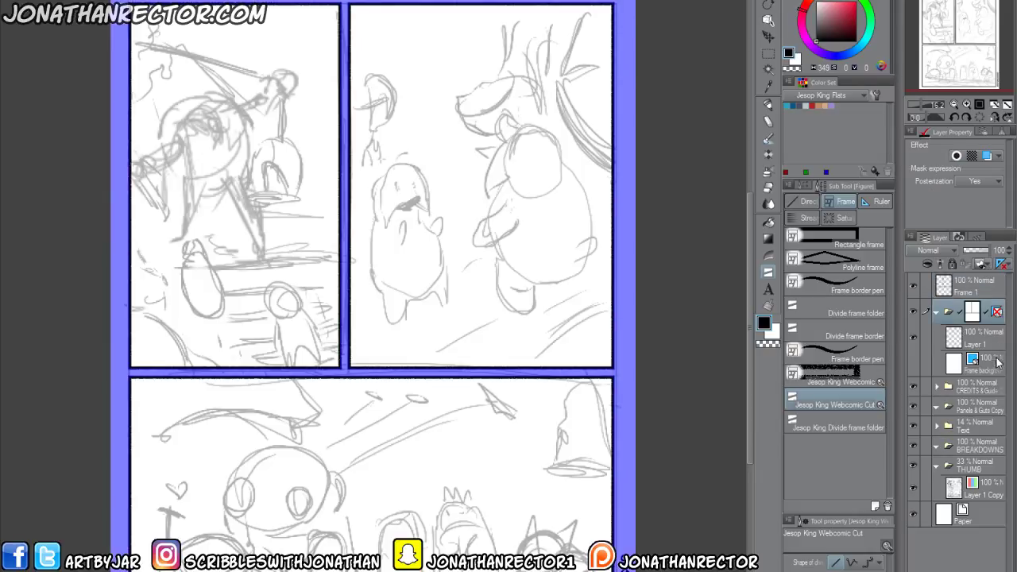
key(Delete)
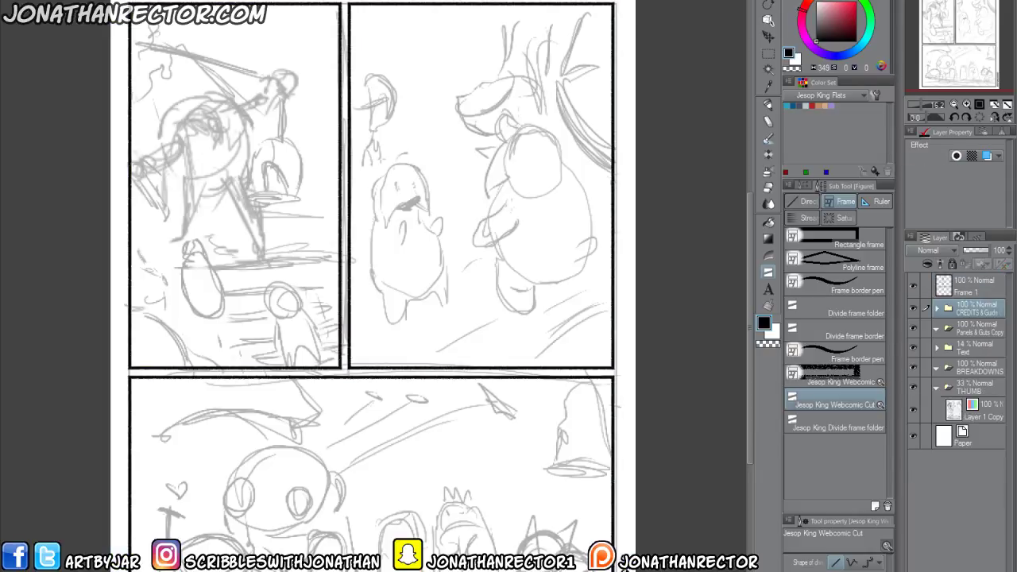
Place the rasterized border layer inside the Panels & Guts Copy folder and collapse the THUMB folder.
drag(962, 289, 958, 334)
click(937, 387)
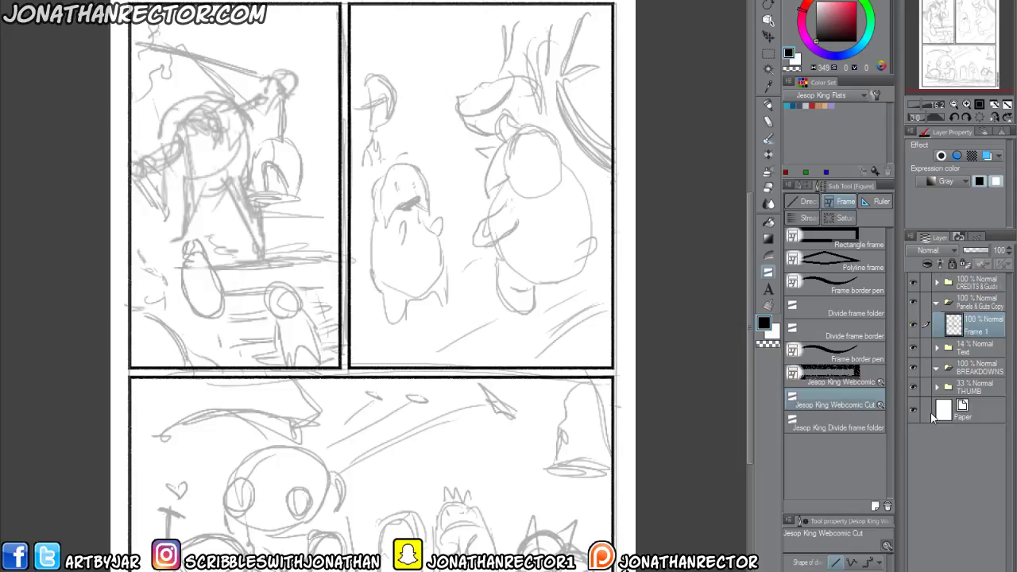